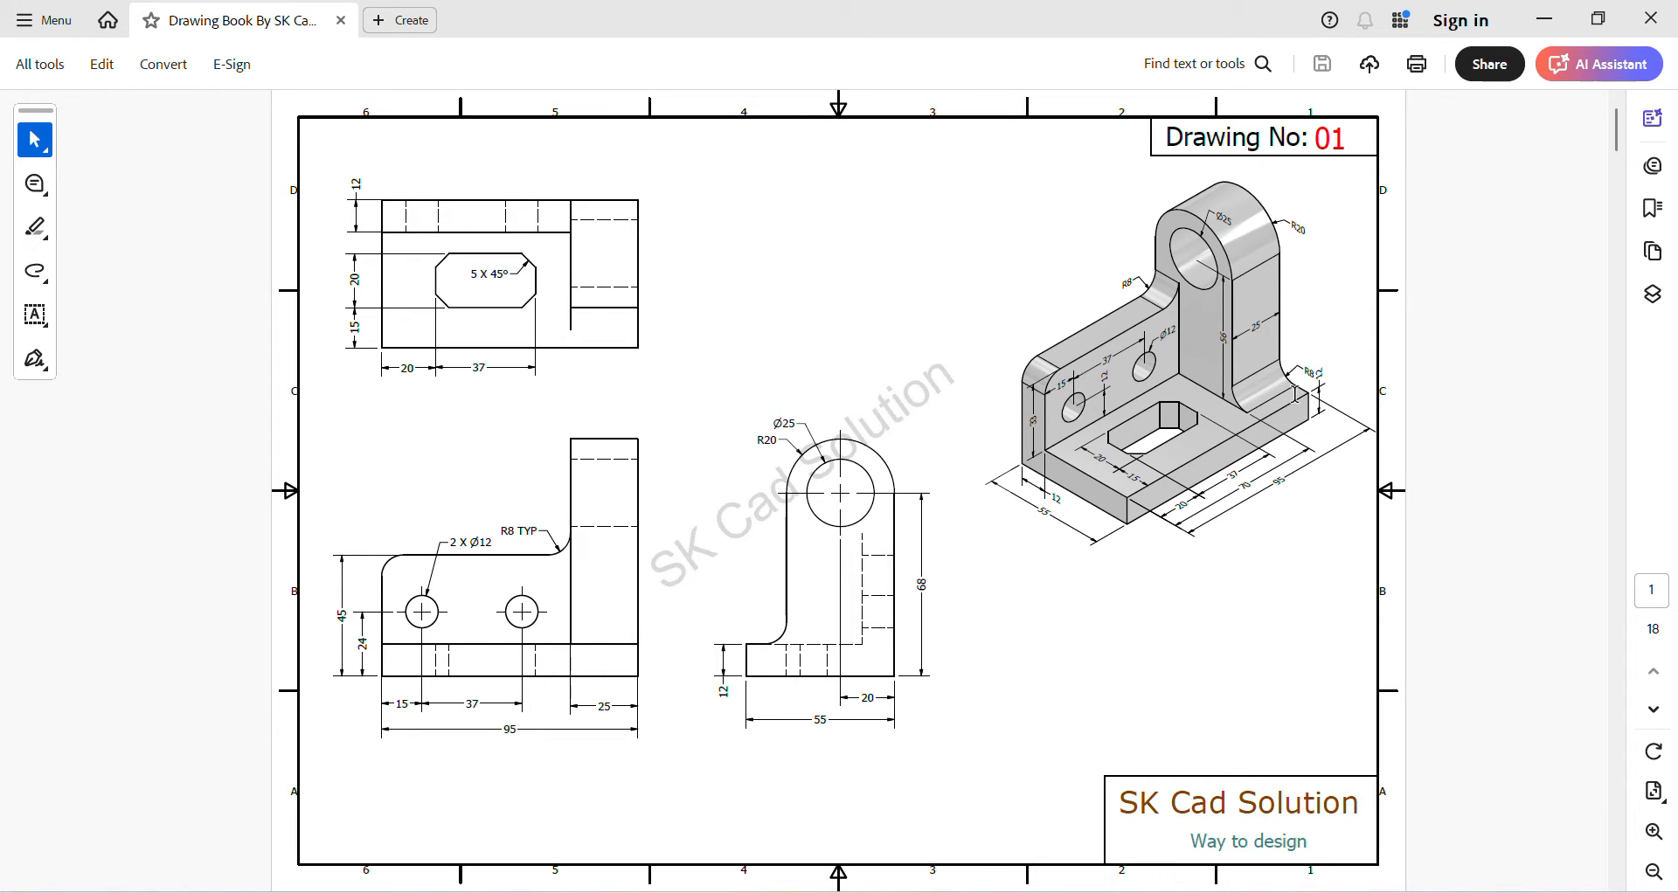
Switch to Autodesk Inventor and create a new part from the Metric template Standard (mm).ipt.
key(alt+Tab)
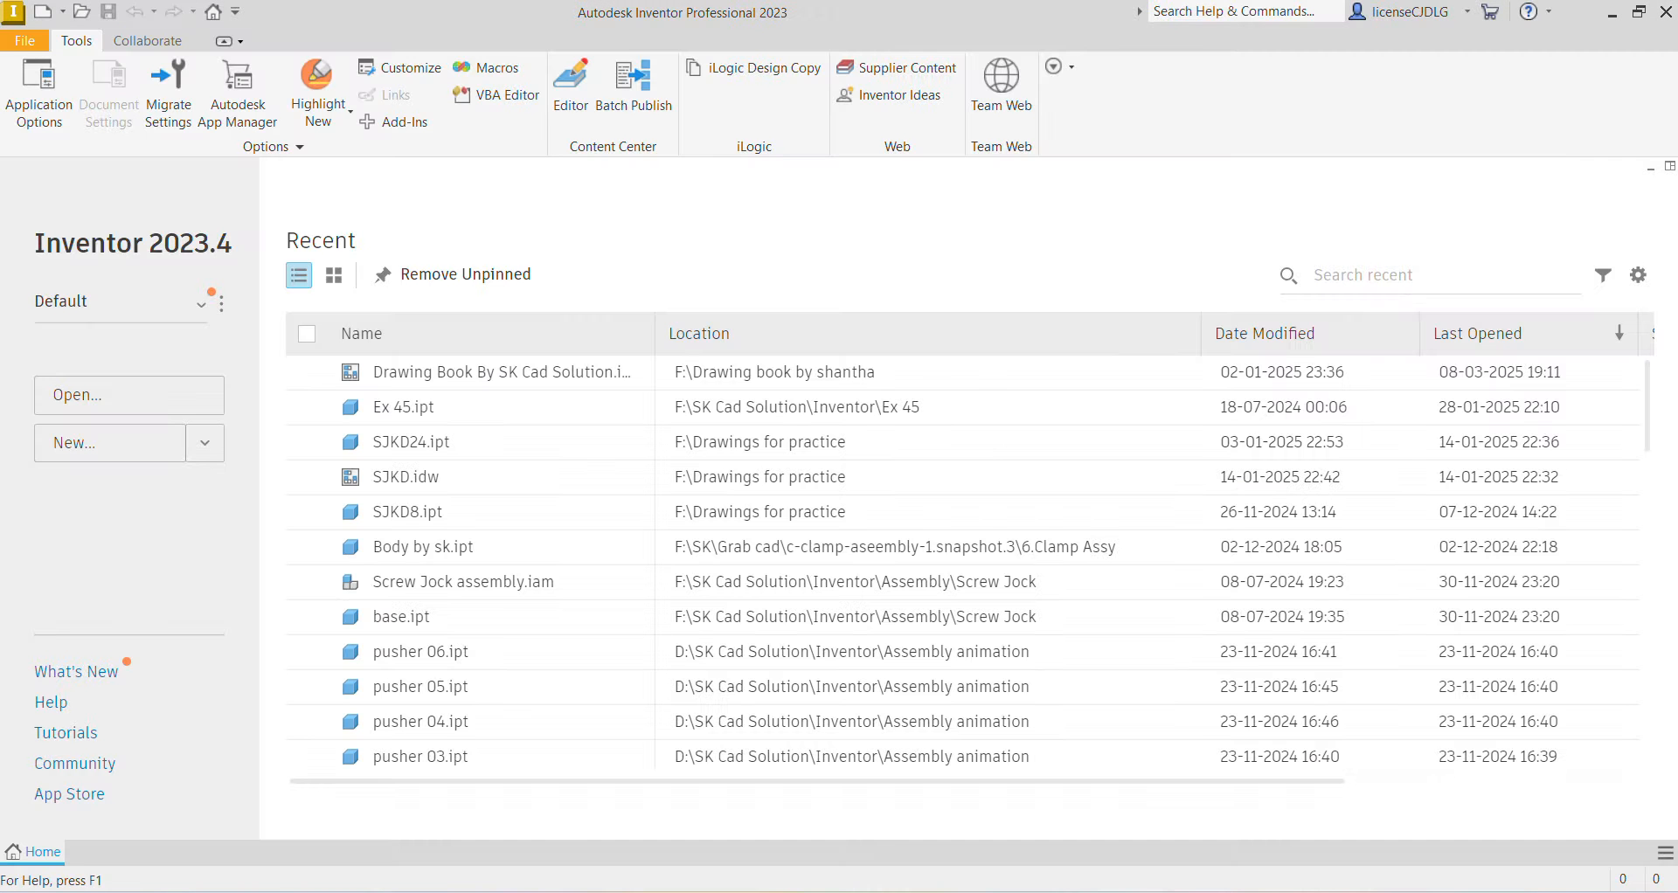
click(108, 444)
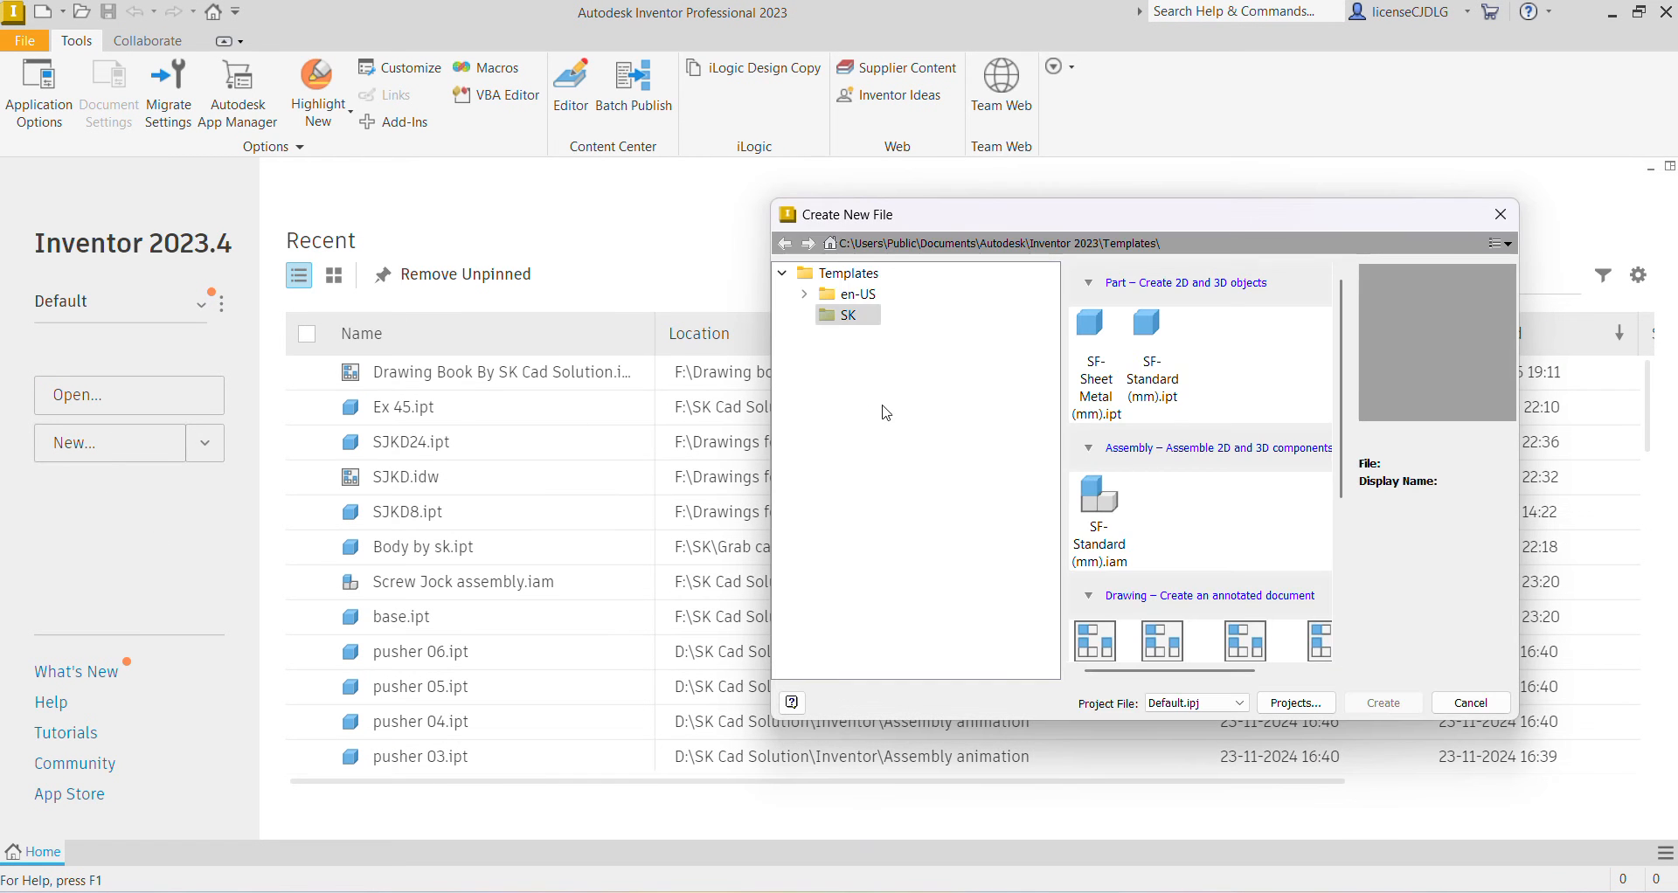
click(1161, 367)
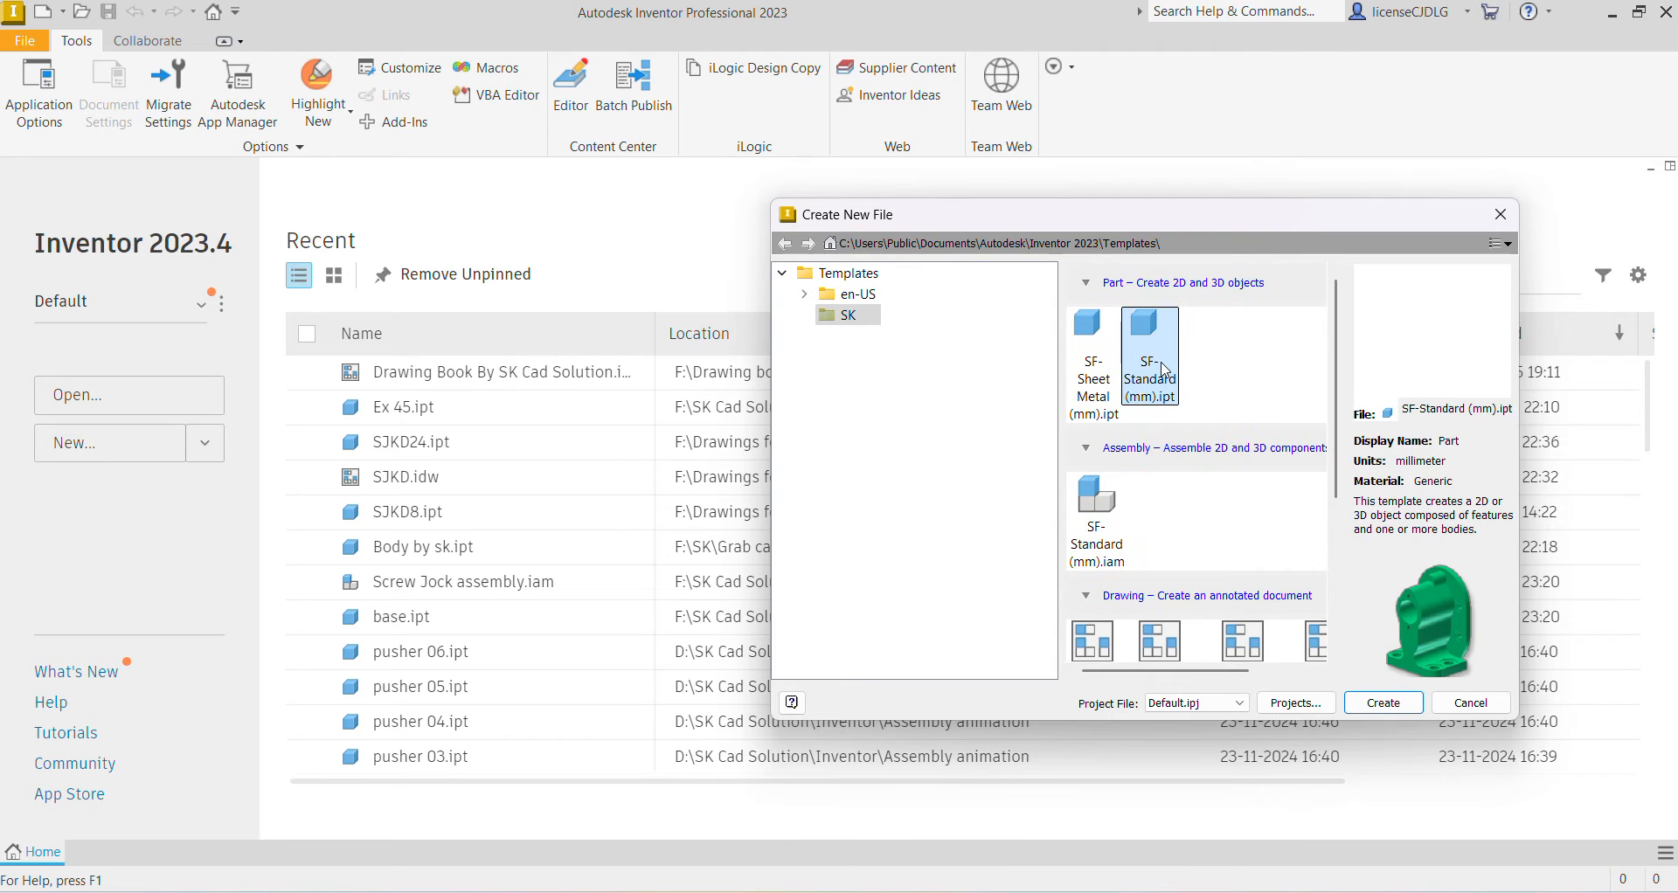
click(805, 294)
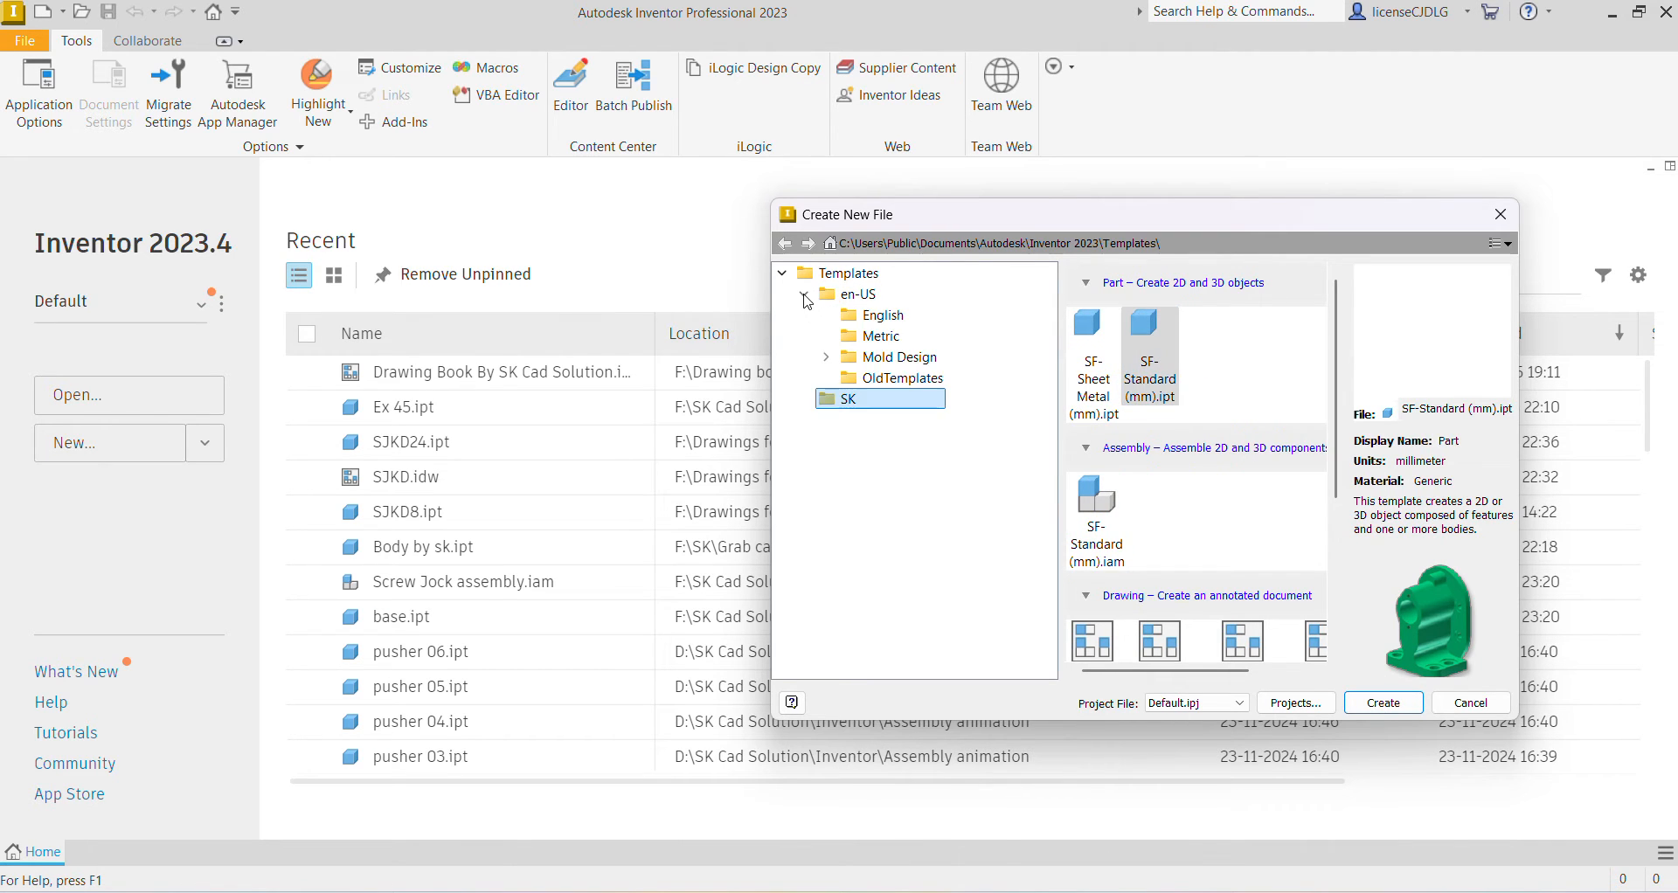
click(885, 338)
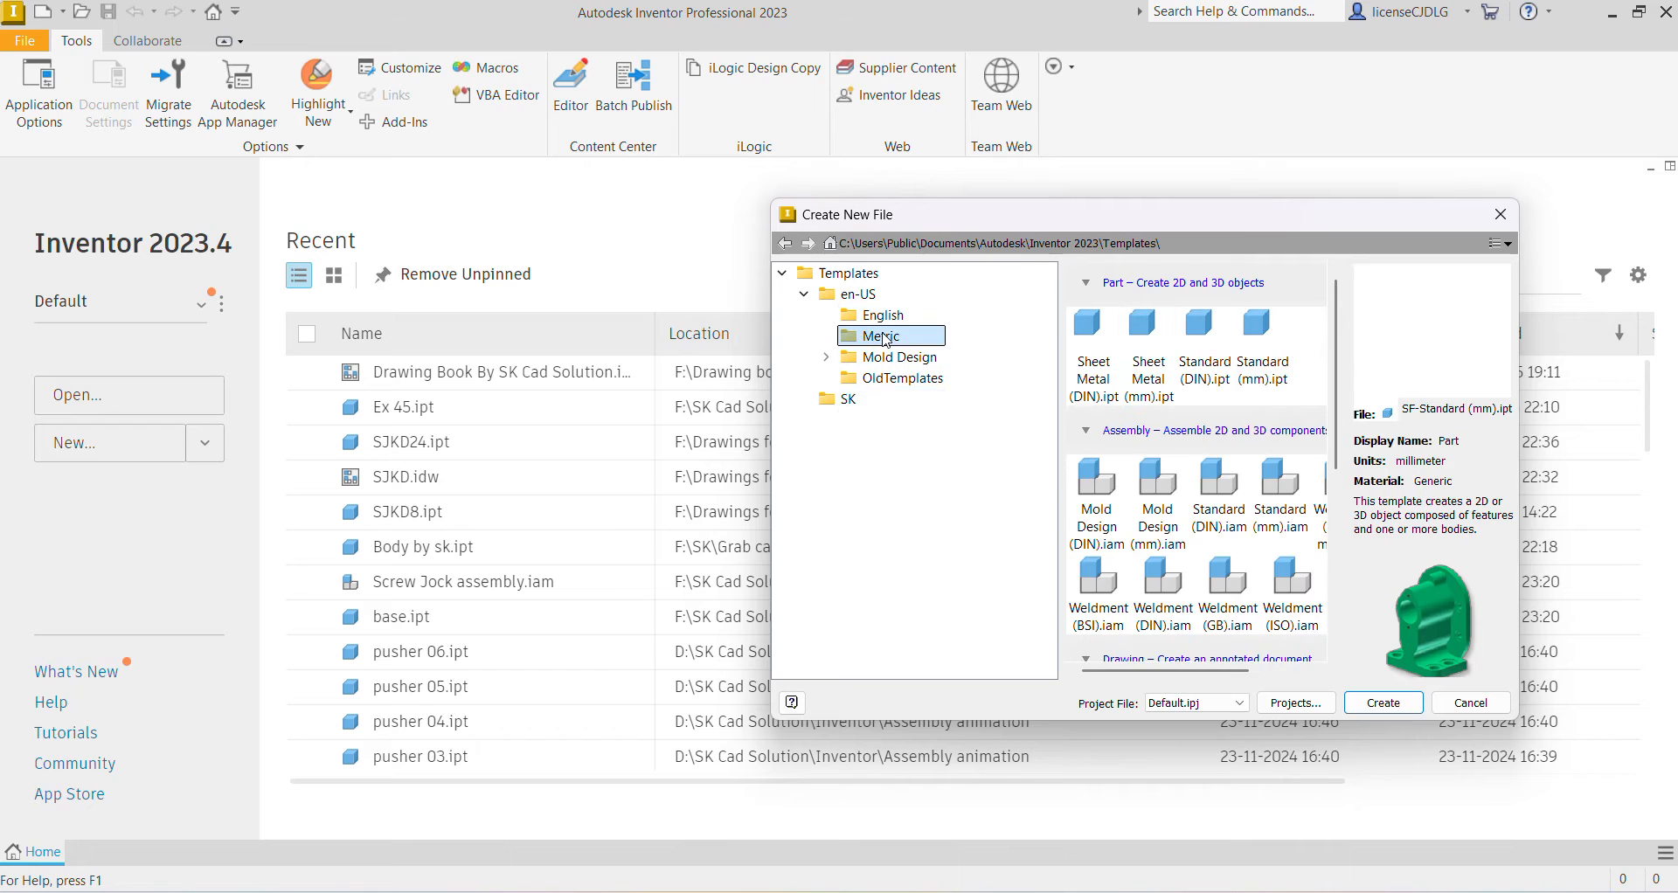
click(1257, 365)
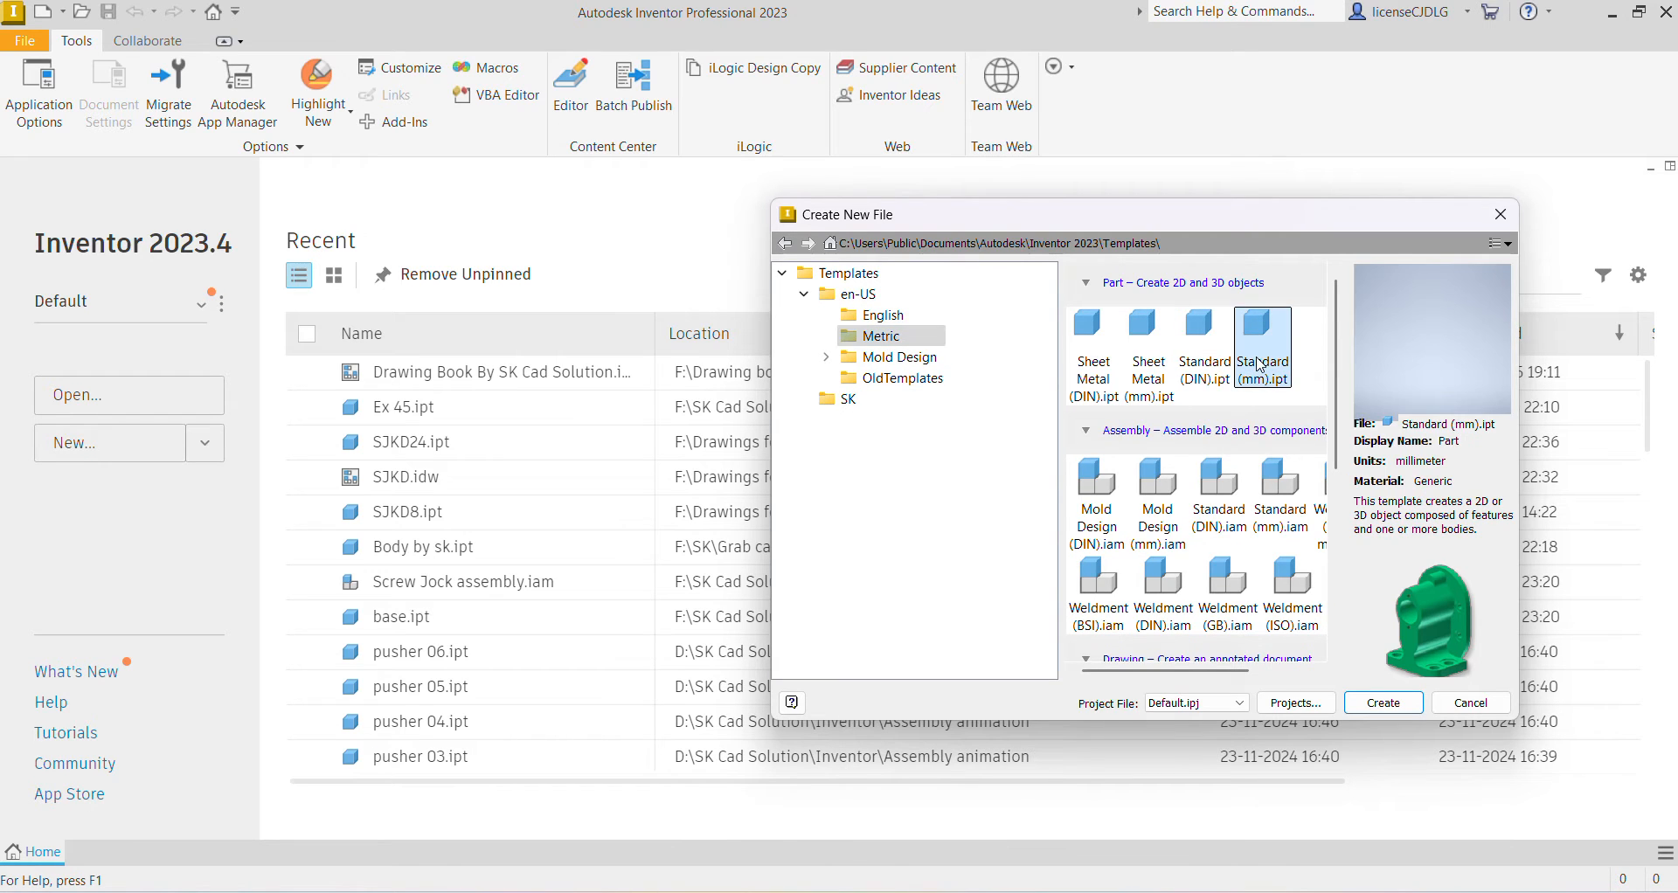
click(1402, 710)
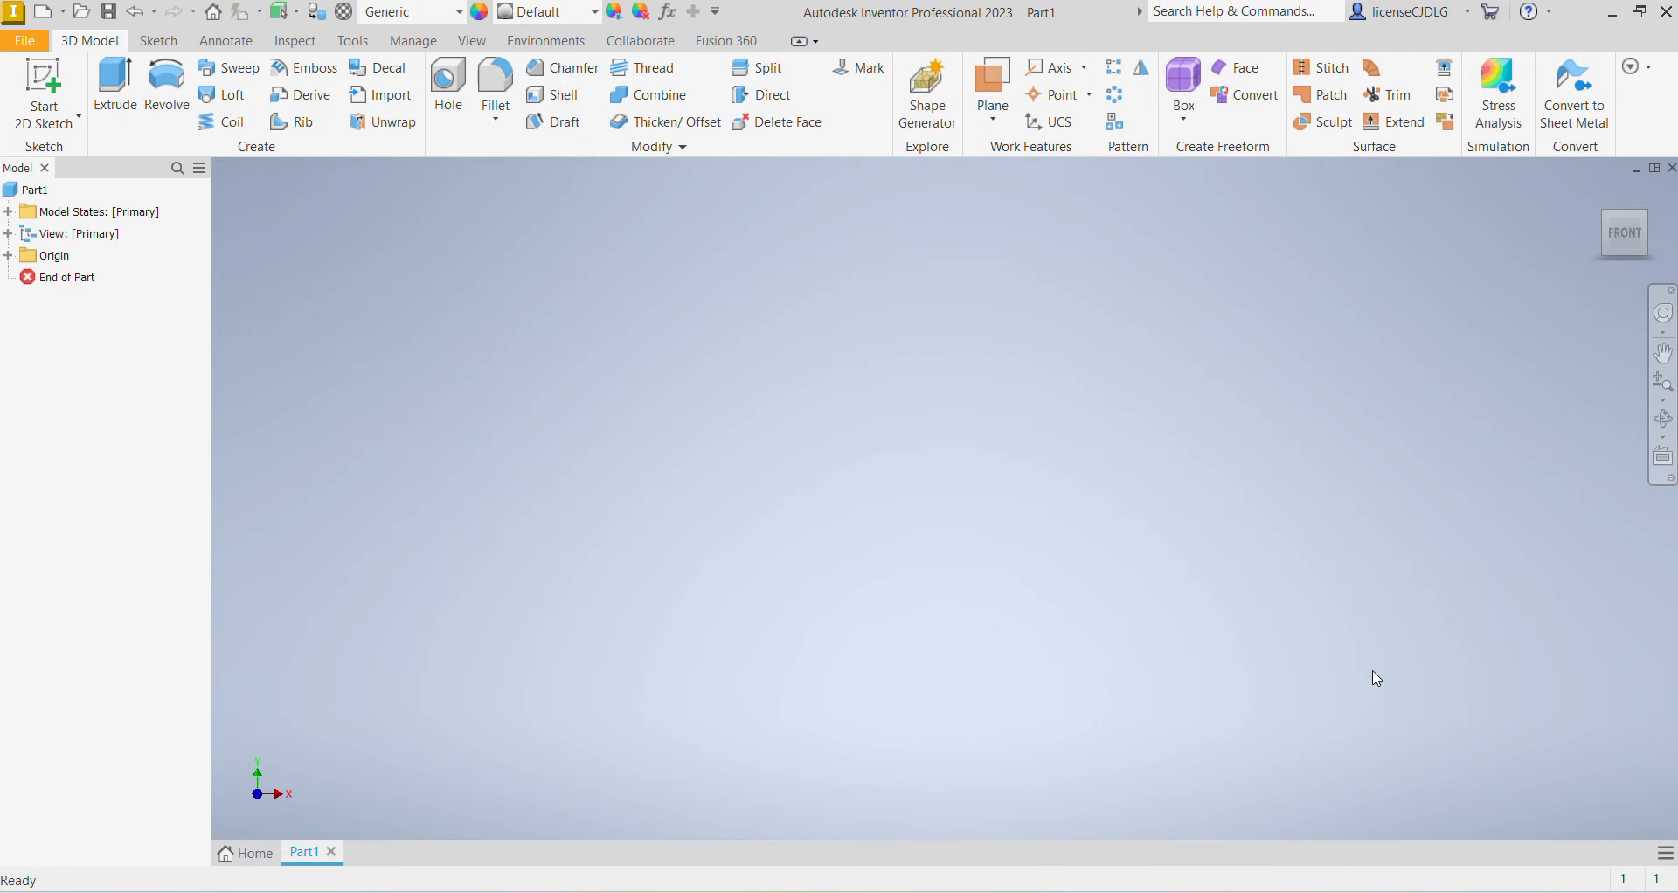
Start an extrusion sketch on the horizontal XZ origin plane and draw a centre rectangle at the origin, 55 mm by 95 mm.
click(121, 87)
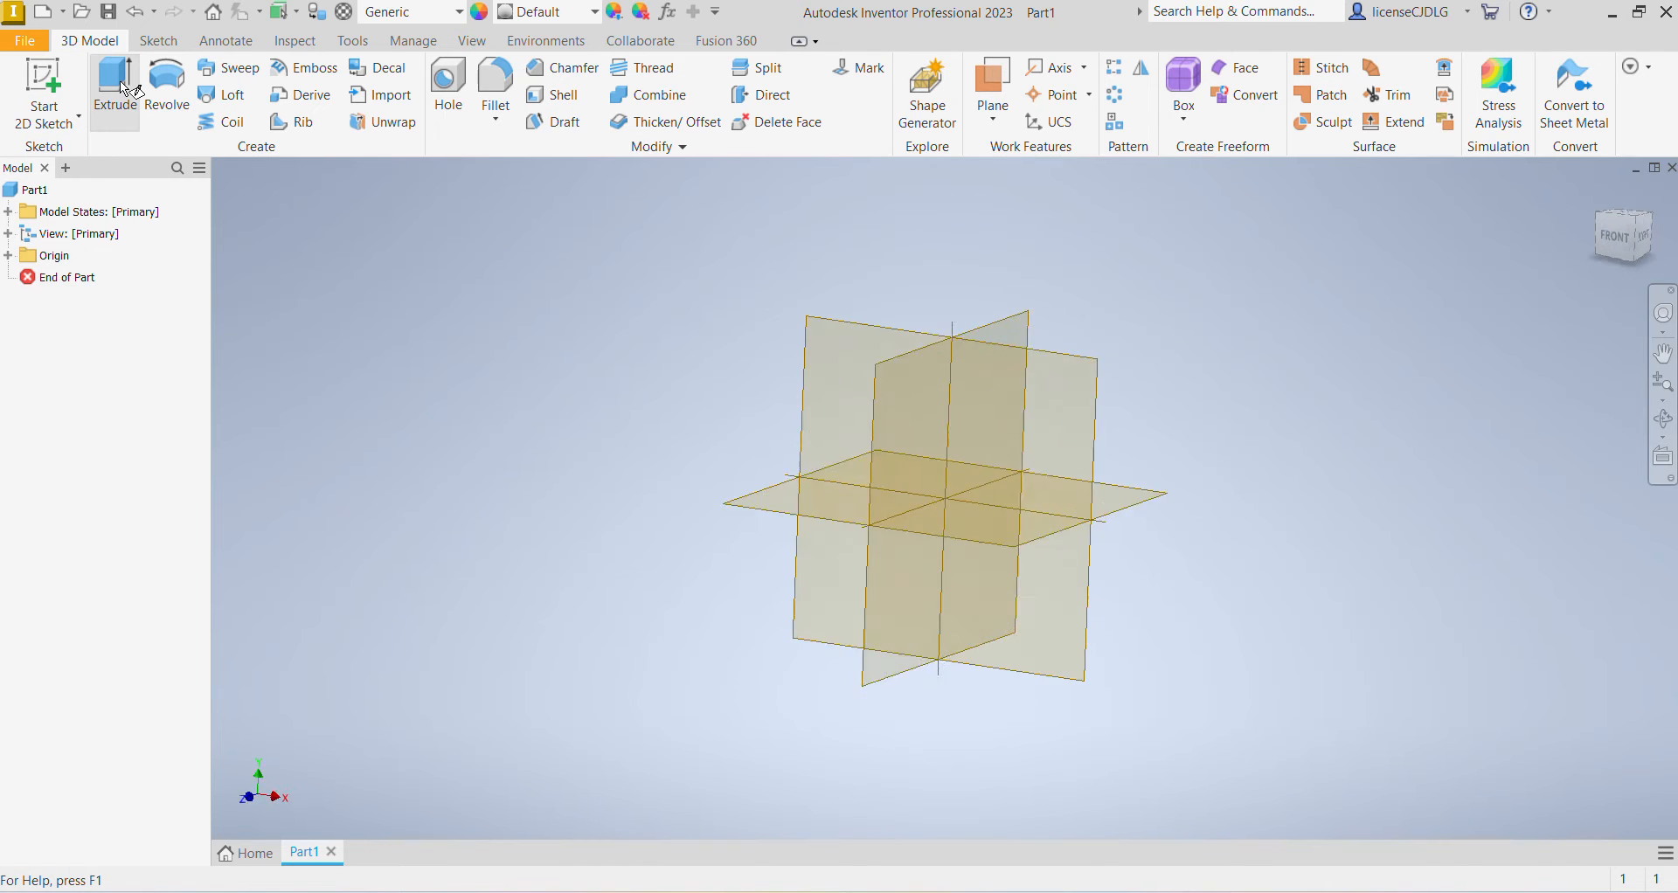
click(884, 555)
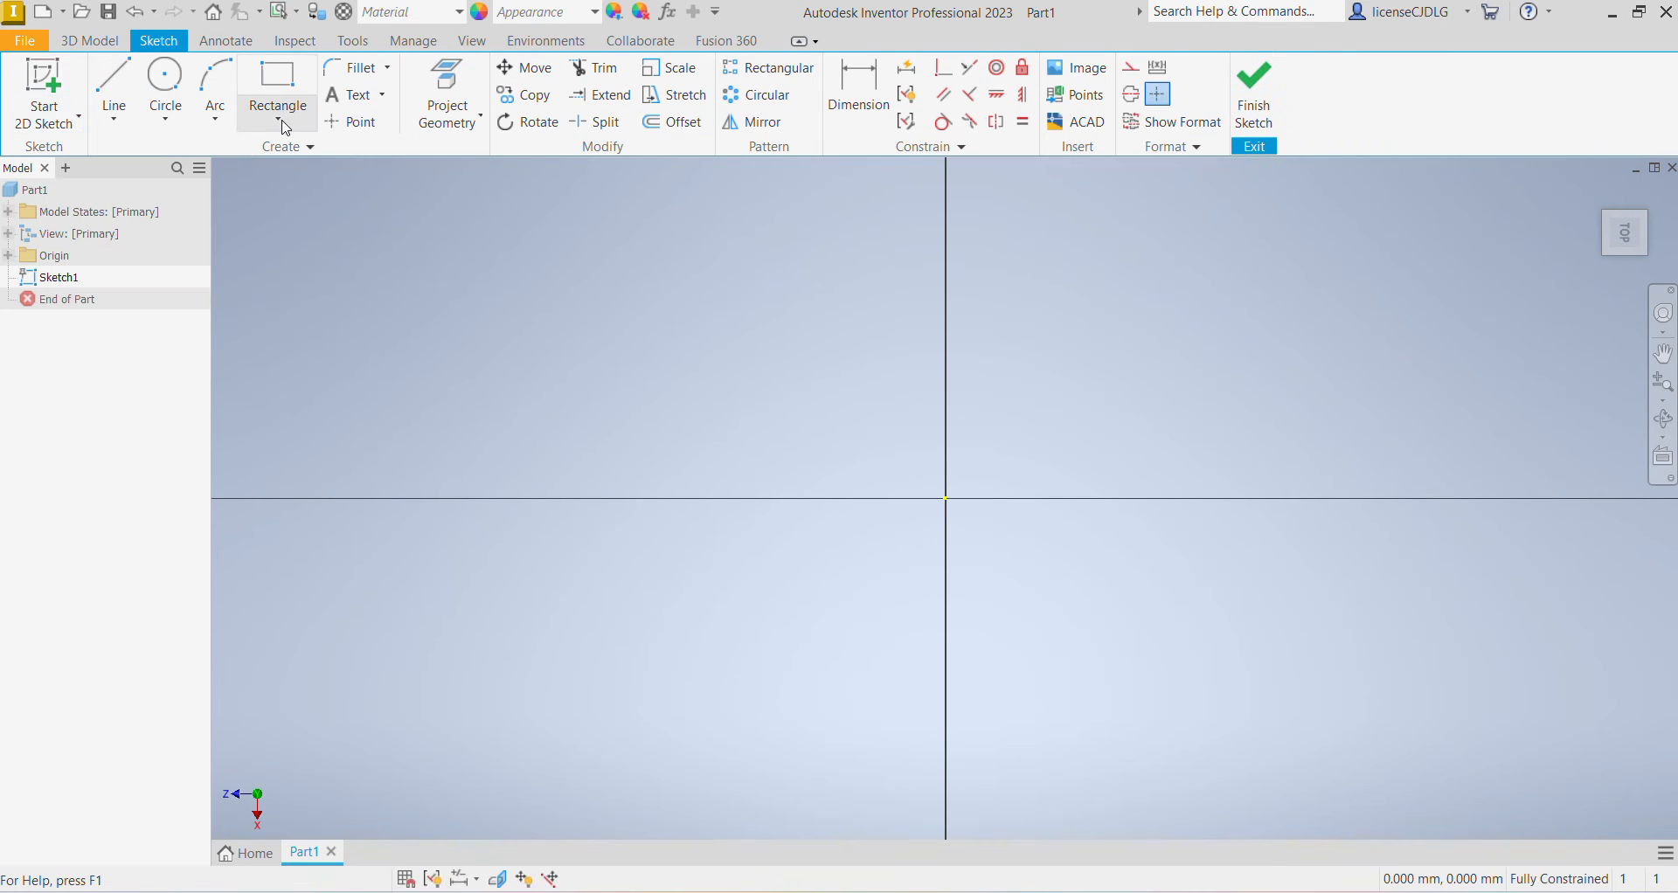
click(280, 124)
click(314, 241)
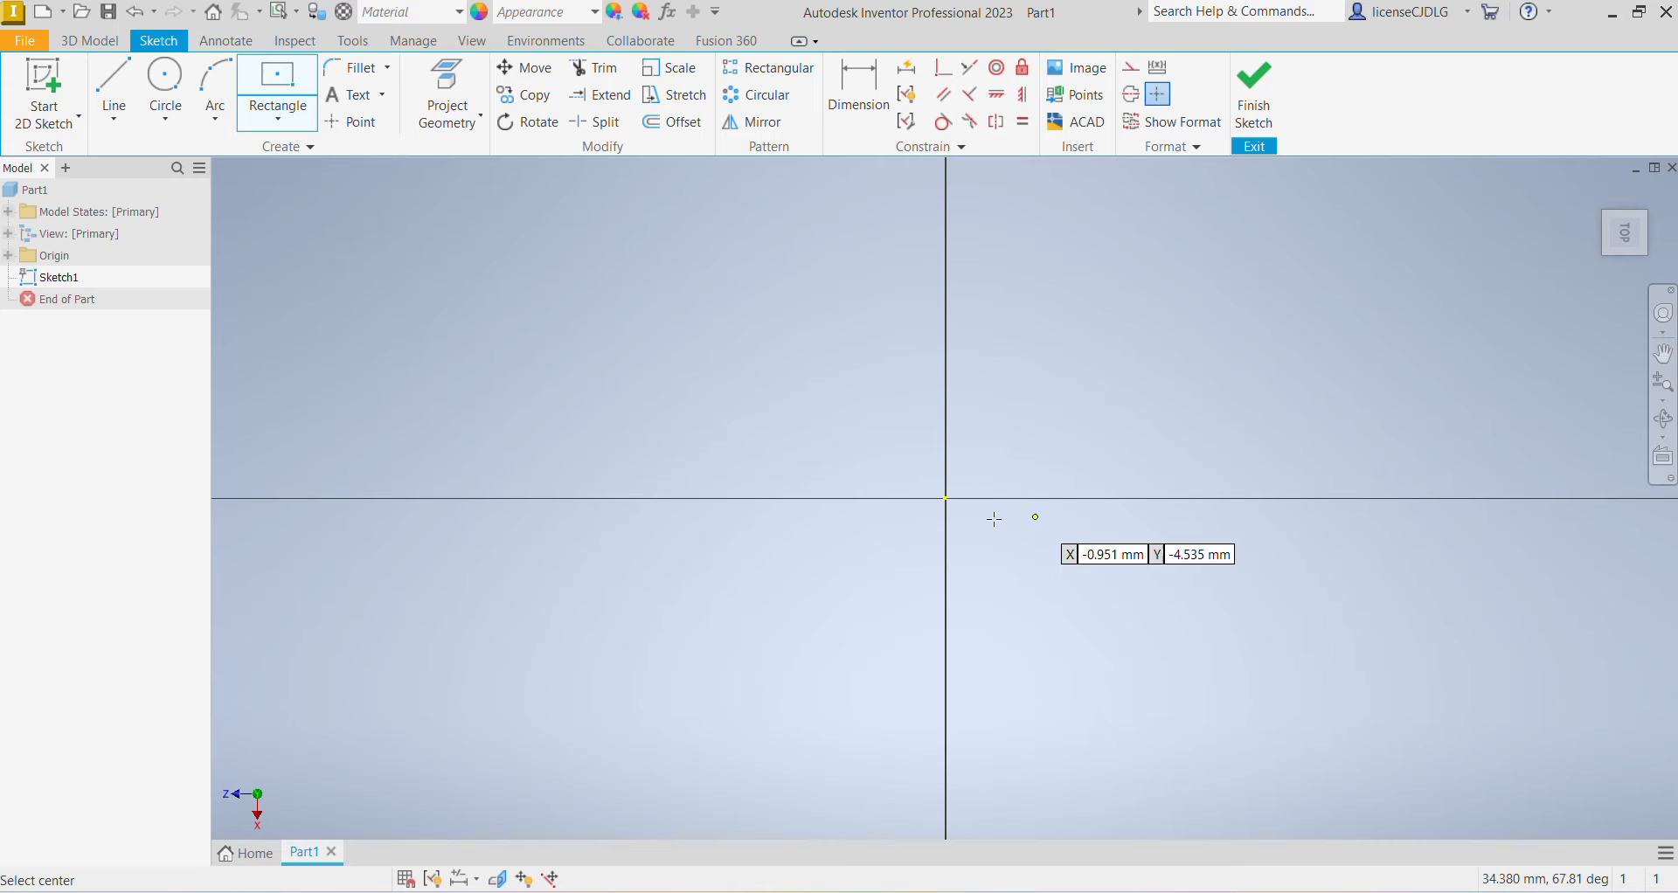
click(946, 499)
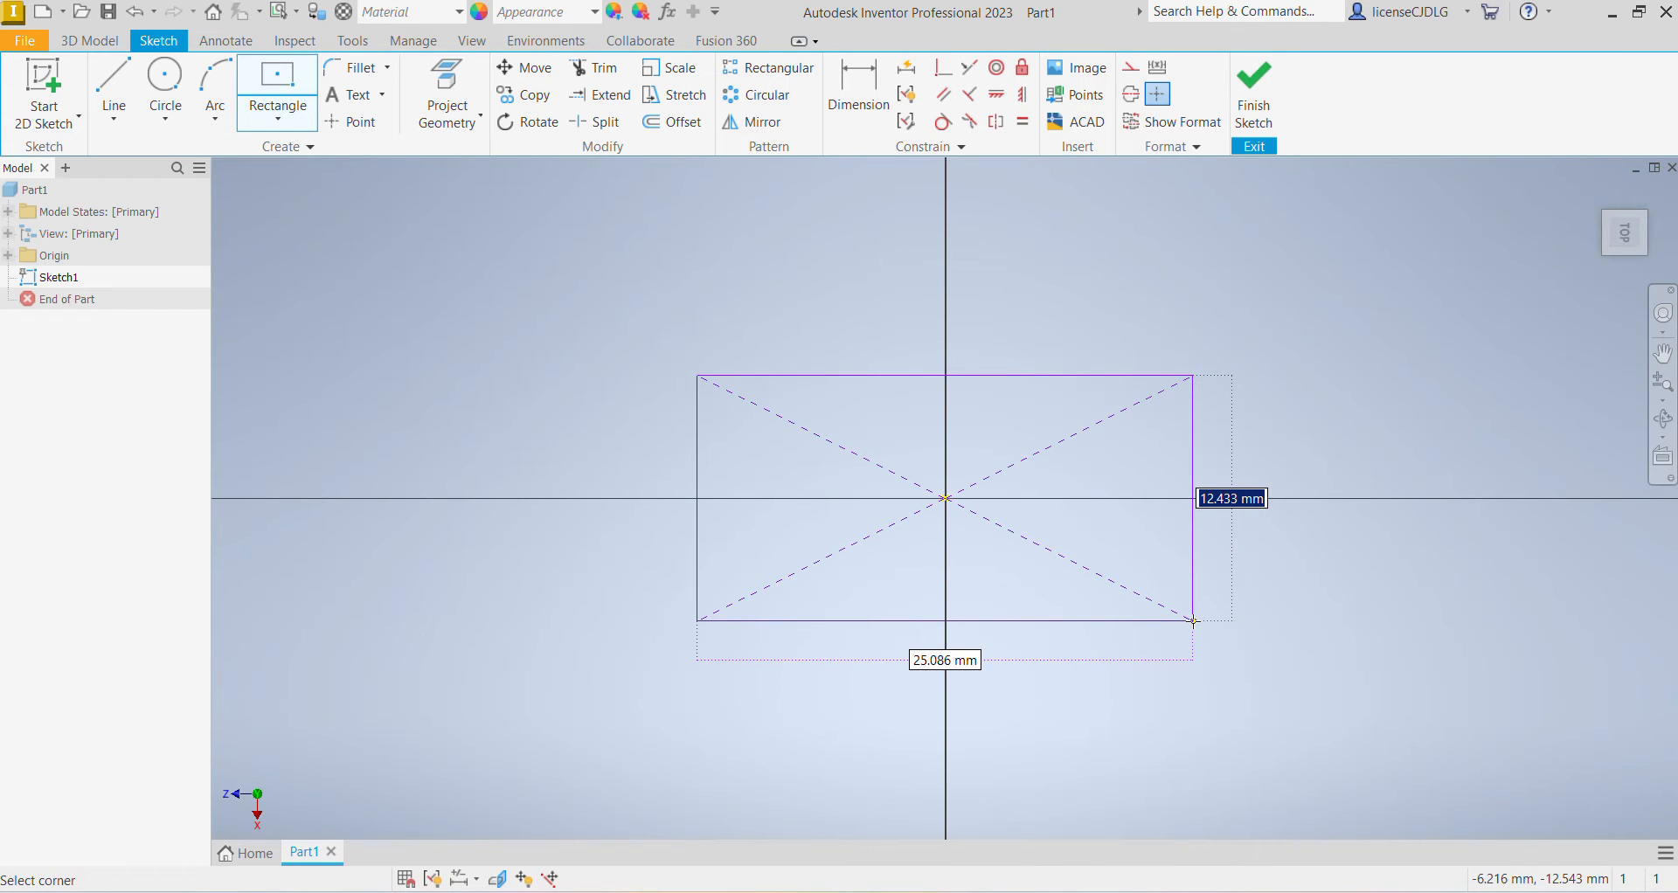
text(55)
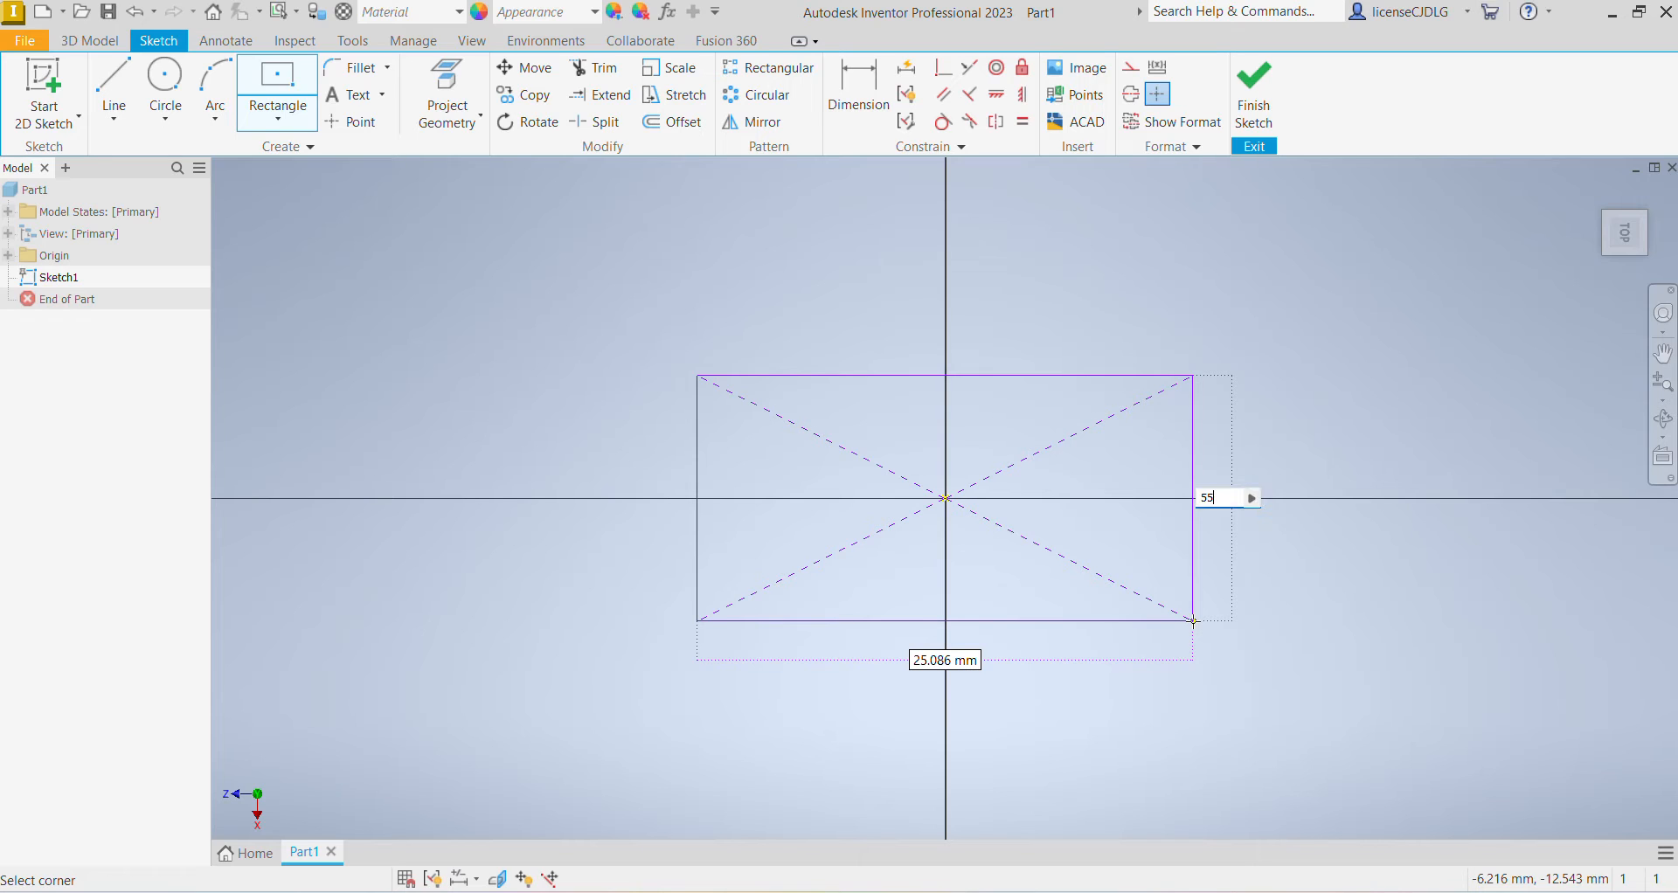
key(Tab)
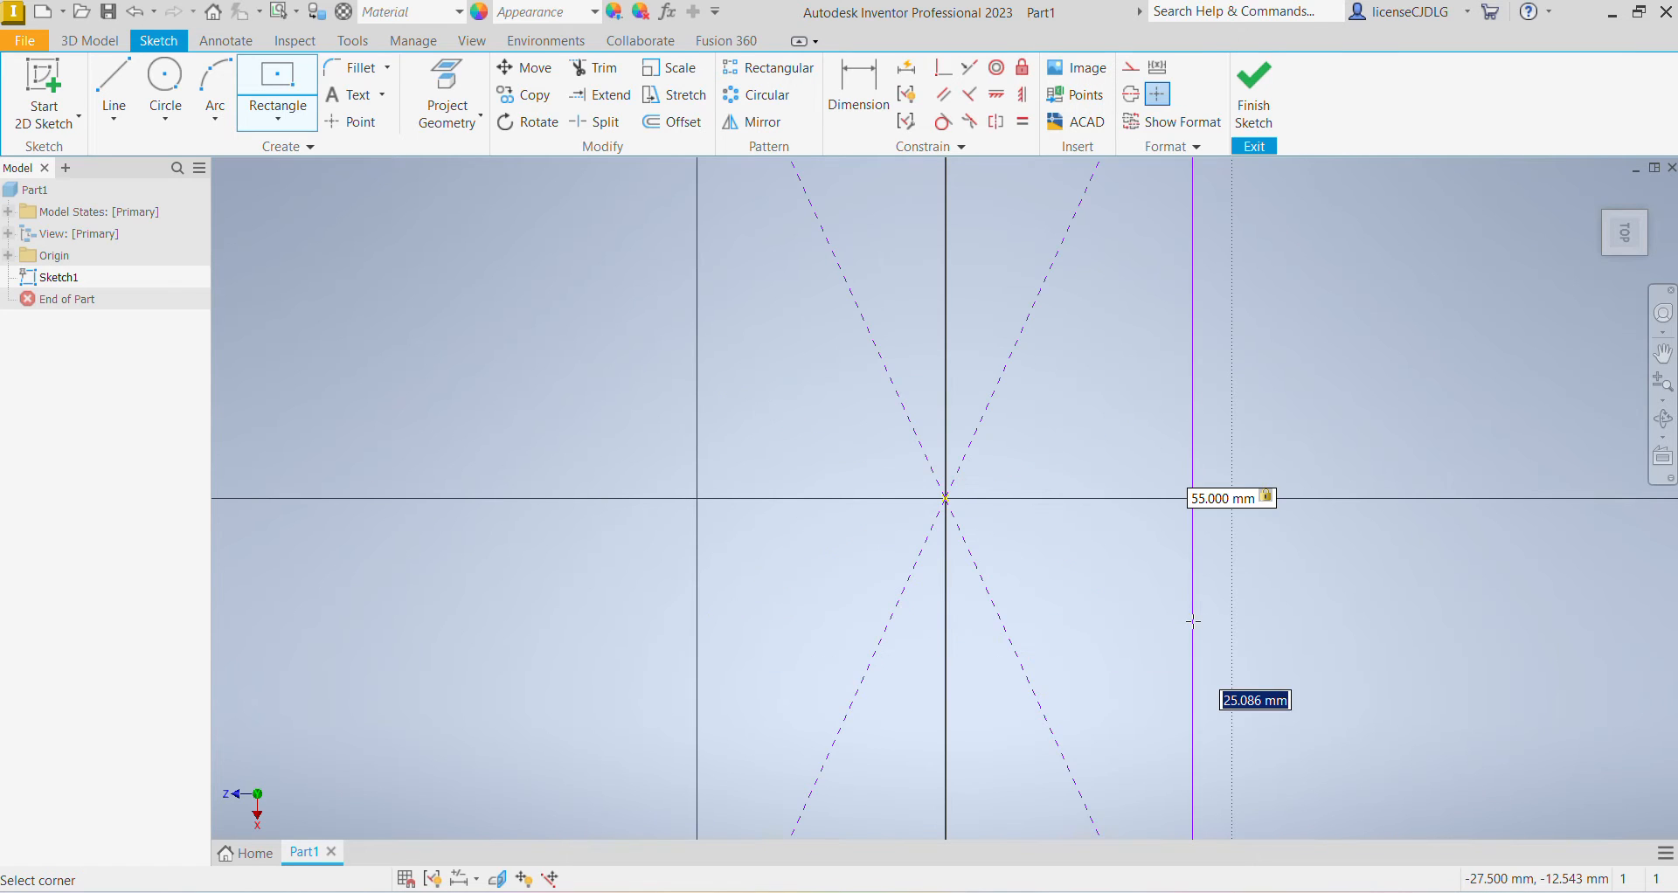
text(95)
key(Tab)
key(Return)
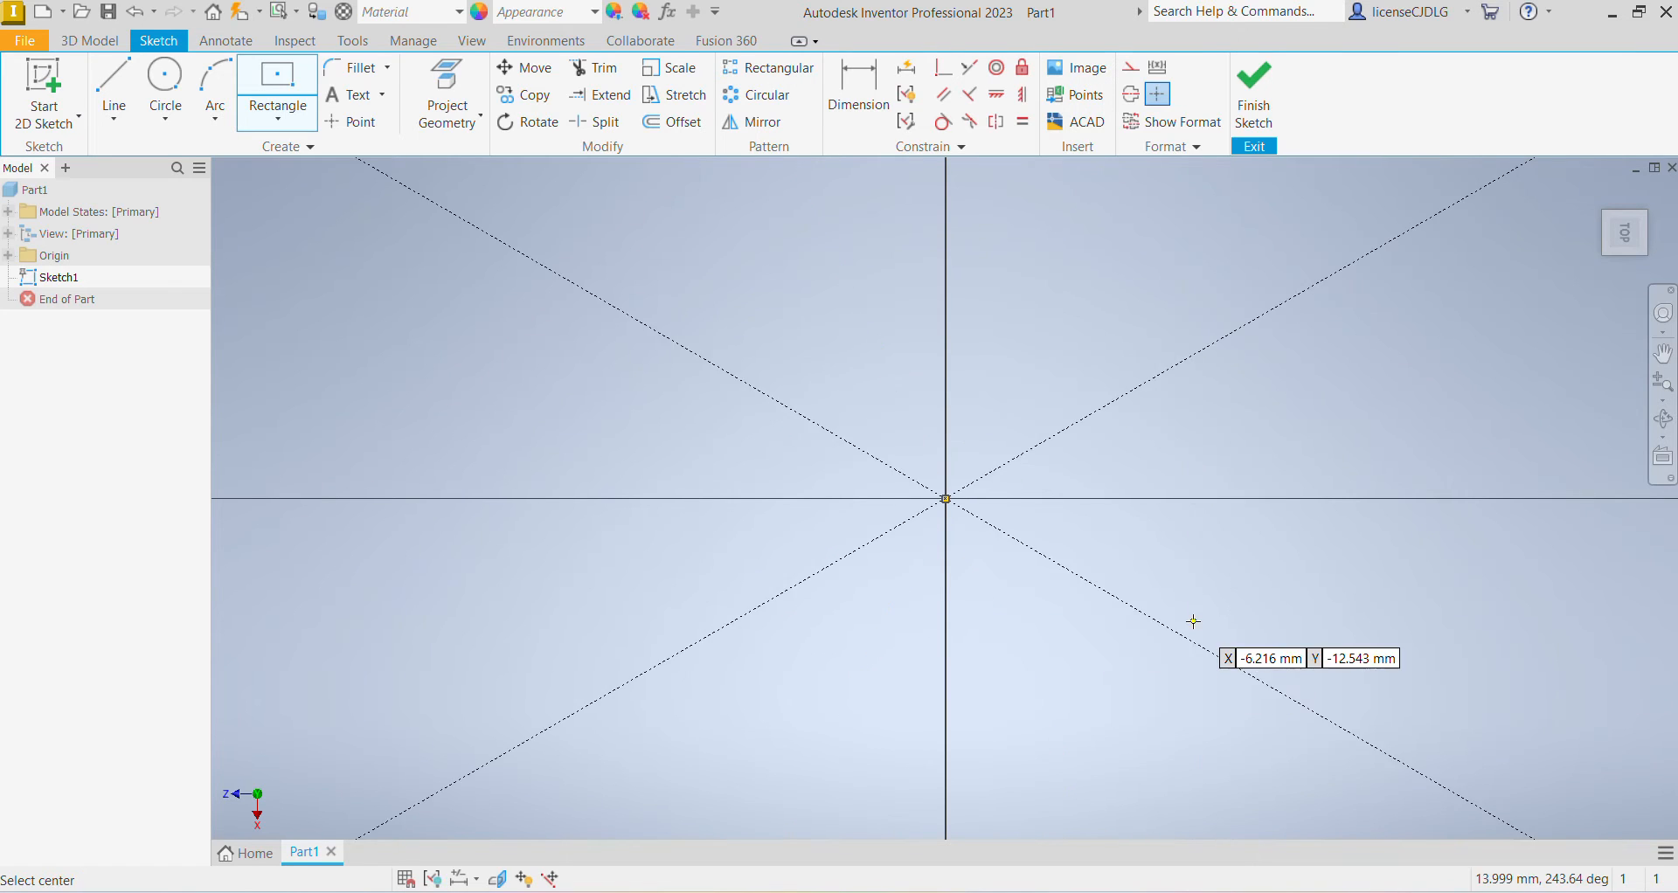
scroll(1092, 620, up, 8)
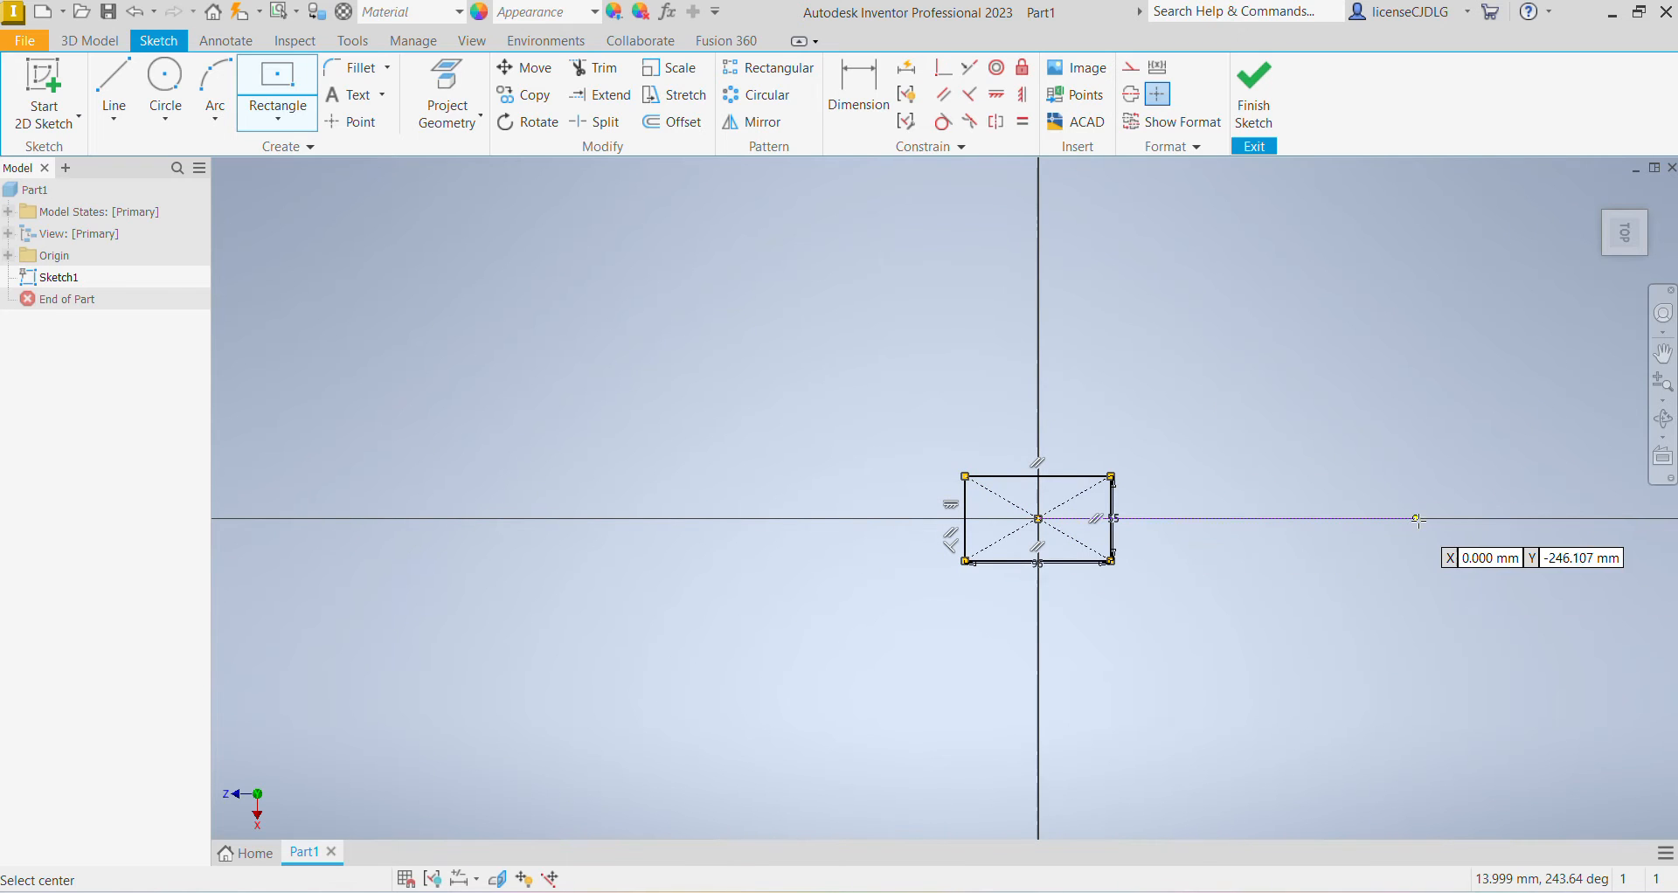
key(Escape)
scroll(1084, 559, down, 6)
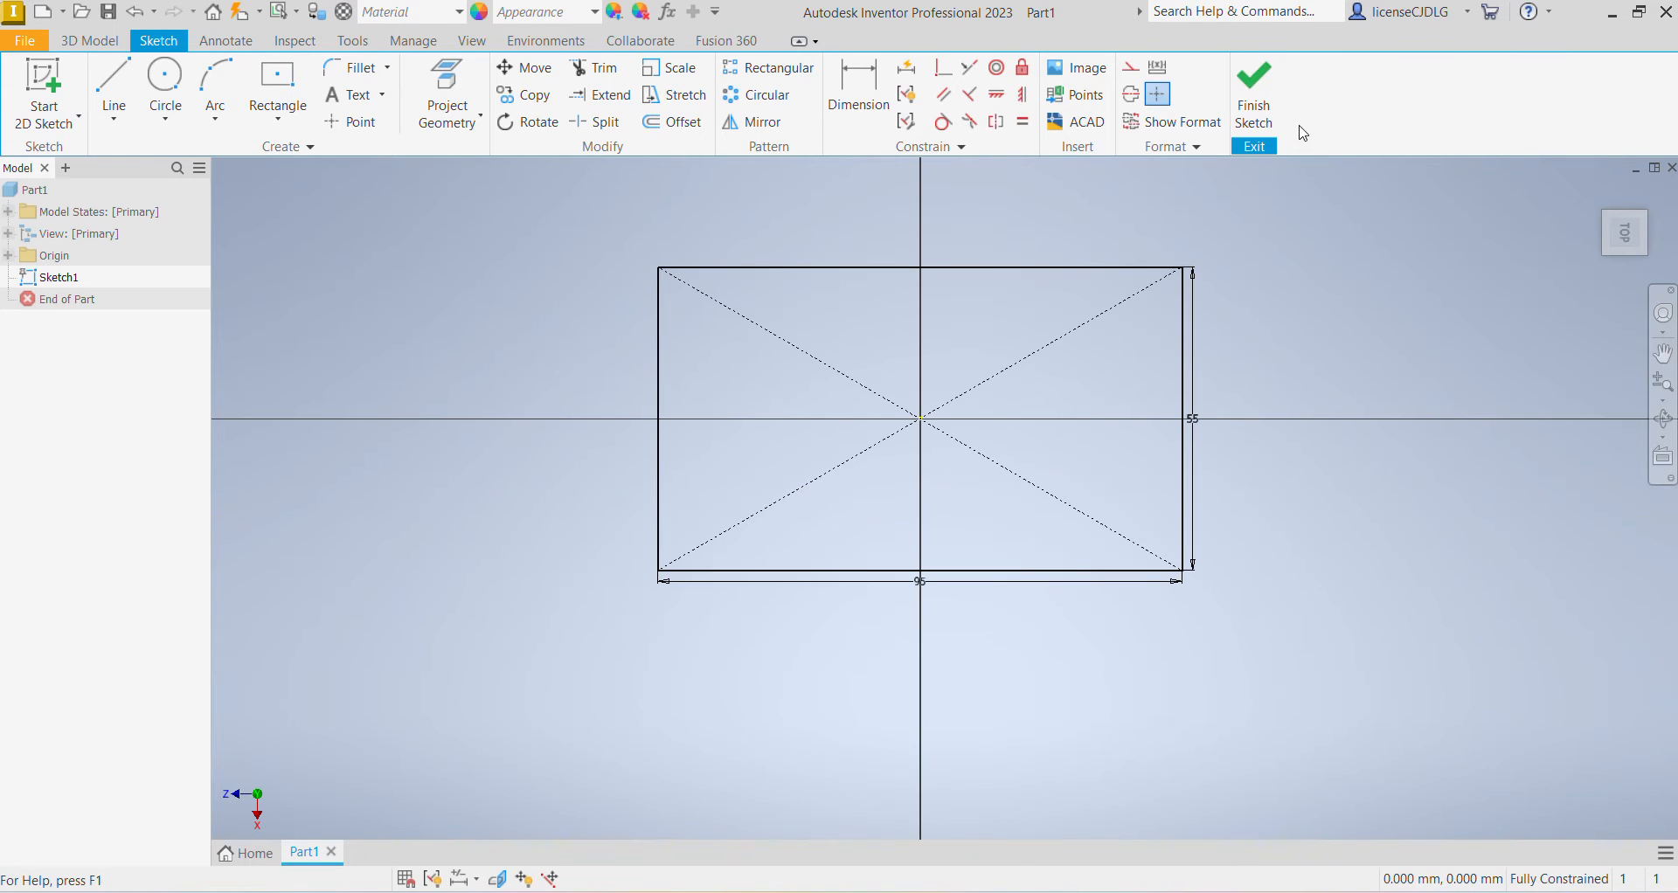
Finish the sketch and extrude the rectangle 12 mm upward to form the base plate.
click(1256, 94)
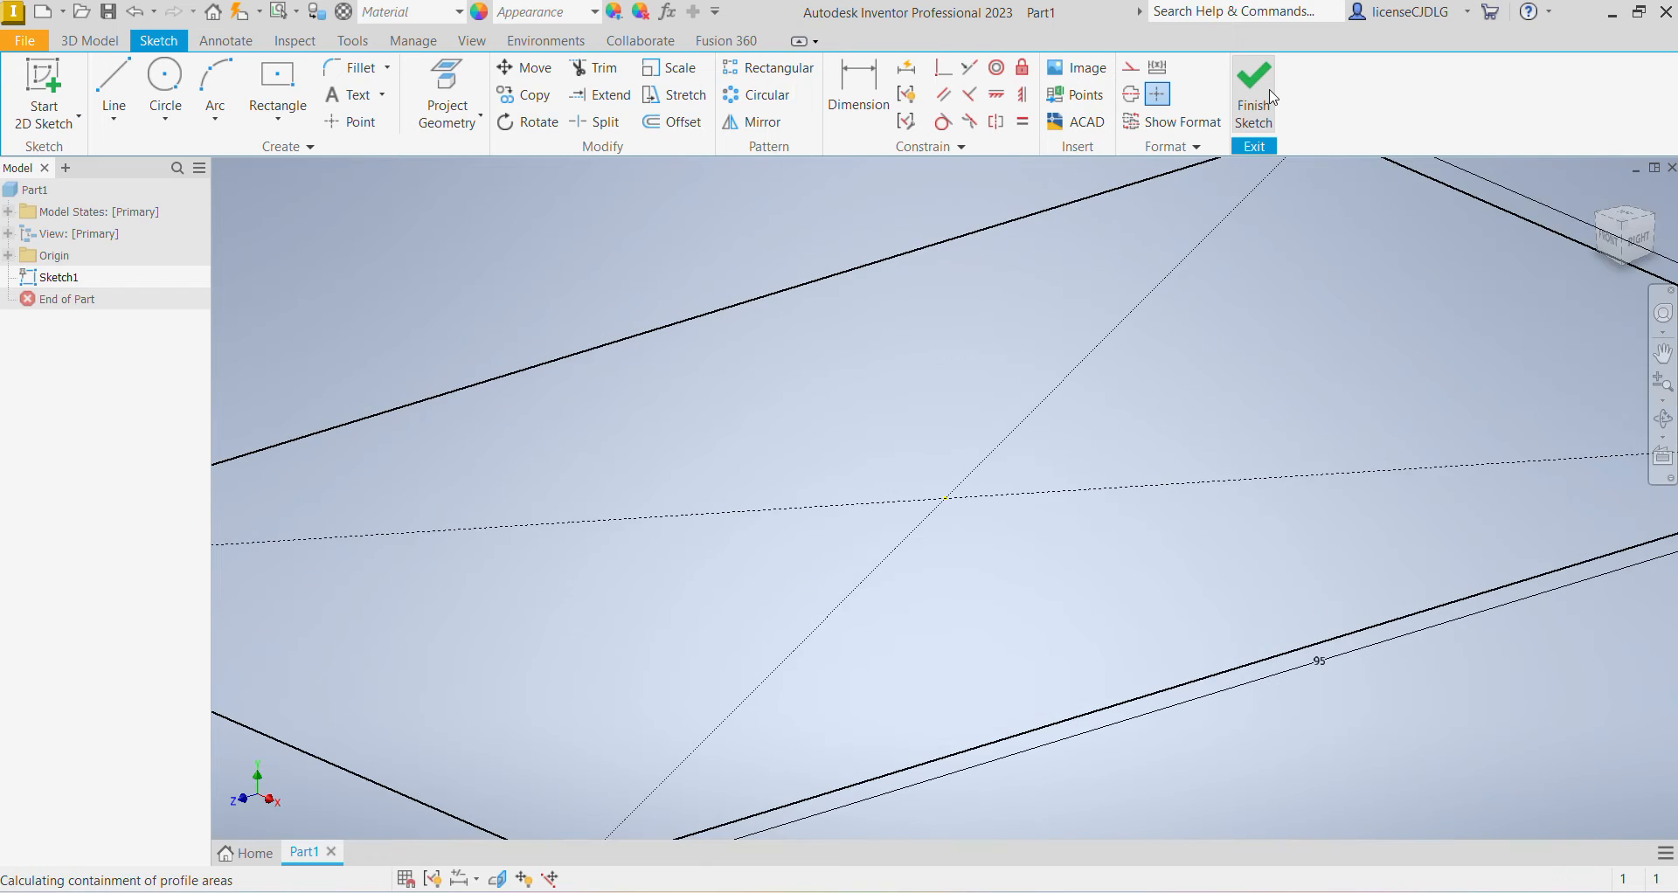
key(e)
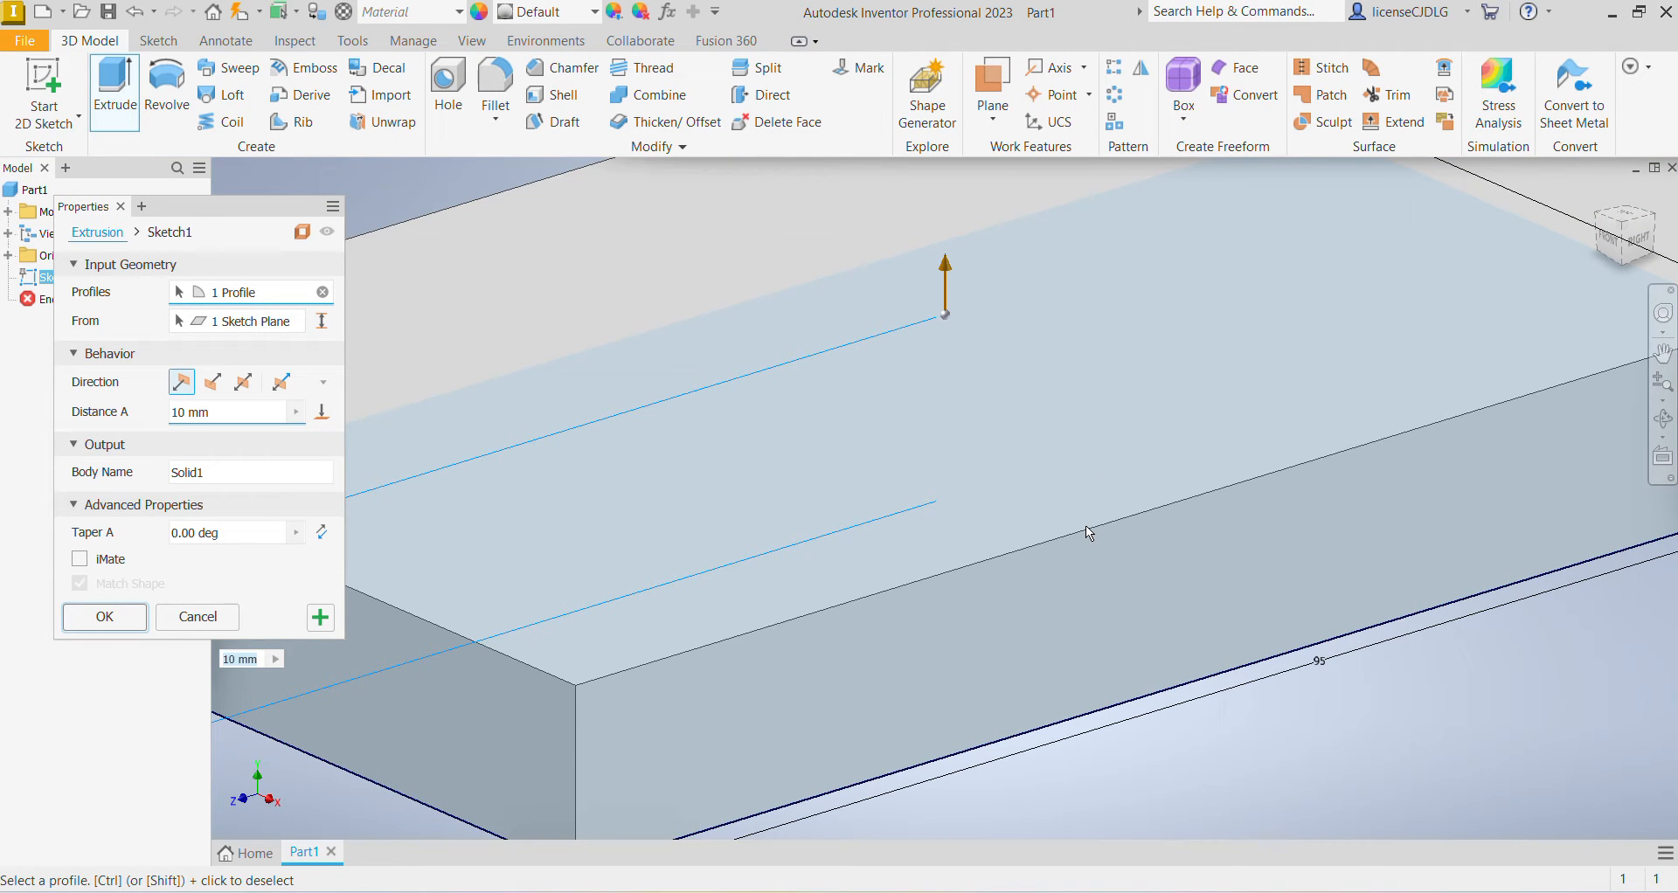
key(Return)
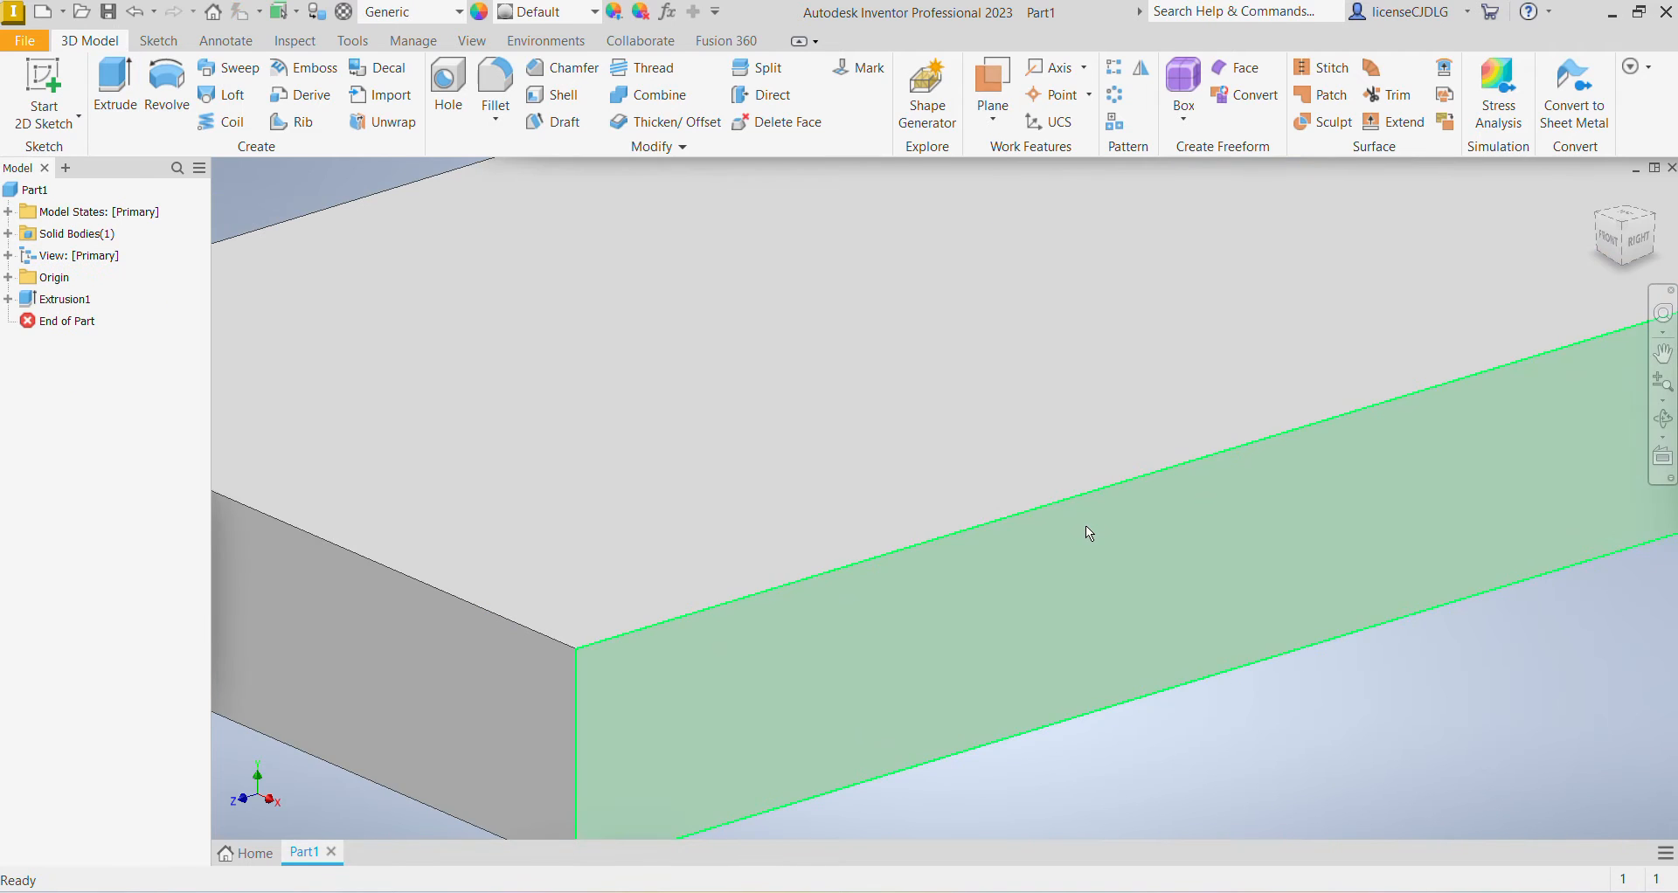
scroll(1084, 526, up, 8)
scroll(1126, 463, down, 5)
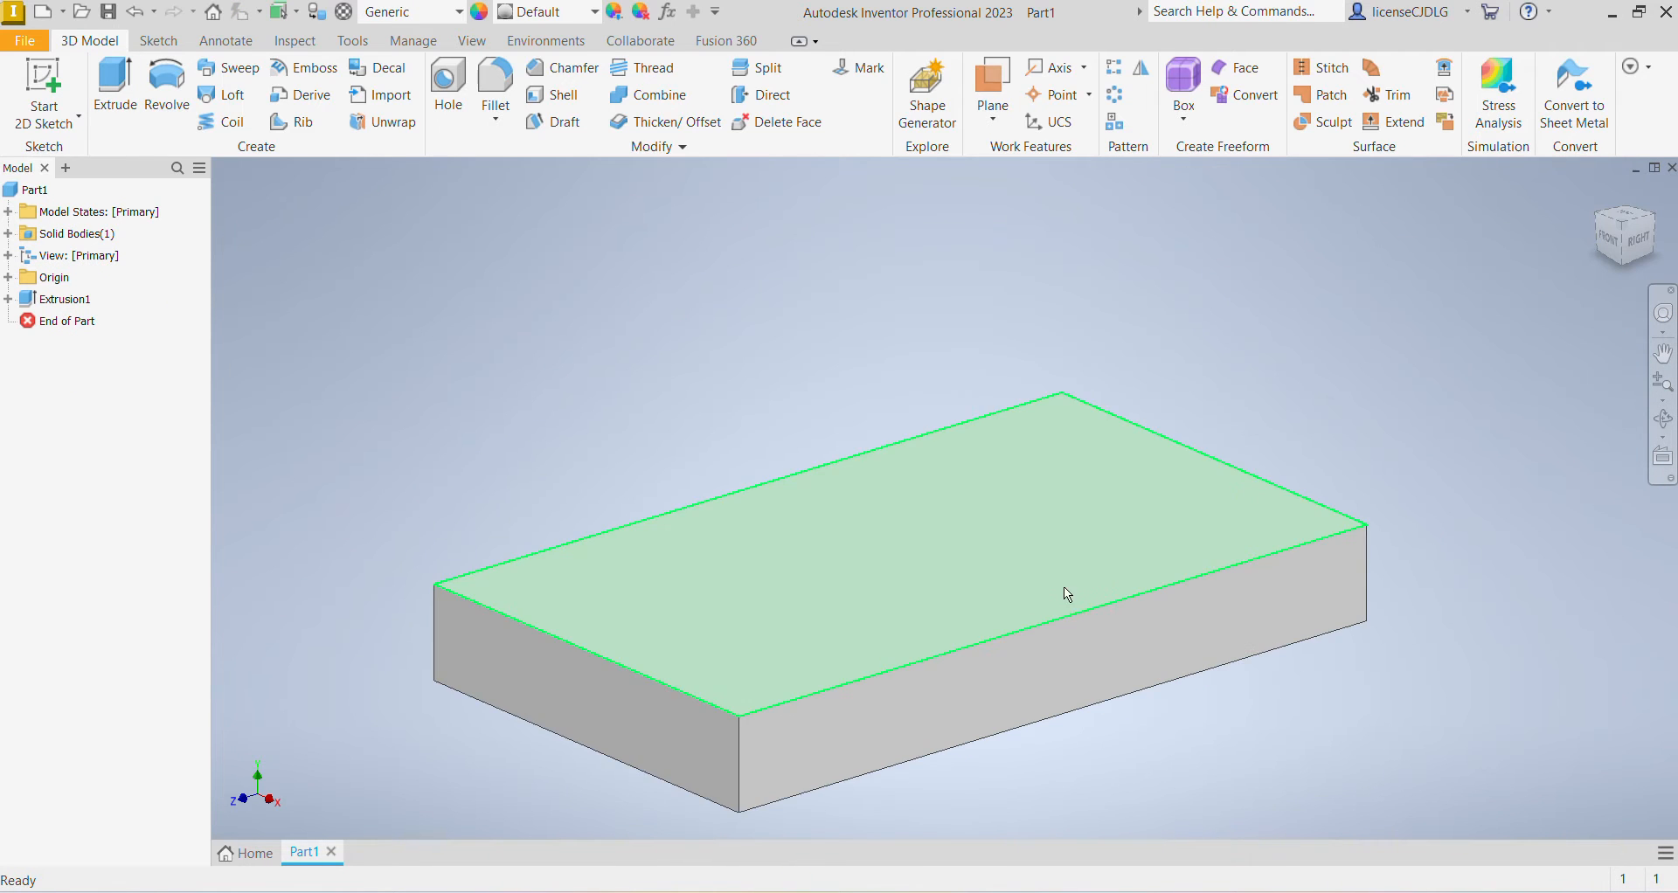
scroll(1137, 582, up, 2)
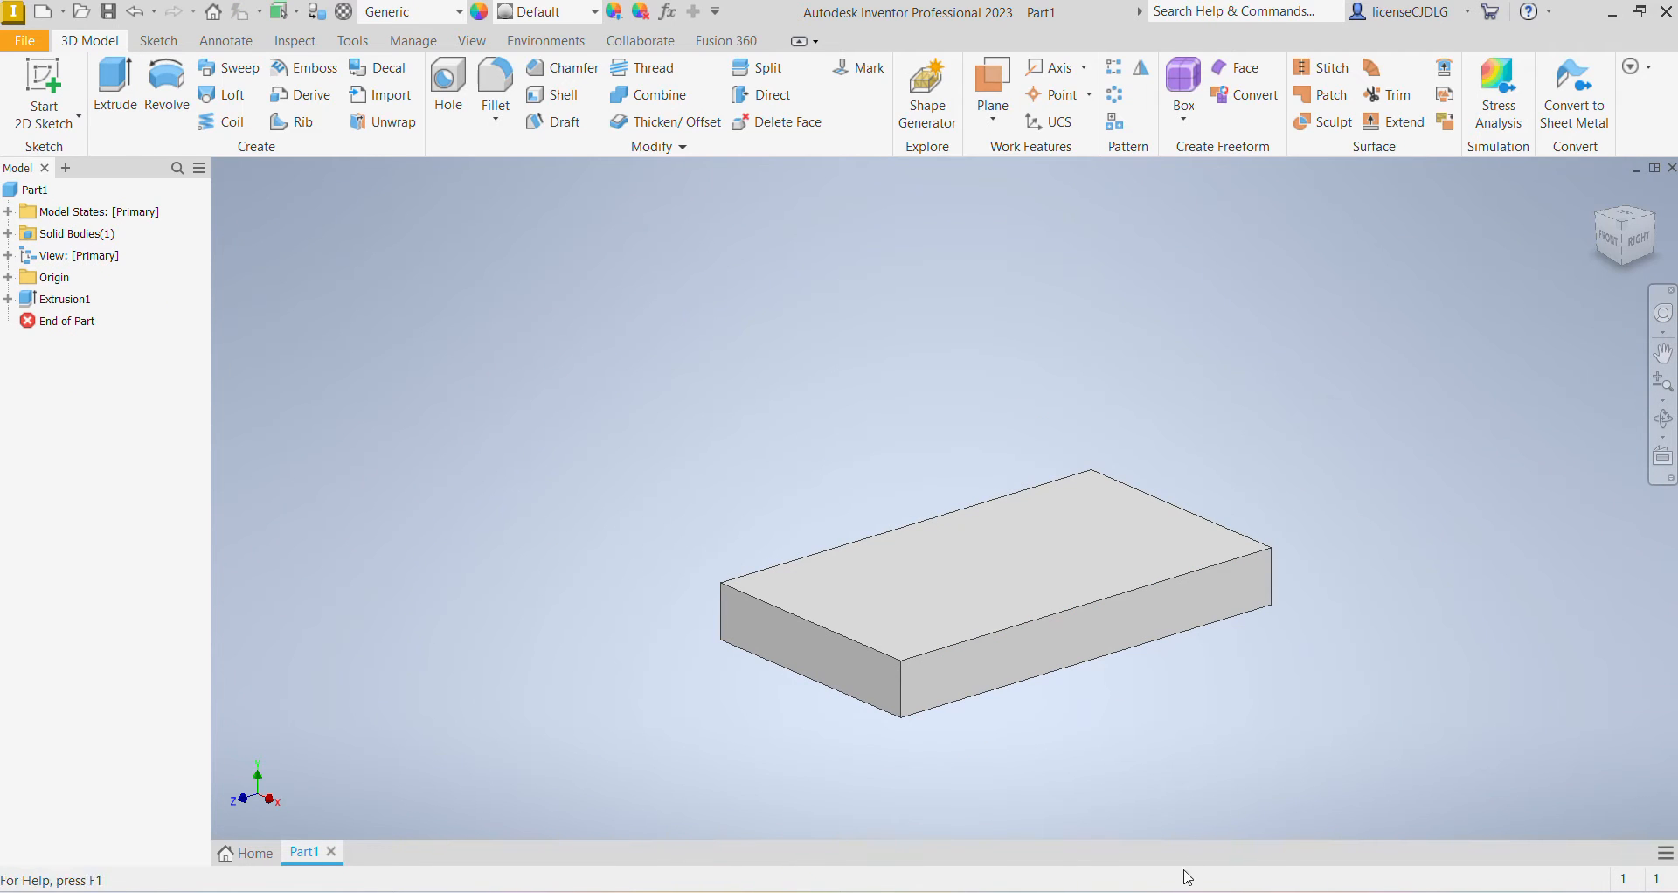
Check the dimensions in the reference drawing and start a new sketch on the base plate's back end face.
click(1158, 892)
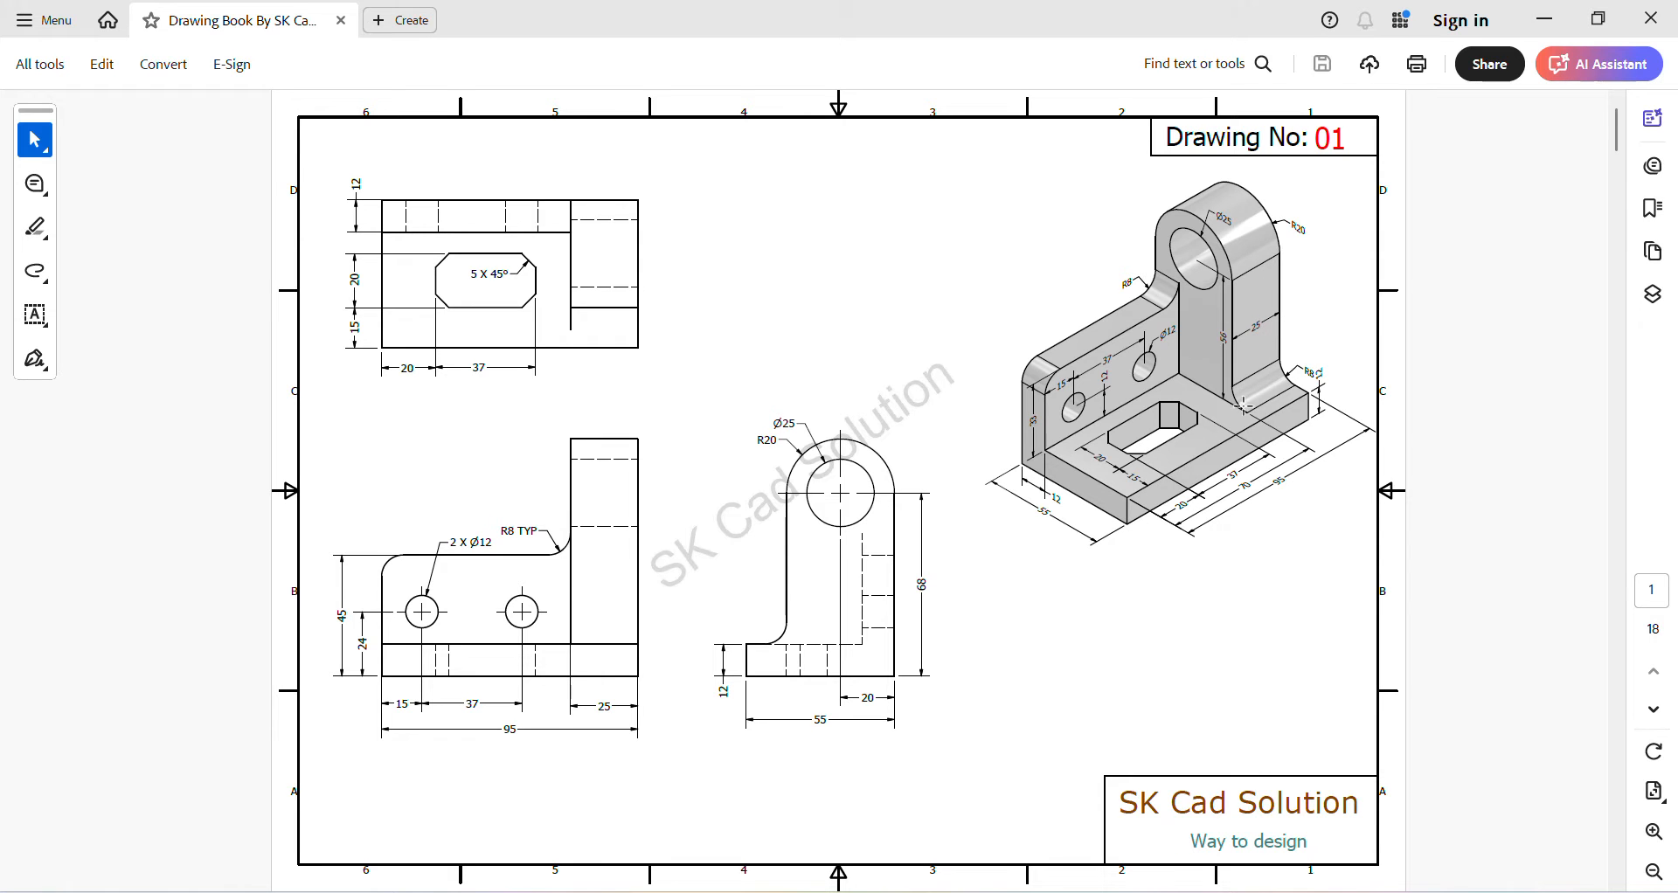
click(1206, 892)
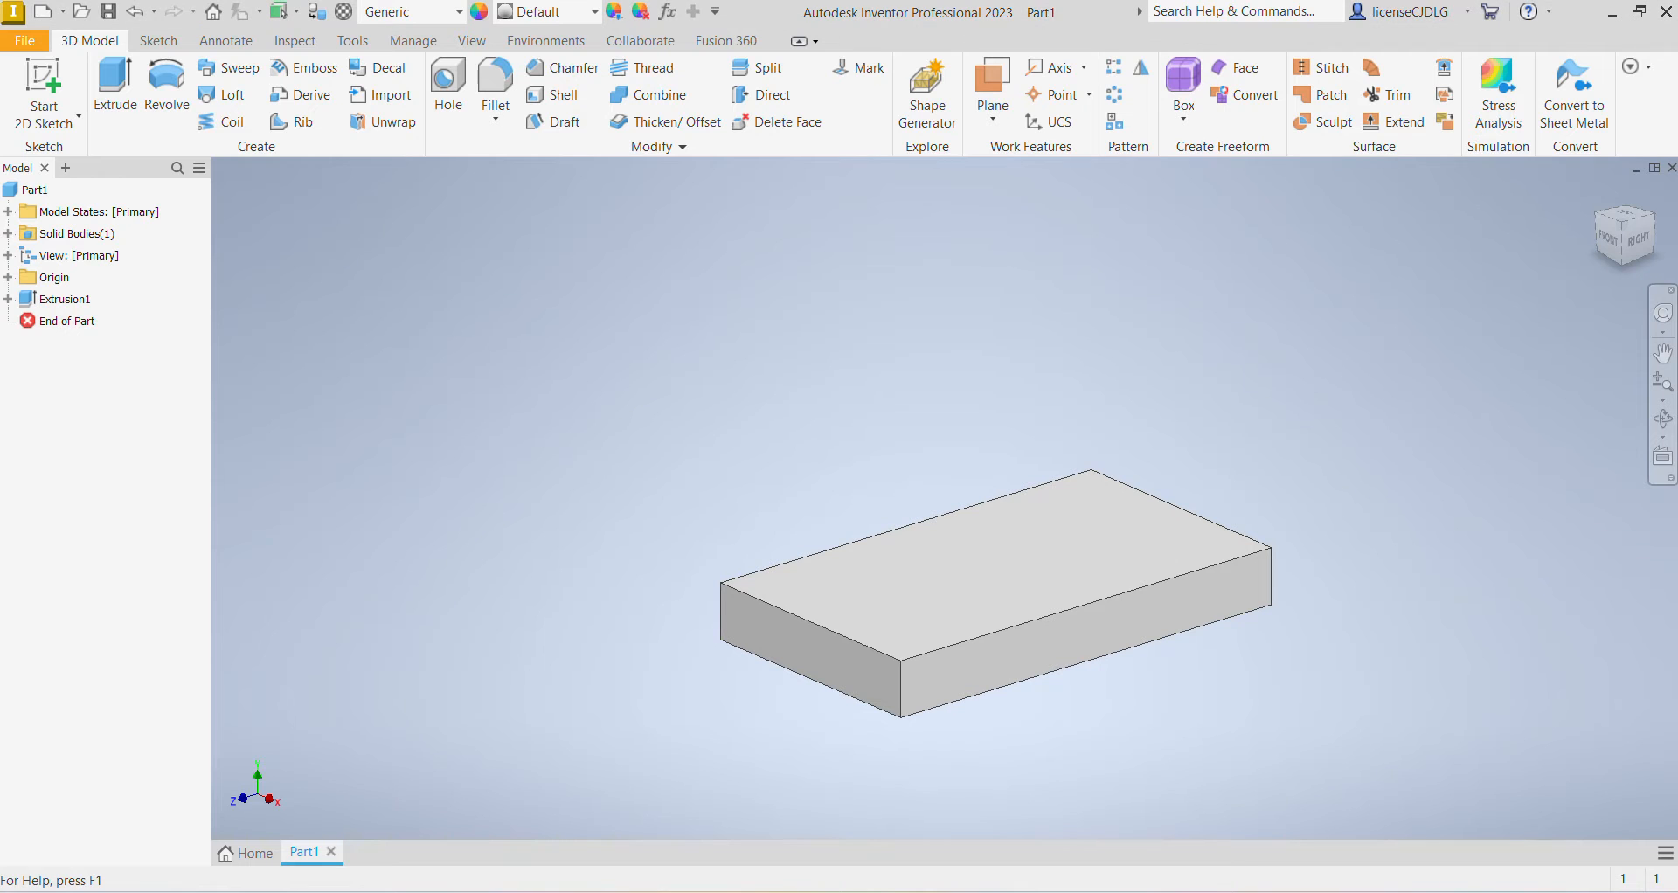
click(1623, 233)
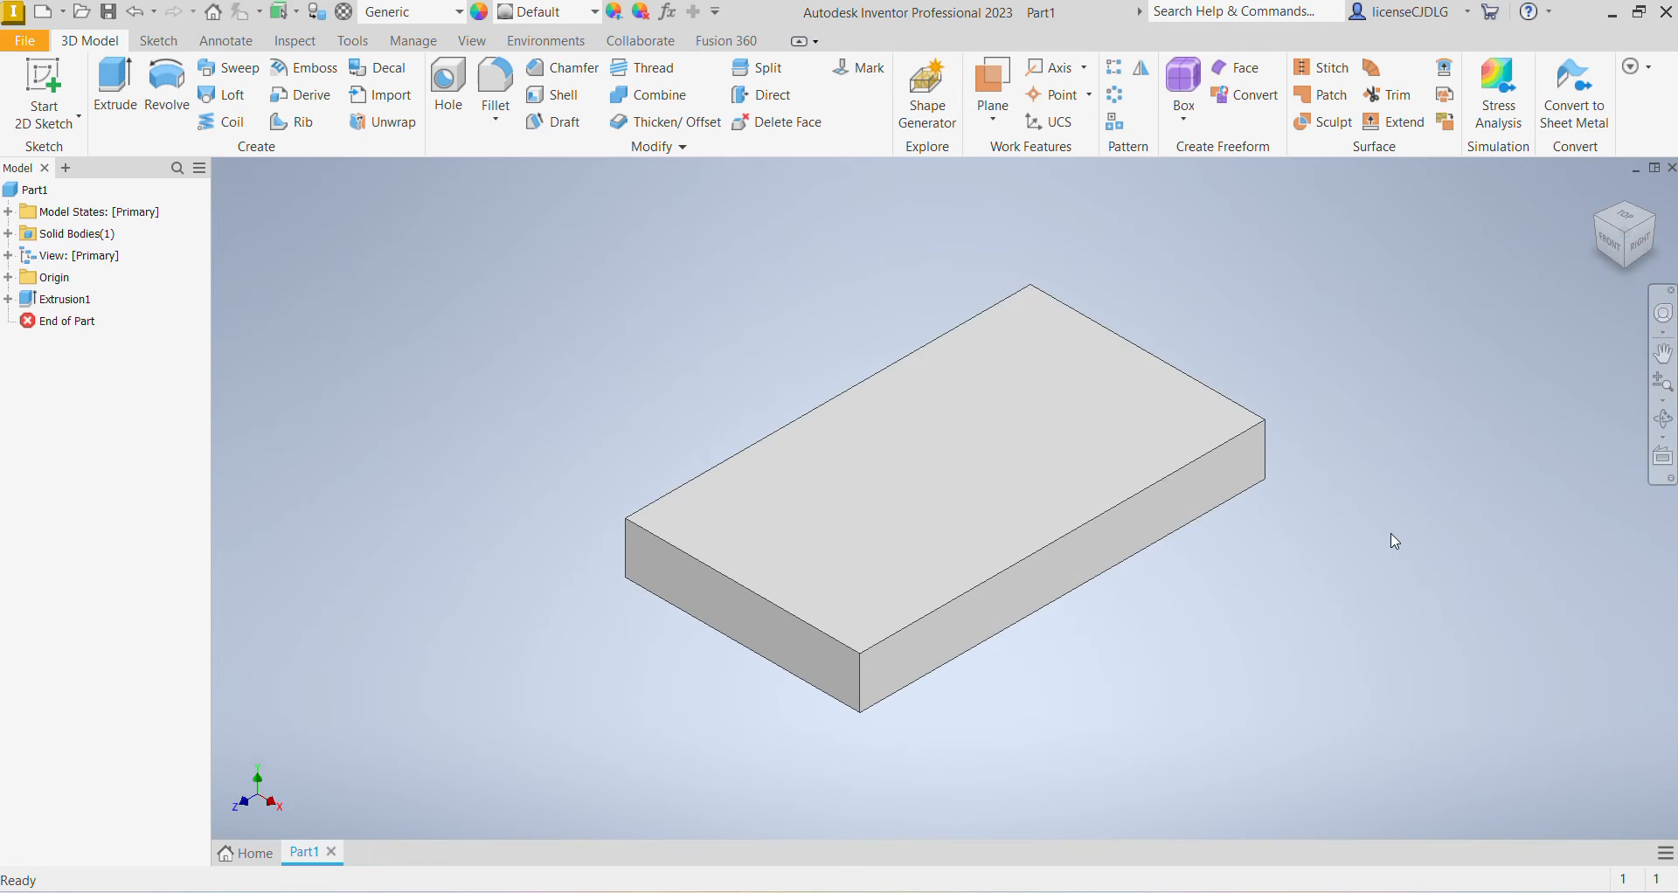
mouse_move(1274, 591)
shift+middle_down()
mouse_move(1168, 548)
mouse_move(1054, 569)
mouse_move(1276, 586)
shift+middle_up()
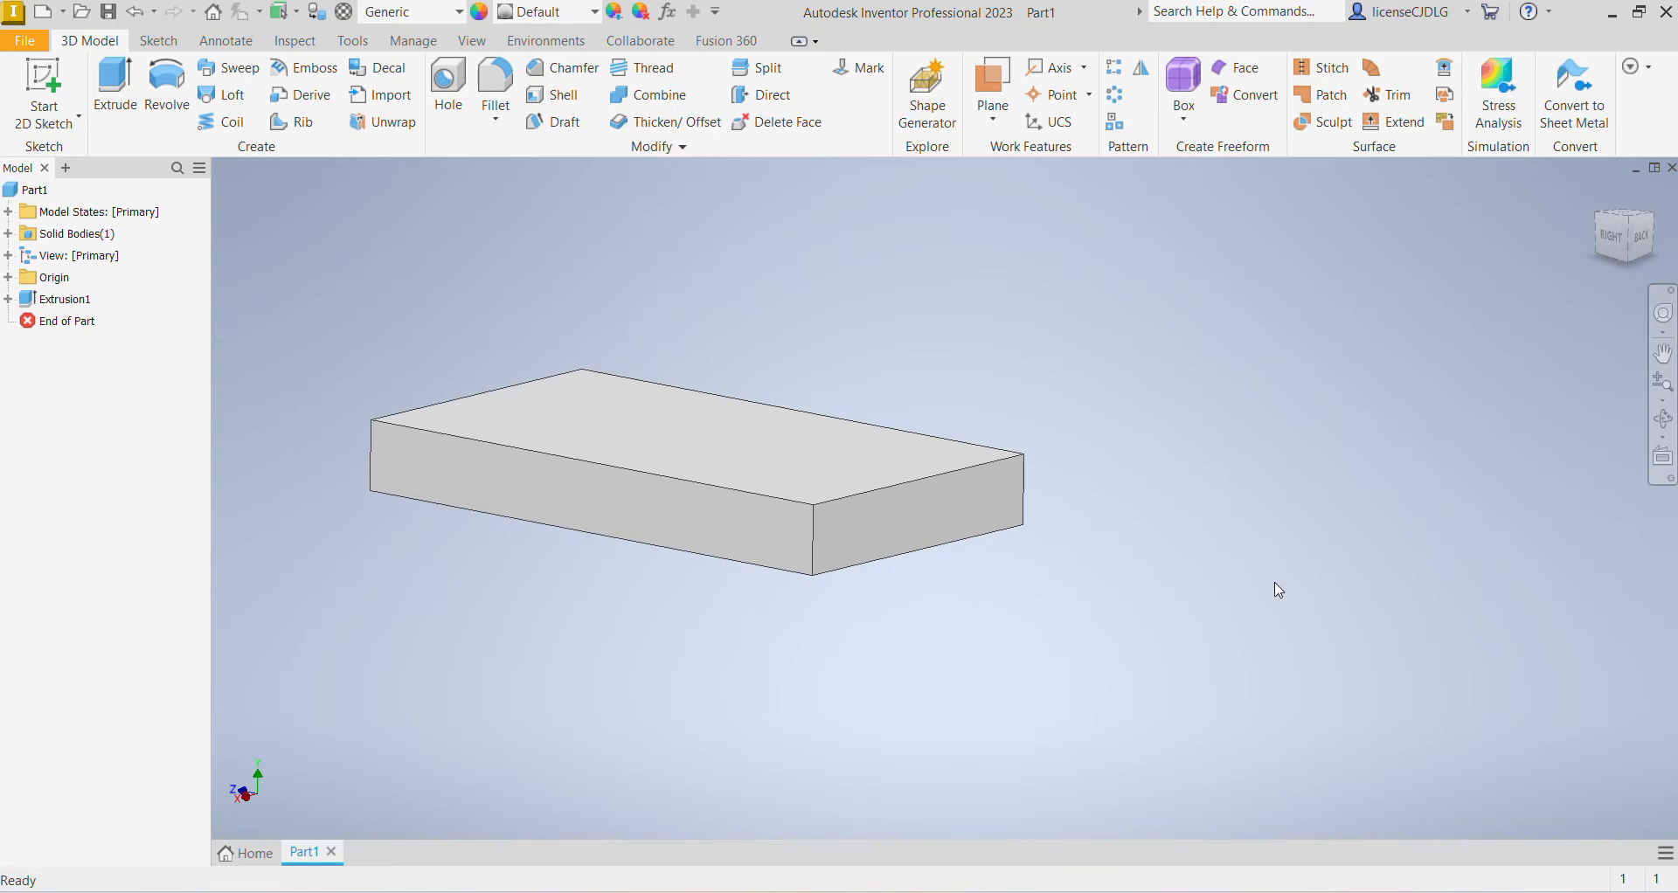
click(973, 498)
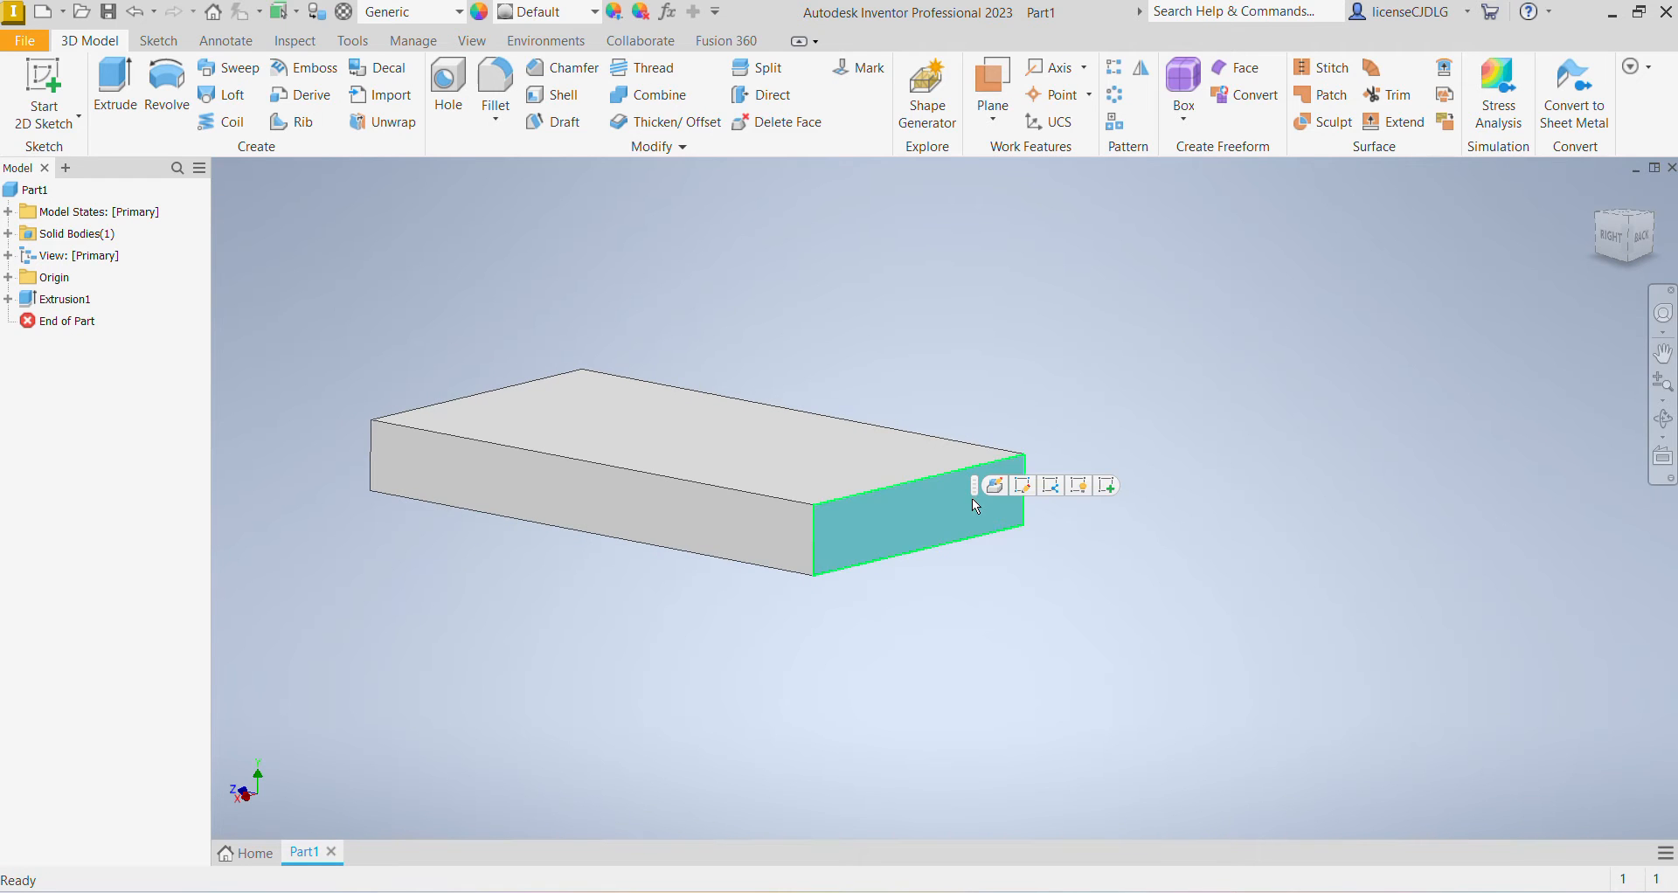
click(1107, 486)
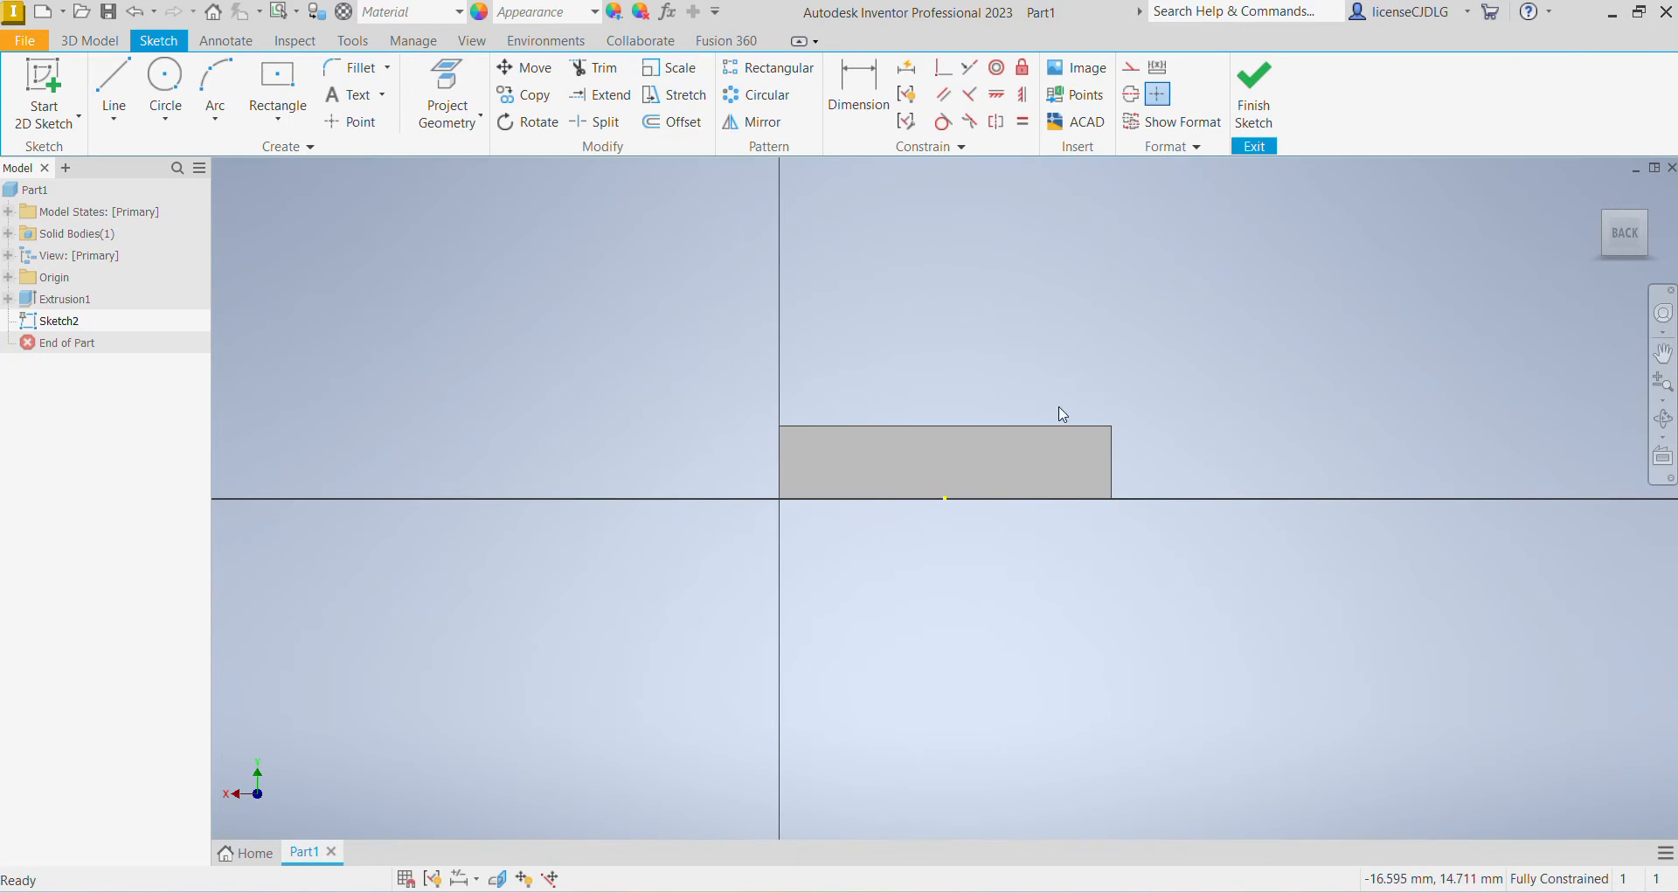
scroll(1111, 336, up, 3)
scroll(1110, 261, down, 6)
scroll(1061, 292, up, 3)
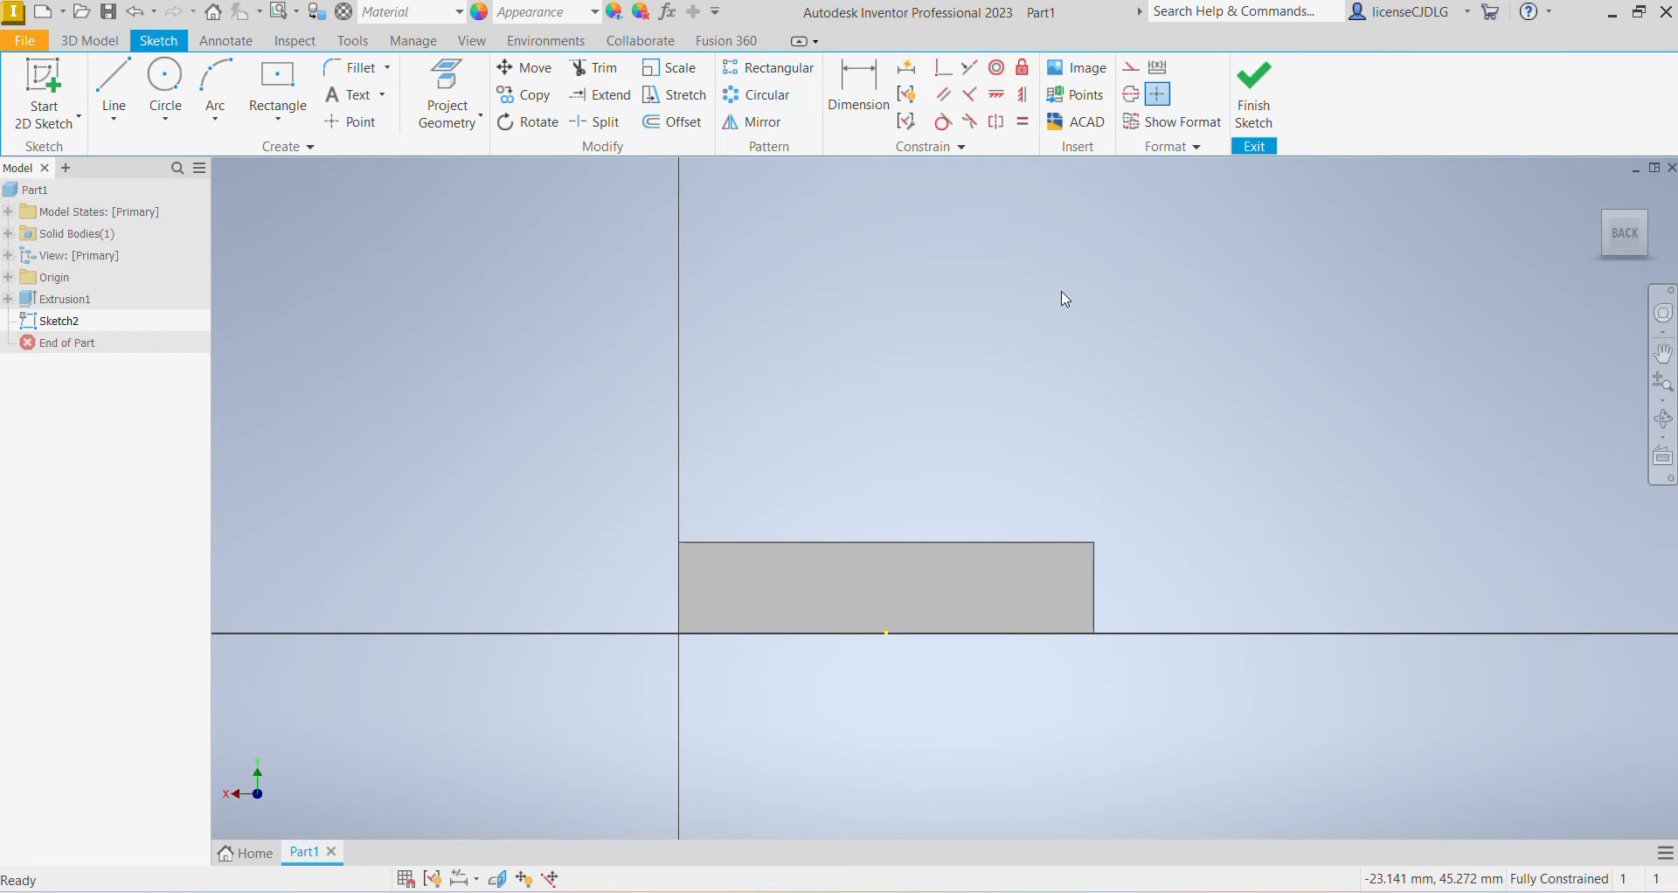
Draw a 40 mm diameter circle above the base plate in the end-face sketch.
click(165, 83)
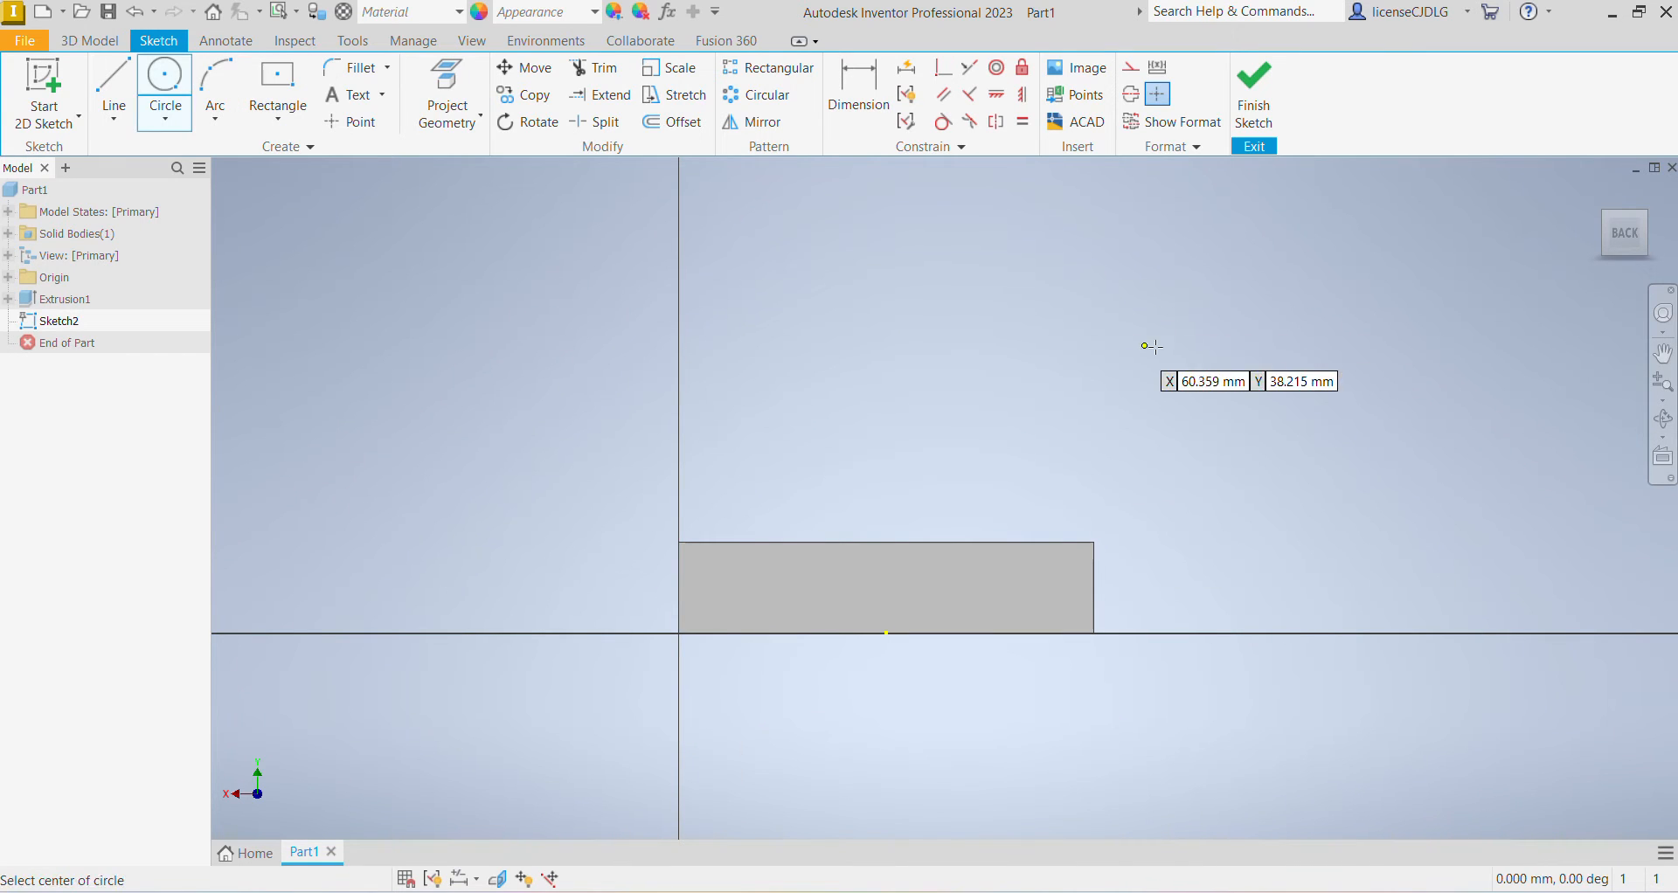
click(986, 259)
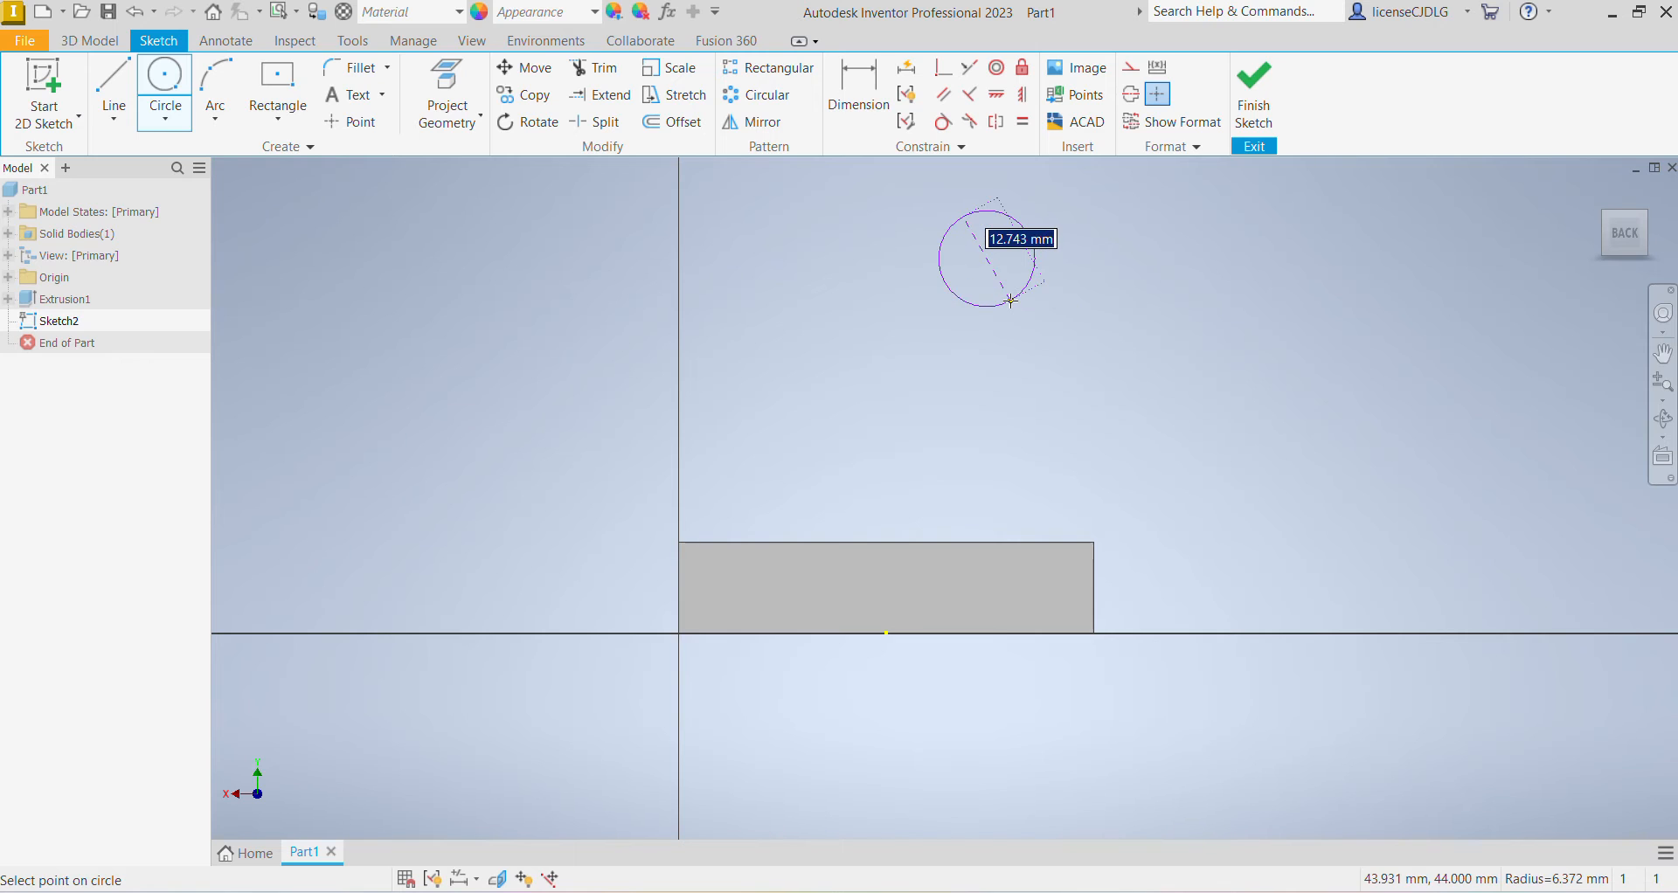
click(1011, 301)
text(40)
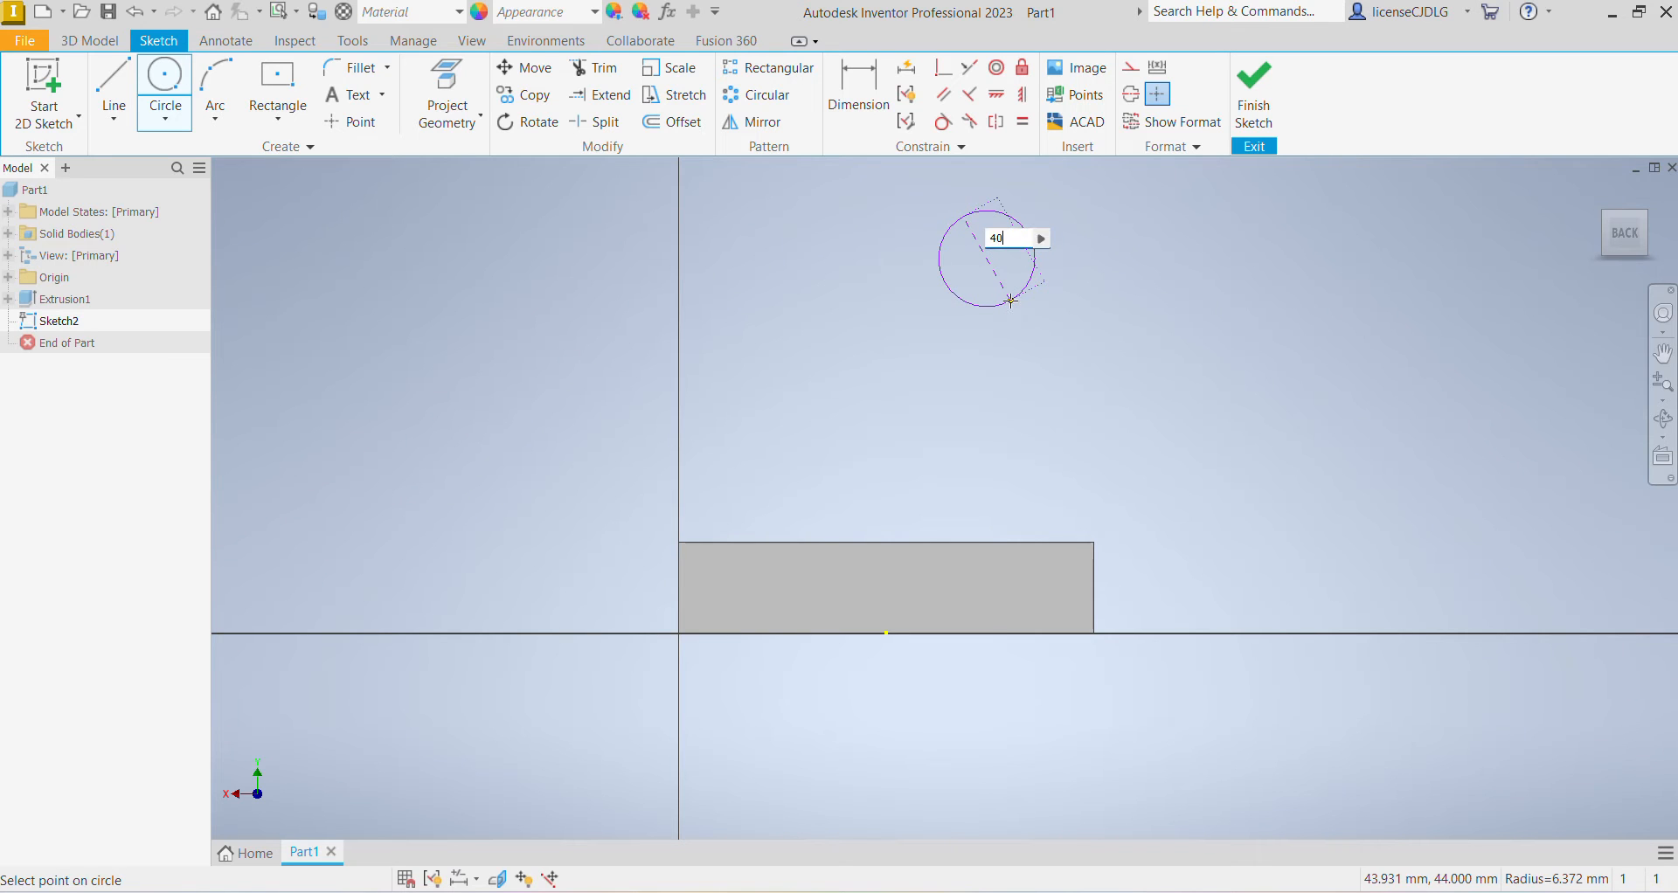
key(Return)
Dimension the height of the circle's centre above the base plate's top edge as 56 mm.
click(857, 88)
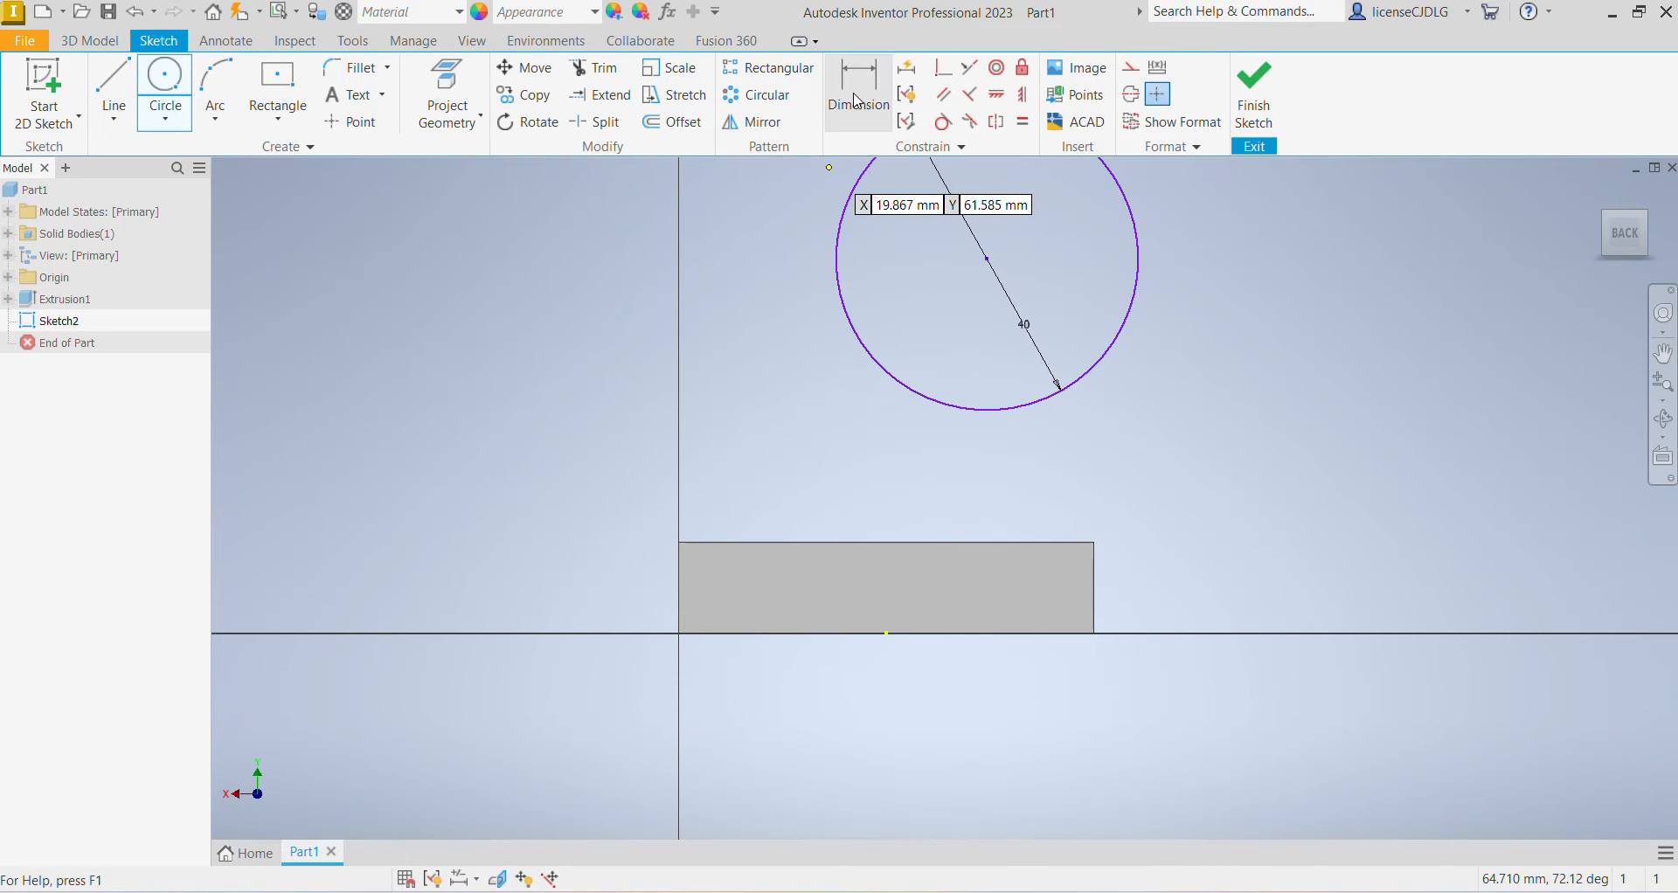
click(1014, 542)
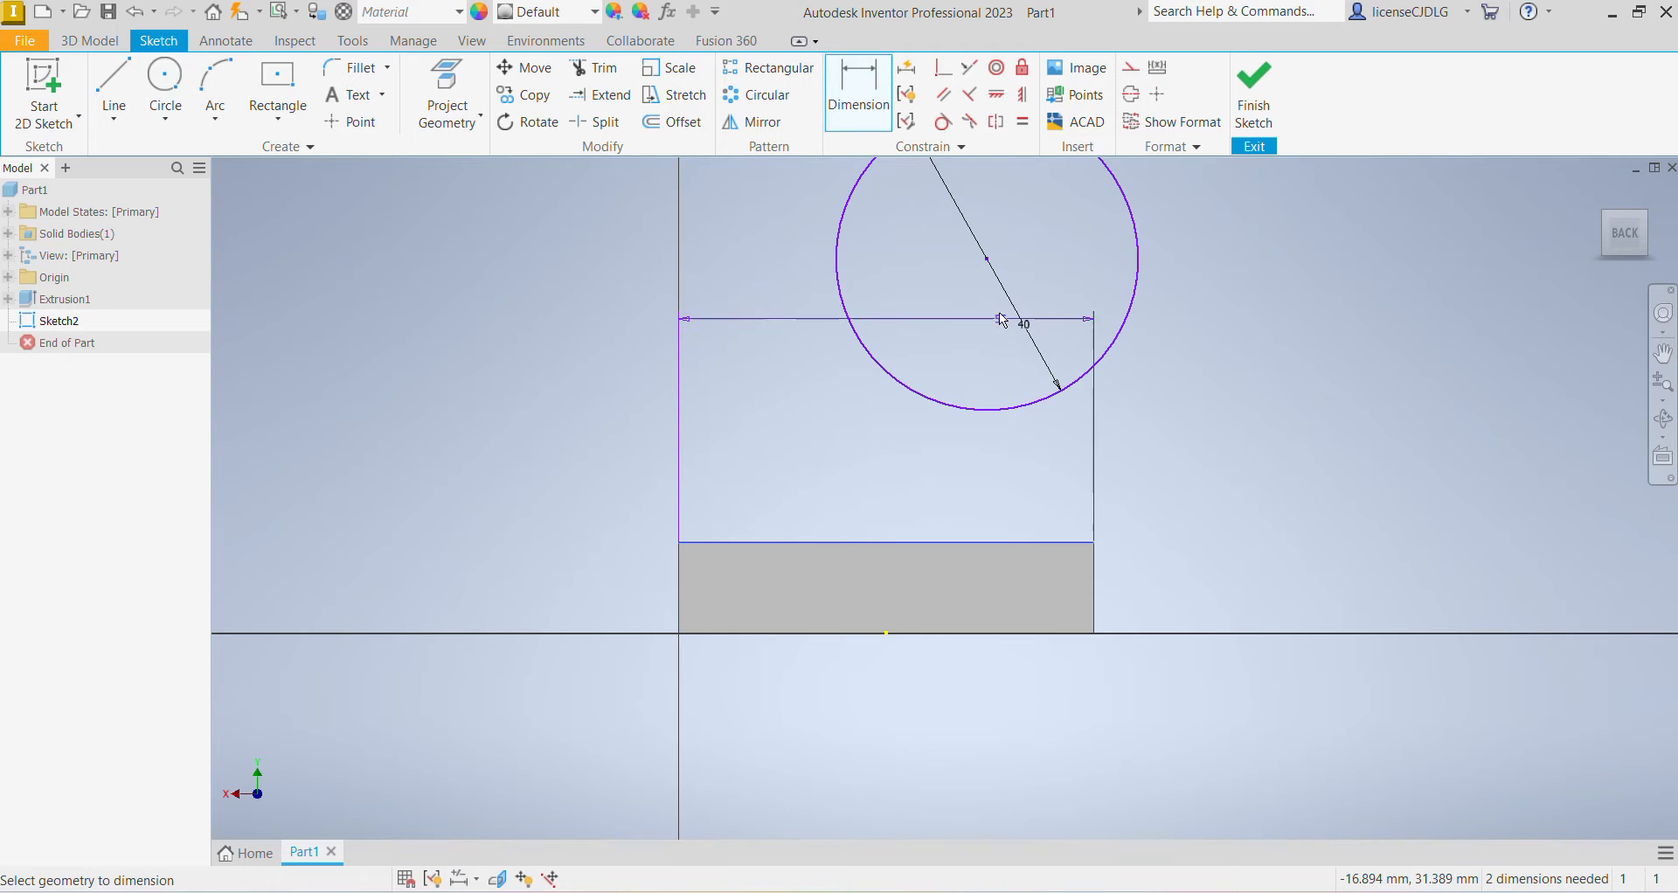
click(988, 259)
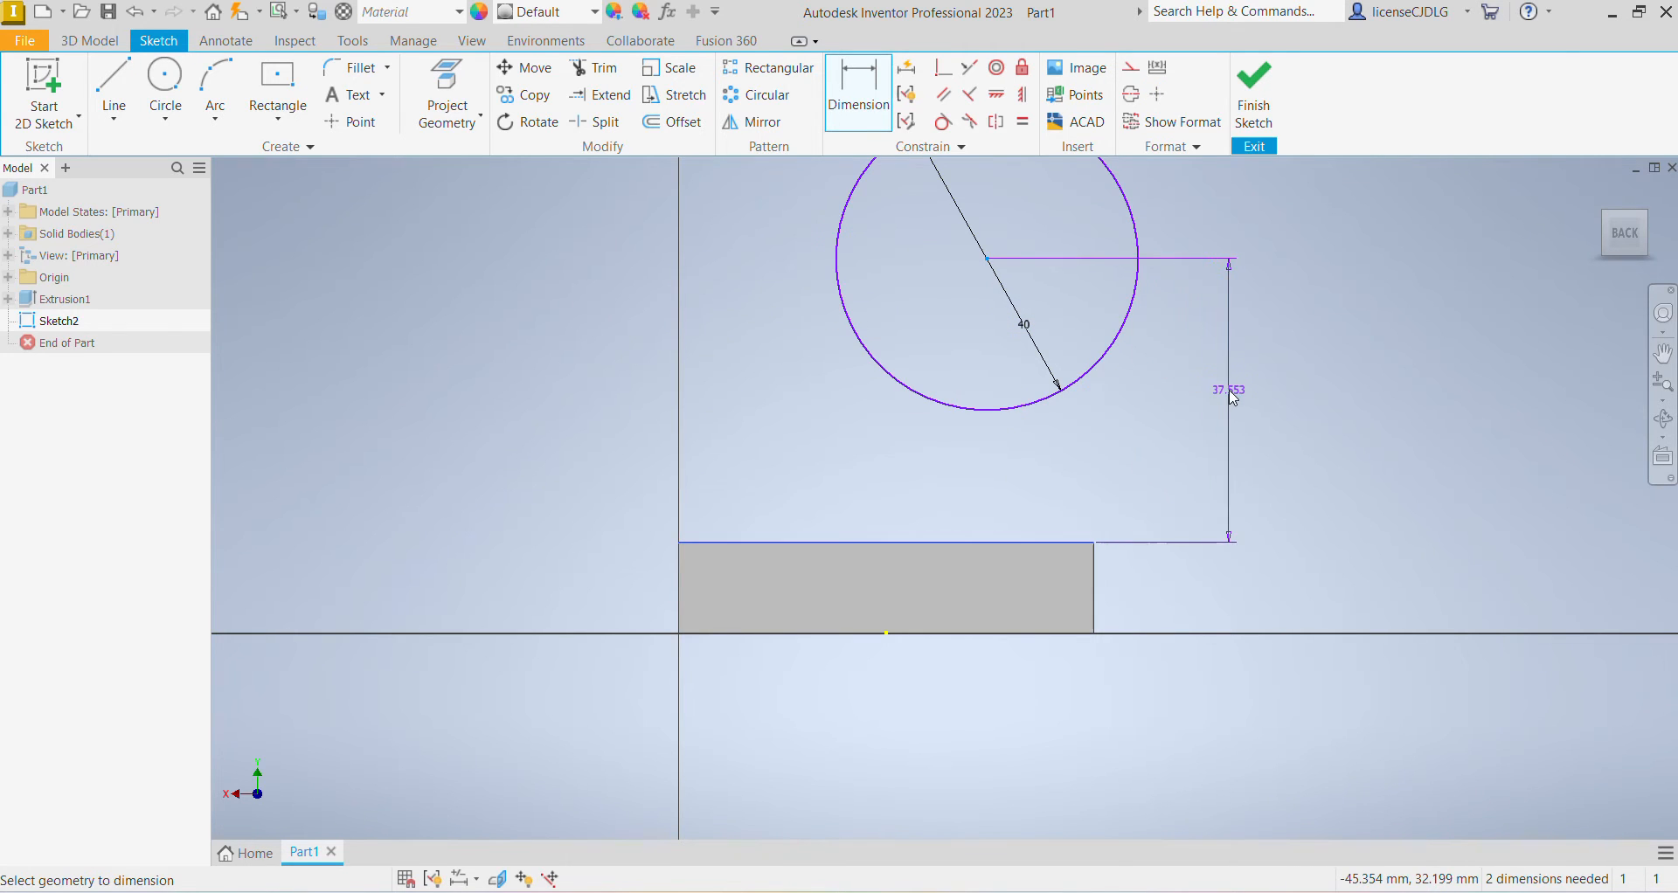
click(1228, 393)
text(5)
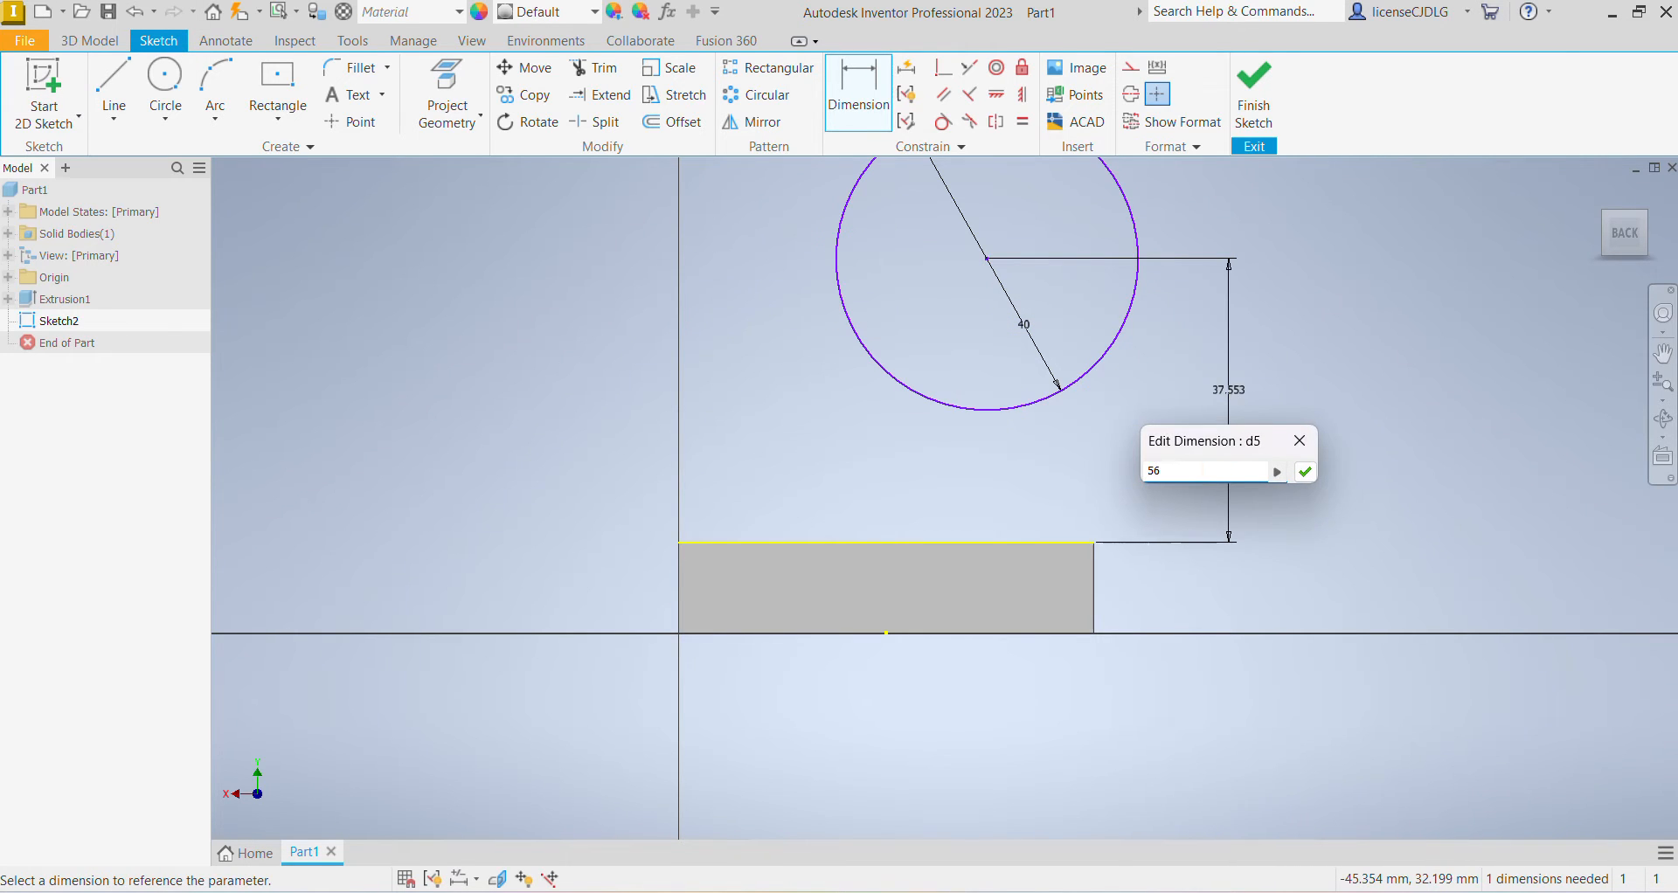
text(6)
key(Return)
Add a tangent constraint between the 40 mm circle and the base plate's right vertical edge.
scroll(1366, 364, down, 2)
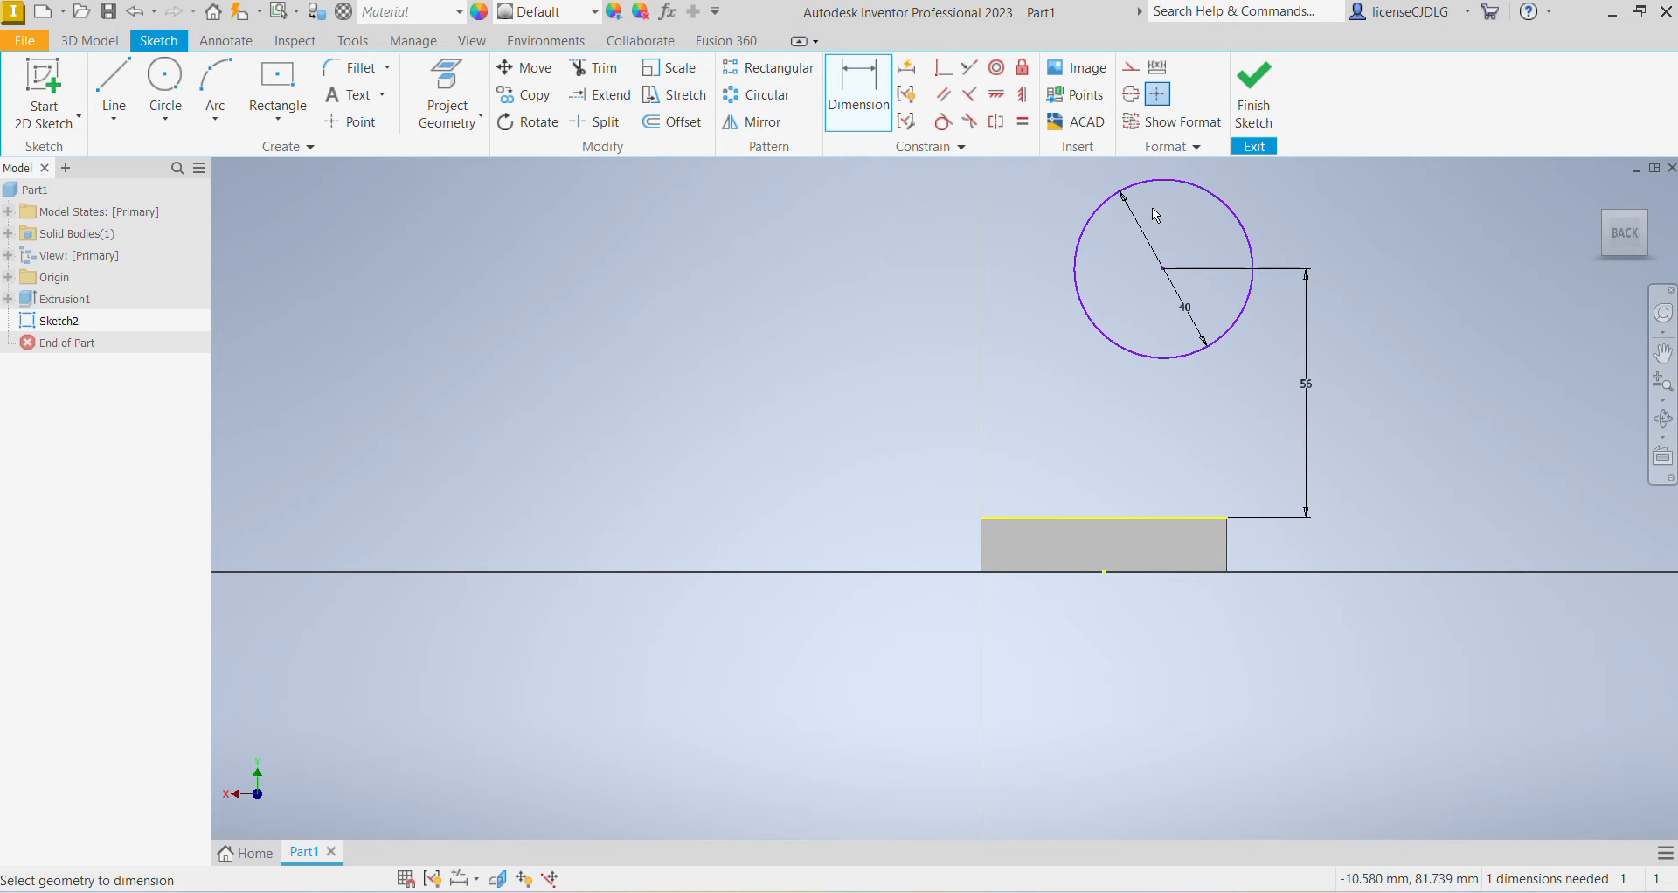
click(943, 122)
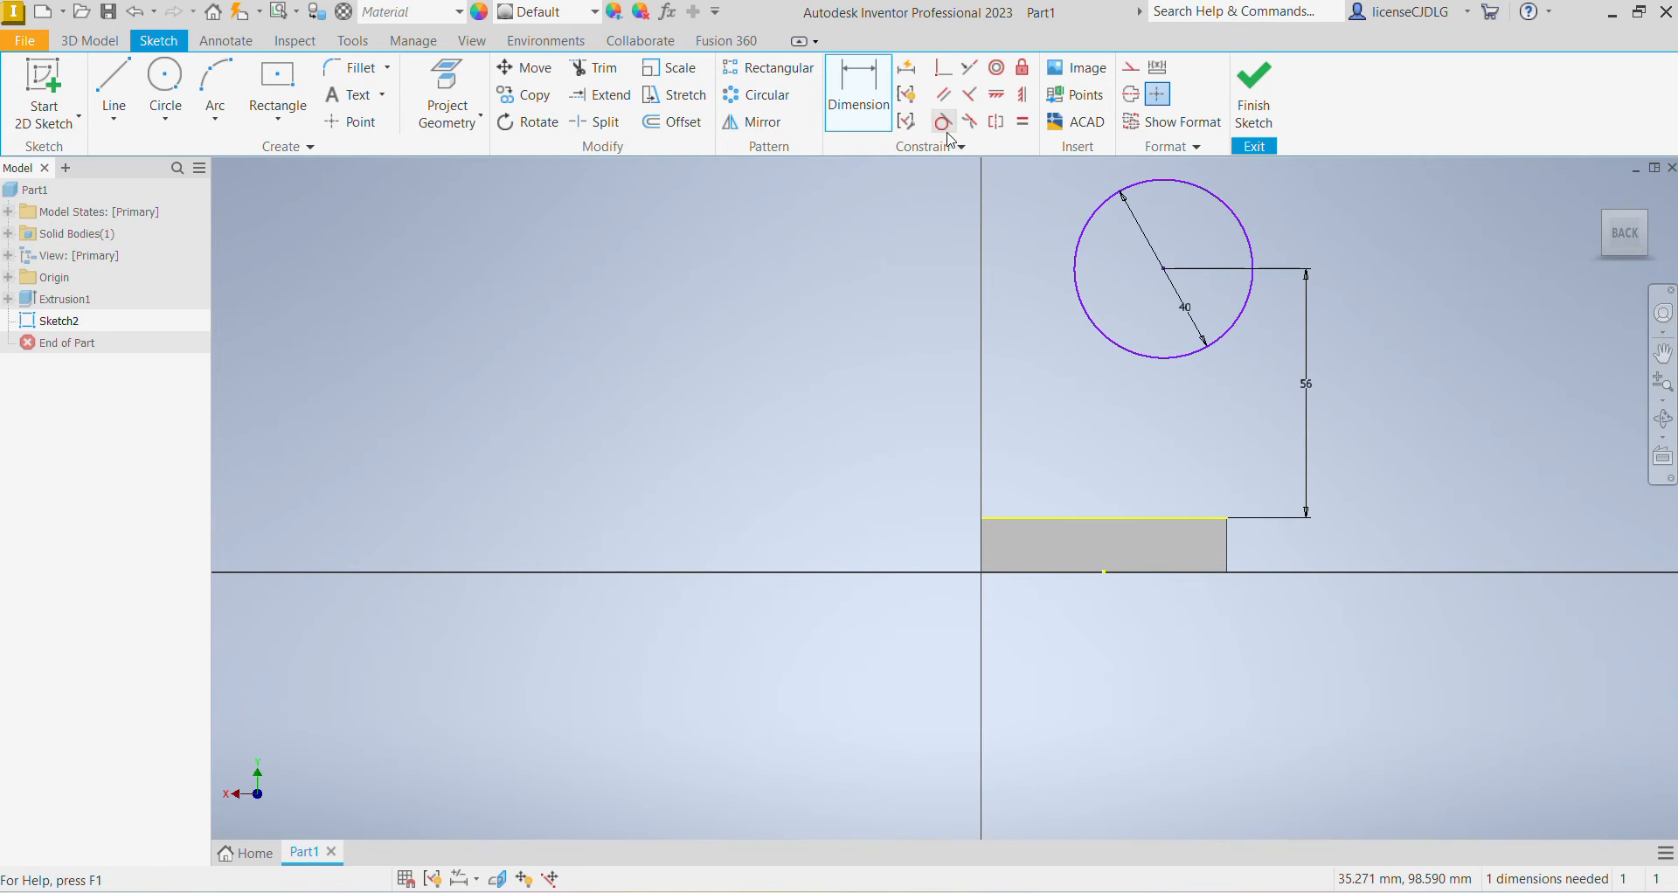
click(1255, 306)
click(1227, 547)
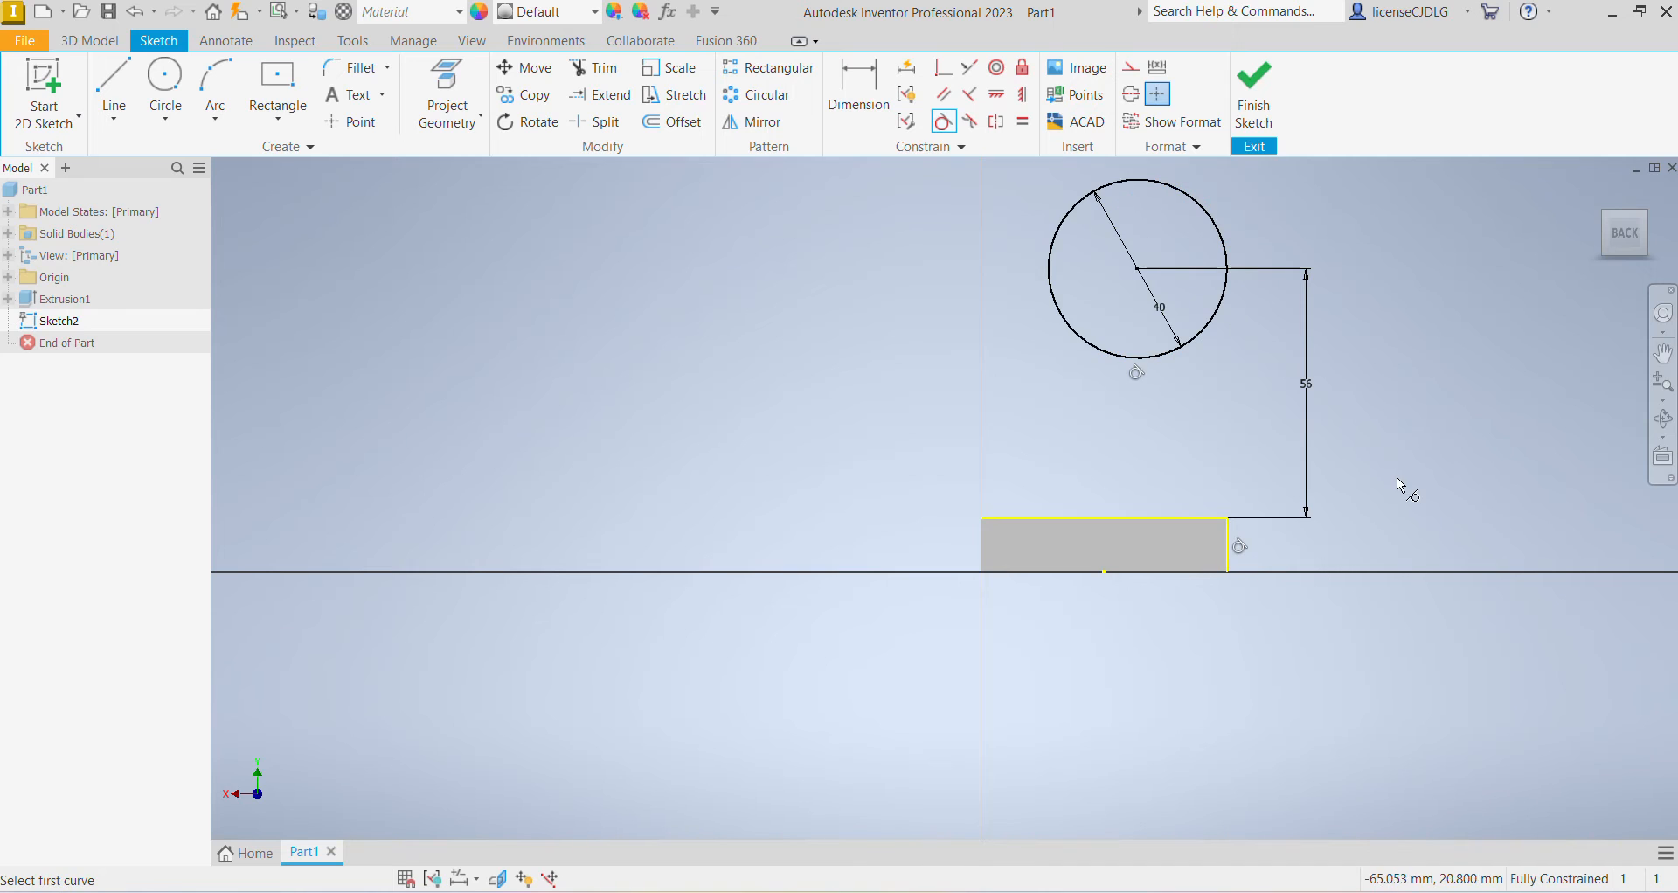
Draw two vertical lines from the circle's left and right quadrant points down to the base plate's top edge.
click(120, 90)
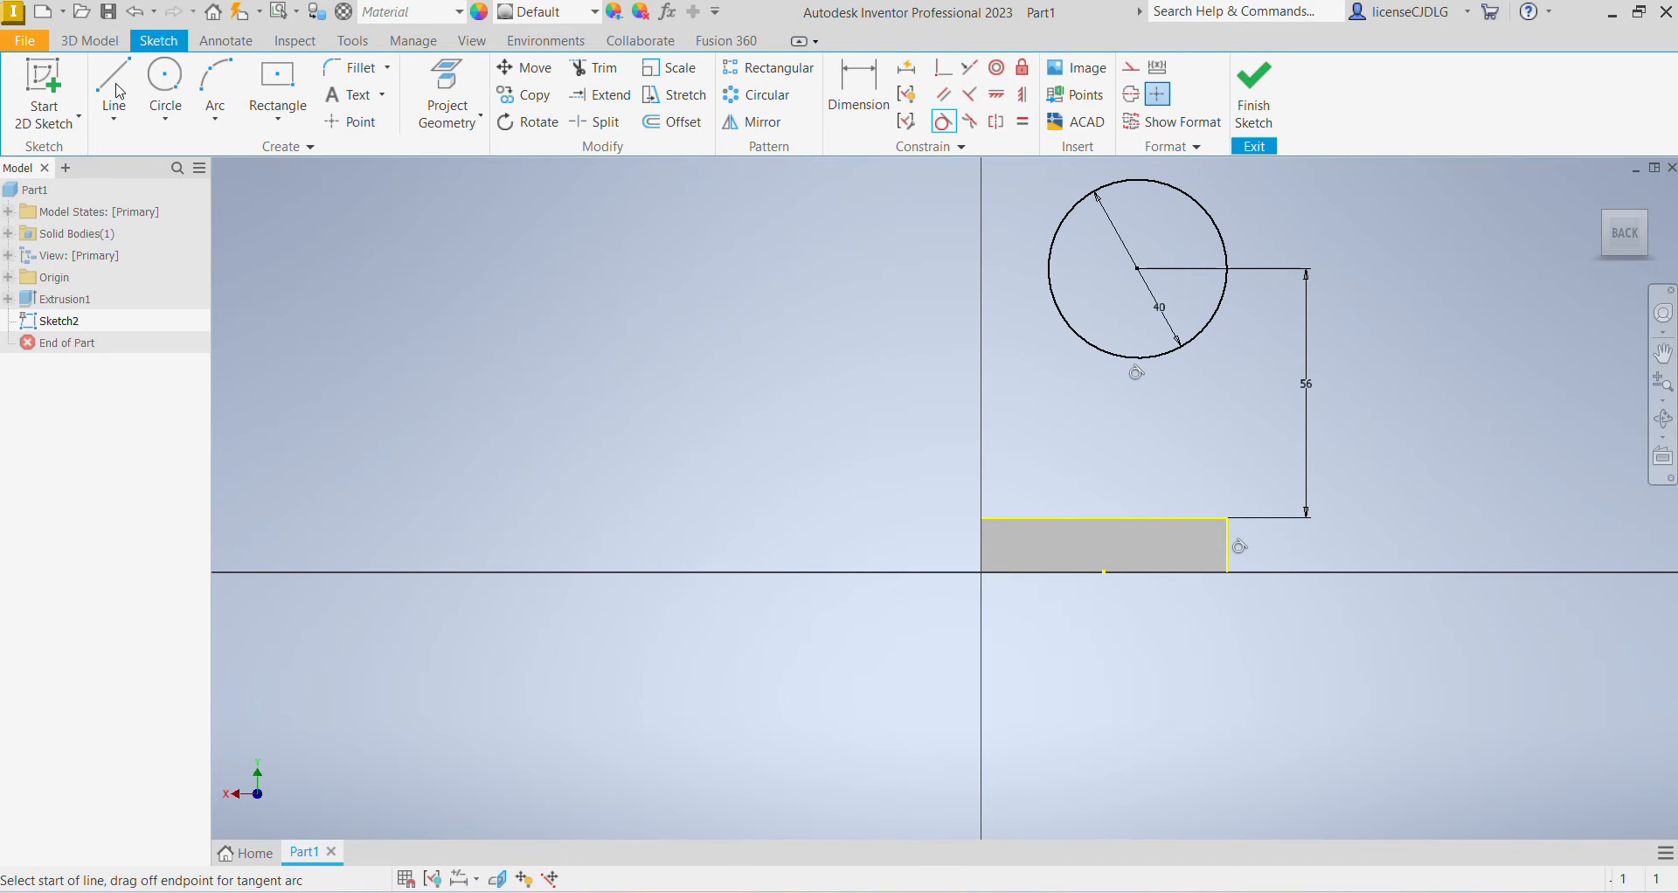
click(1048, 269)
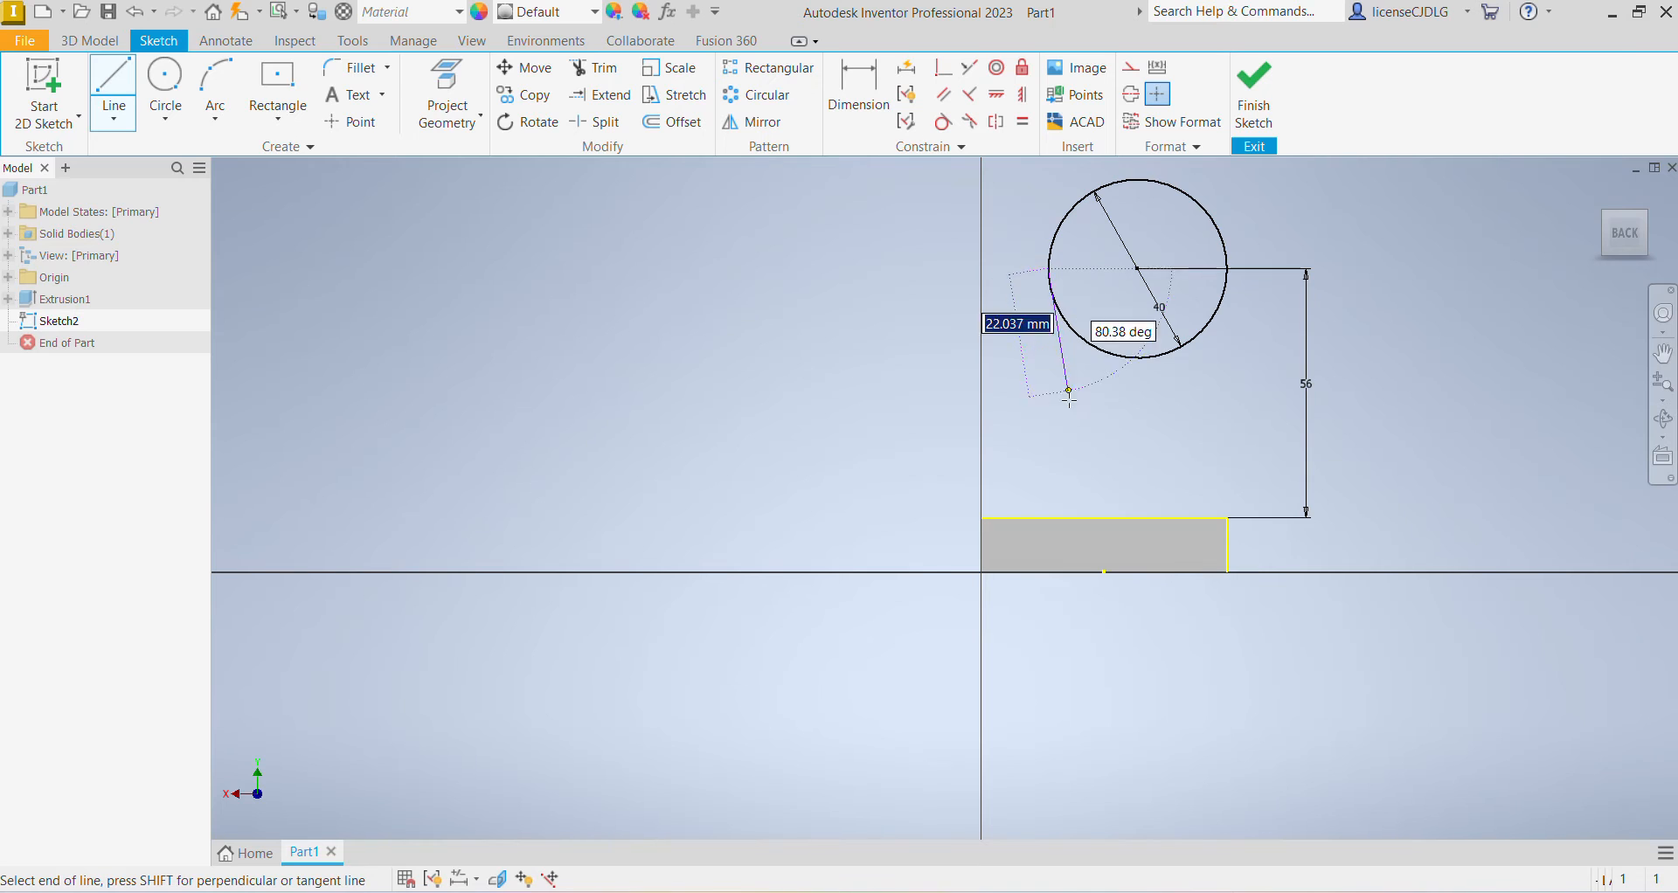
double_click(1049, 517)
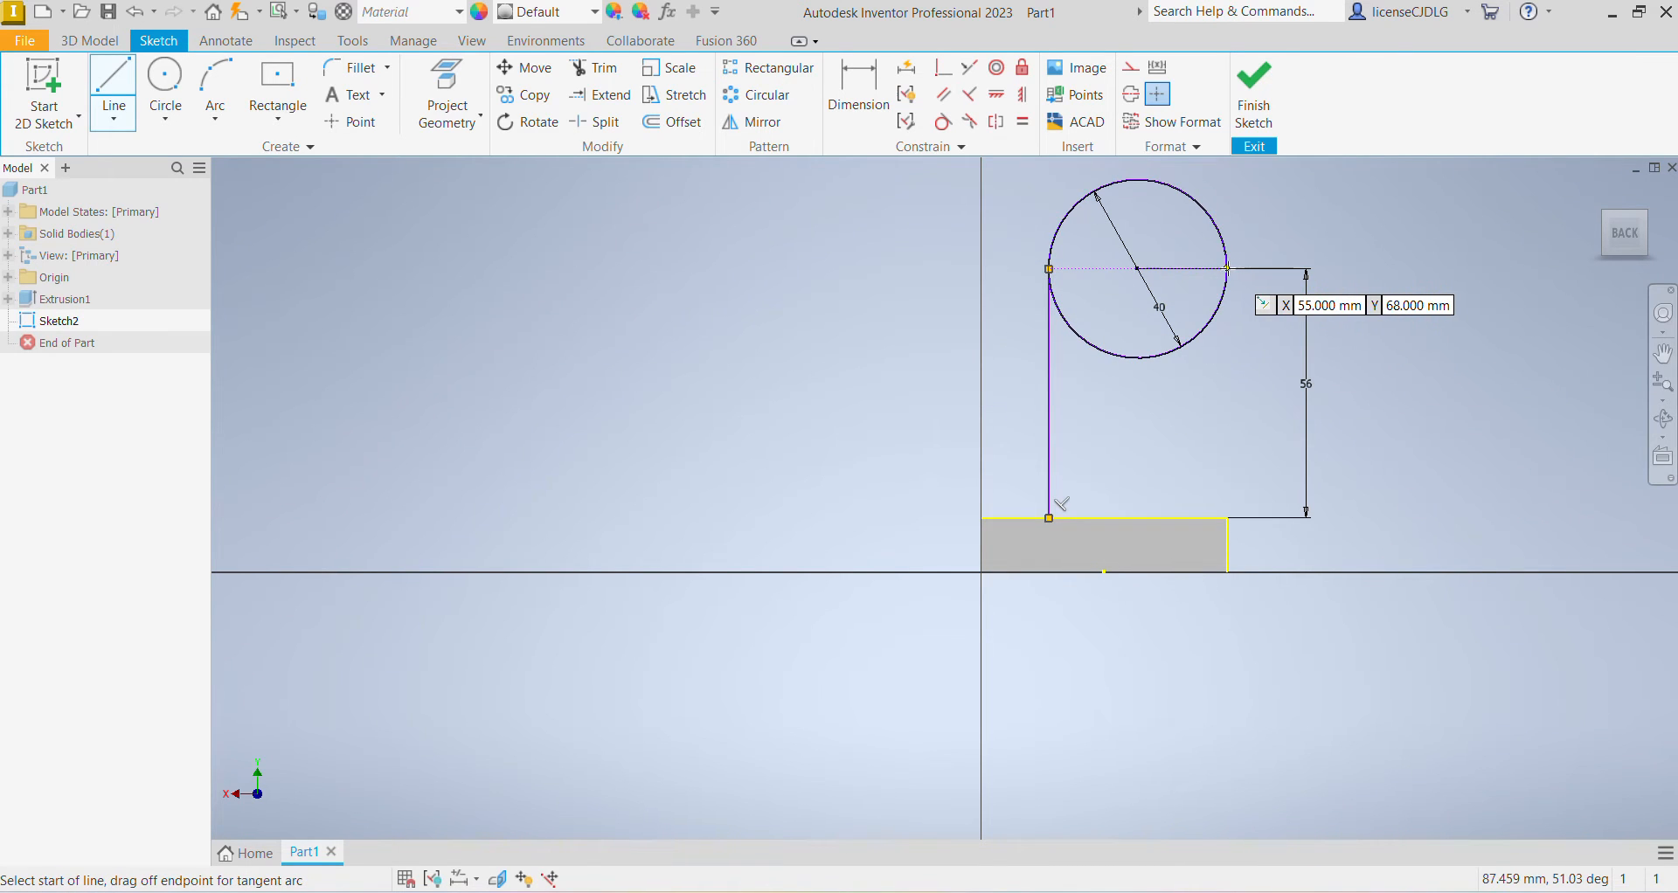
click(1227, 269)
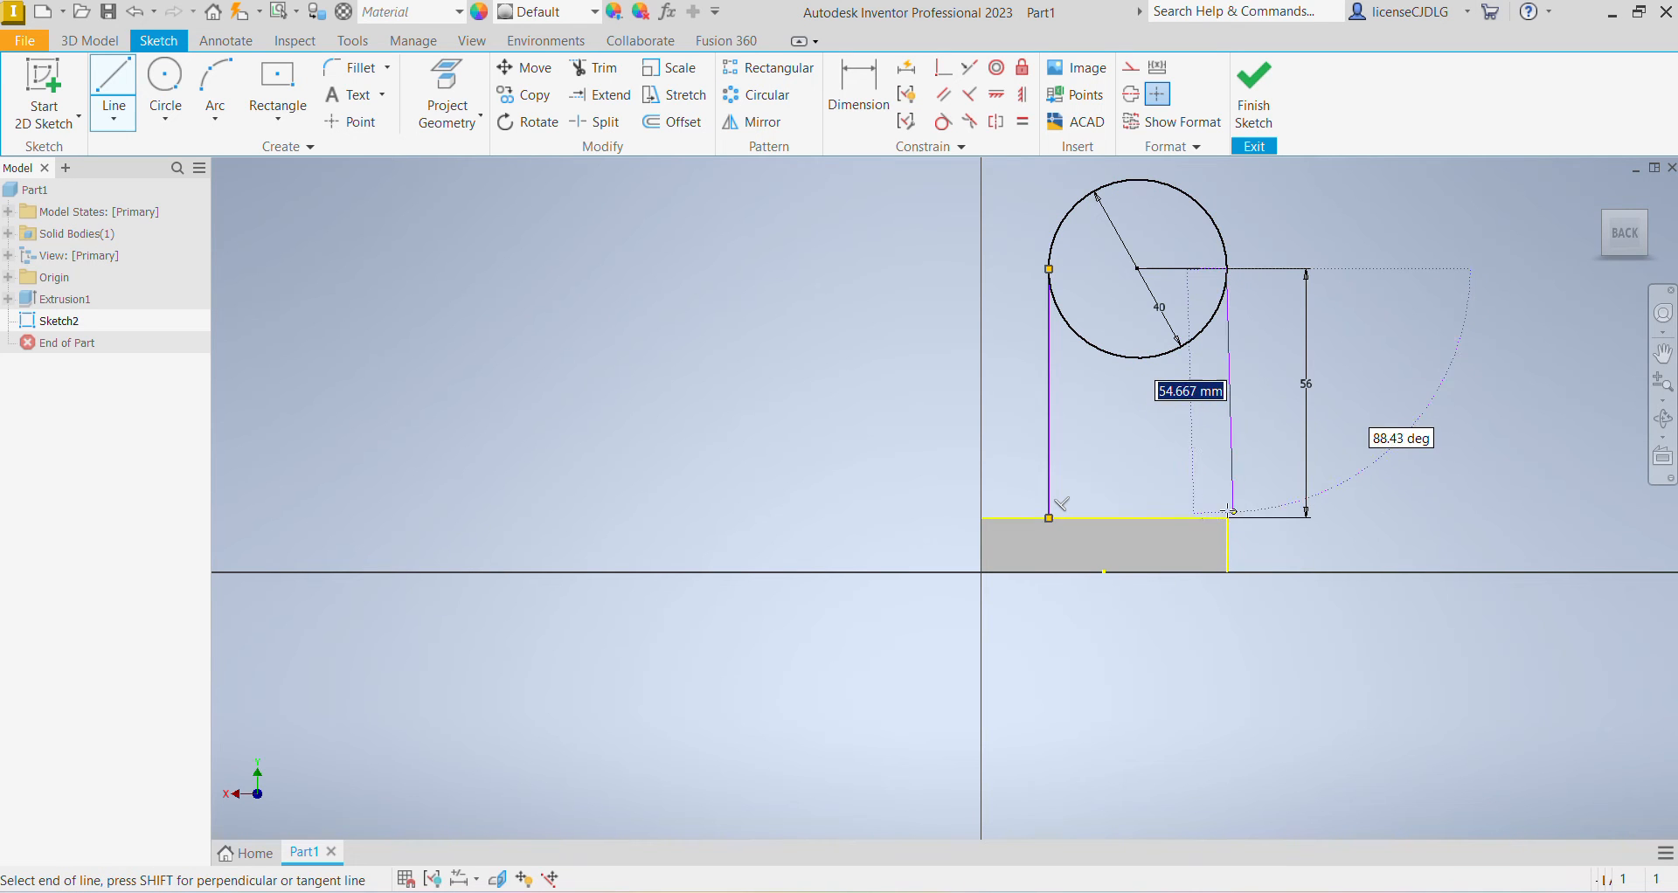
double_click(1228, 518)
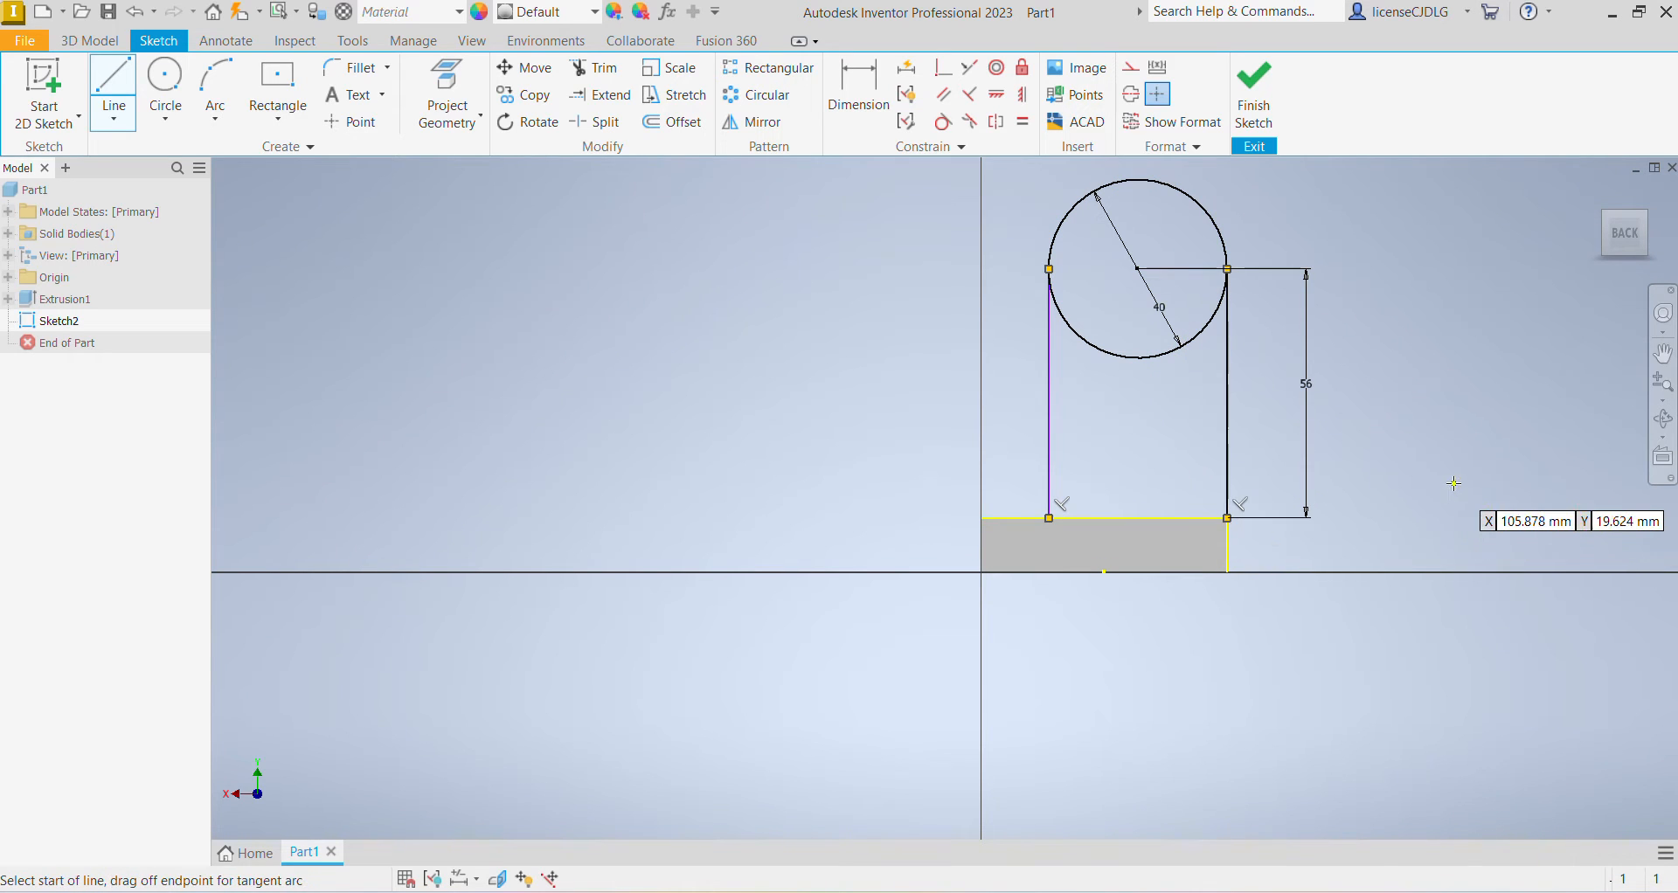
click(1466, 457)
key(Escape)
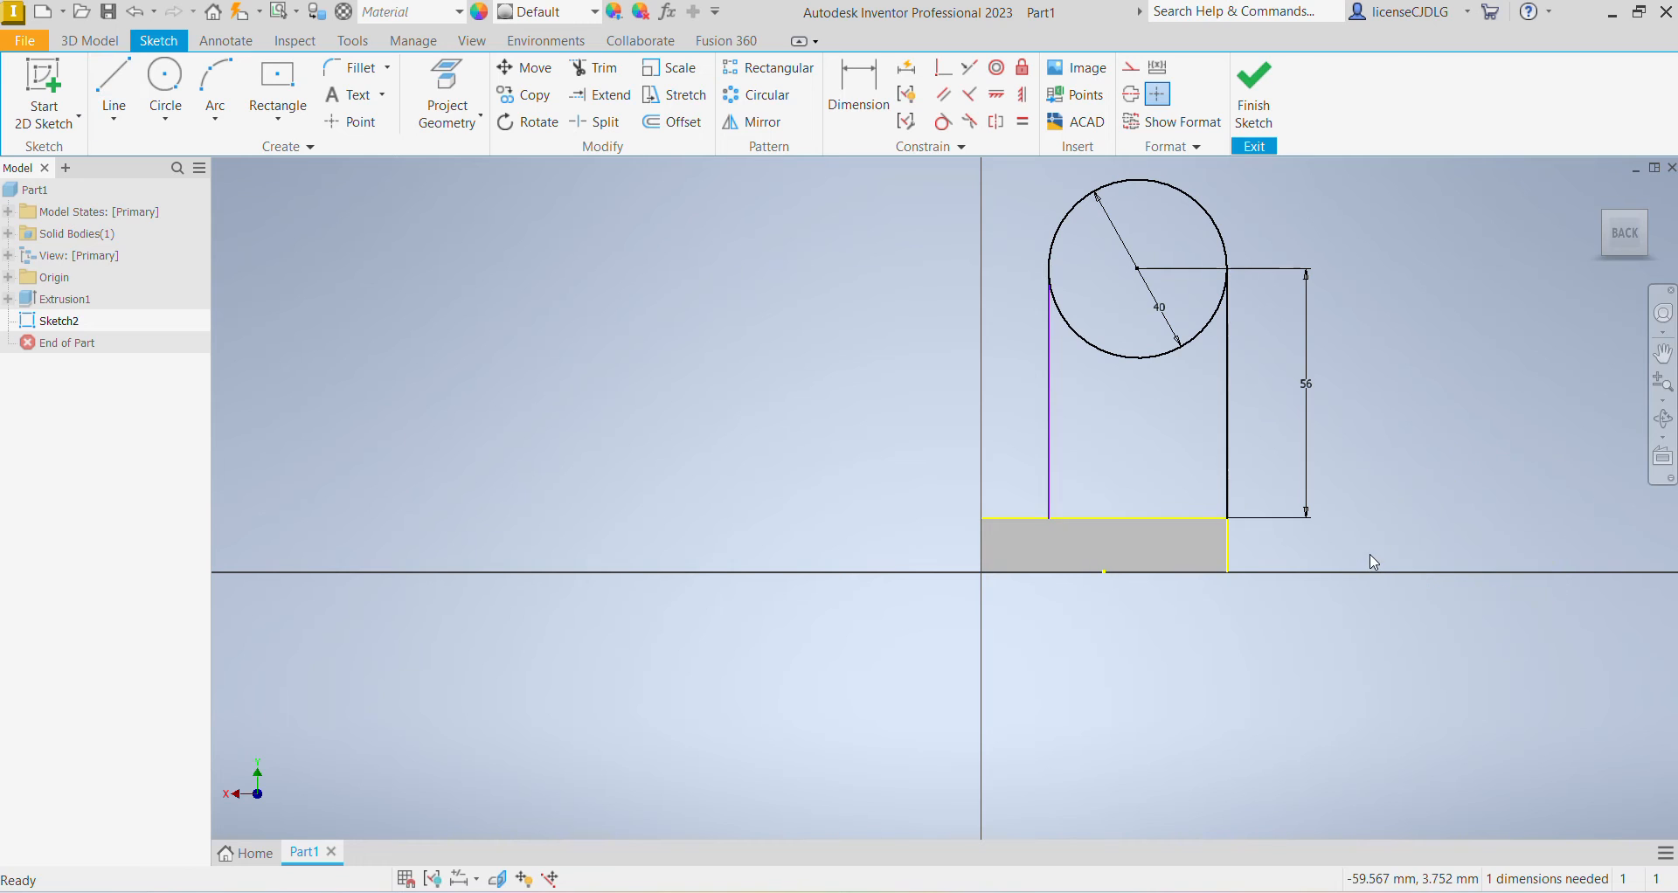
Make the left vertical line tangent to the 40 mm circle.
click(1049, 434)
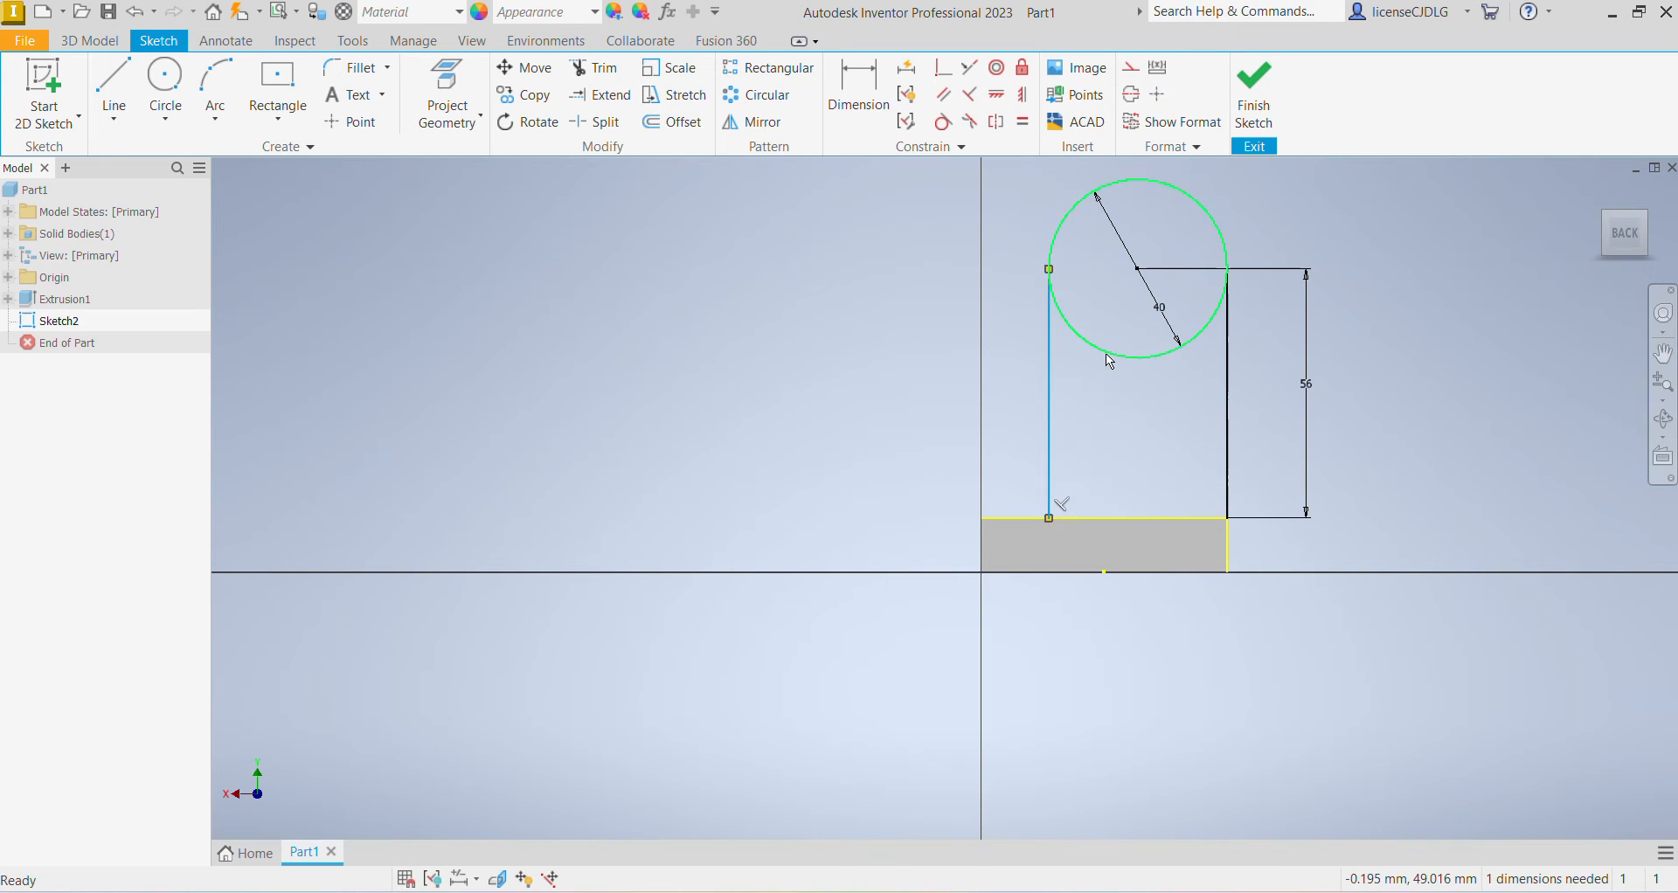
ctrl+click(1105, 353)
click(947, 121)
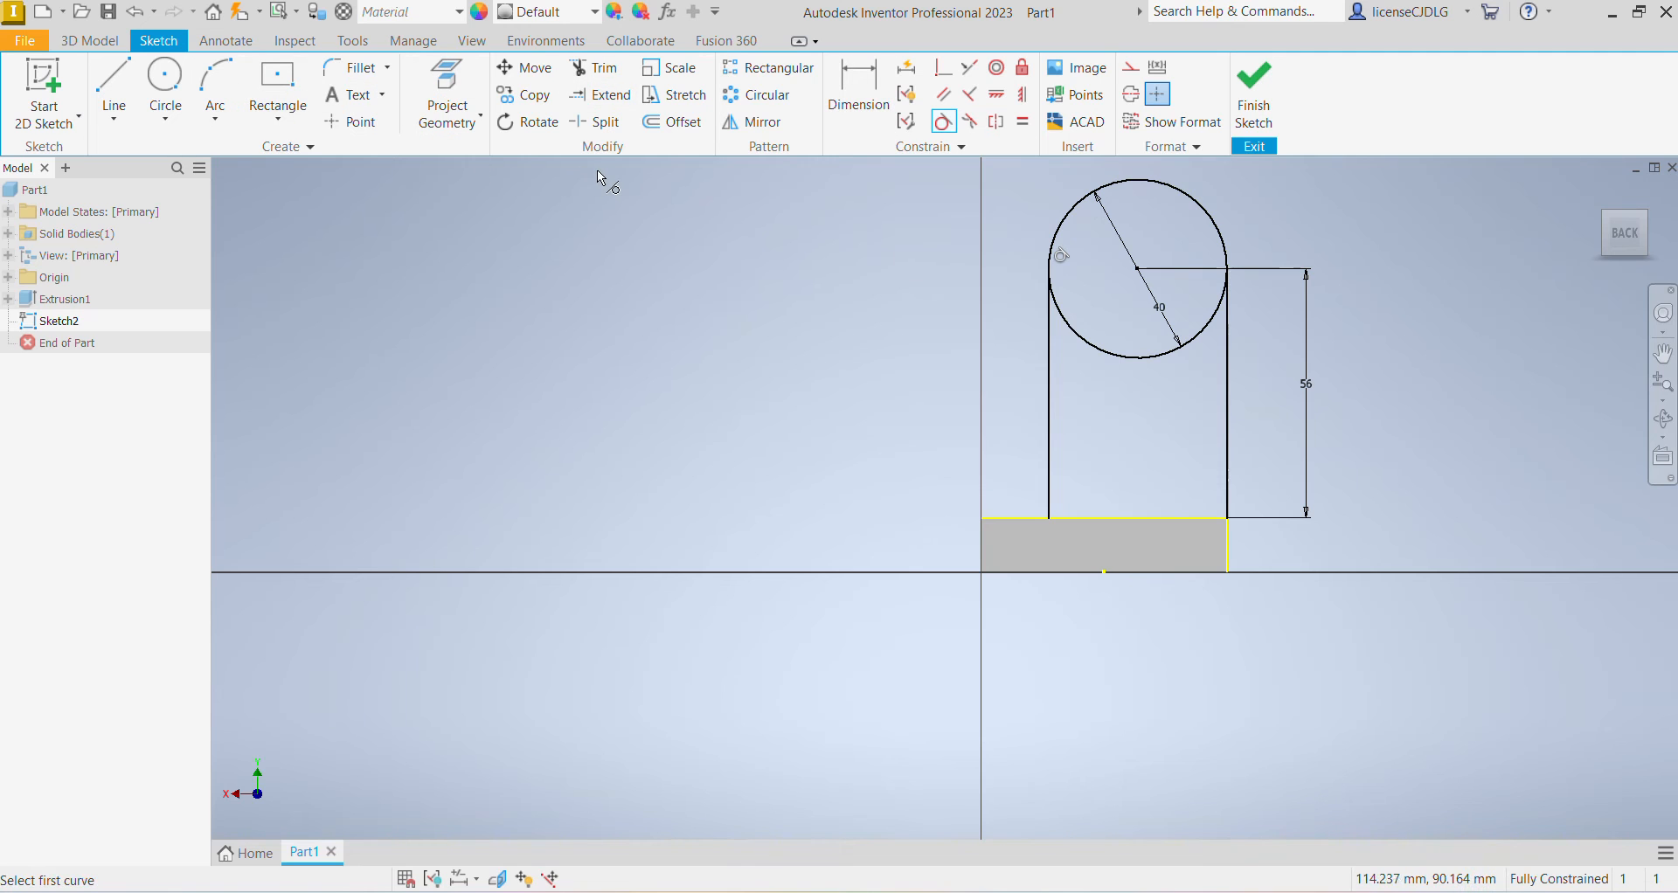
Draw a 20 mm diameter circle concentric with the 40 mm circle and trim away the larger circle's lower half.
click(168, 91)
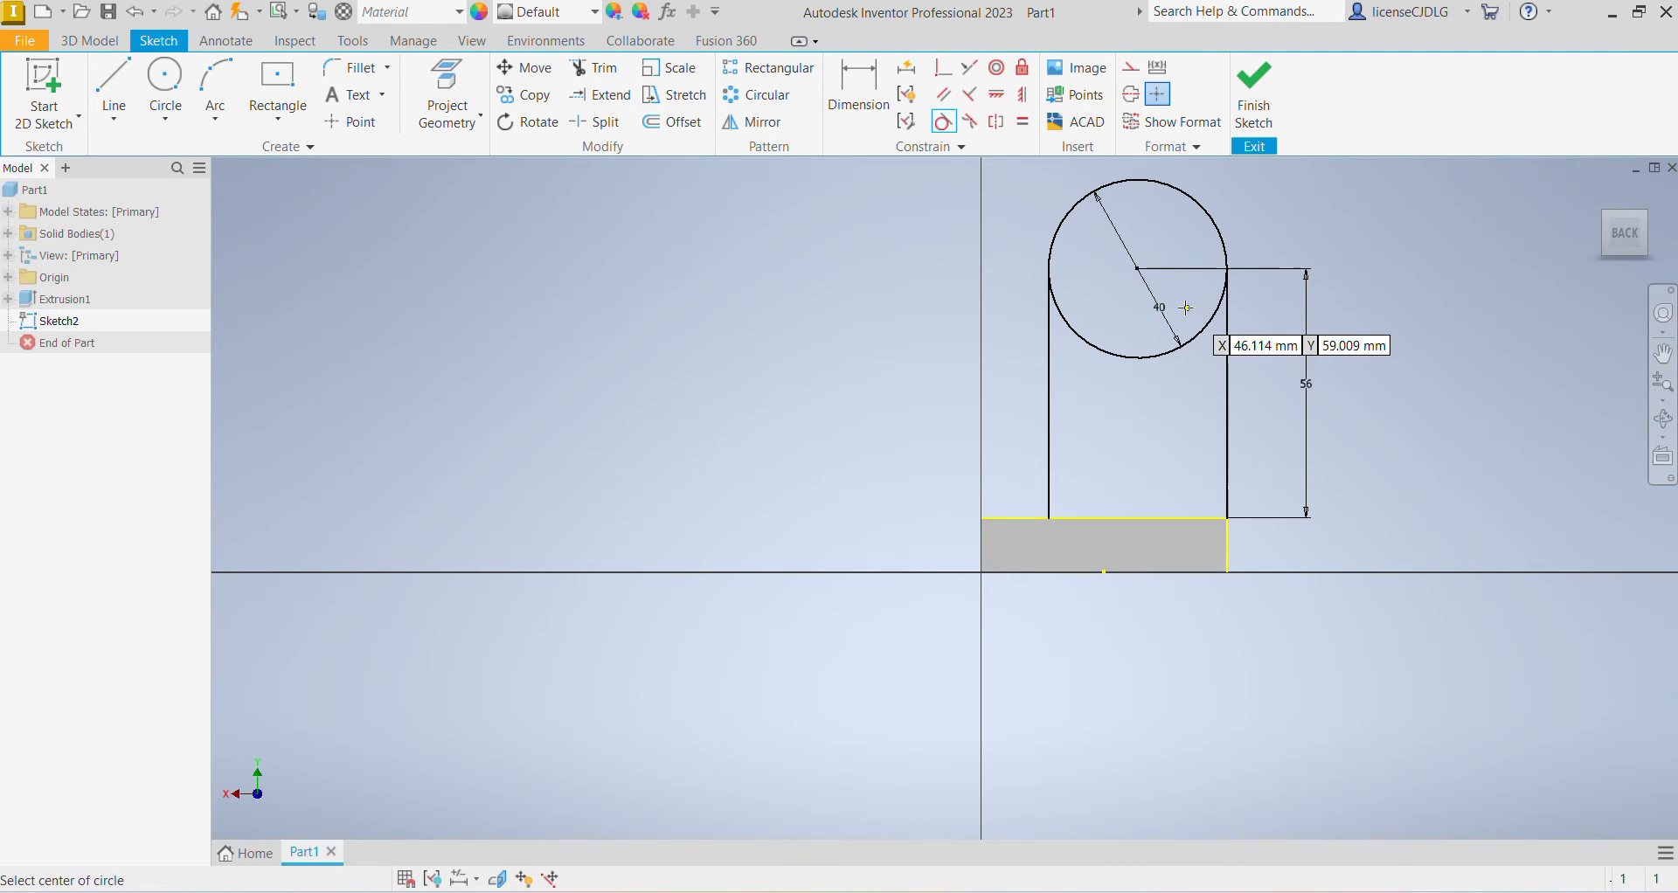
click(1138, 268)
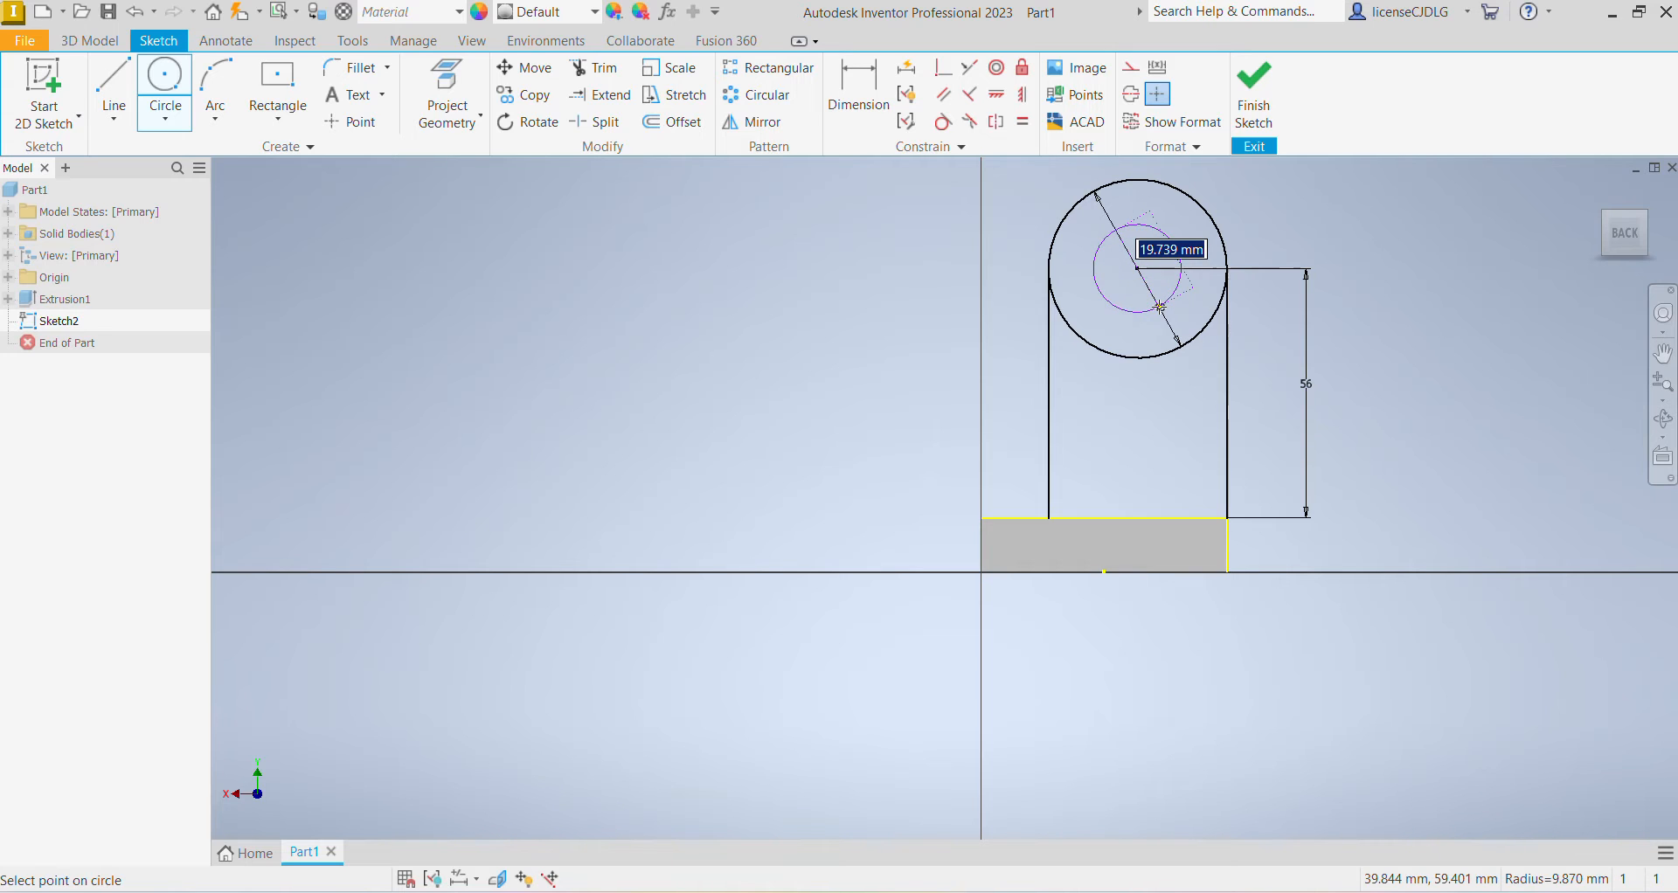
text(20)
key(Return)
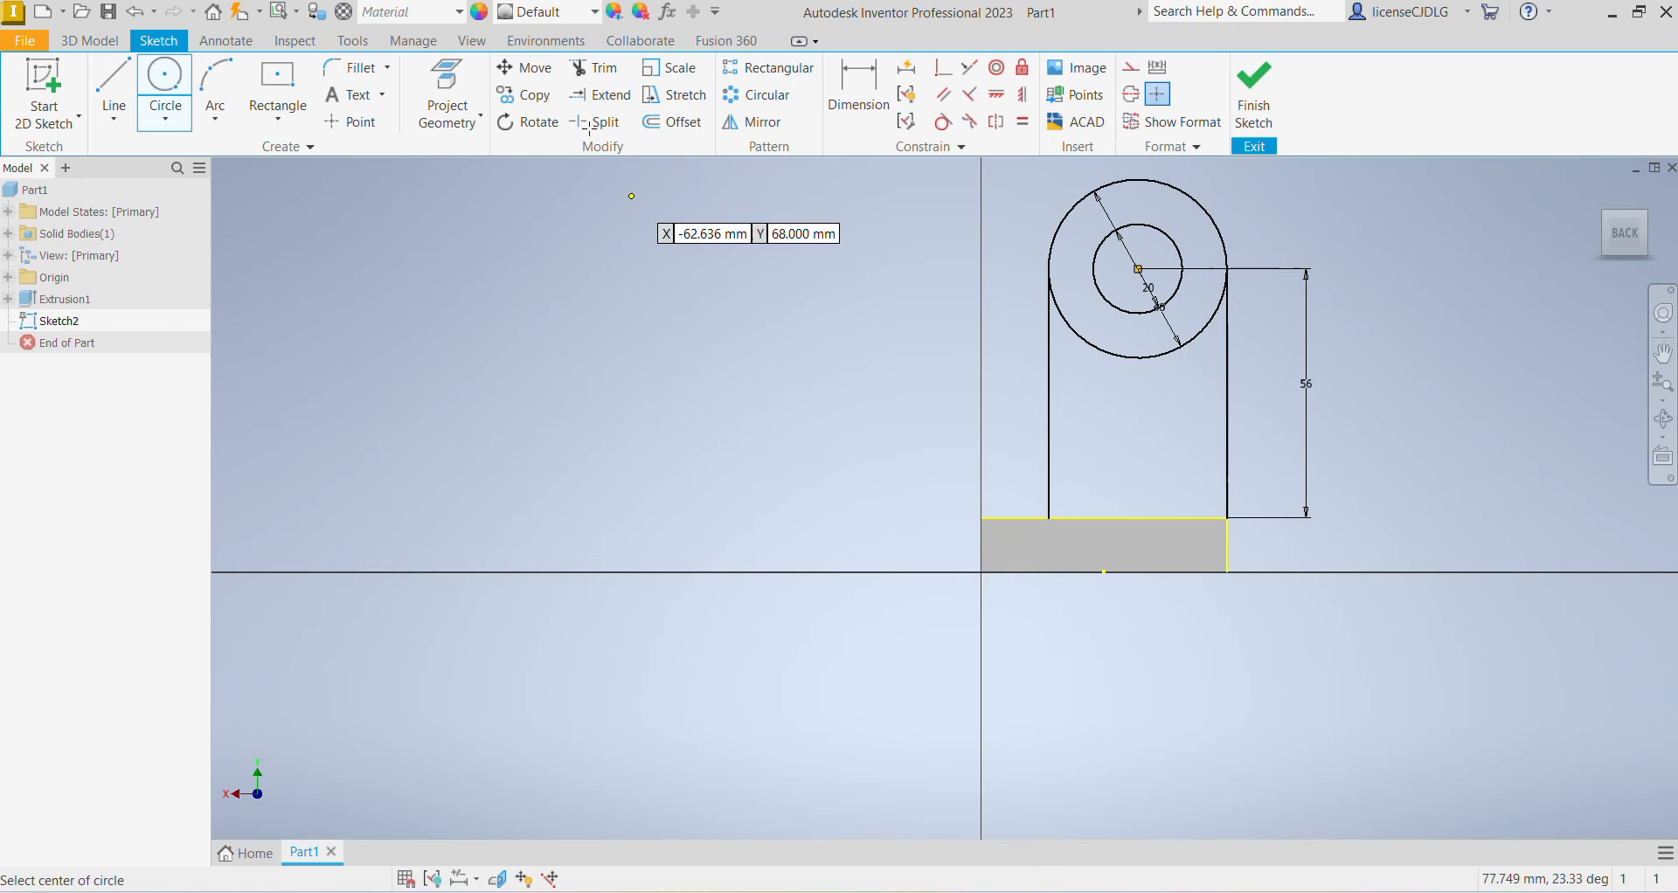
click(595, 68)
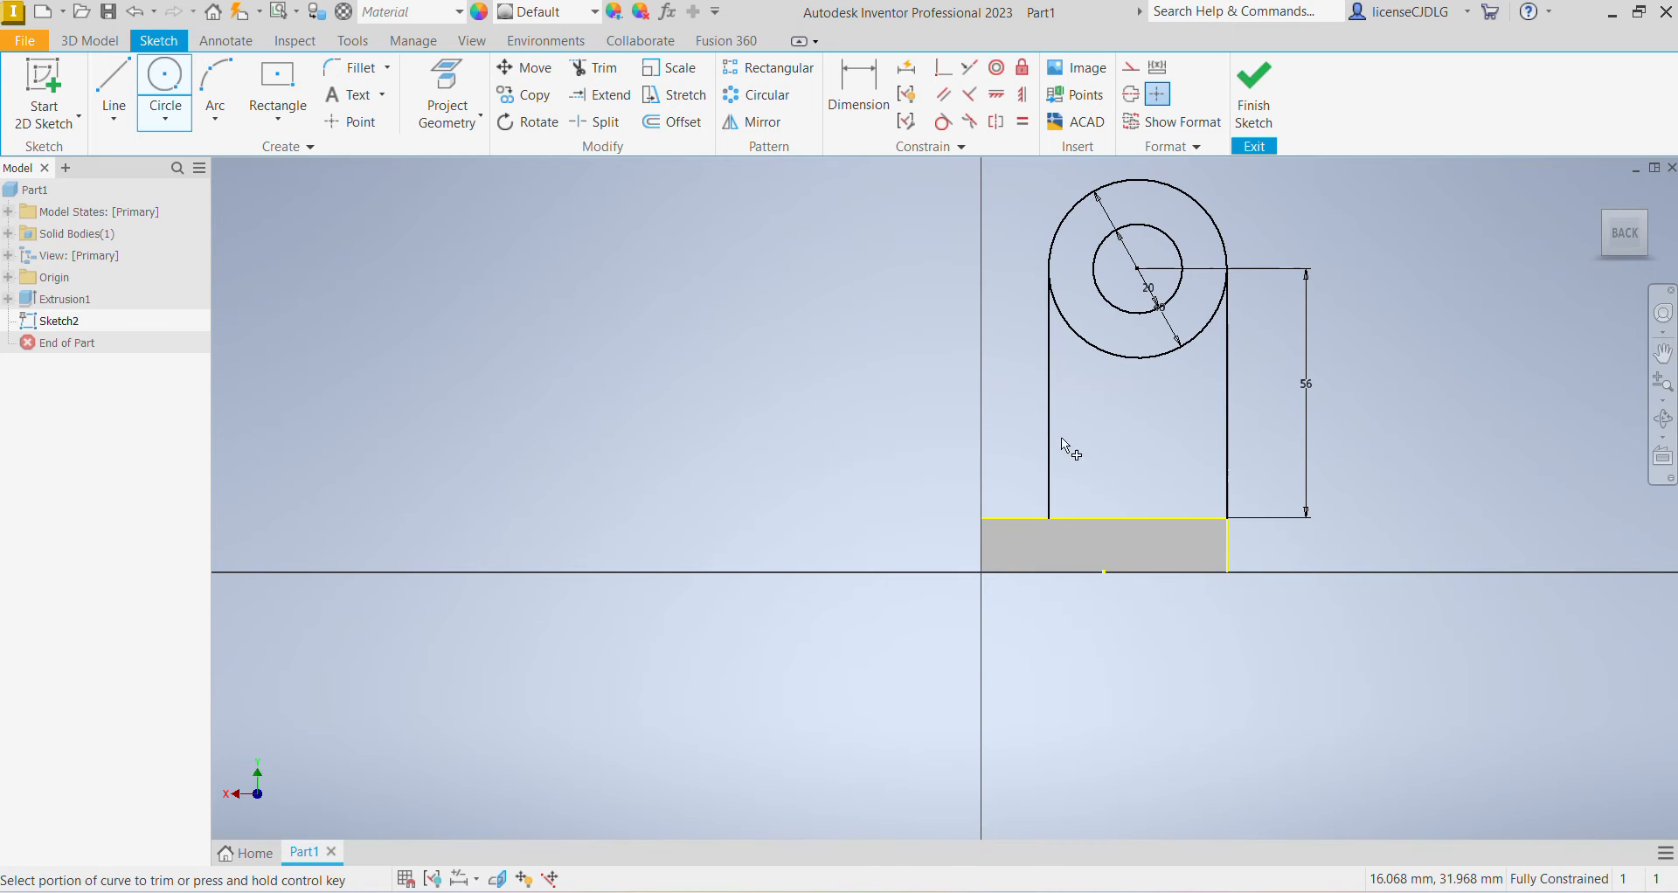
click(1132, 365)
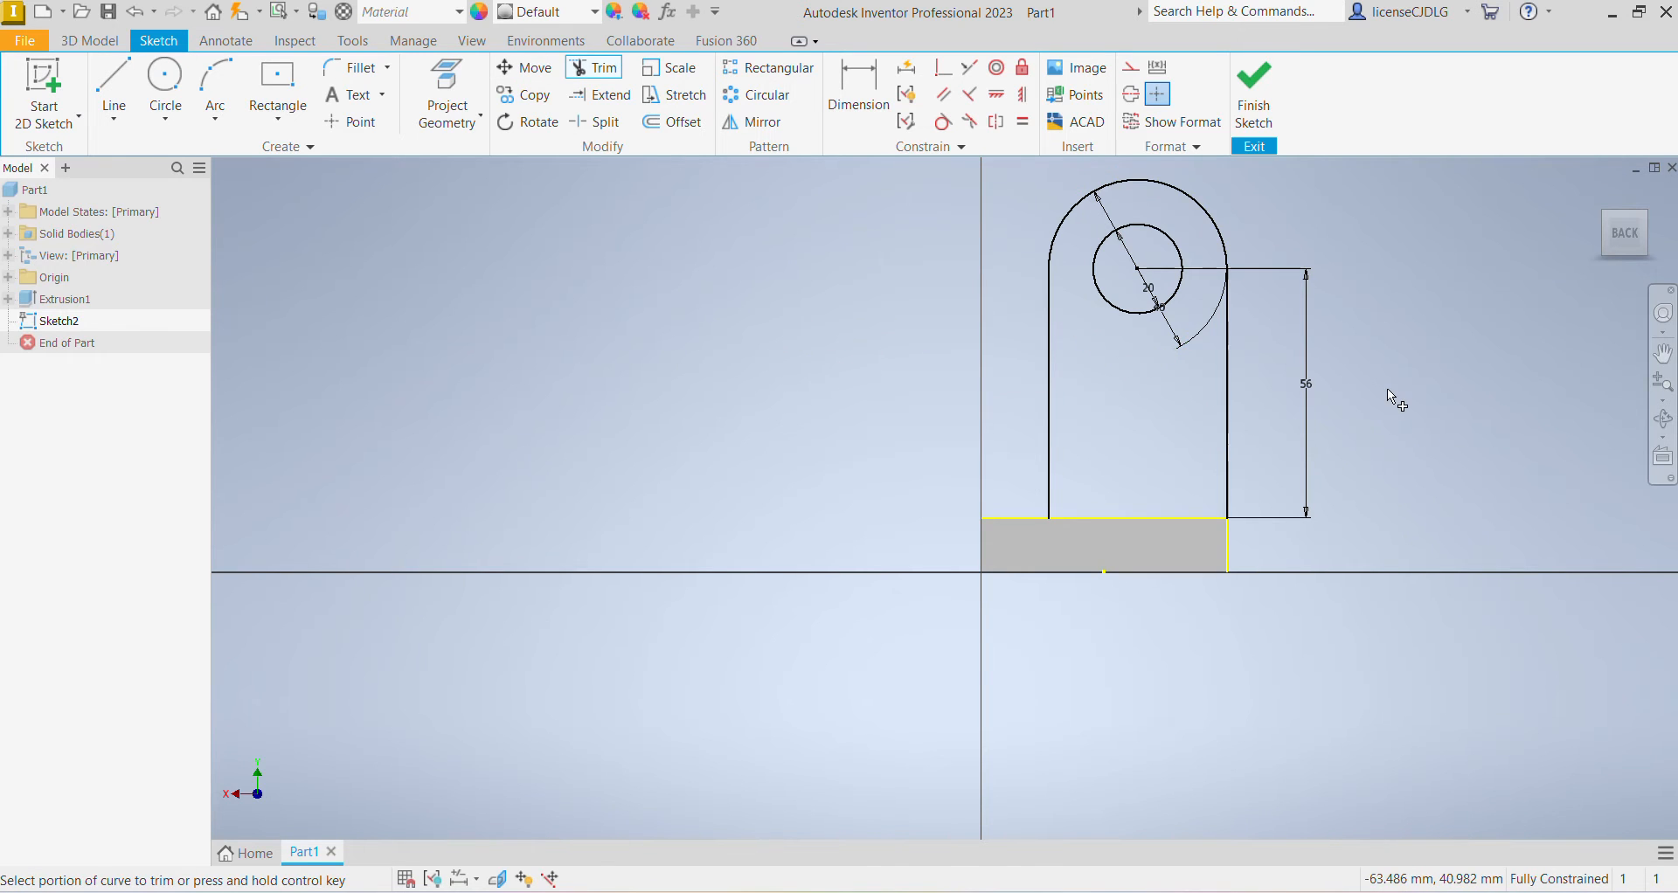
Finish the sketch and extrude the upright profile 25 mm in the flipped direction over the base plate, joined to it.
click(1264, 104)
click(133, 98)
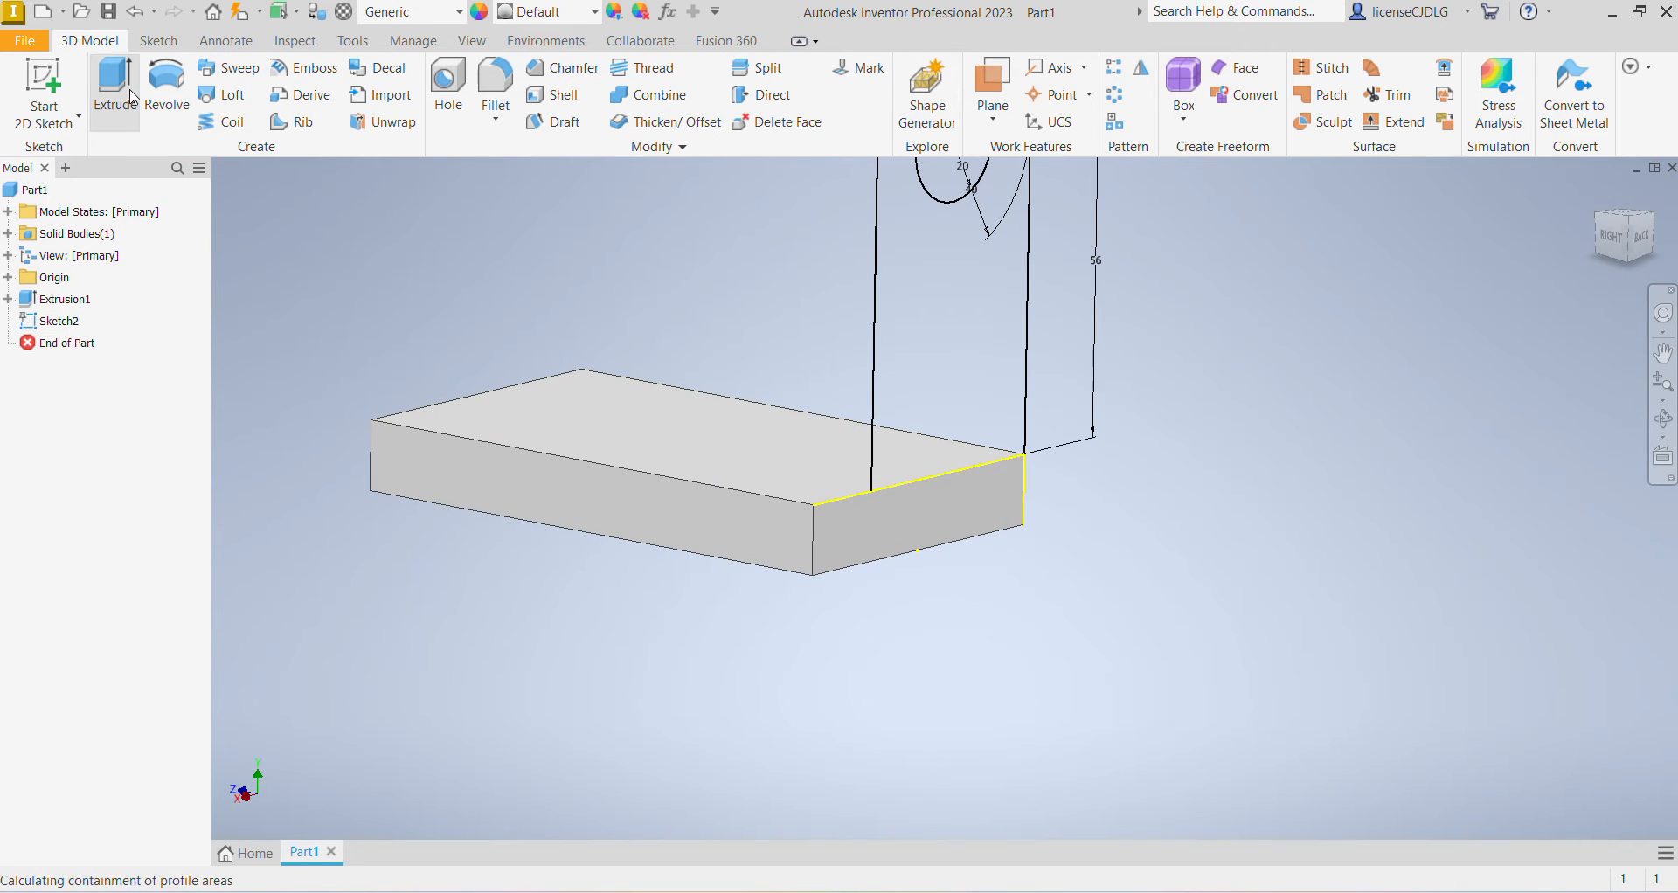
click(967, 323)
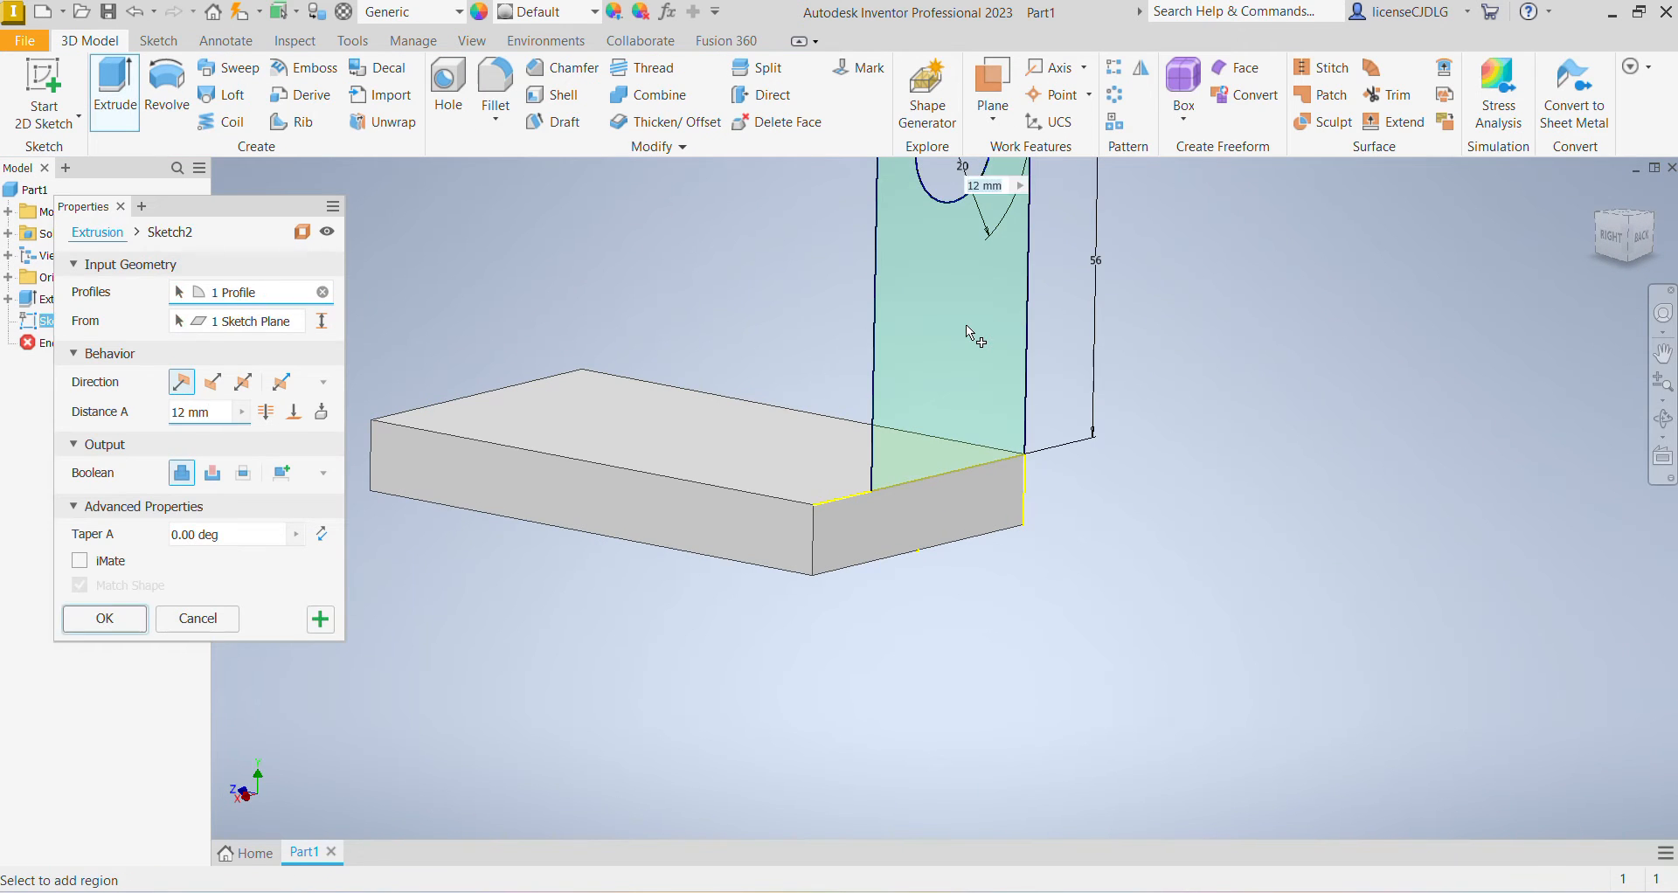
click(213, 381)
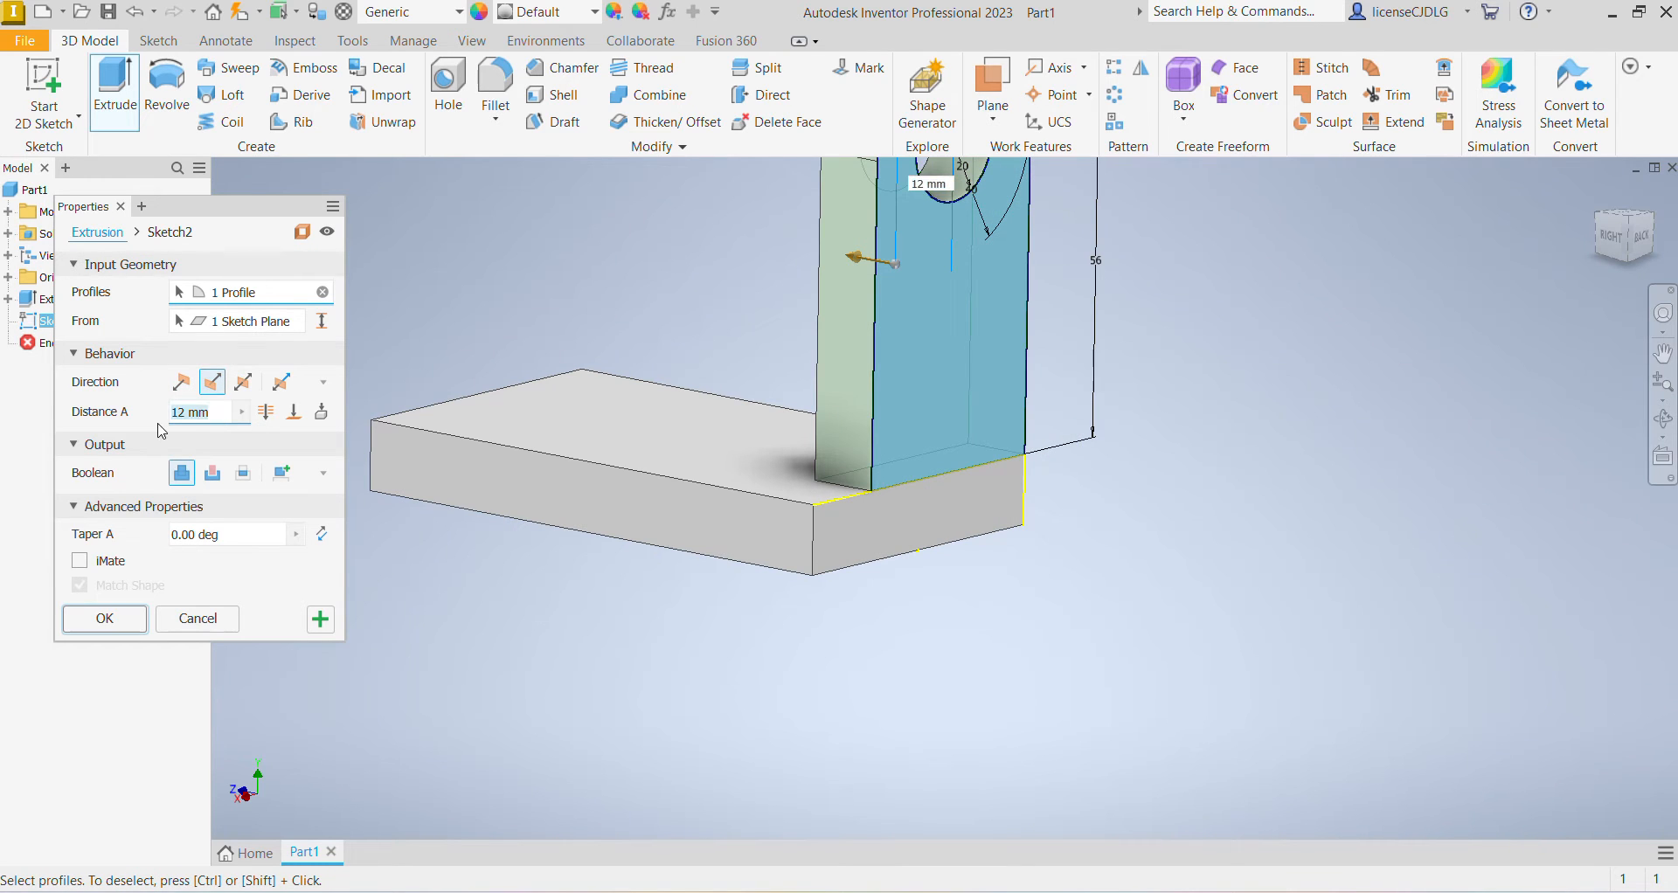
key(Return)
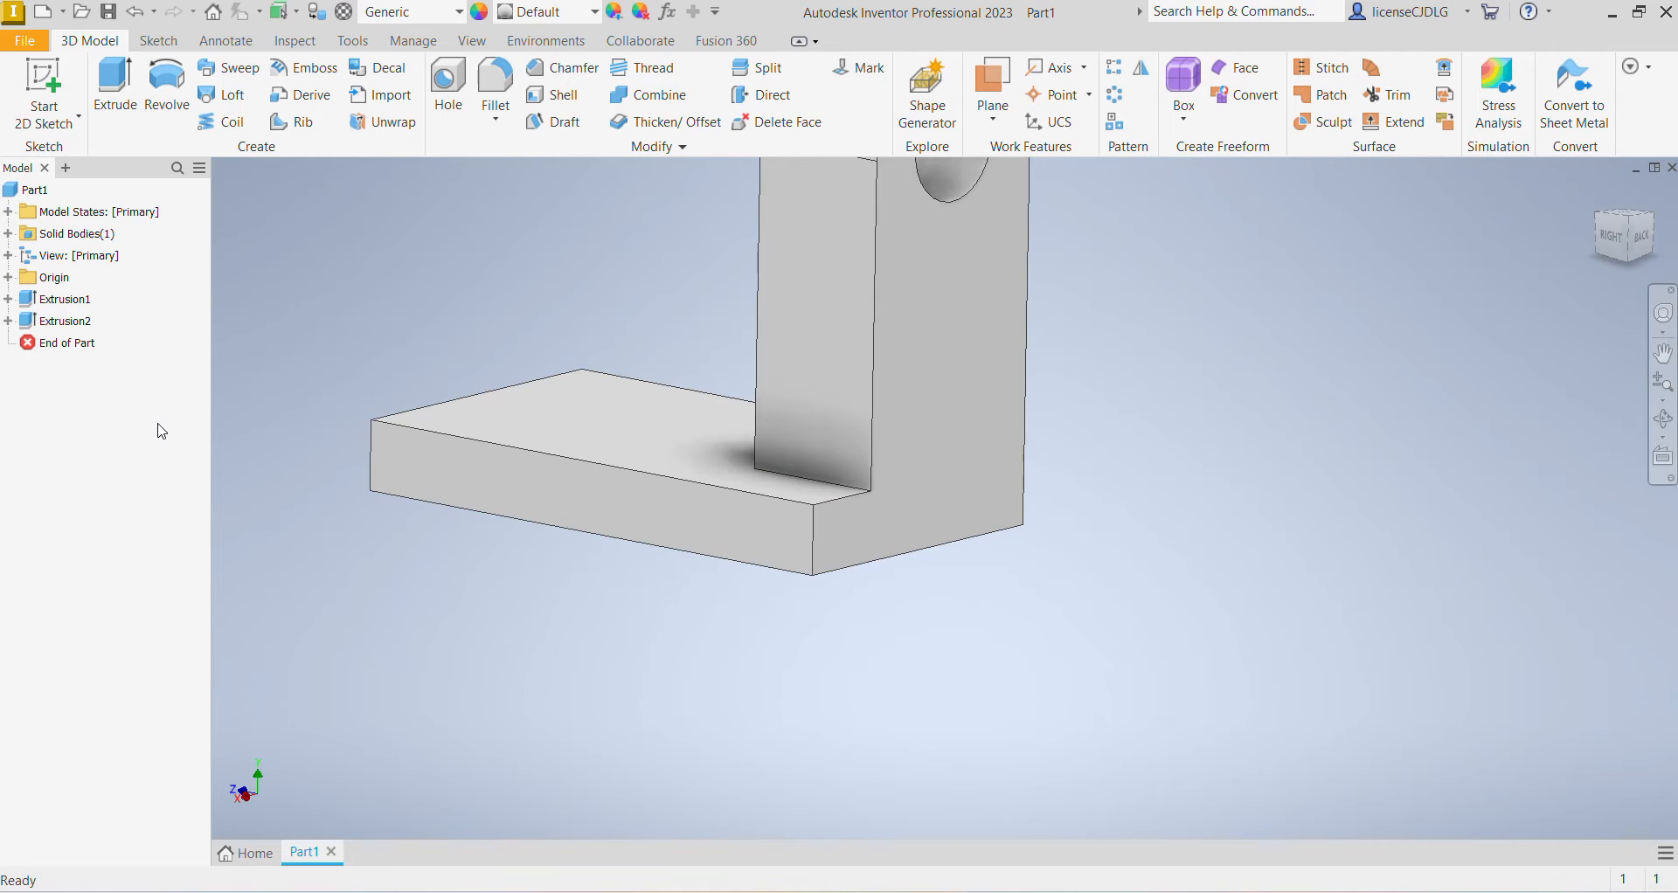
Examine the bracket from several sides and check the remaining features and dimensions in the reference drawing.
scroll(944, 437, down, 5)
middle_drag(934, 495, 1068, 489)
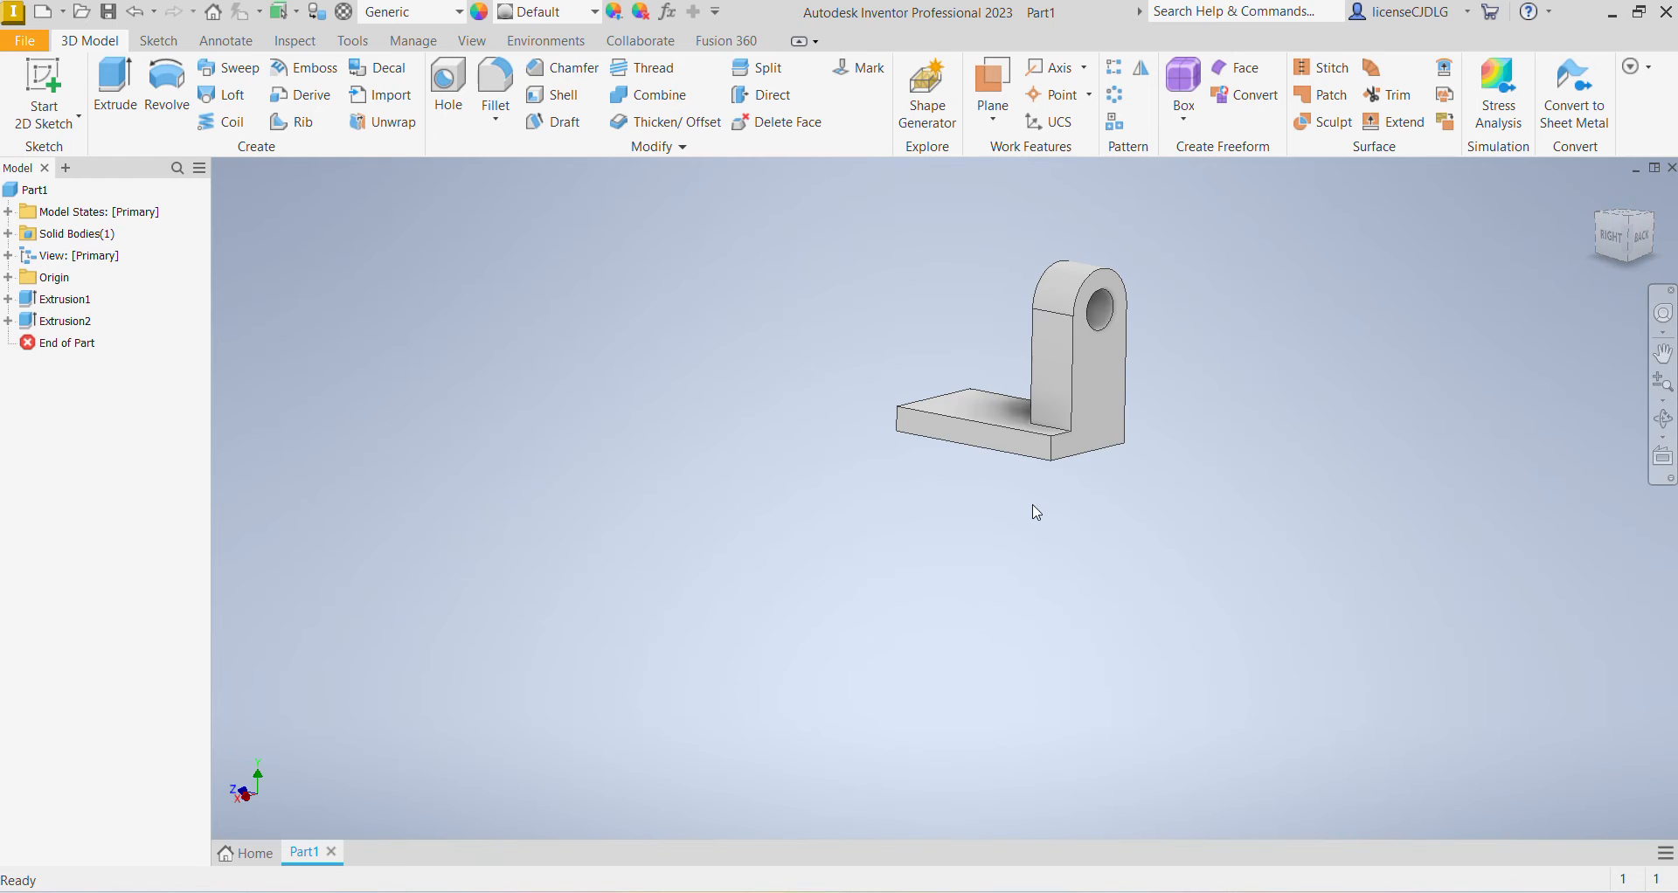
middle_drag(1026, 505, 1131, 484)
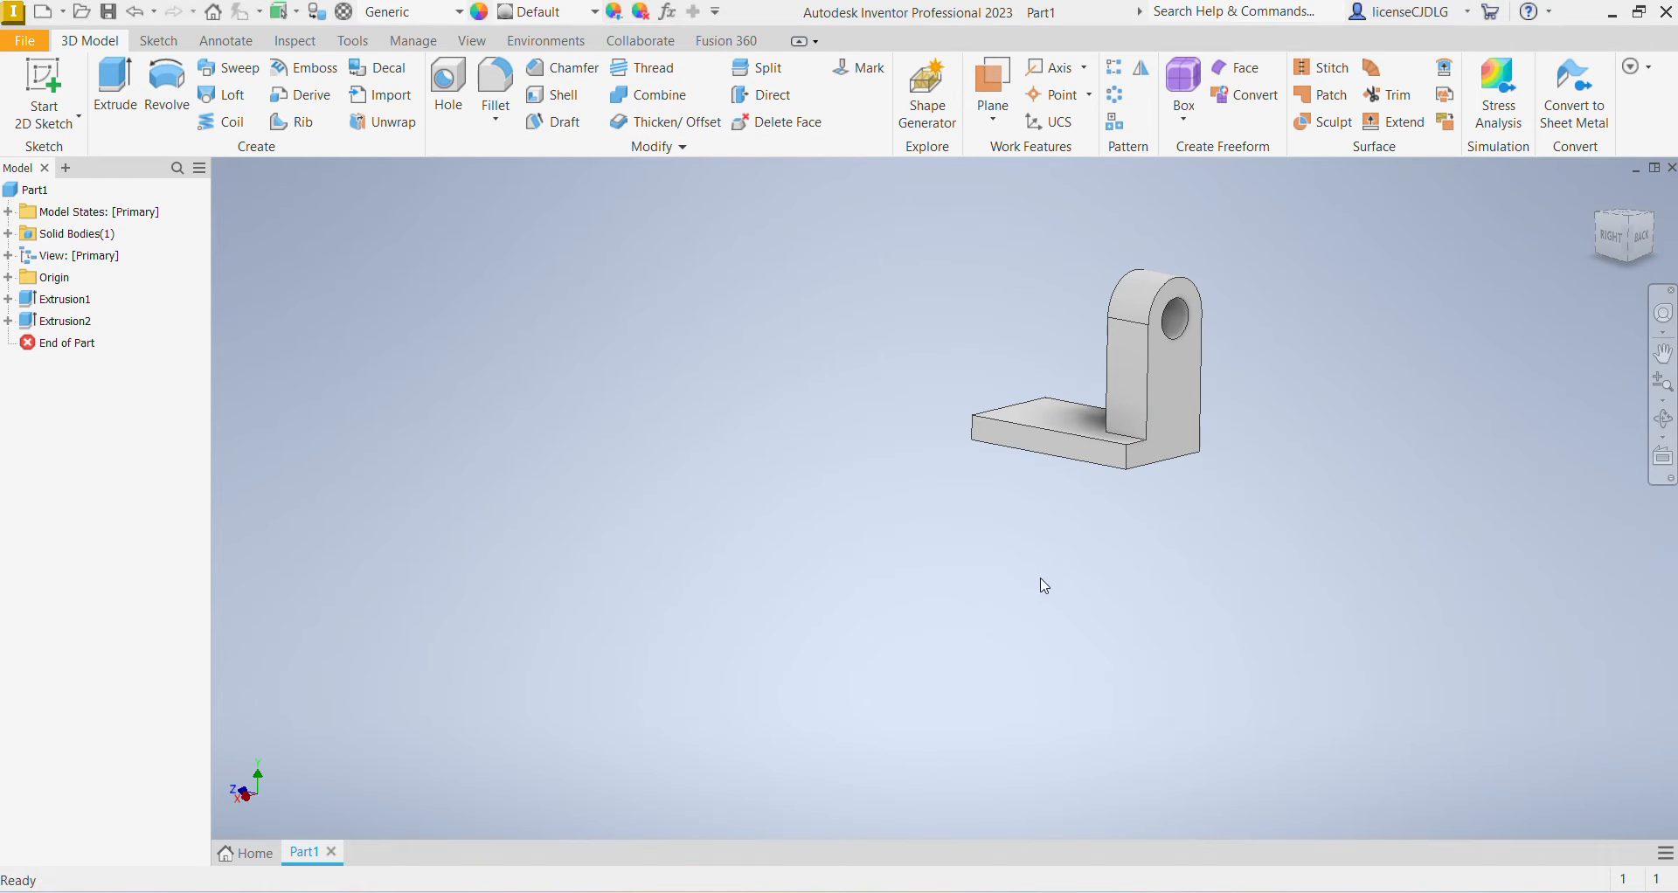
shift+middle_drag(1041, 580, 1280, 669)
scroll(1137, 332, down, 4)
scroll(1135, 555, up, 5)
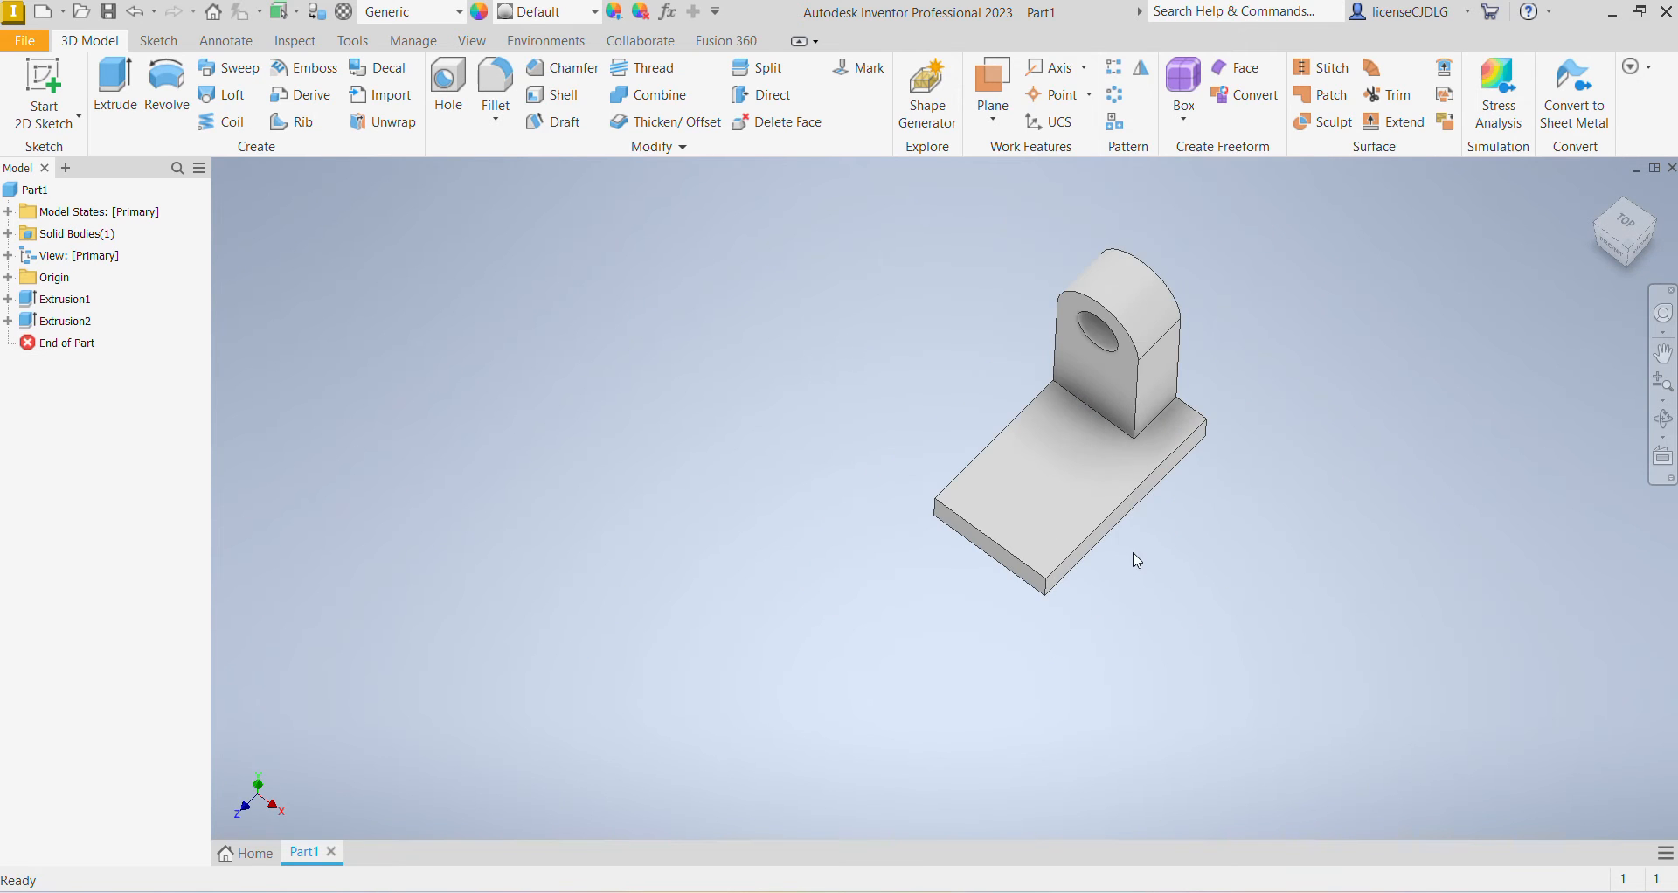
mouse_move(1135, 555)
shift+middle_down()
mouse_move(1019, 592)
mouse_move(1052, 592)
mouse_move(1183, 476)
mouse_move(1116, 513)
mouse_move(1154, 489)
shift+middle_up()
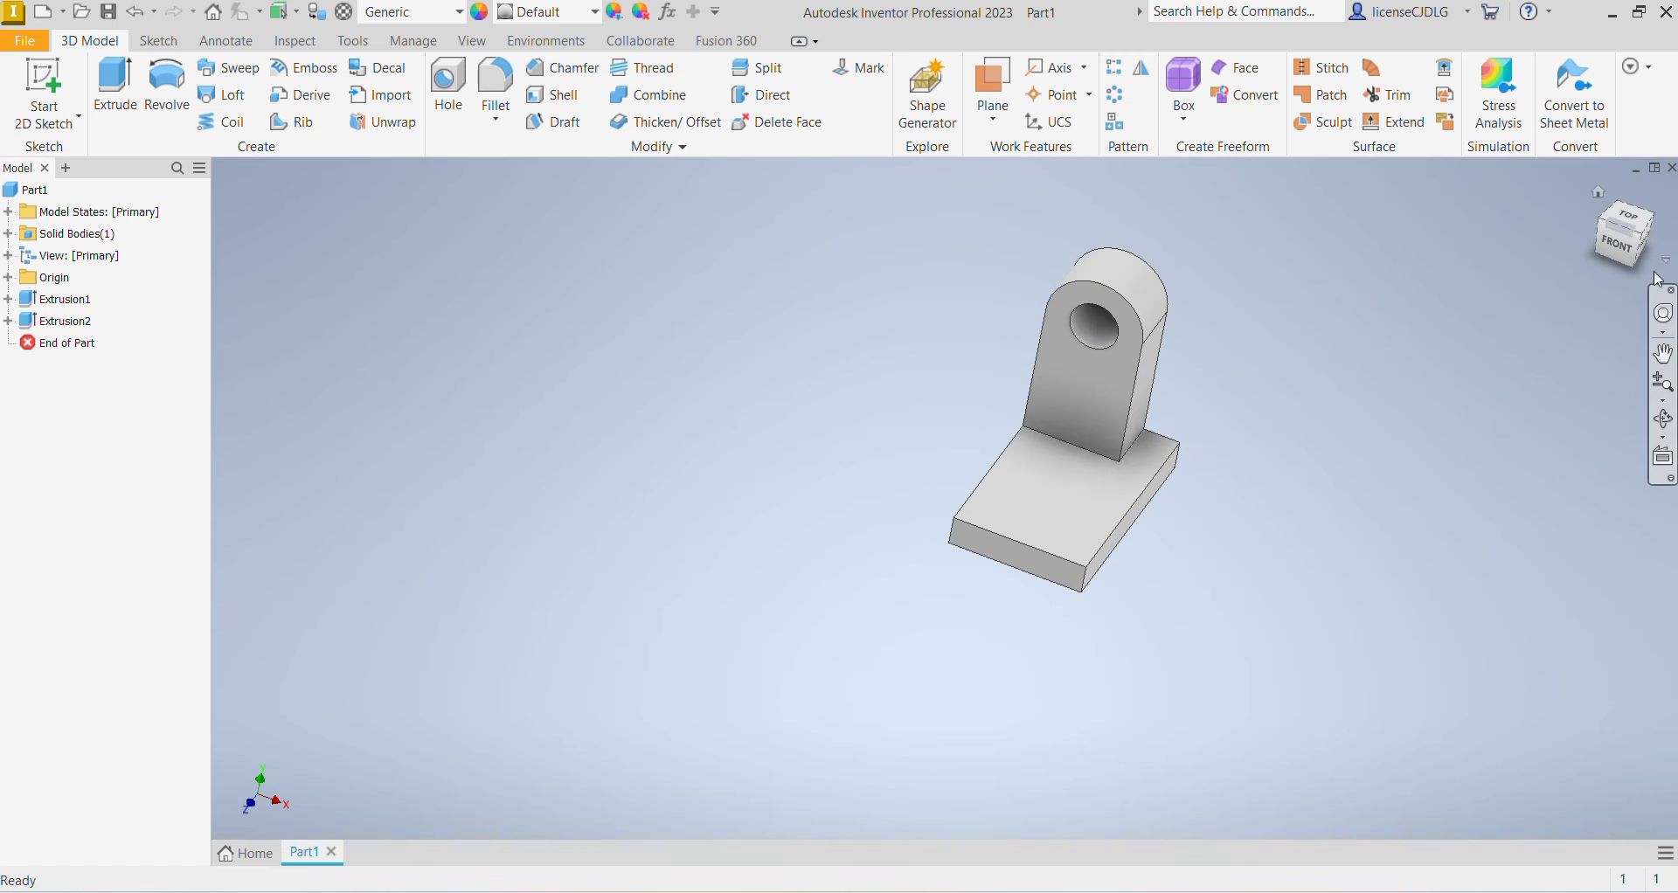
click(1640, 243)
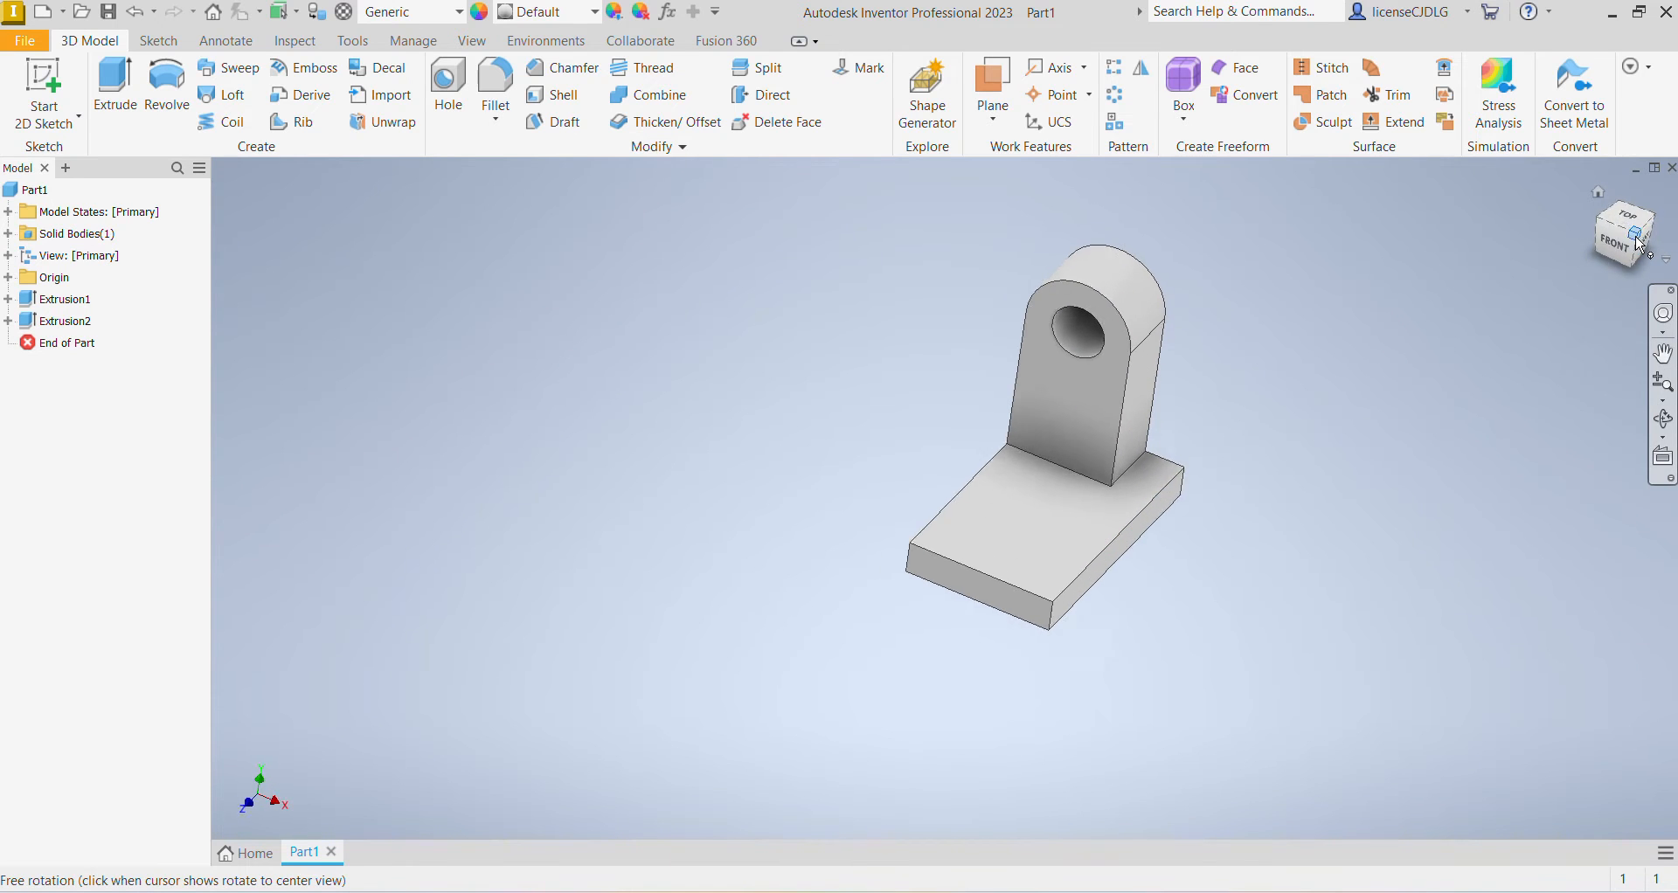
click(1156, 892)
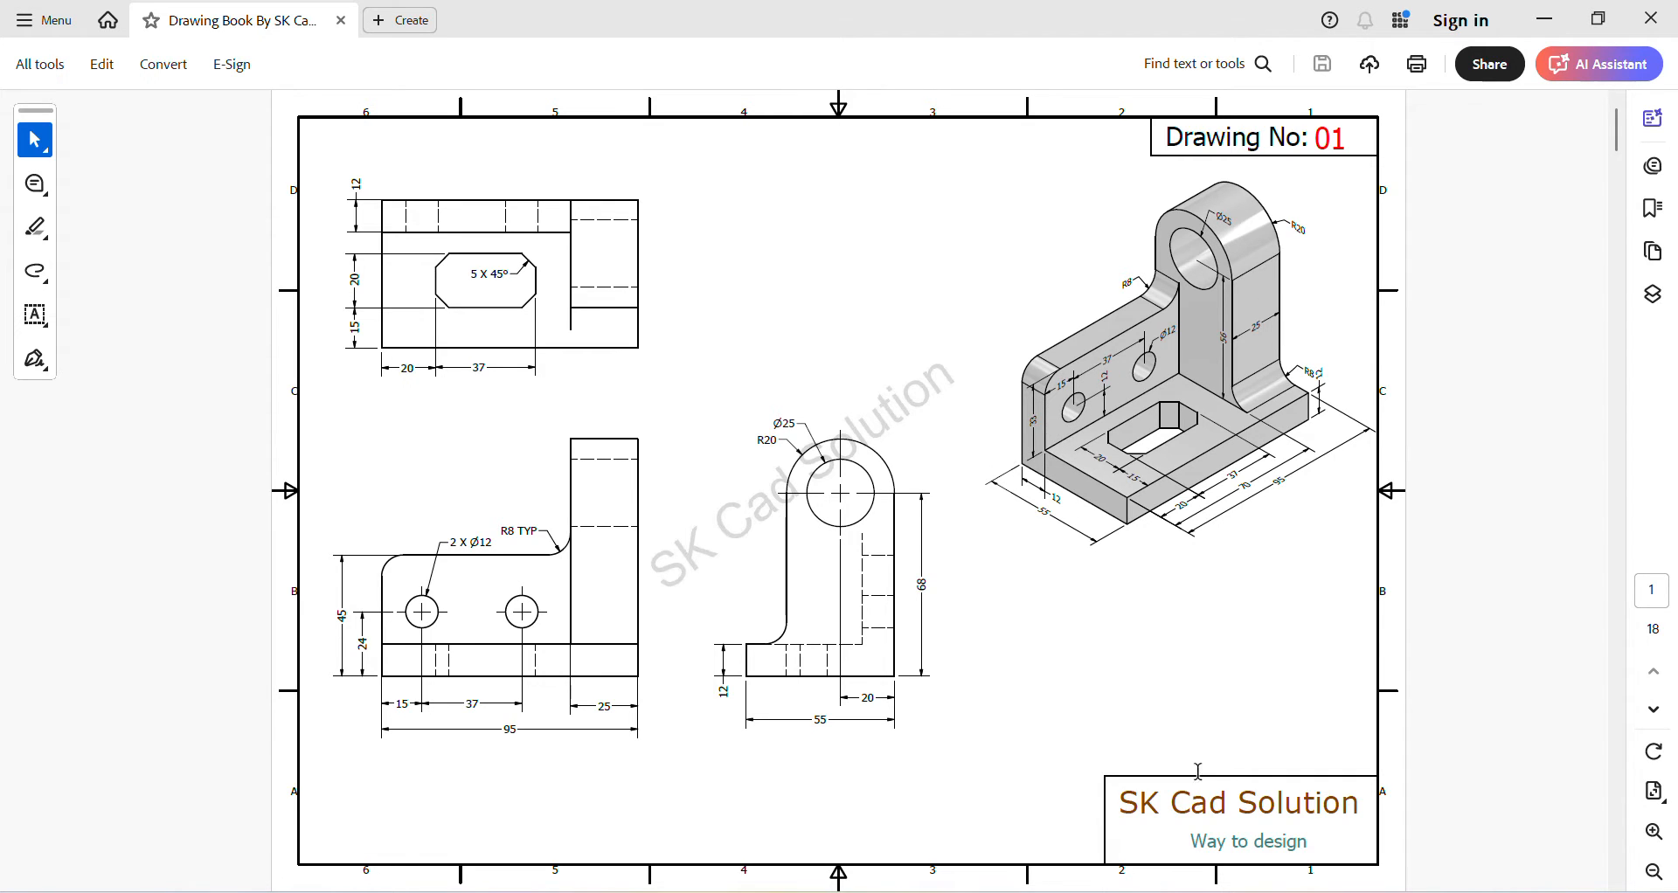
click(1110, 892)
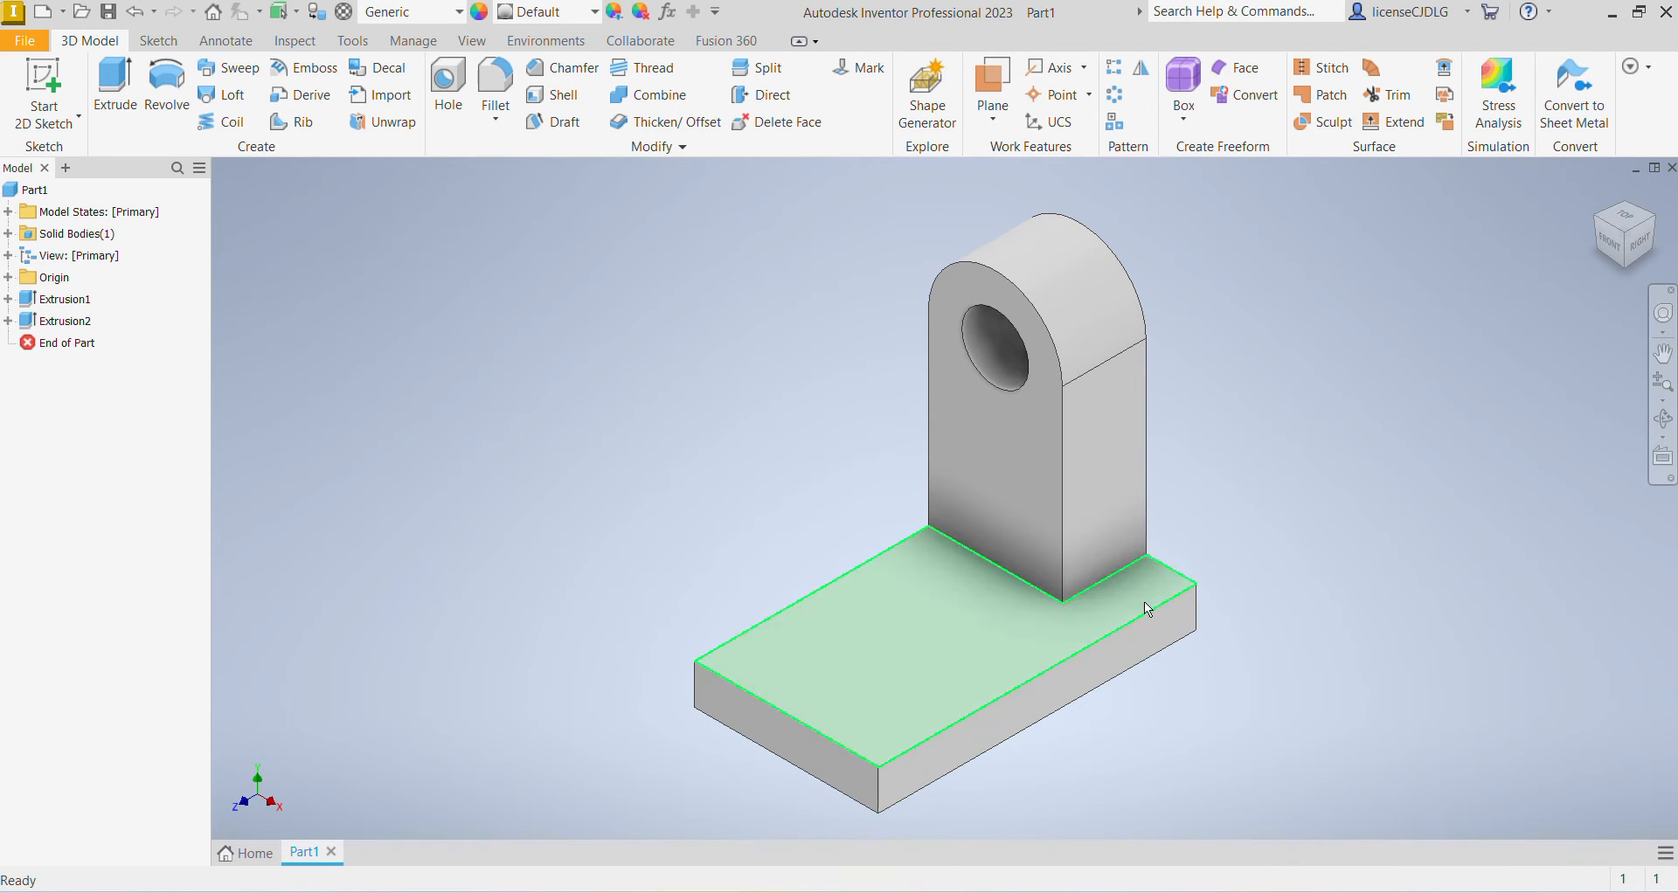
Start a sketch on the bracket's L-shaped side face and draw a rectangle about 37 mm tall from the inner corner along the plate's top edge.
shift+middle_drag(1147, 601, 1460, 528)
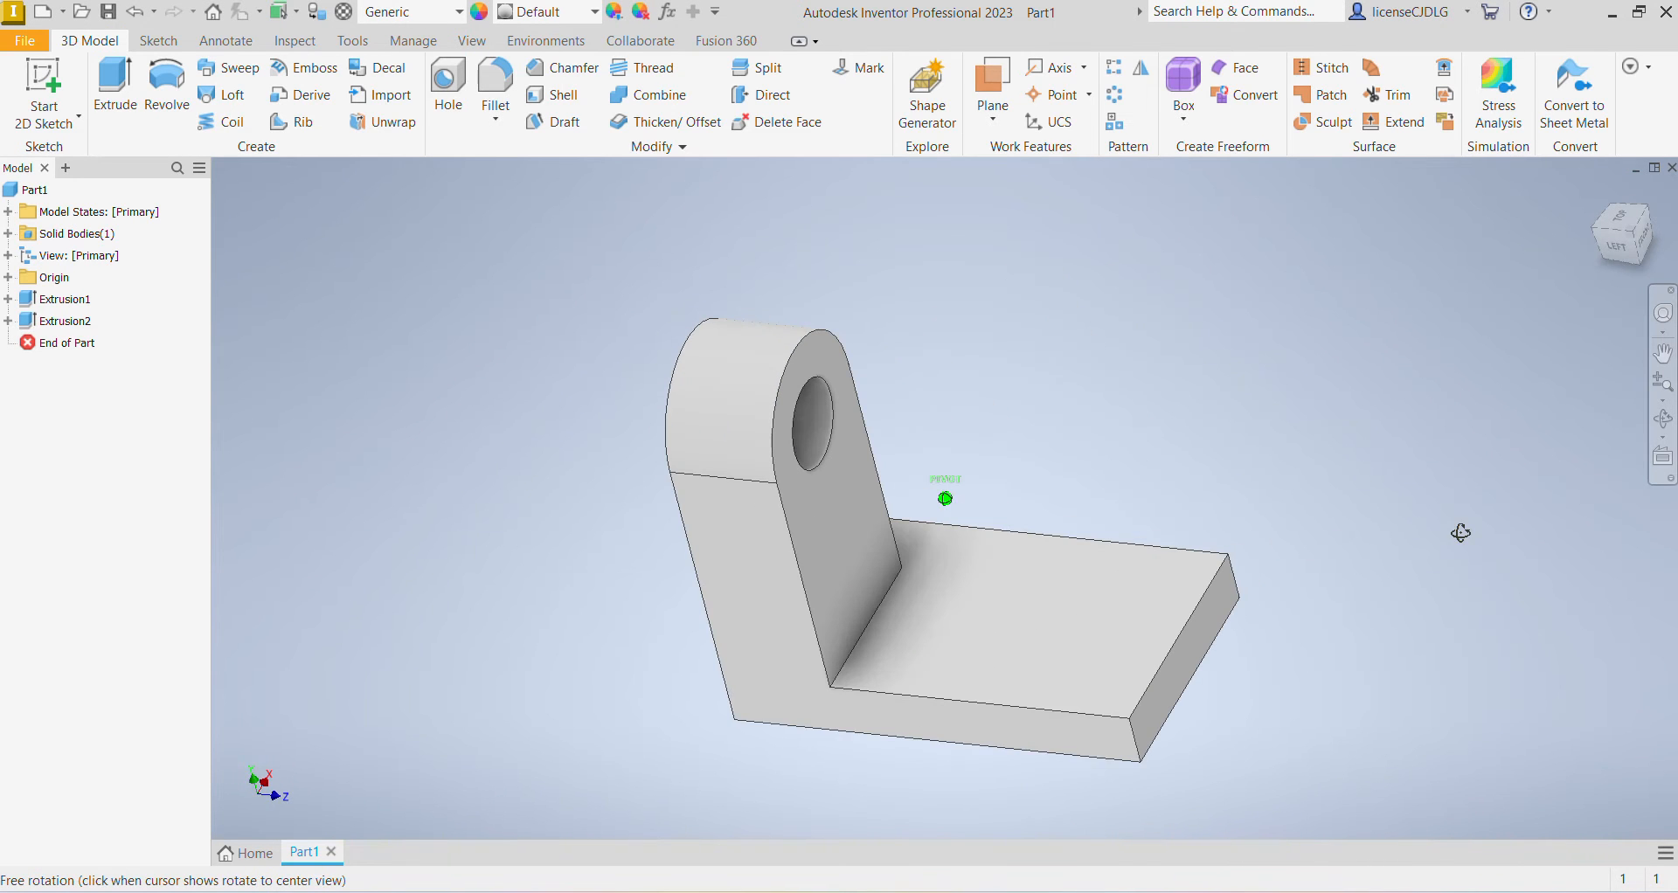
click(1064, 739)
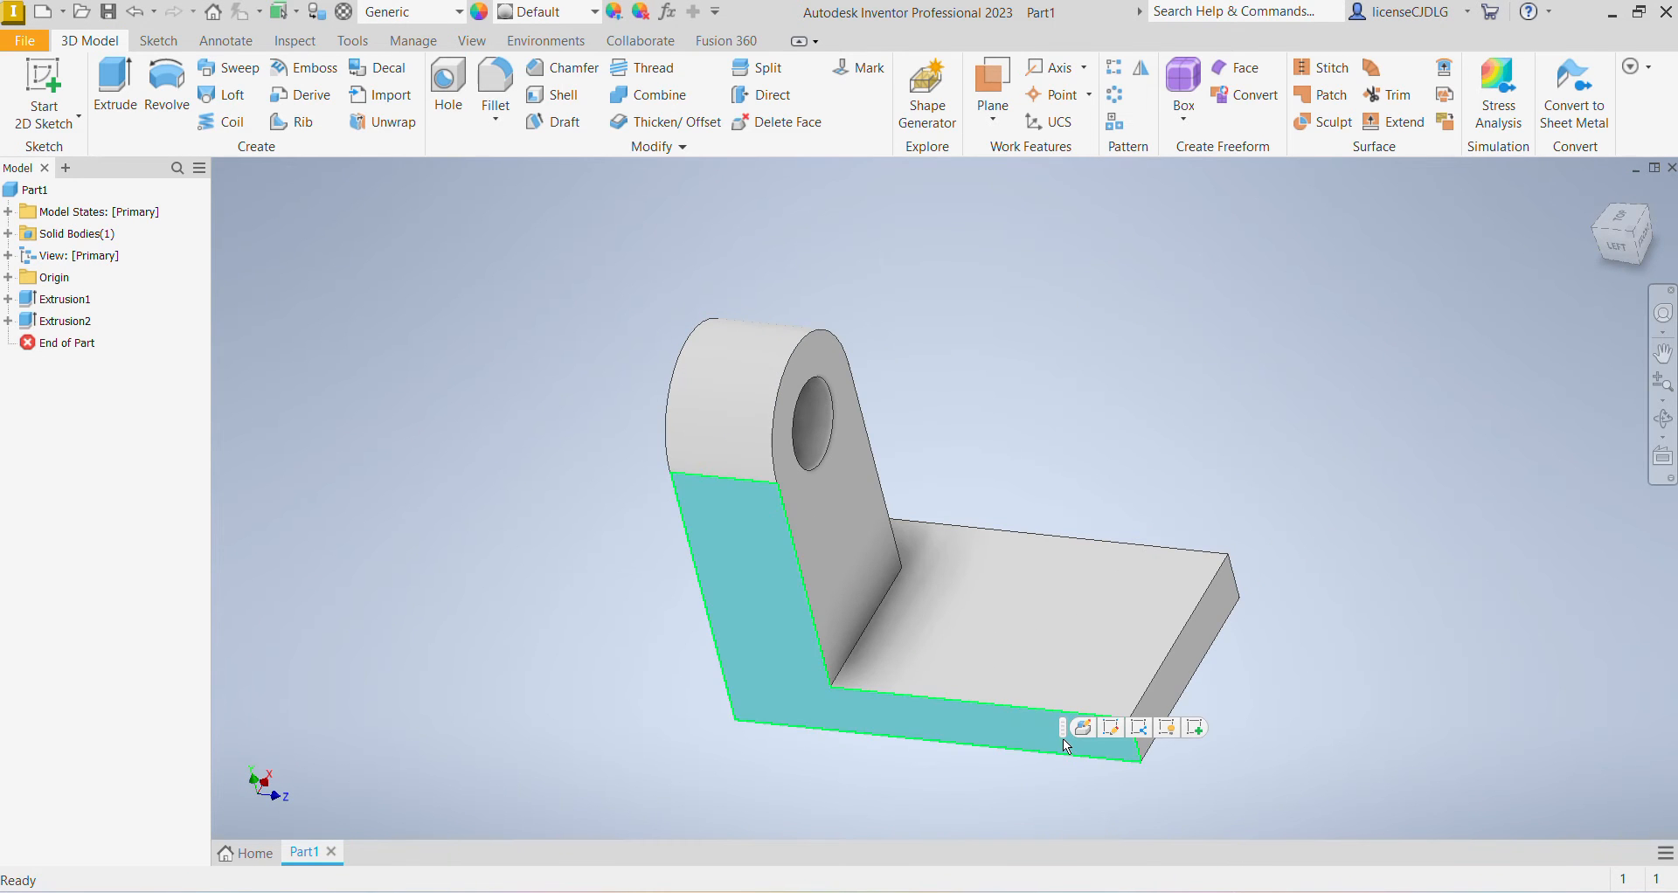
click(1199, 731)
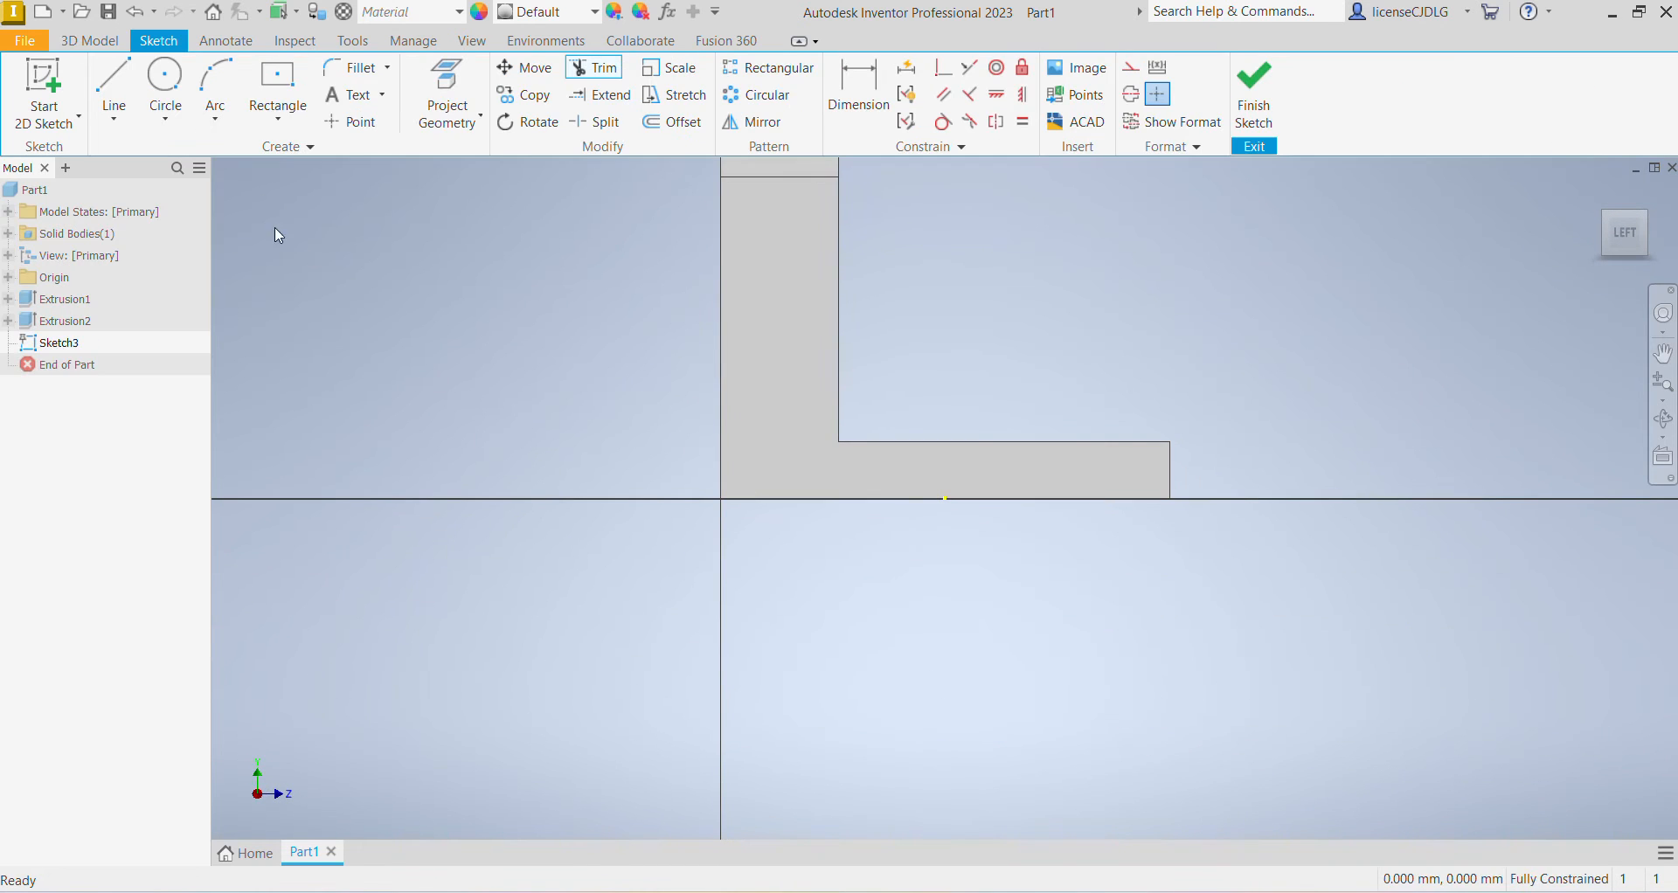
click(296, 120)
click(299, 156)
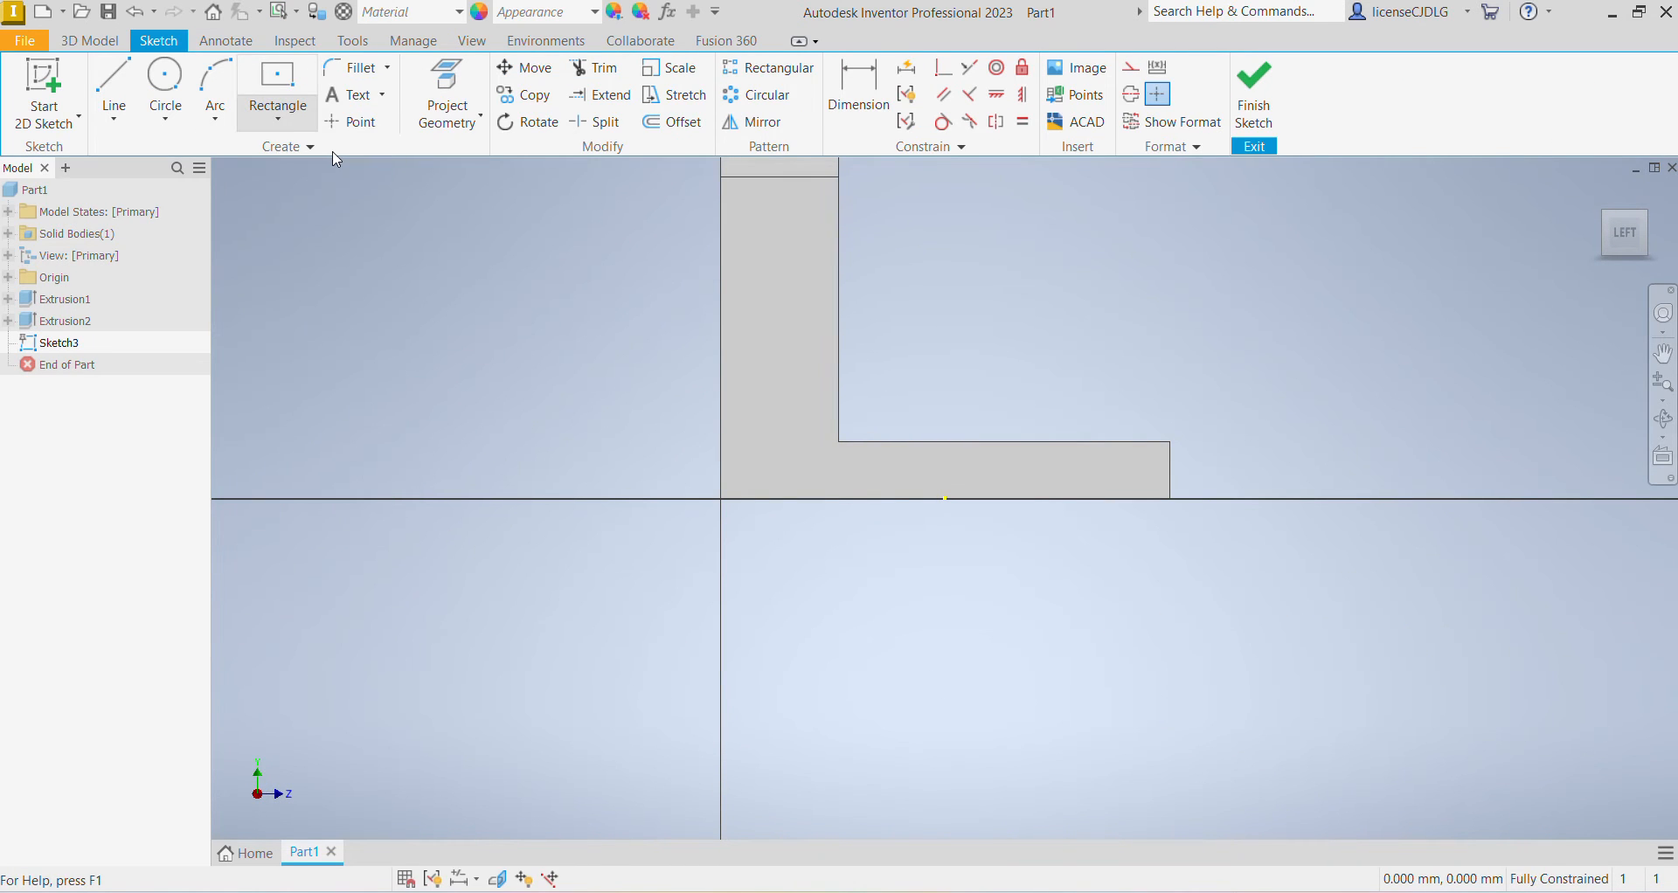
click(840, 441)
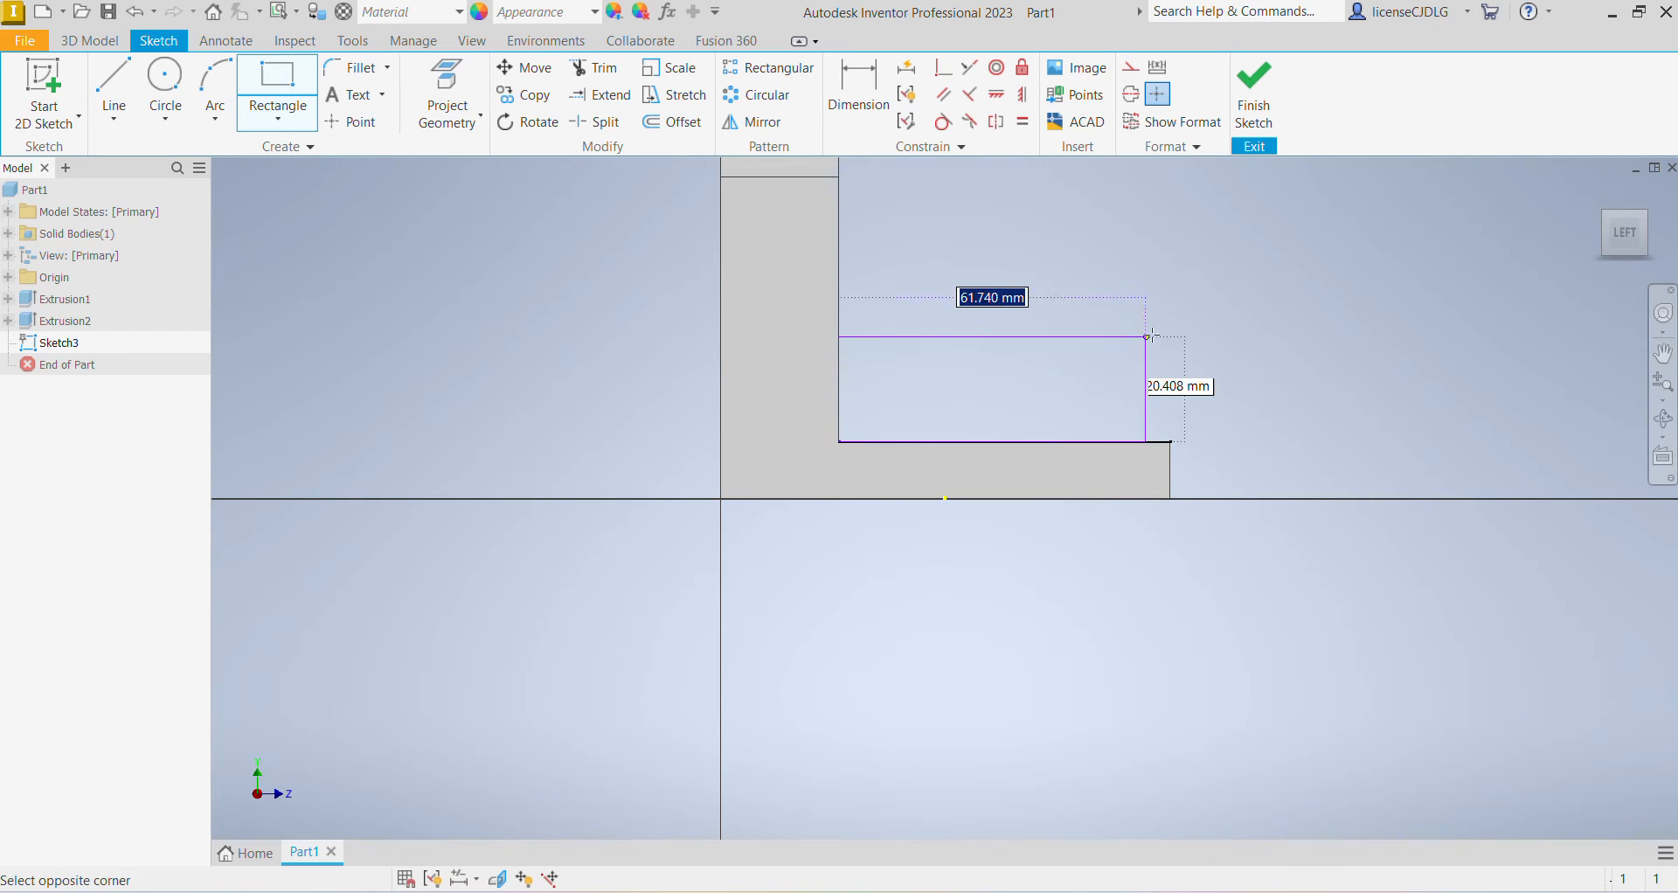
click(1163, 265)
right_click(1330, 366)
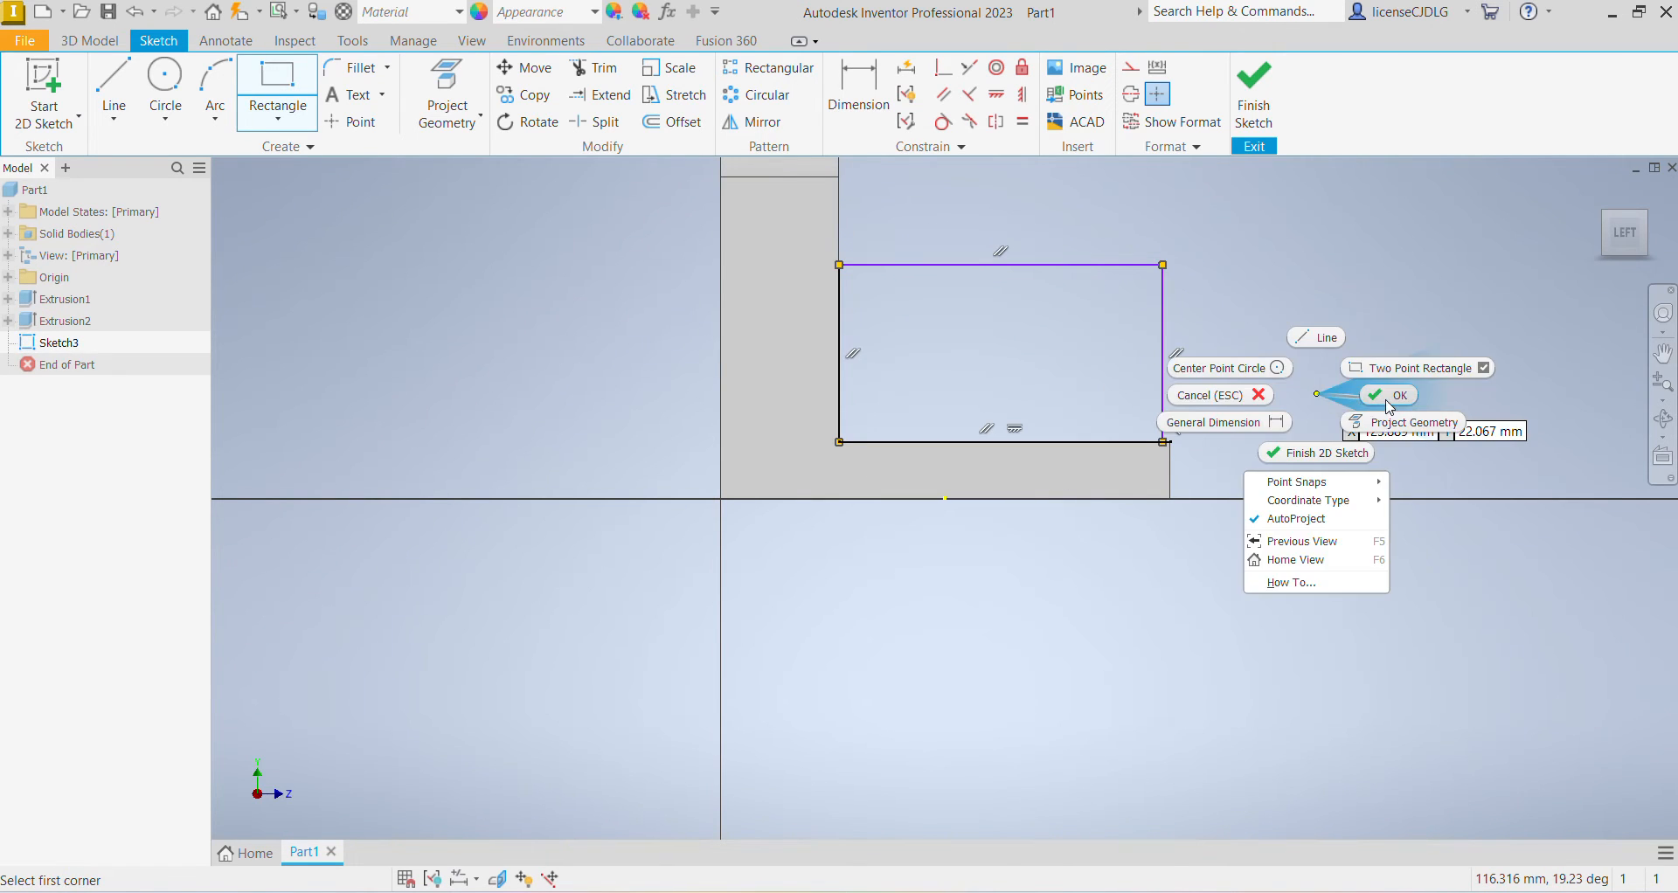
click(1307, 240)
Set the rectangle's height to 33 mm.
click(858, 86)
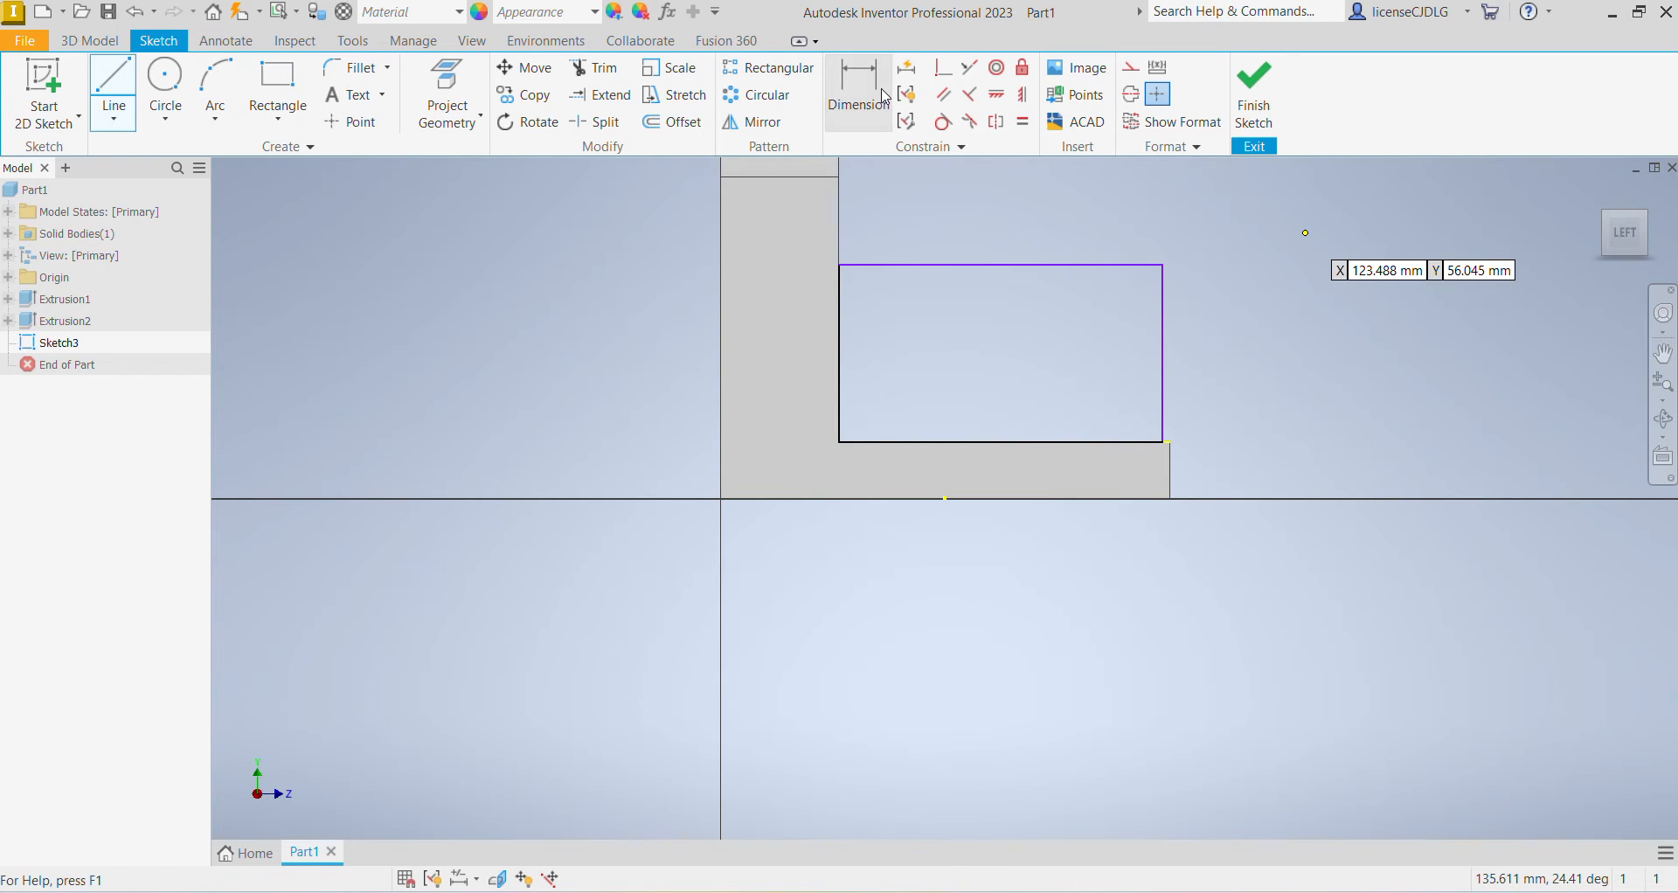
click(1172, 375)
click(1283, 371)
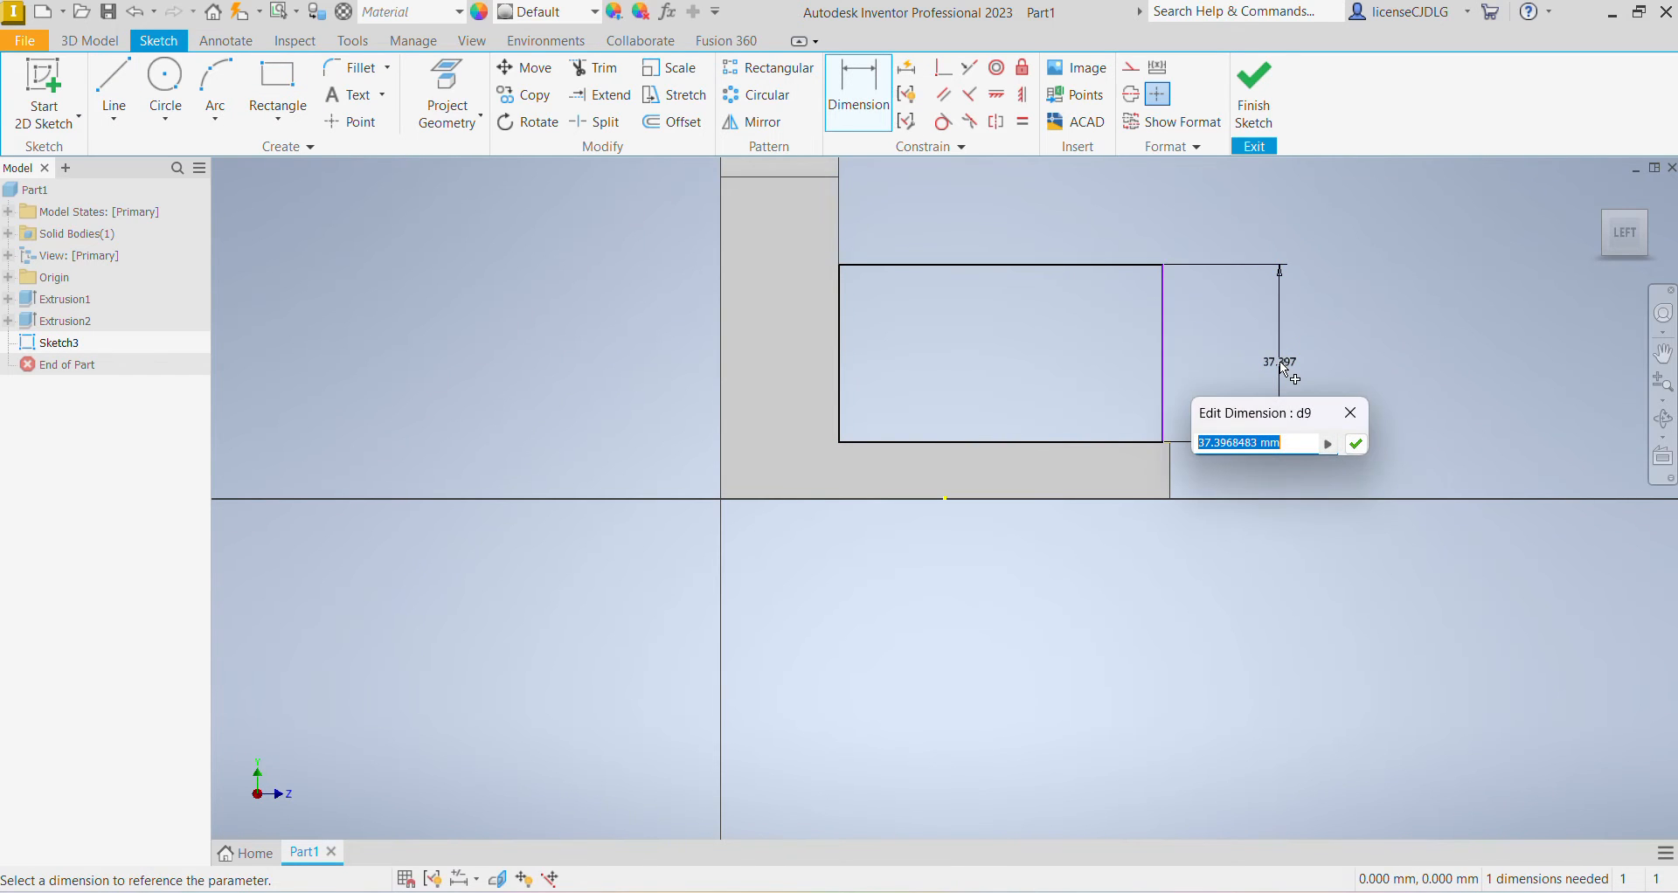
text(33)
key(Return)
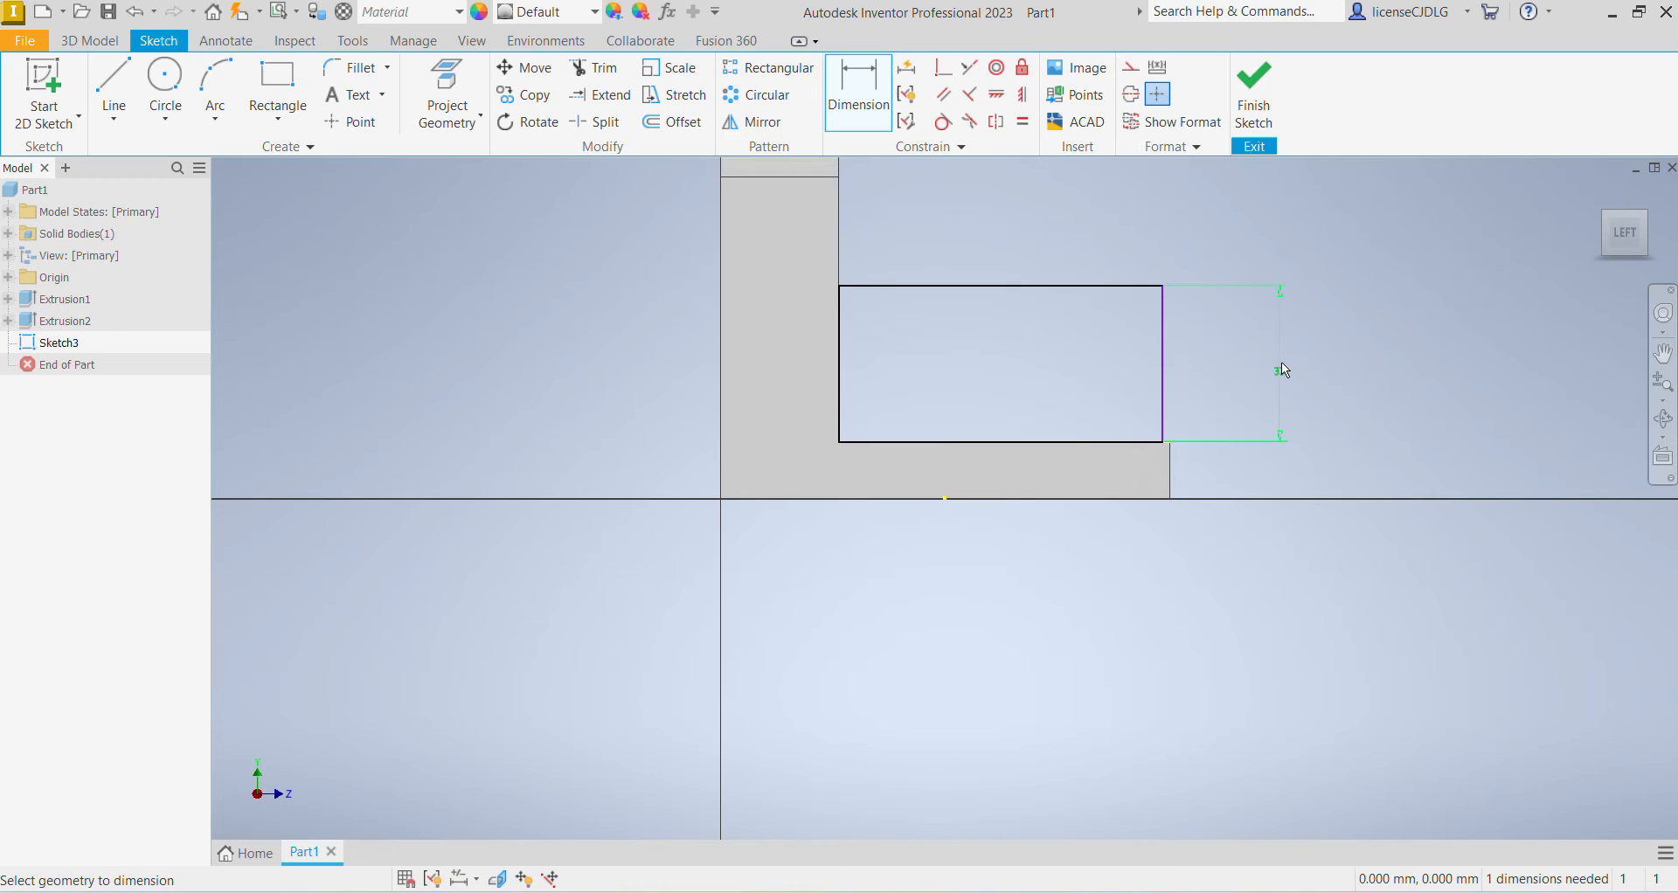
click(1166, 381)
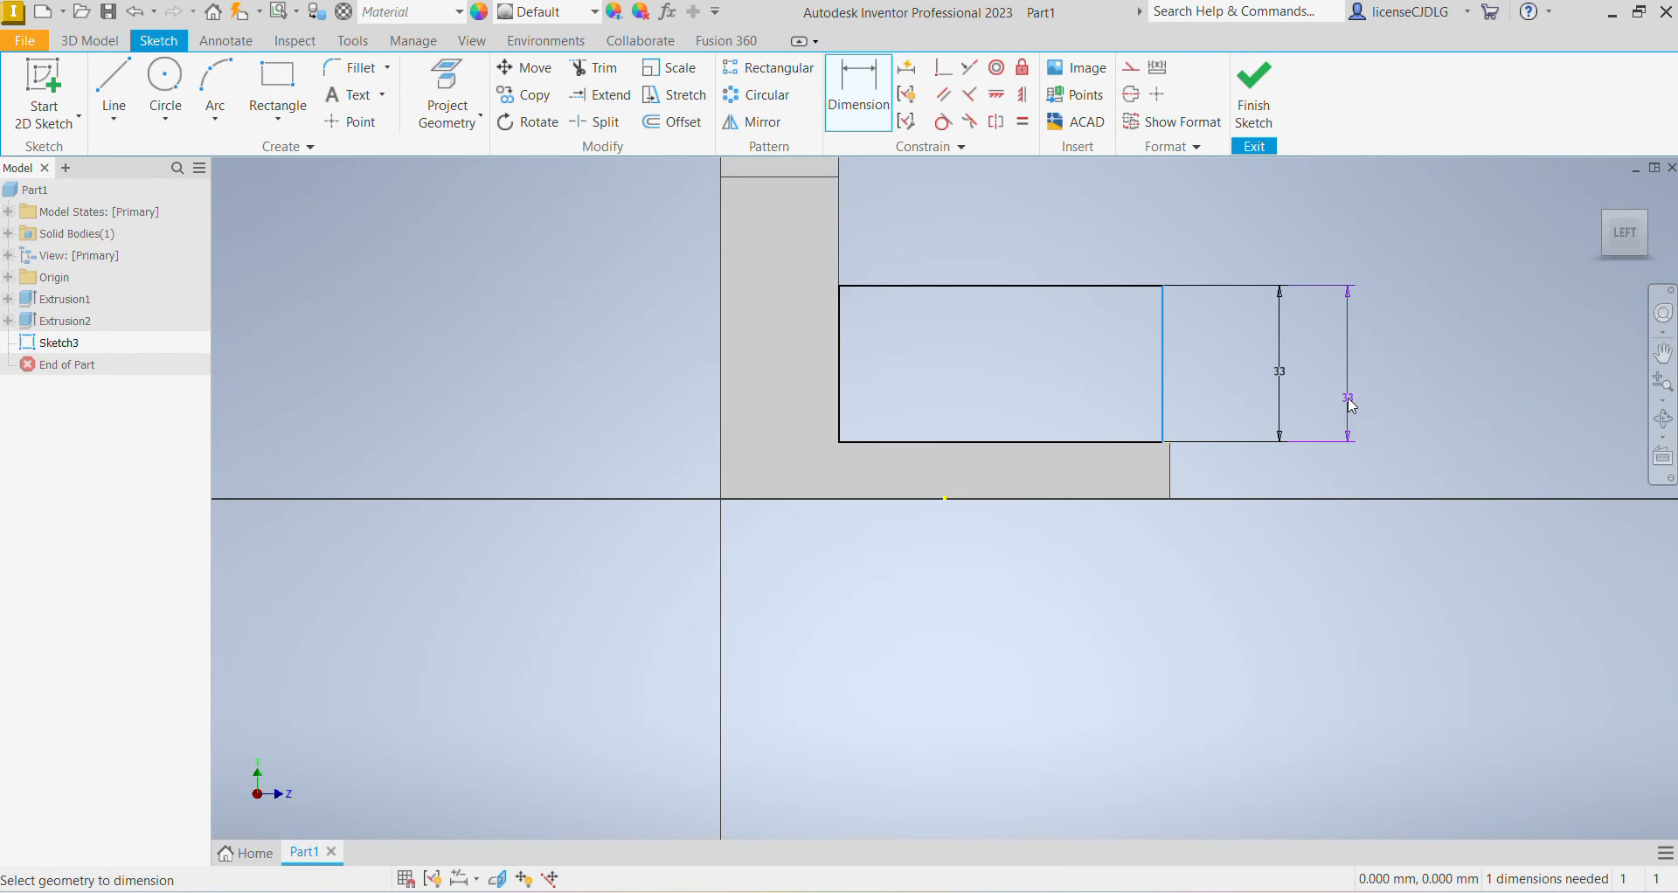
key(Escape)
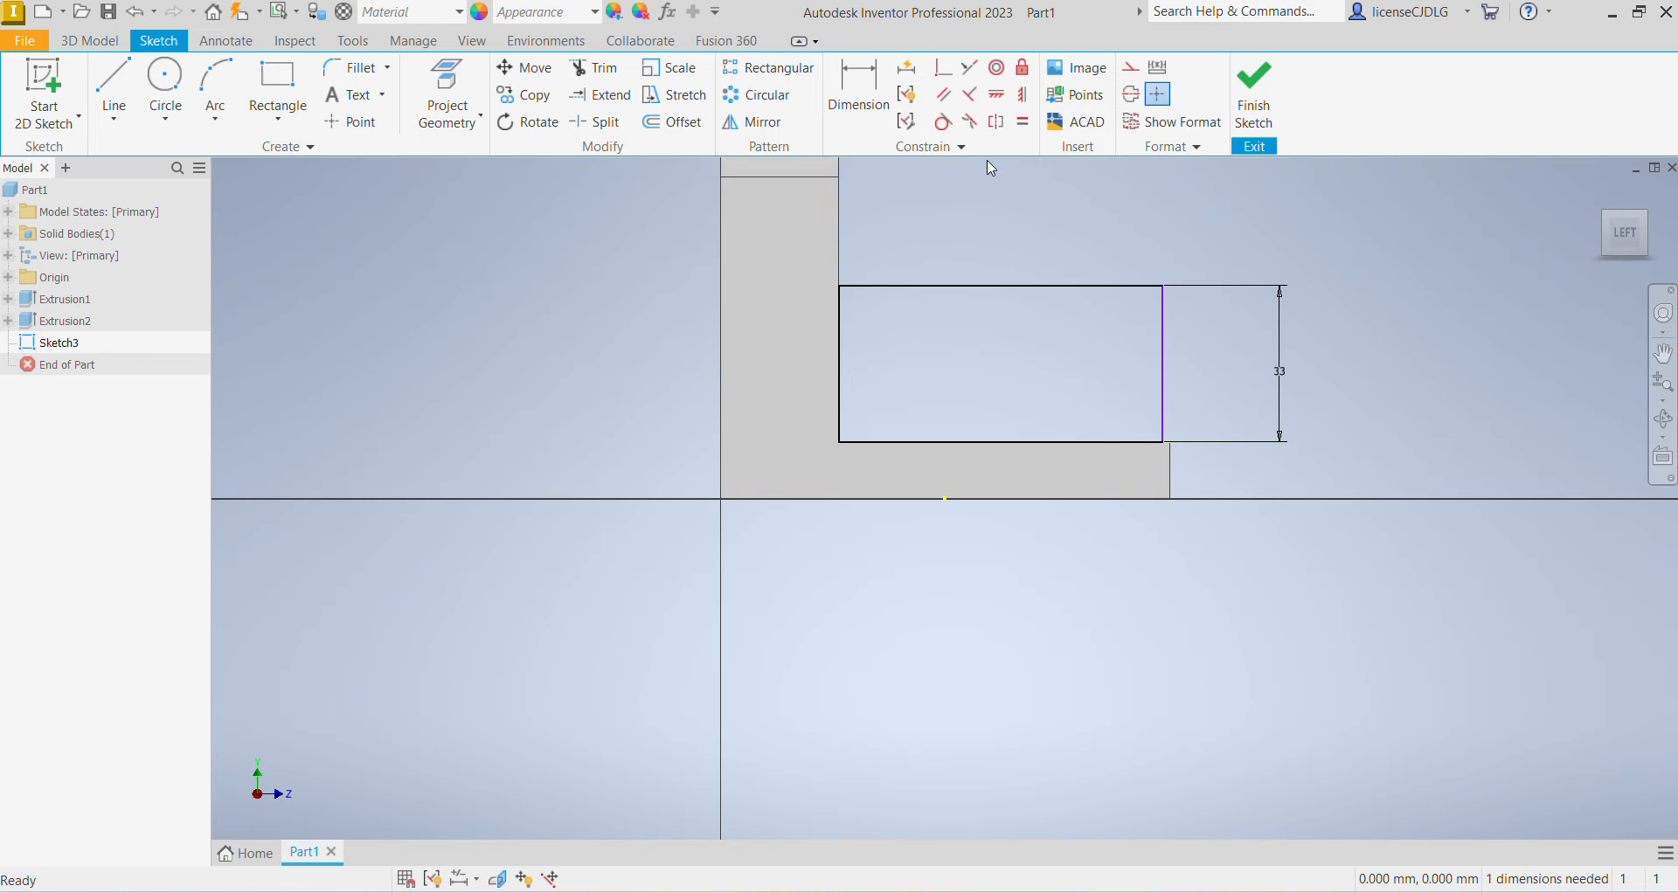
Make the rectangle's outer vertical line collinear with the base plate's end edge.
click(969, 70)
click(1161, 370)
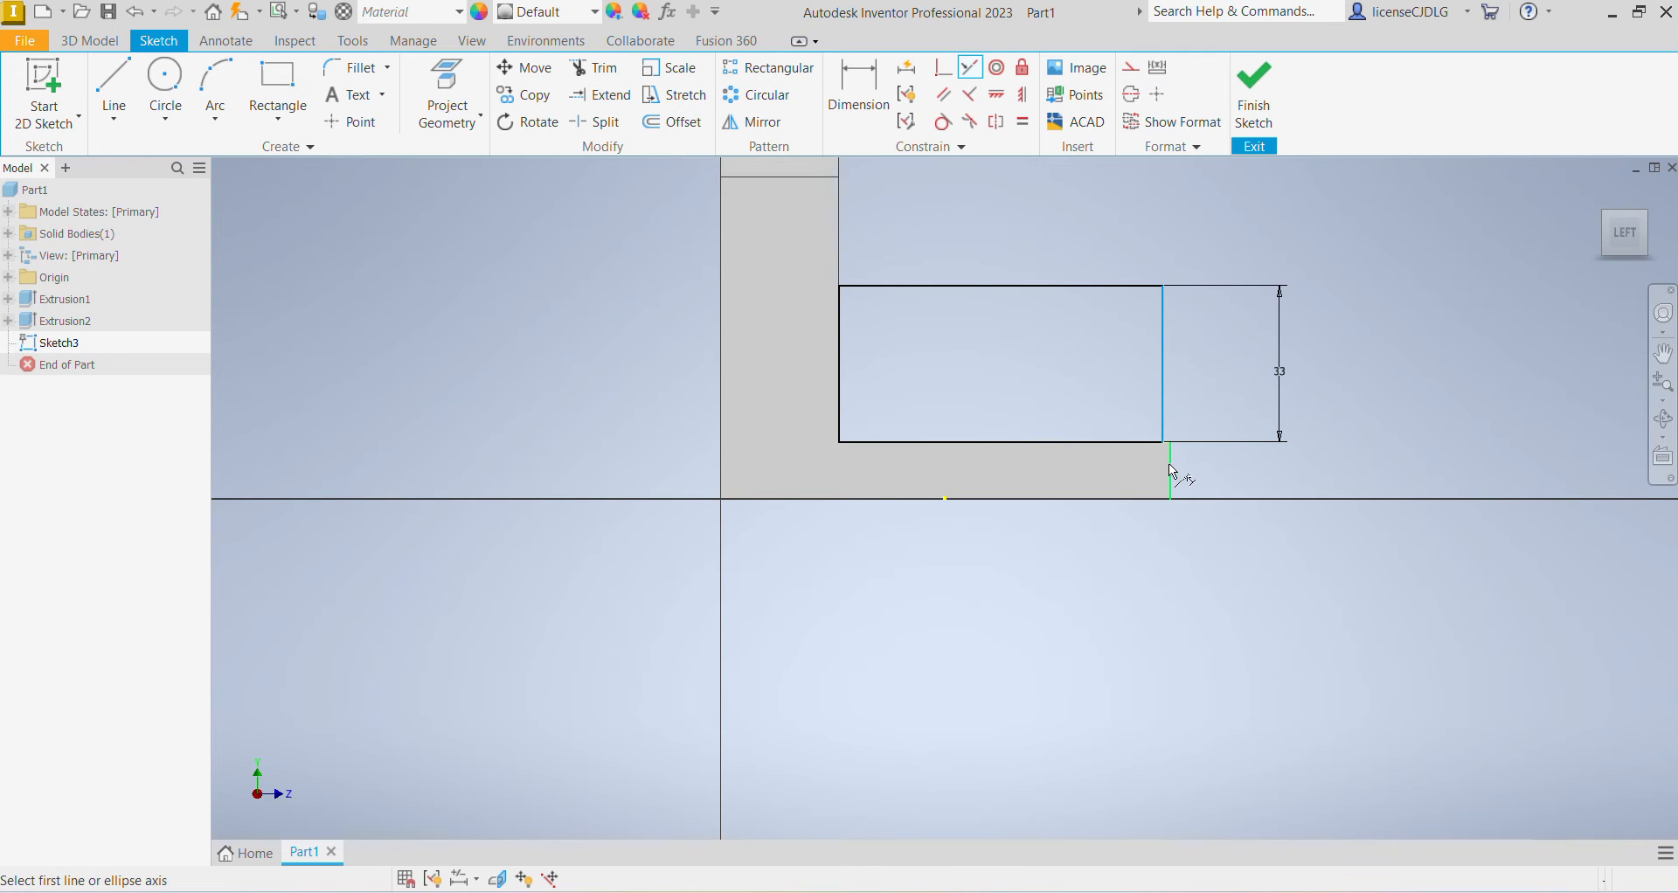
click(1172, 472)
Finish the sketch and extrude the rectangle 12 mm in the flipped direction over the base plate, joined to it as a side wall.
click(1255, 96)
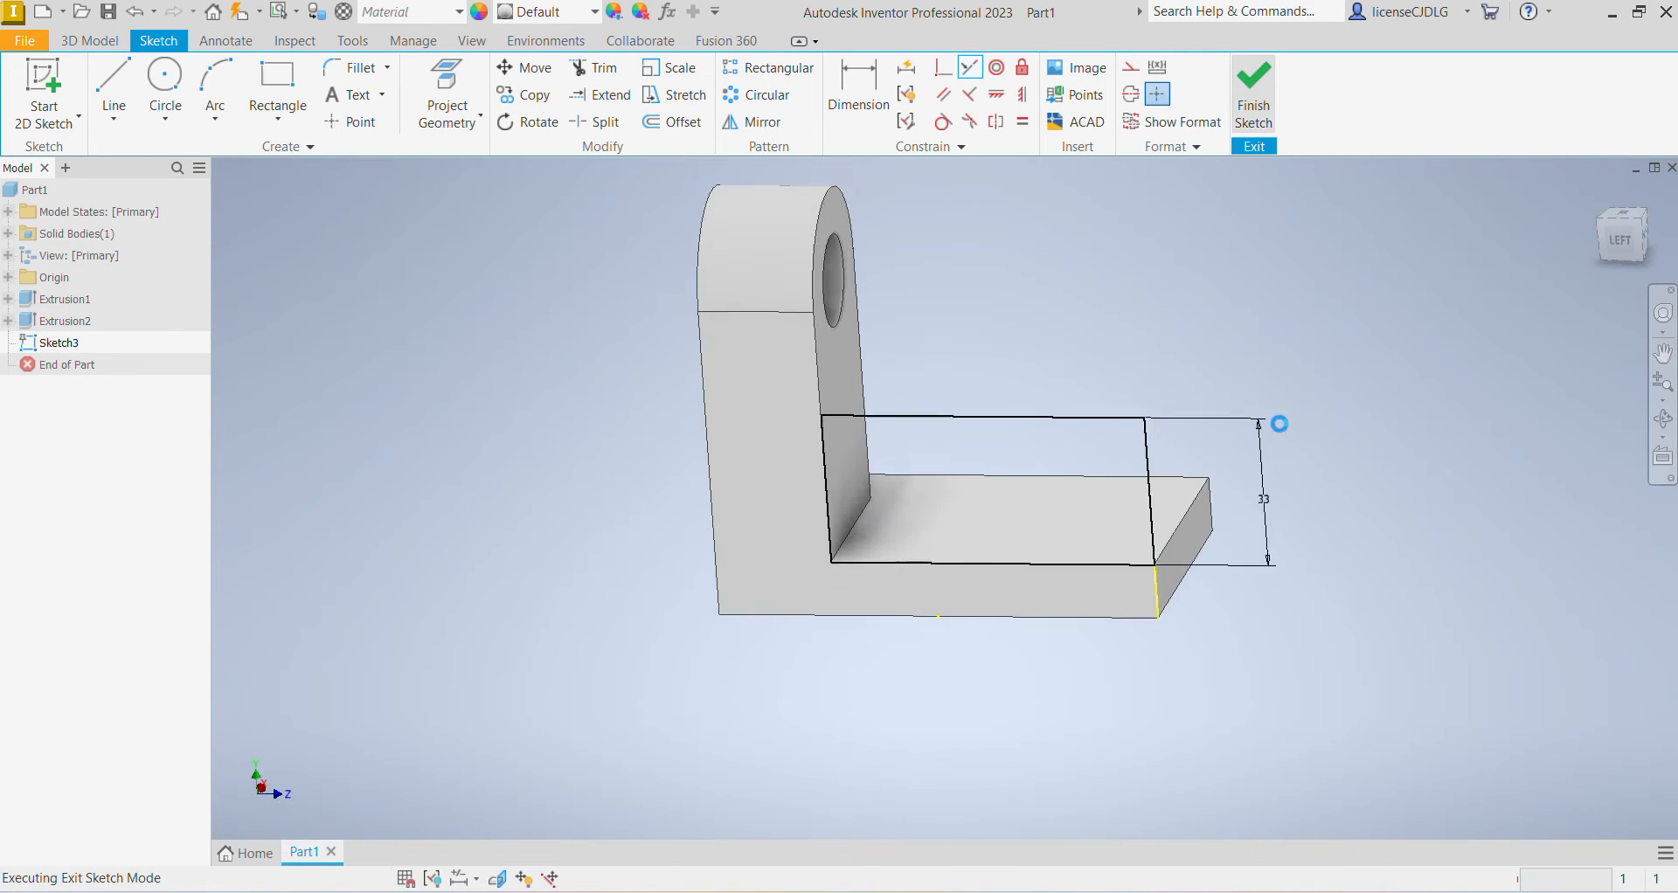
click(131, 87)
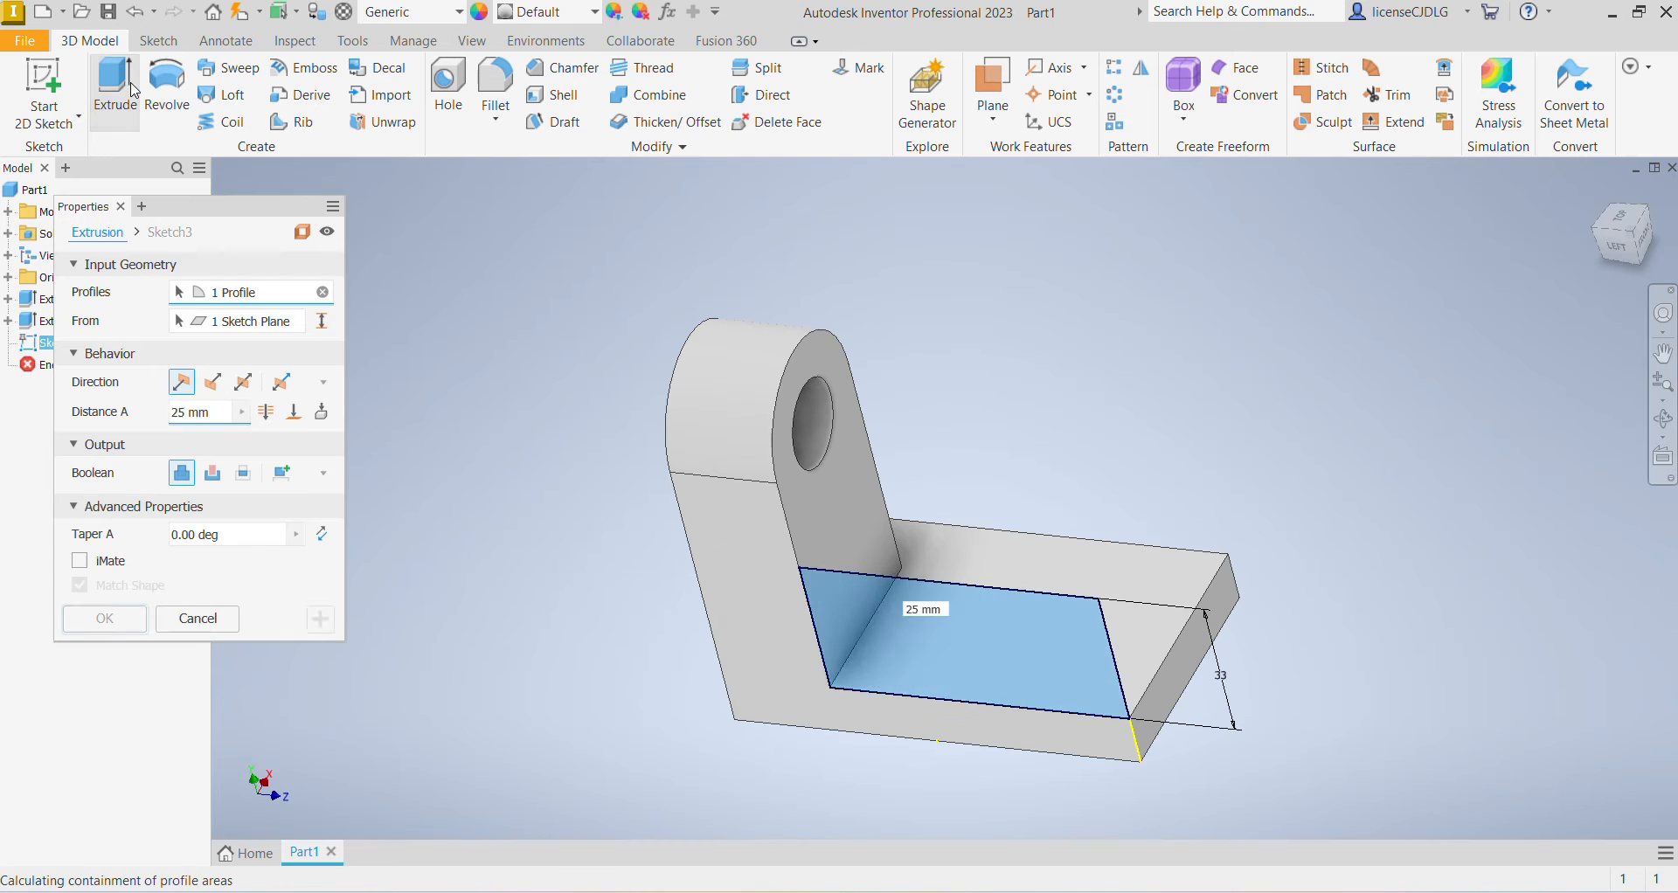
click(215, 390)
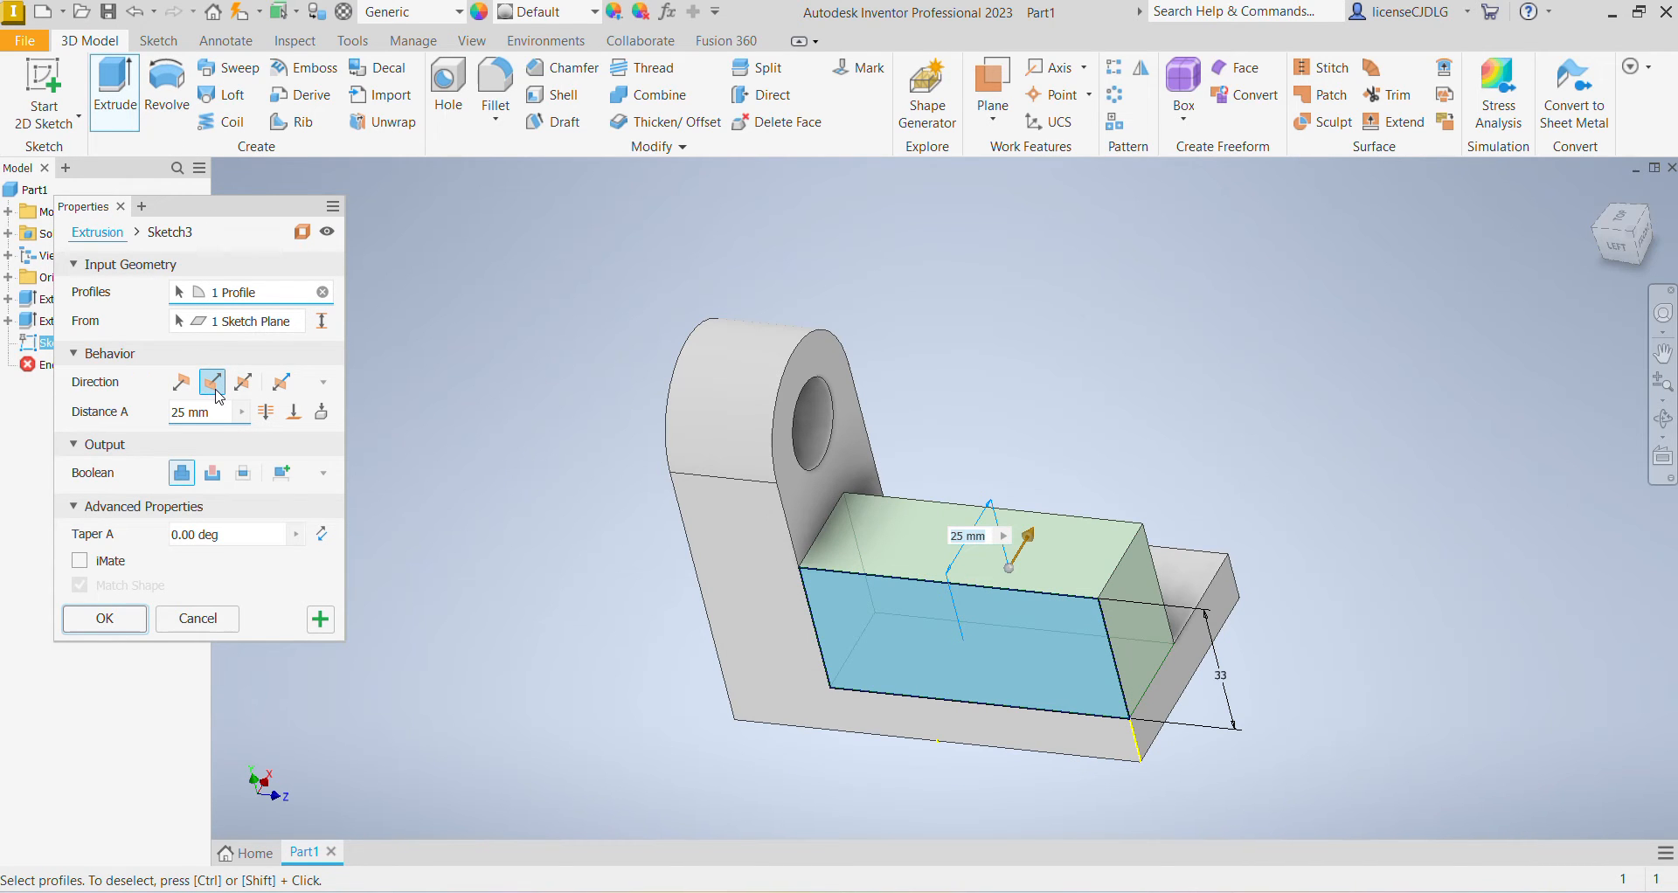
key(Return)
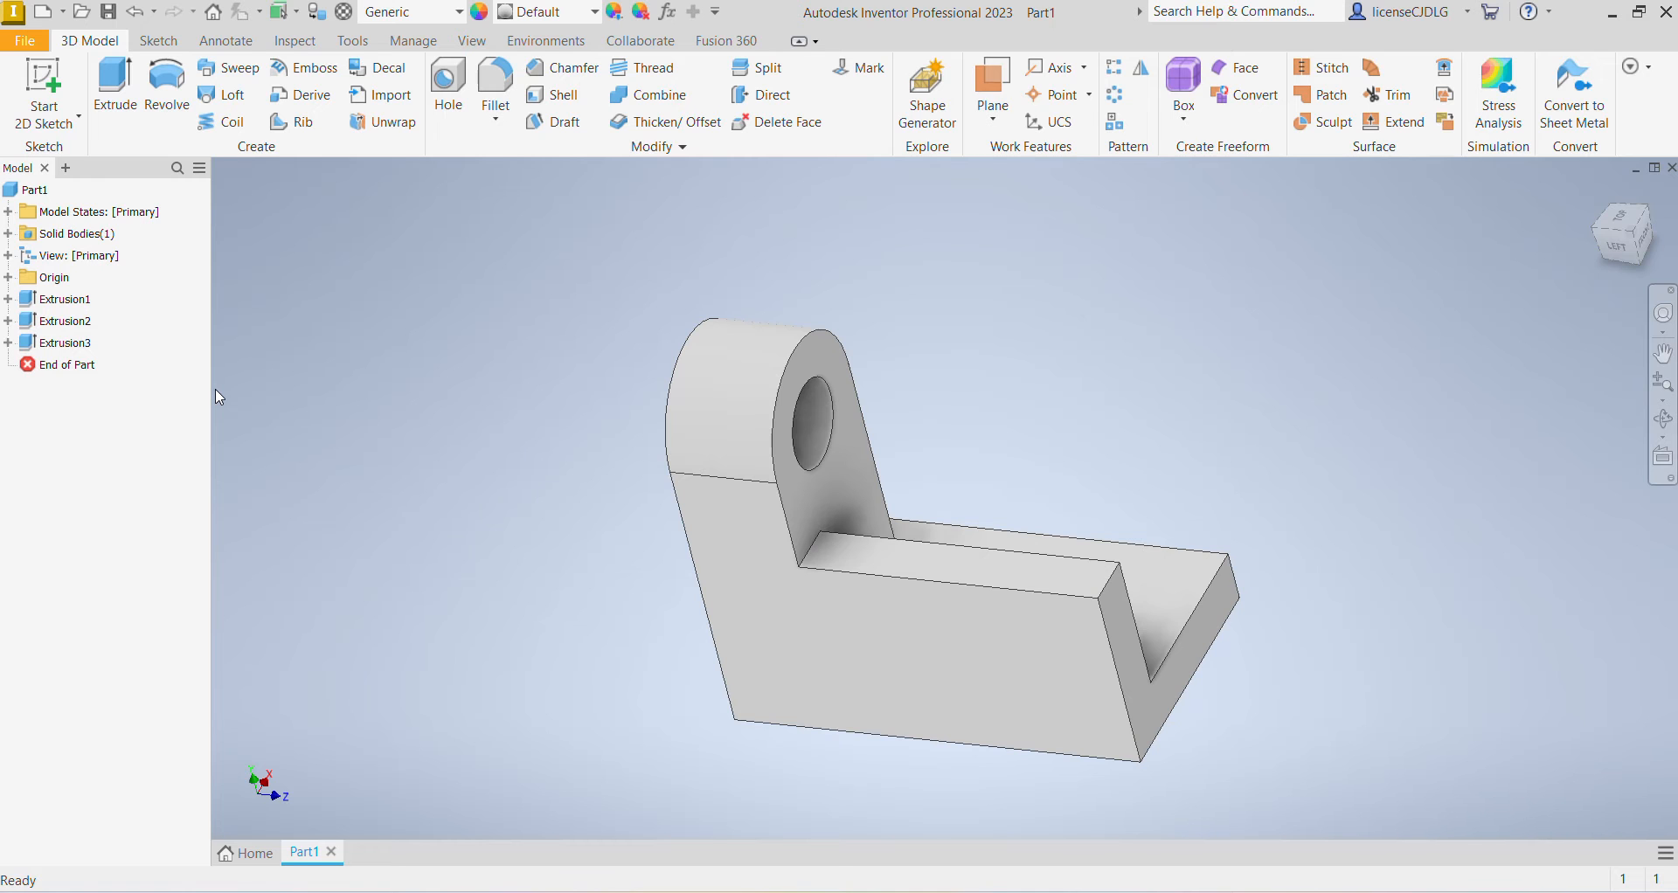
Check the reference drawing, start a sketch on the base plate's top face and draw a rectangle about 31 mm long in its open area.
mouse_move(1395, 654)
shift+middle_down()
mouse_move(1264, 591)
mouse_move(1131, 723)
mouse_move(1131, 700)
mouse_move(1180, 682)
mouse_move(1211, 545)
mouse_move(1142, 678)
mouse_move(1172, 630)
mouse_move(1153, 614)
mouse_move(1122, 634)
shift+middle_up()
key(alt+Tab)
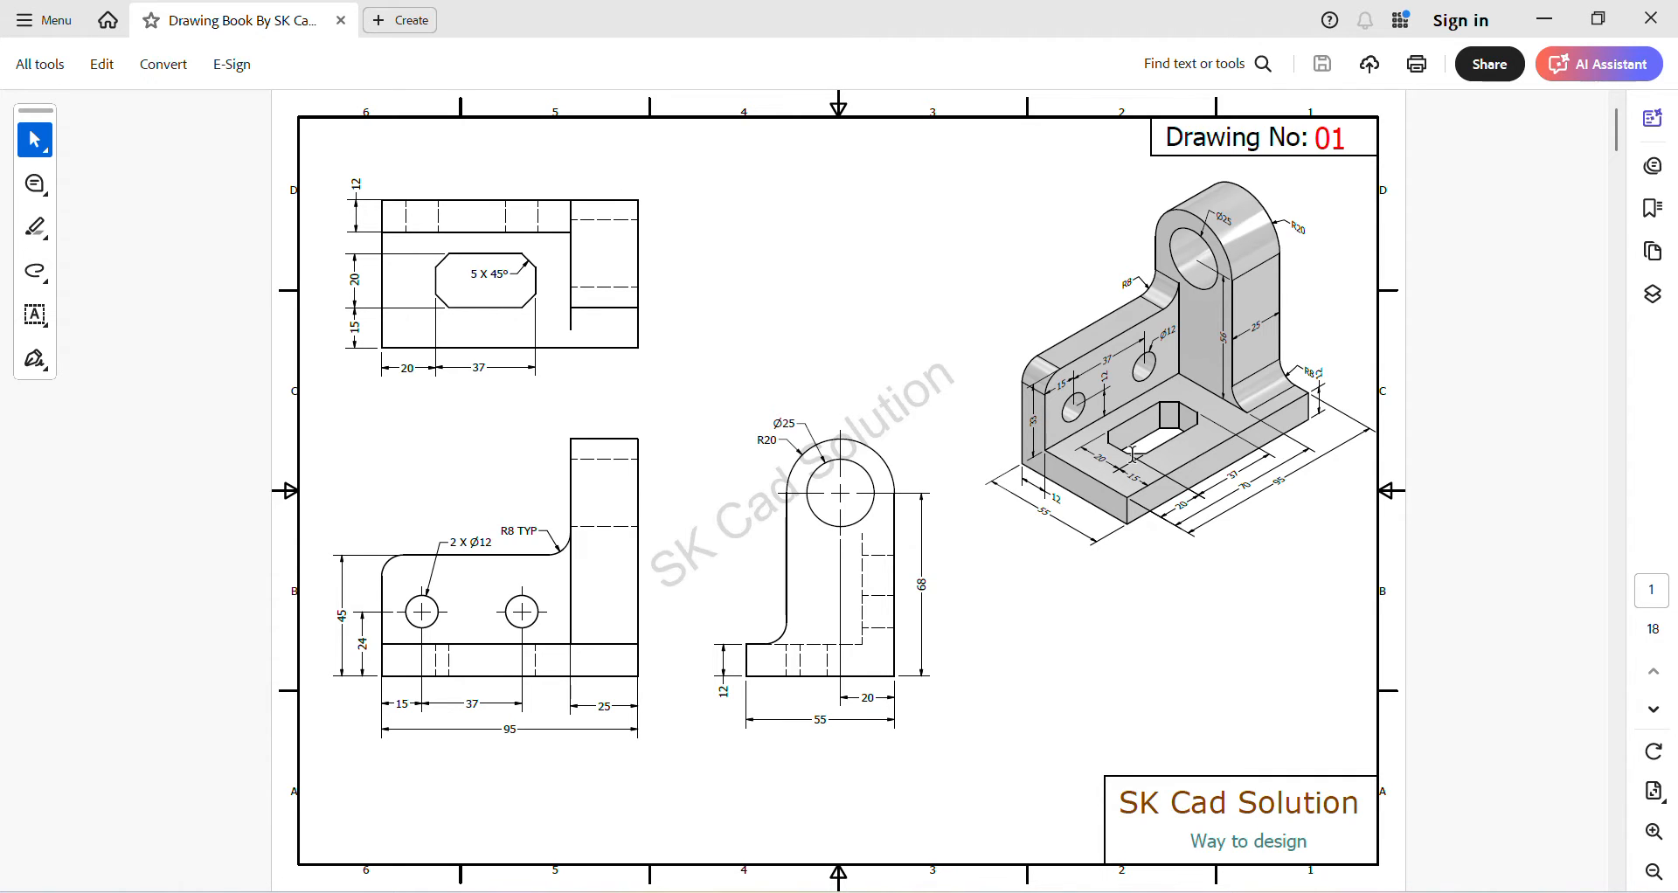
key(alt+Tab)
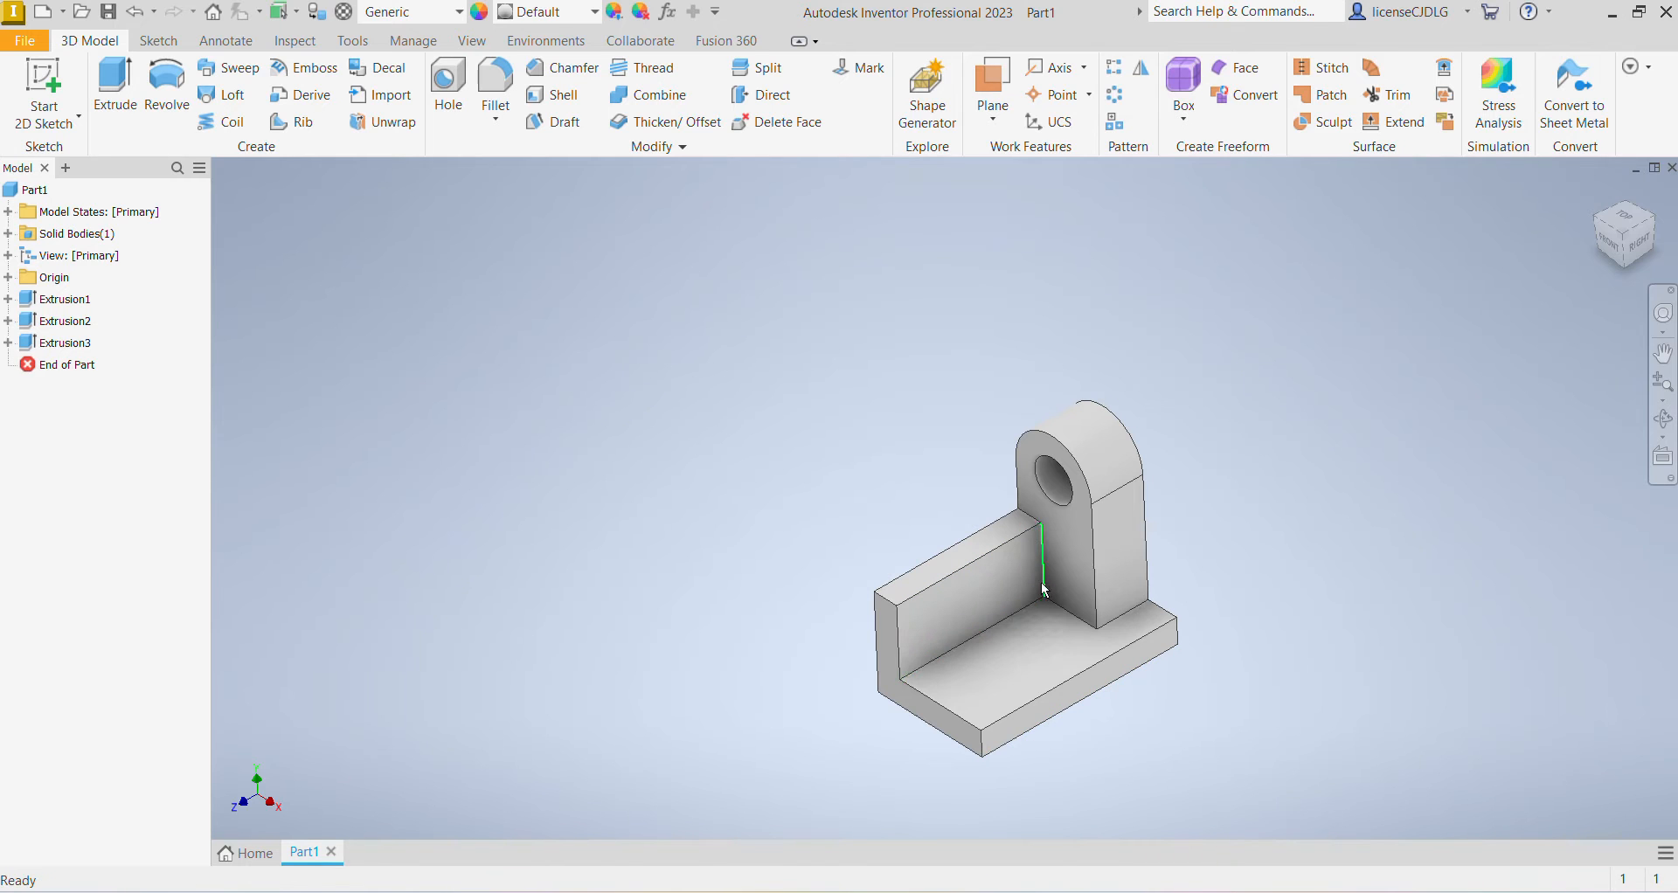
click(1049, 651)
click(1170, 632)
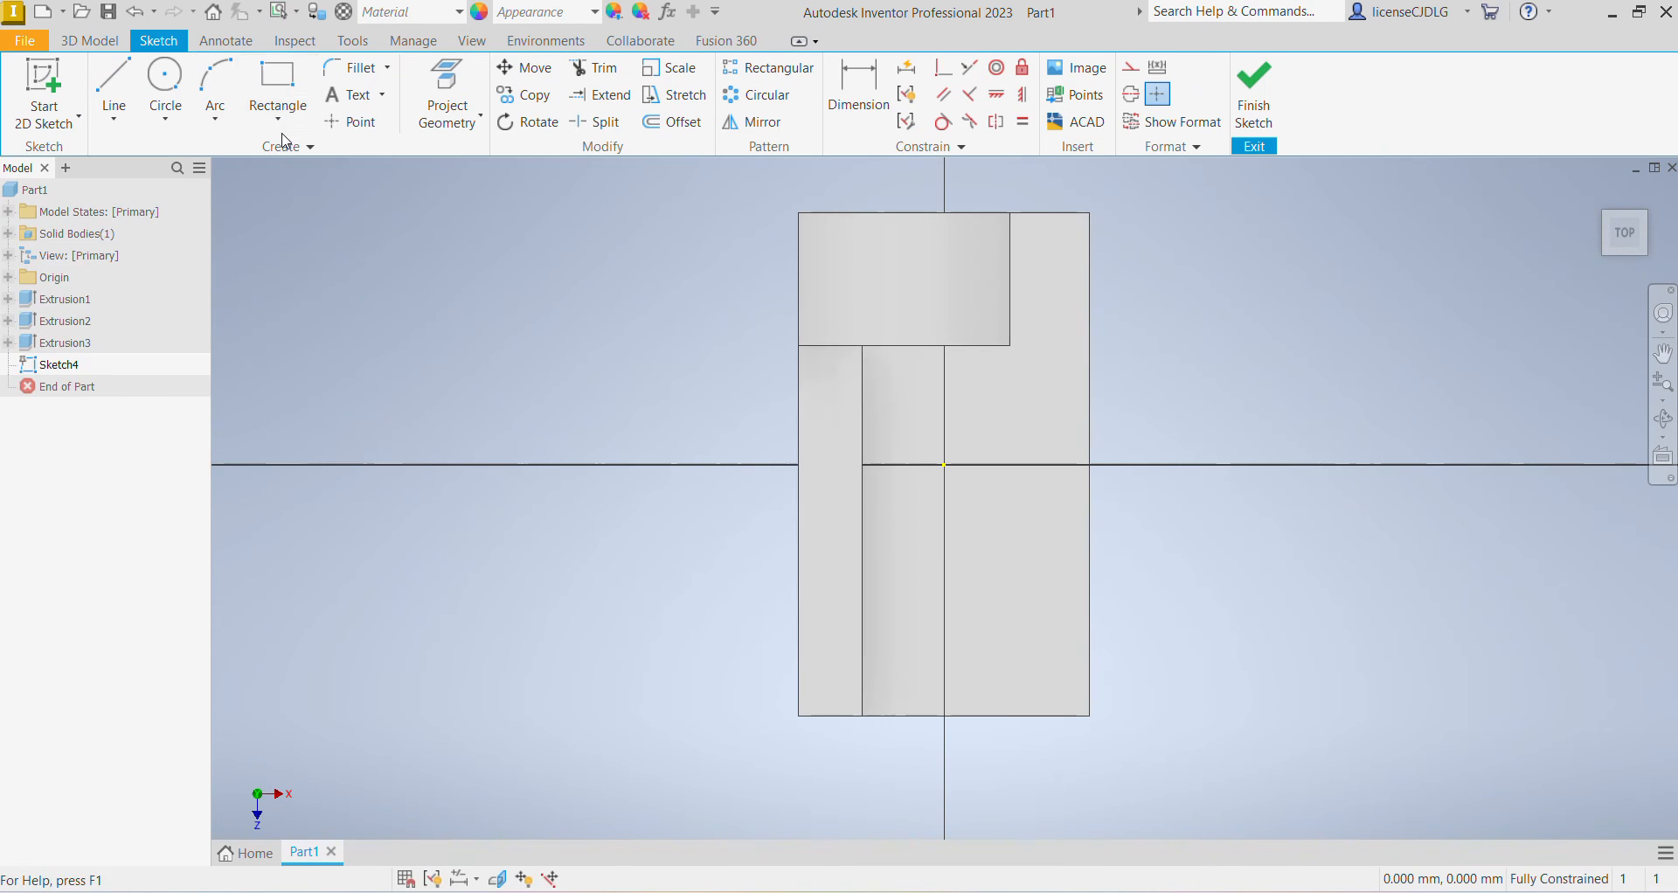
click(277, 83)
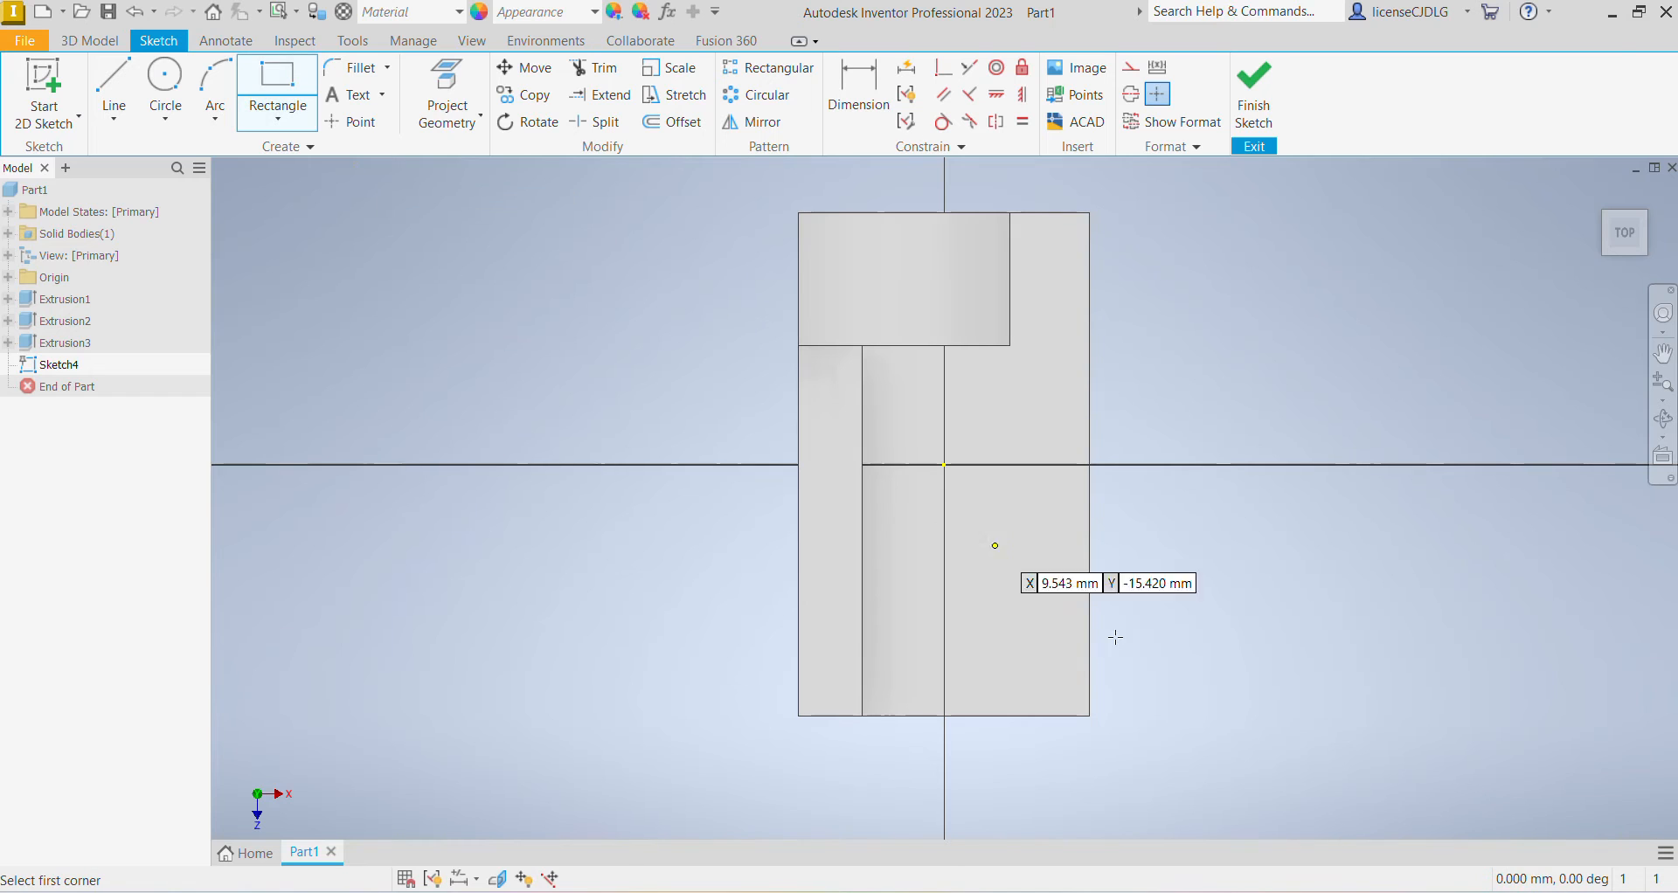
click(928, 424)
click(1020, 589)
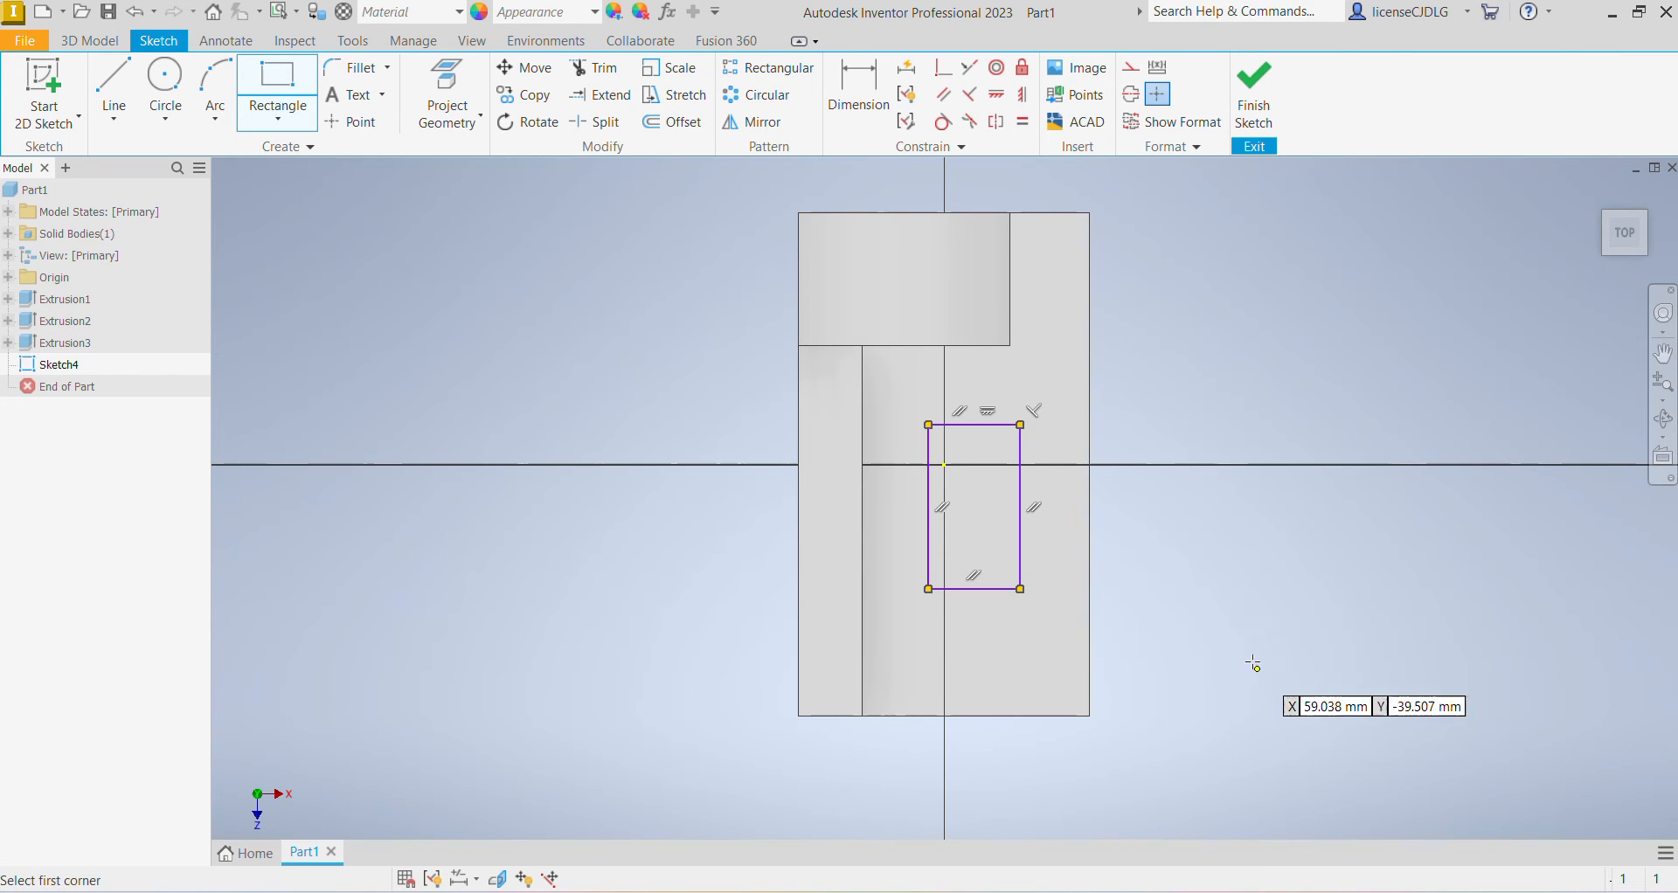
right_click(1251, 649)
click(1332, 651)
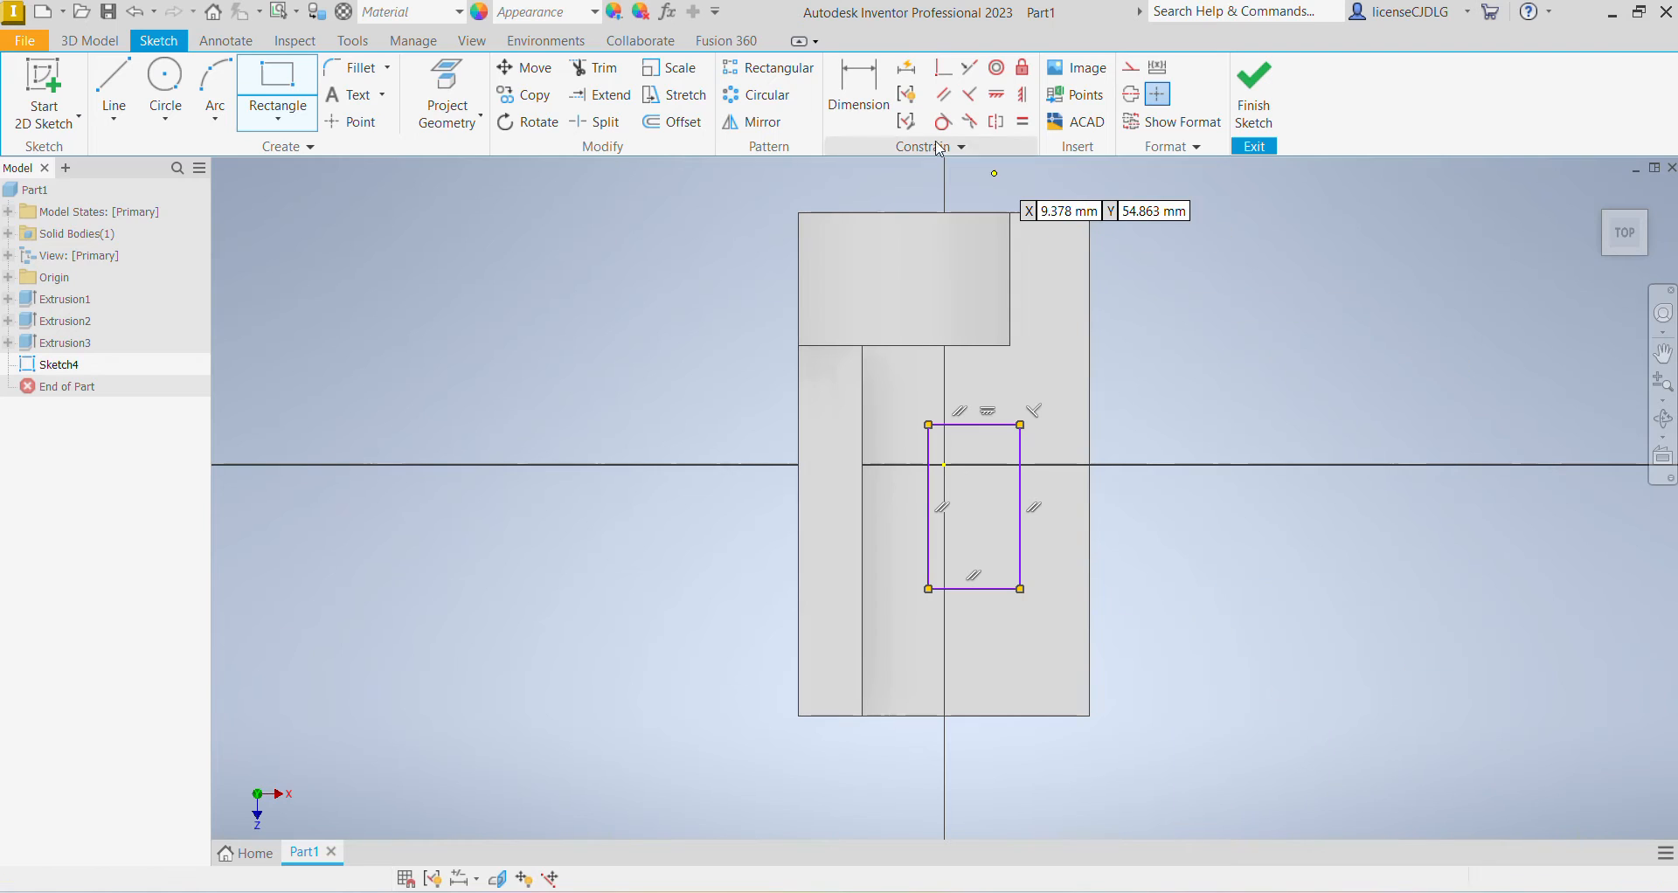
Dimension the rectangle to 37 mm long and 20 mm wide.
click(859, 88)
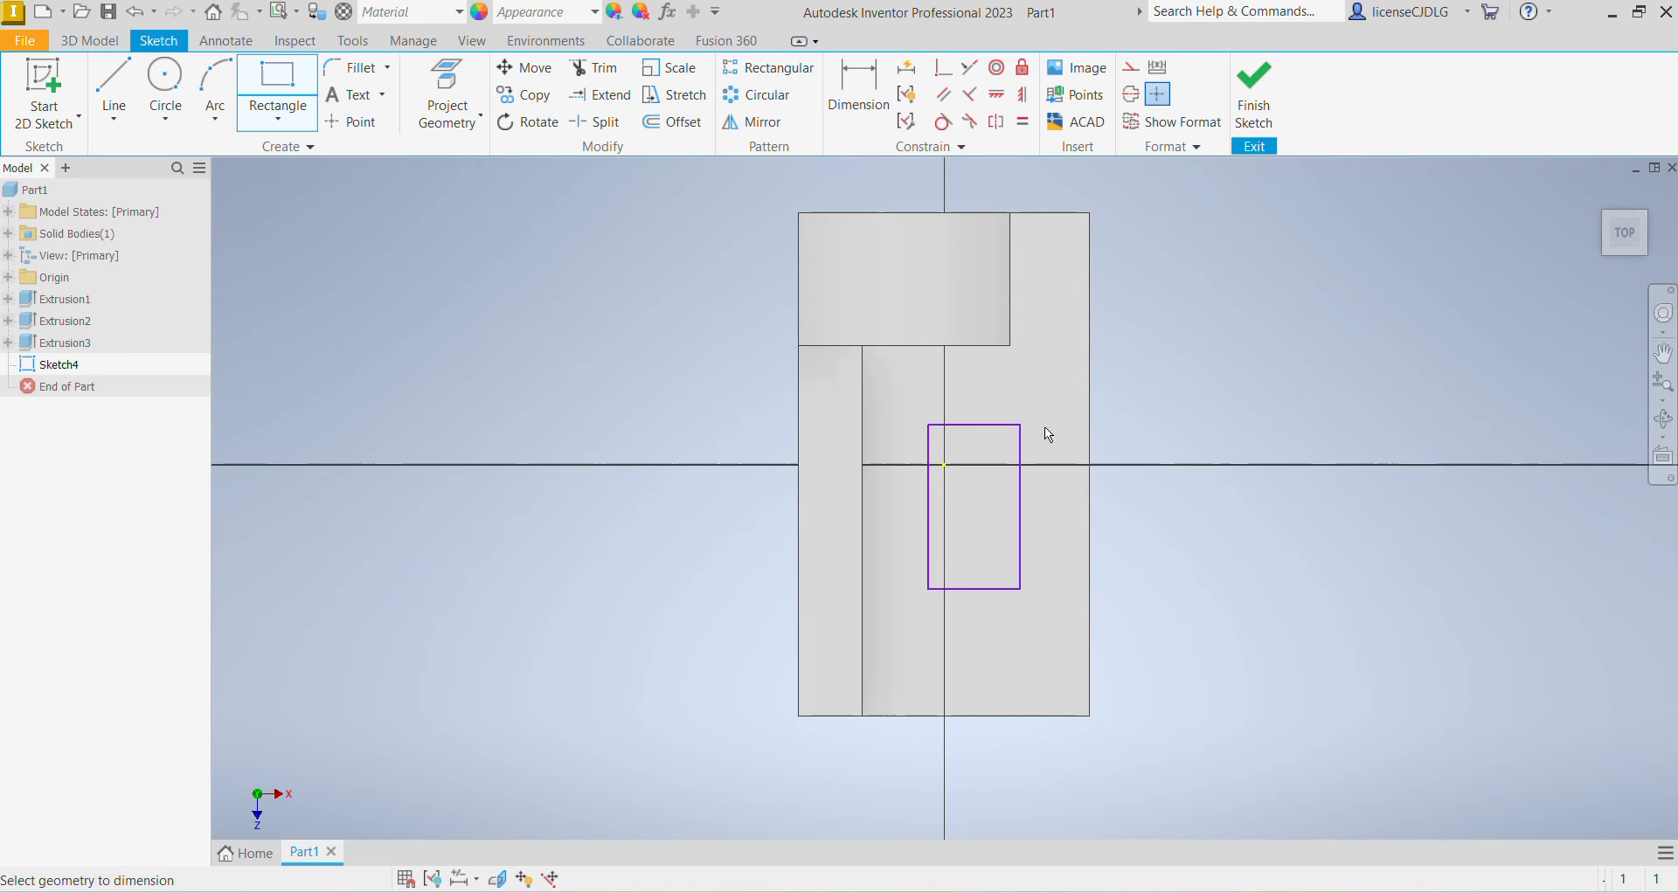
click(1030, 505)
click(1182, 509)
text(3)
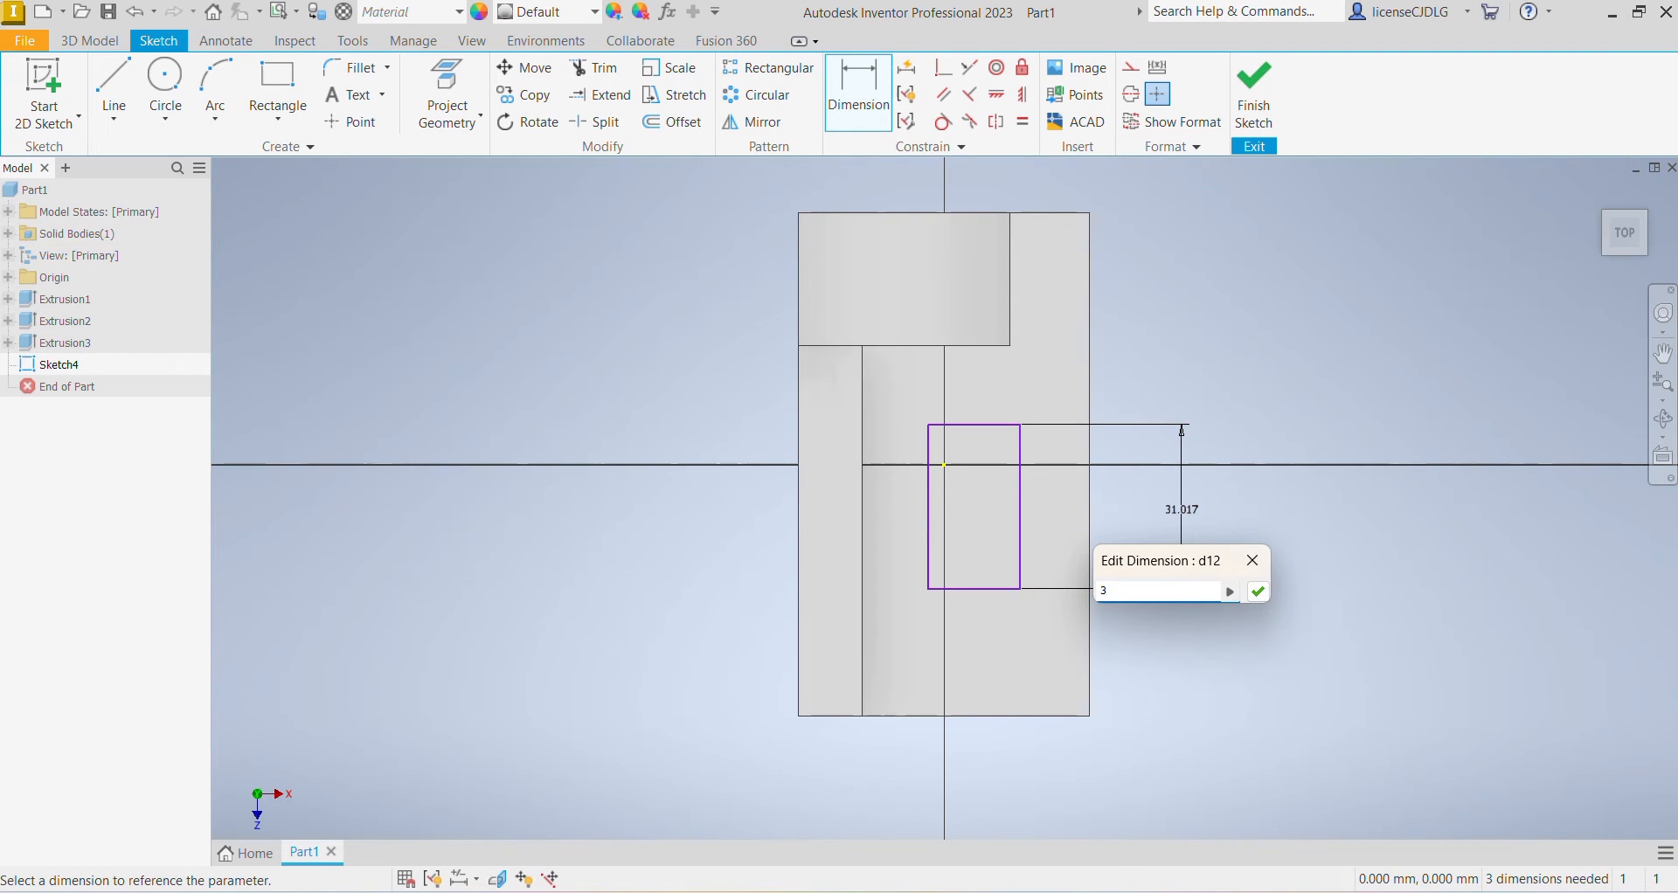
text(7)
key(Return)
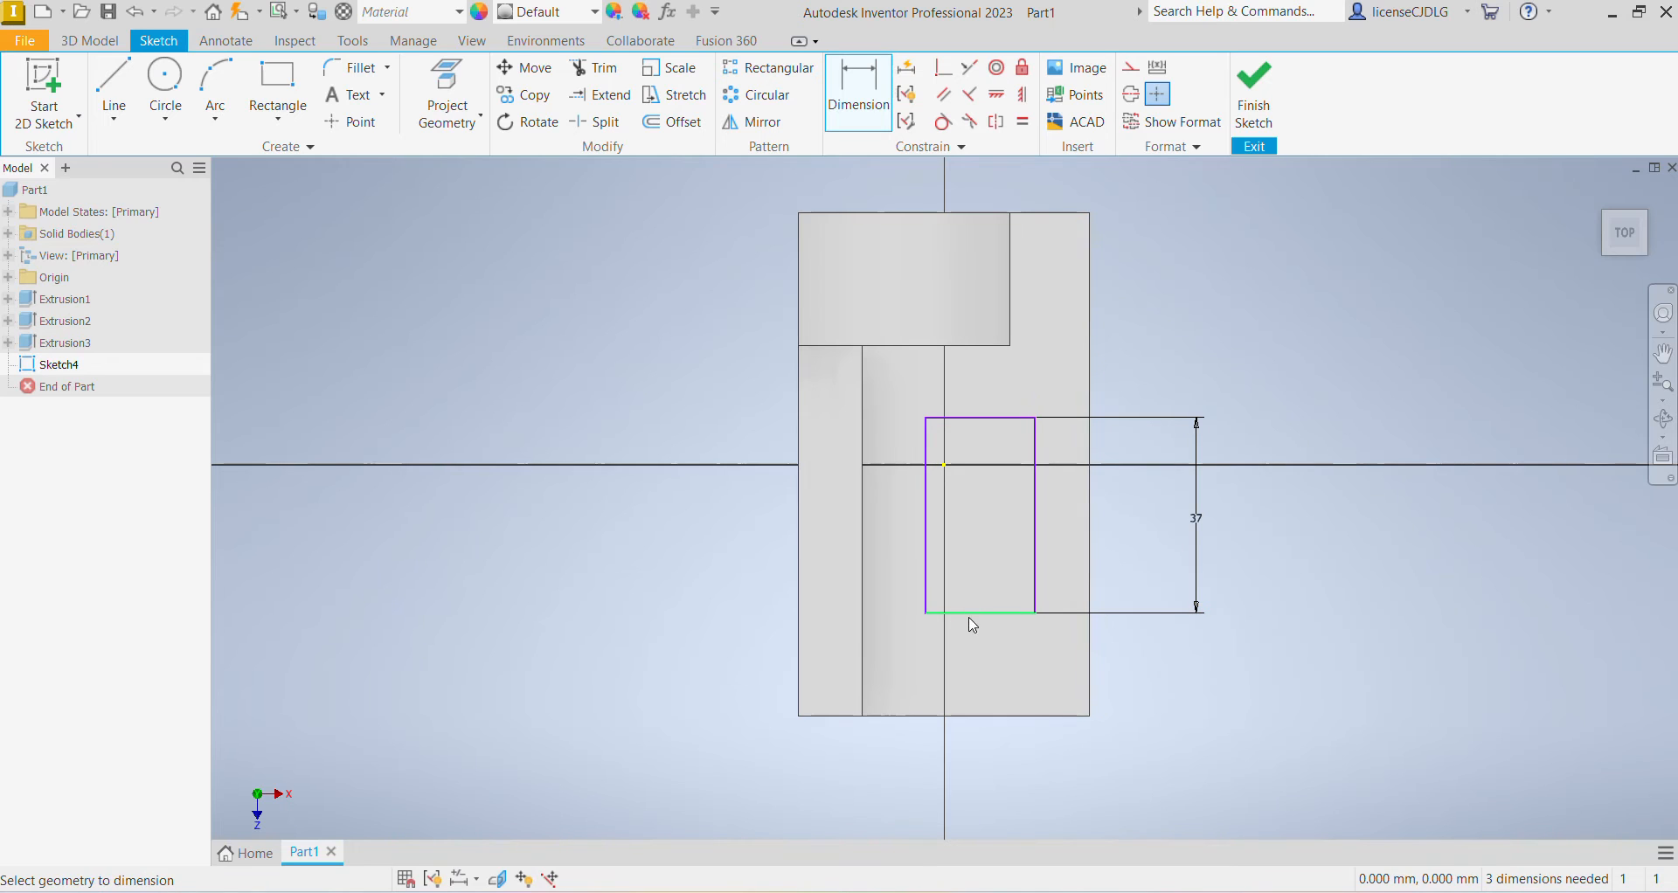
click(968, 614)
click(1203, 756)
text(20)
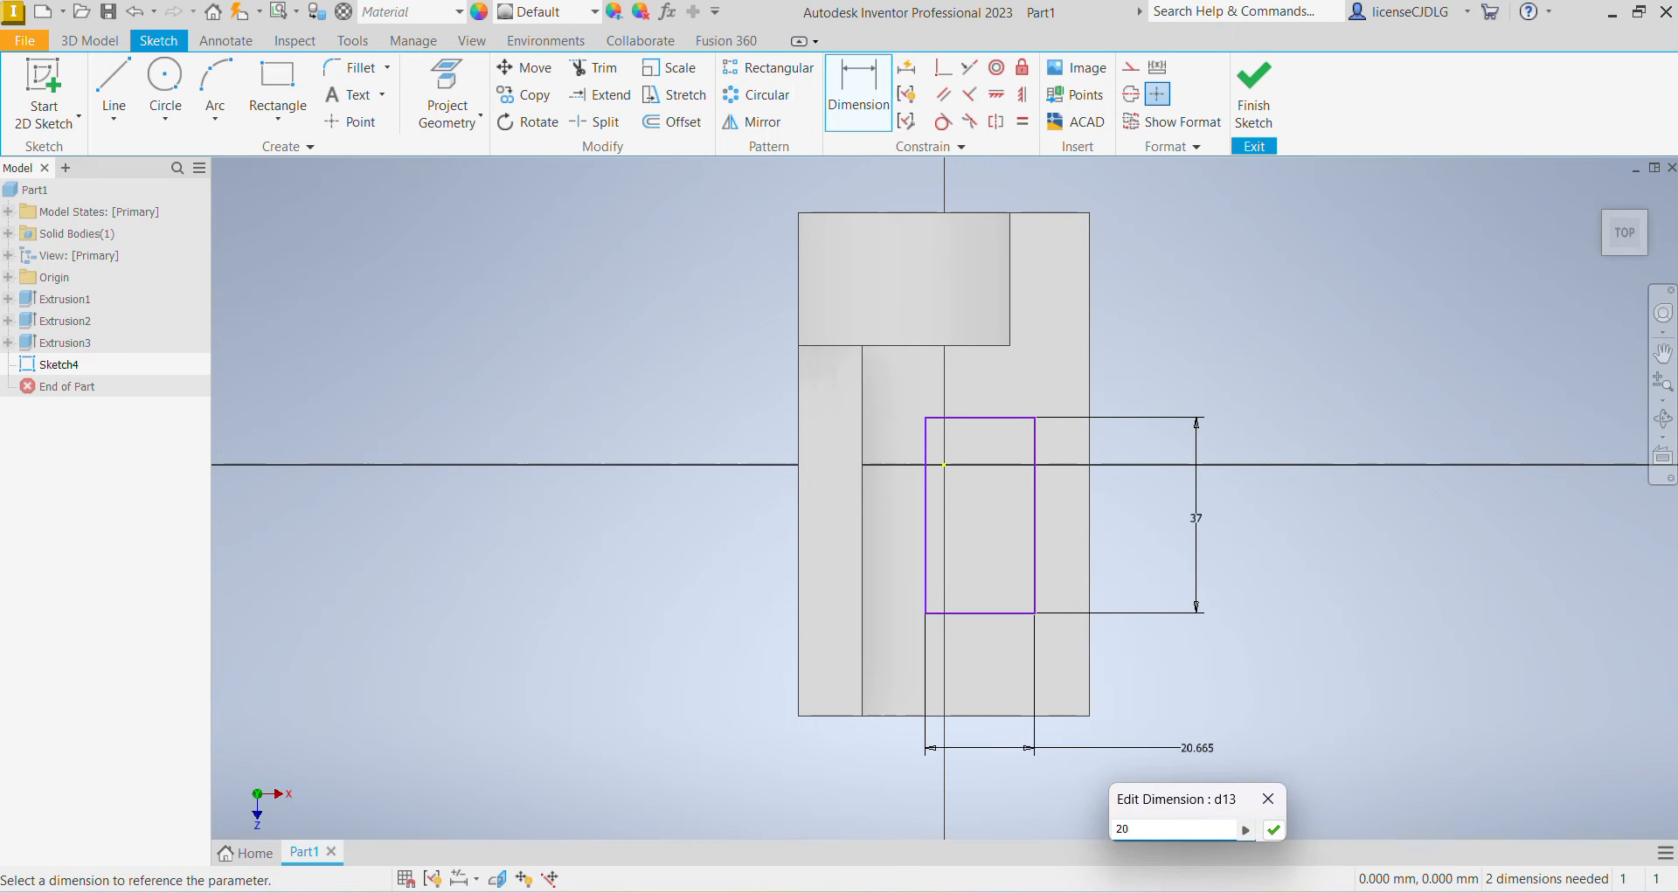
key(Return)
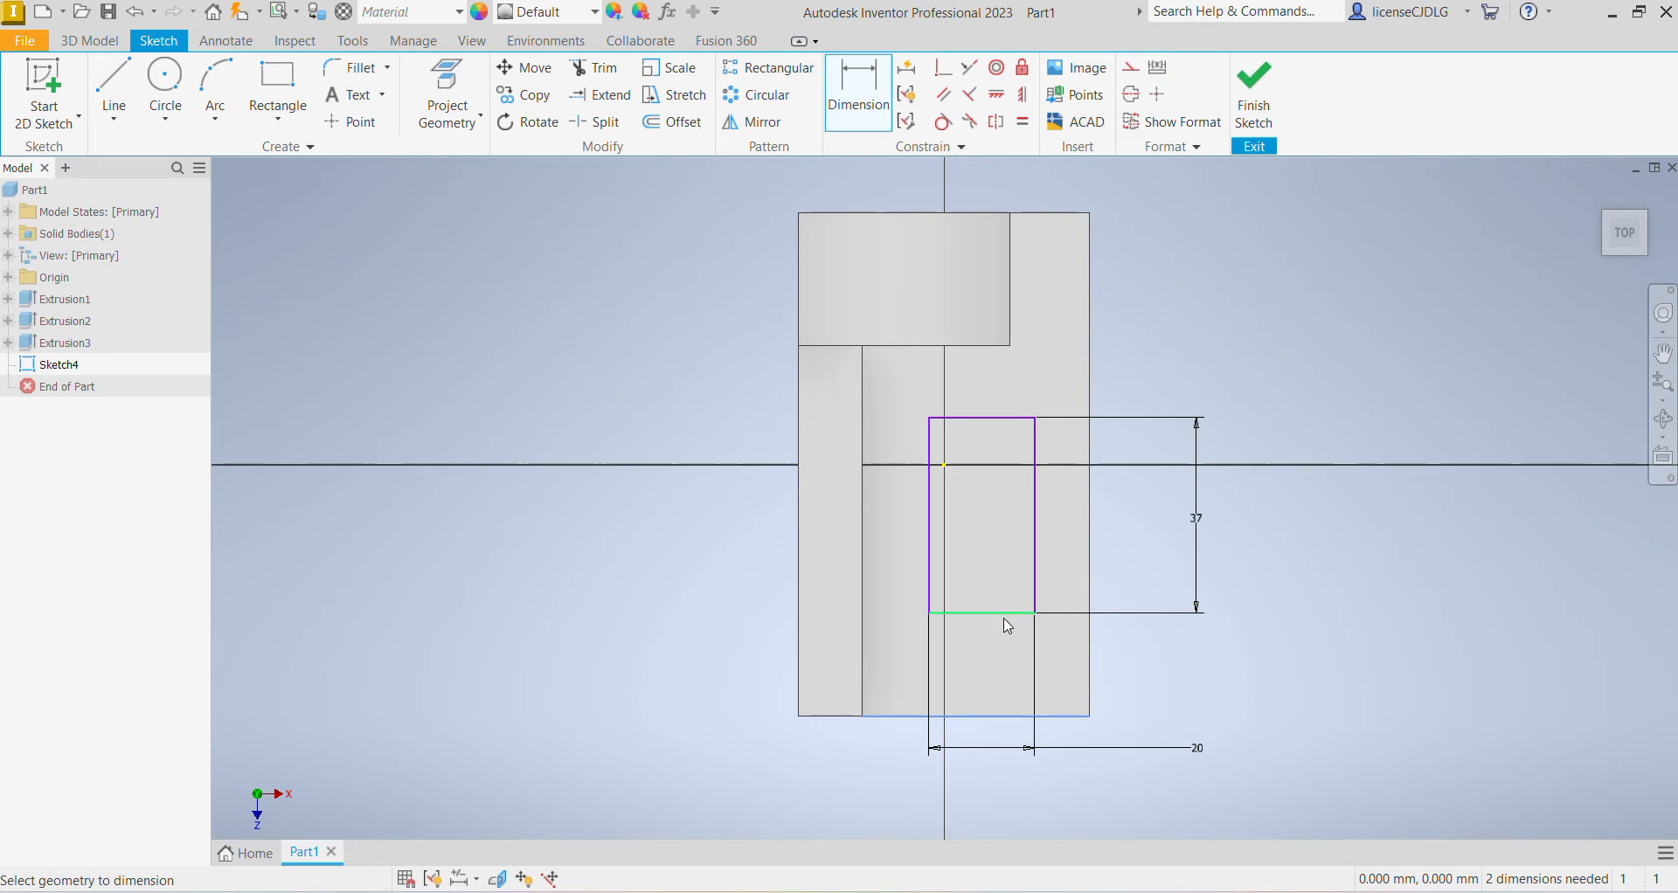
Place the rectangle's near short side 20 mm from the base plate's front edge, checking the reference drawing for the offset.
click(1008, 619)
click(1014, 716)
click(1196, 673)
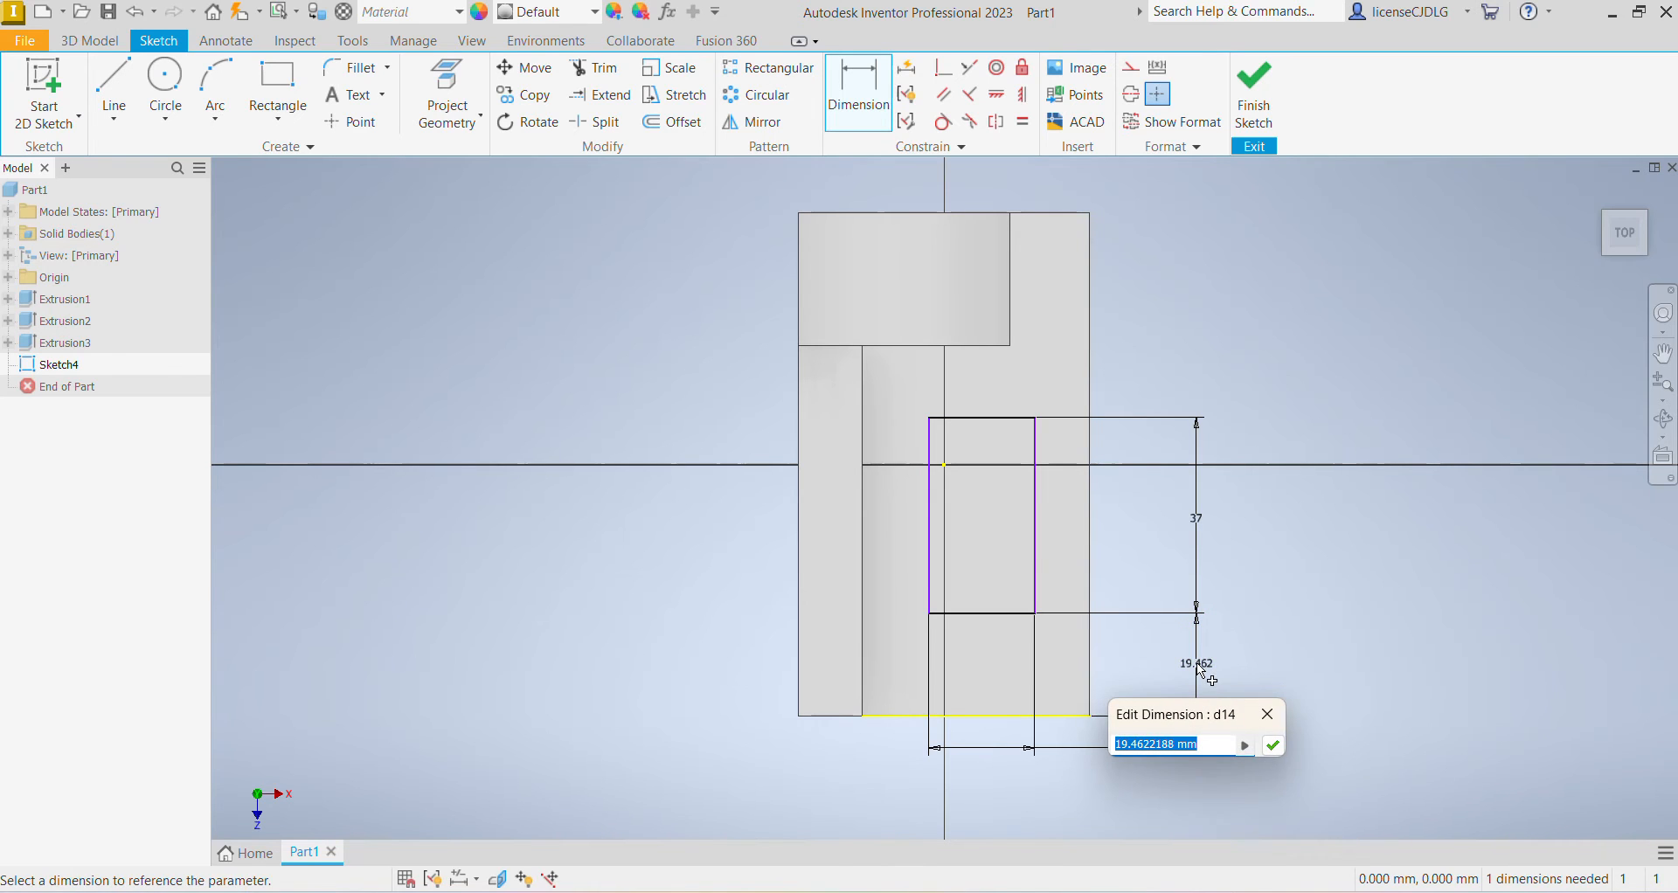
key(alt+Tab)
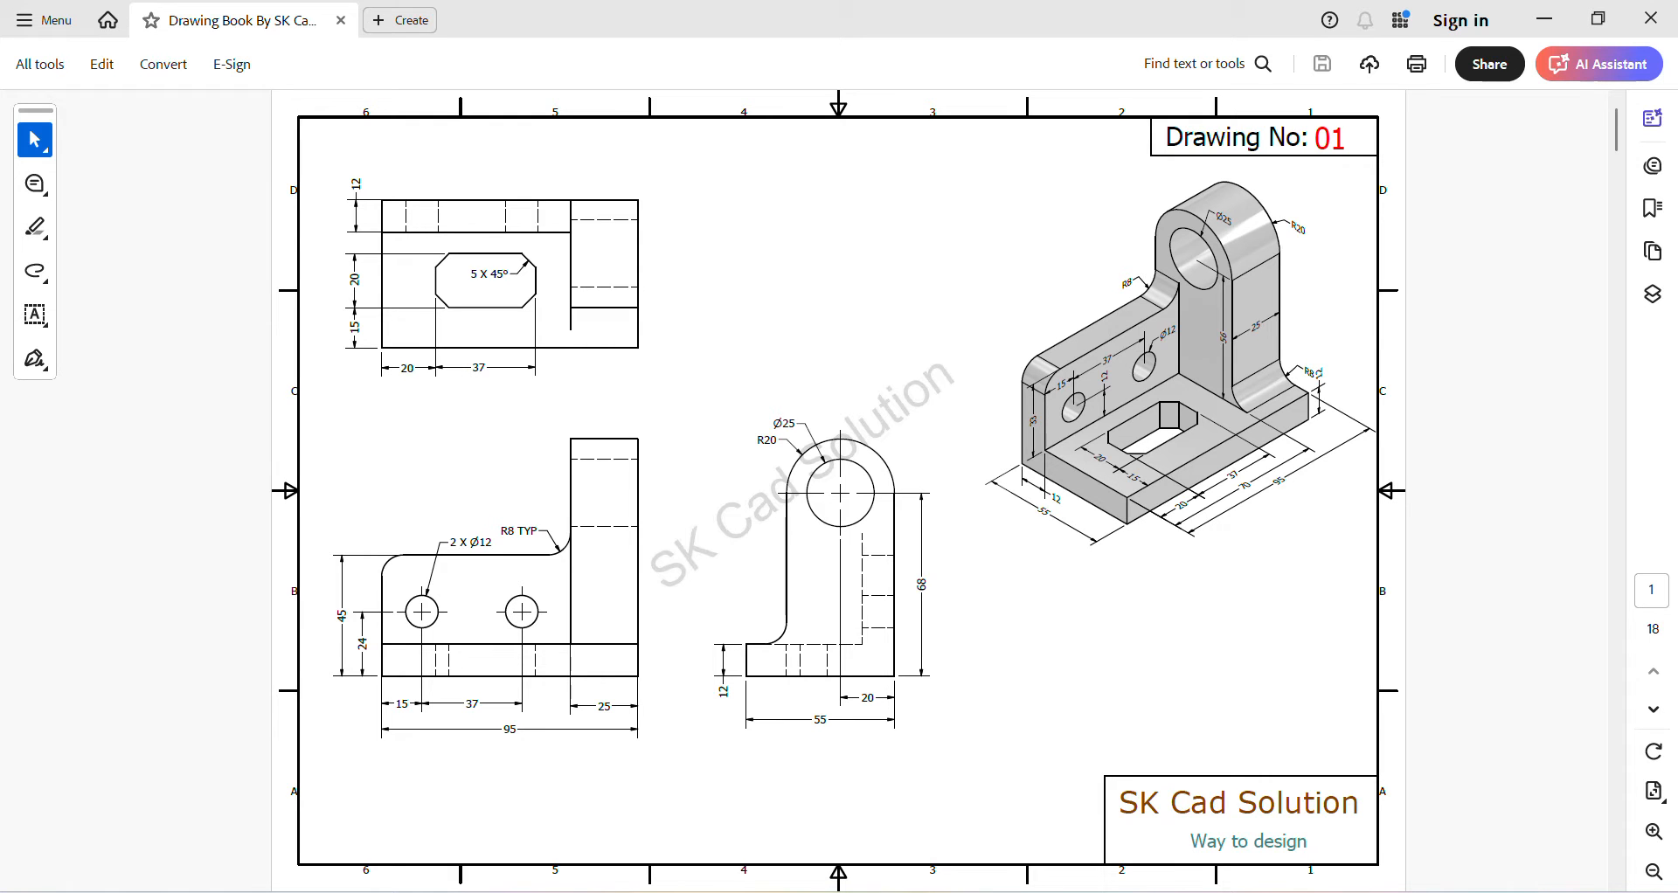
key(alt+Tab)
text(2)
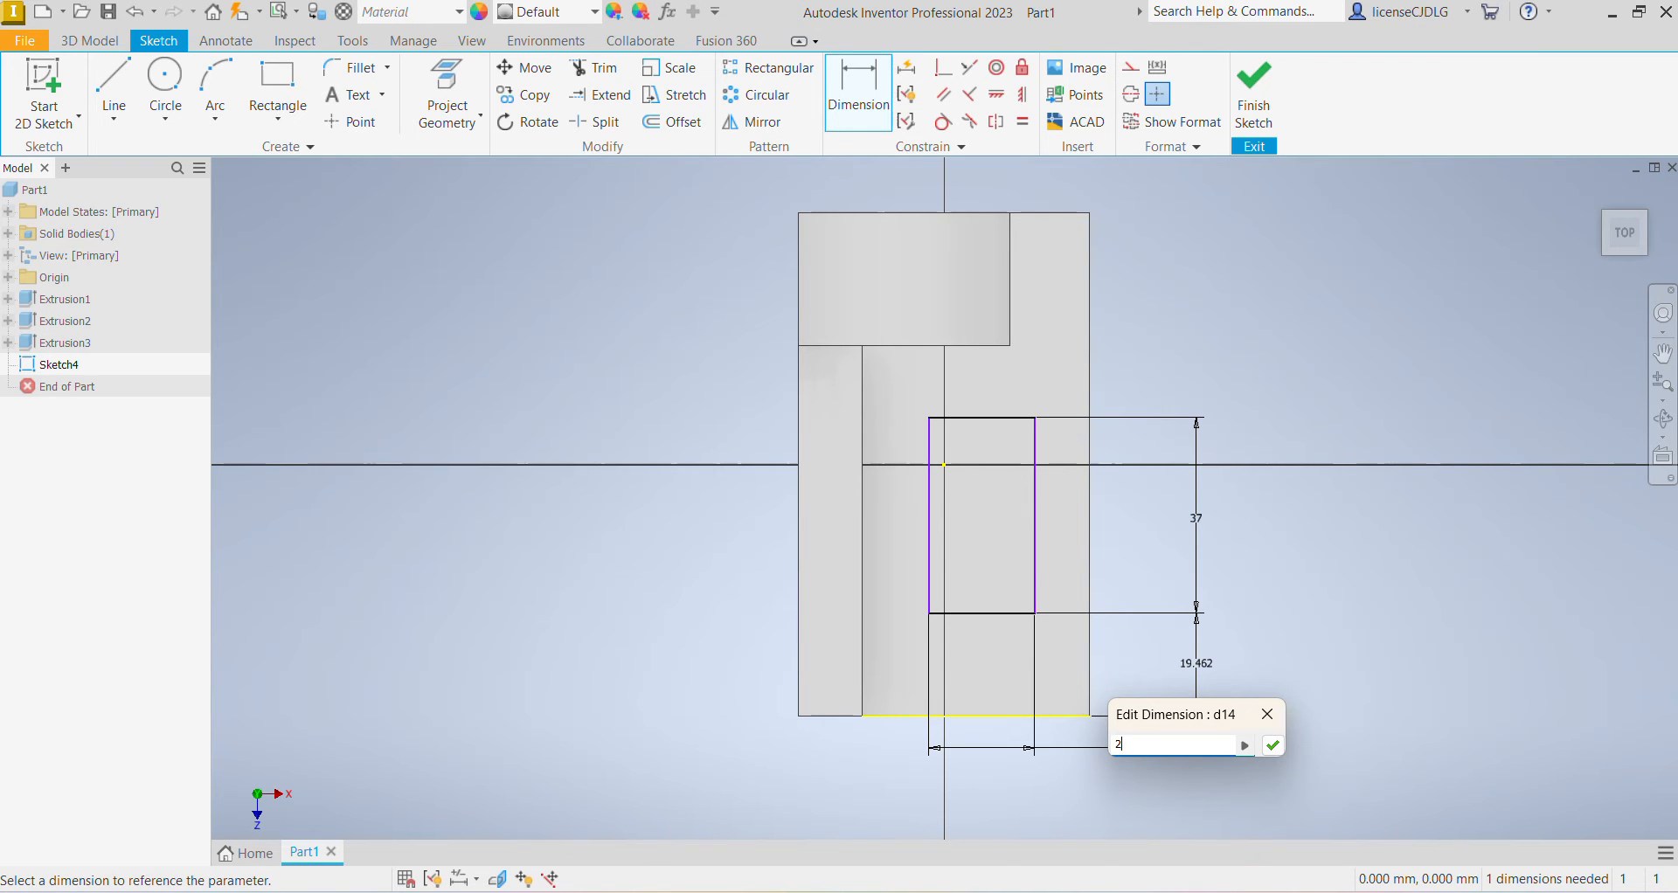
key(Return)
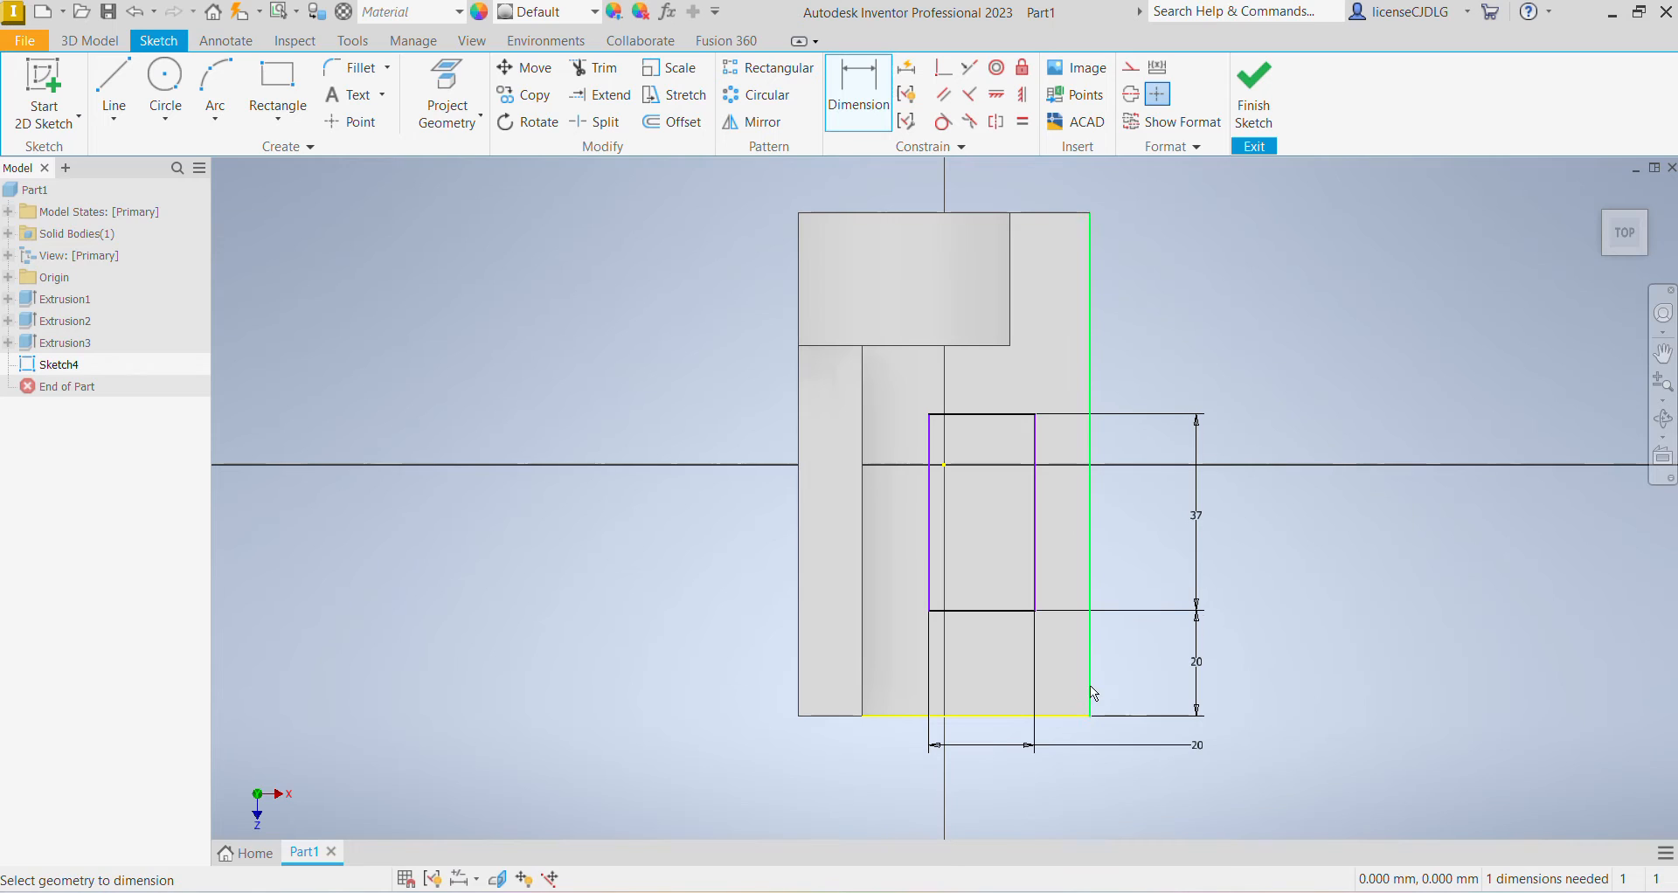
Set the distance between the rectangle's long side and the base plate's outer long edge to 15 mm.
click(1038, 580)
click(1152, 670)
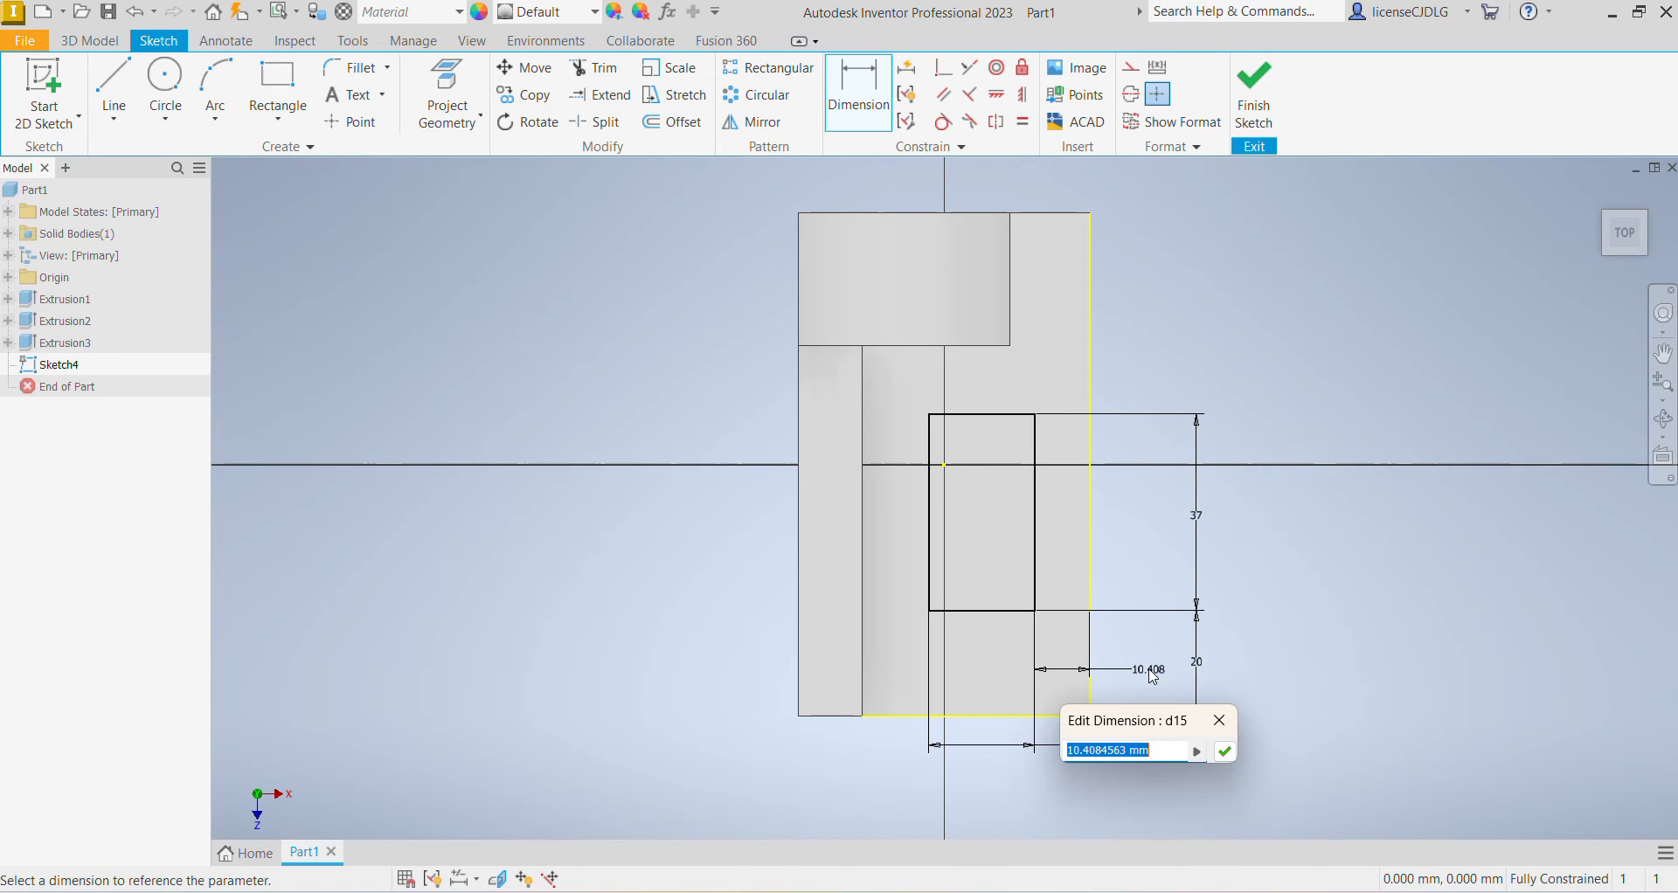
text(15)
key(Return)
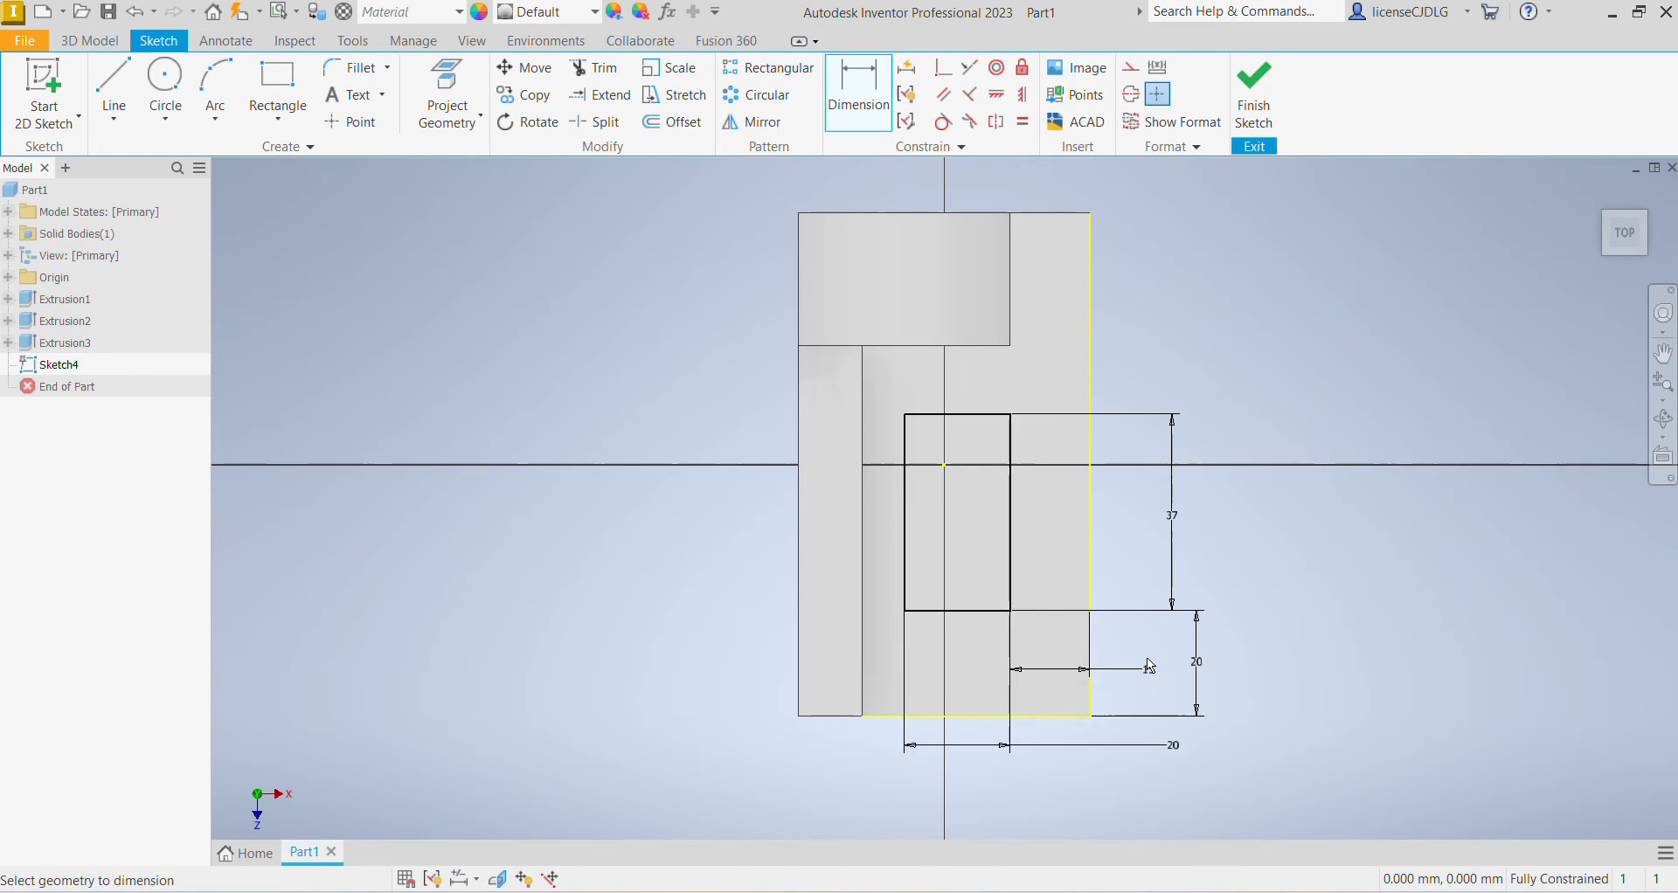
Finish the sketch and cut the 37 by 20 mm rectangle downward through all of the base plate.
click(1254, 92)
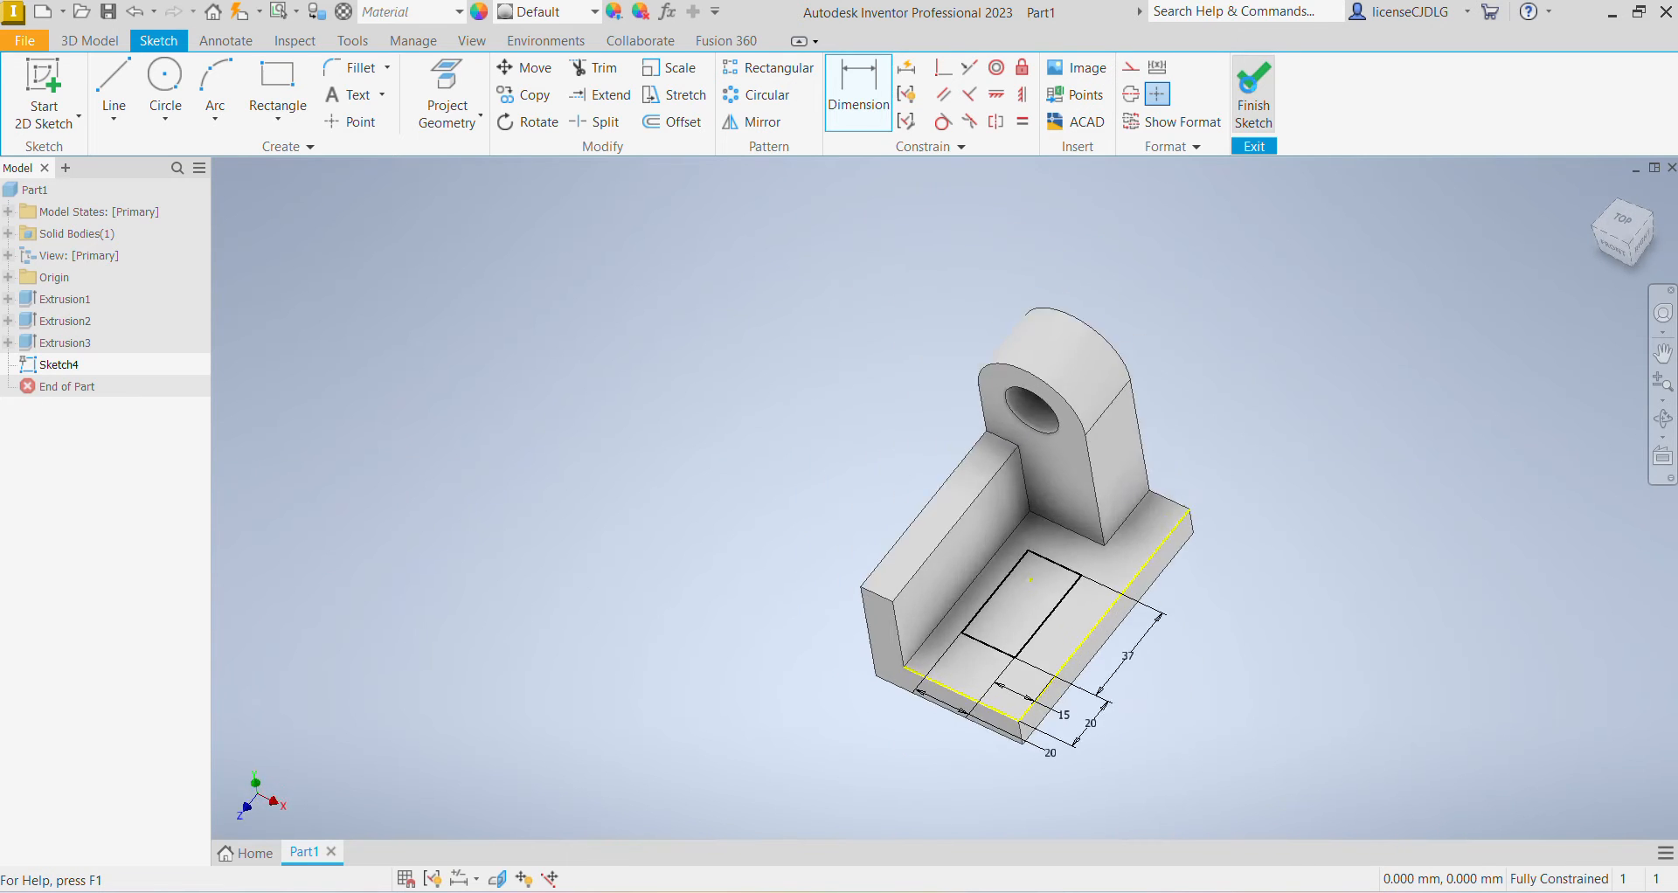
click(115, 87)
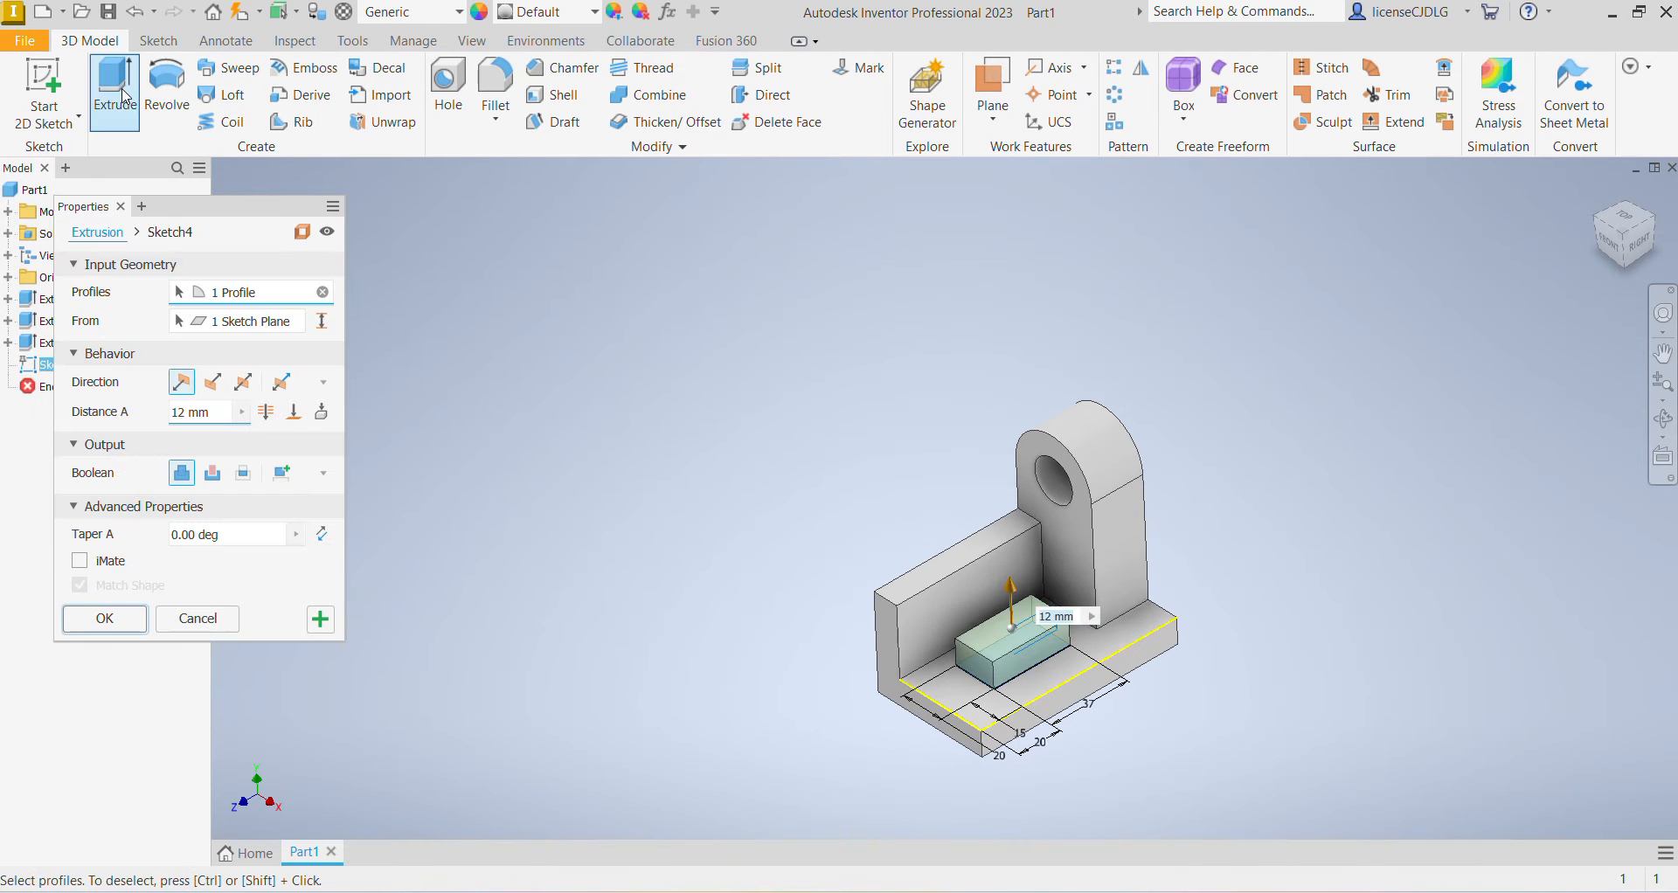
click(214, 383)
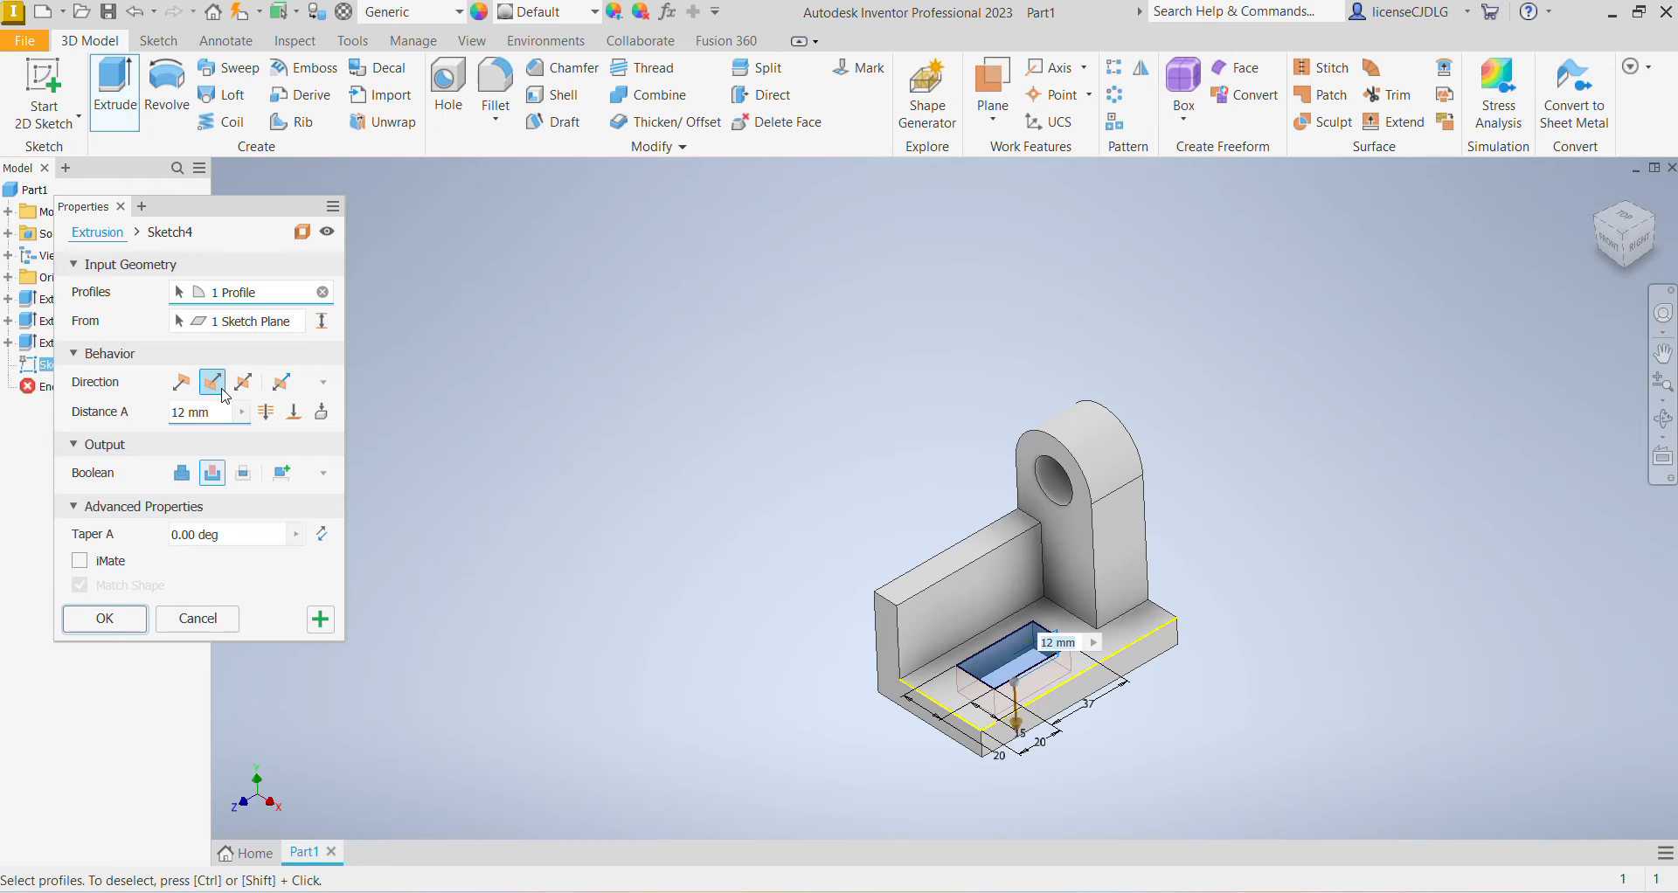
click(264, 416)
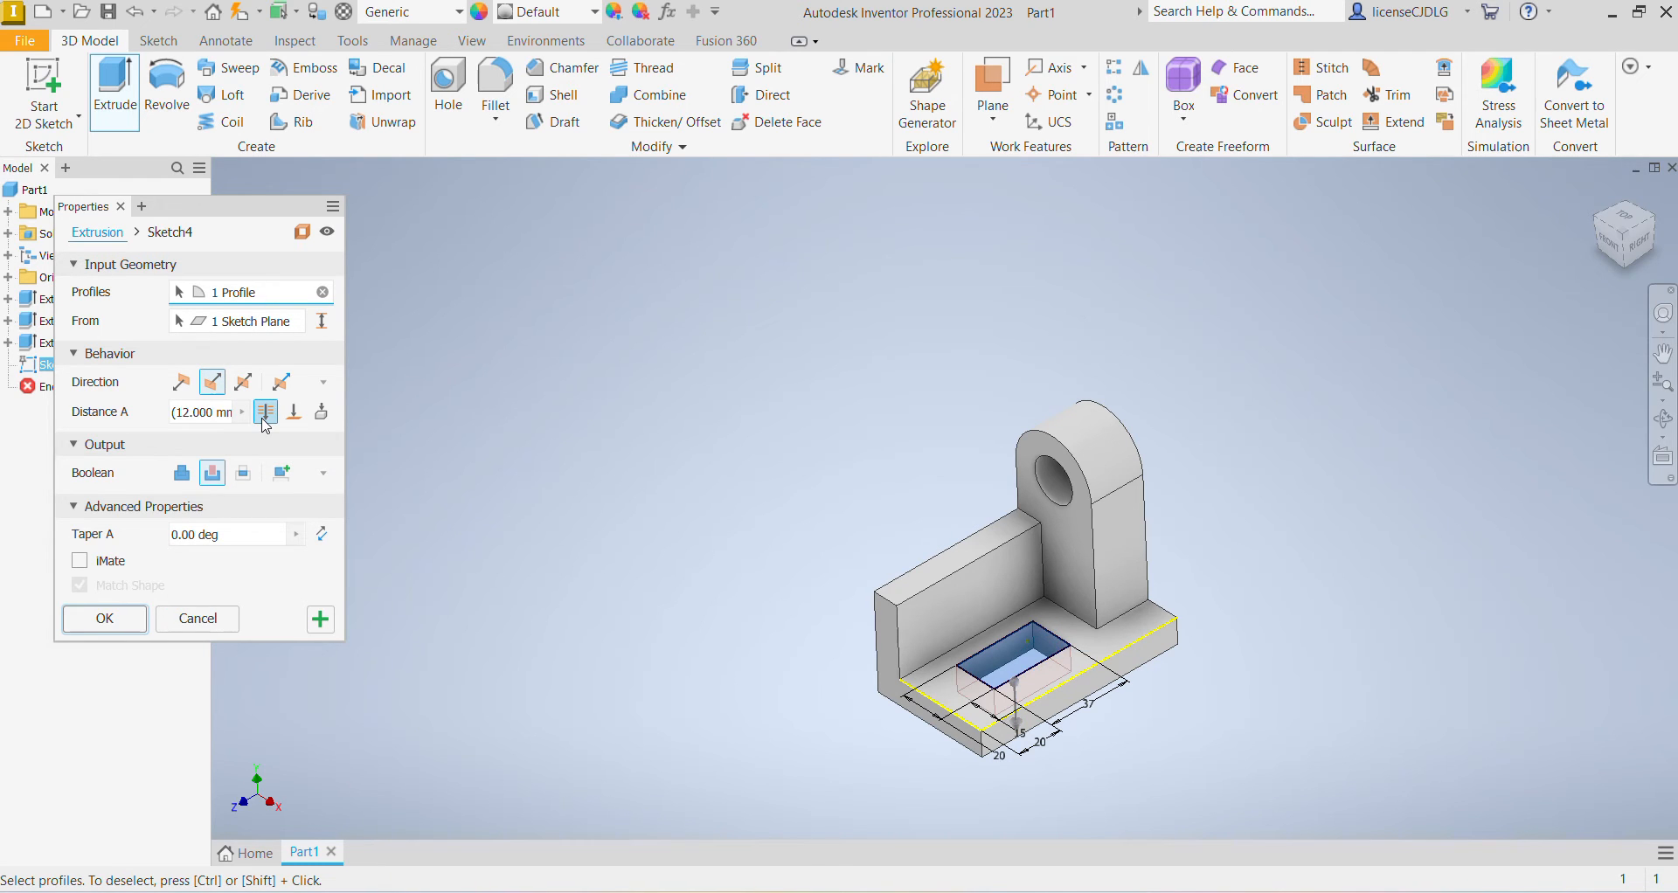
click(124, 623)
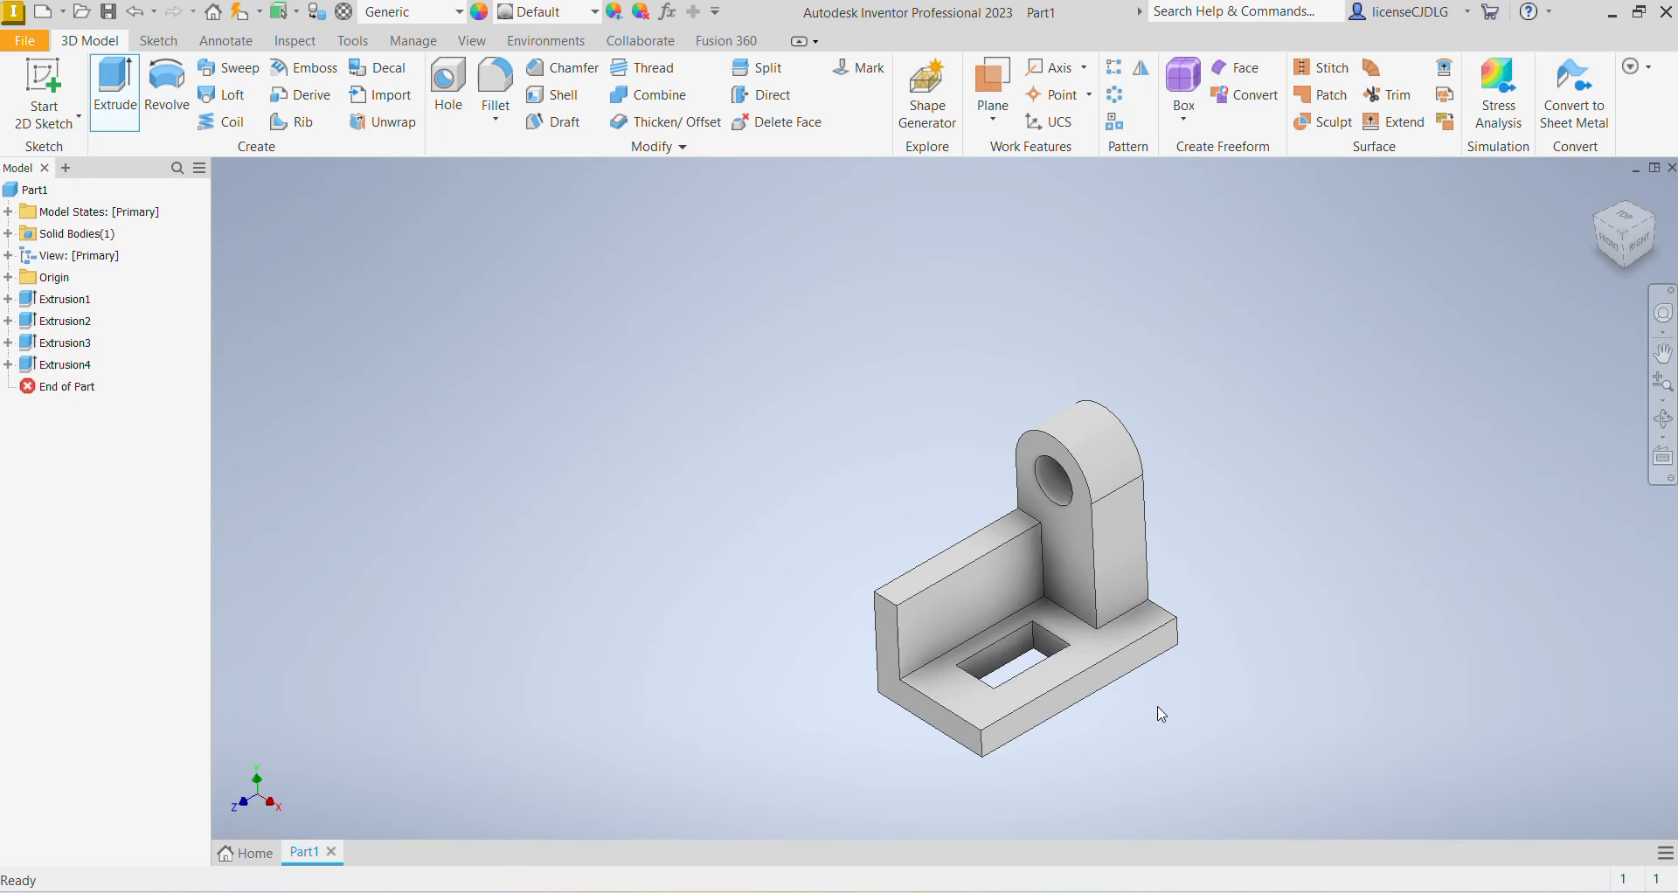
Start a chamfer for the base slot's corners and set its distance to 5 mm.
scroll(1165, 623, up, 8)
scroll(1165, 622, down, 8)
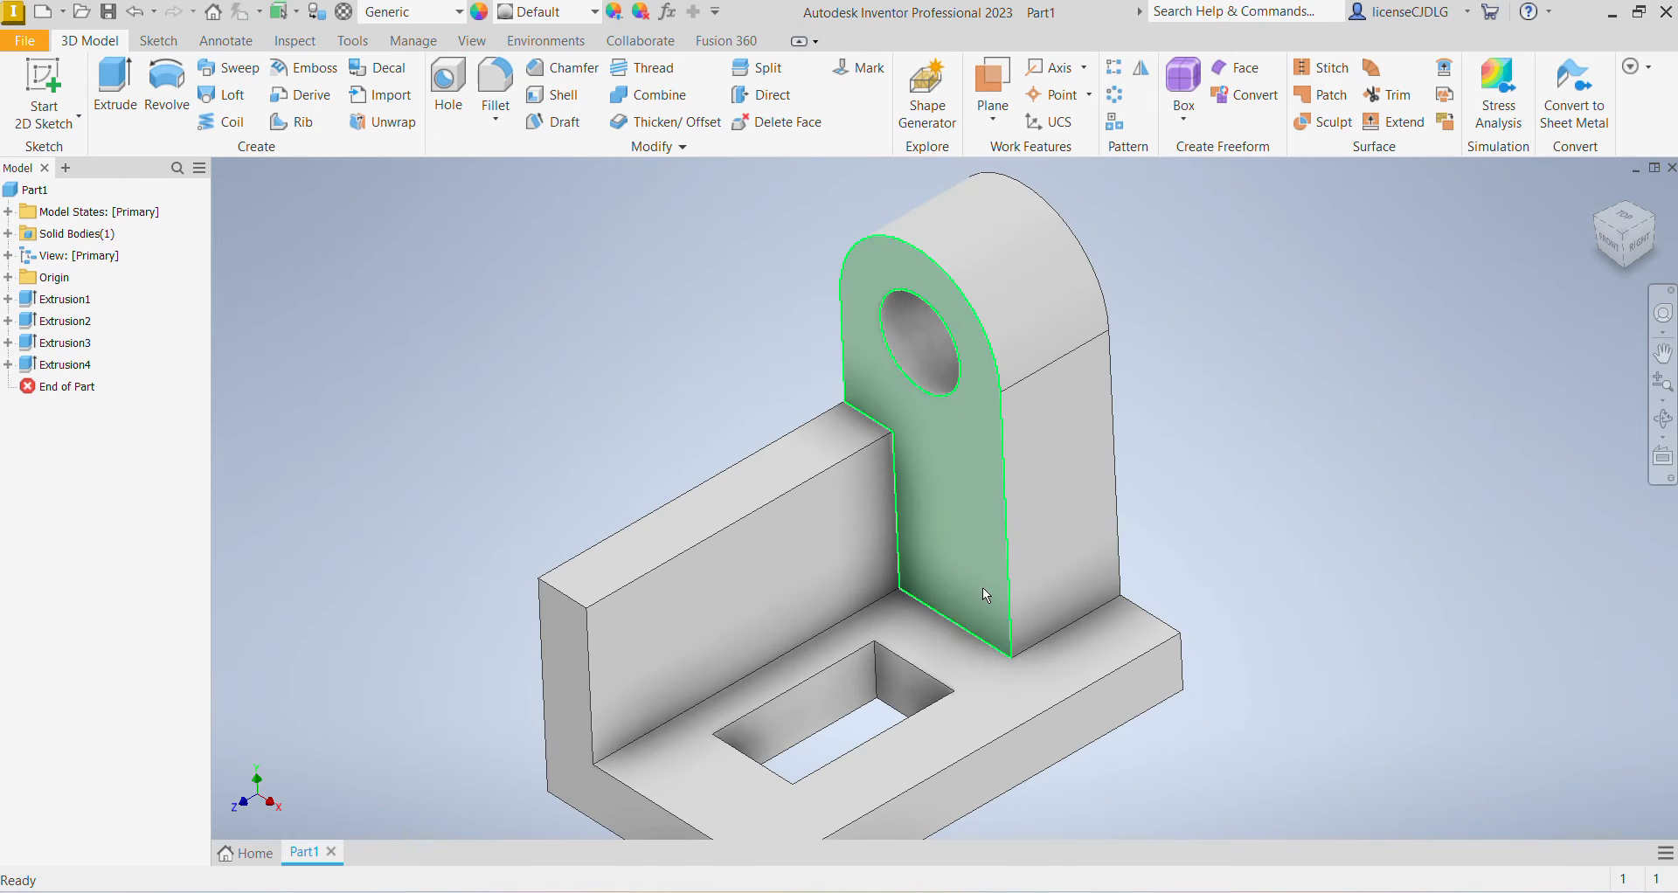
click(496, 118)
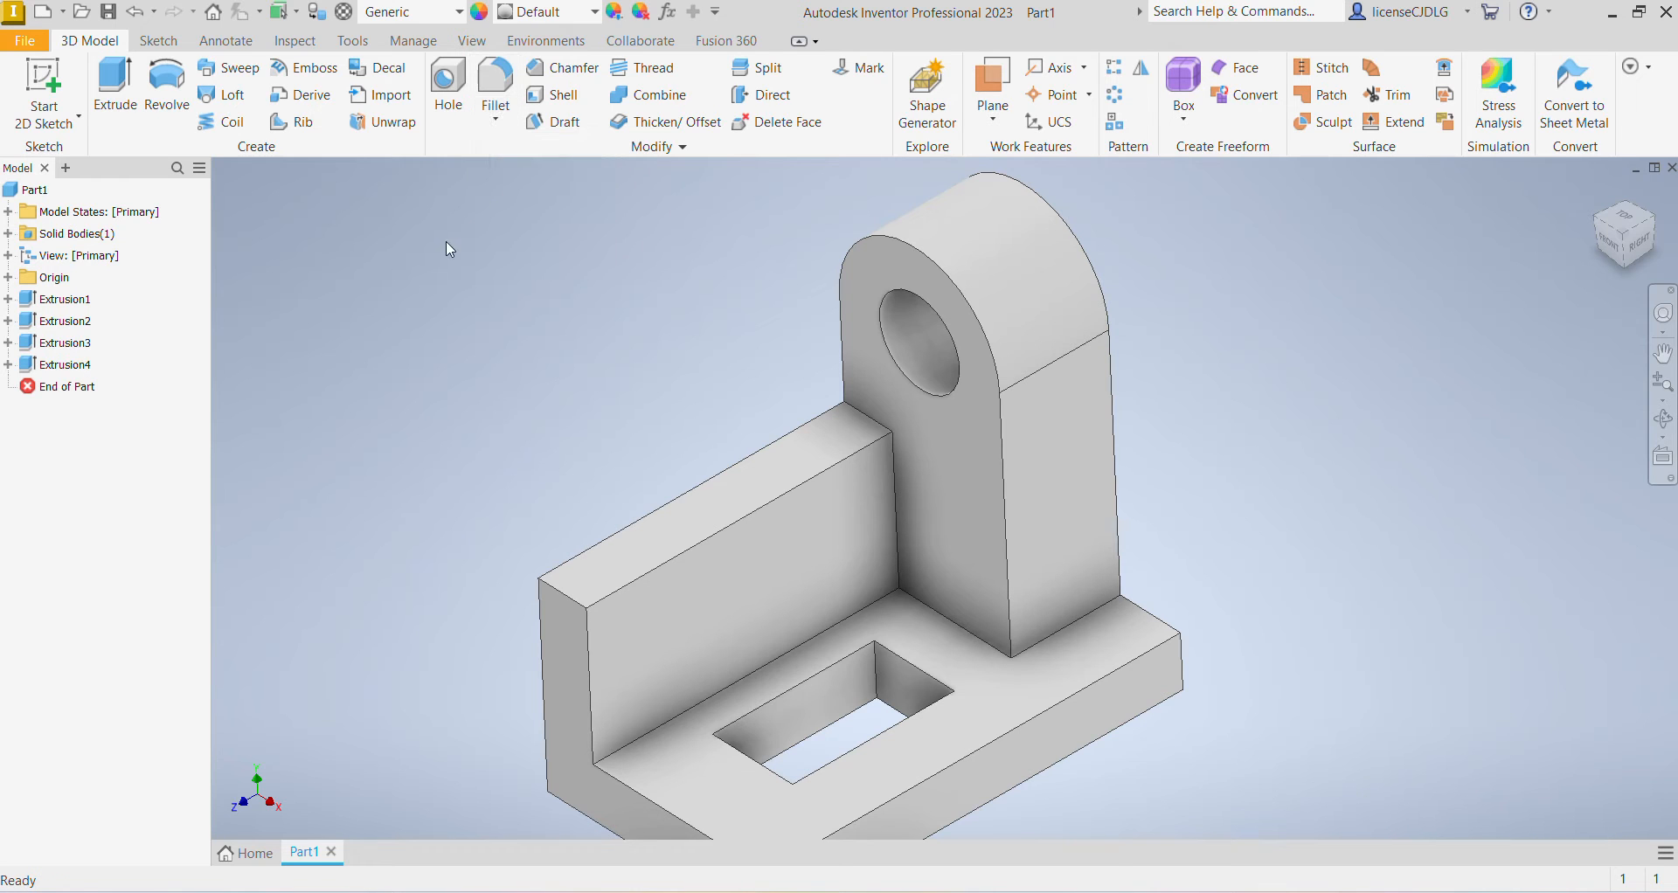
click(551, 83)
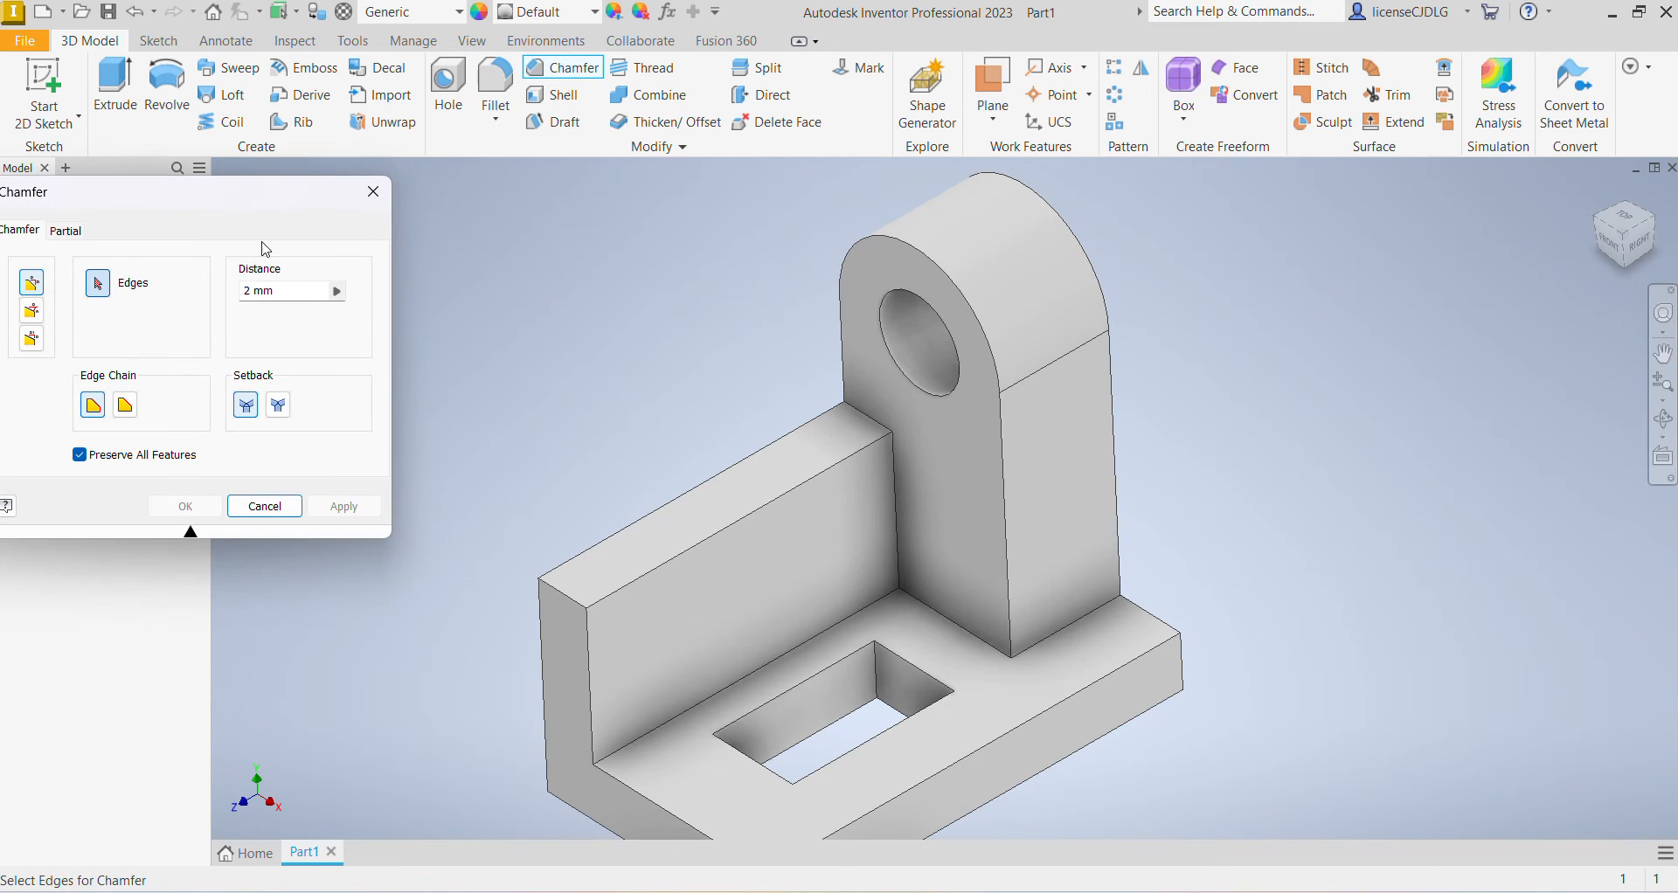
click(293, 290)
text(5)
Try a distance-and-angle chamfer of 5 mm at 45 degrees on an inner corner of the base slot.
click(31, 311)
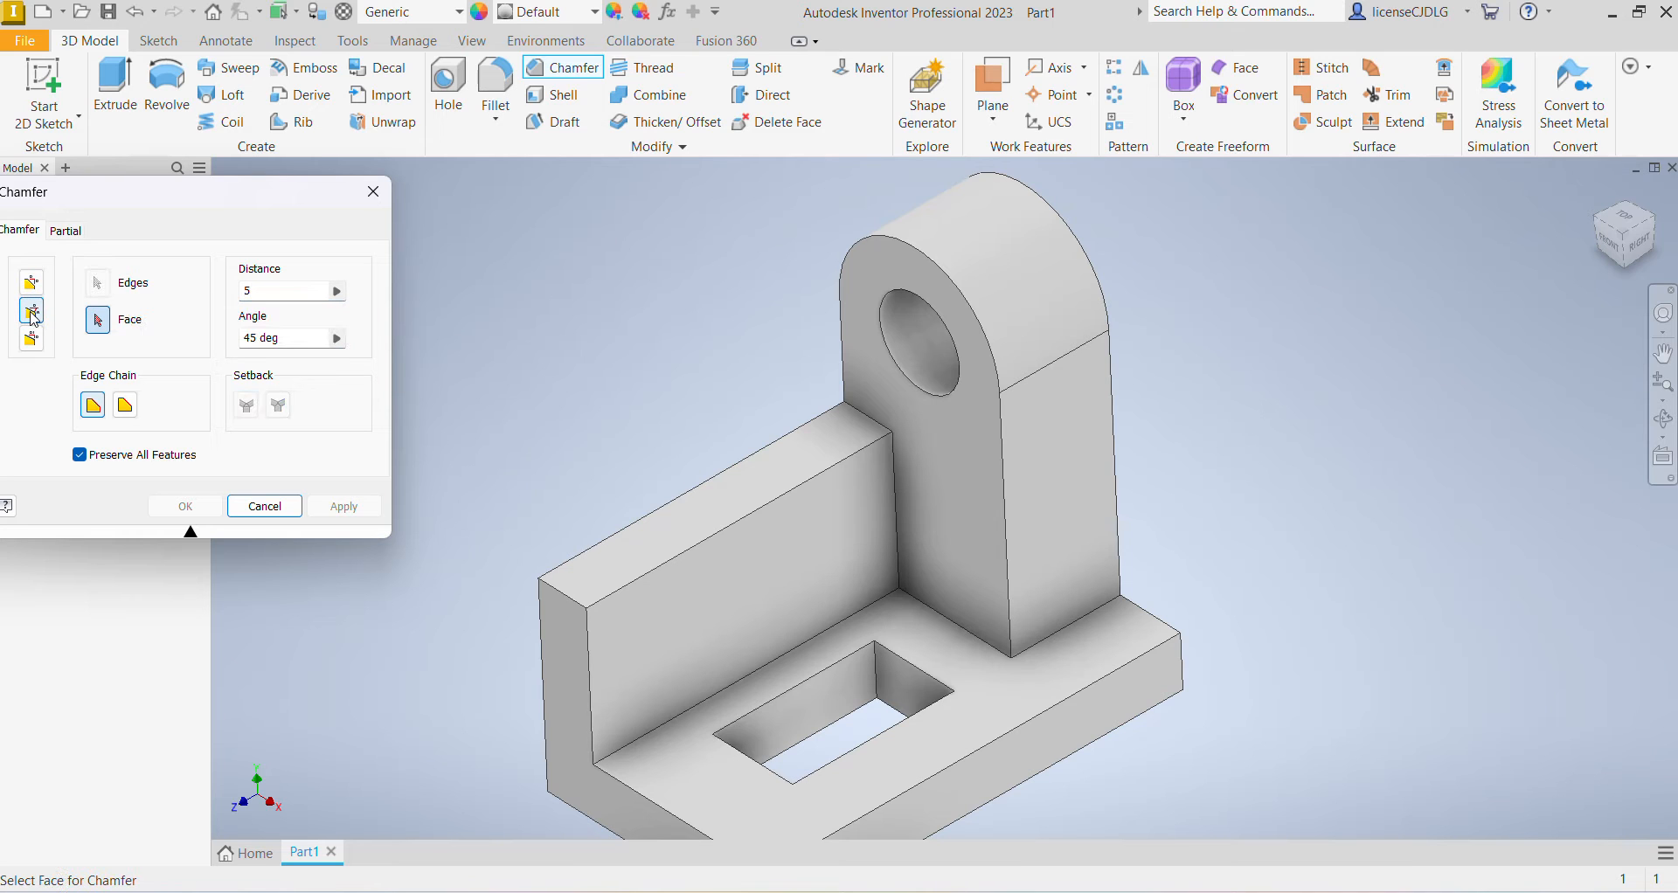
scroll(837, 647, up, 4)
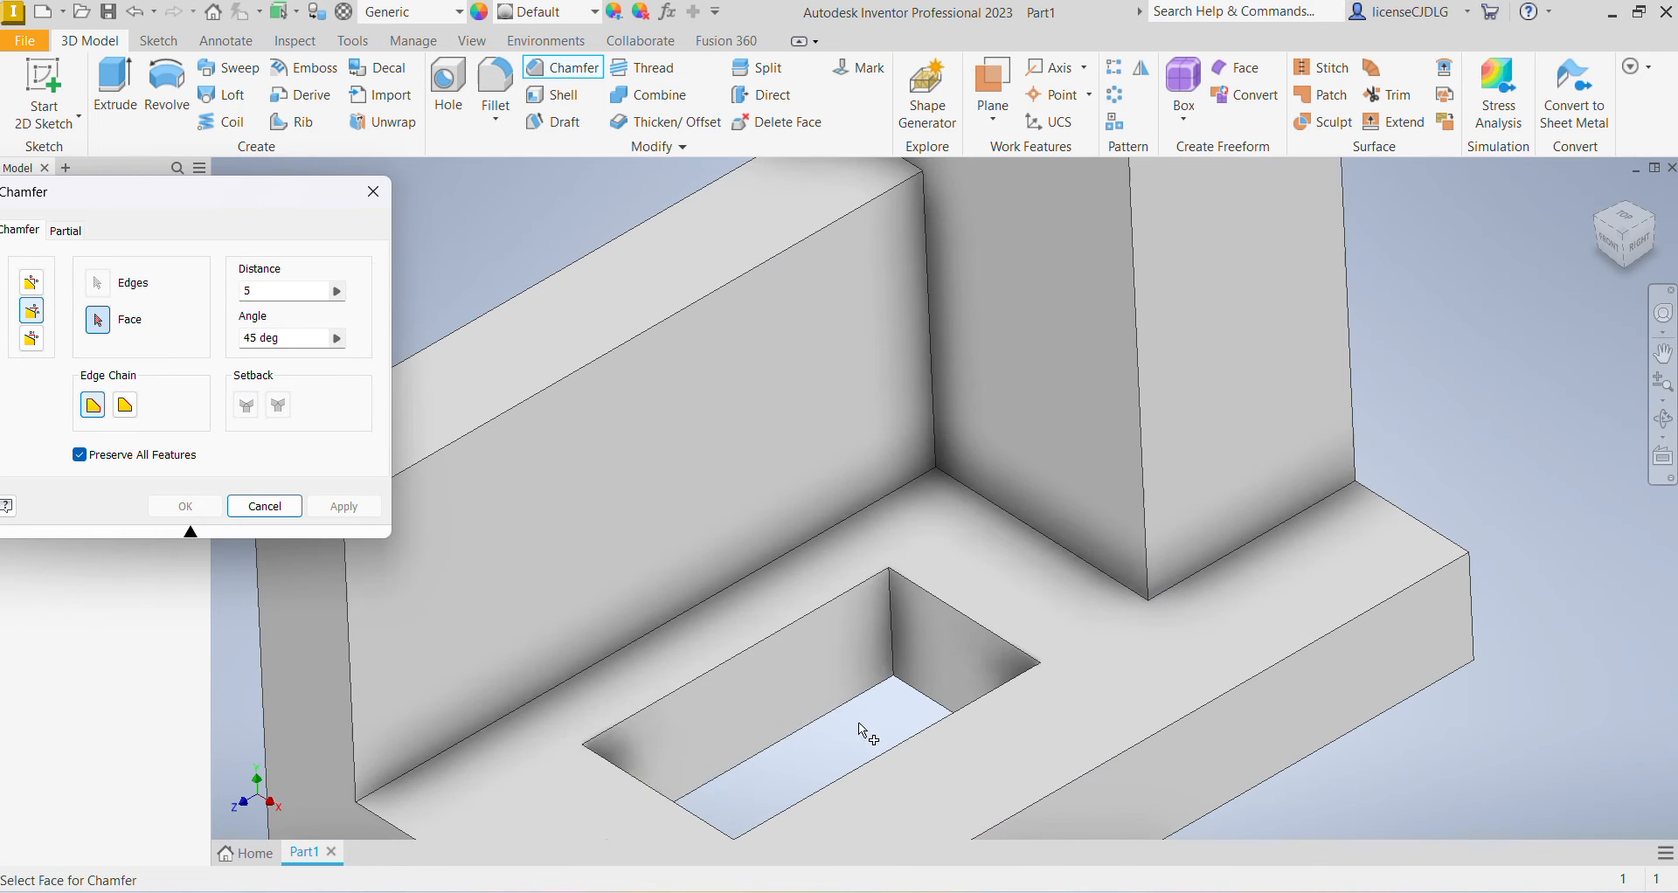
click(894, 642)
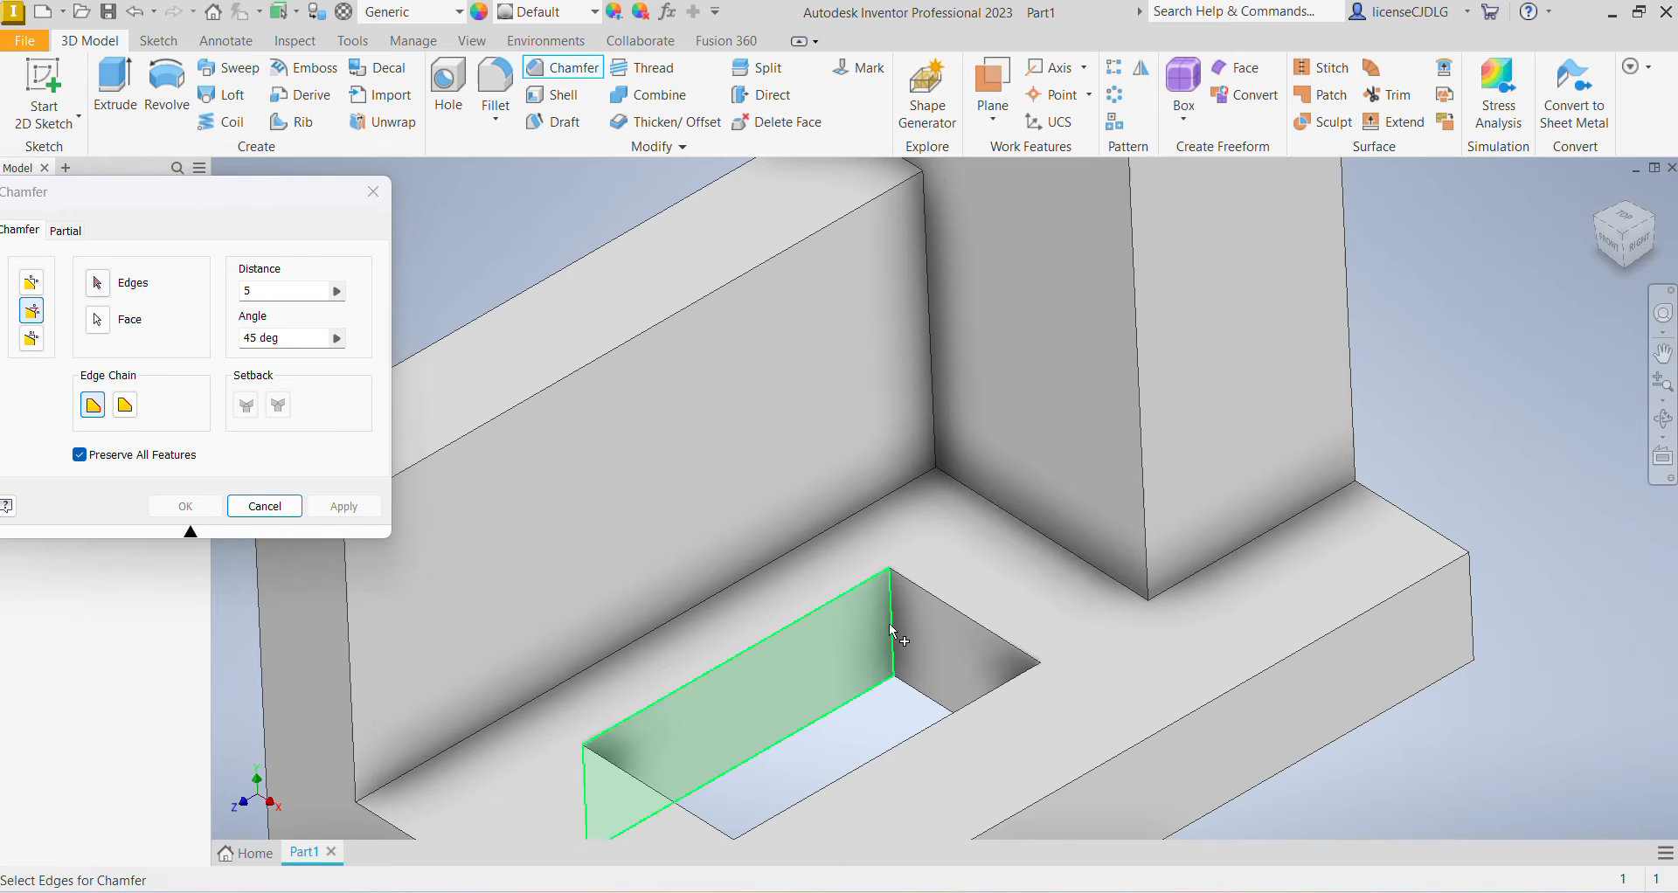
click(895, 627)
scroll(944, 650, down, 3)
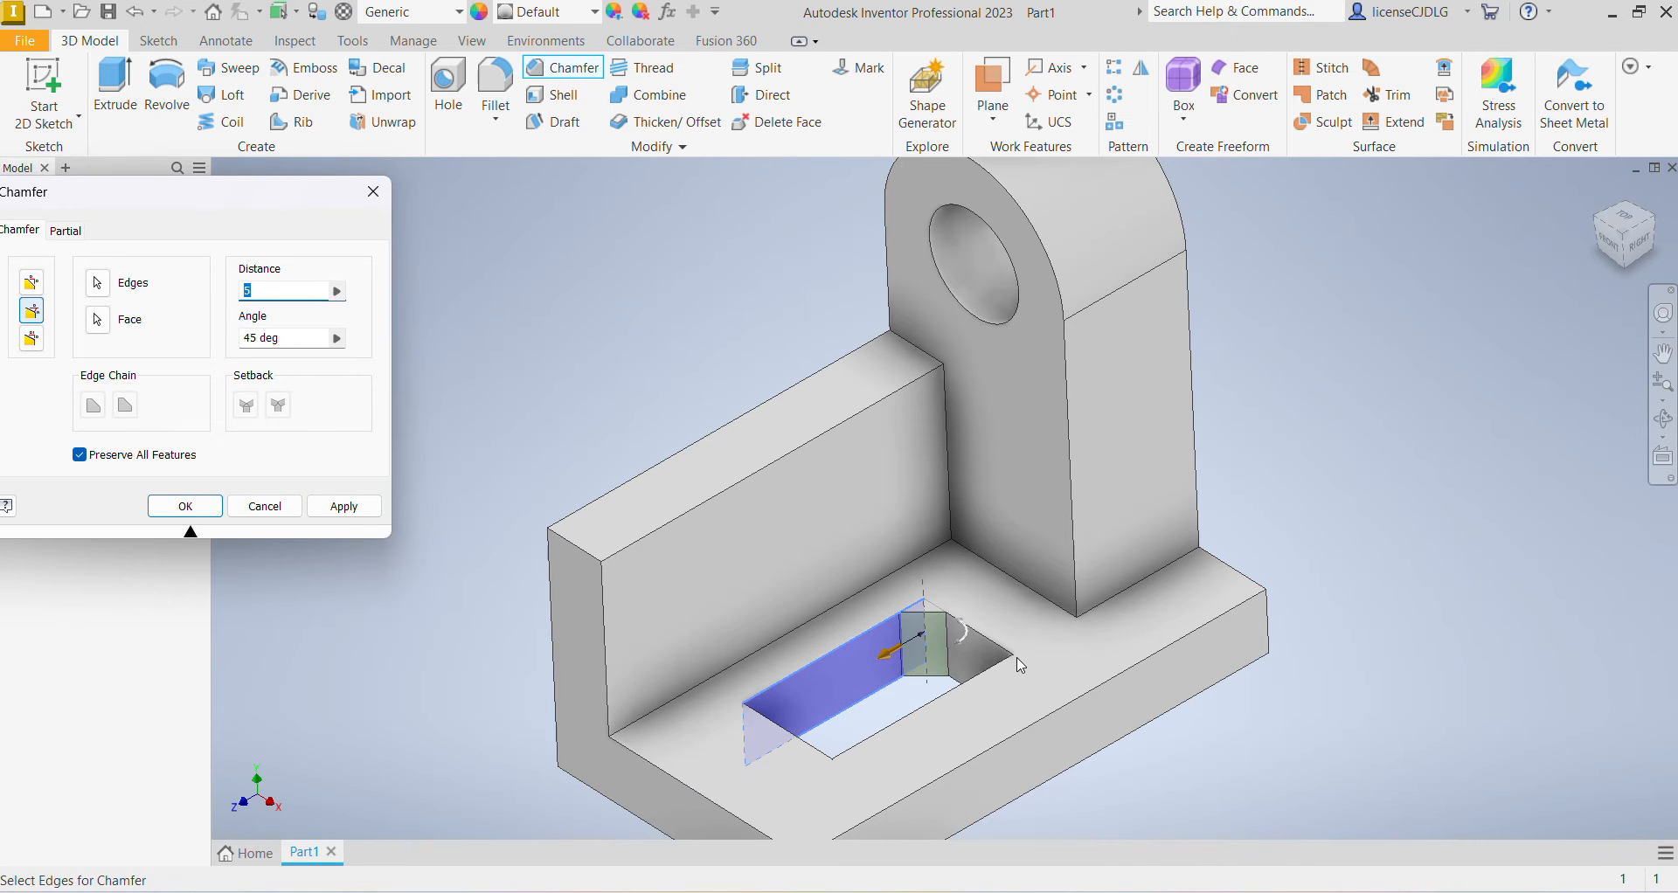
shift+middle_drag(1019, 730, 1016, 636)
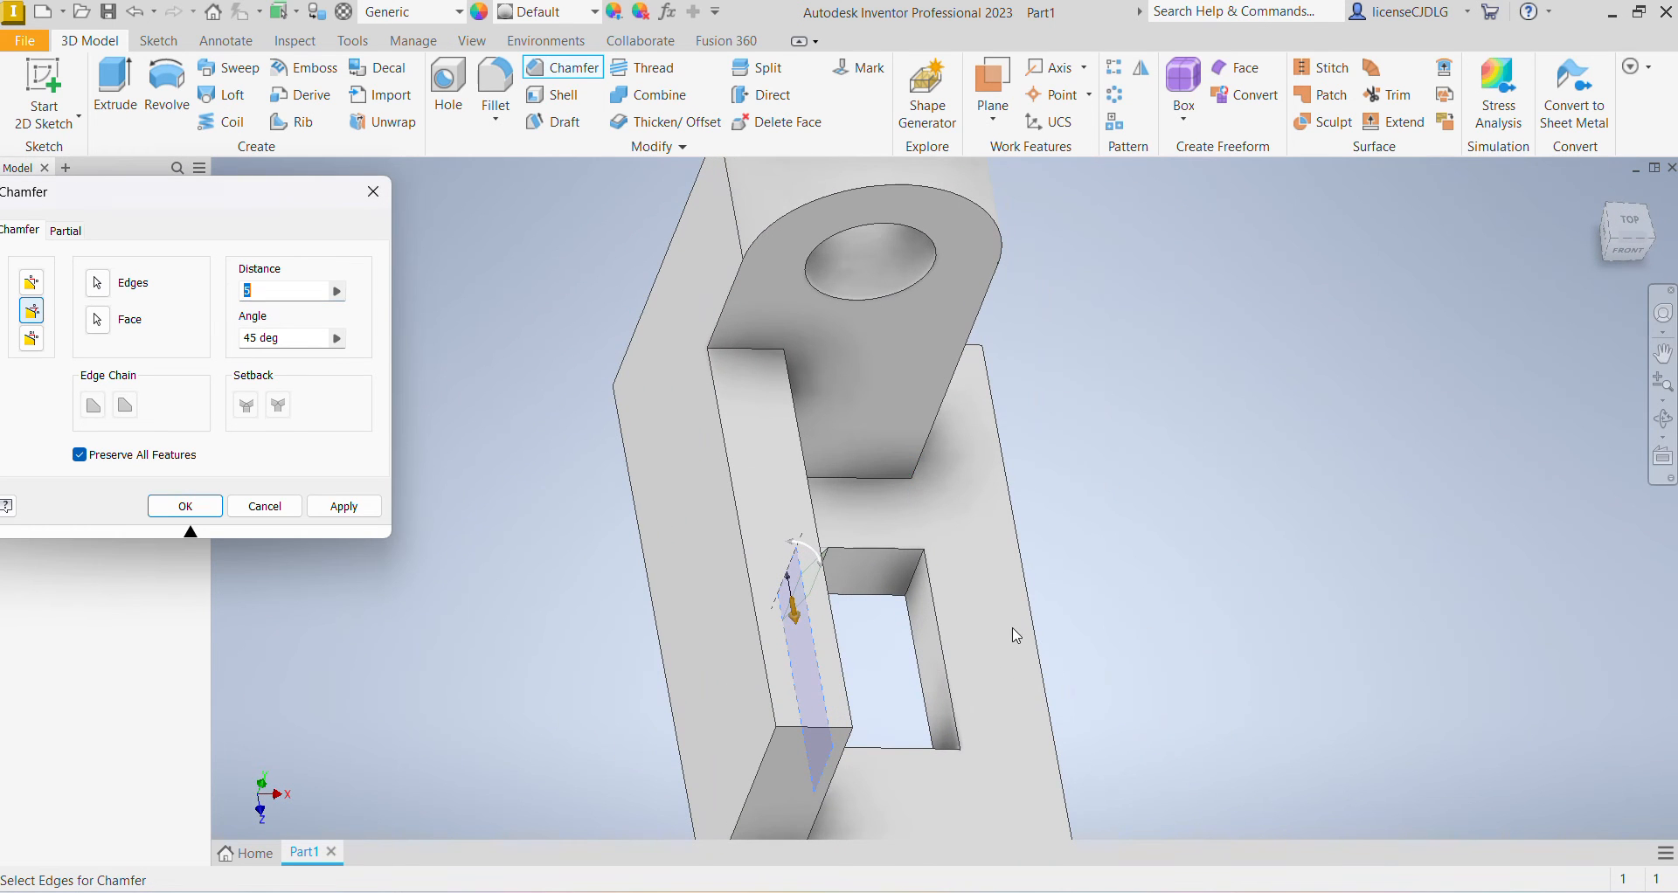
click(917, 572)
scroll(1001, 618, down, 3)
middle_drag(1022, 631, 983, 610)
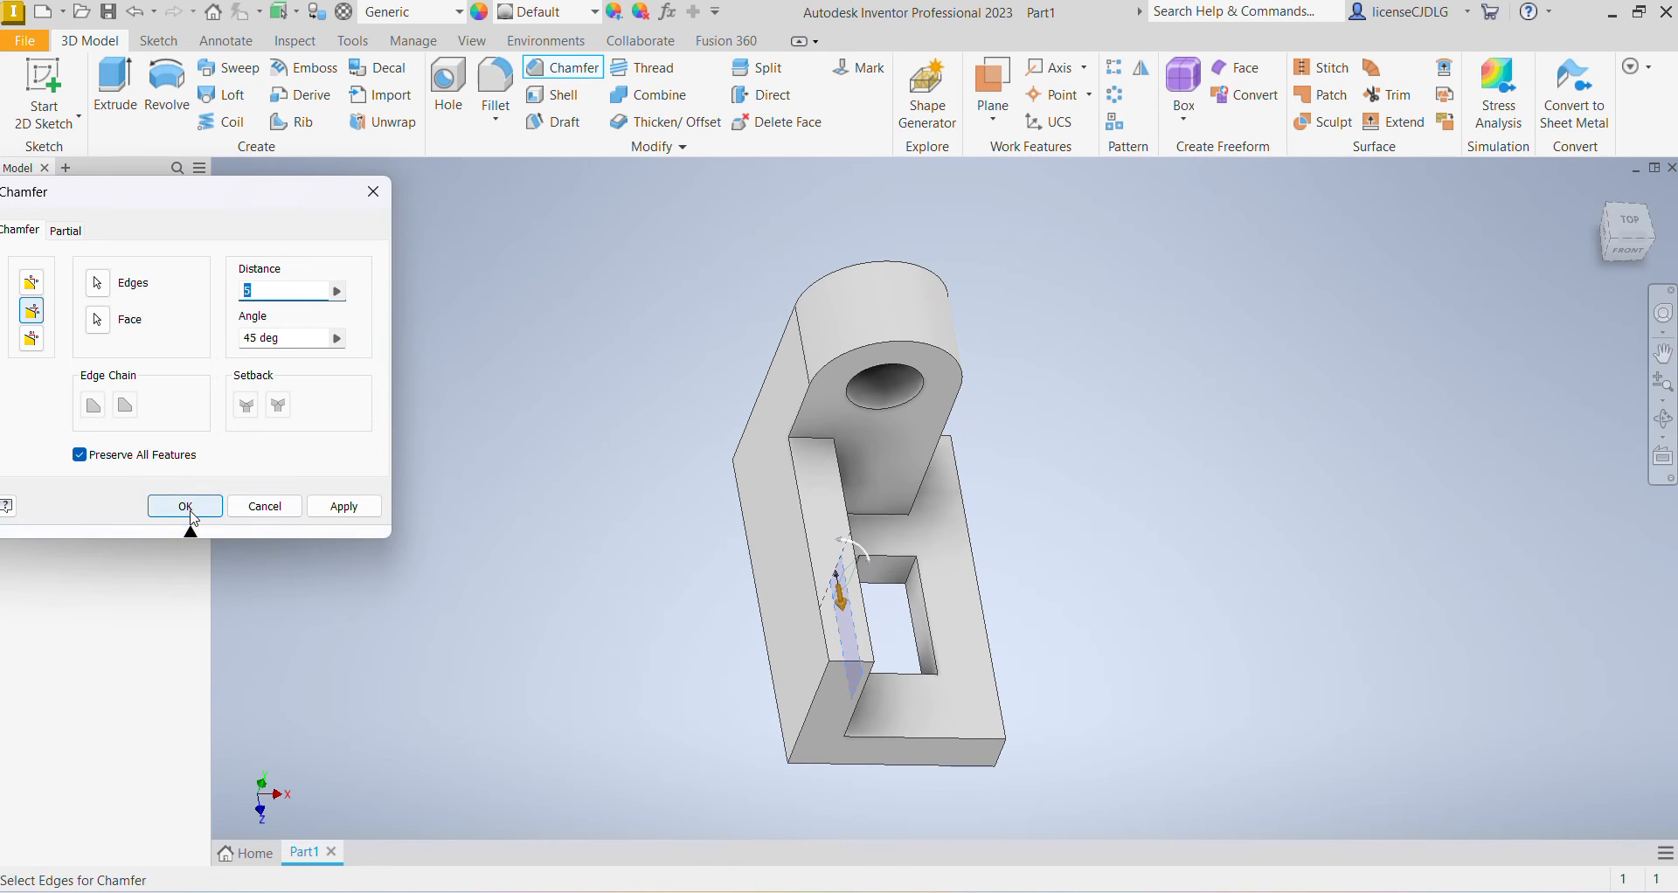
Switch to an equal-distance chamfer and apply 5 mm to the four vertical corner edges of the base slot.
click(32, 282)
shift+middle_drag(968, 624, 910, 622)
scroll(909, 620, up, 4)
scroll(913, 627, up, 3)
click(913, 630)
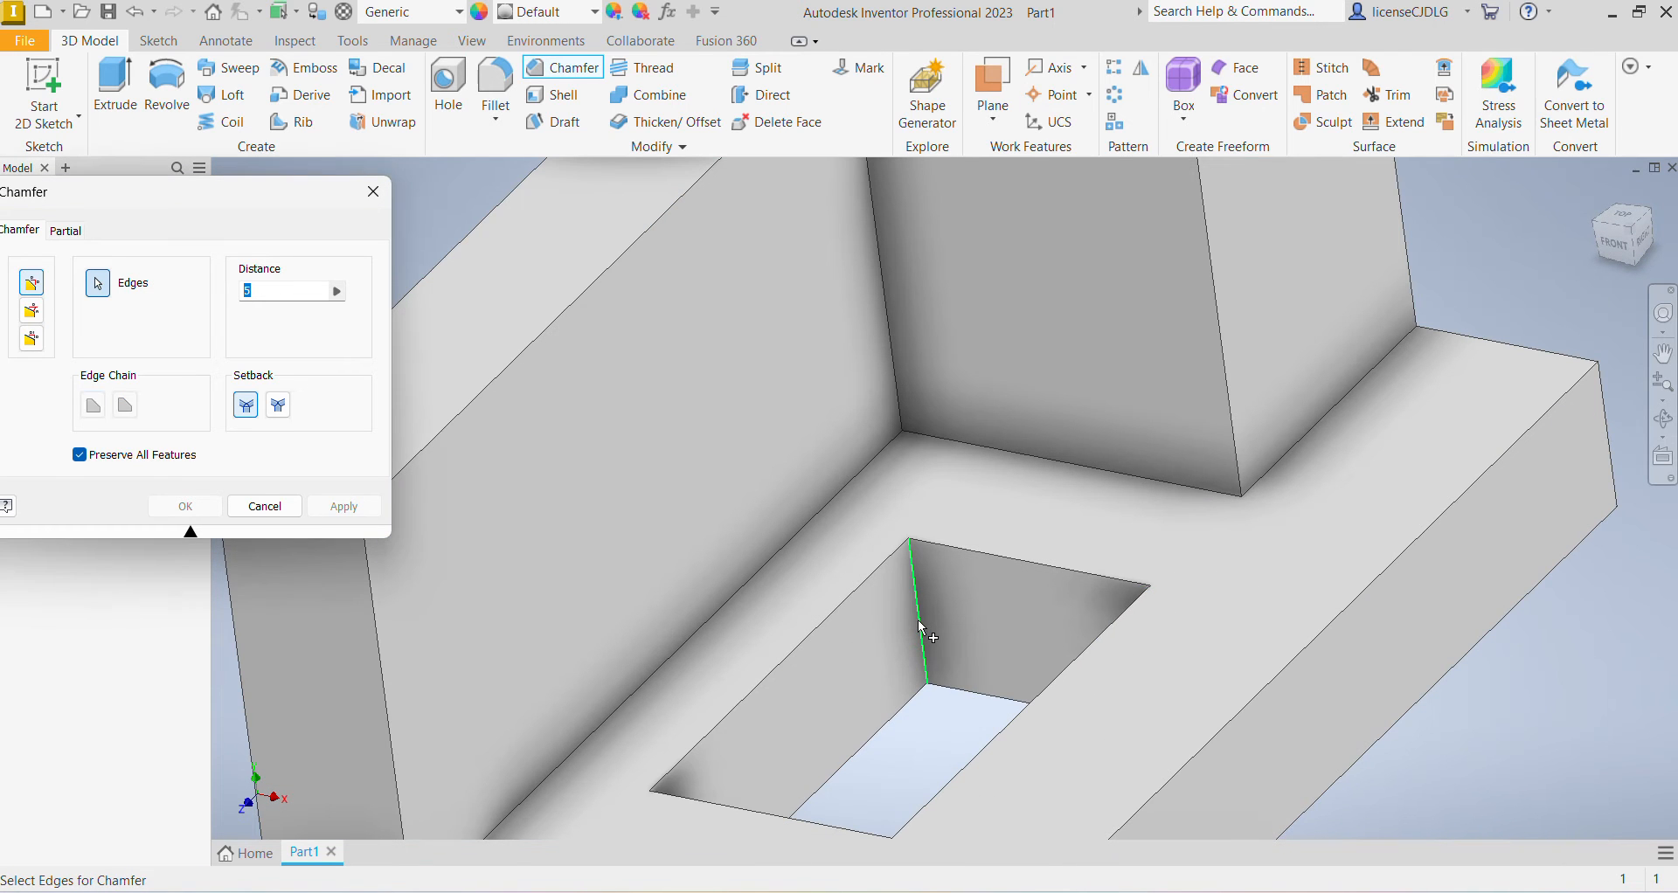
click(1155, 621)
scroll(1070, 625, down, 5)
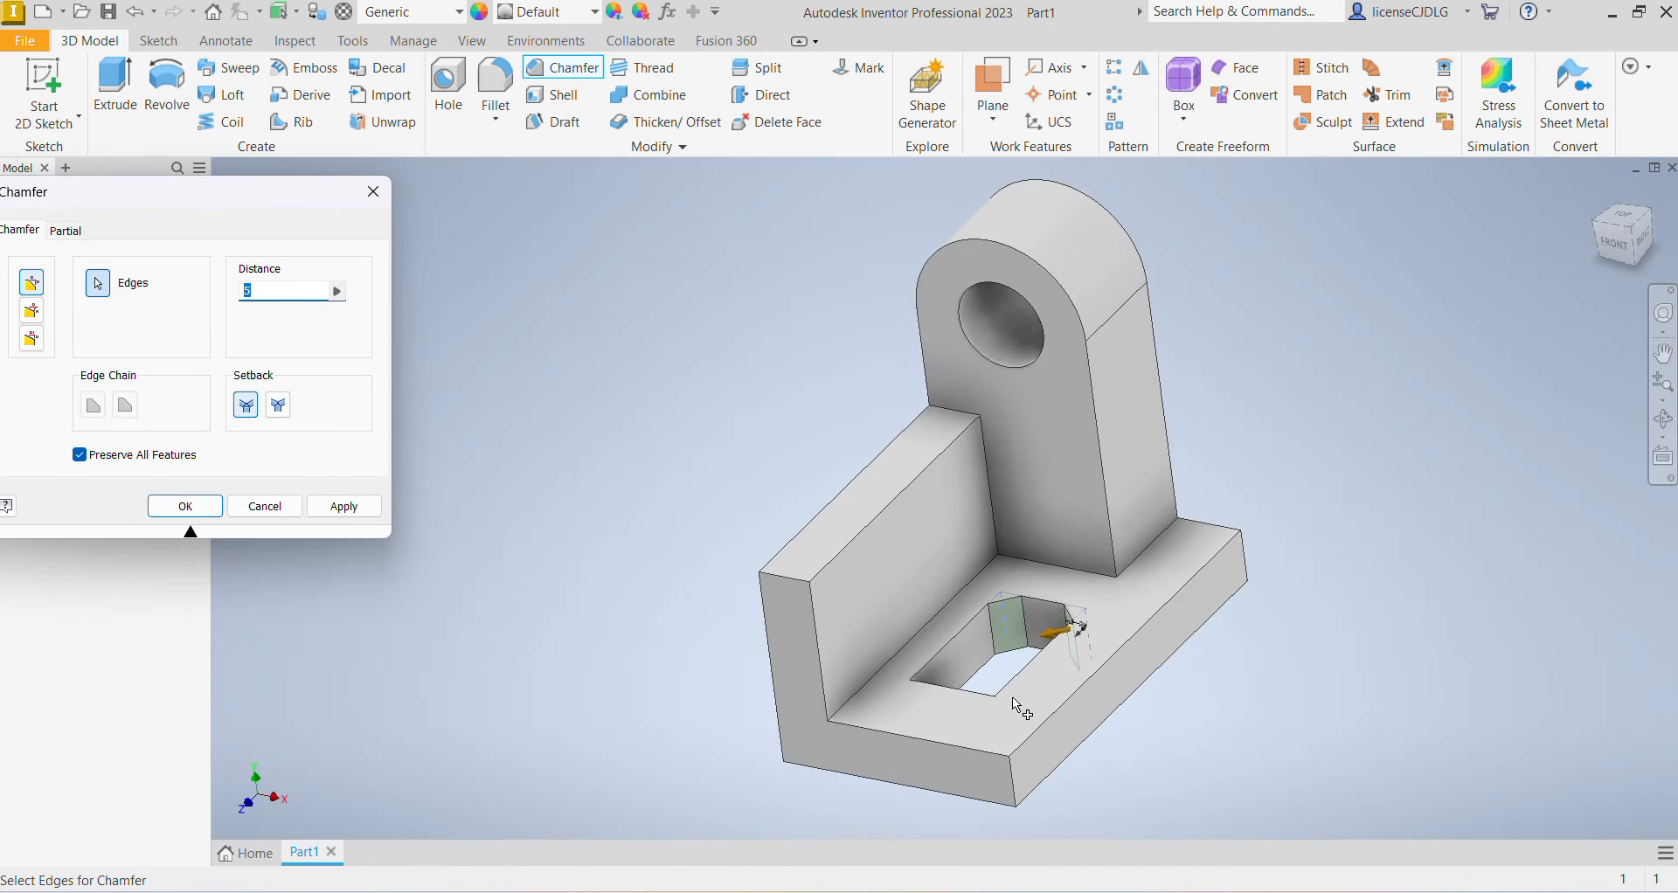
click(1001, 734)
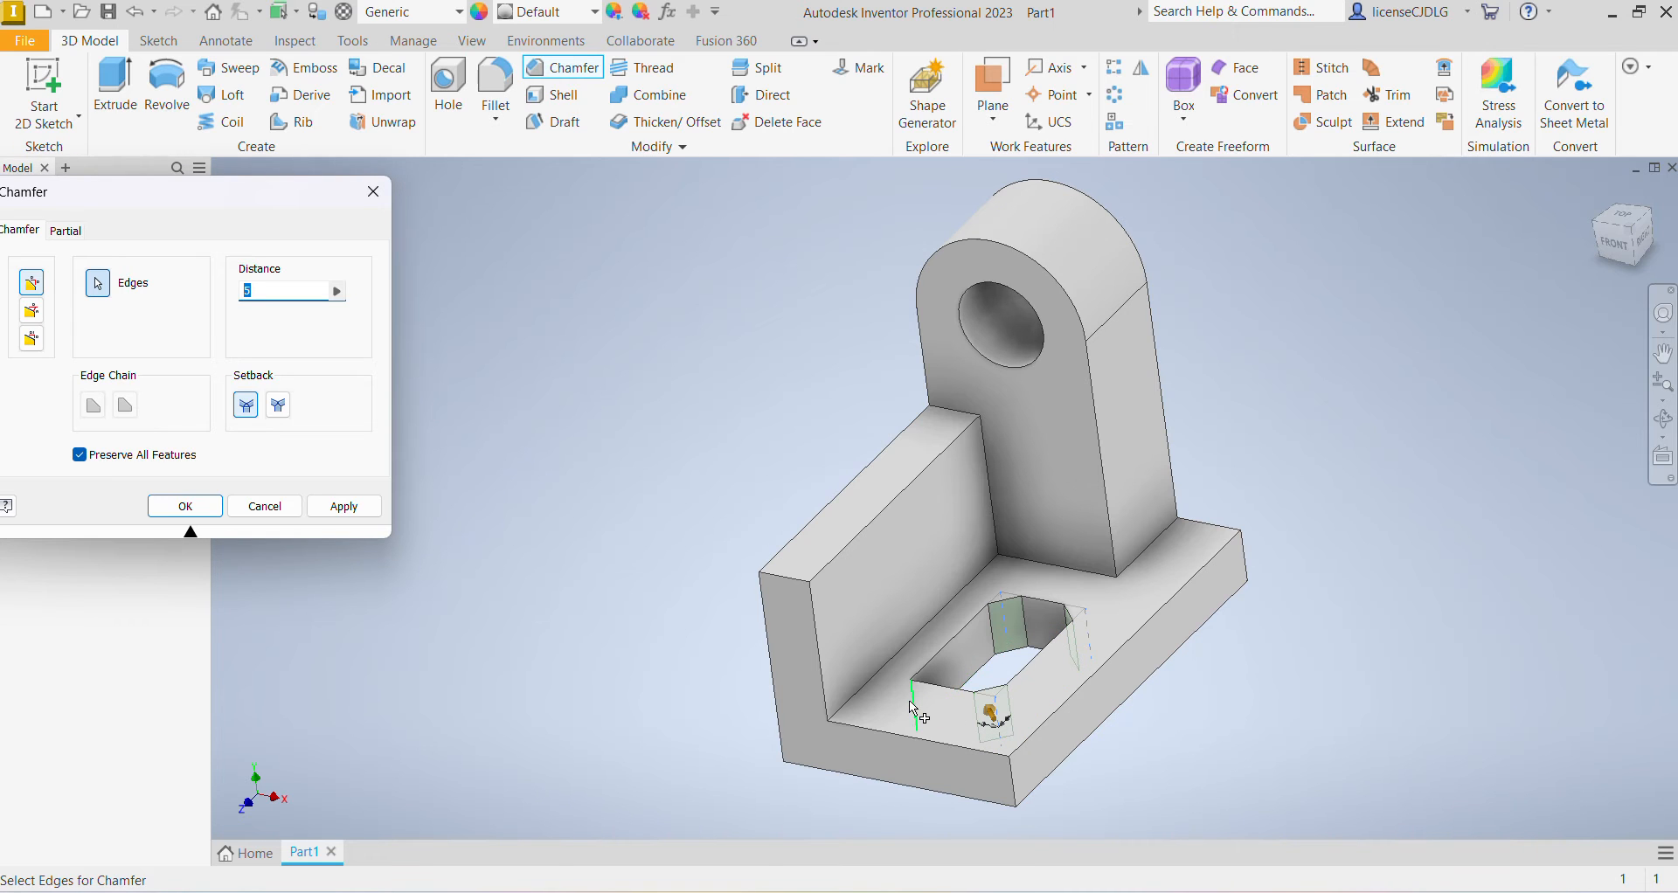
click(918, 710)
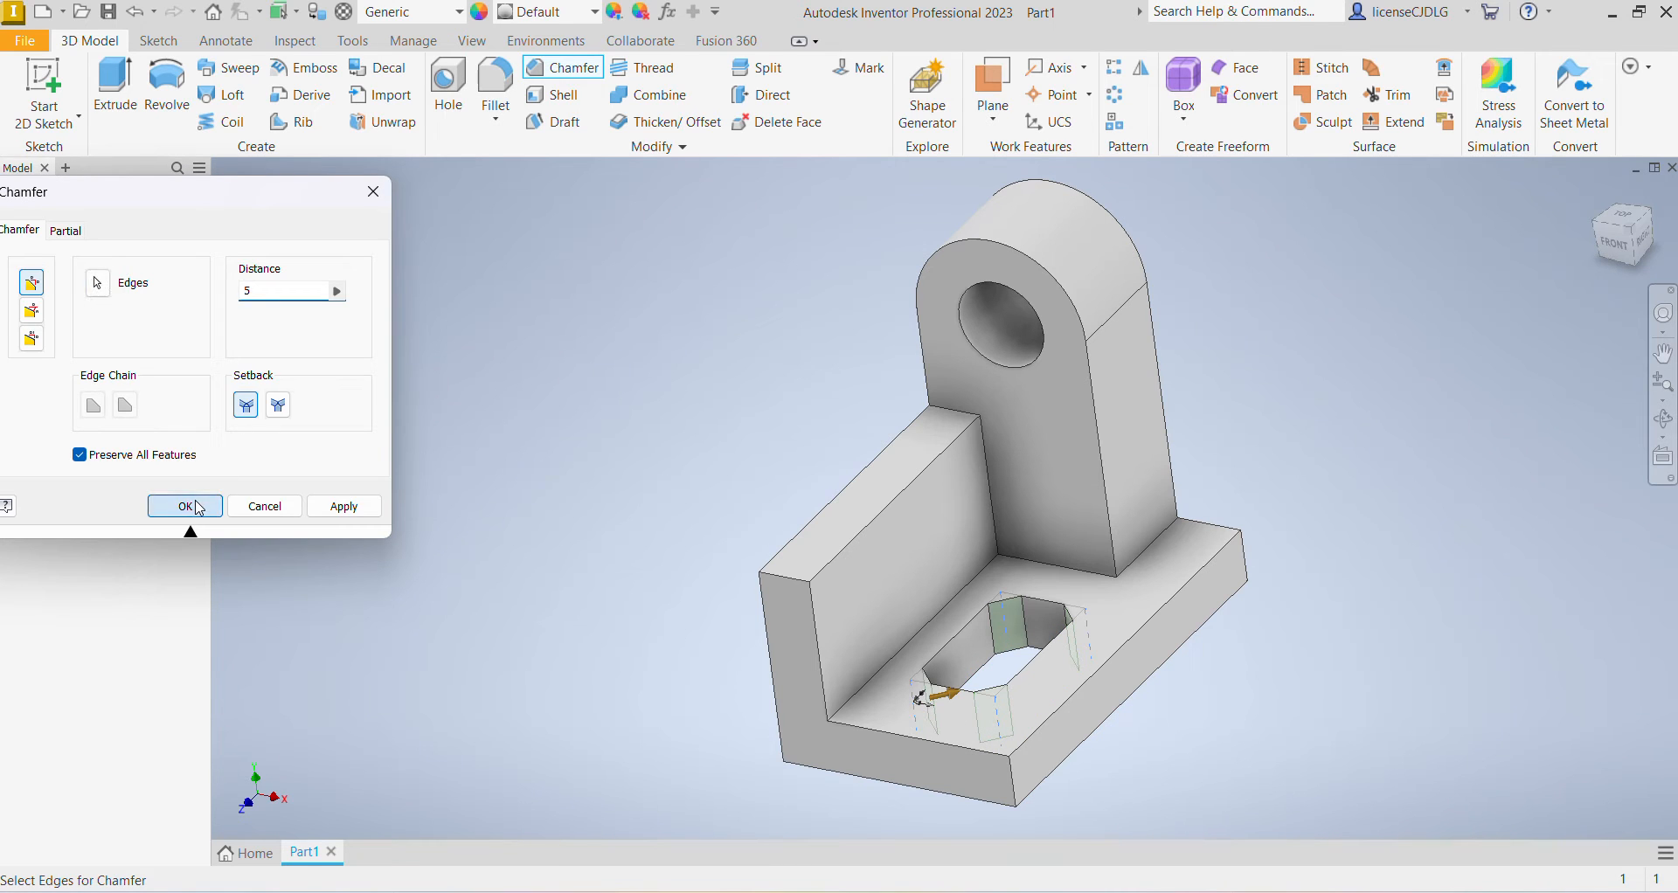
click(184, 506)
Fillet the upright's junctions with the base plate and side wall, plus the side wall's front upper corner, with 8 mm radius.
scroll(1099, 570, down, 3)
middle_drag(1199, 667, 1190, 692)
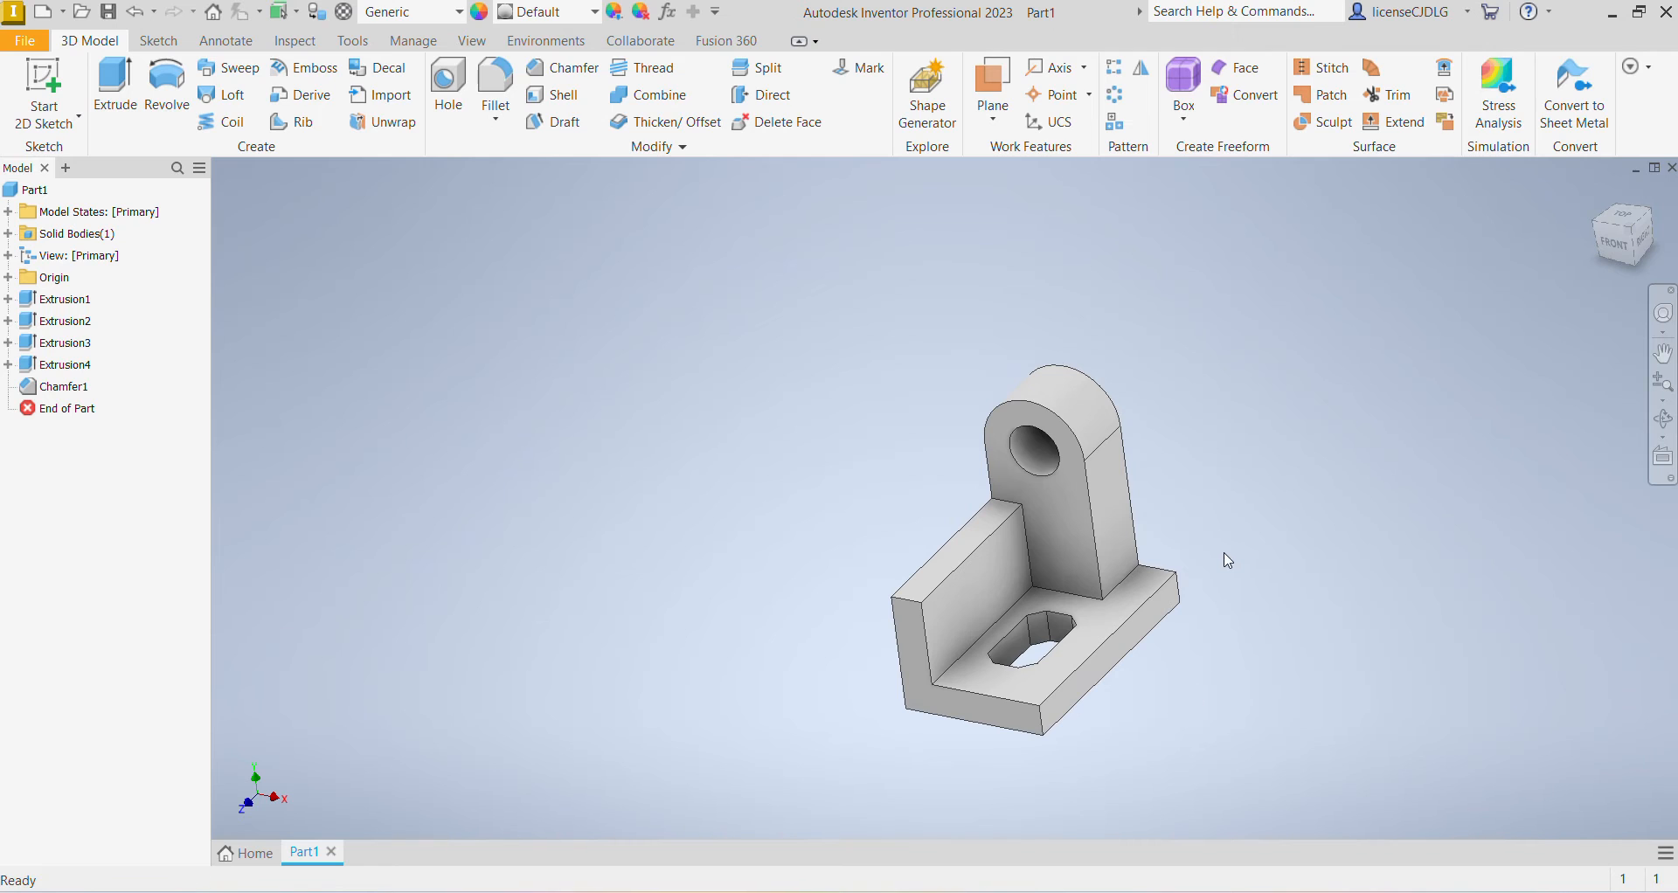
click(495, 83)
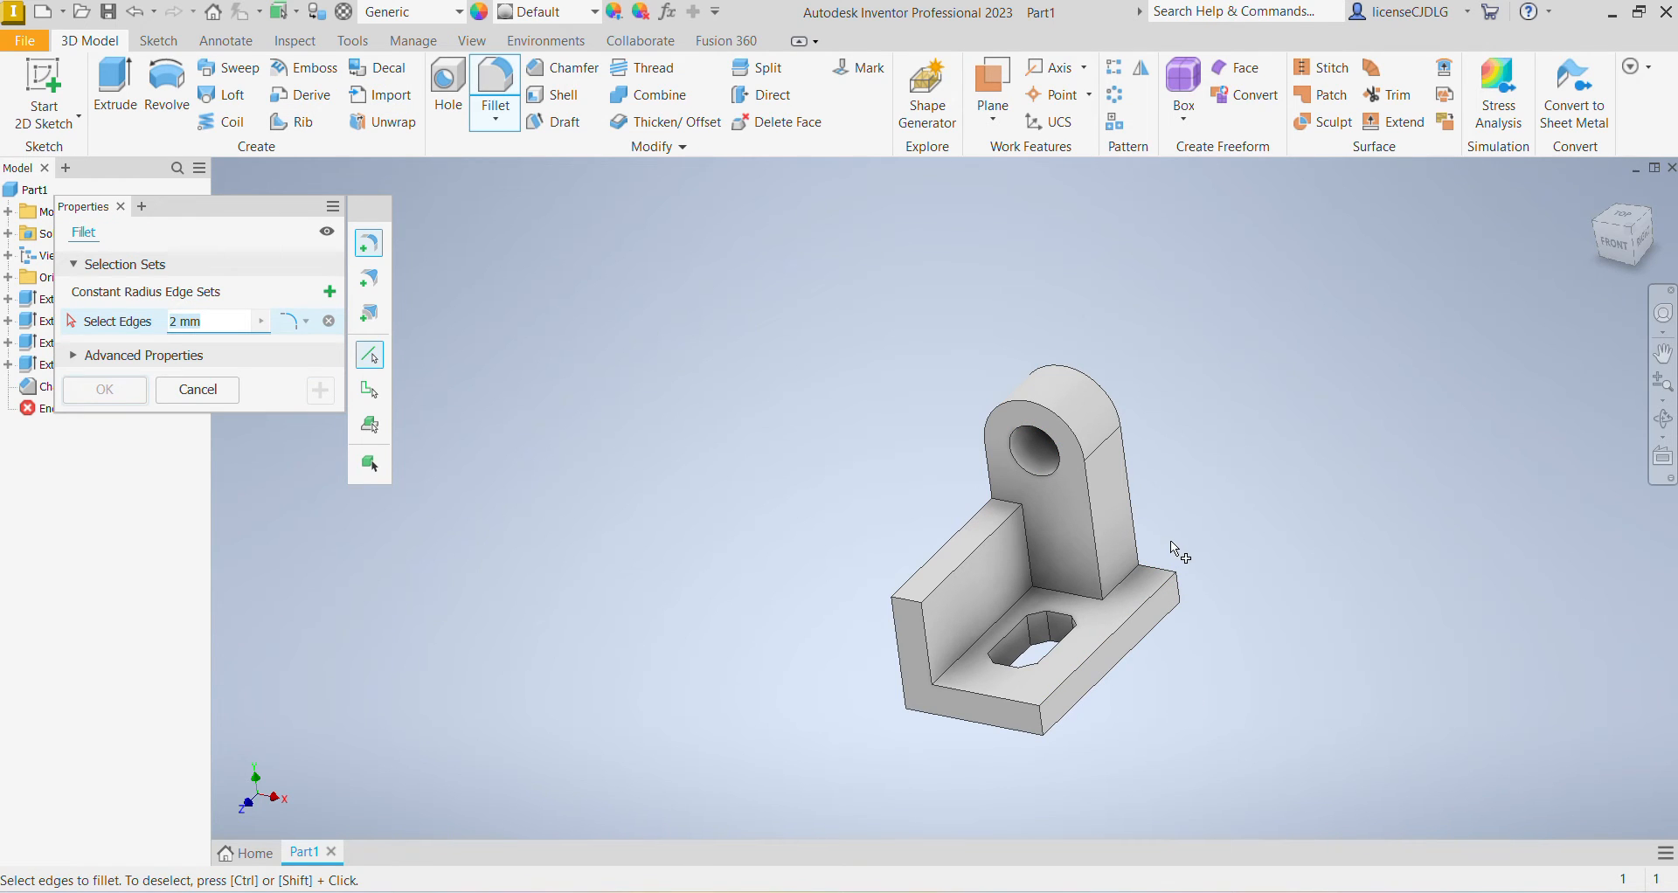
text(8)
click(1125, 571)
click(1011, 507)
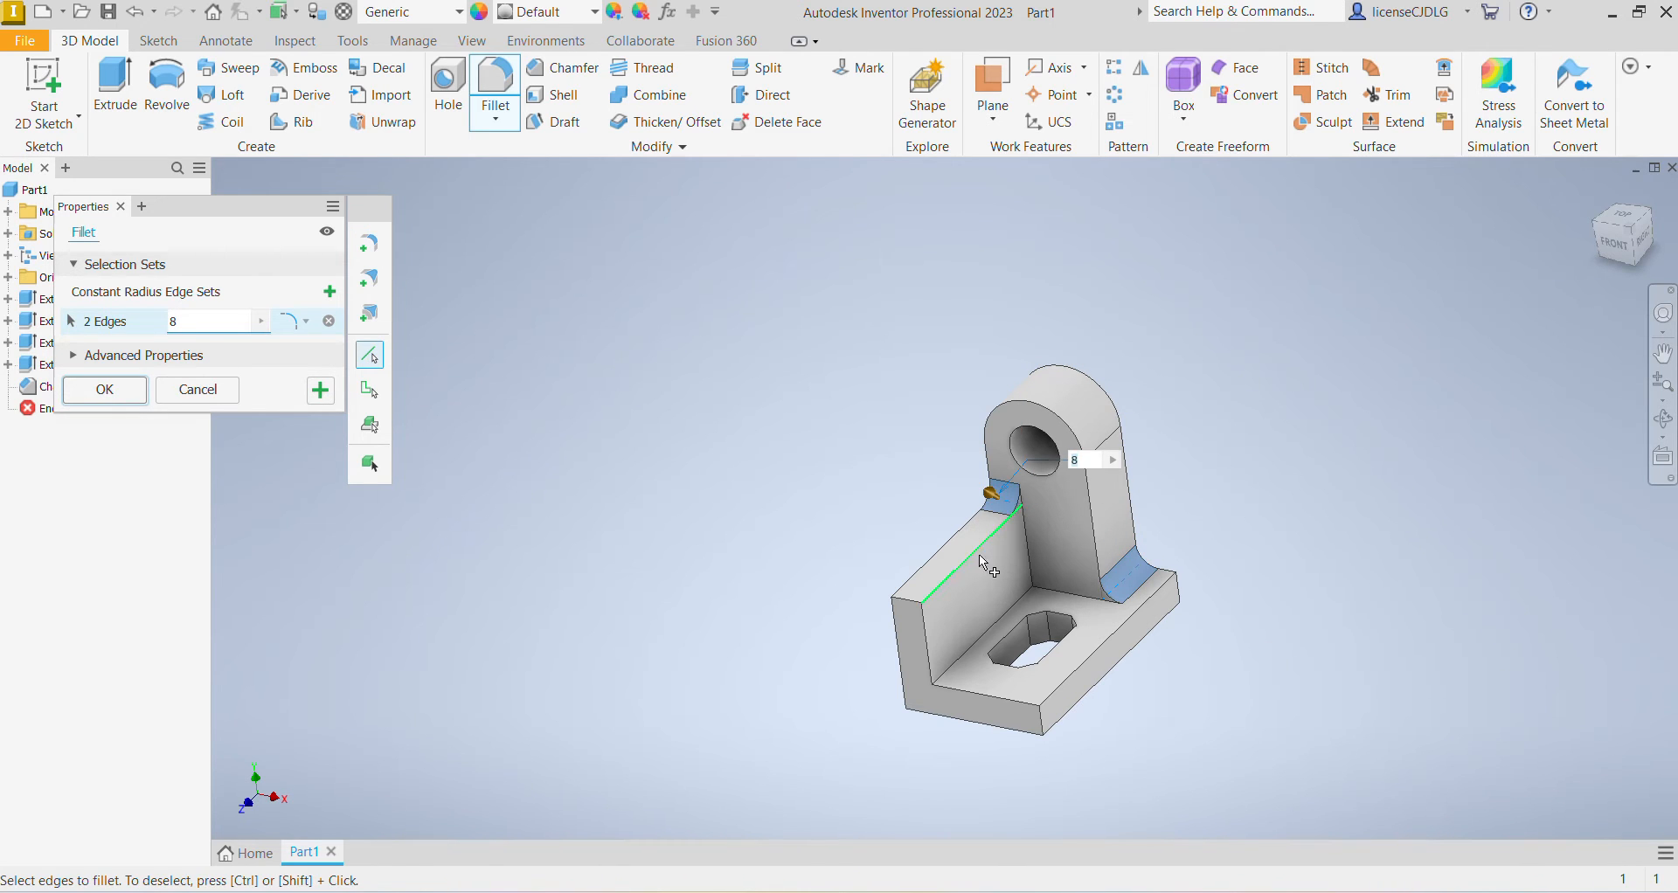
click(909, 601)
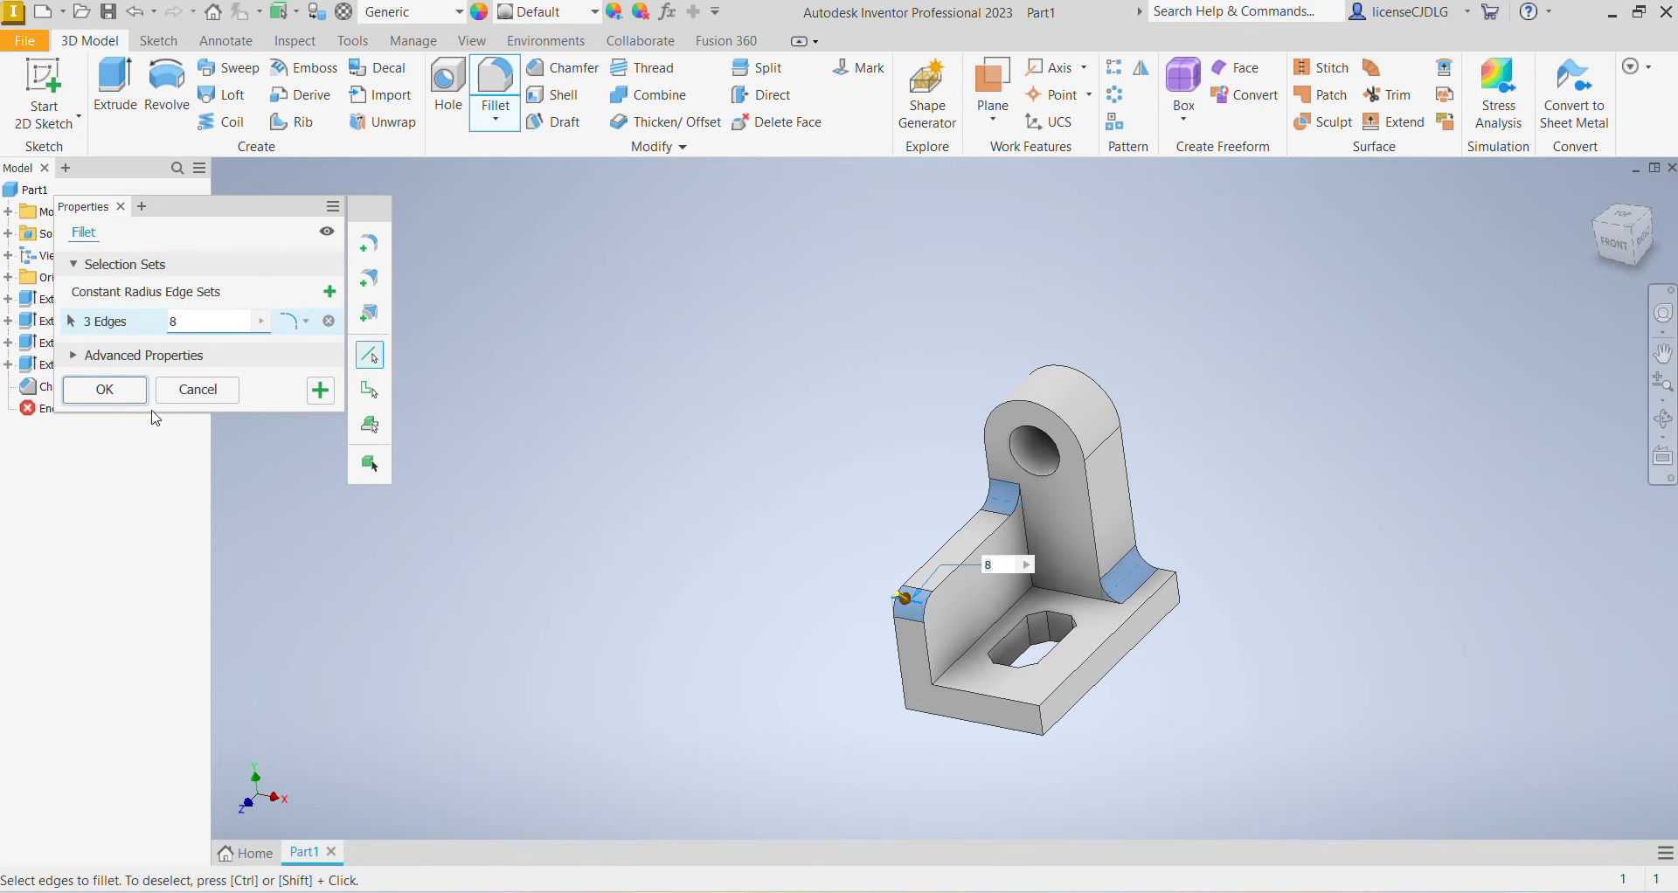
click(105, 391)
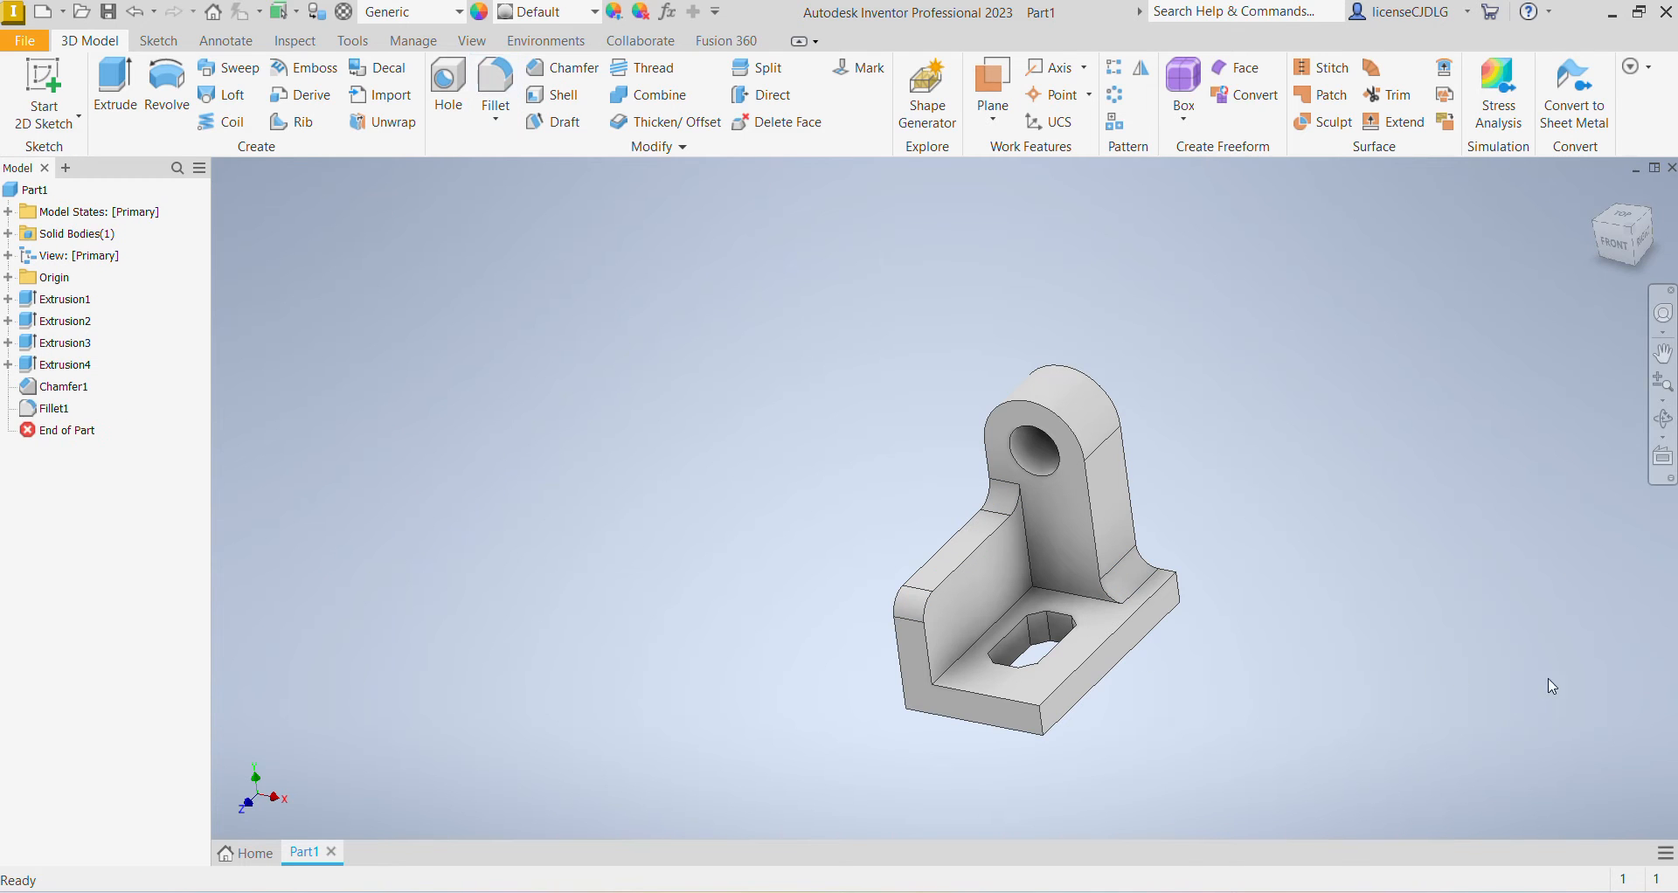
click(1609, 238)
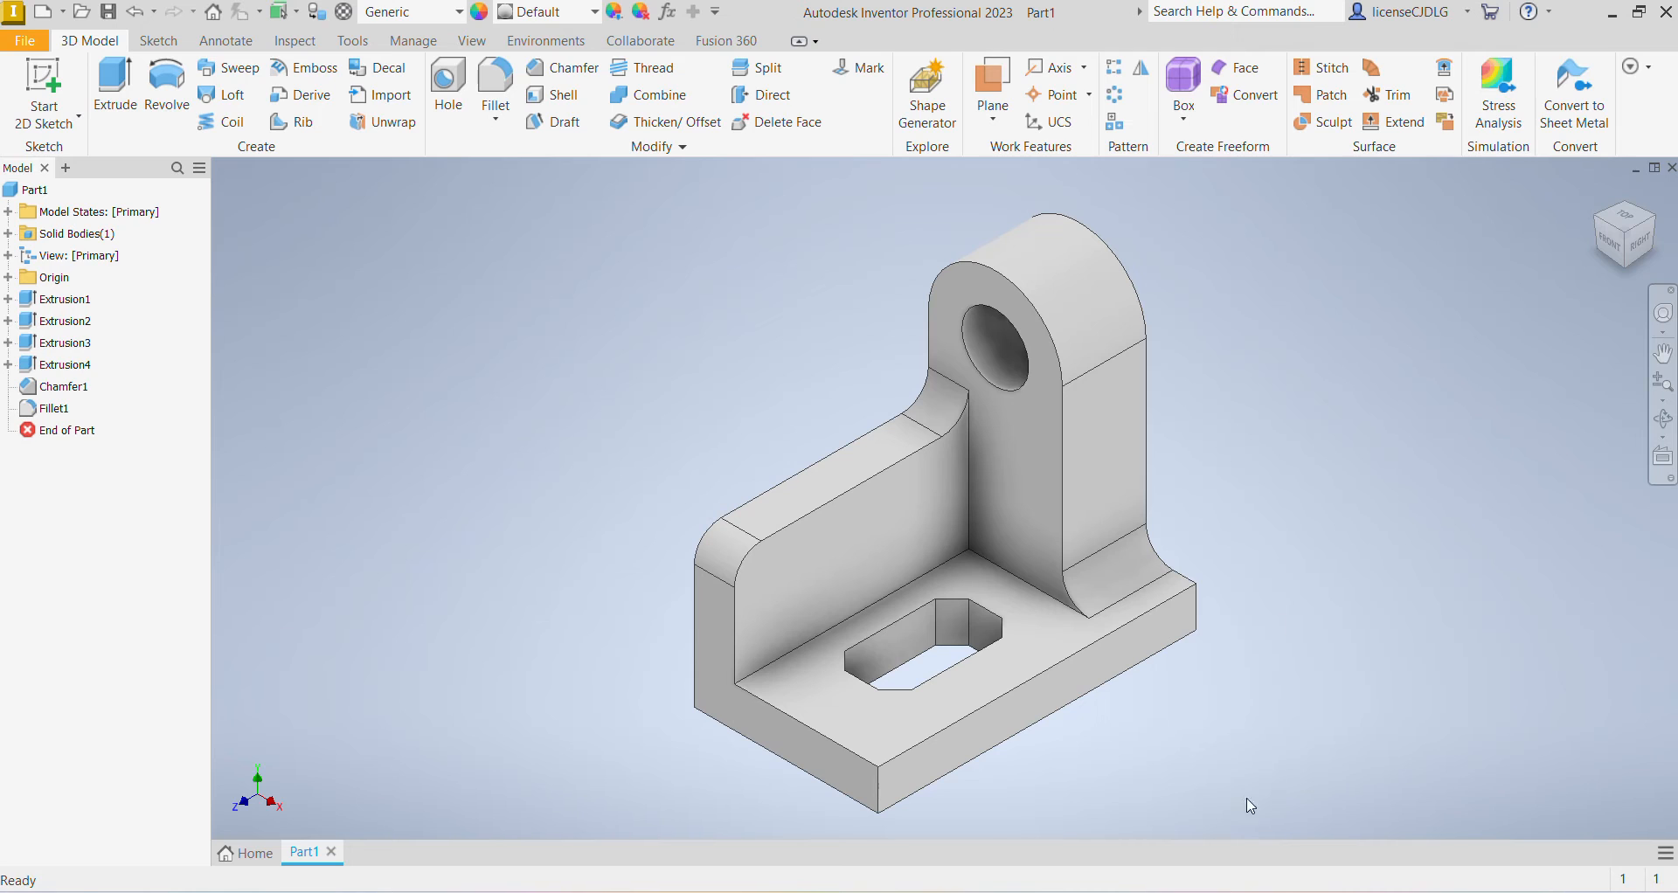
click(1193, 892)
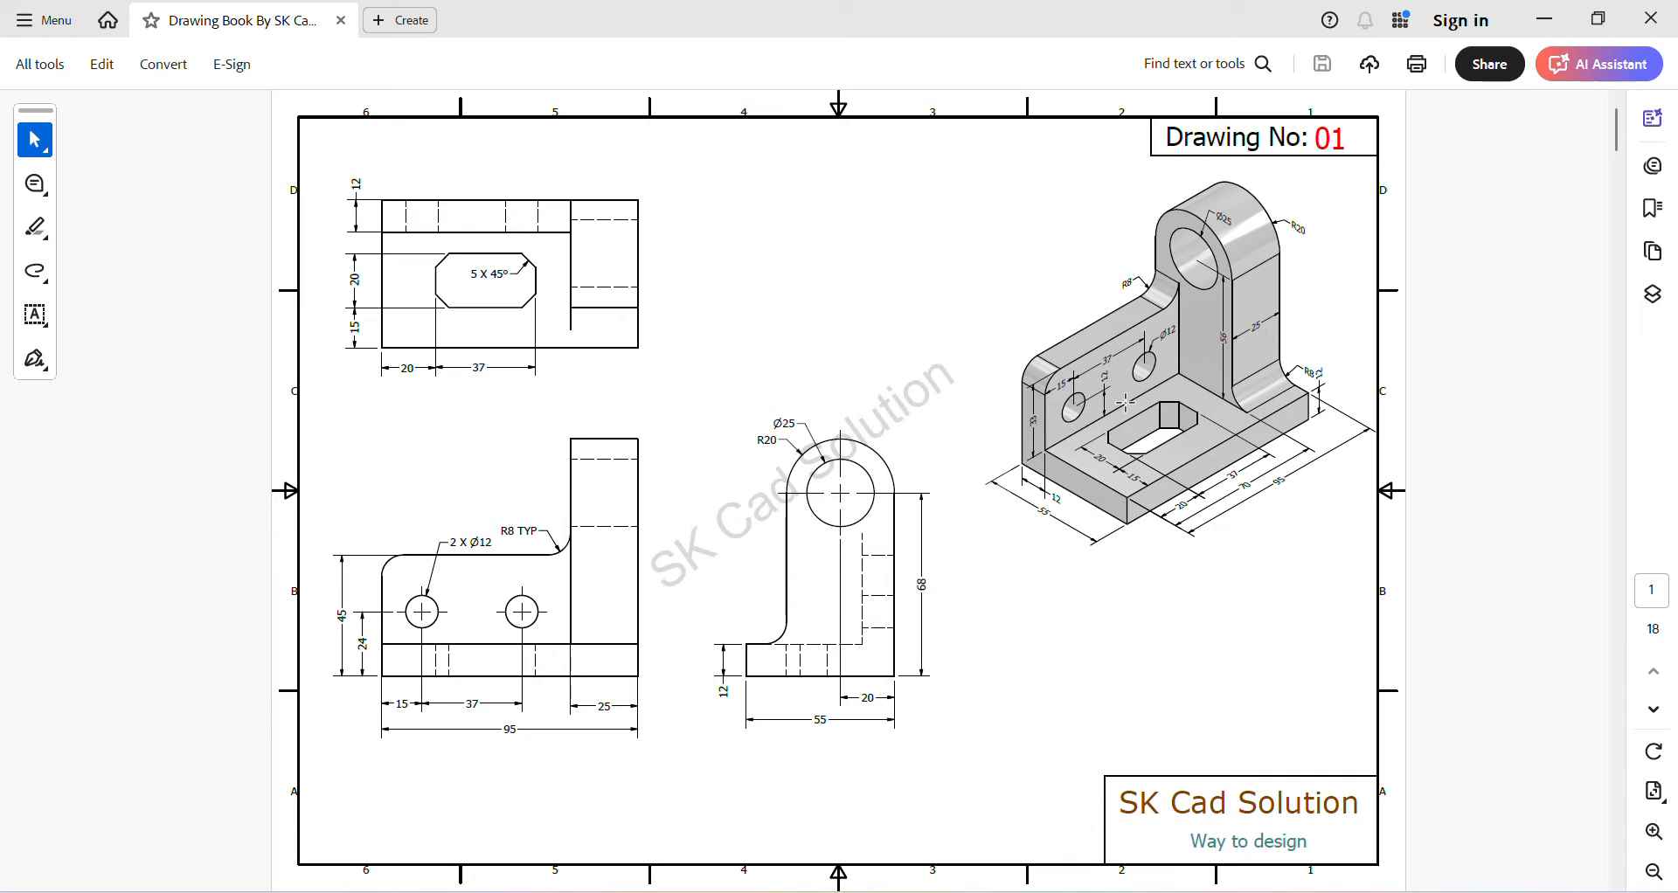
click(1211, 892)
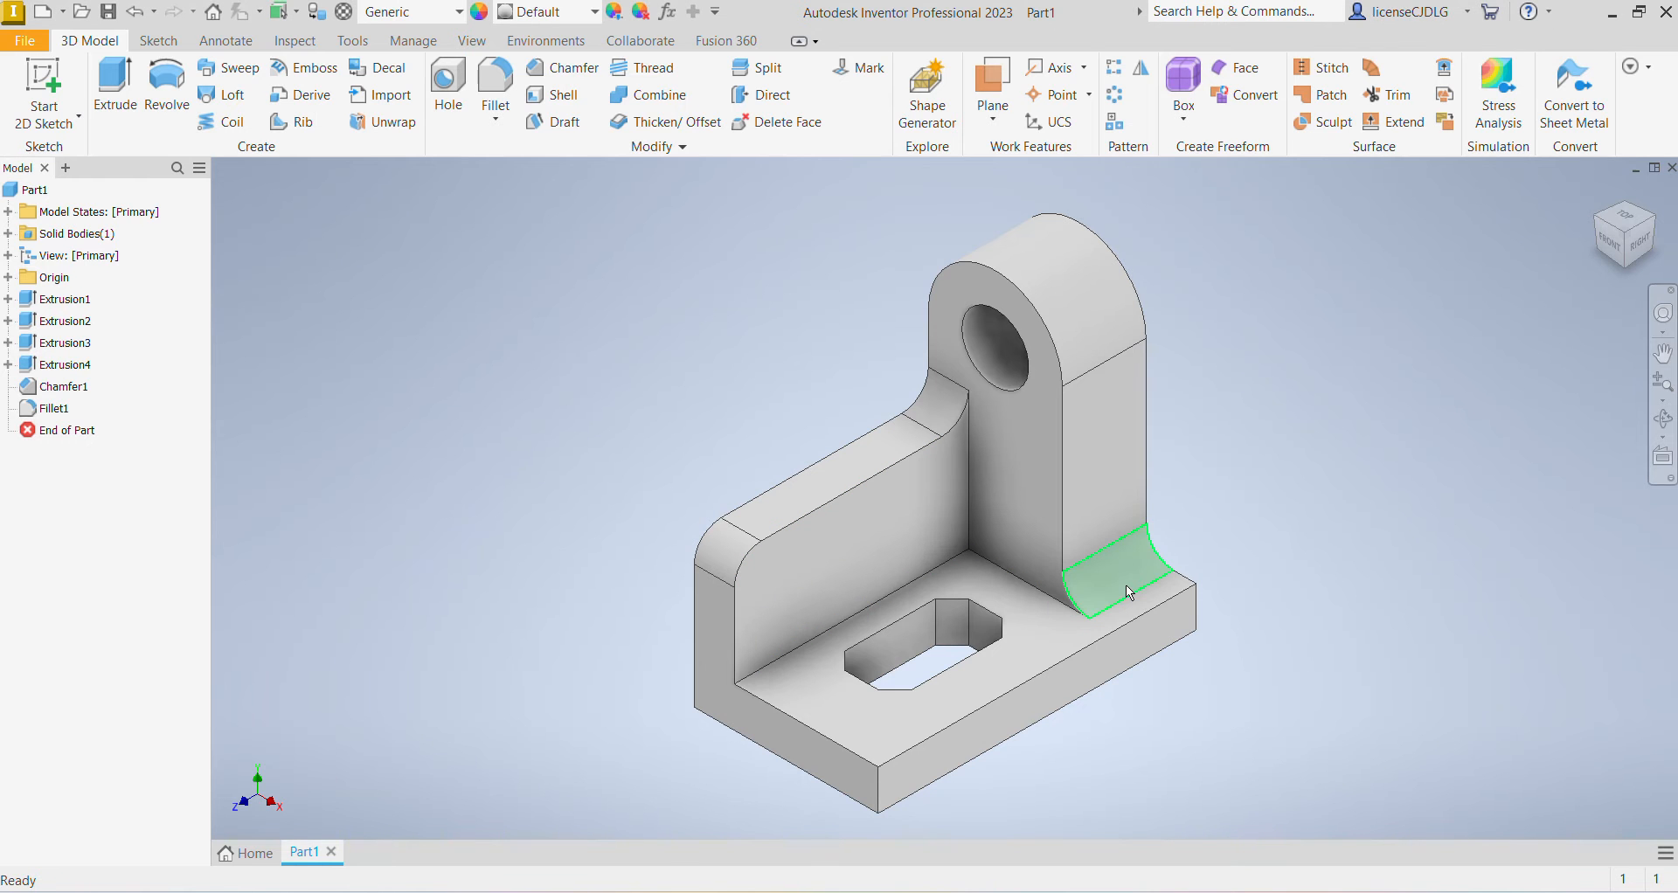
click(449, 88)
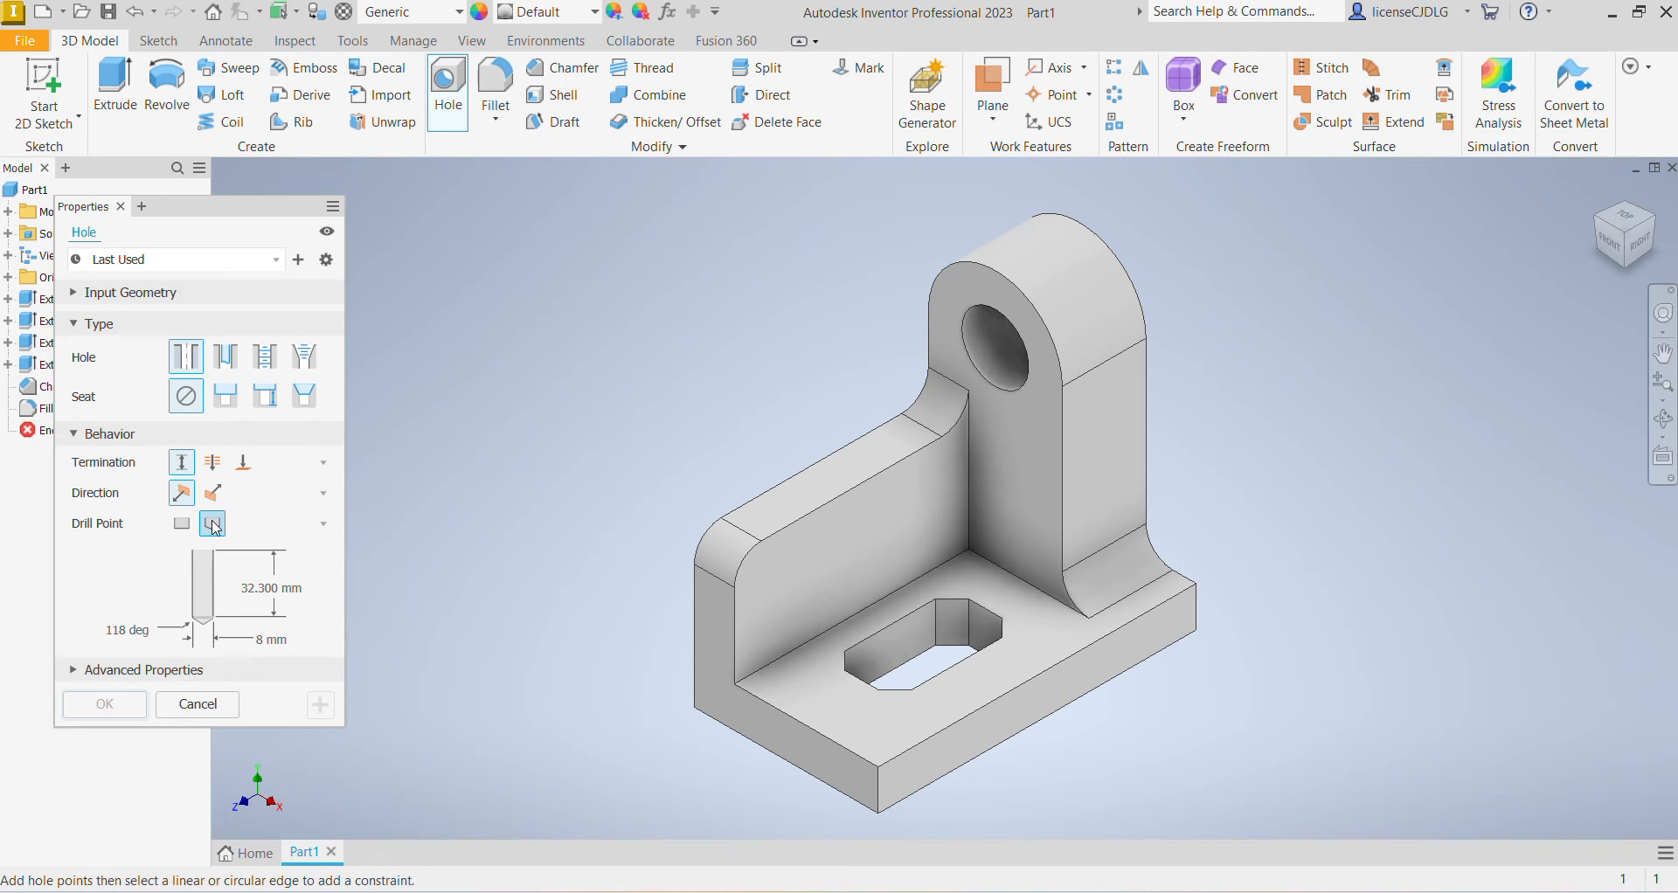
click(264, 640)
text(12)
click(841, 568)
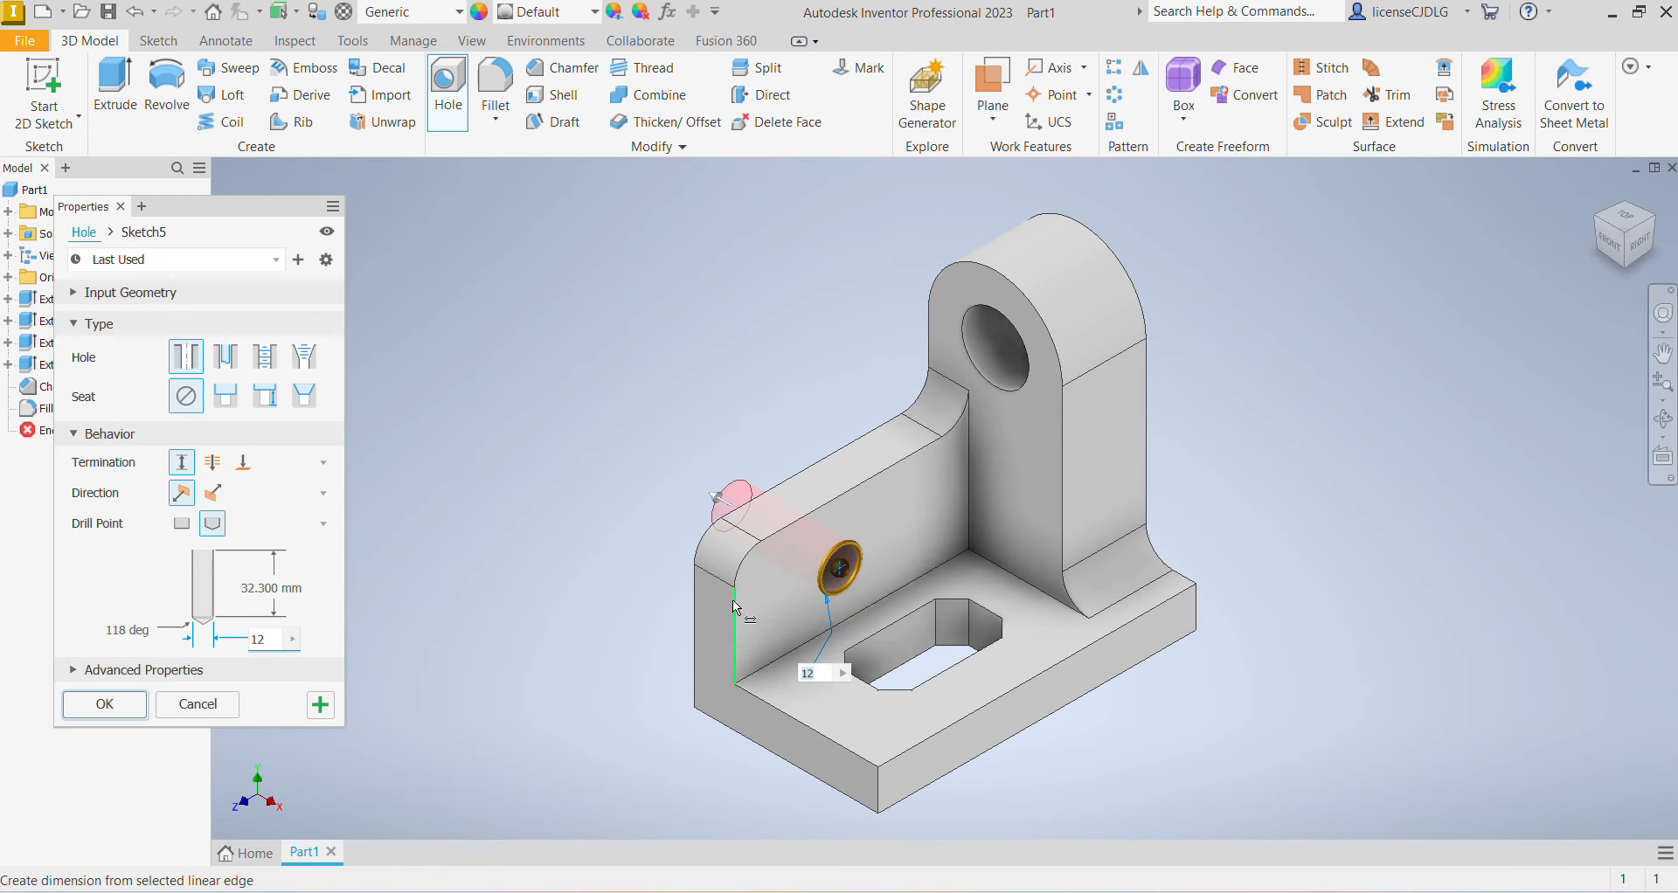
click(914, 527)
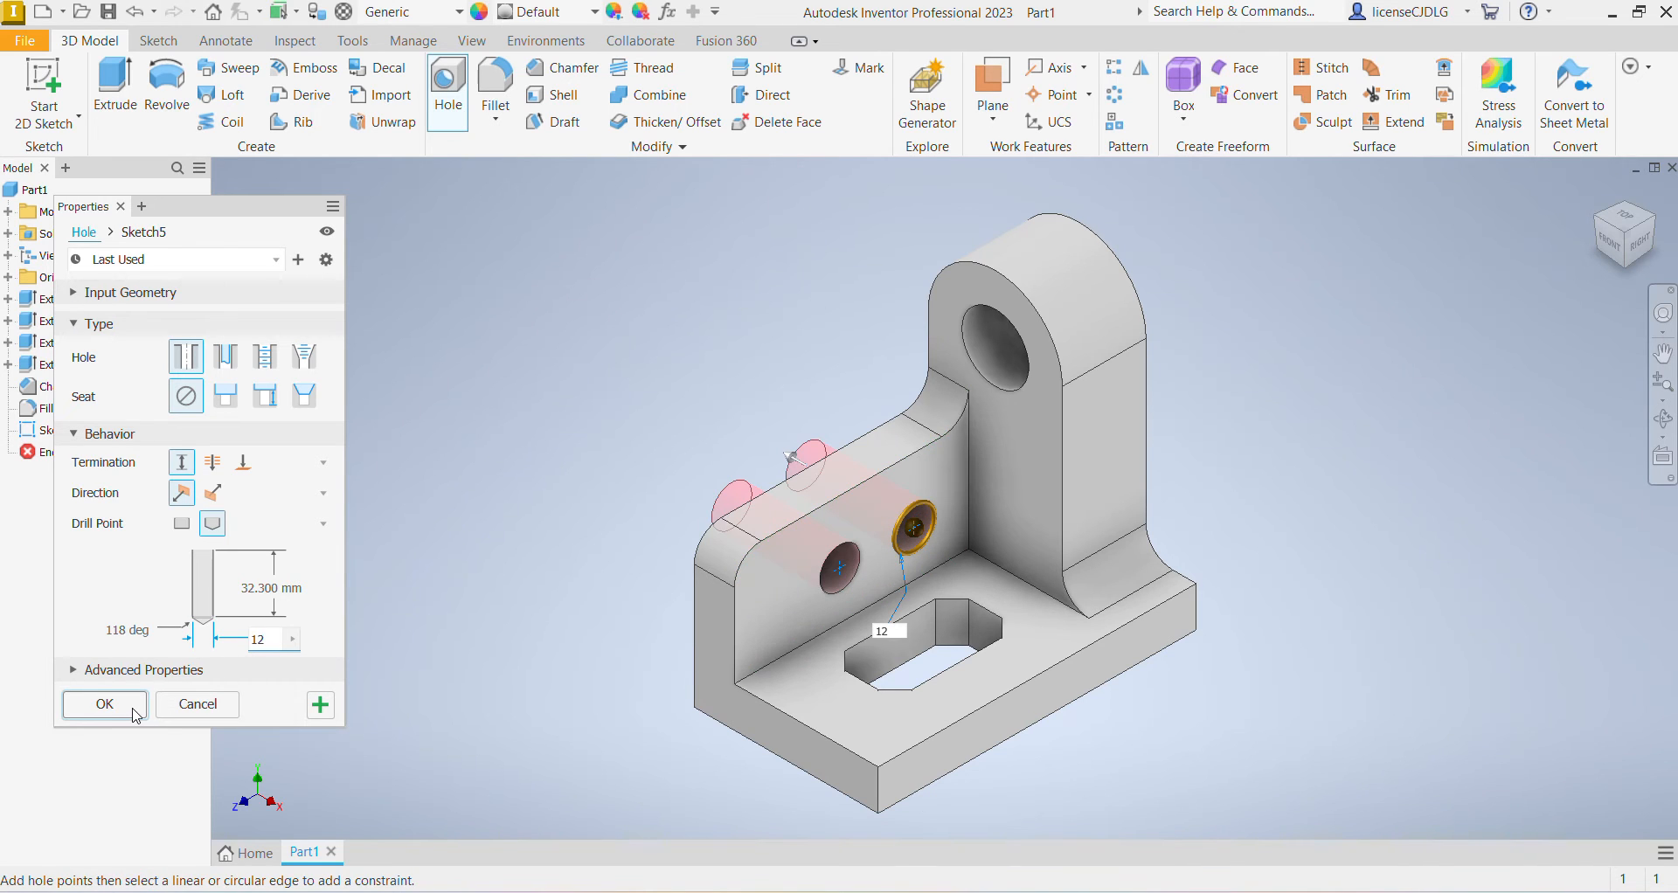
click(194, 704)
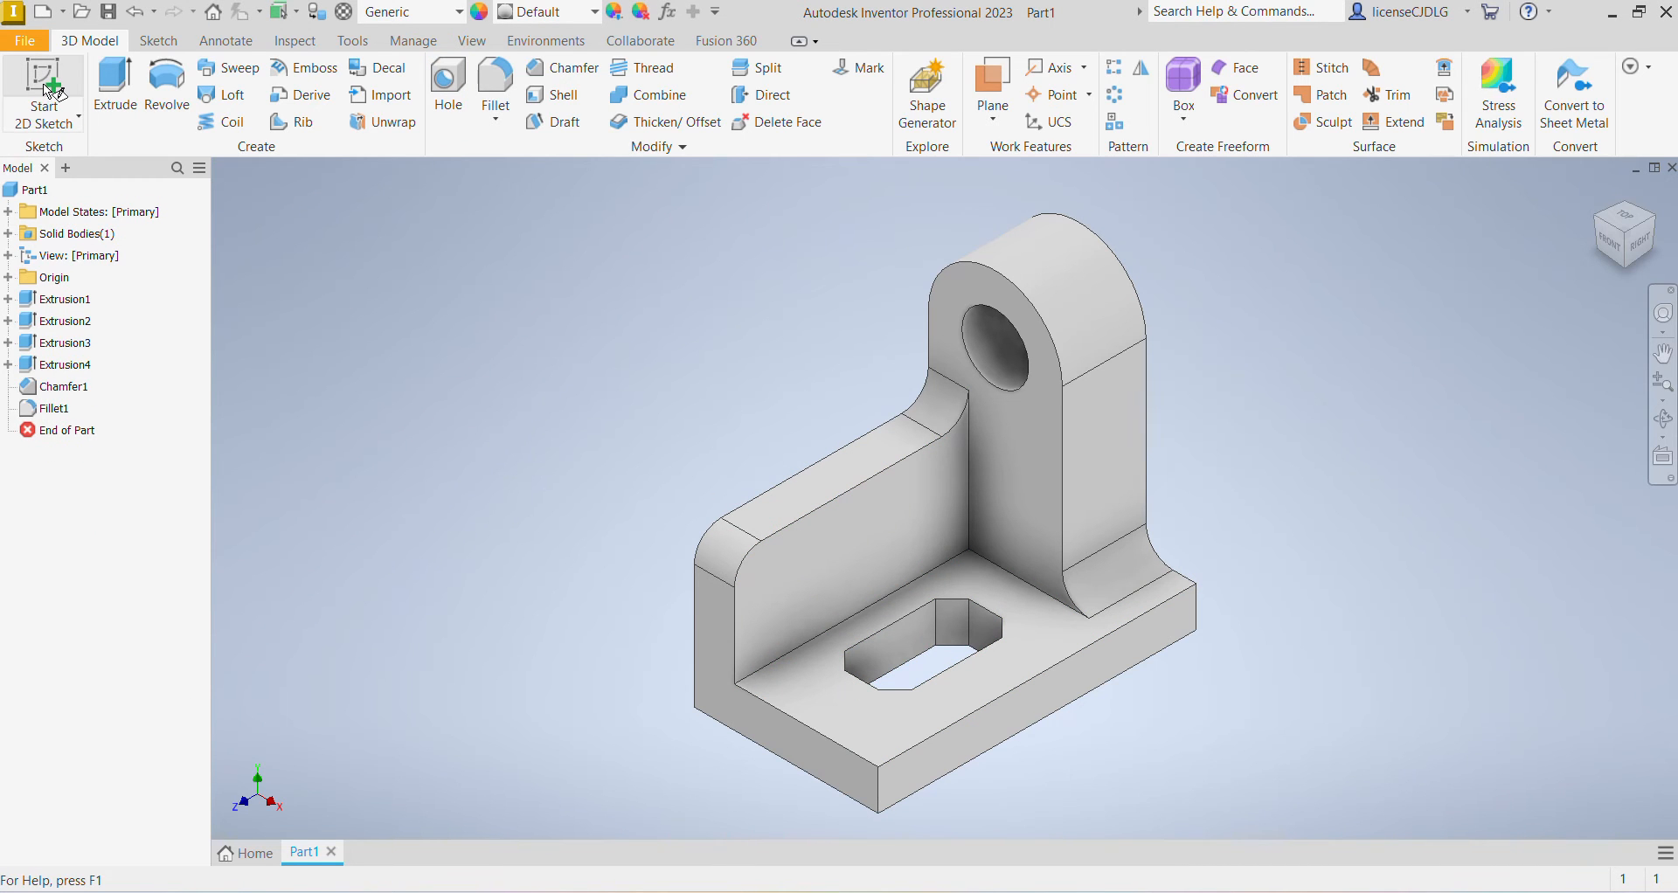
Start a sketch on the side wall's inner face and place two points for the hole centres.
click(55, 91)
click(818, 563)
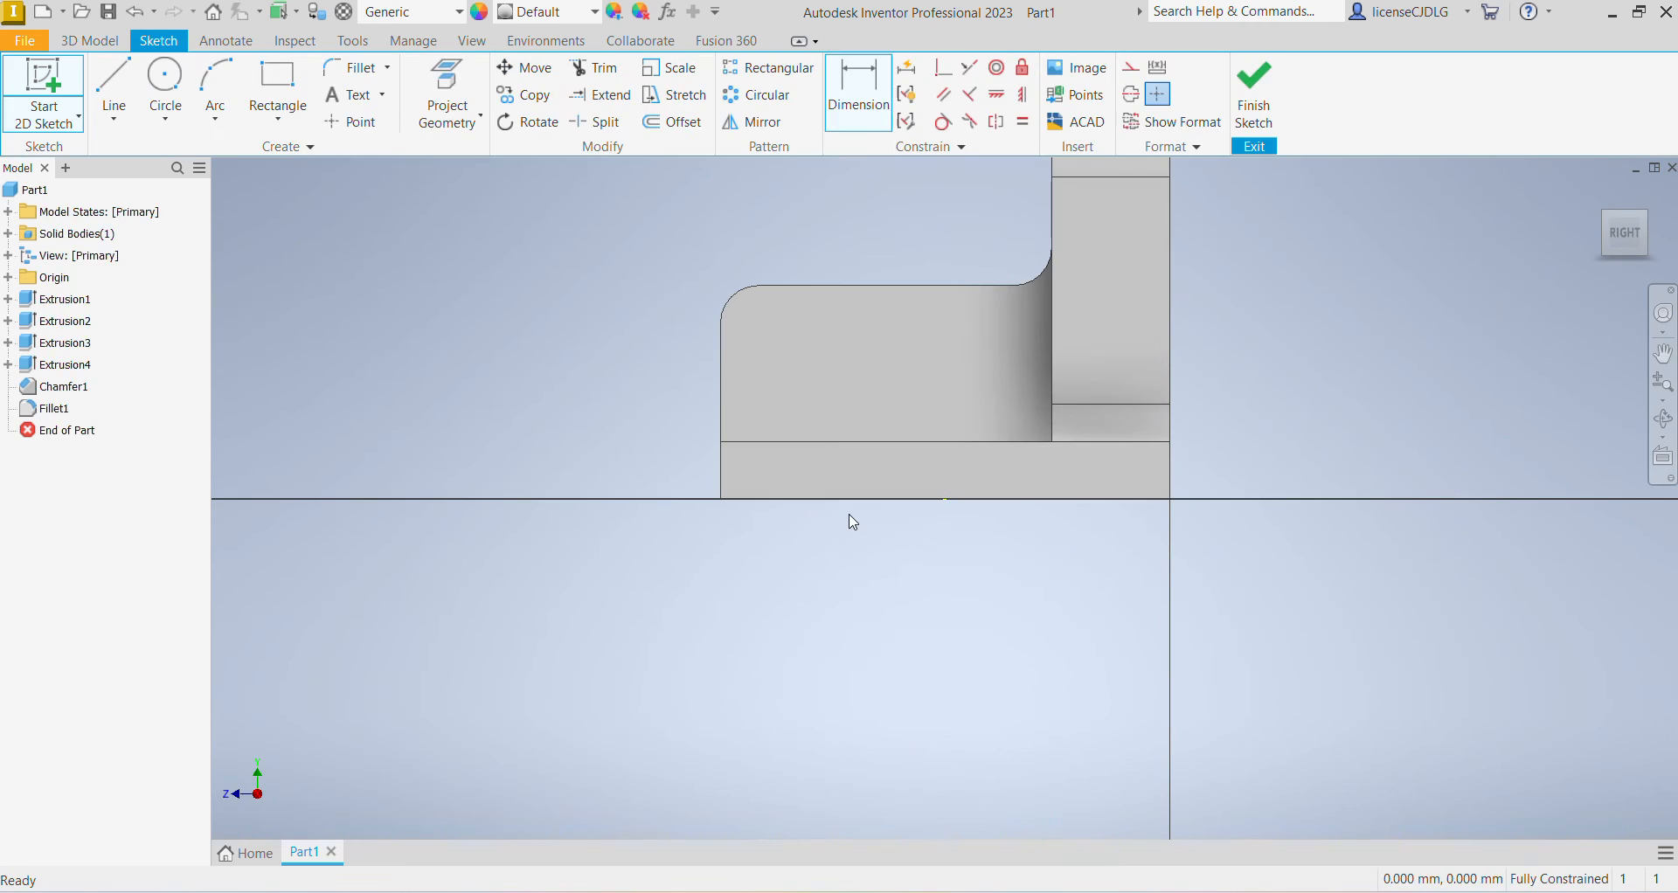
click(350, 121)
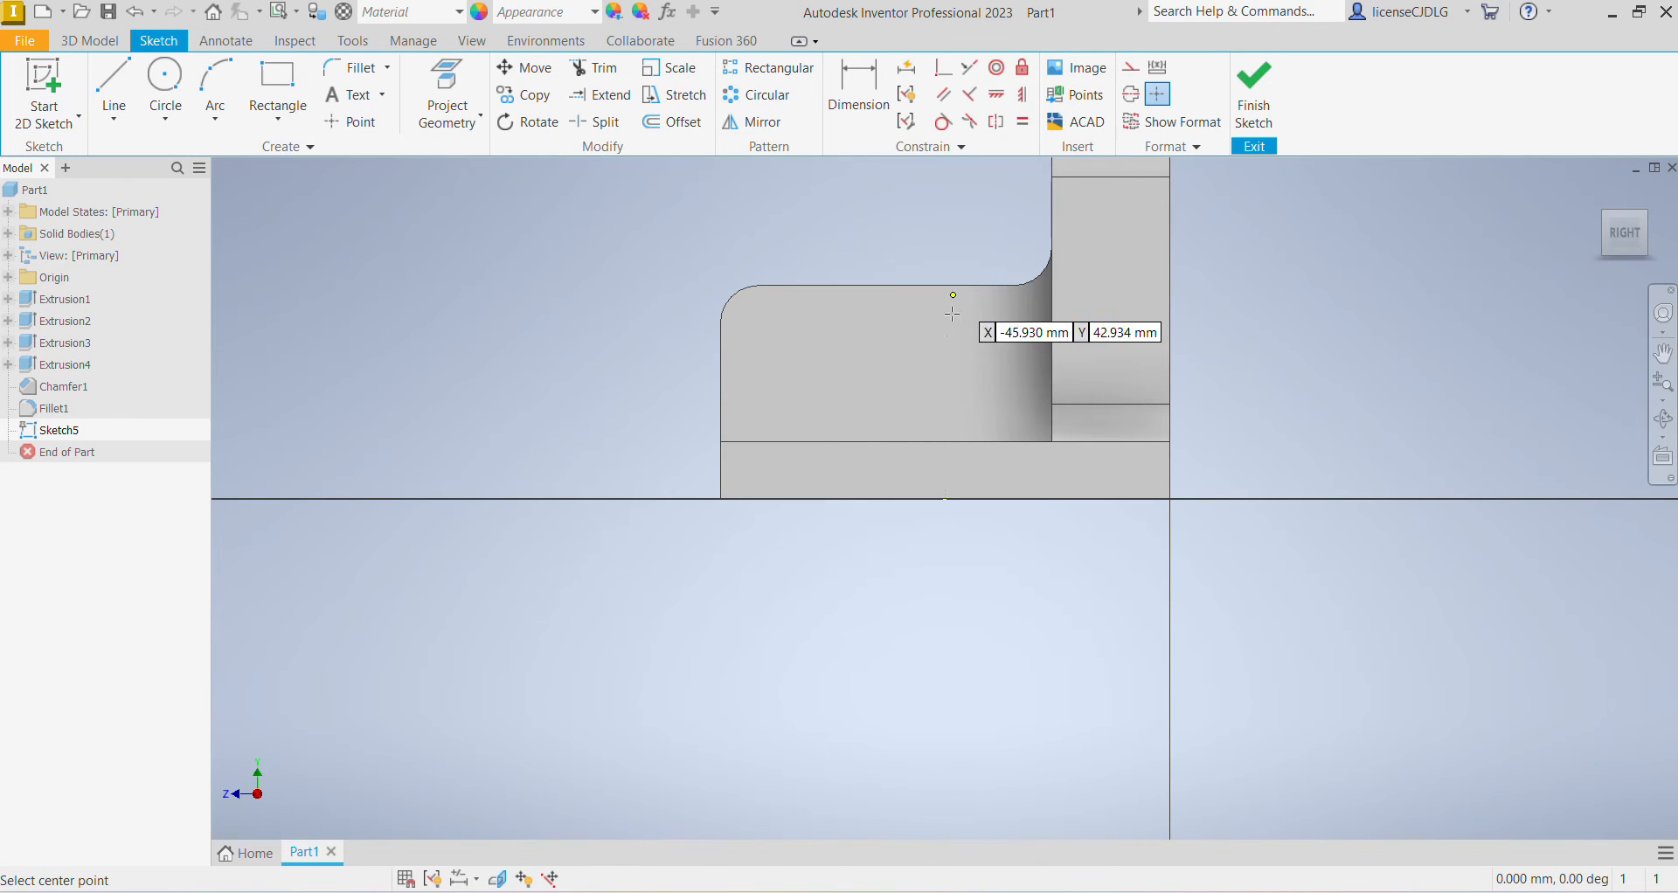
click(790, 375)
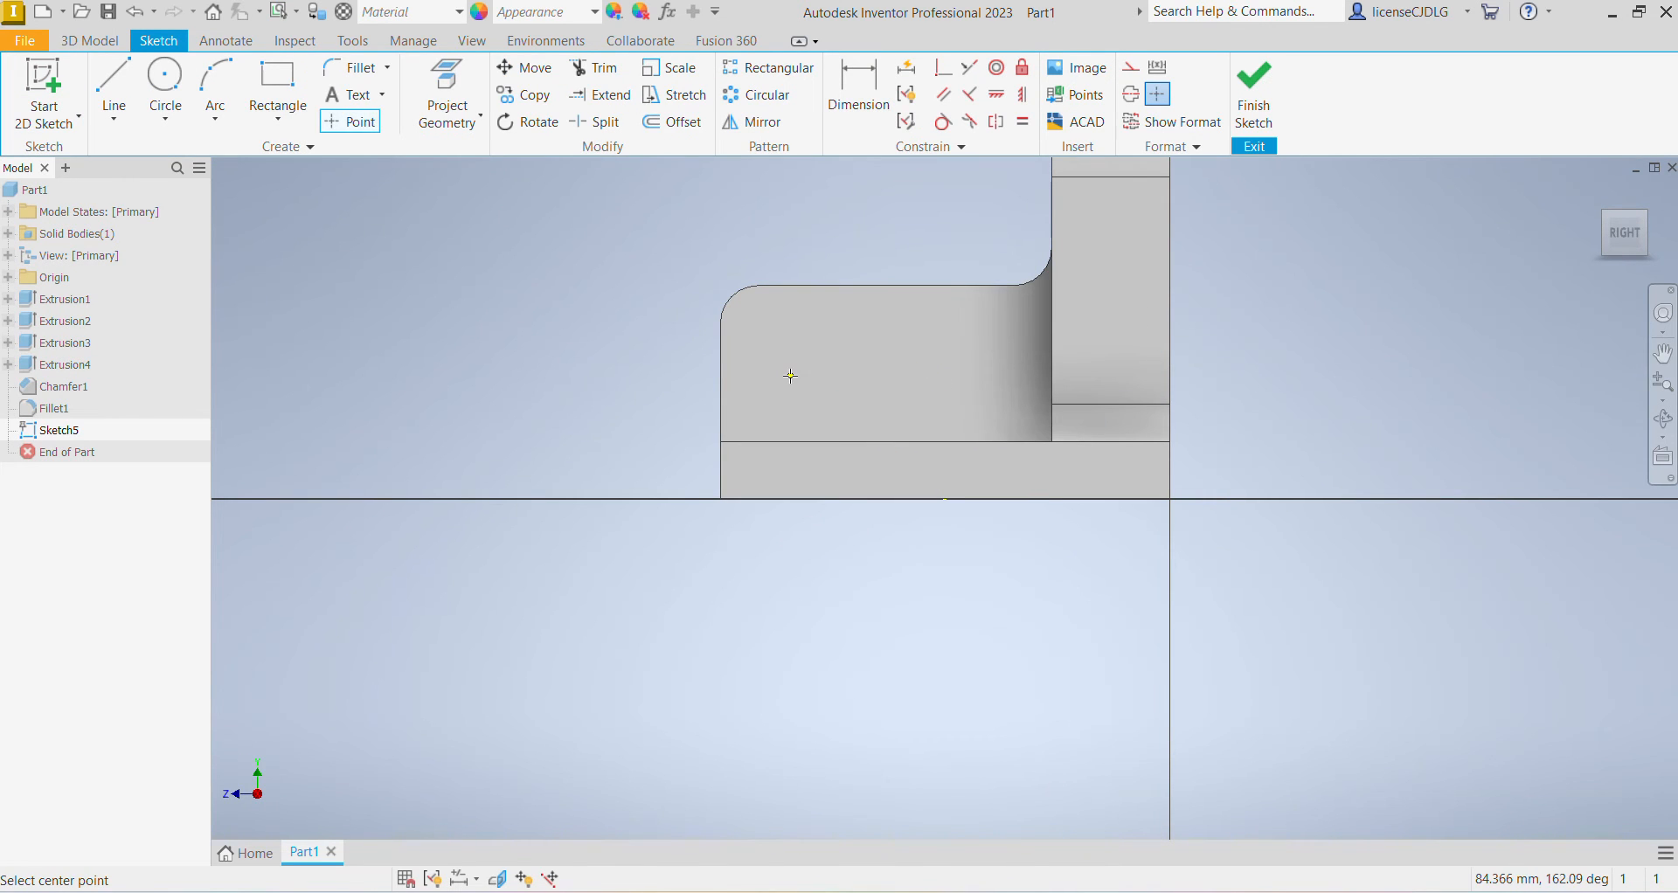
click(945, 367)
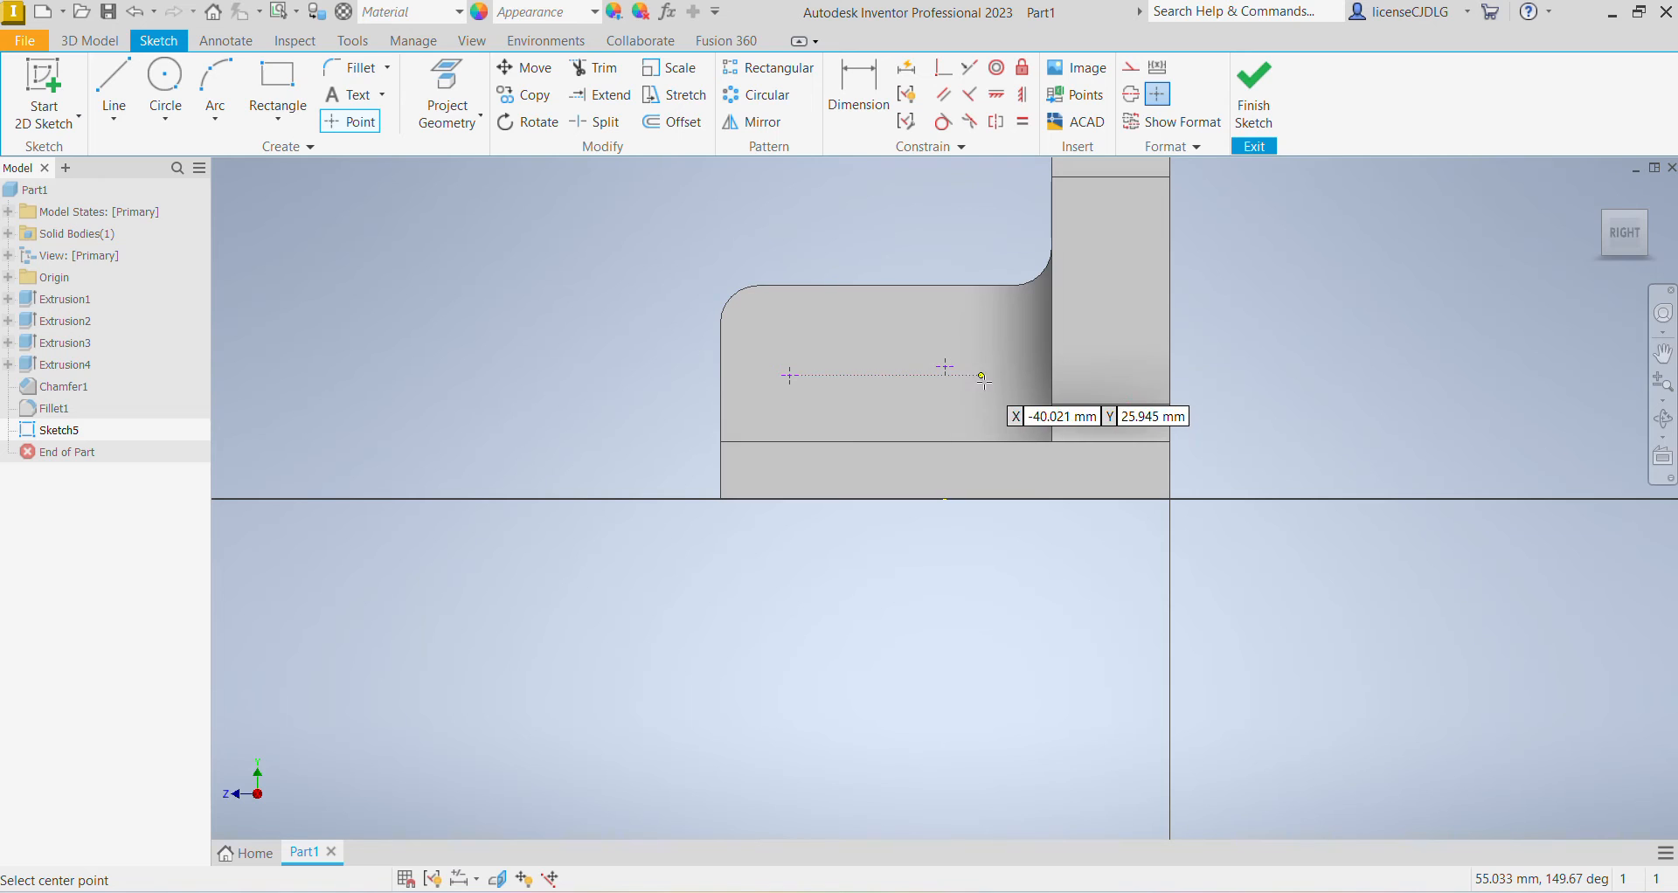
right_click(514, 390)
click(587, 390)
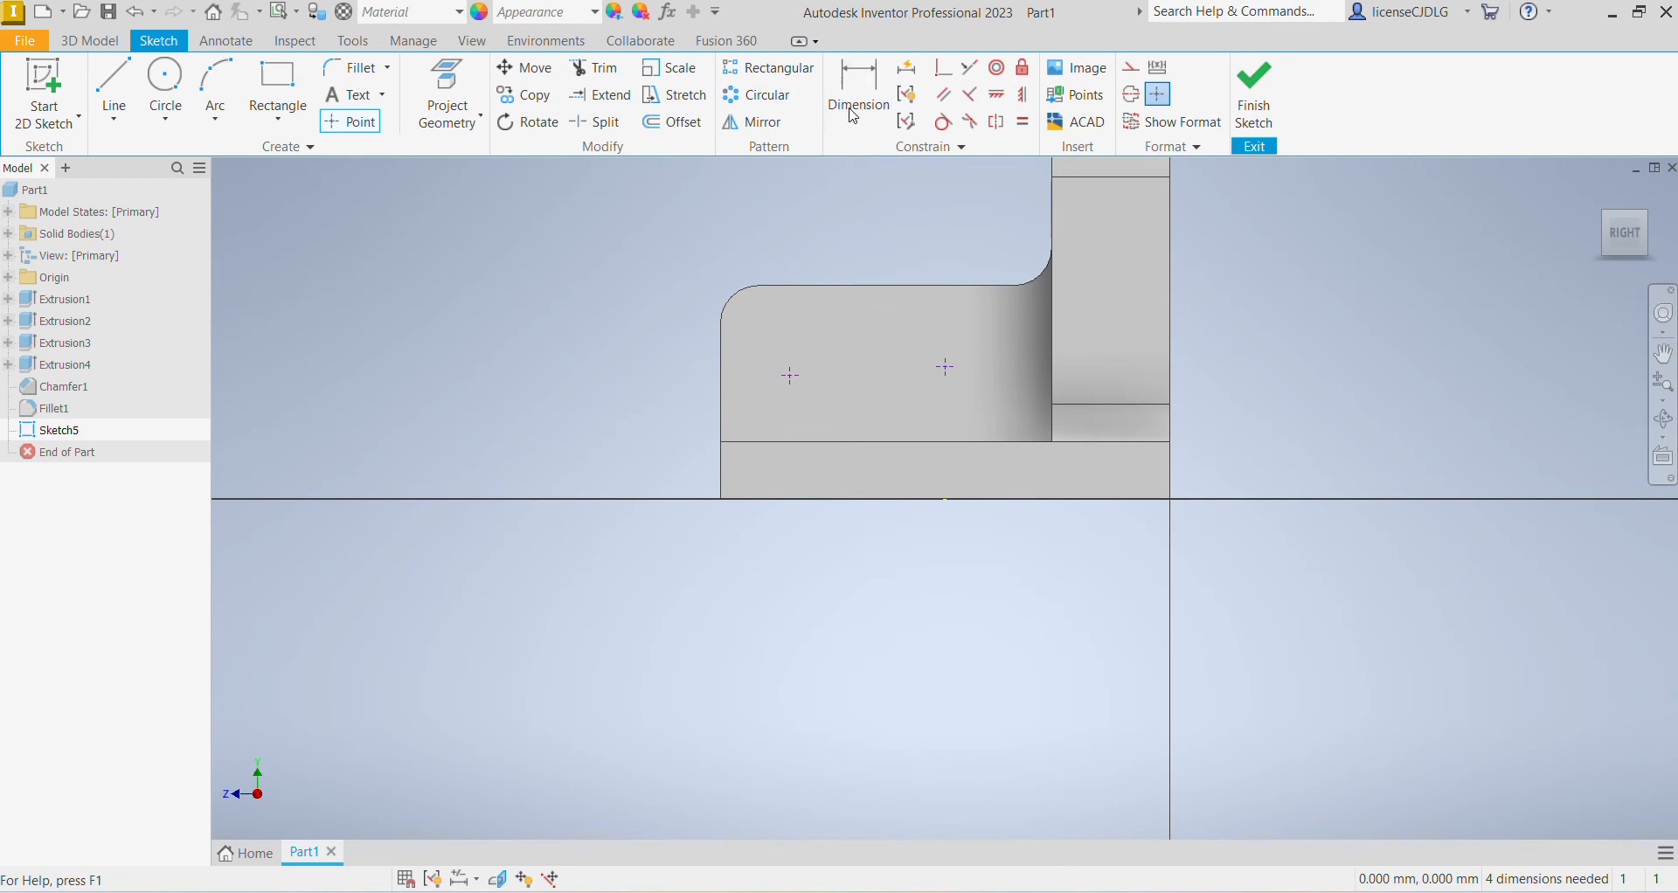
Dimension the hole centre point nearer the side wall's front edge 12 mm above the base plate's top face.
click(858, 87)
scroll(931, 287, up, 5)
scroll(856, 309, down, 3)
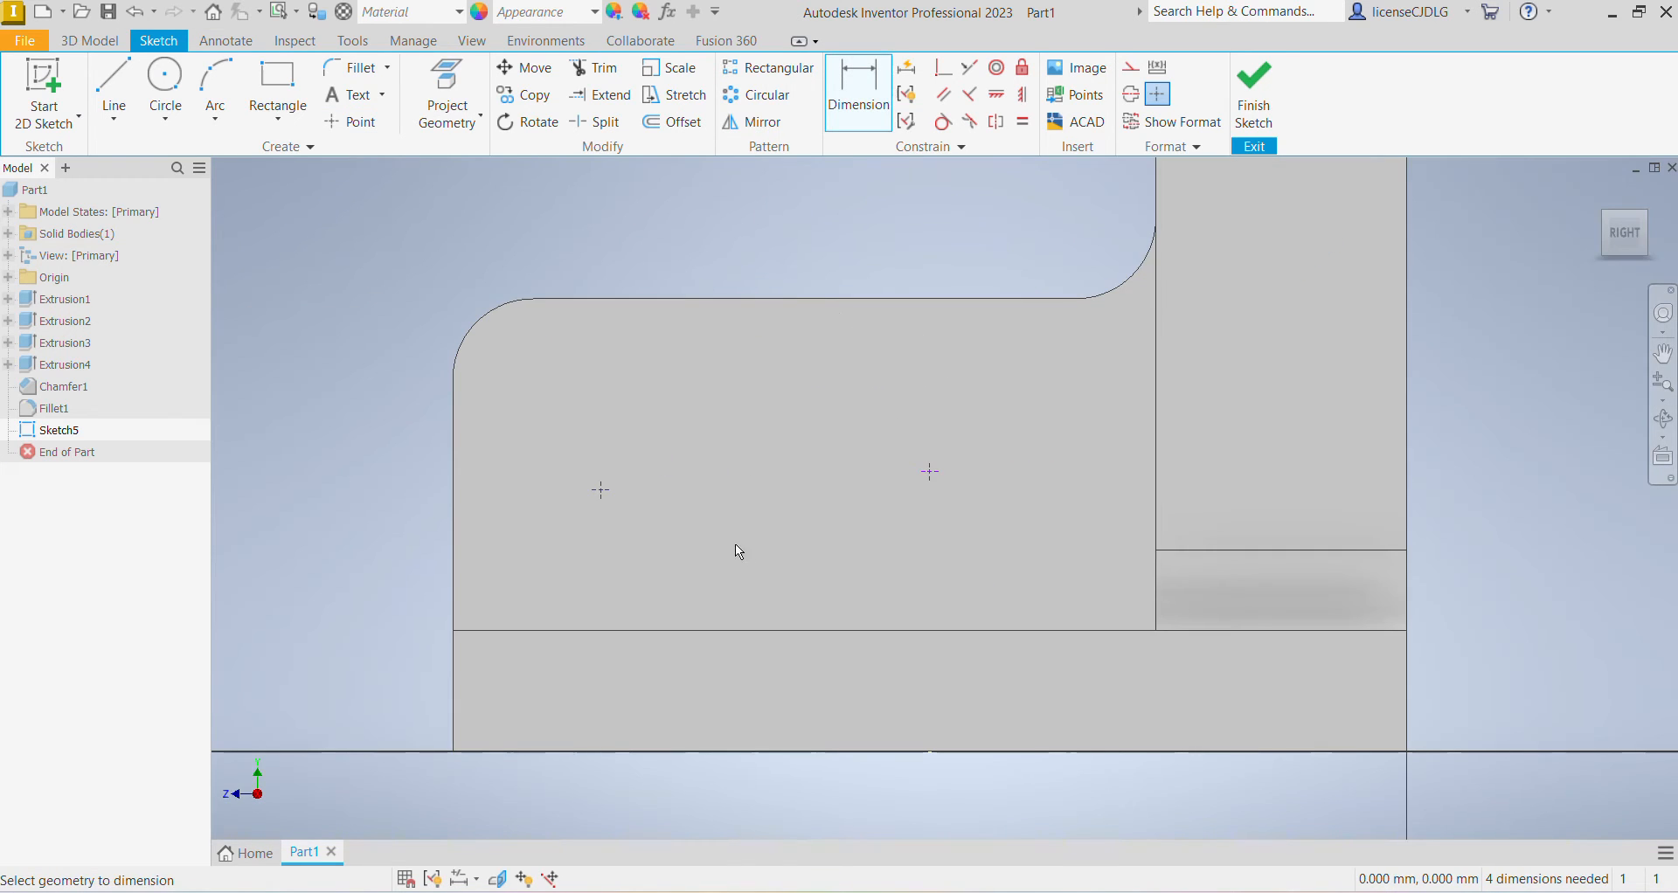
click(733, 631)
click(602, 490)
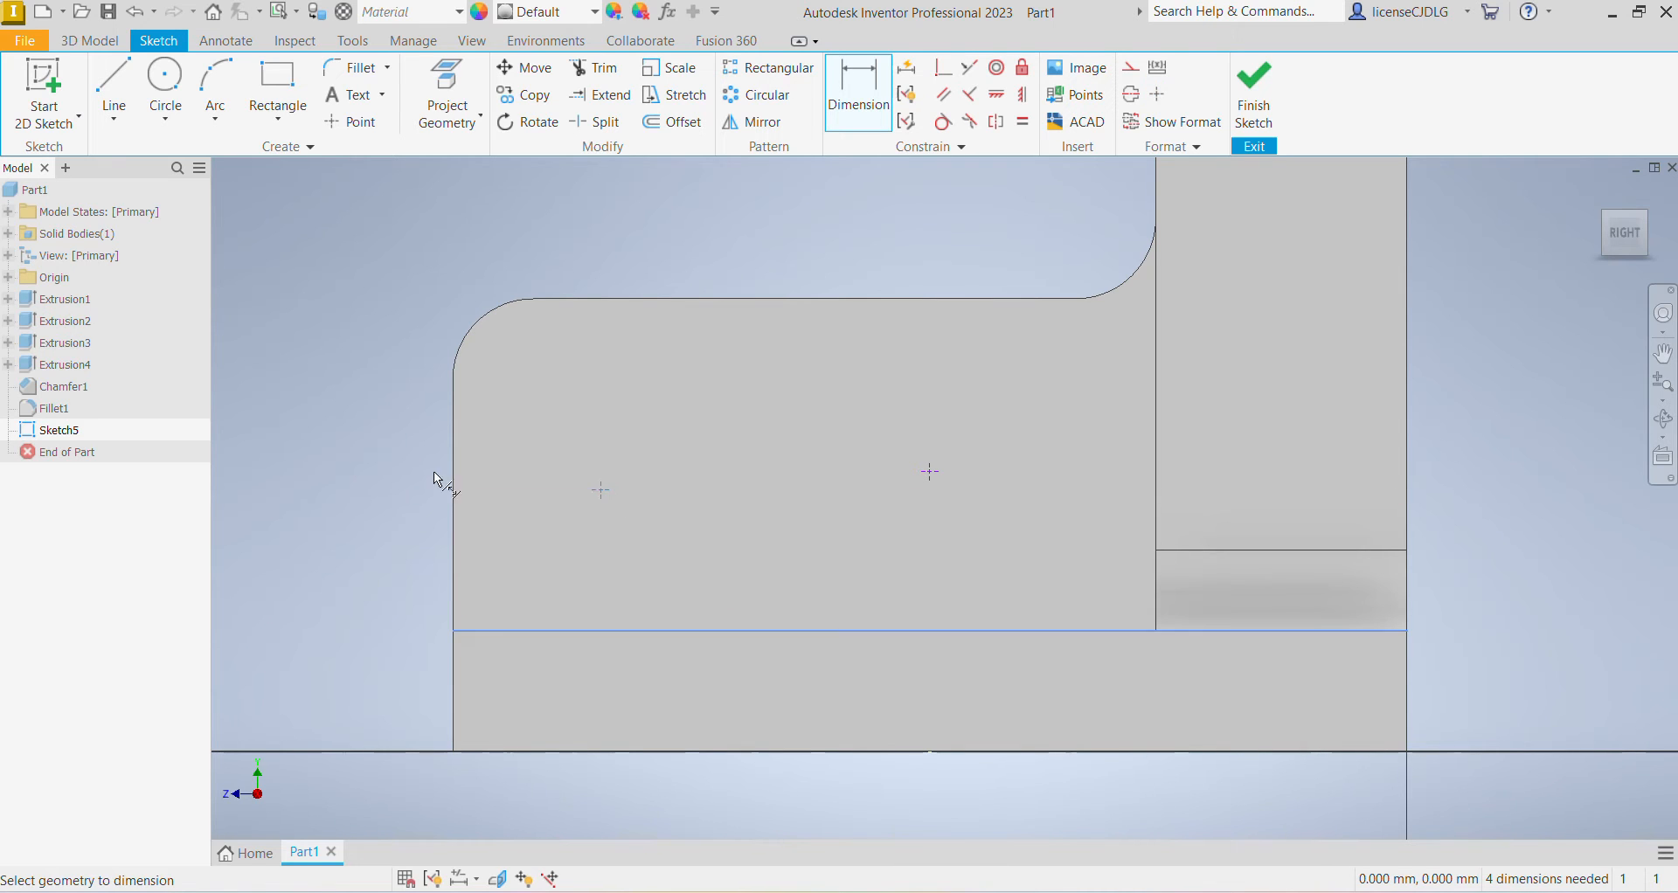
click(336, 436)
text(12)
key(Return)
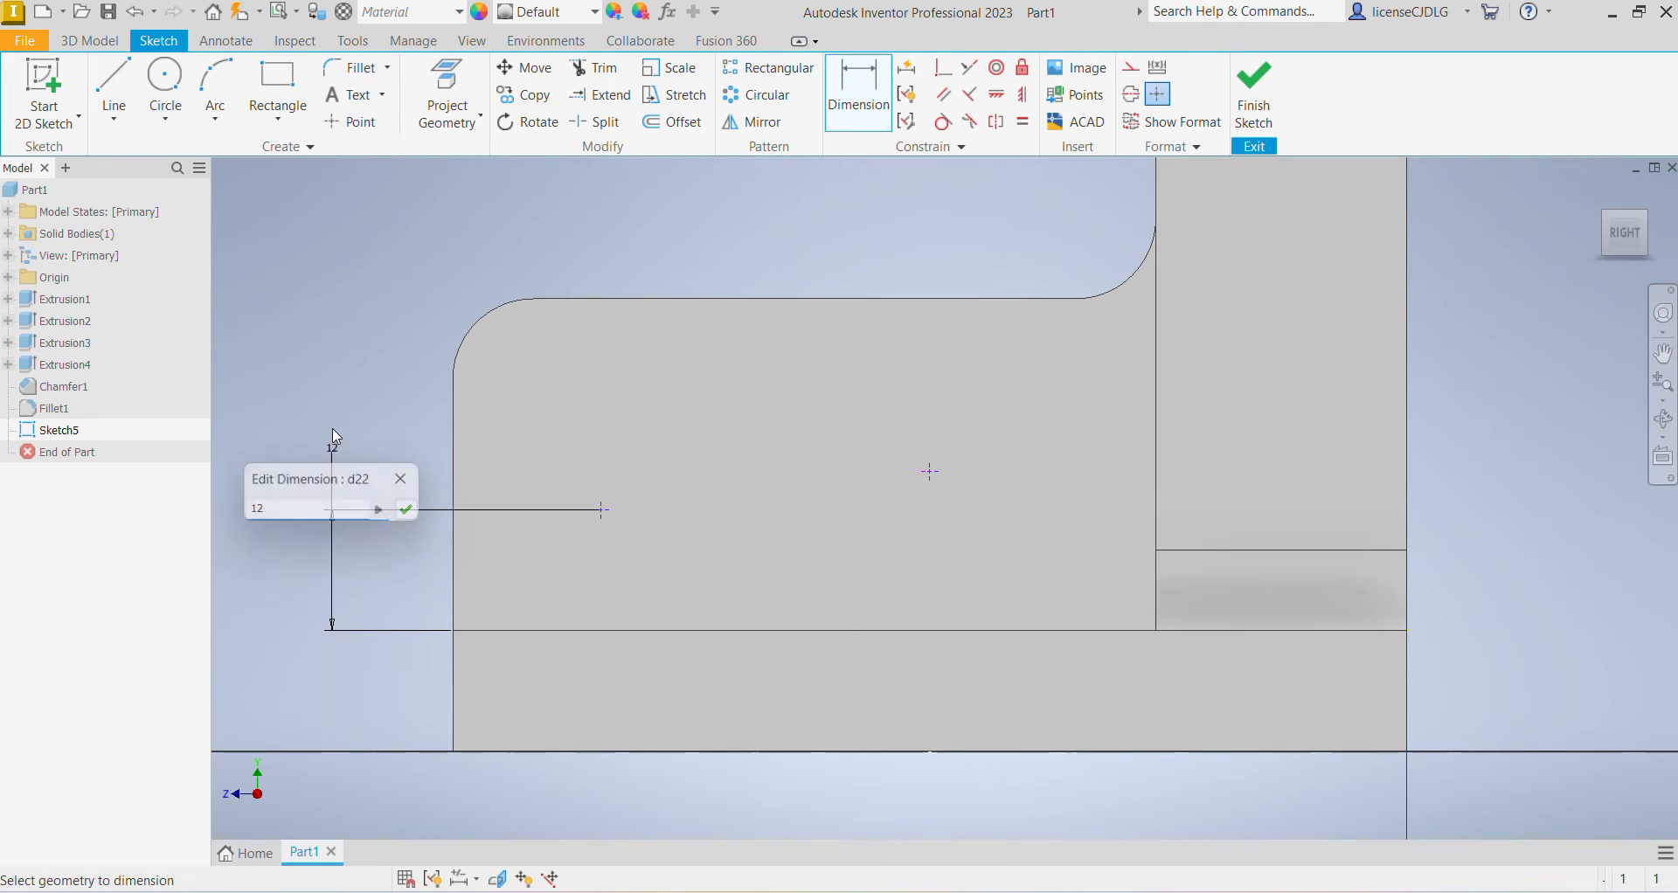
Dimension the same hole centre point 15 mm from the side wall's front vertical edge.
click(452, 577)
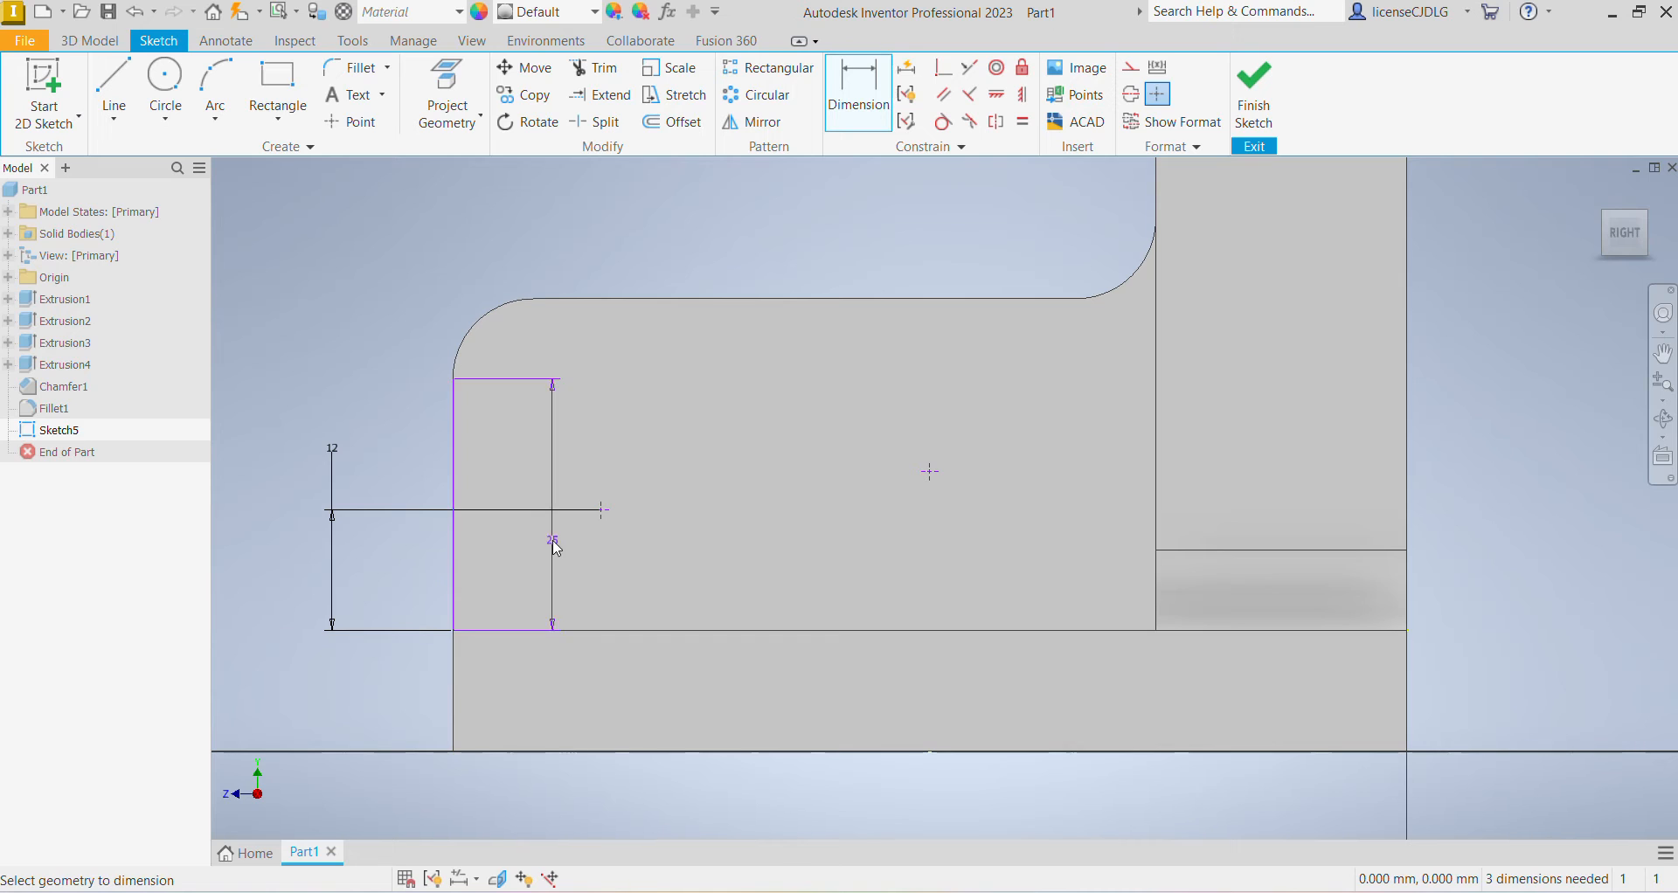
click(602, 510)
click(358, 243)
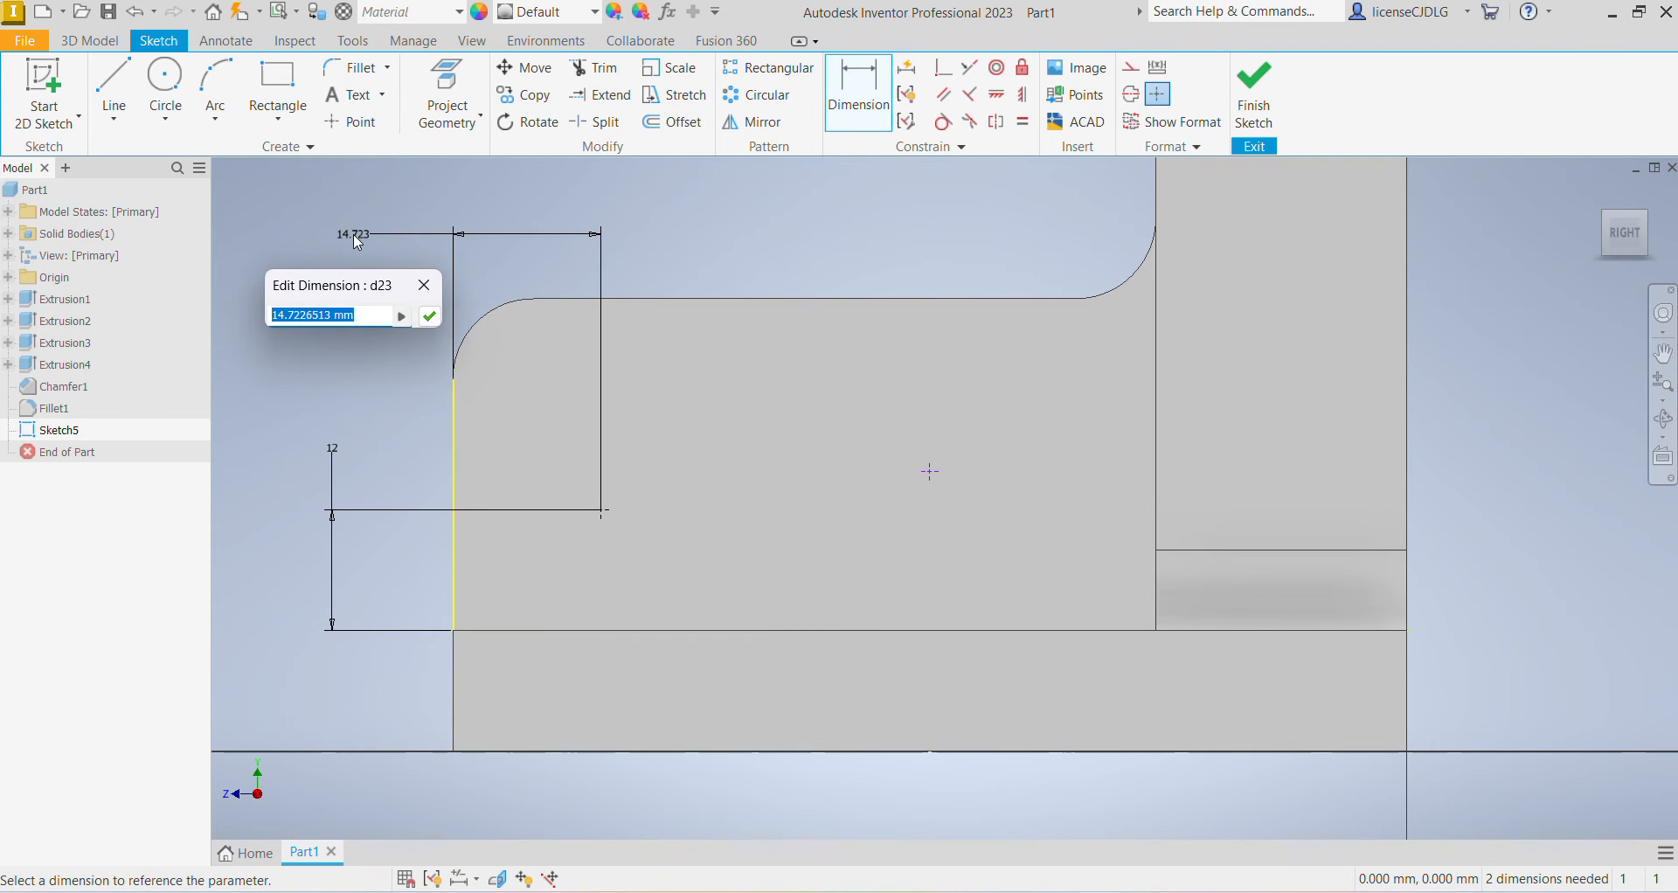
text(15)
key(Return)
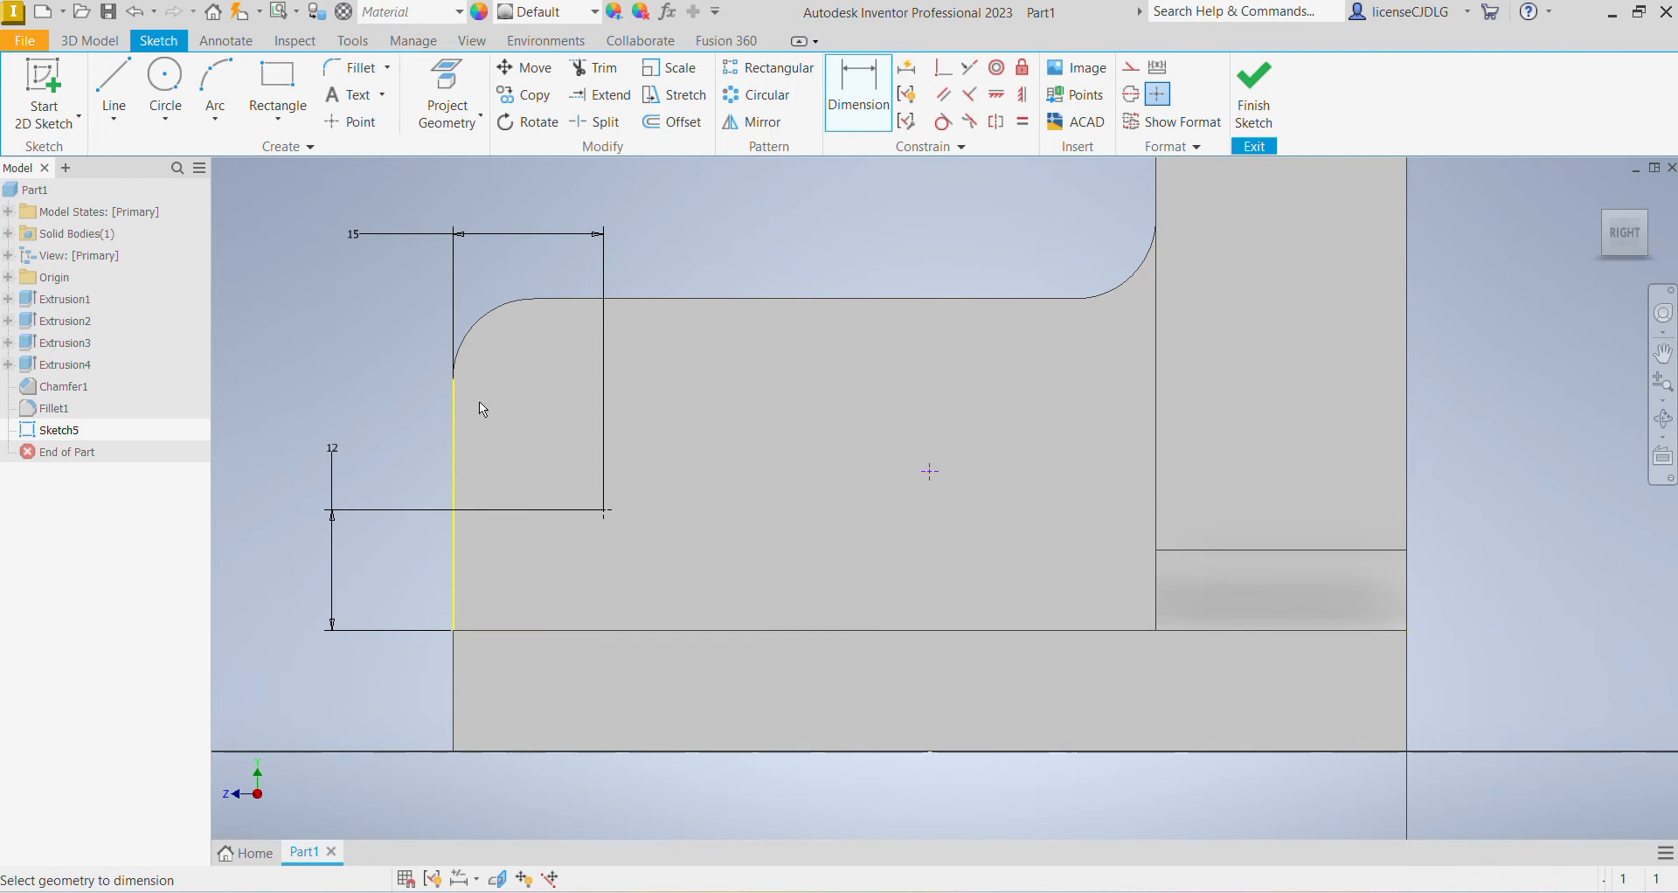
Dimension the horizontal spacing between the two hole centre points and set it to 37 mm.
click(604, 511)
click(929, 473)
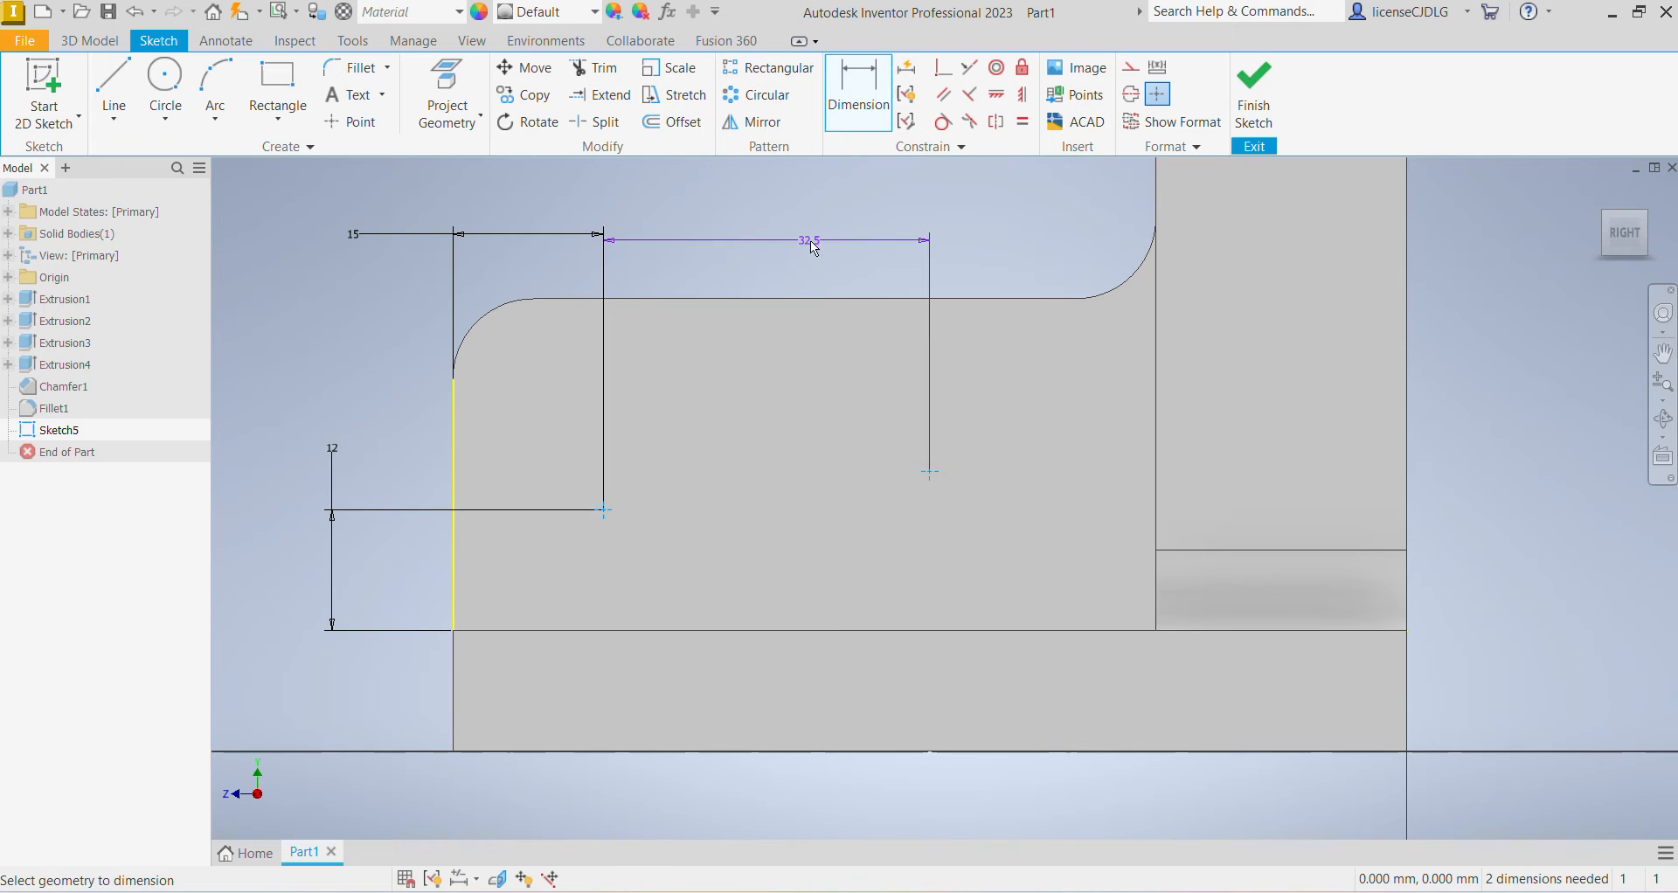
click(806, 215)
text(15)
key(Return)
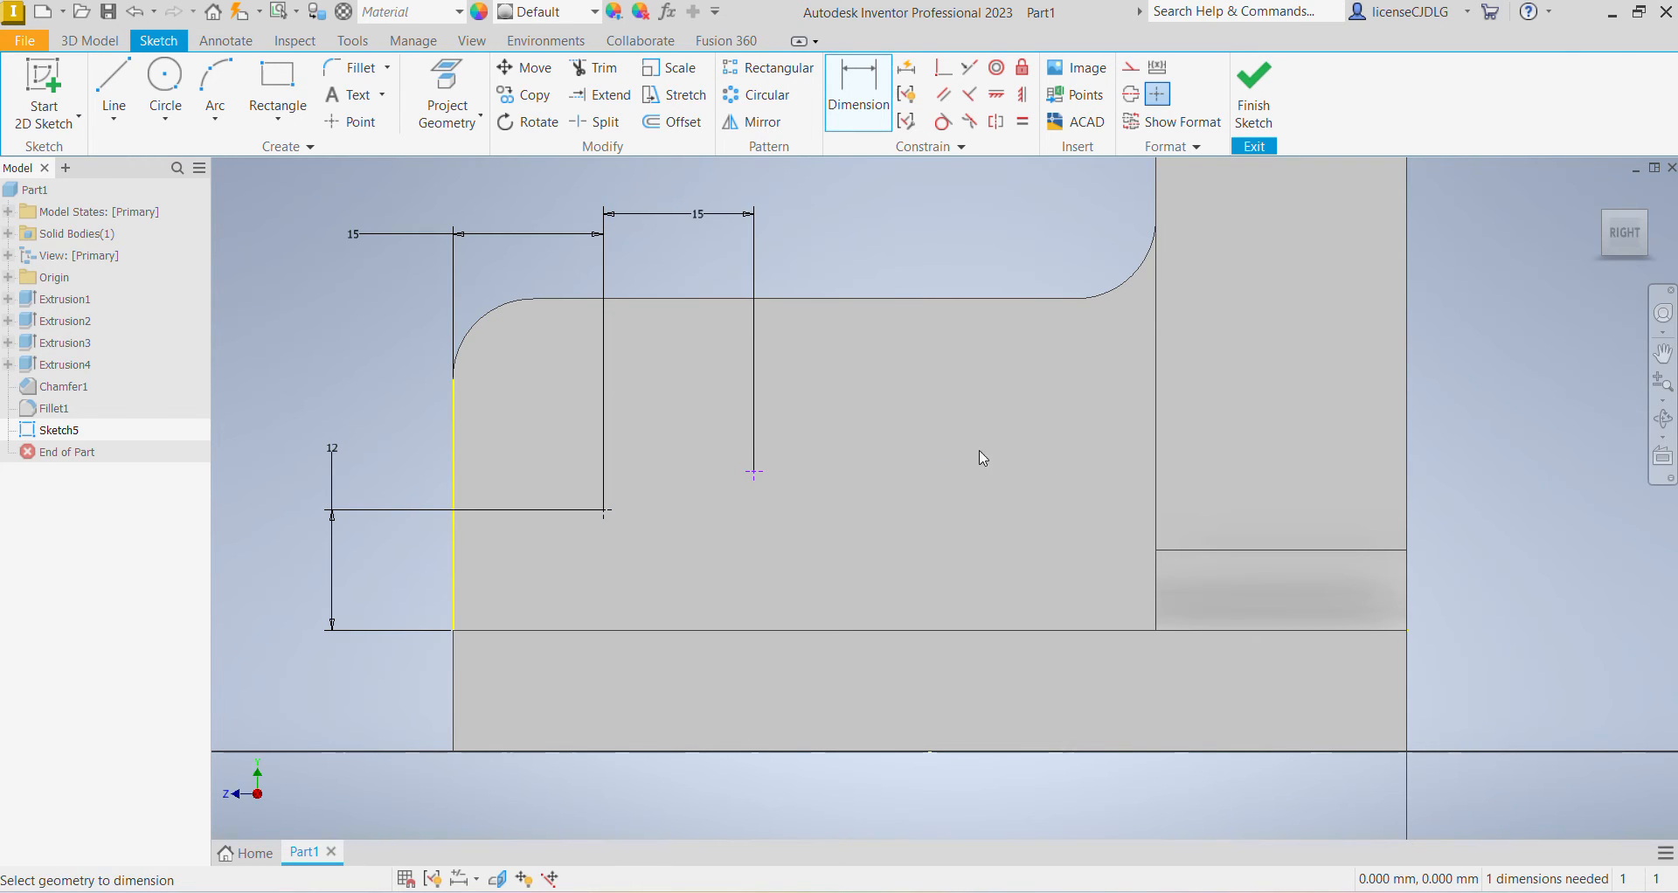
click(689, 216)
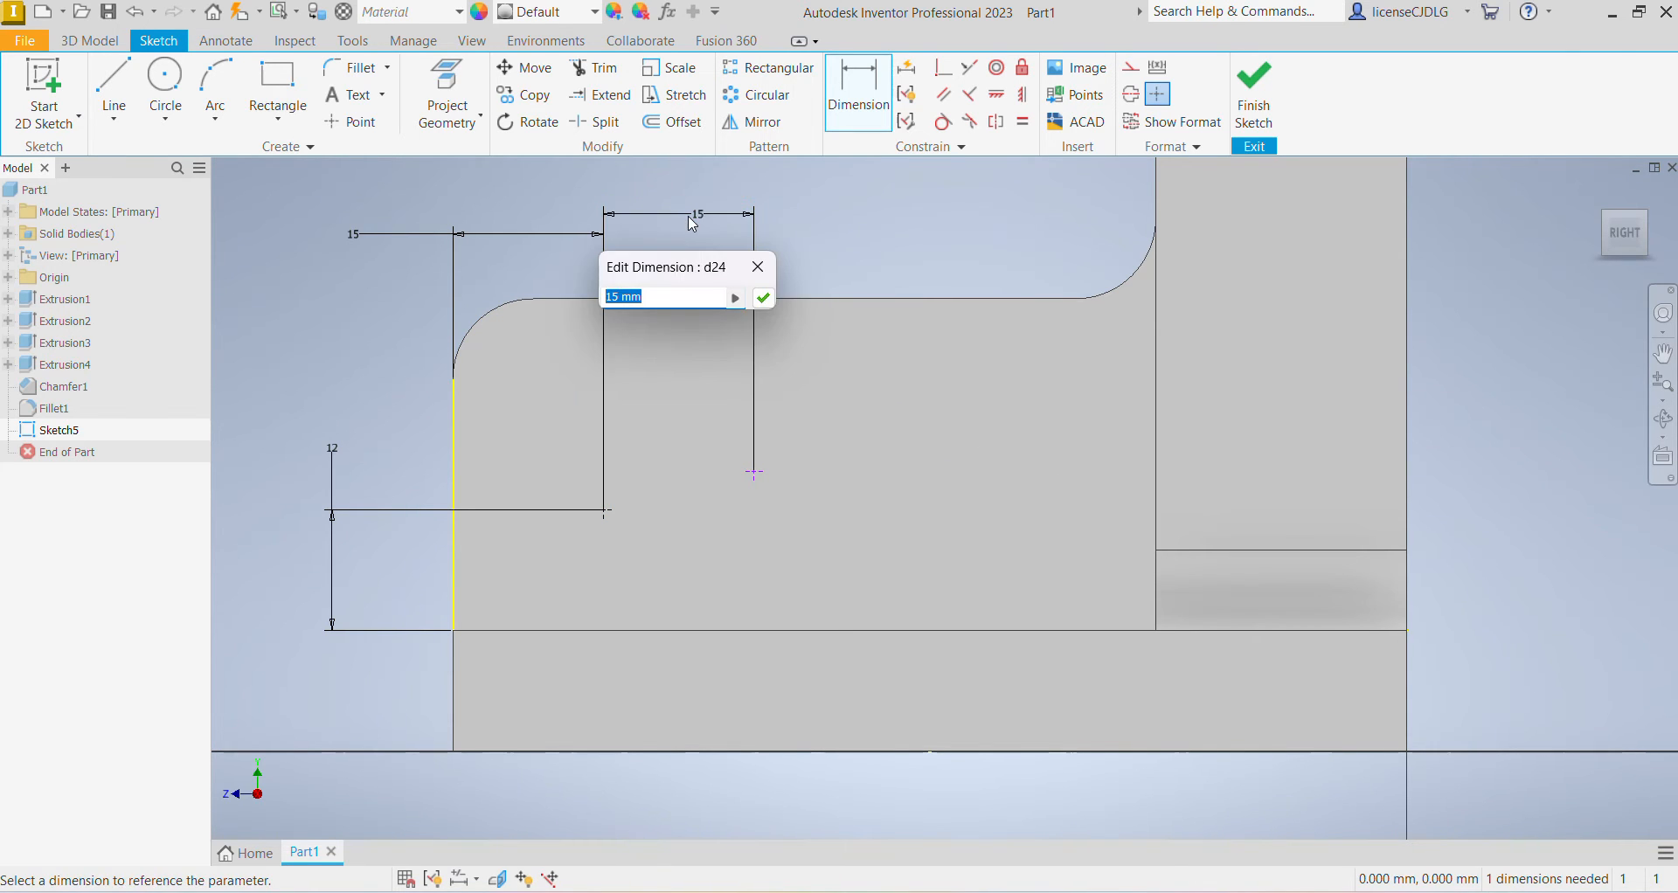
text(37)
key(Return)
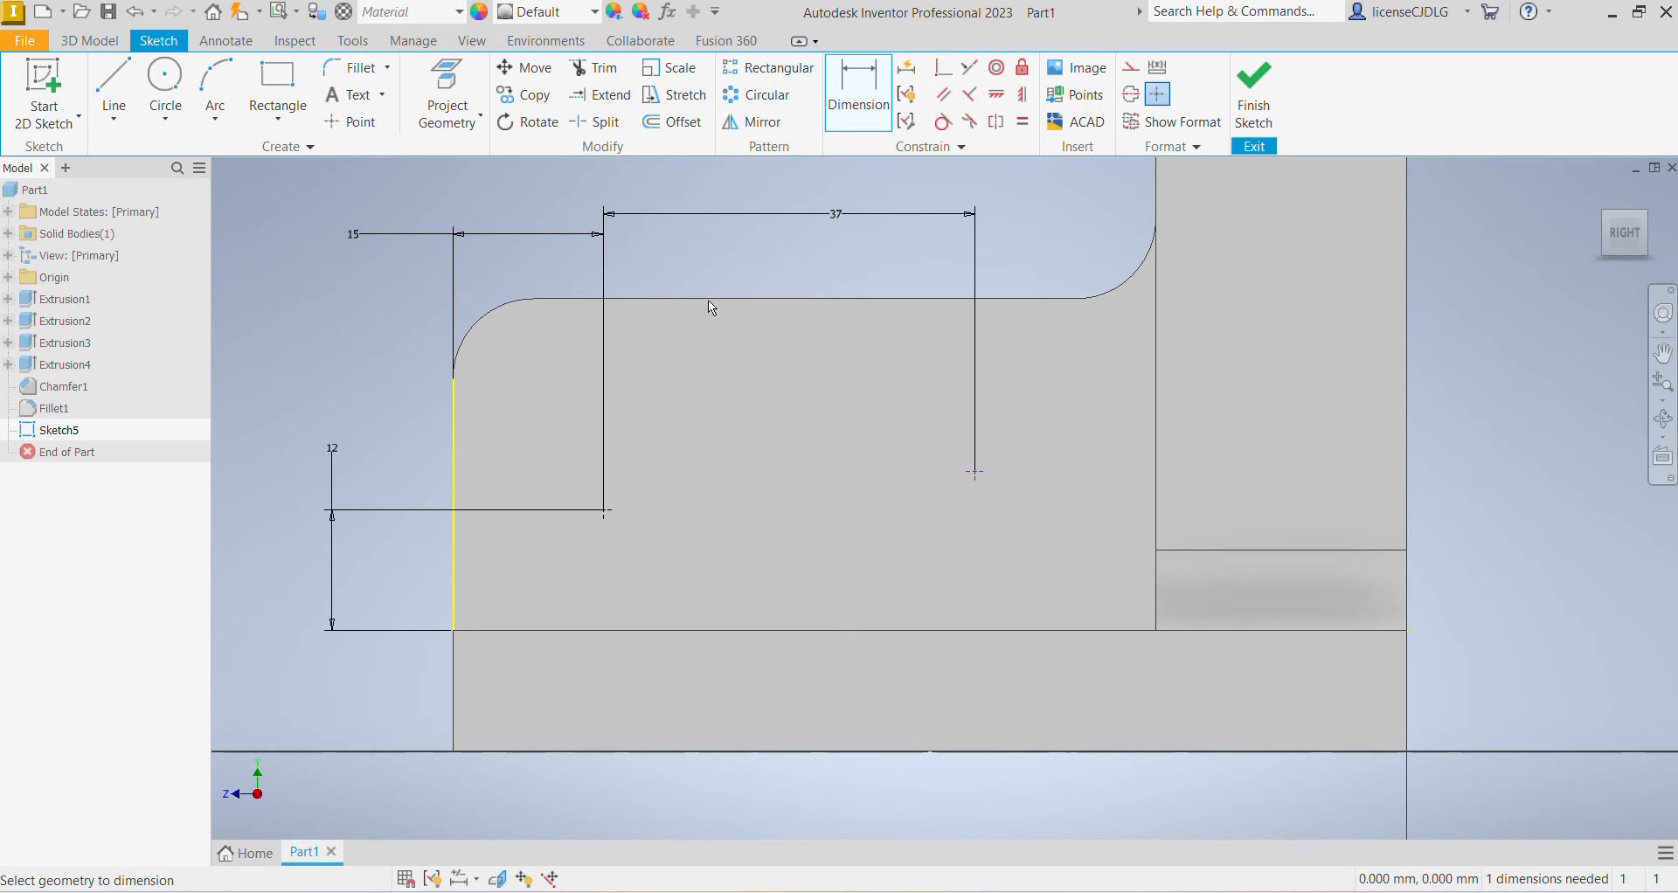
key(Escape)
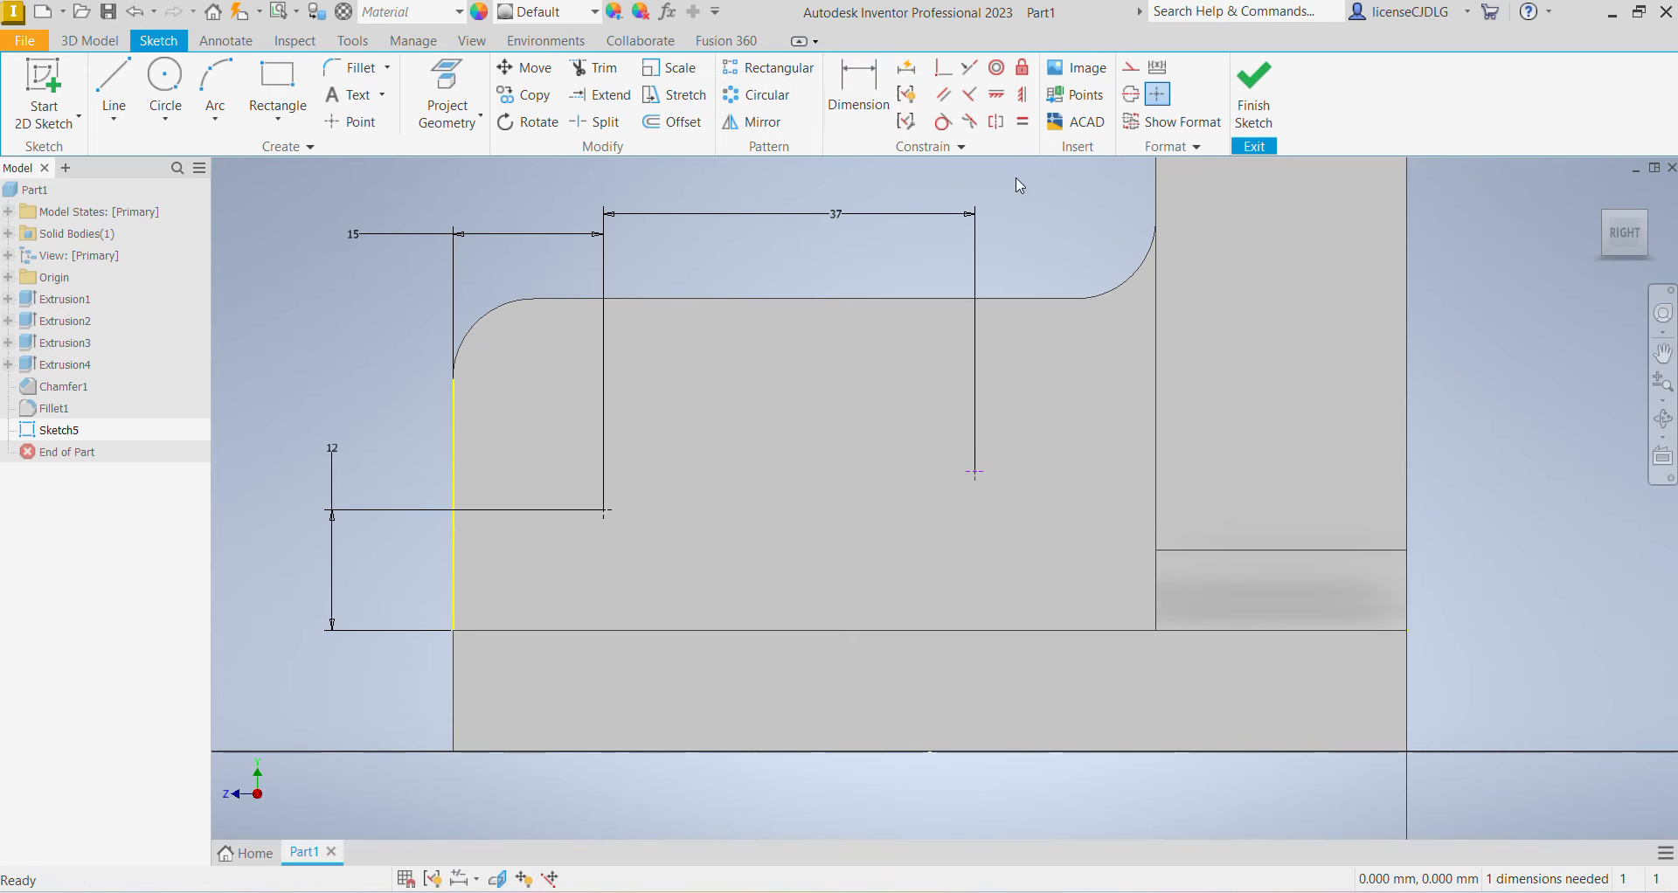
Align the two hole centre points with a horizontal constraint and finish the sketch.
click(999, 96)
click(970, 478)
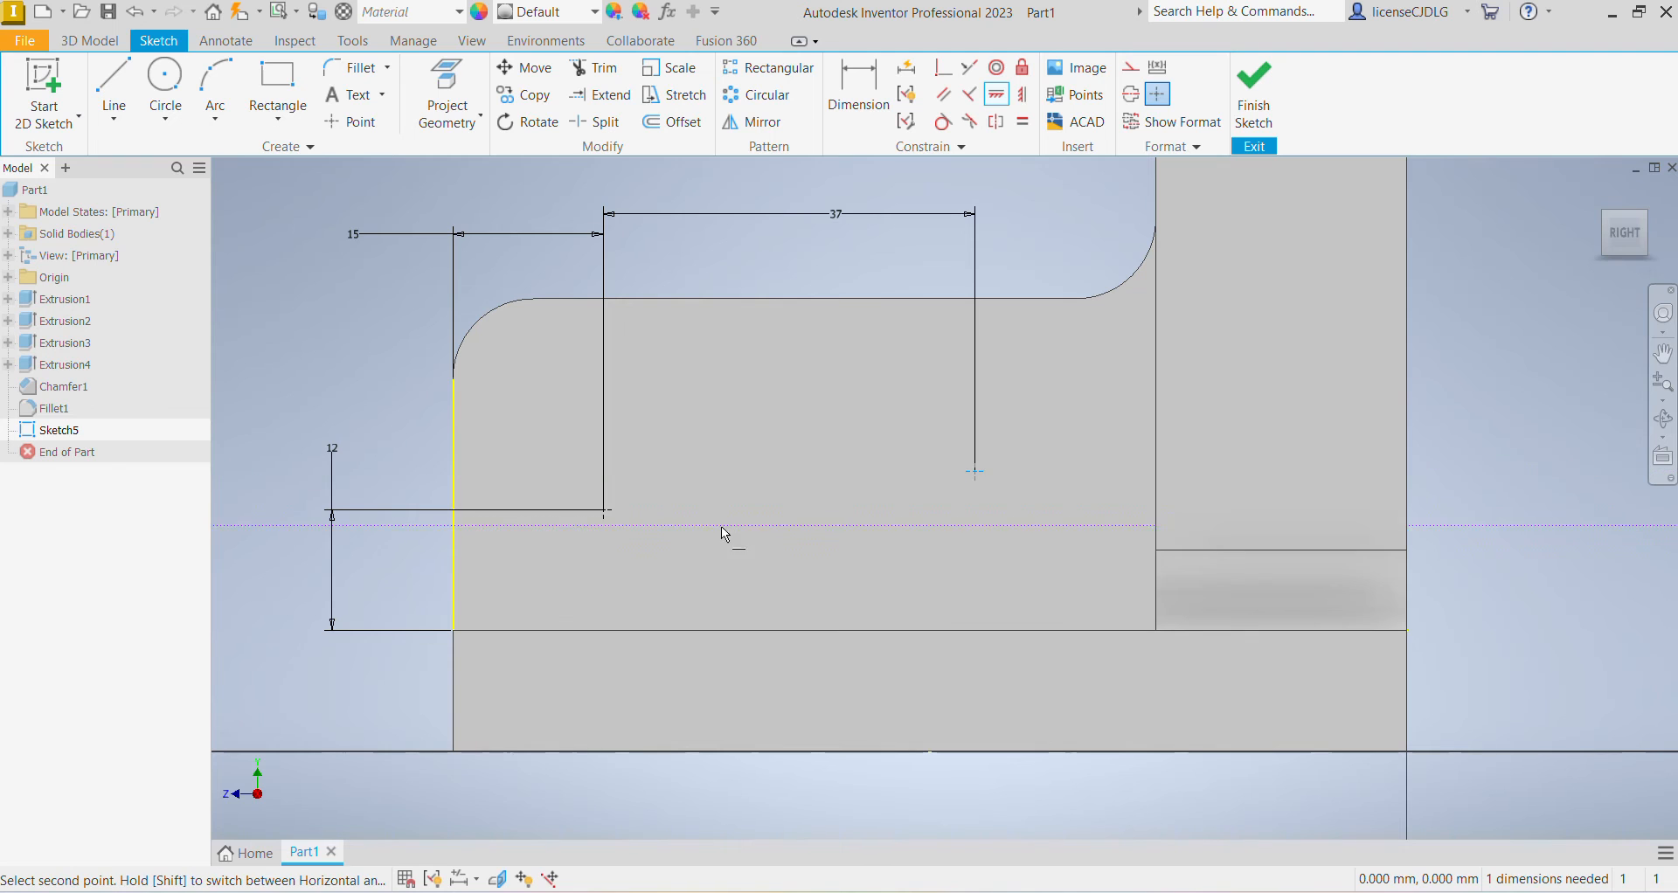
click(610, 510)
key(Escape)
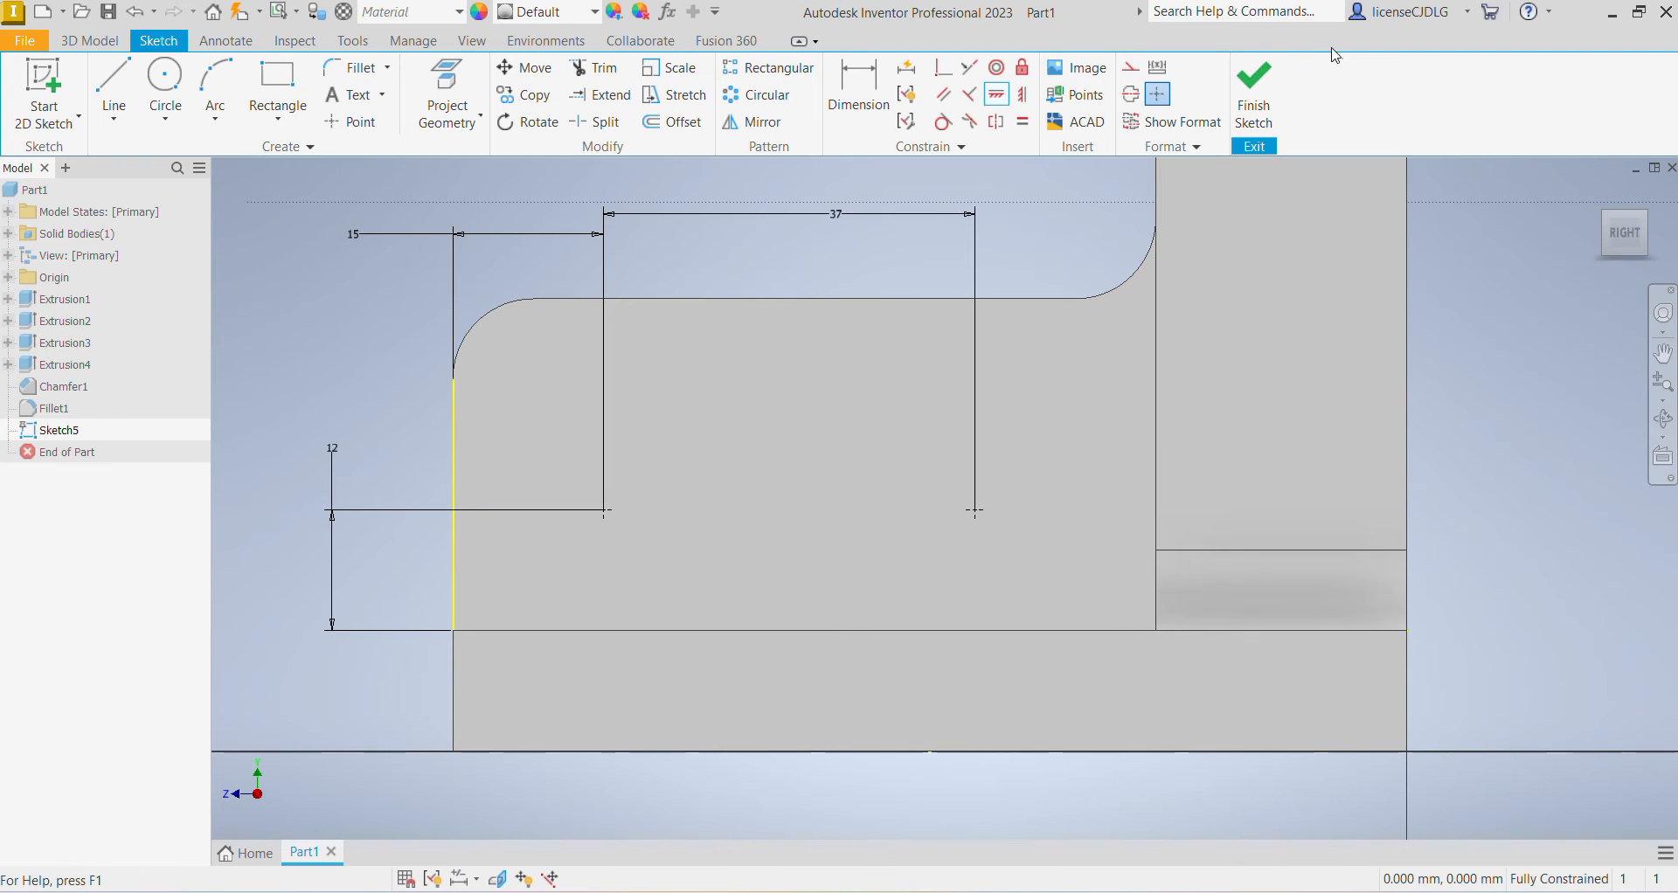
click(1254, 96)
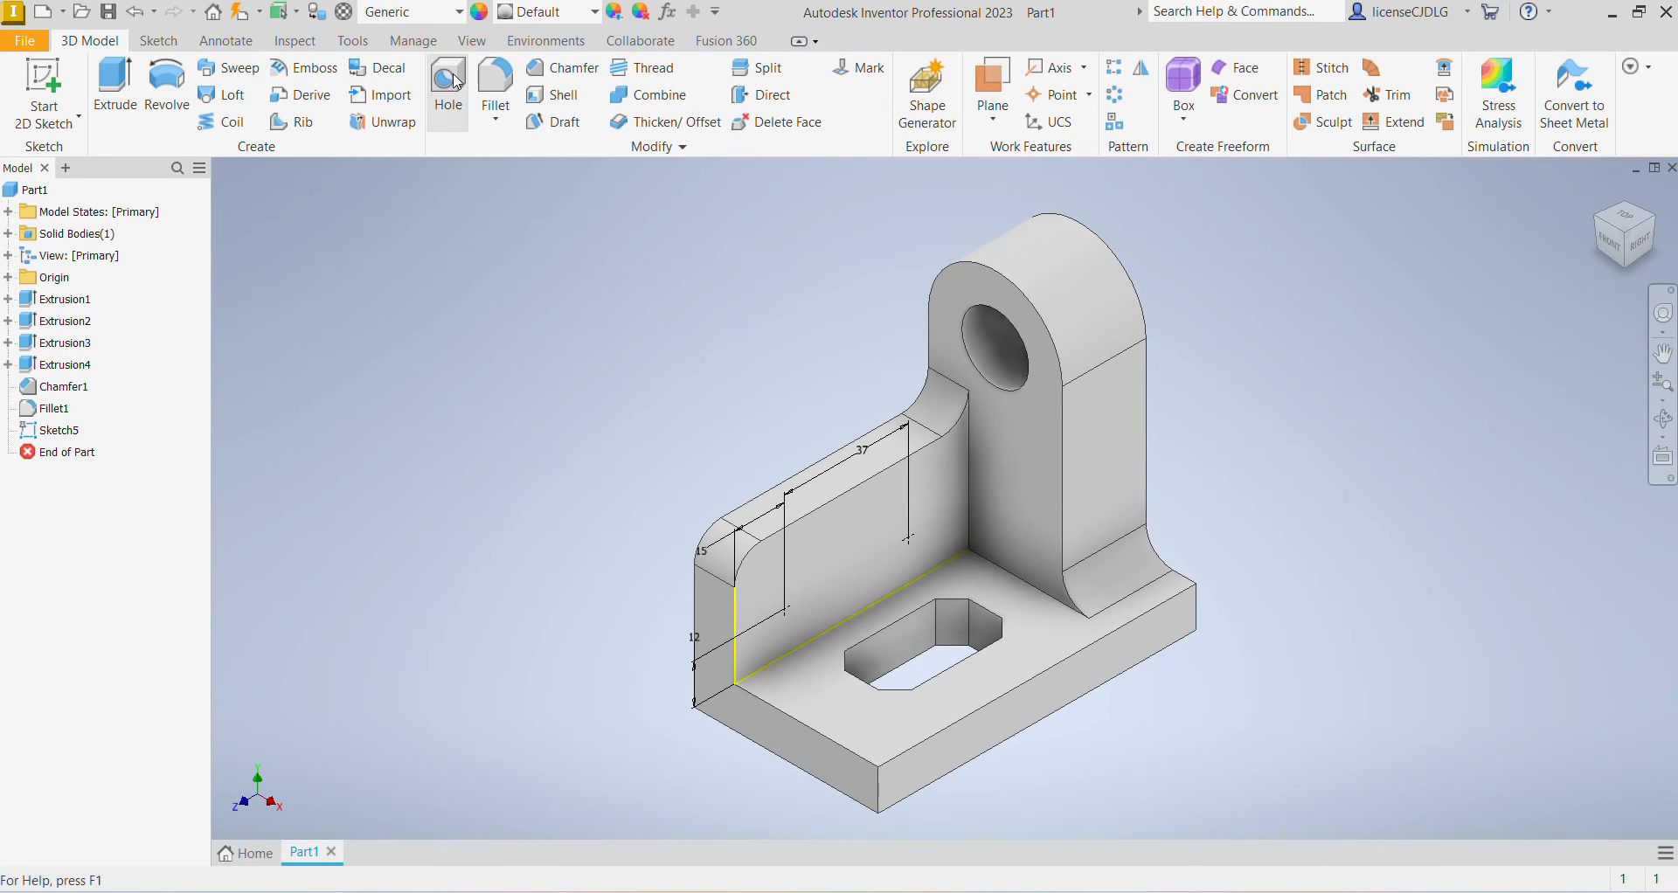
Create simple 12 mm diameter holes at both sketch points, cutting through all of the side wall.
click(450, 86)
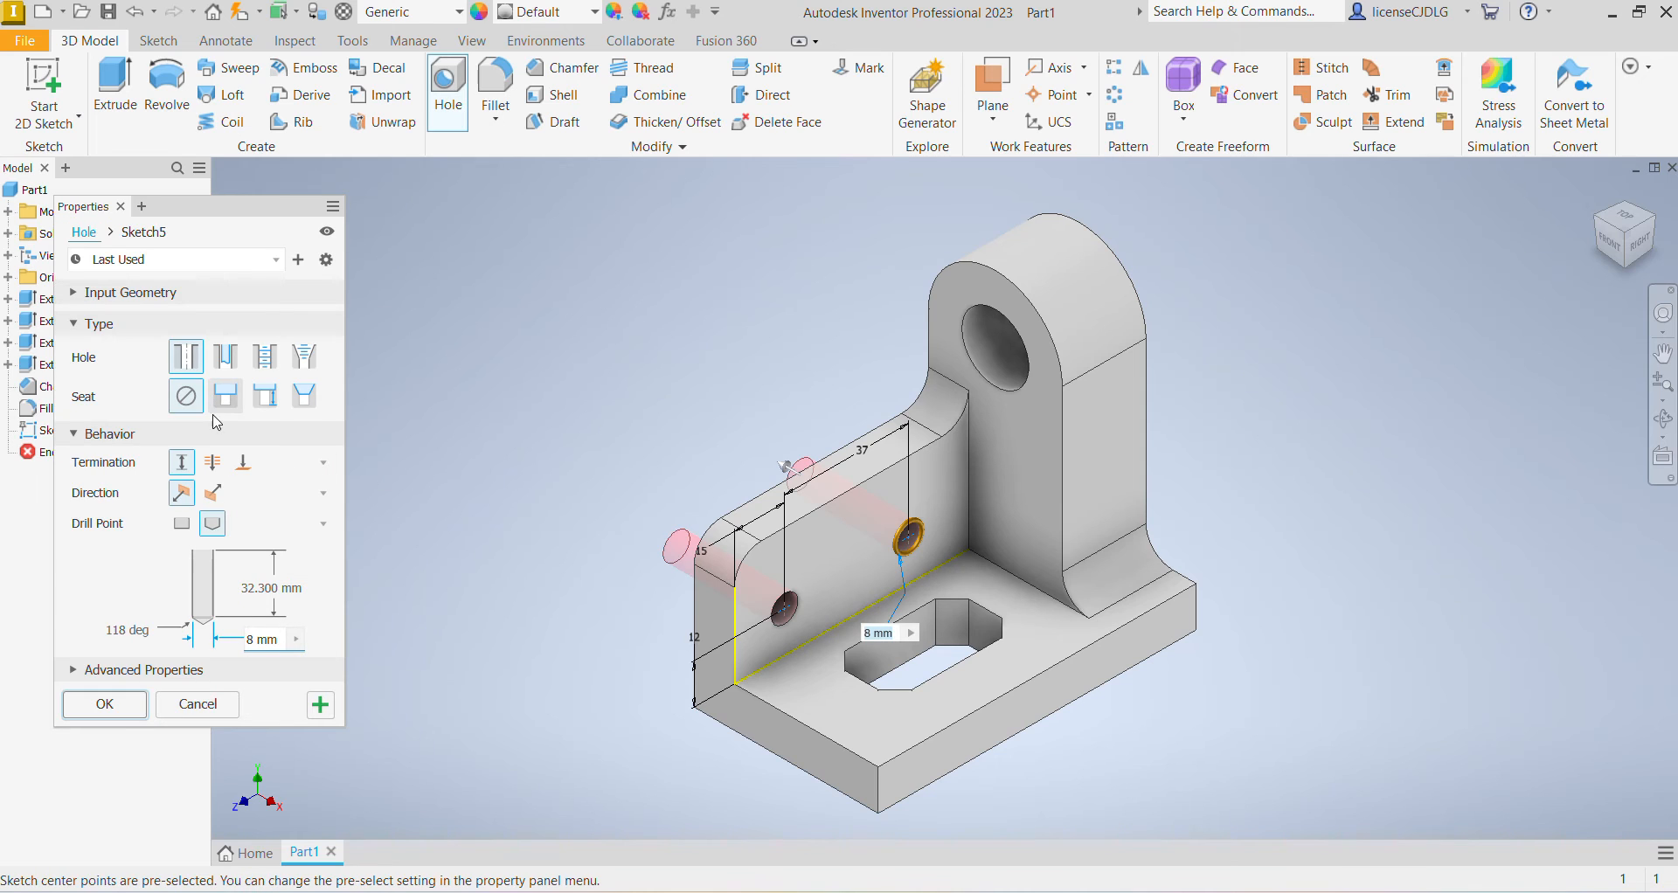
click(258, 640)
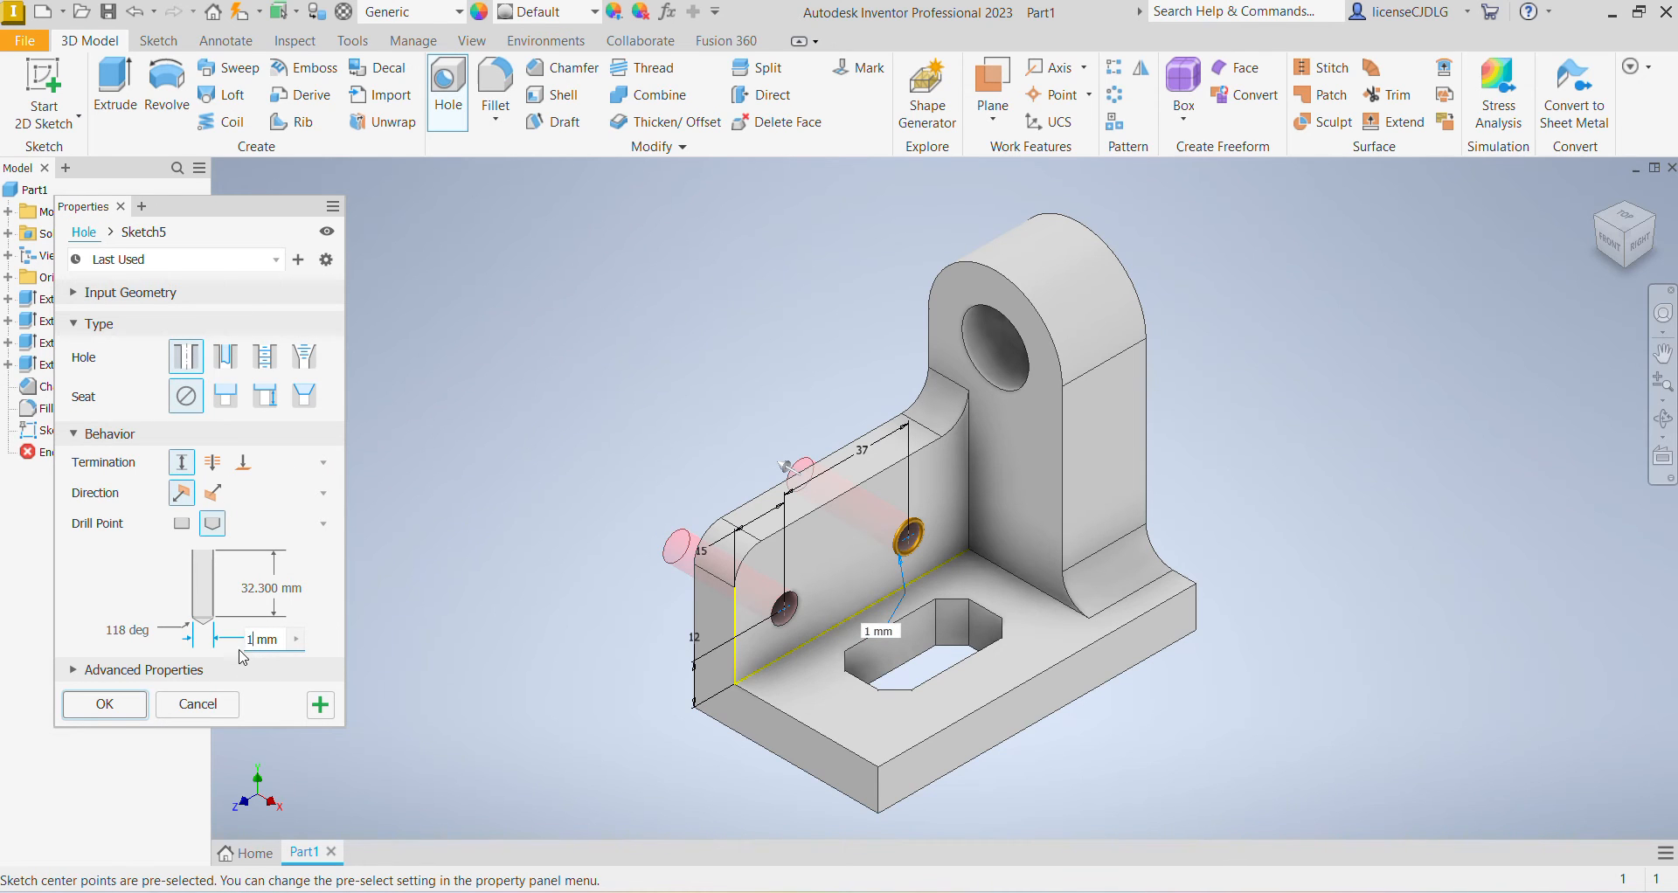
text(1)
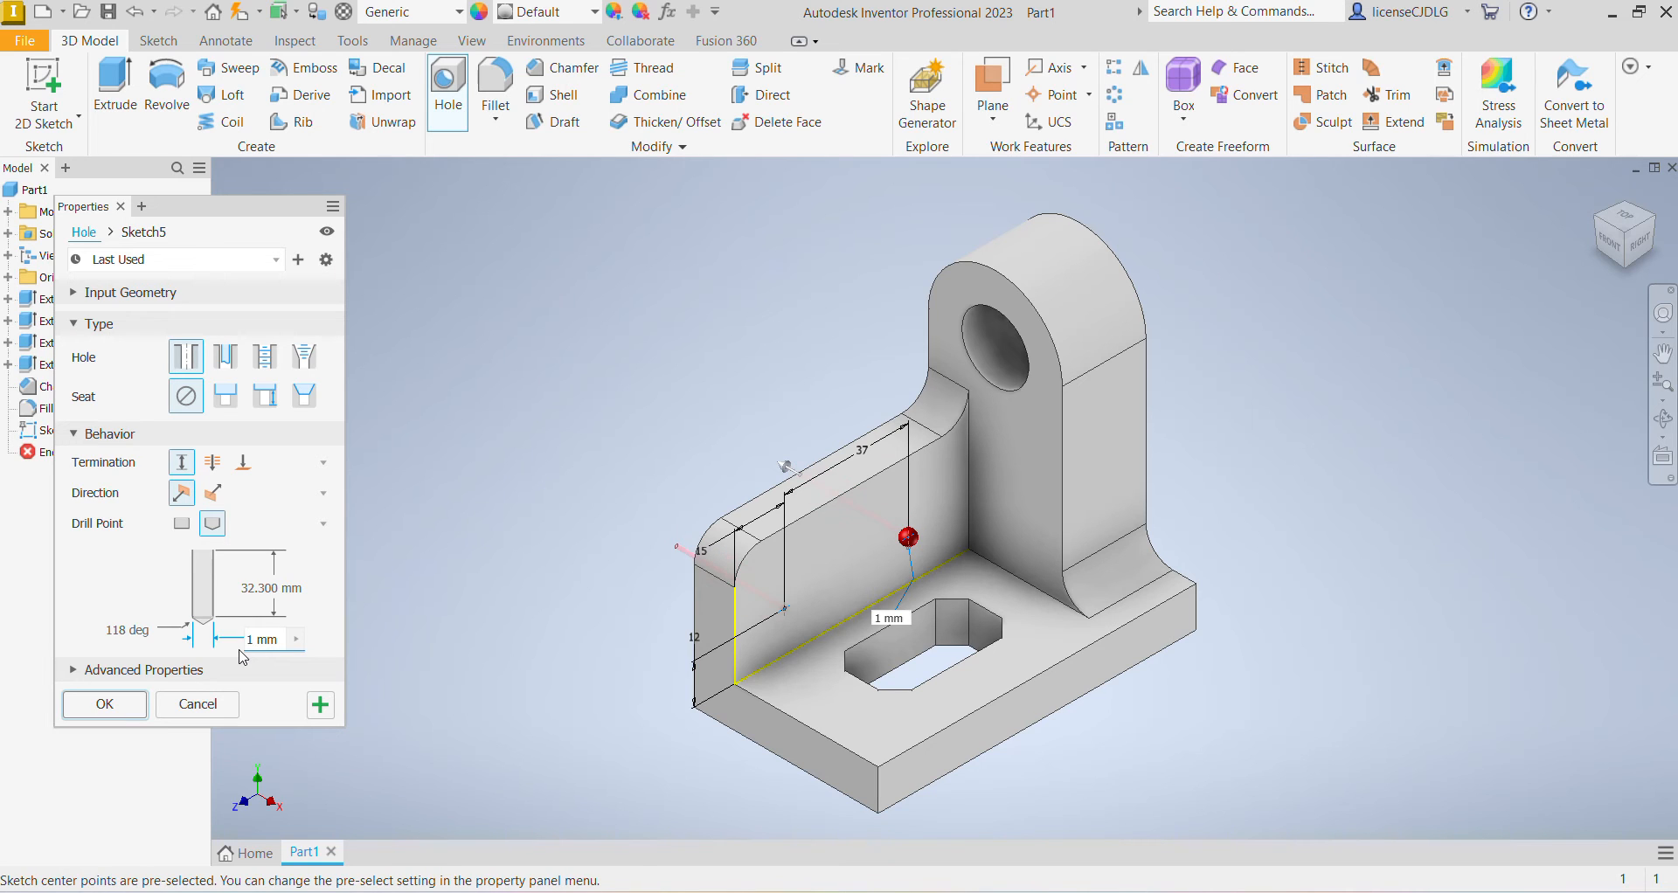
text(2)
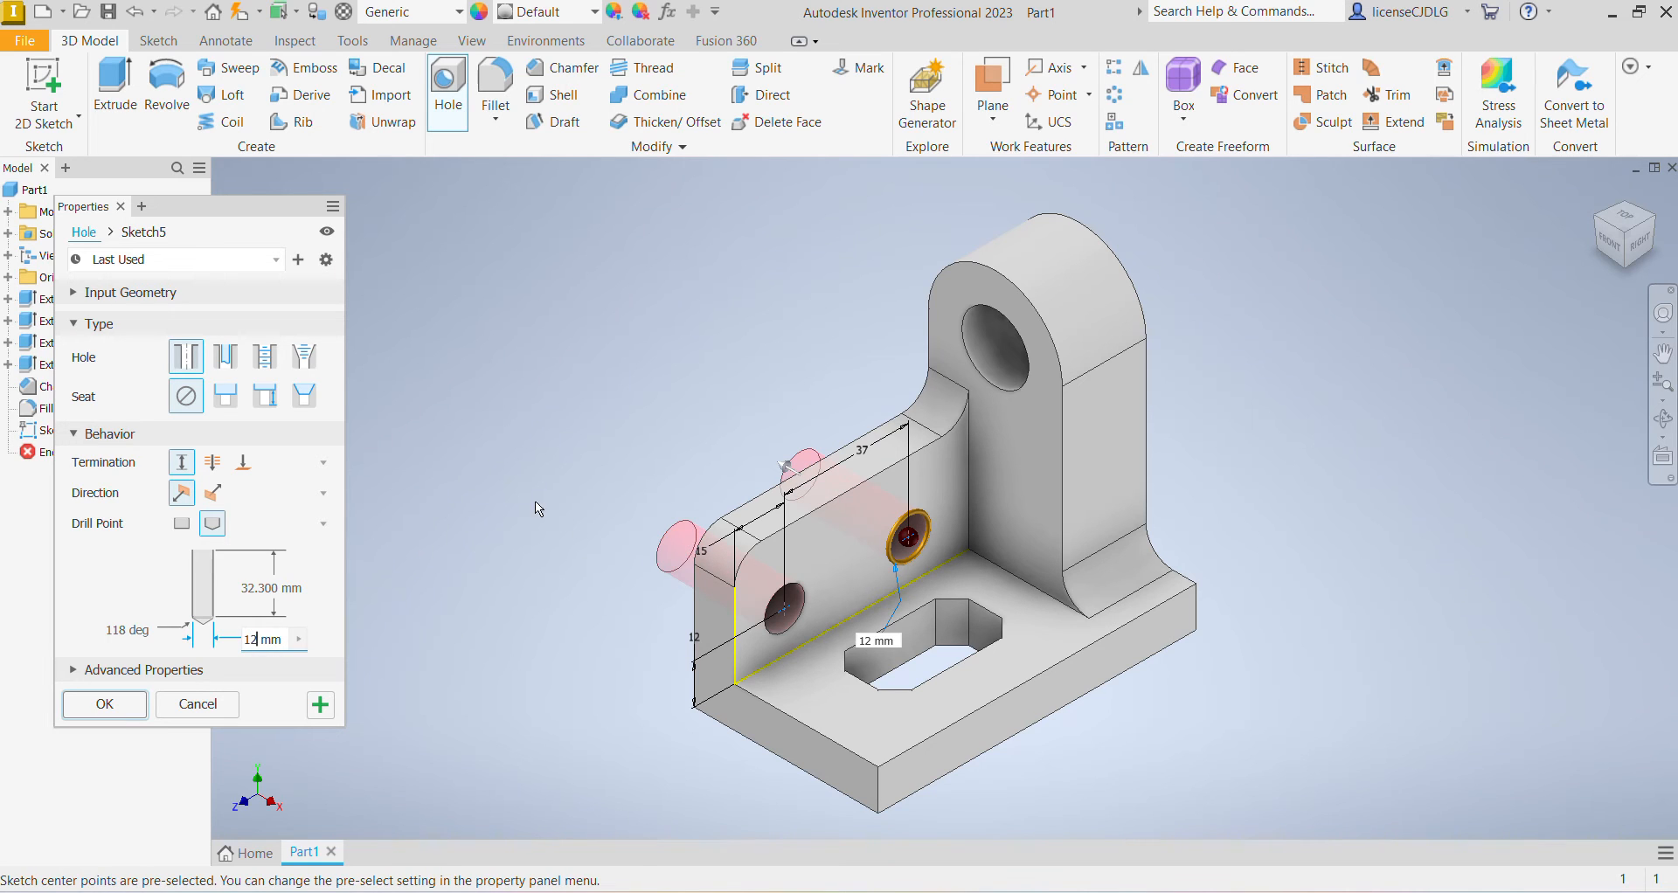
click(213, 463)
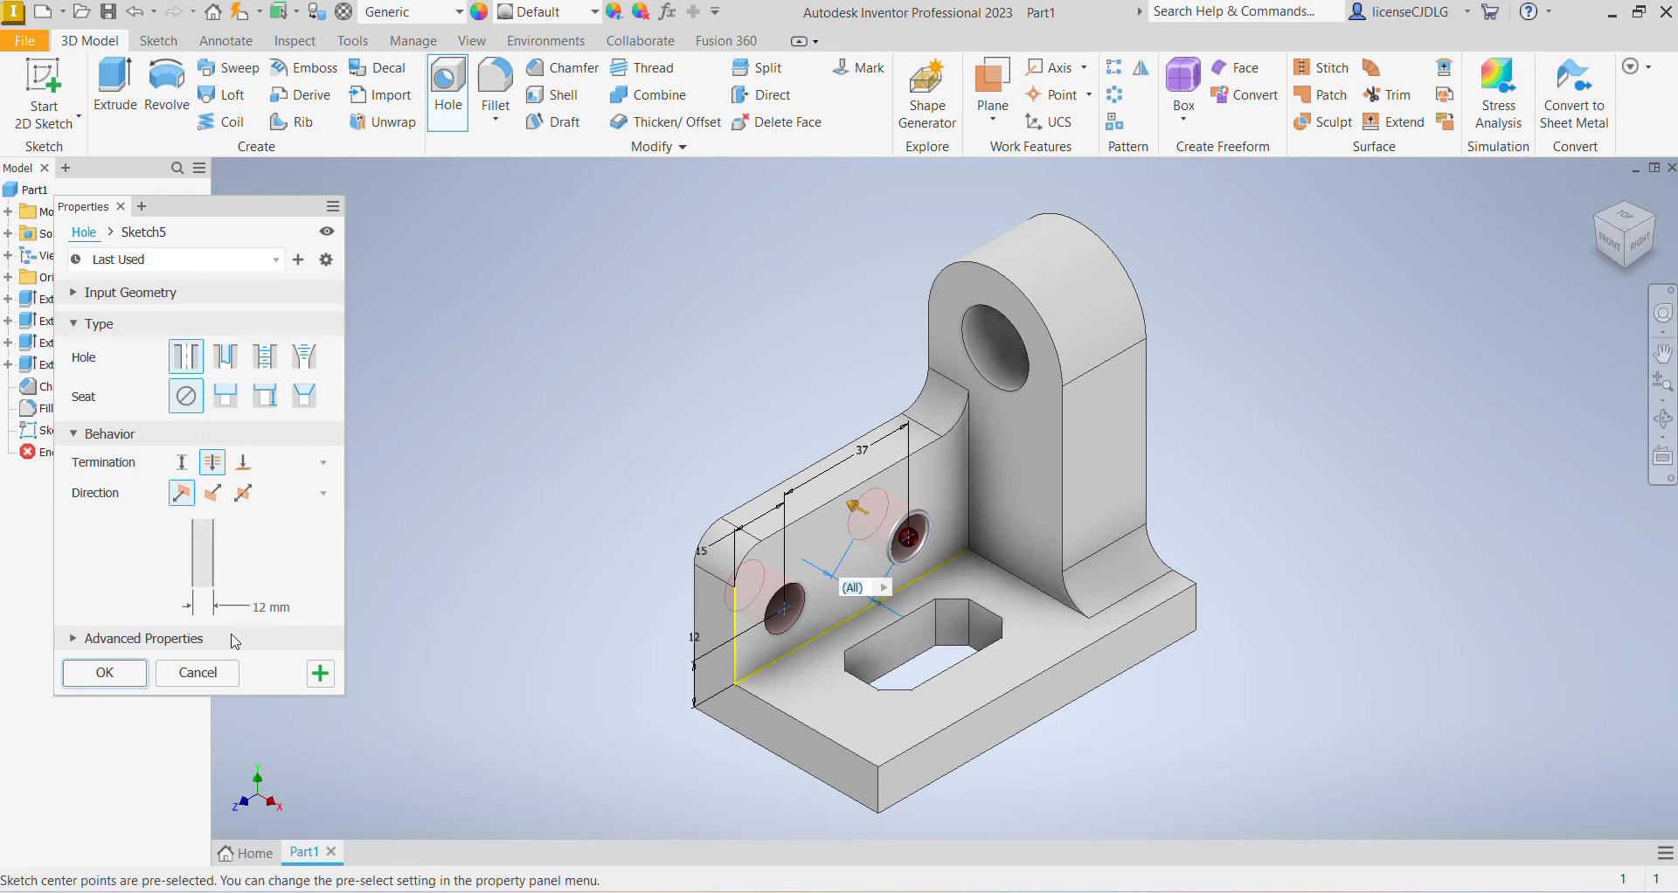
click(107, 675)
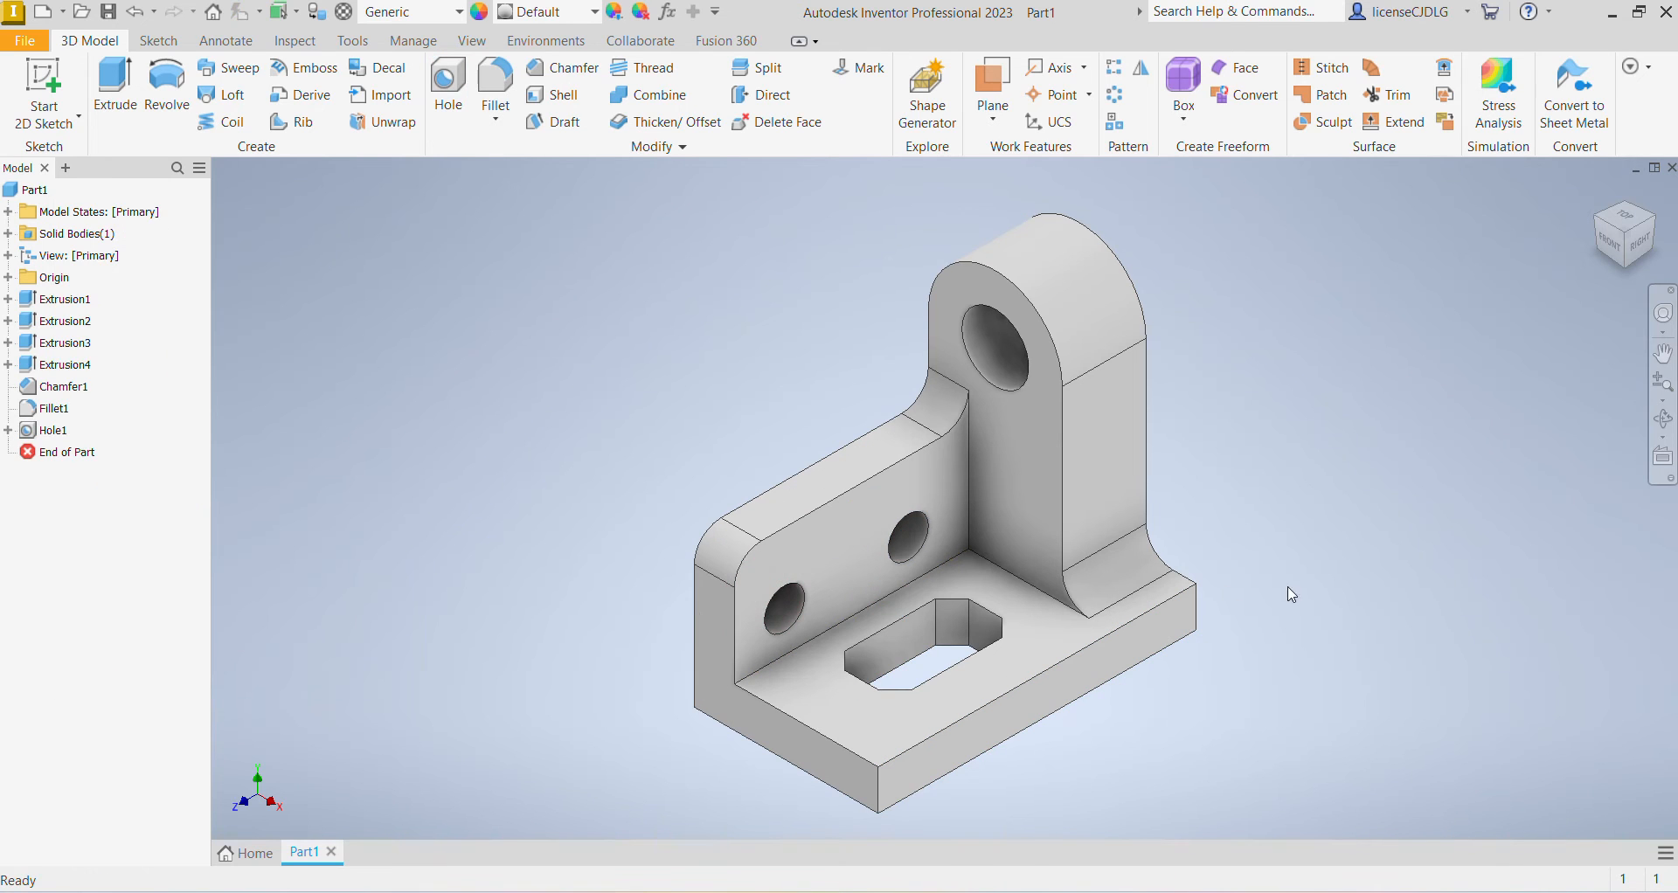
Assign the Stainless Steel material to the bracket.
scroll(1053, 552, up, 2)
scroll(1465, 585, down, 5)
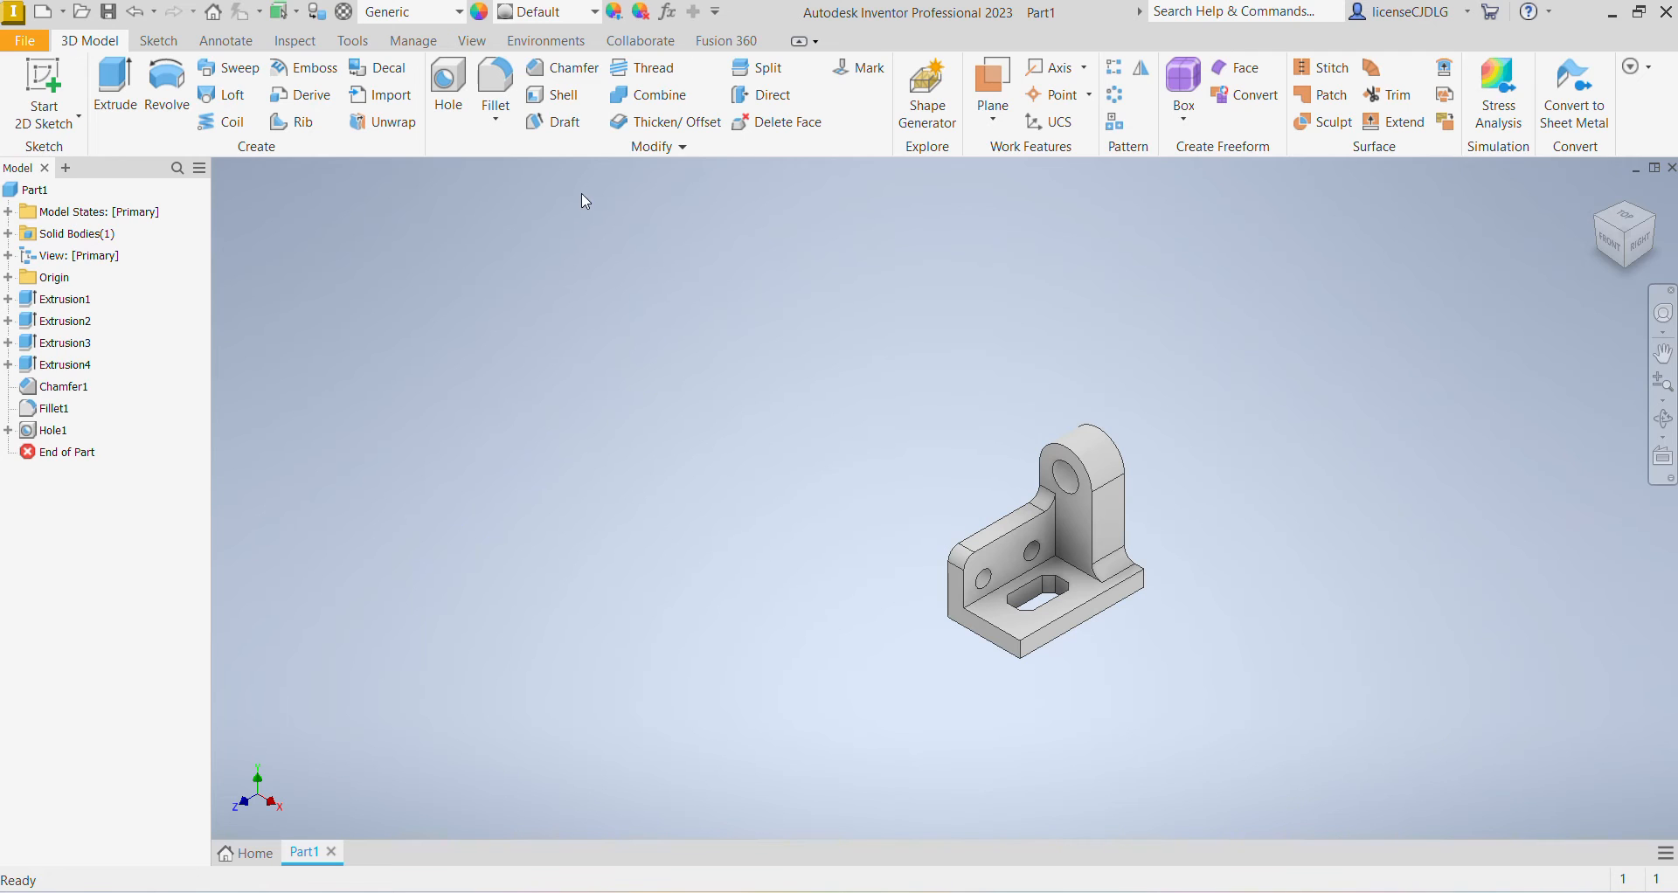
click(458, 12)
scroll(471, 553, down, 5)
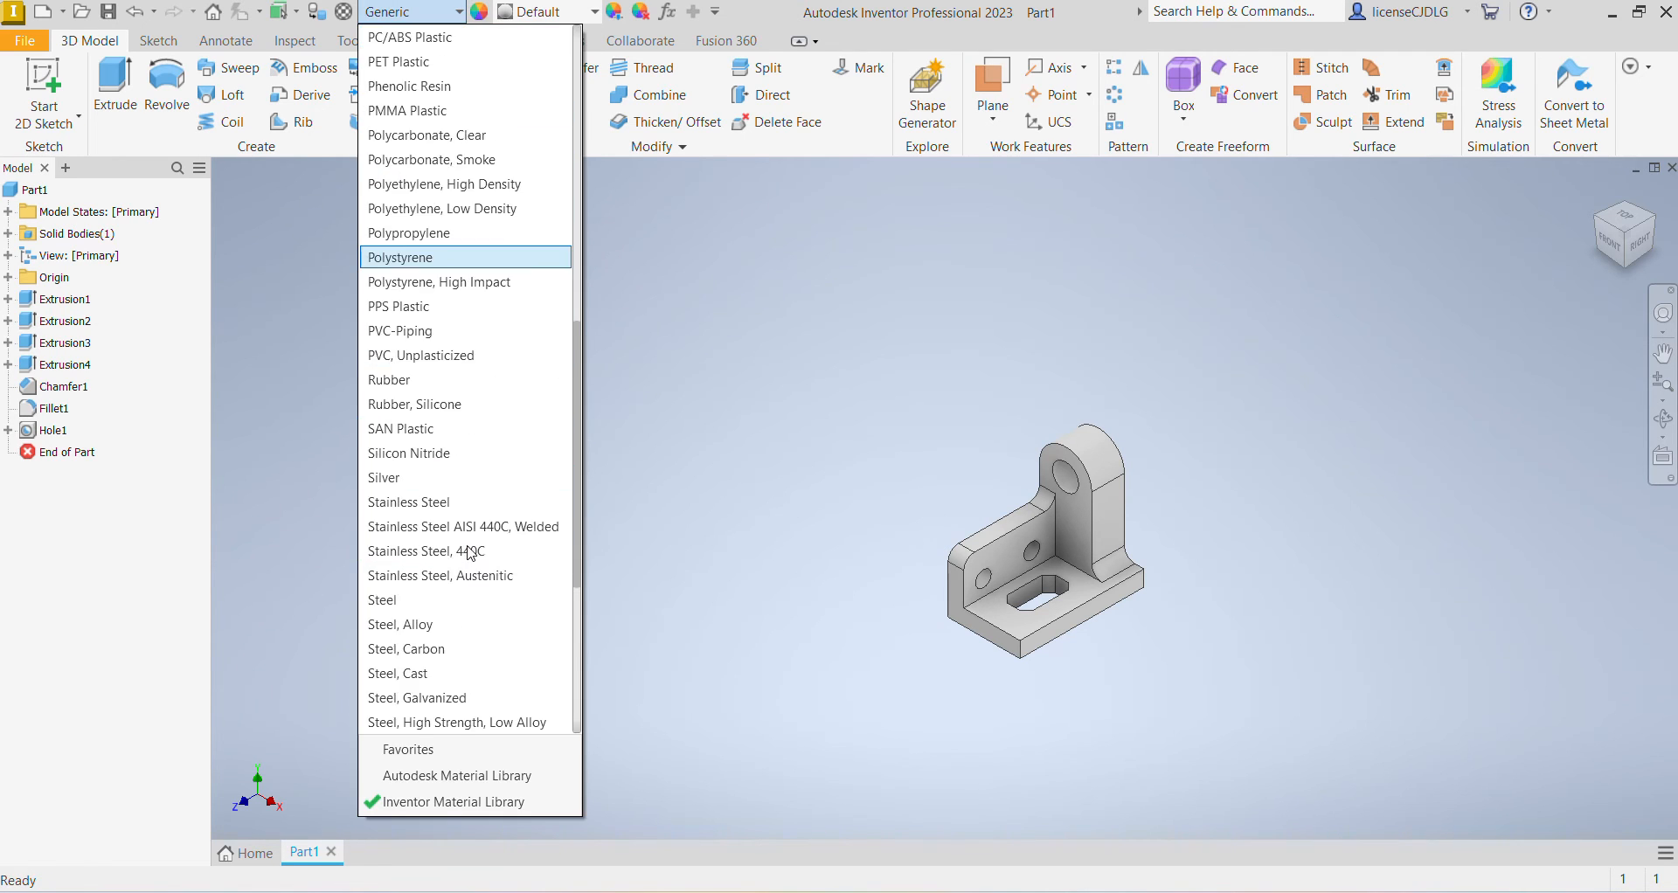
scroll(471, 553, down, 3)
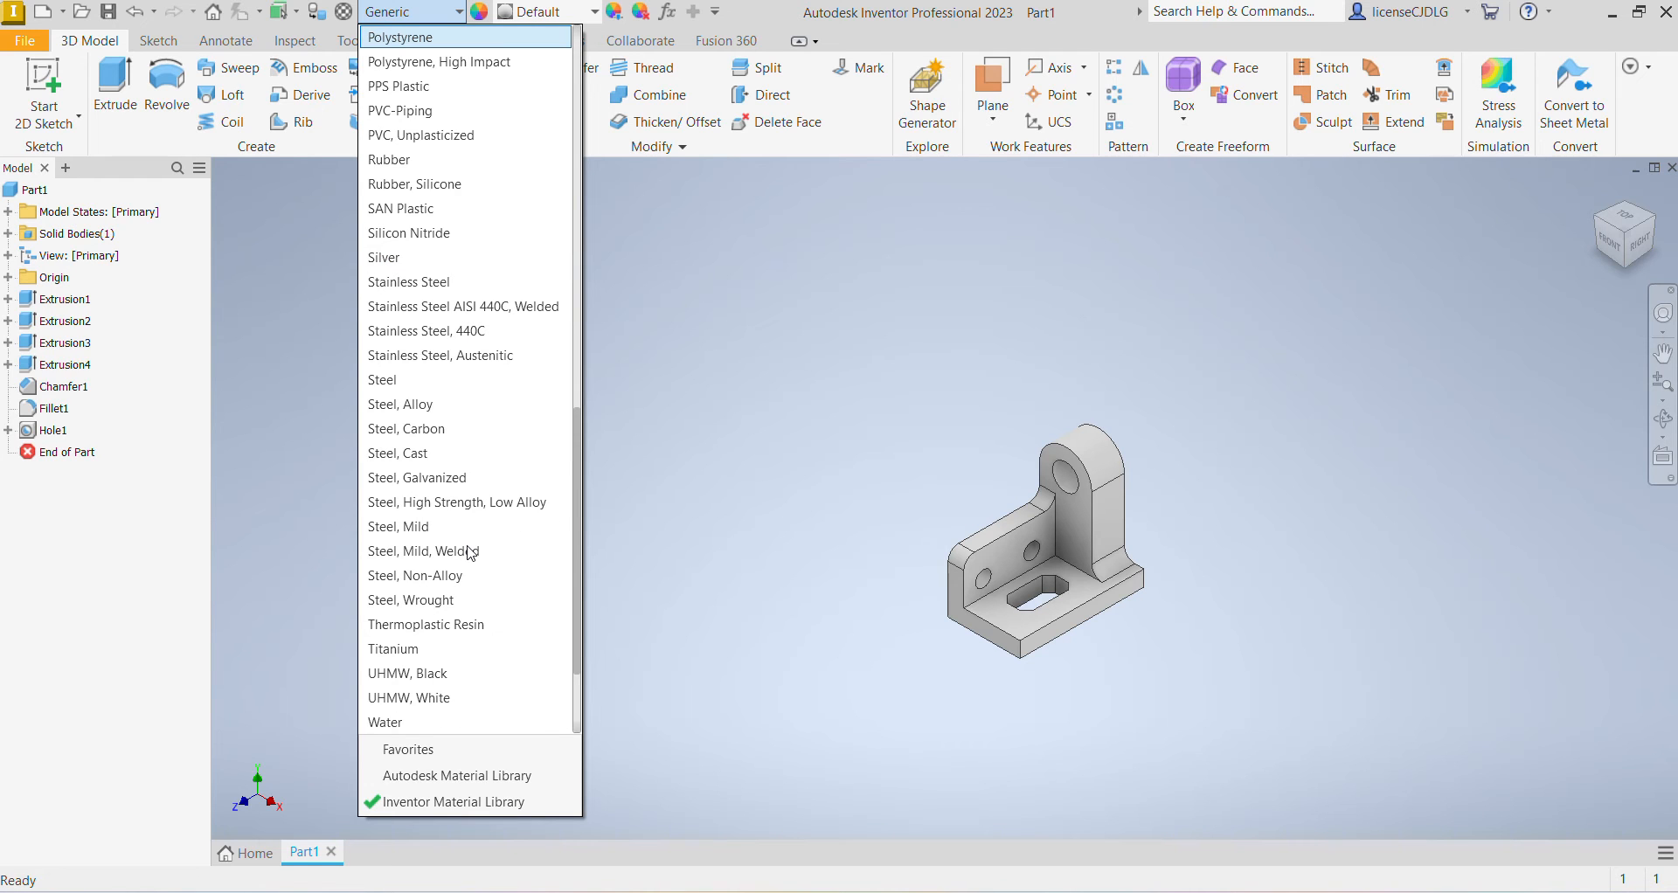
click(446, 283)
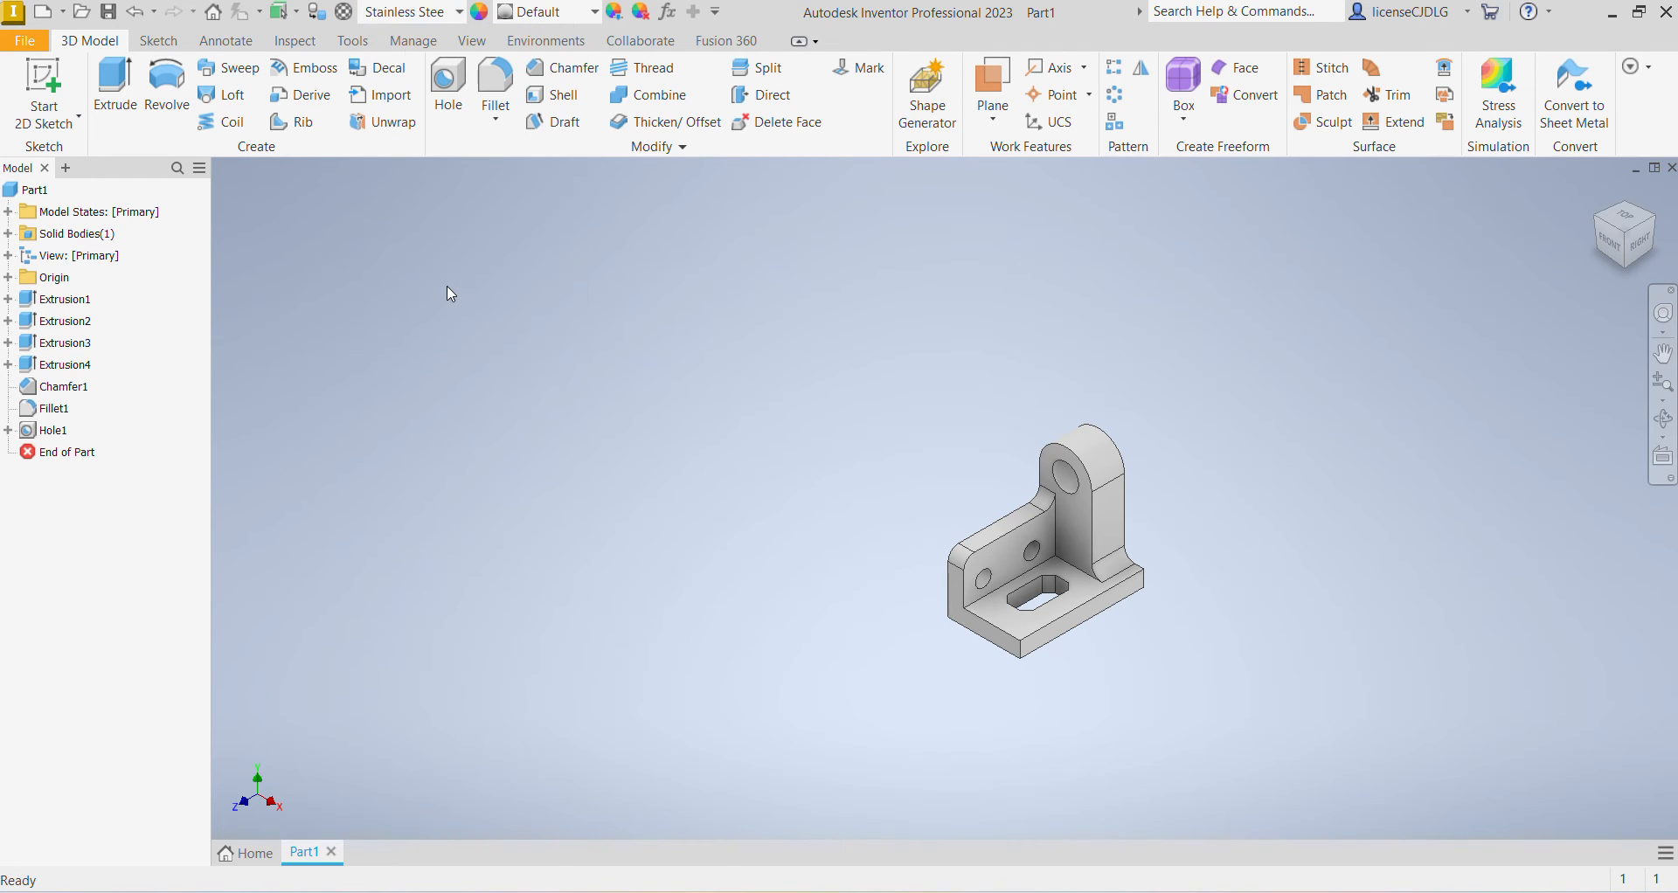
Change the bracket's appearance to Steel - Cast.
scroll(1264, 621, down, 6)
scroll(1093, 460, up, 5)
scroll(1049, 314, down, 3)
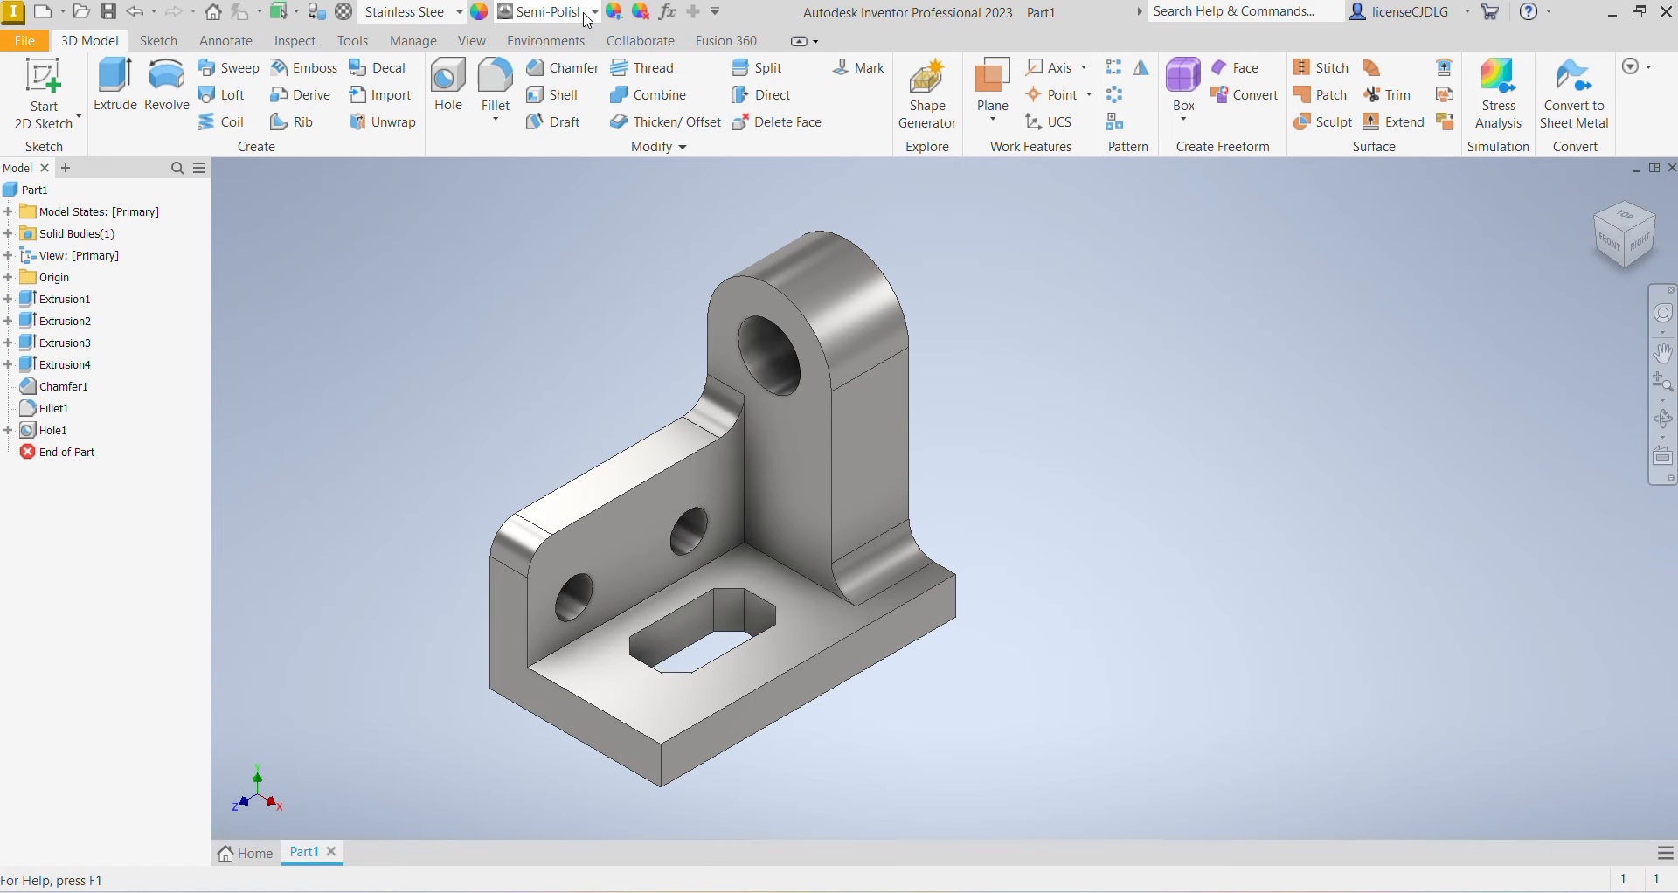
click(587, 20)
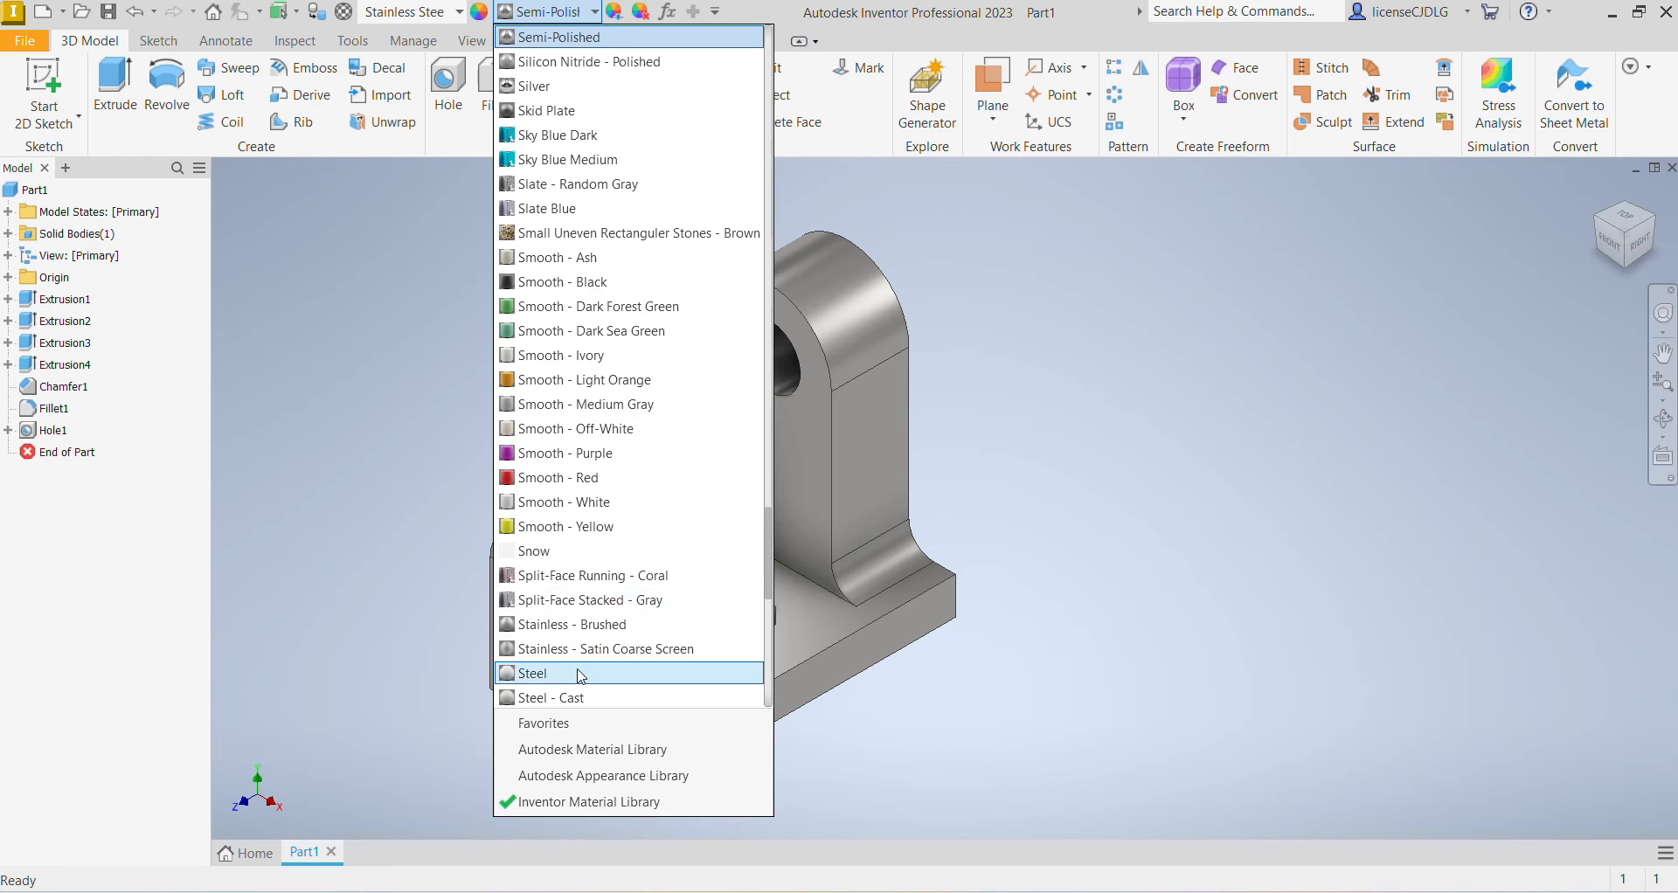
scroll(595, 660, down, 1)
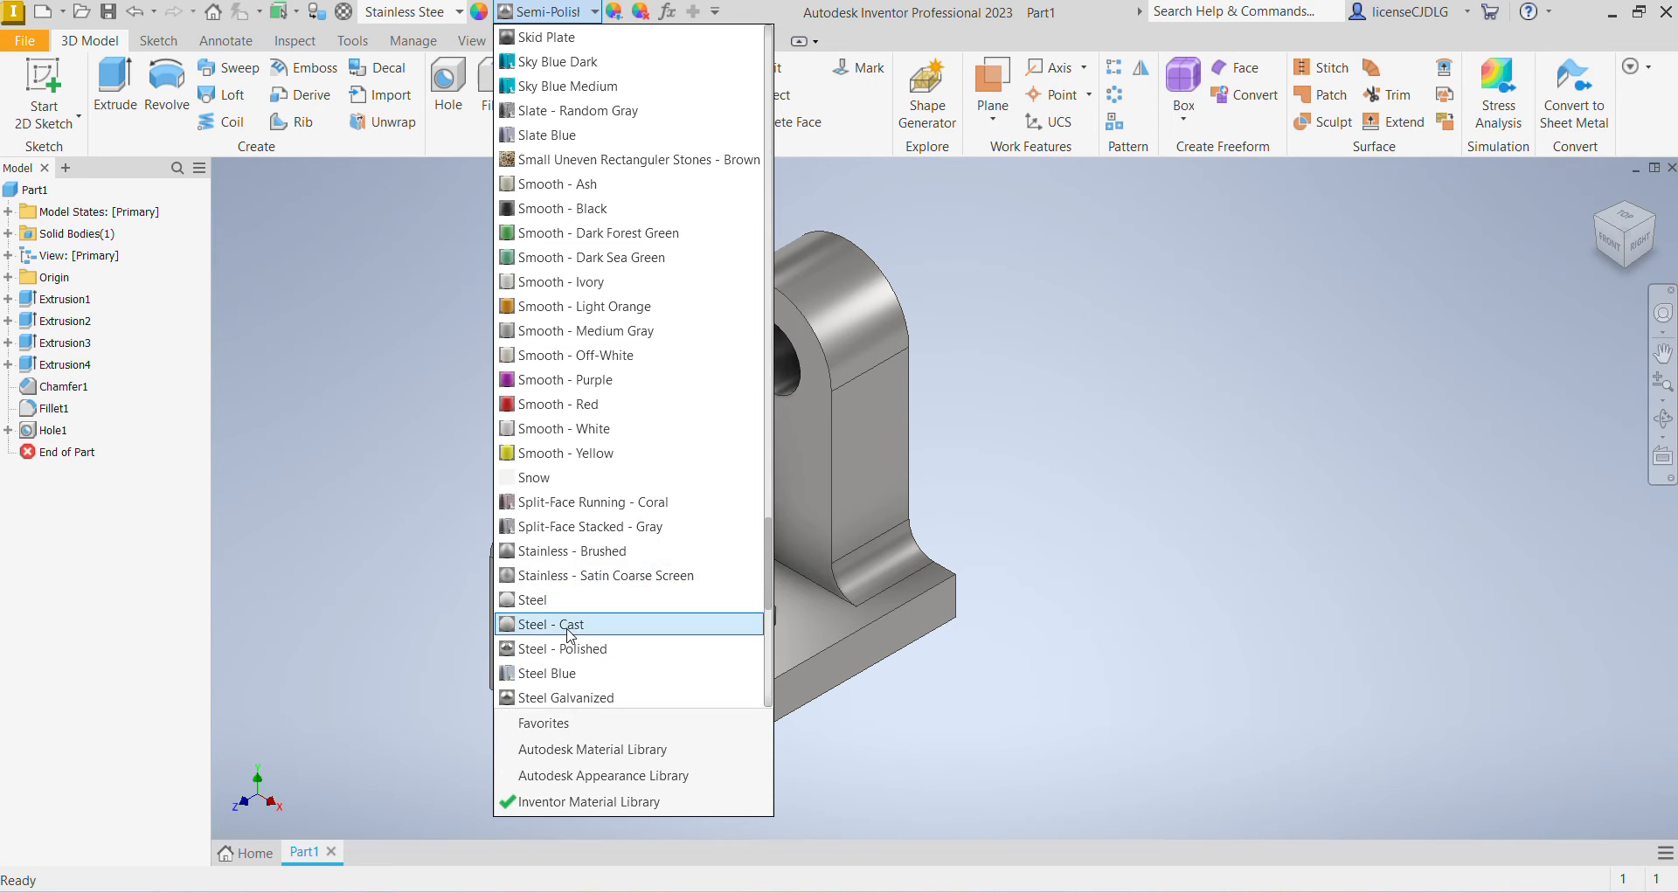
click(594, 631)
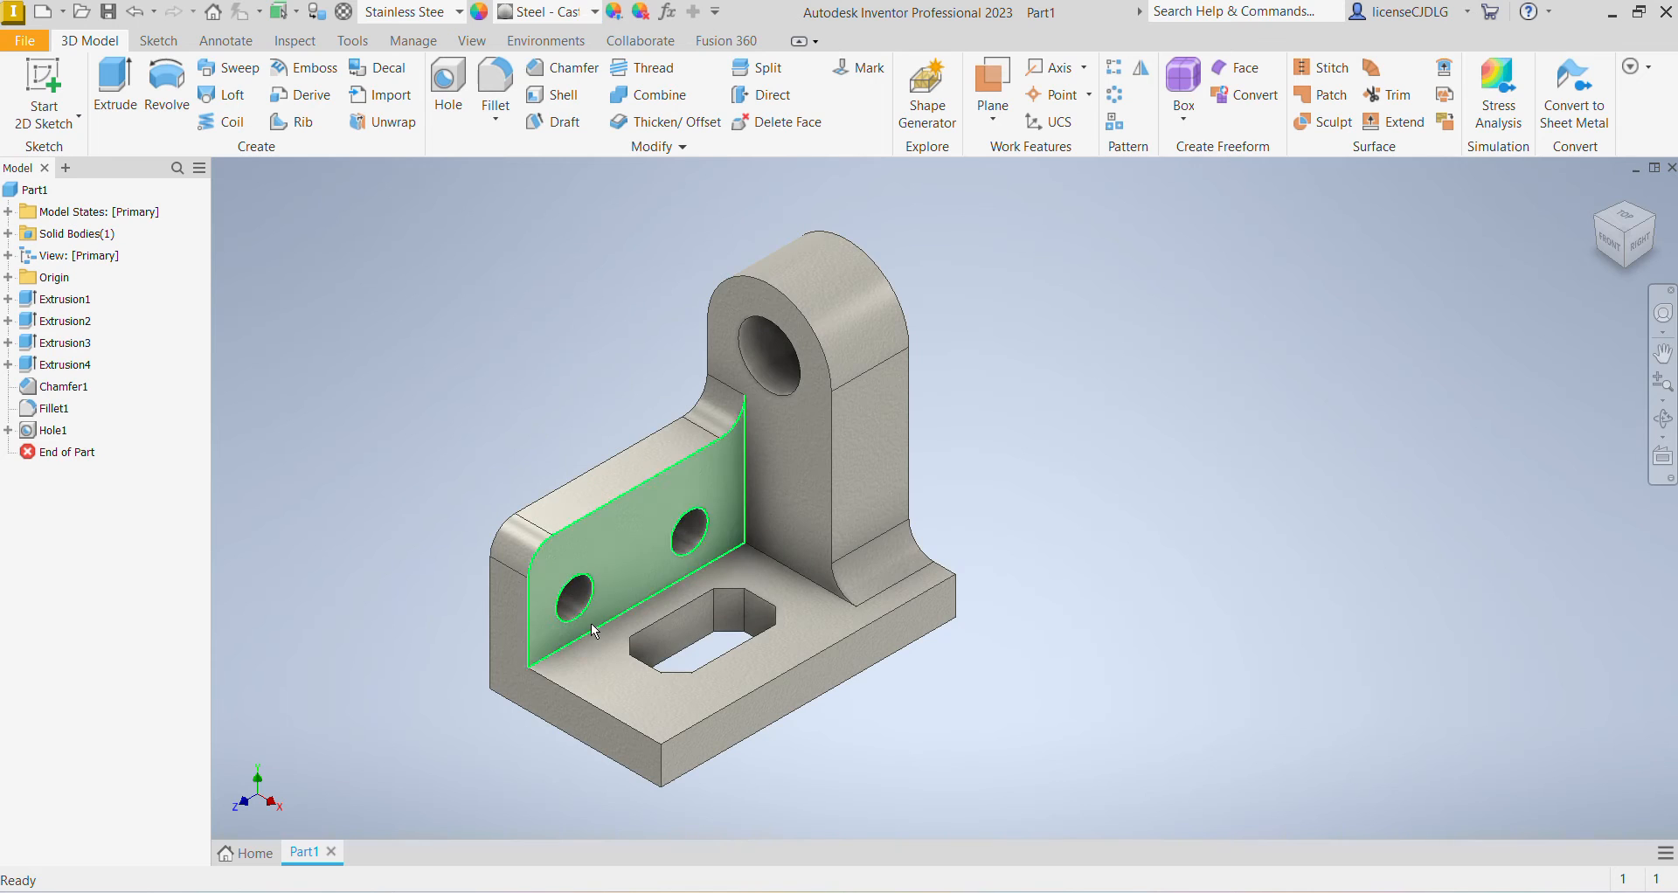
Save the part as Part101 in the SK Cad Solution > Inventor > 2D Drawing folder on drive D.
scroll(764, 381, up, 3)
scroll(766, 389, down, 5)
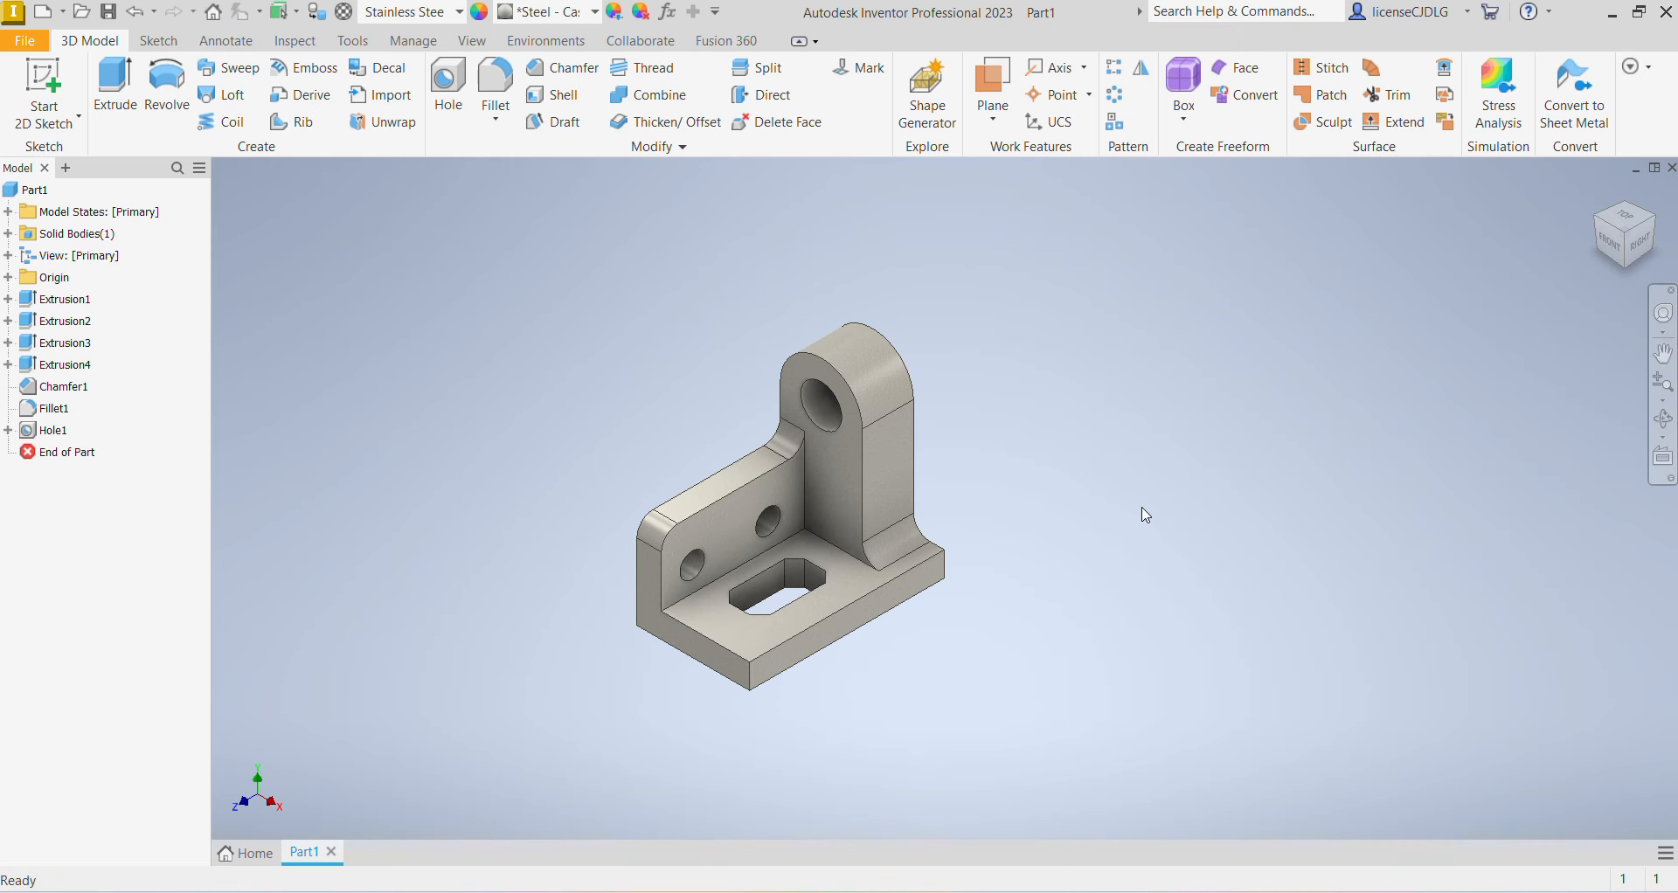
key(ctrl+s)
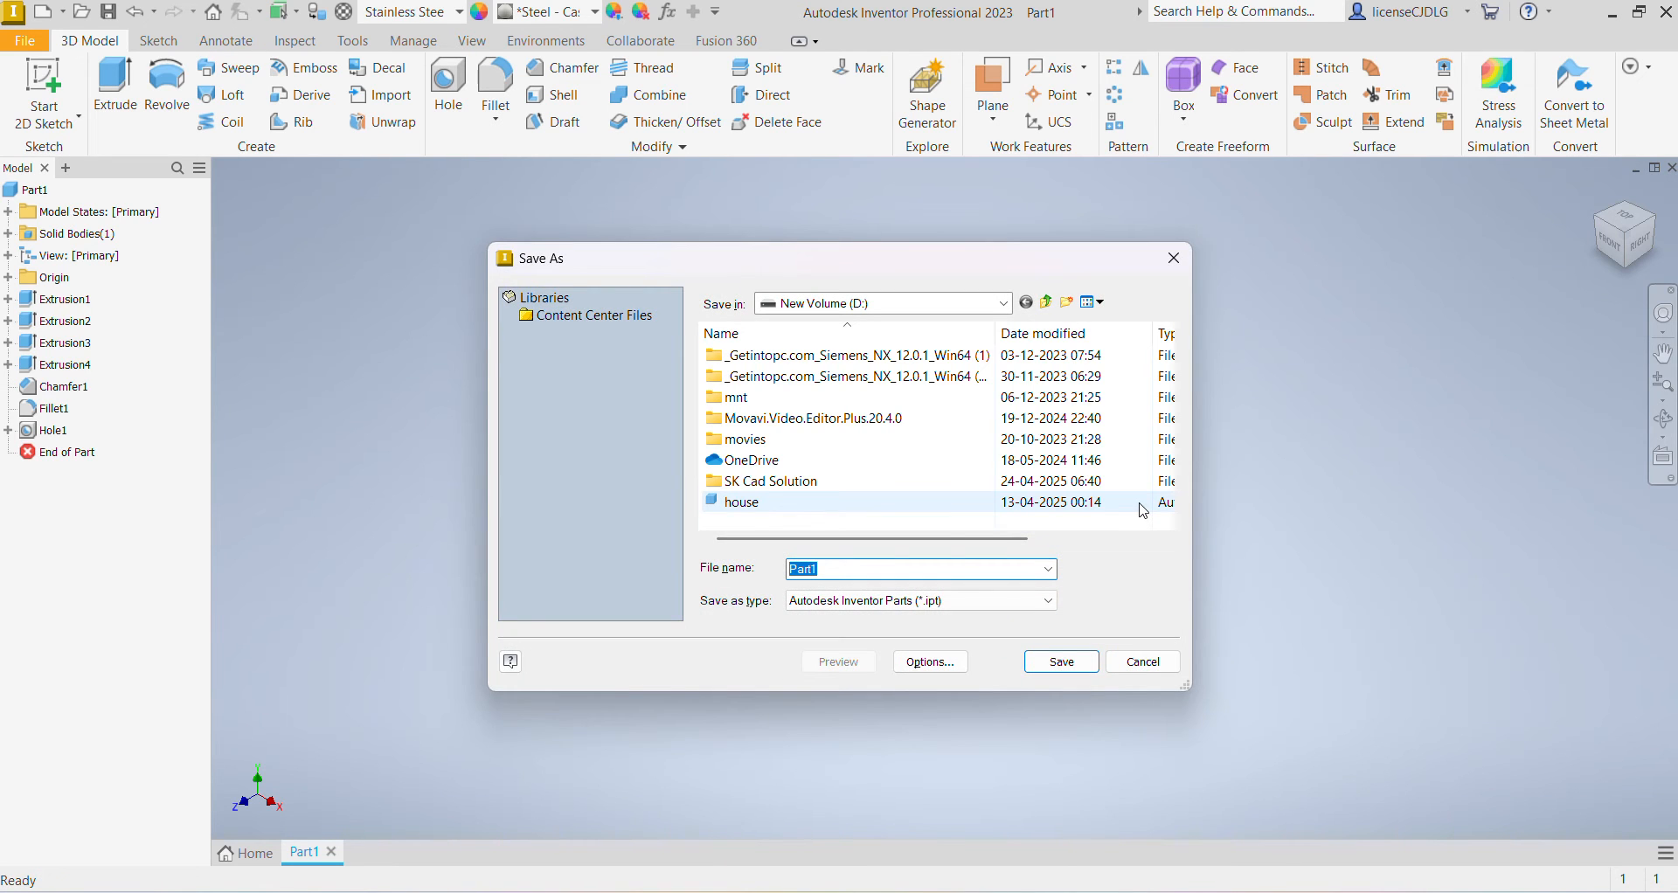
scroll(962, 455, right, 1)
click(825, 486)
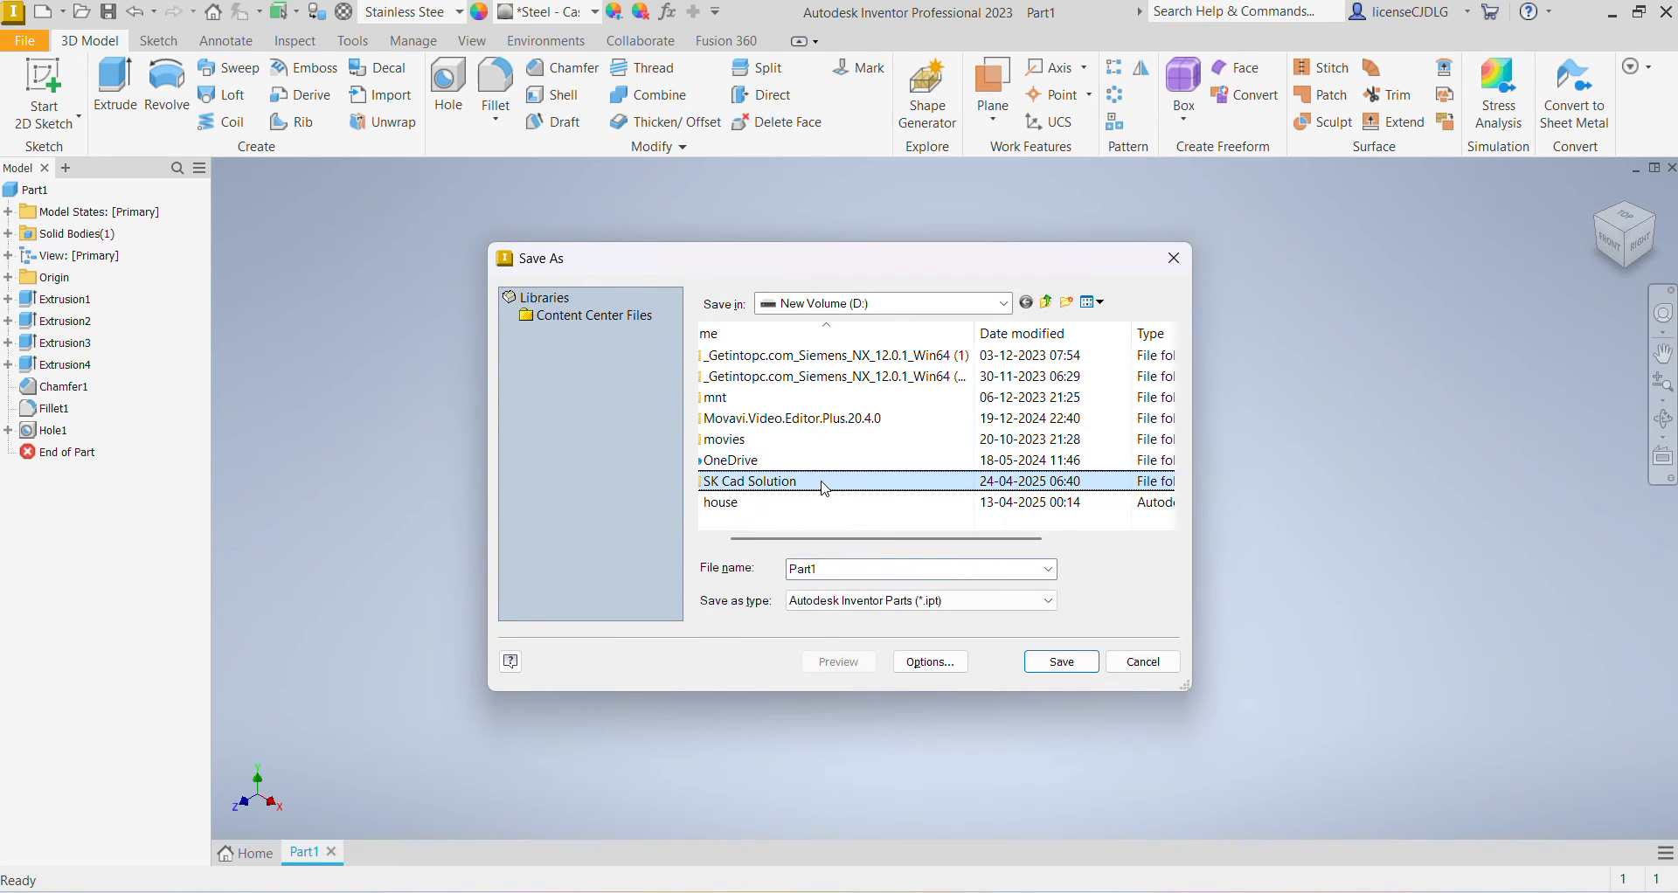
double_click(825, 481)
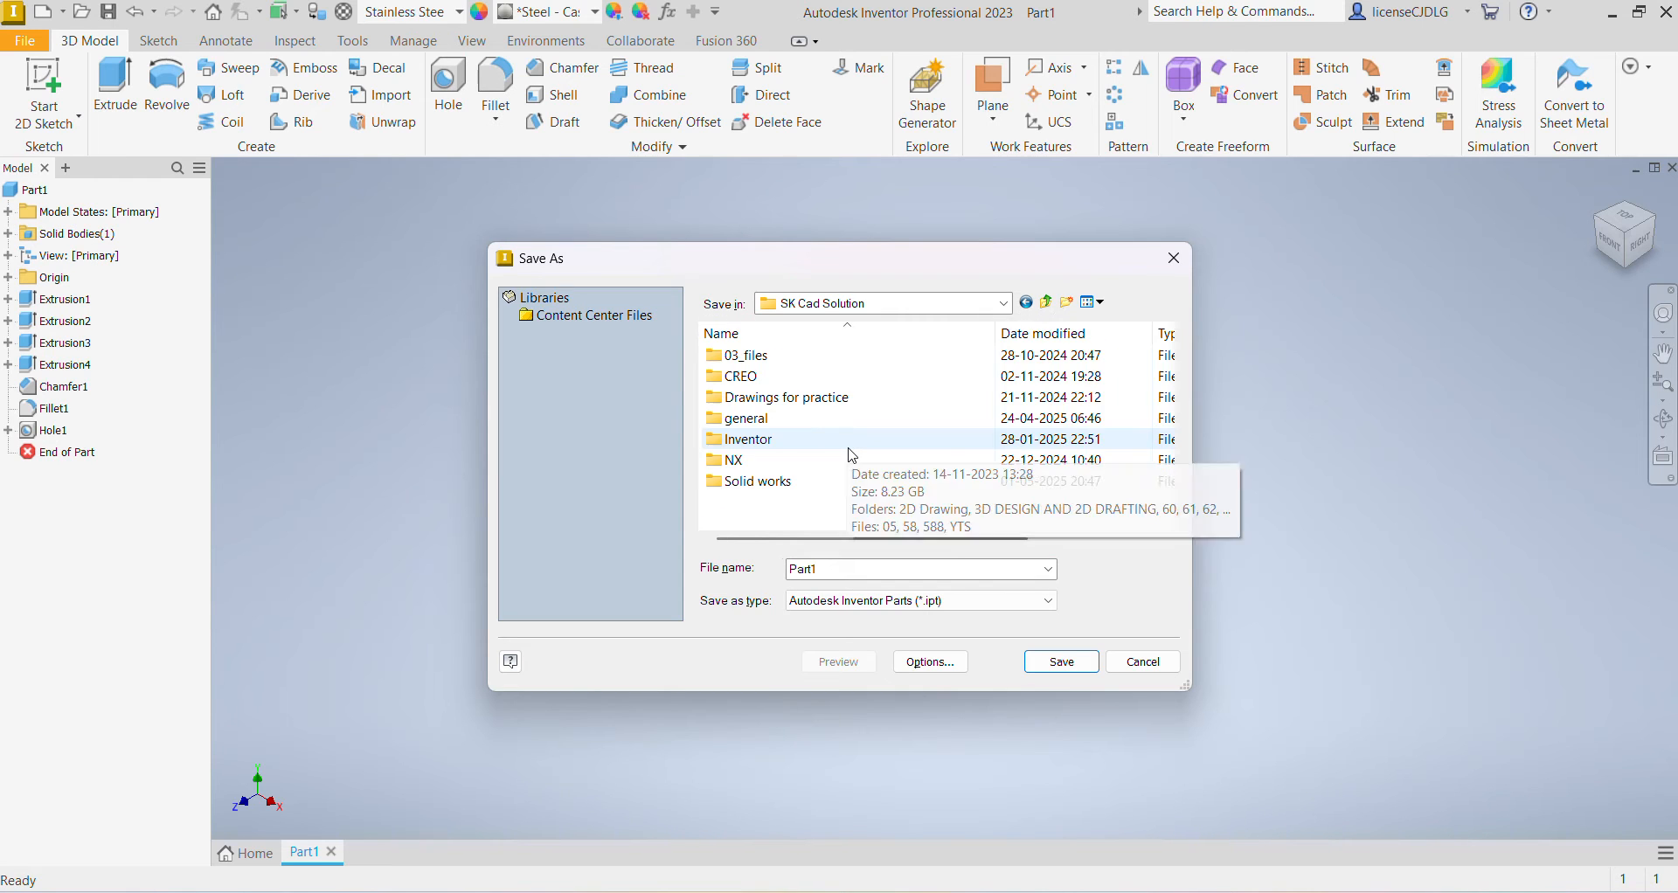
double_click(843, 441)
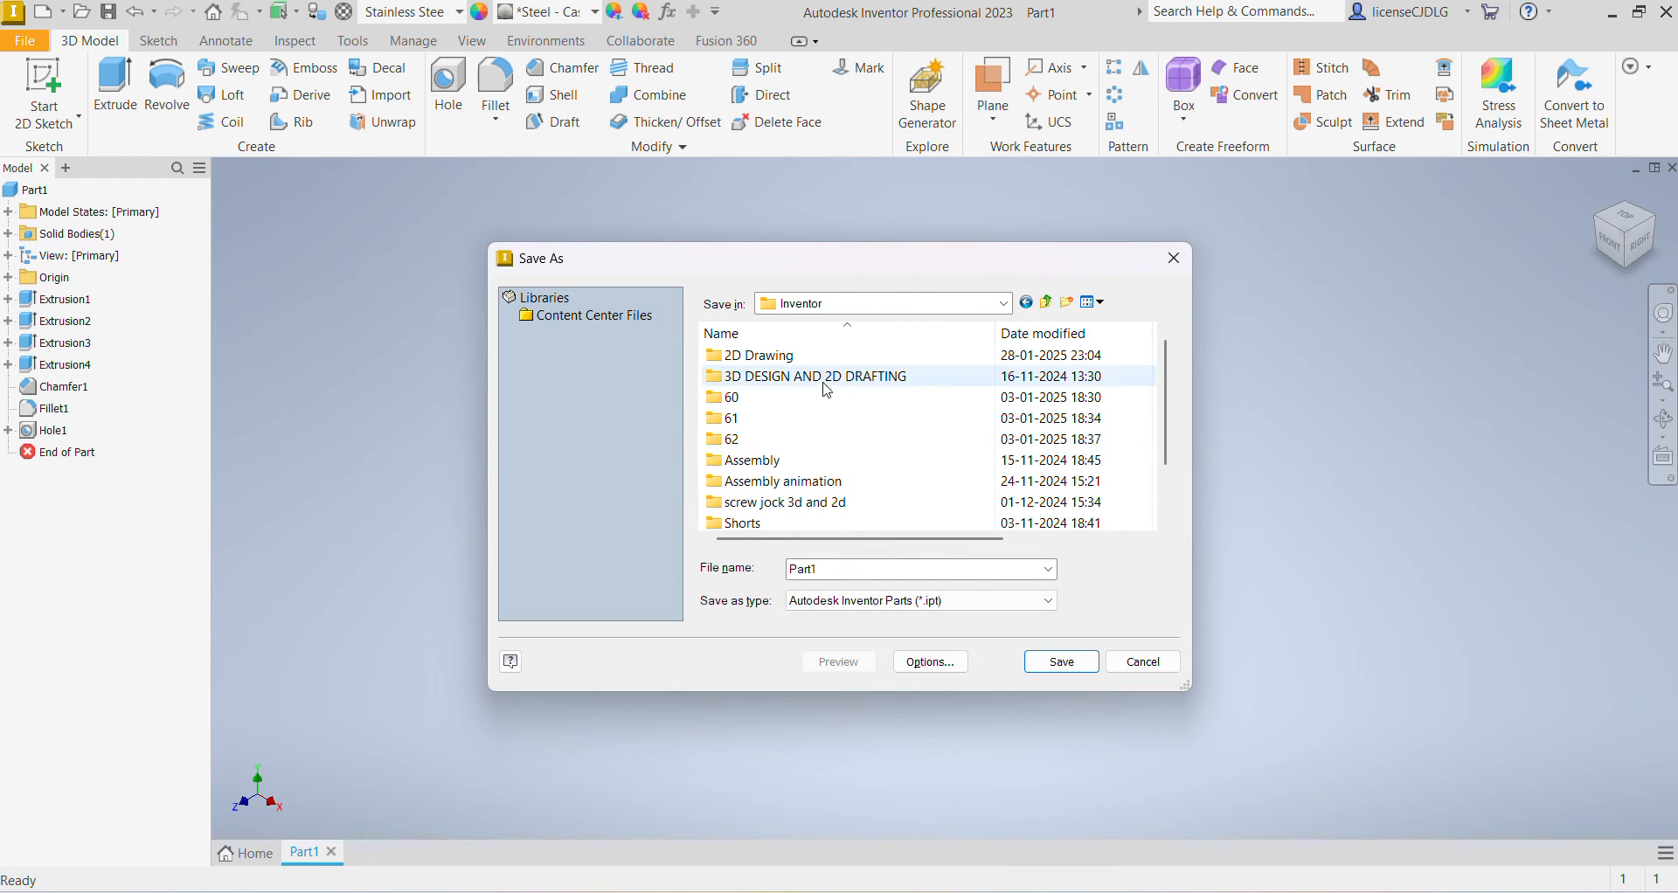
click(827, 360)
double_click(827, 360)
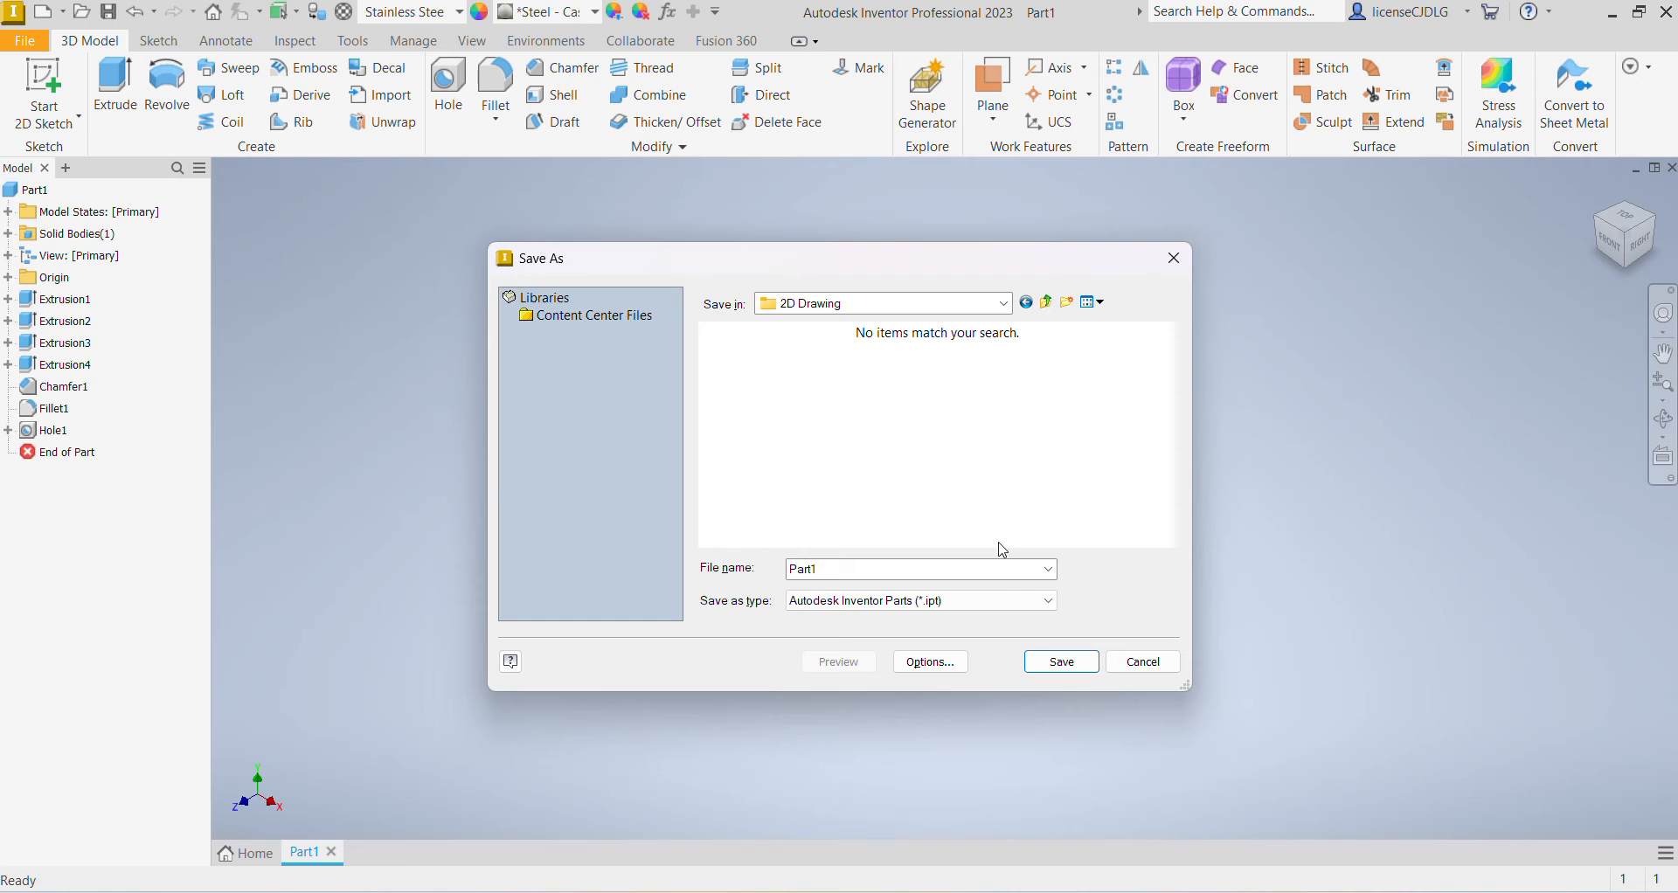
double_click(888, 569)
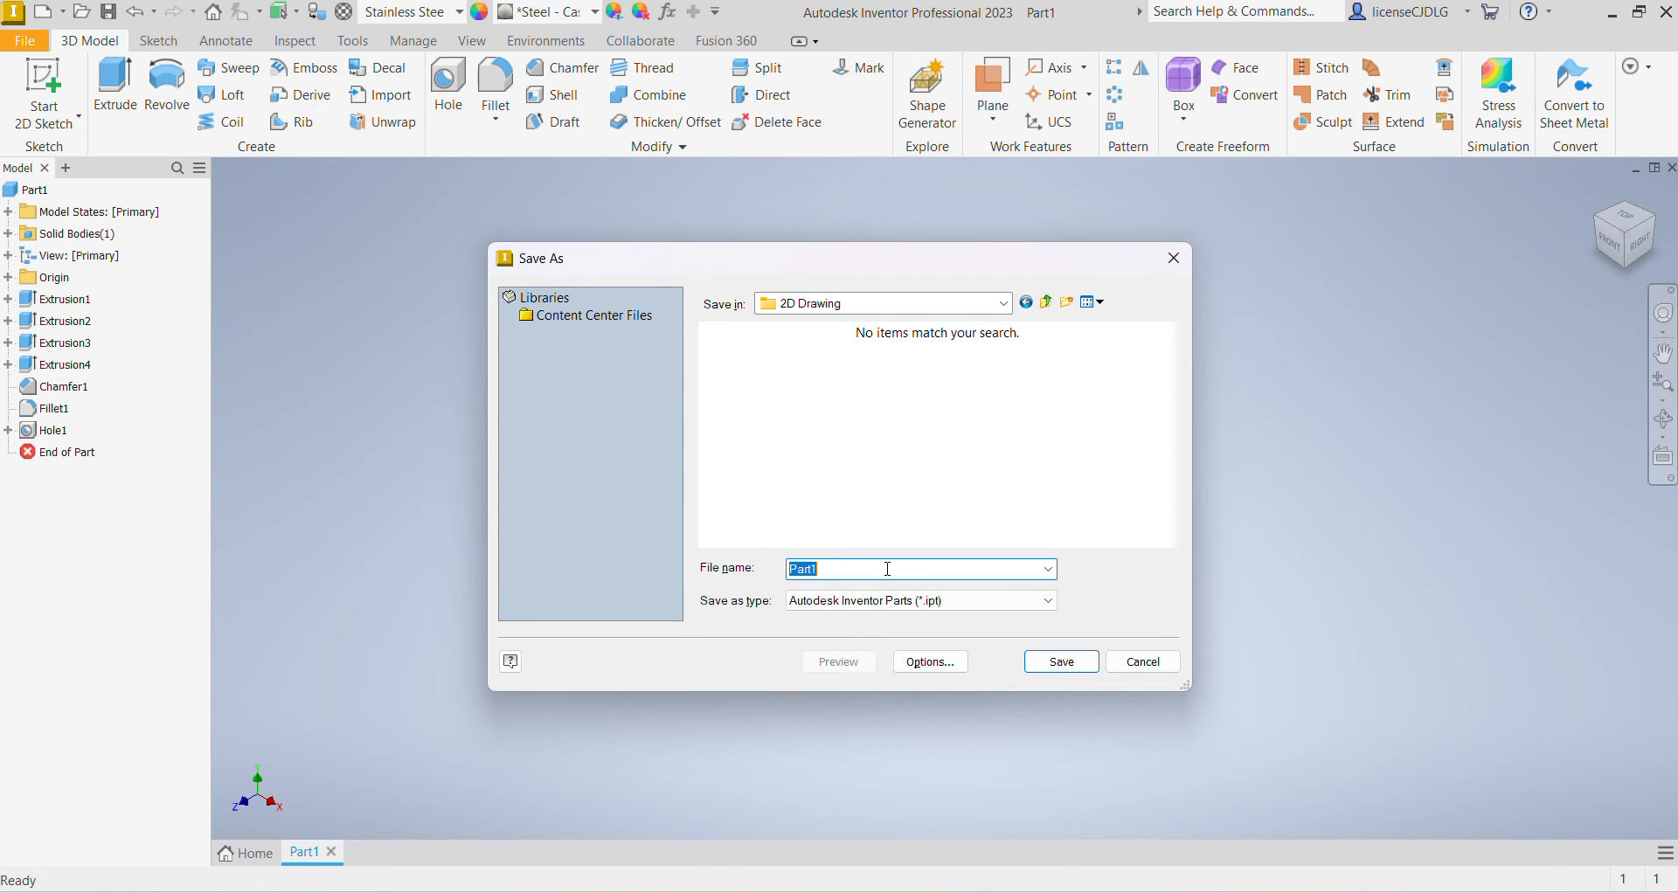
click(888, 569)
key(Return)
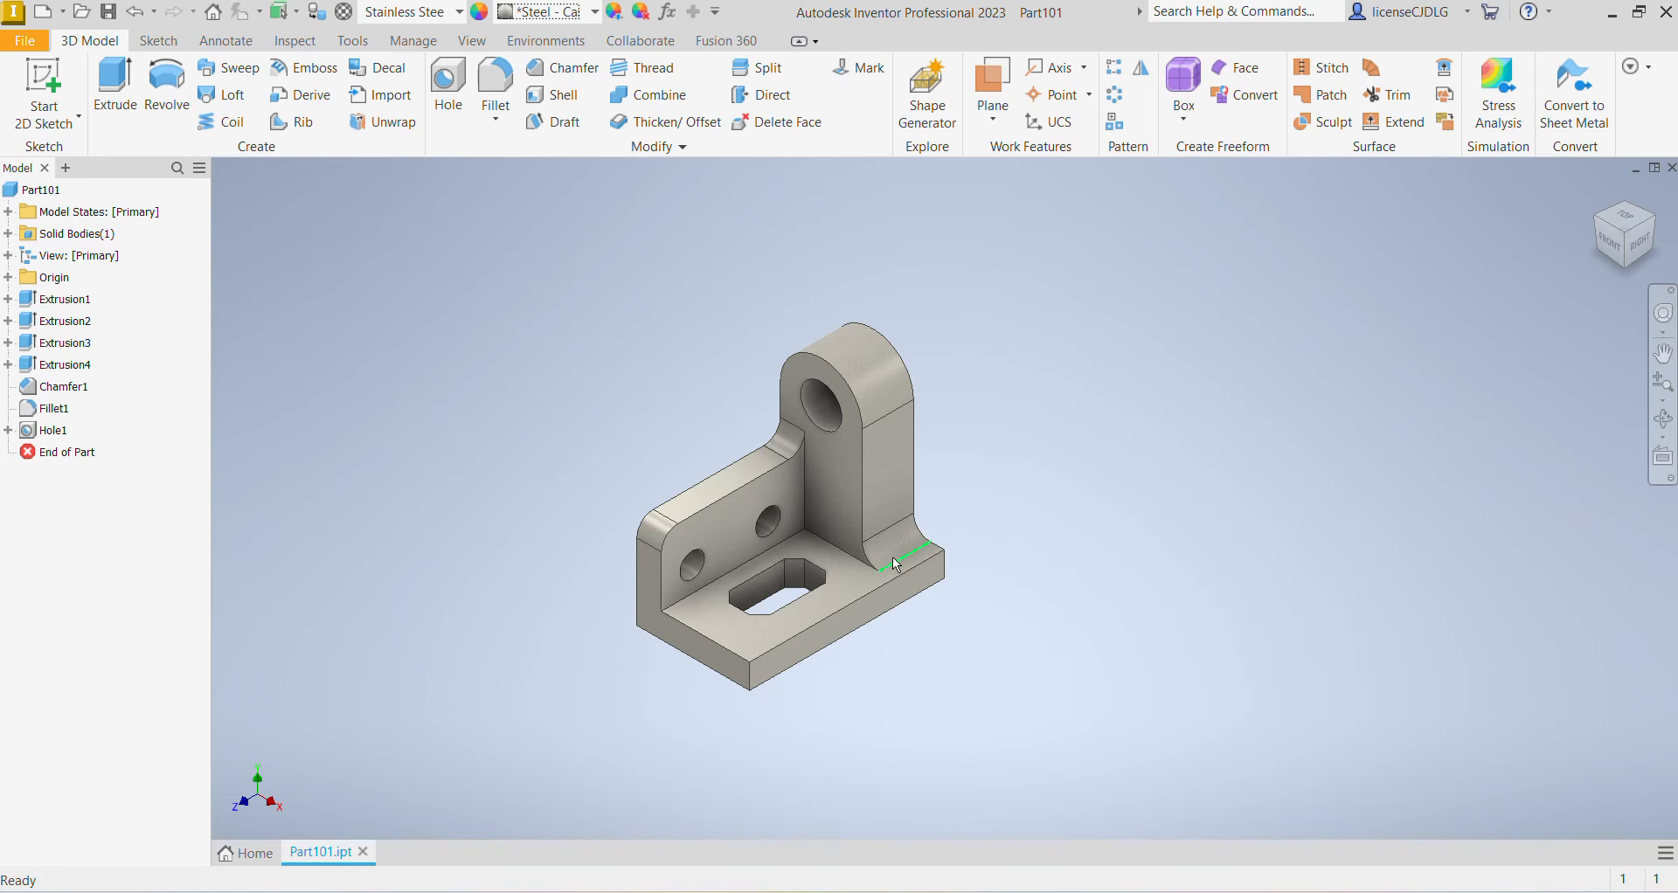
Create a new drawing file from the drawing SK.idw template in the SK templates folder.
scroll(844, 540, down, 3)
scroll(844, 540, up, 3)
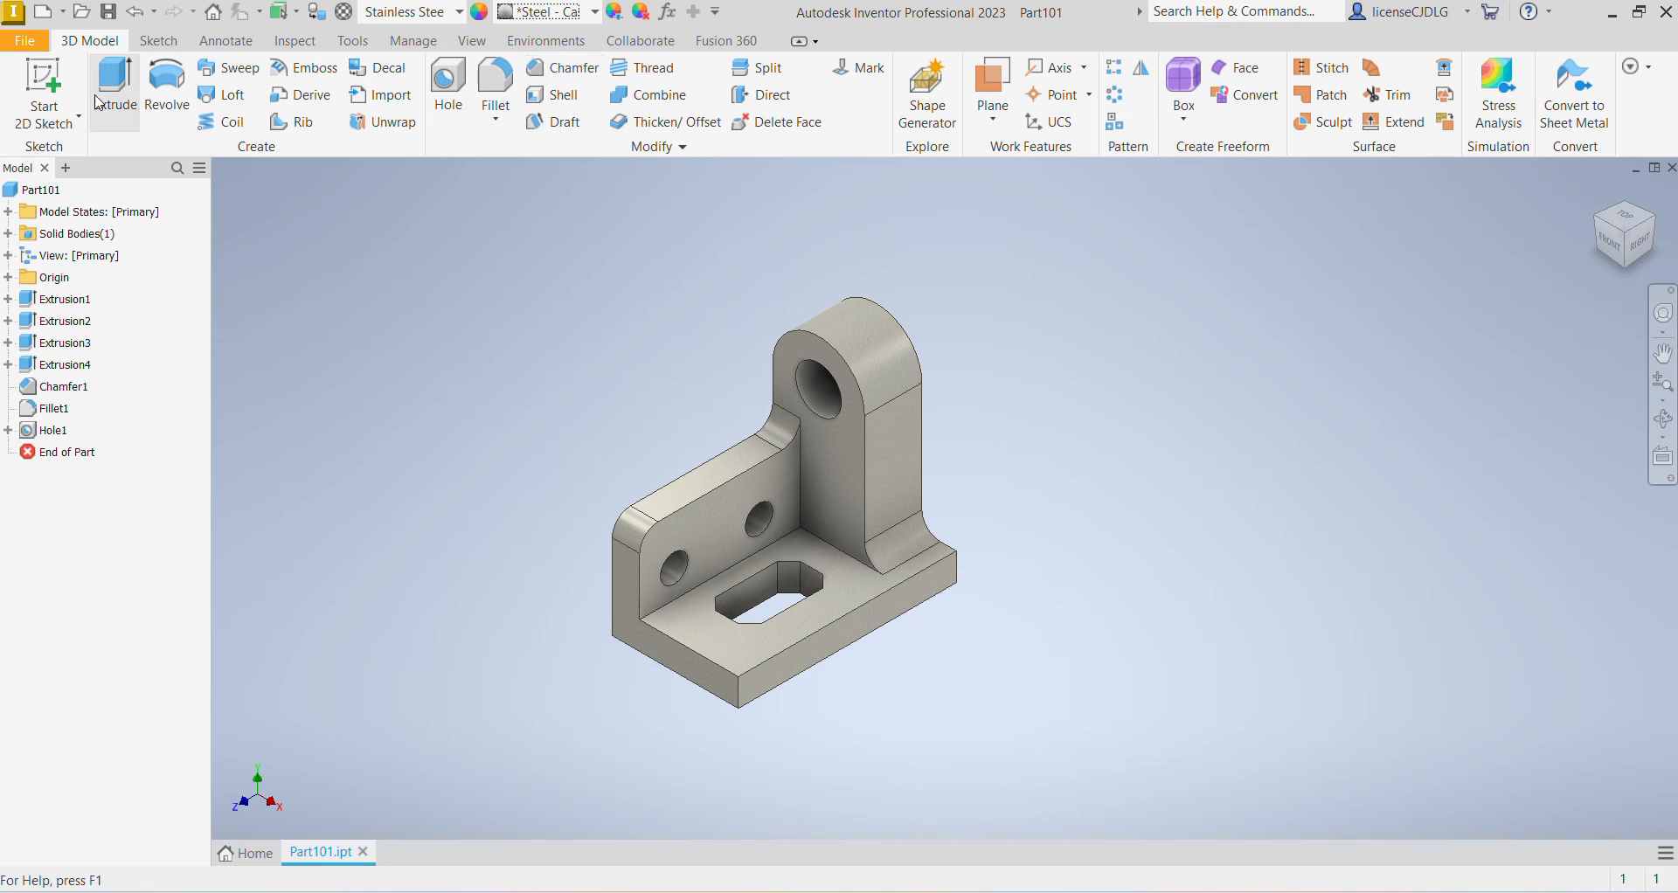
click(29, 46)
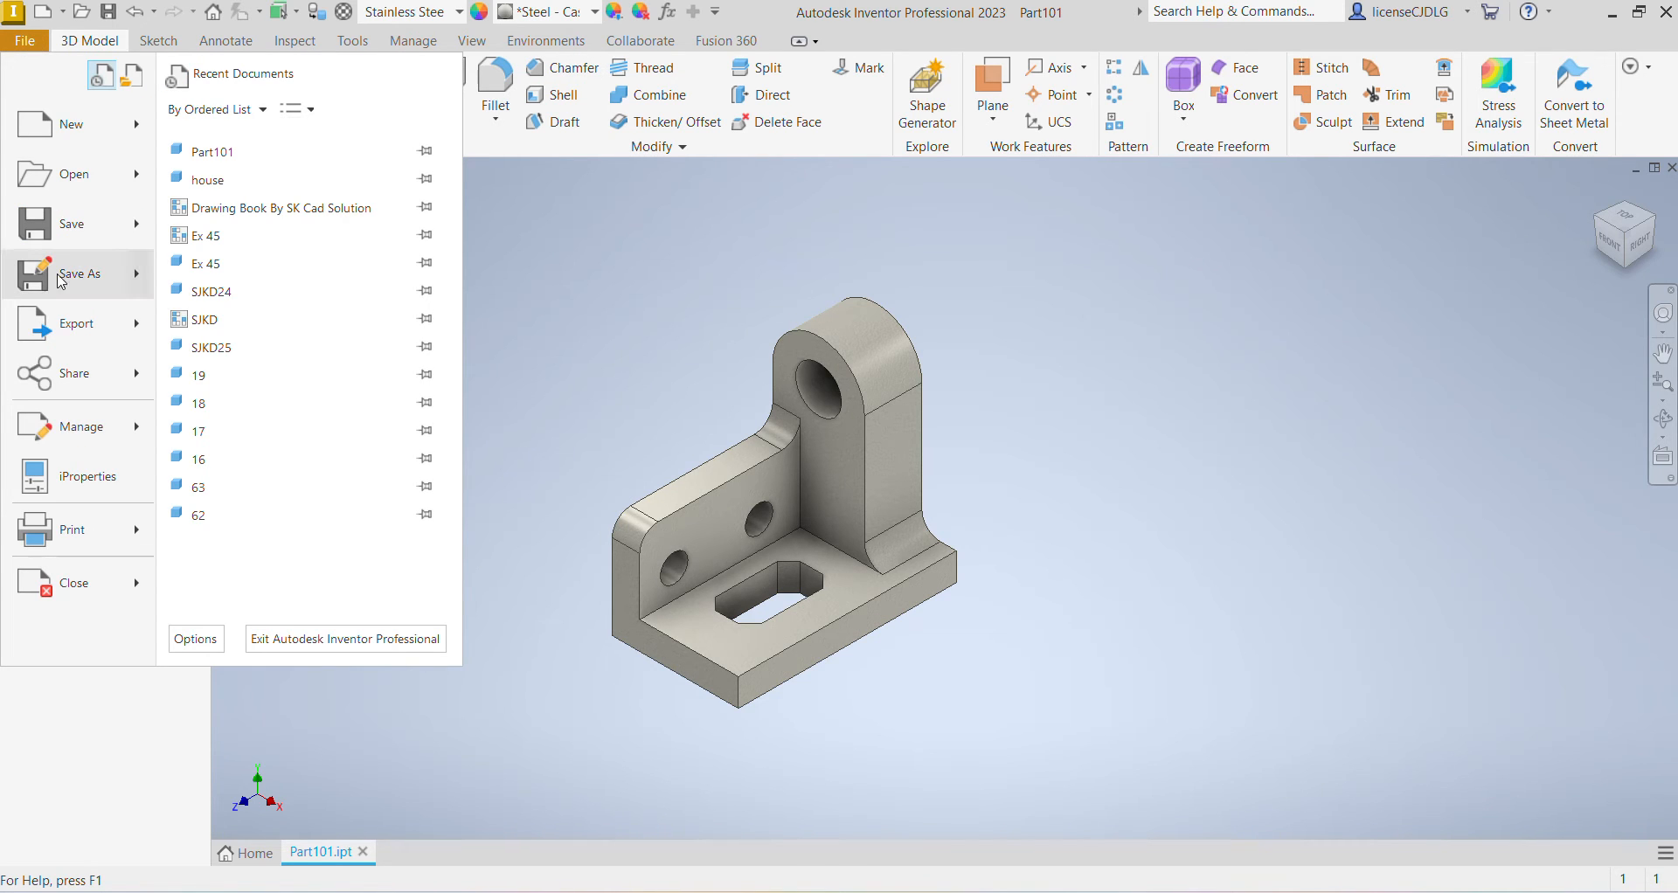
mouse_move(61, 301)
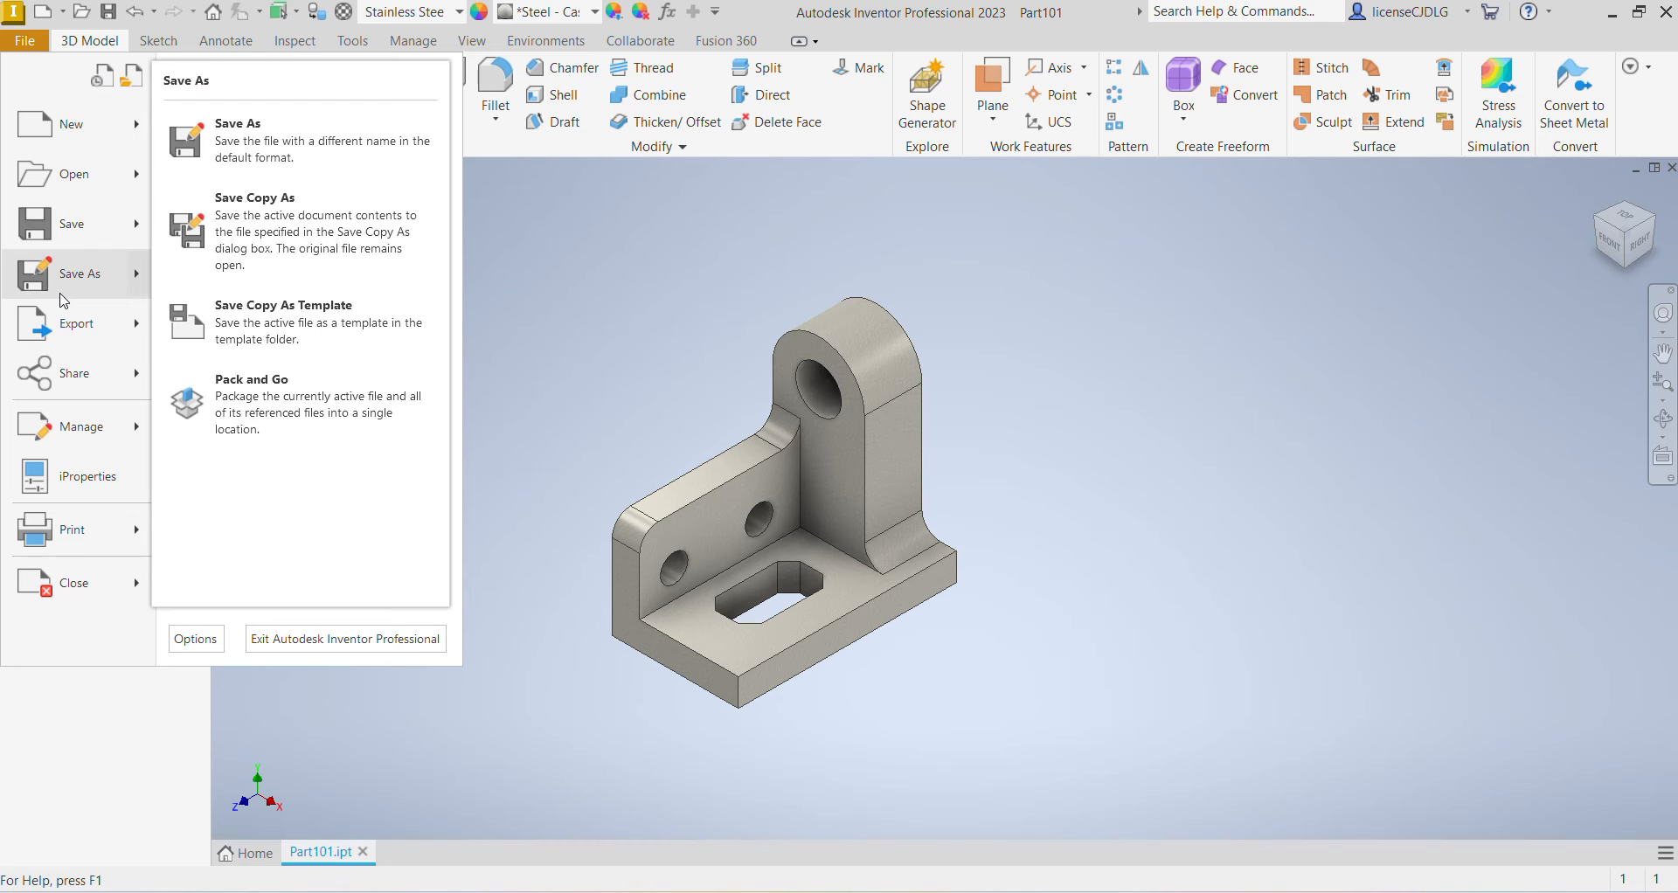
click(78, 127)
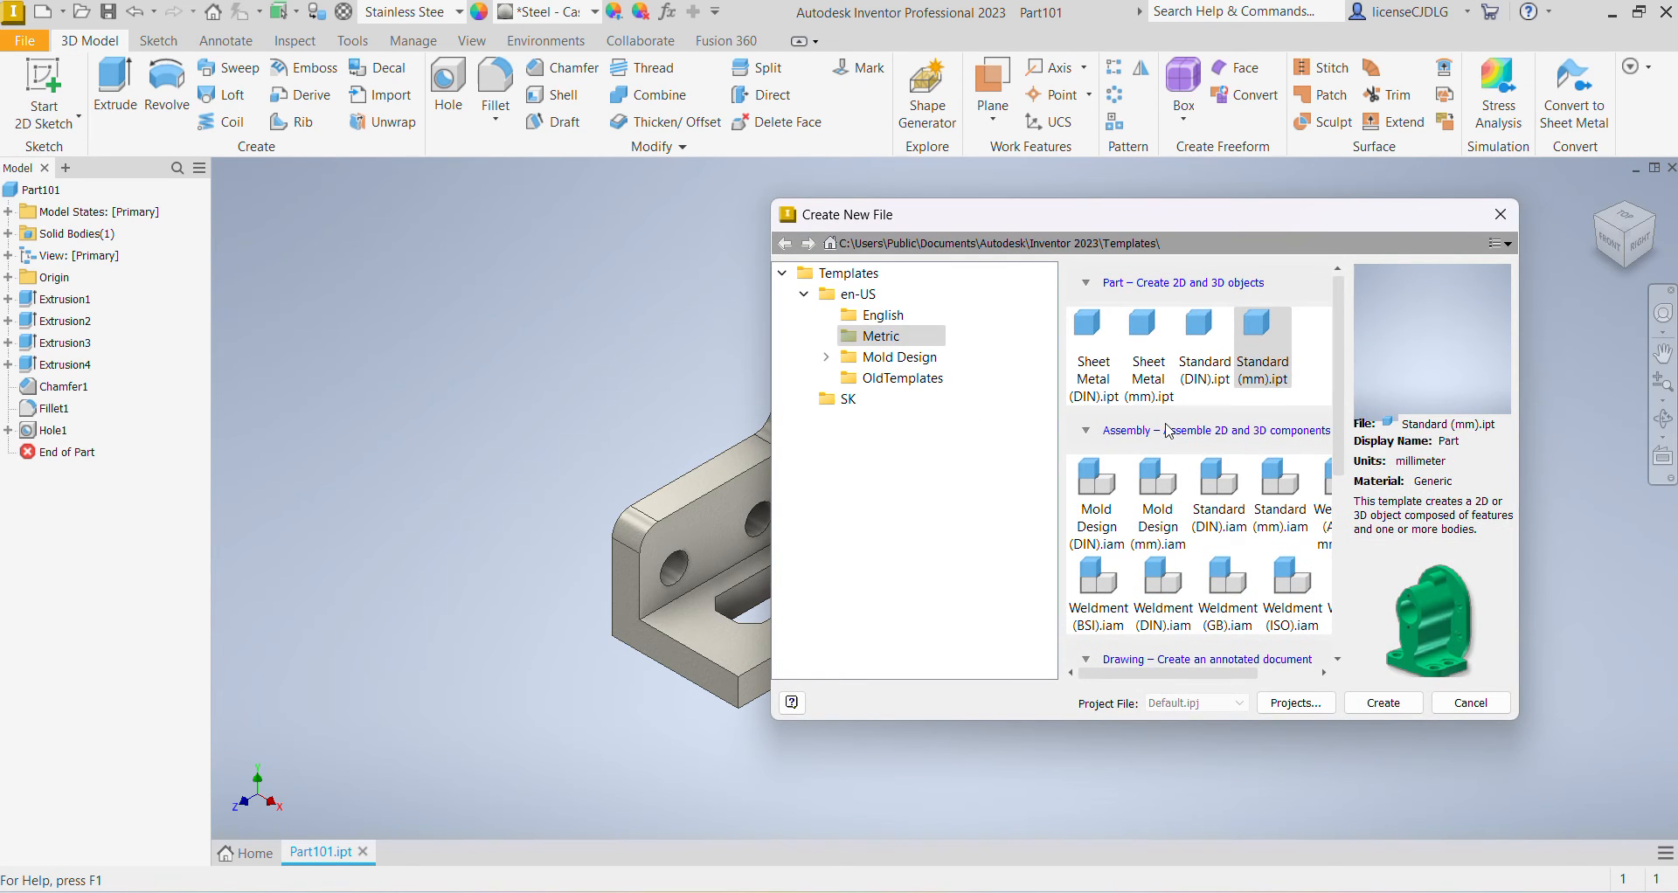
click(840, 402)
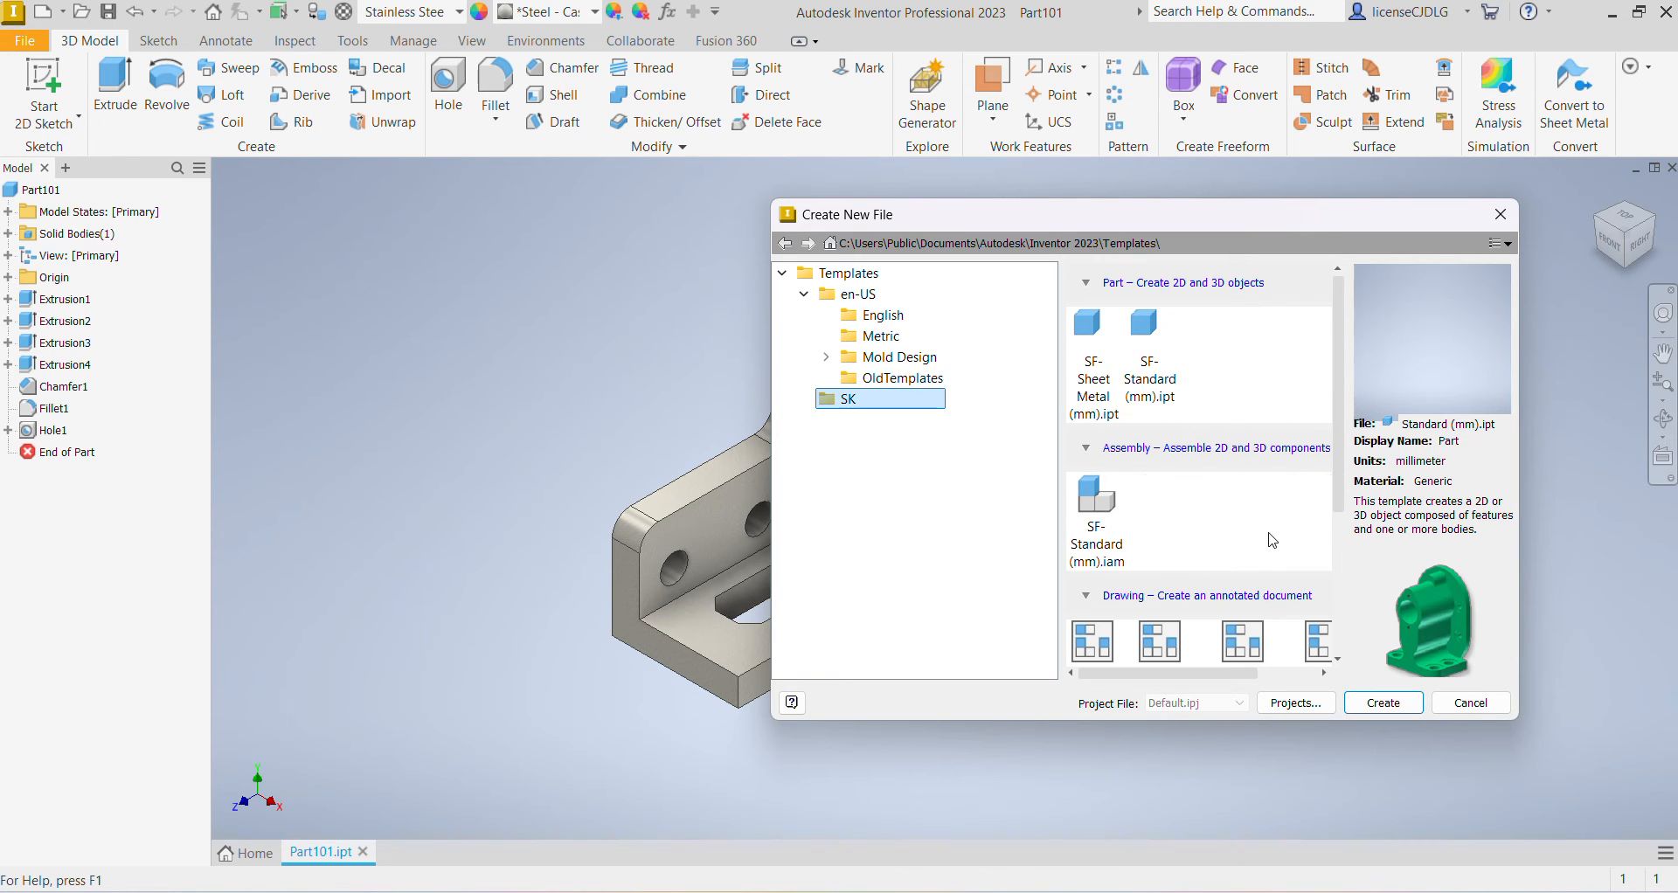
scroll(1272, 528, down, 1)
click(1092, 603)
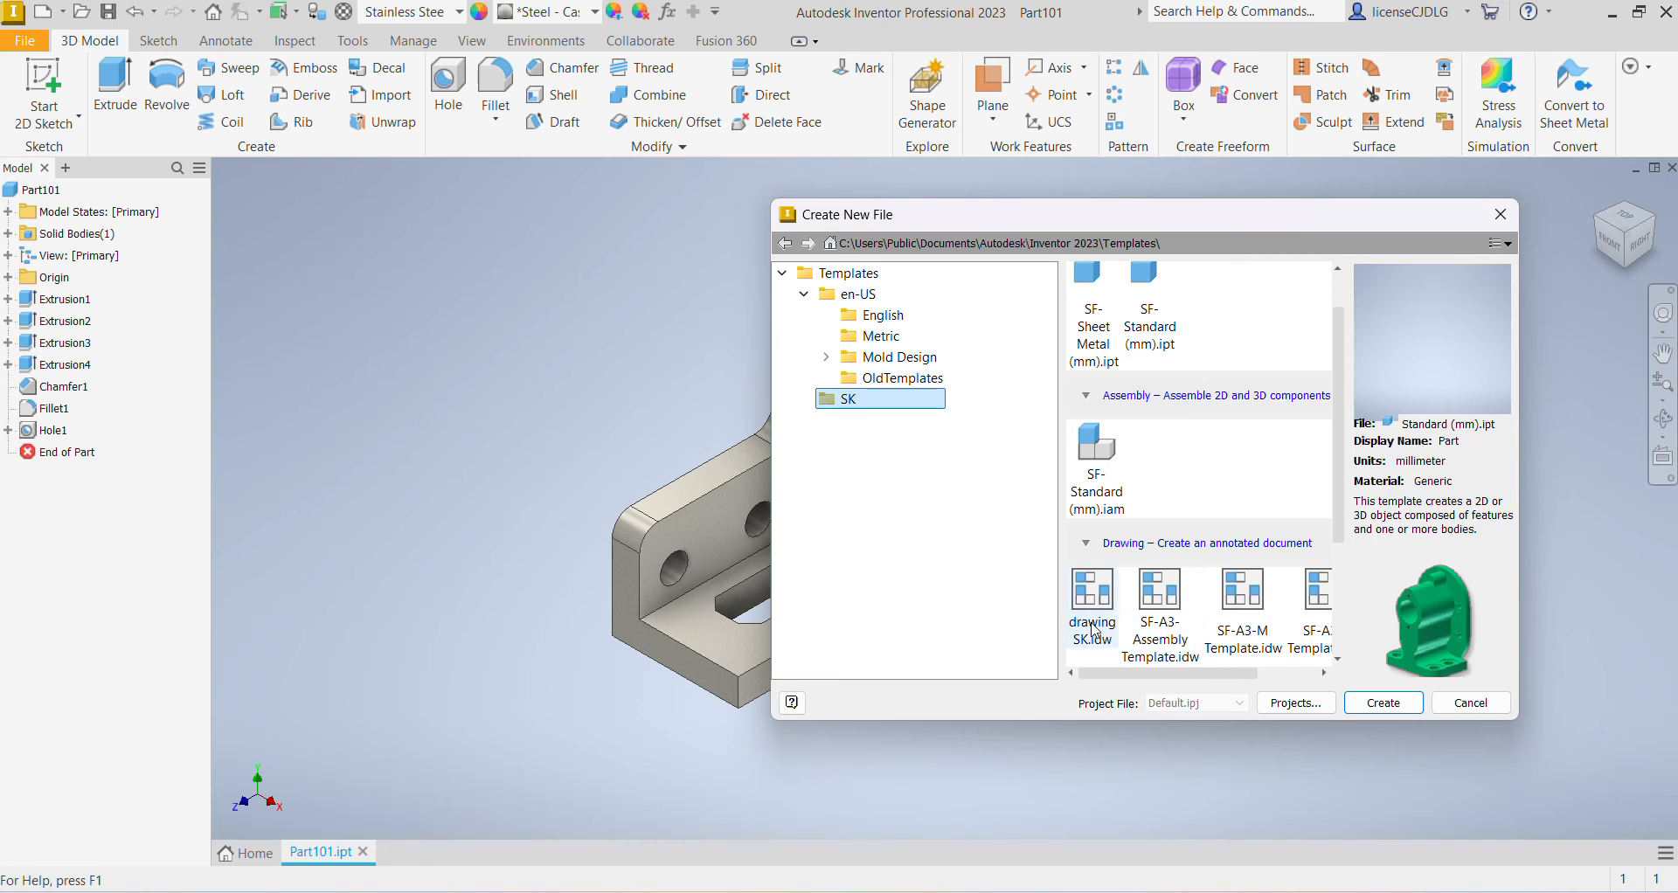
click(1381, 705)
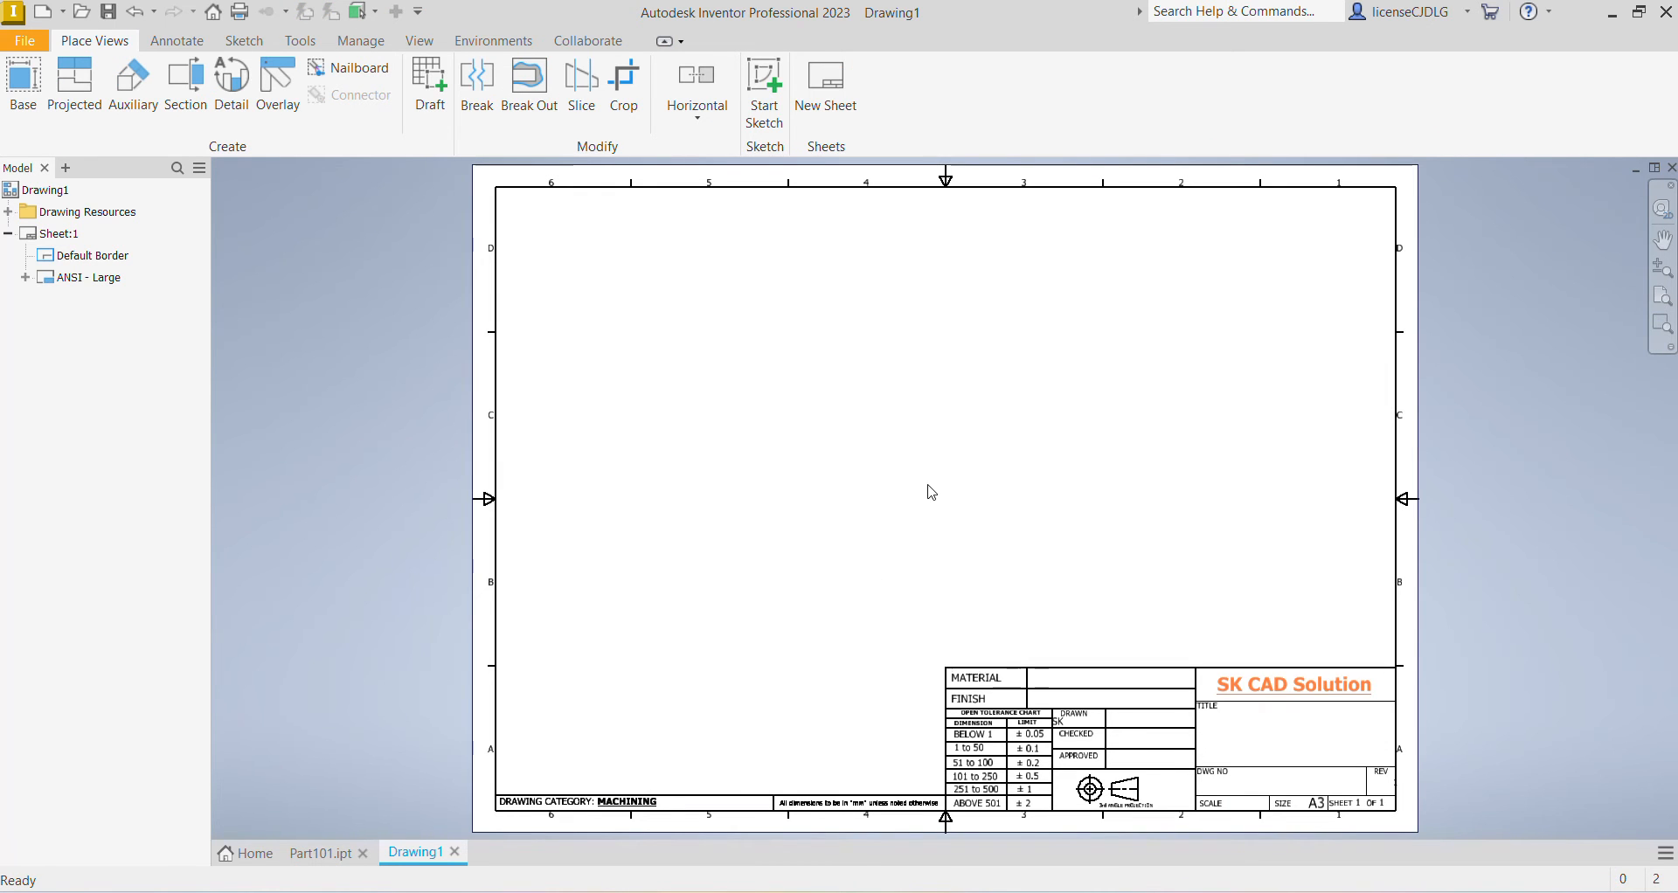
Place a front base view of Part101 at scale 1 : 1.5, with projected top, side and isometric views.
scroll(859, 453, up, 1)
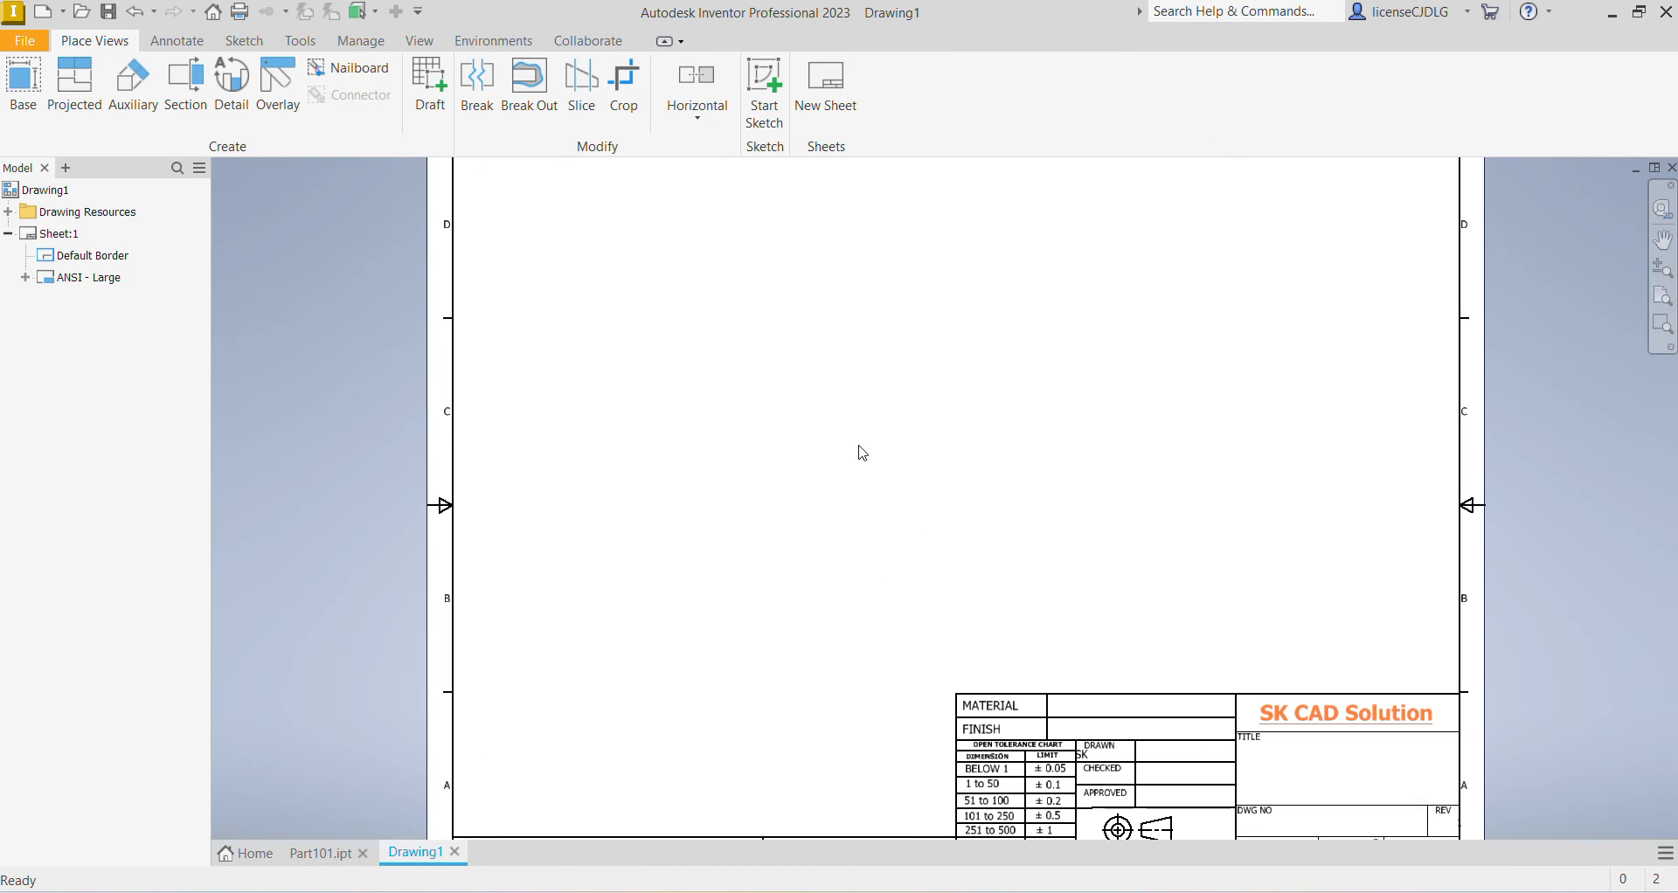
right_click(754, 395)
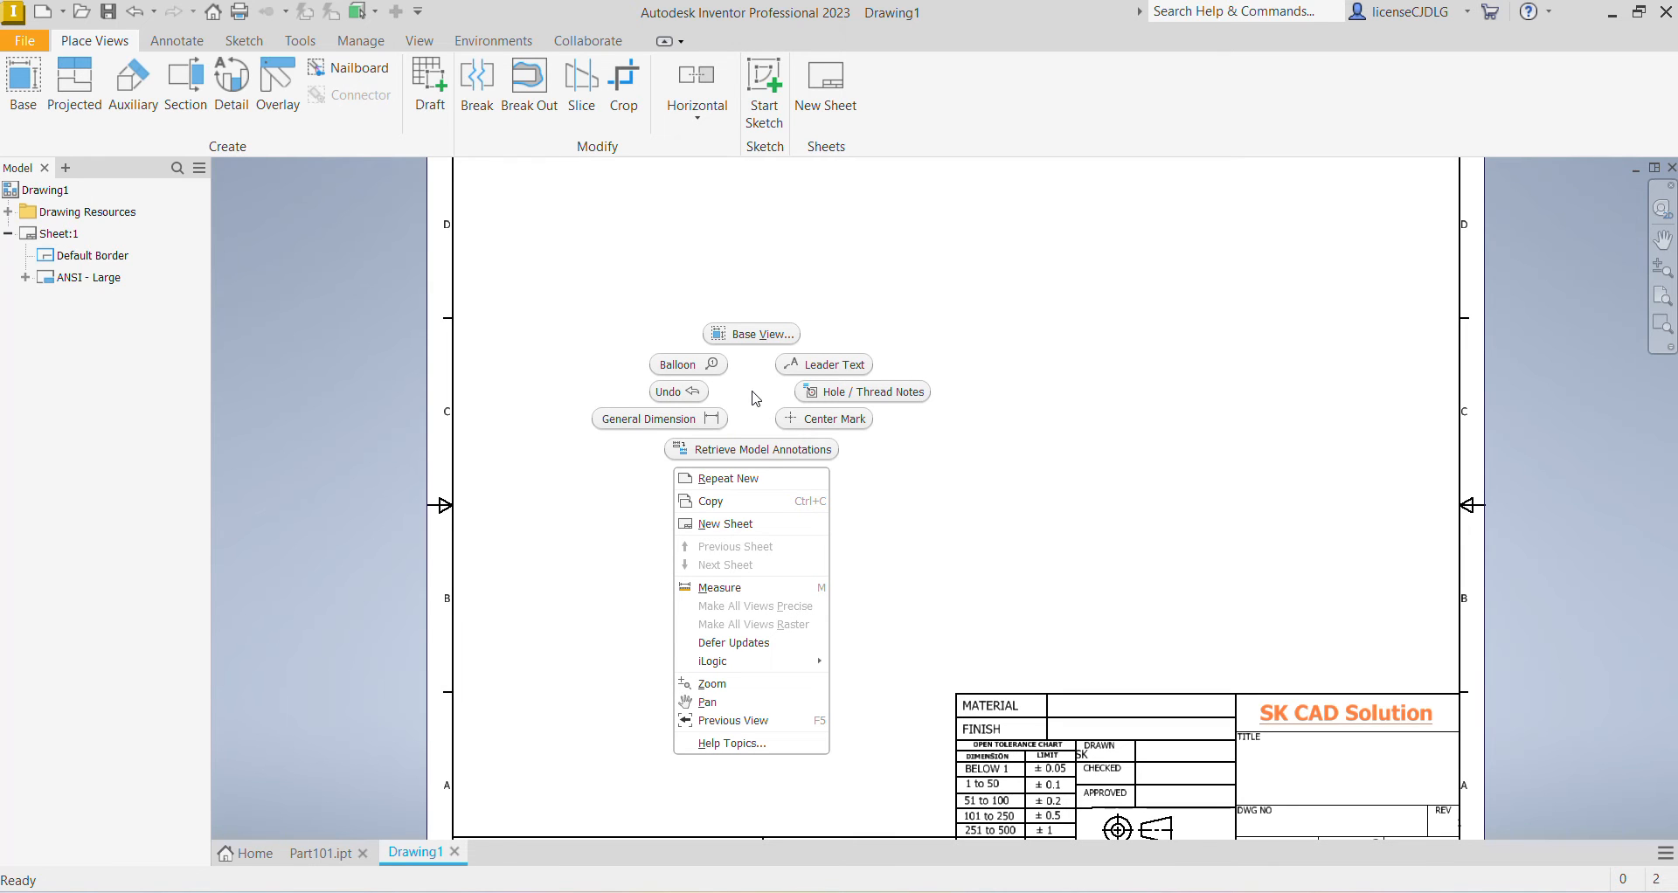
click(752, 334)
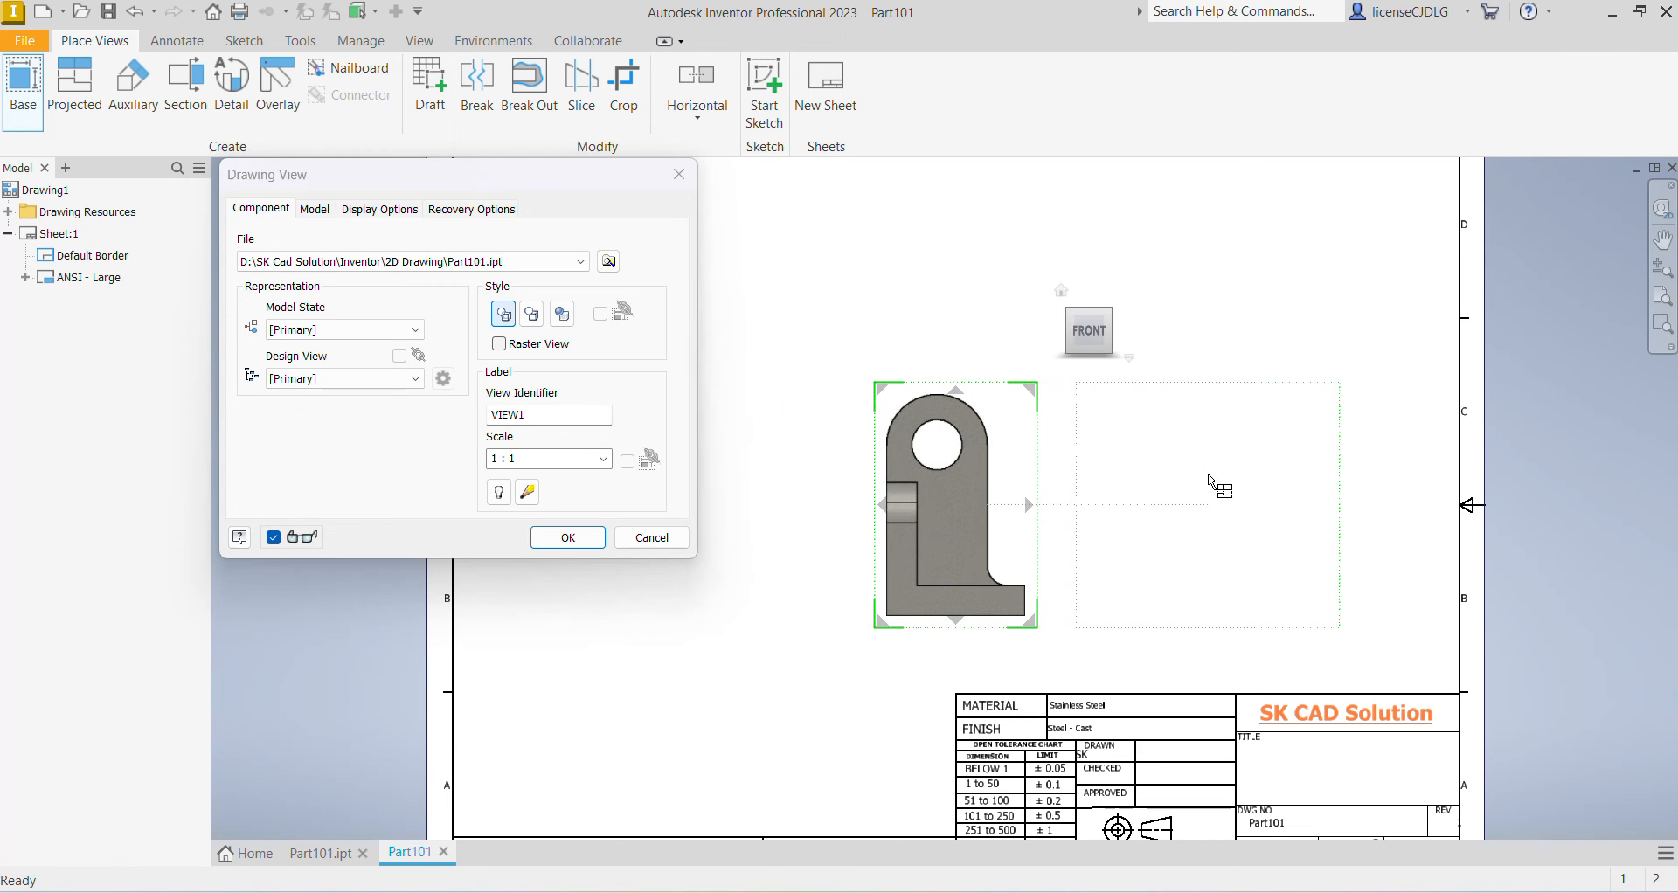
click(1211, 481)
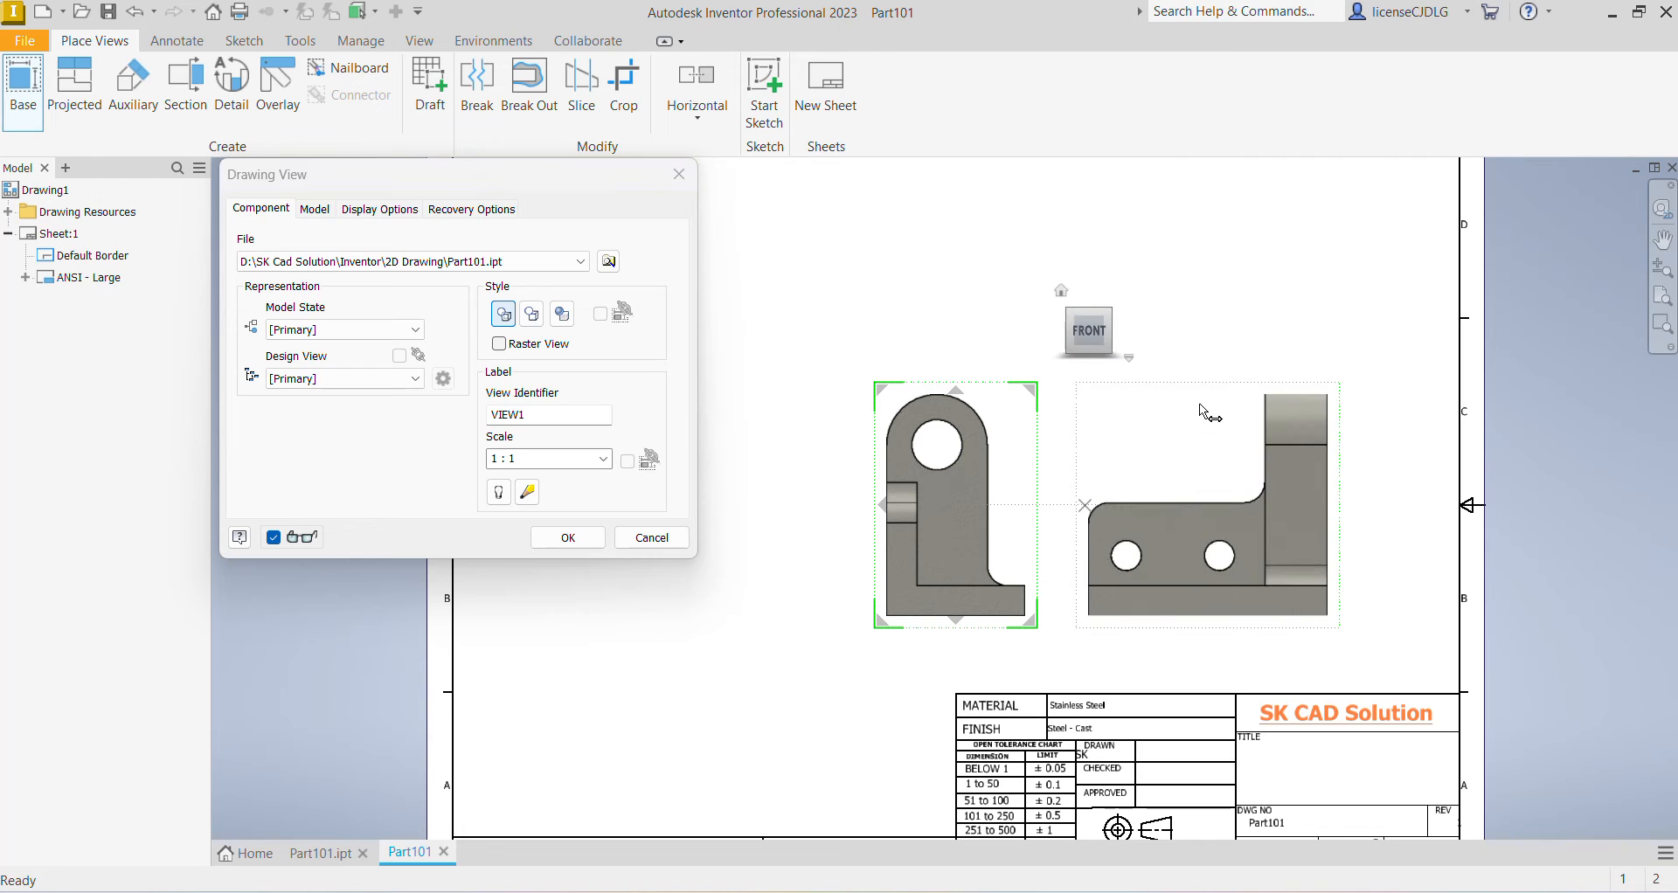
click(972, 234)
scroll(1107, 499, down, 5)
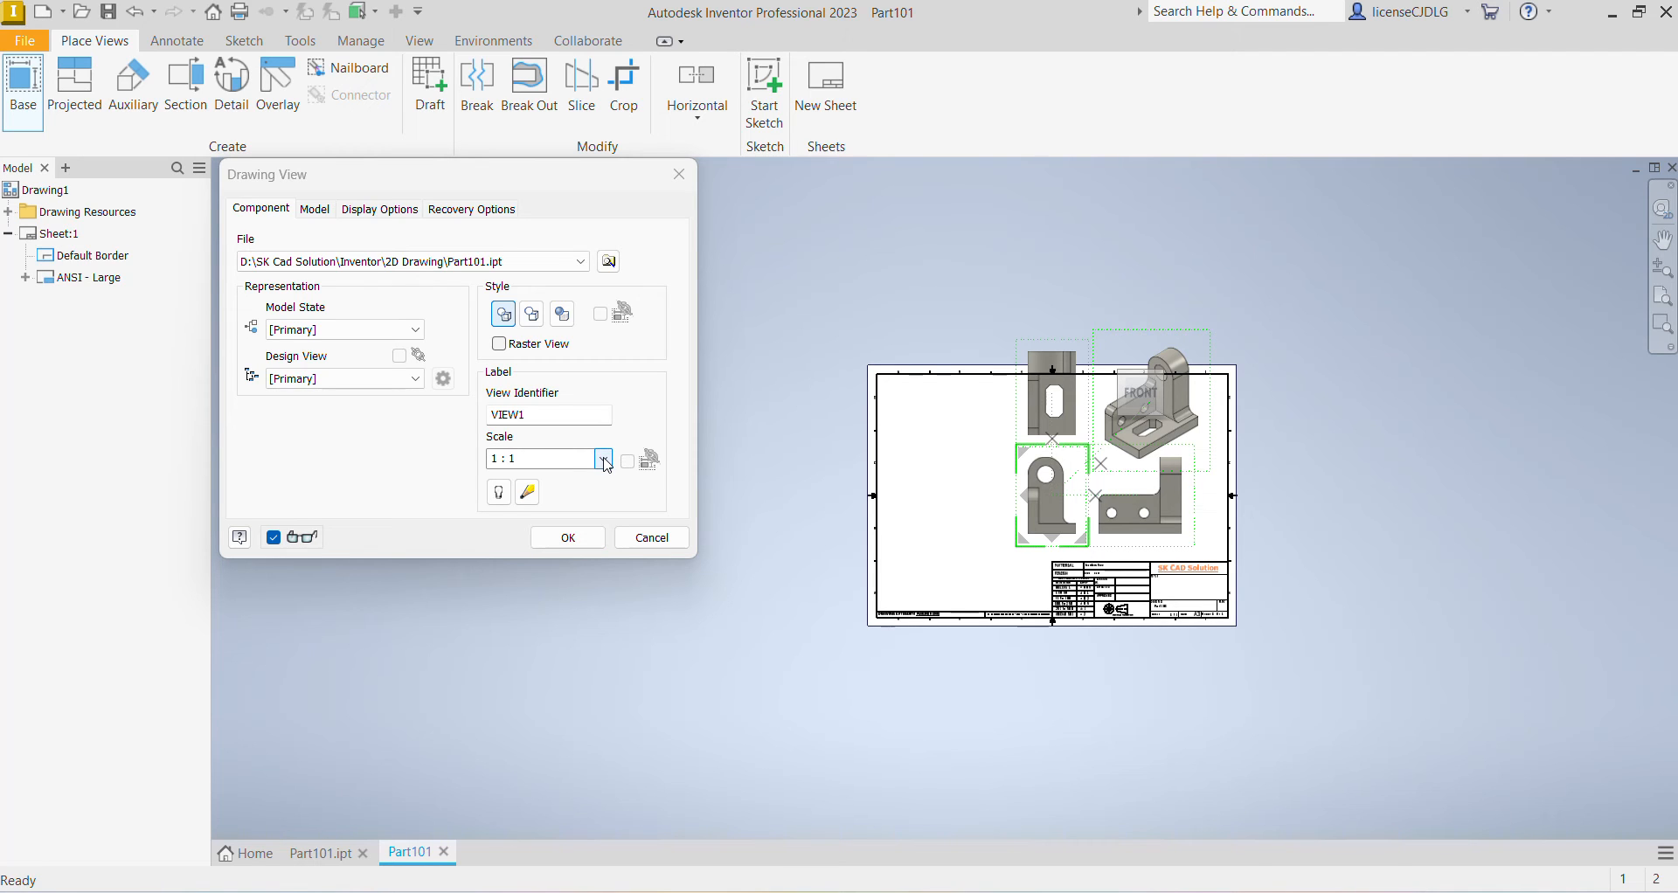
click(537, 459)
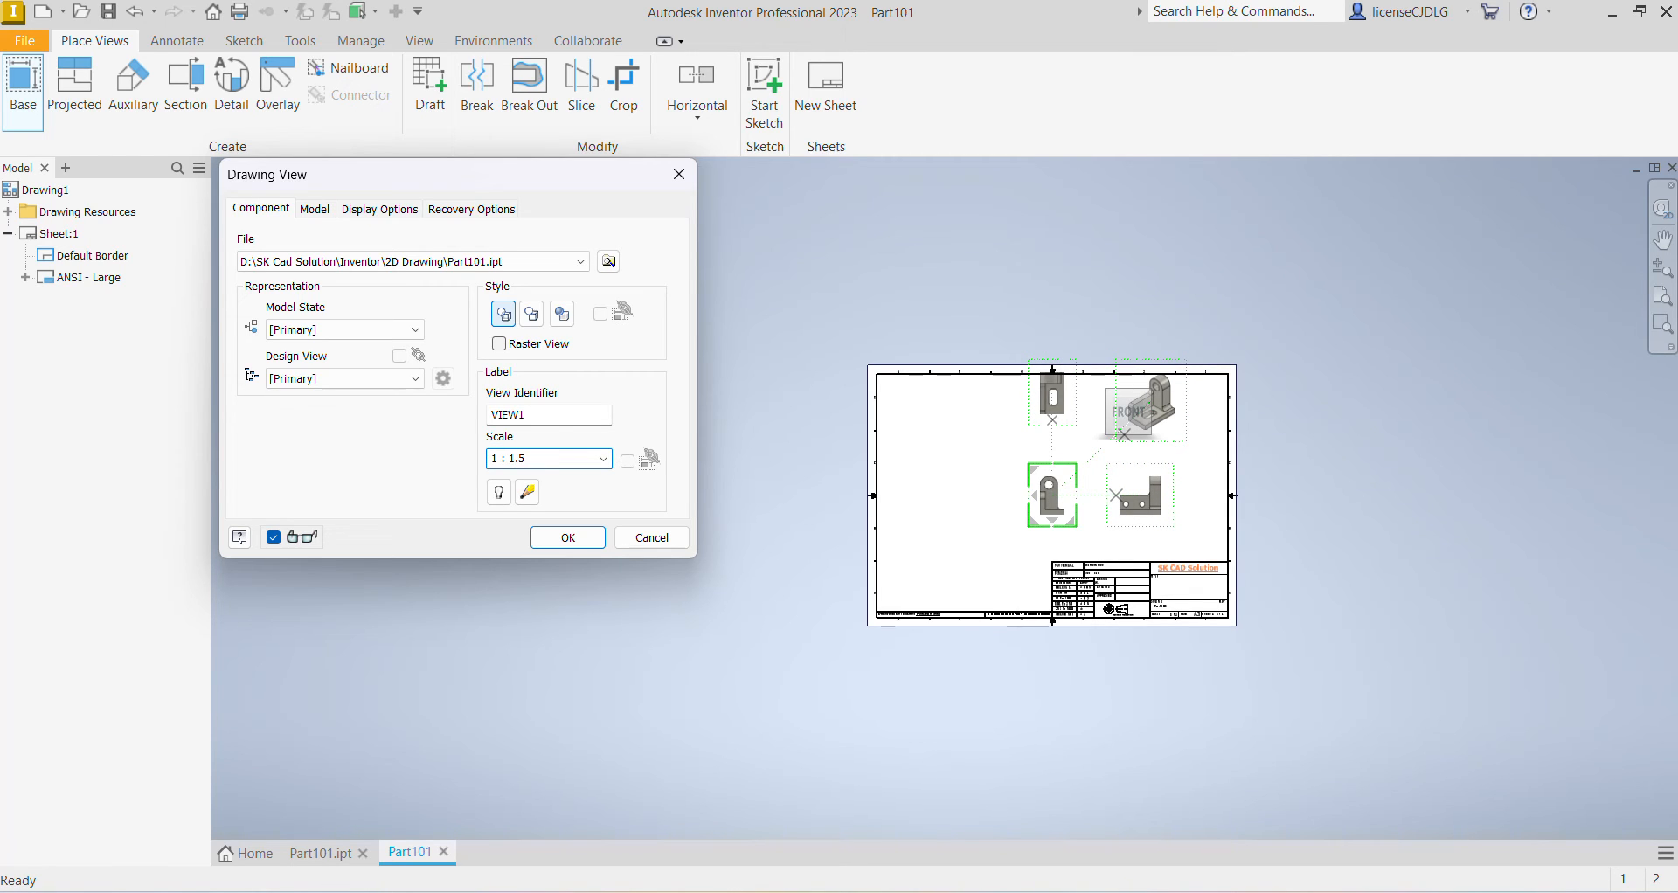
key(Return)
Rearrange the front, top, side and isometric views so they sit spaced out inside the sheet border.
scroll(1117, 713, up, 5)
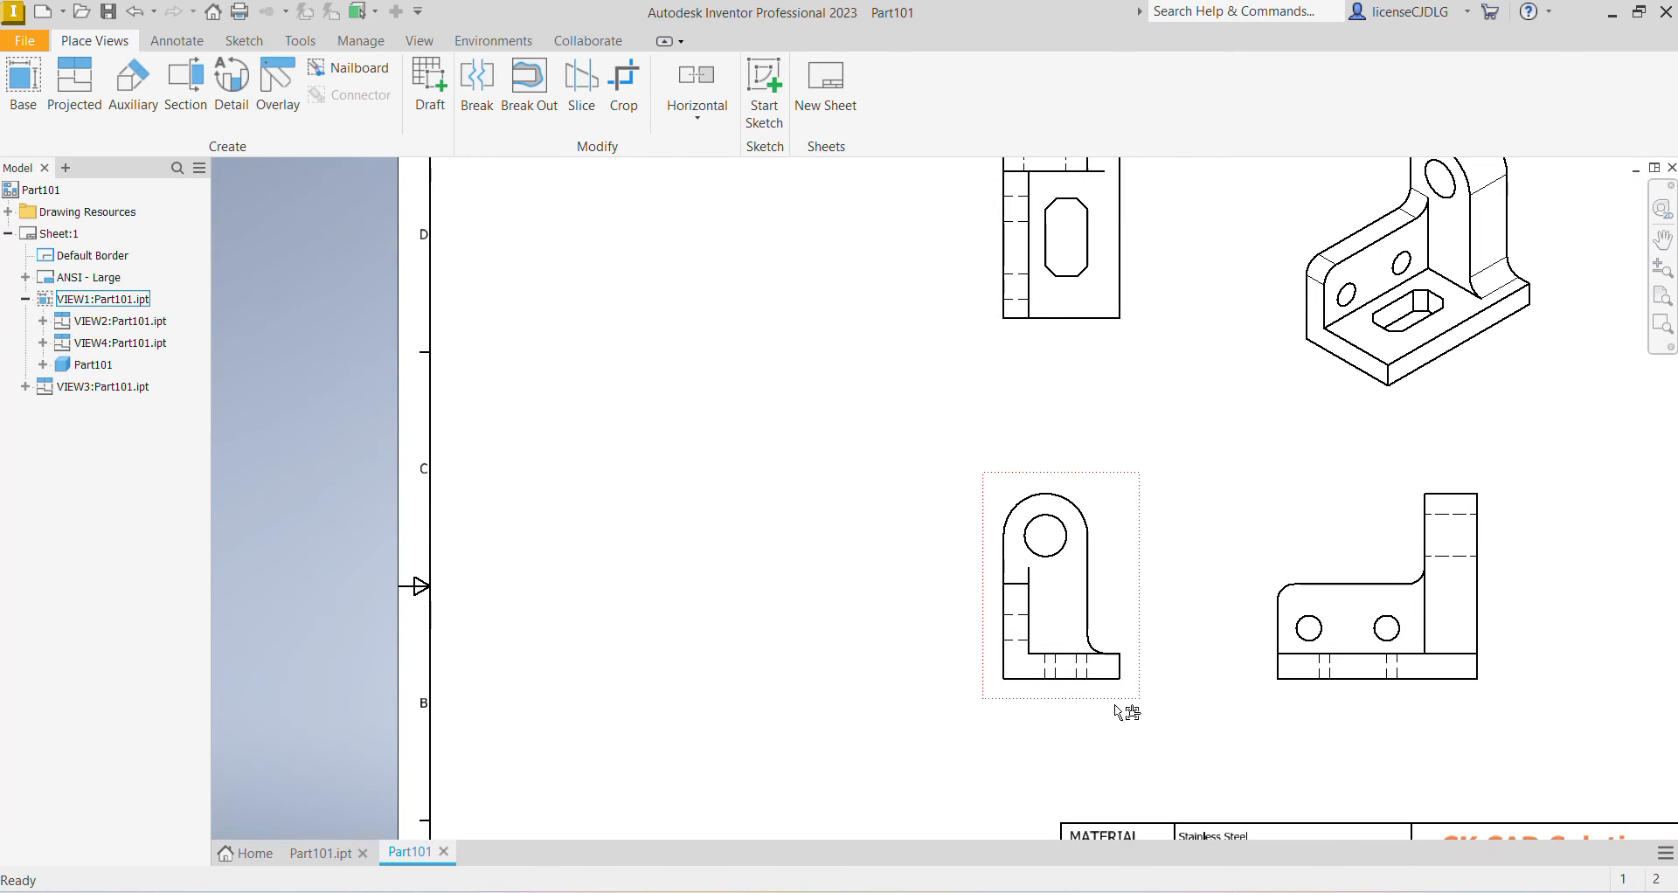
drag(1117, 713, 760, 731)
scroll(830, 611, down, 3)
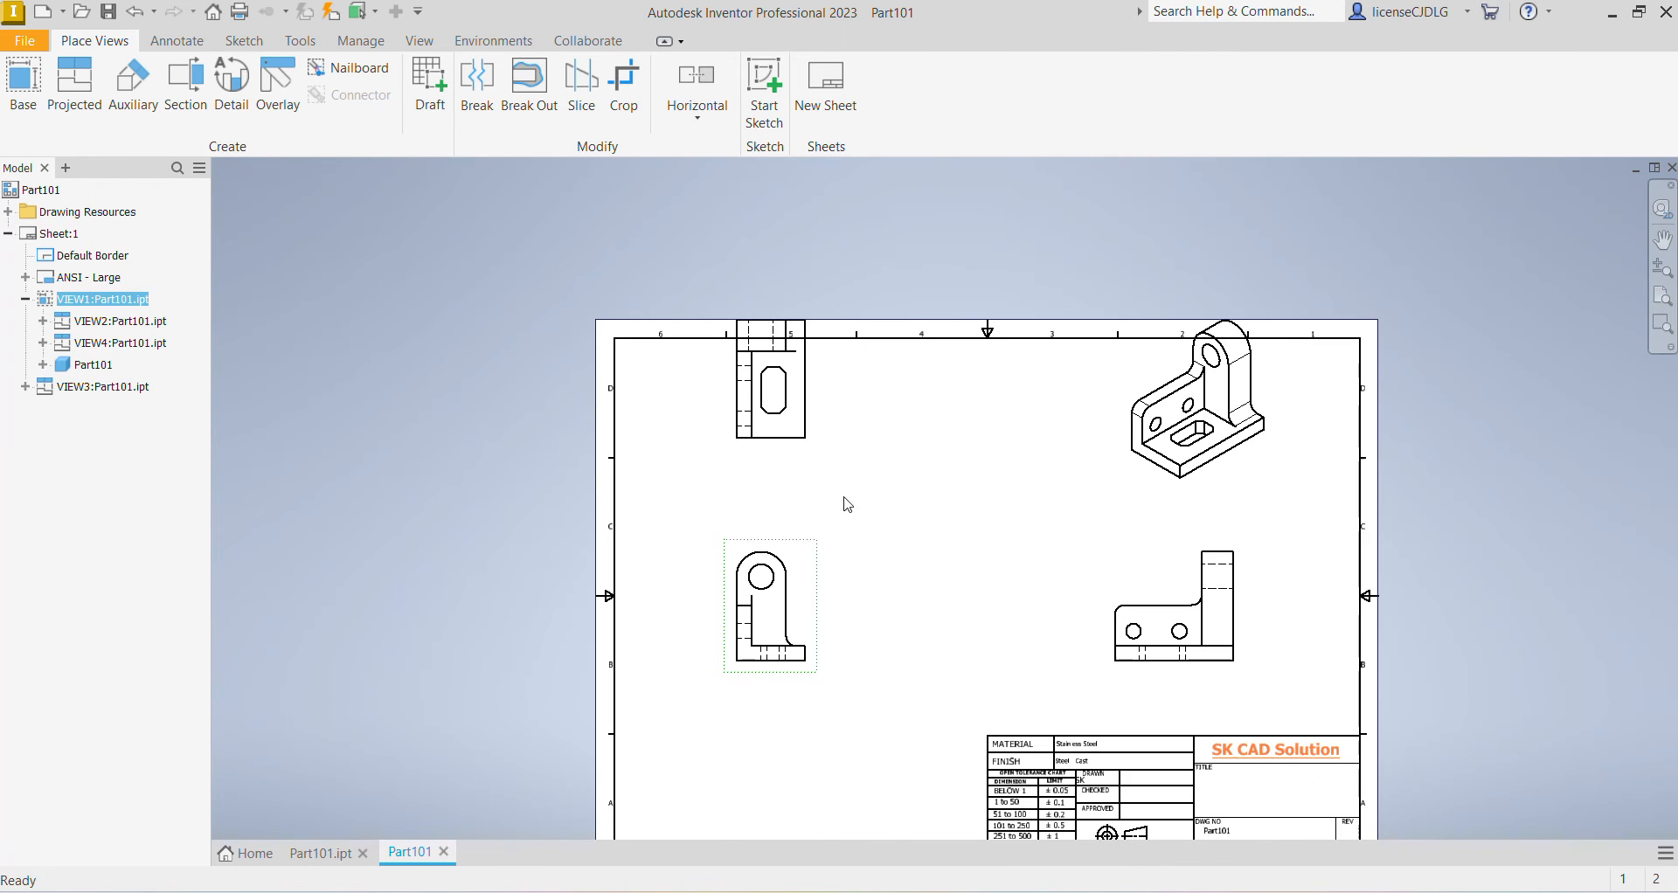
drag(814, 458, 804, 522)
drag(1223, 673, 1005, 667)
click(1197, 507)
drag(1203, 509, 1165, 609)
scroll(1106, 638, up, 5)
scroll(1106, 638, down, 2)
mouse_move(1108, 638)
middle_down()
mouse_move(1293, 489)
mouse_move(1277, 469)
middle_up()
scroll(1232, 514, down, 5)
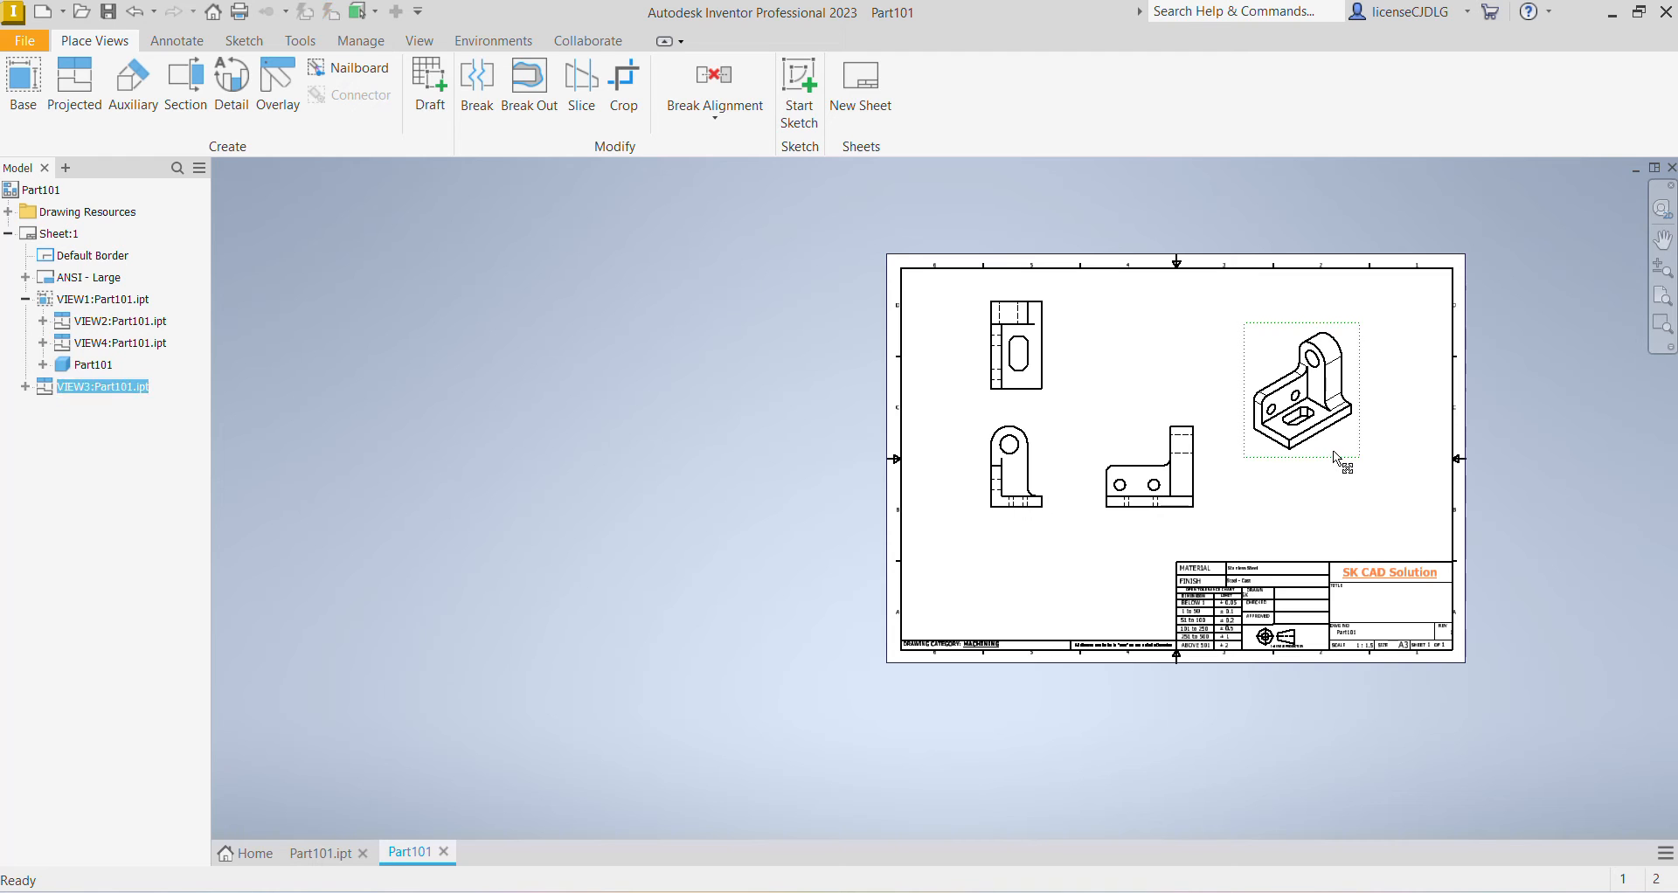
Set the isometric view to the shaded style and move it closer to the sheet's upper-right corner.
double_click(1336, 454)
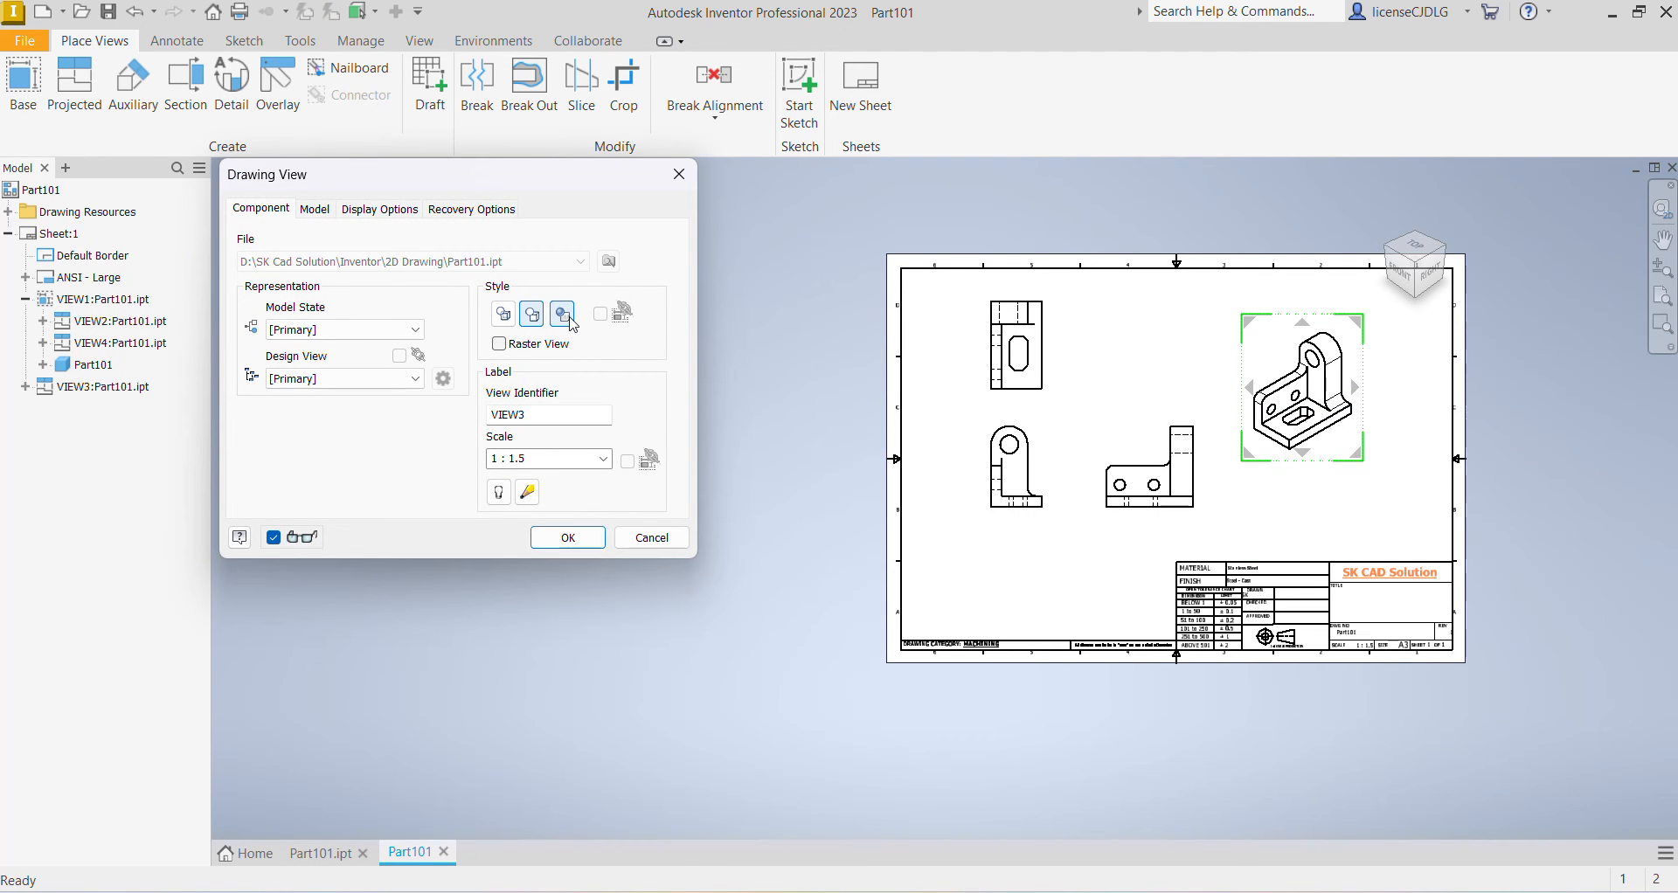
click(560, 538)
scroll(1363, 364, up, 5)
scroll(1382, 606, down, 3)
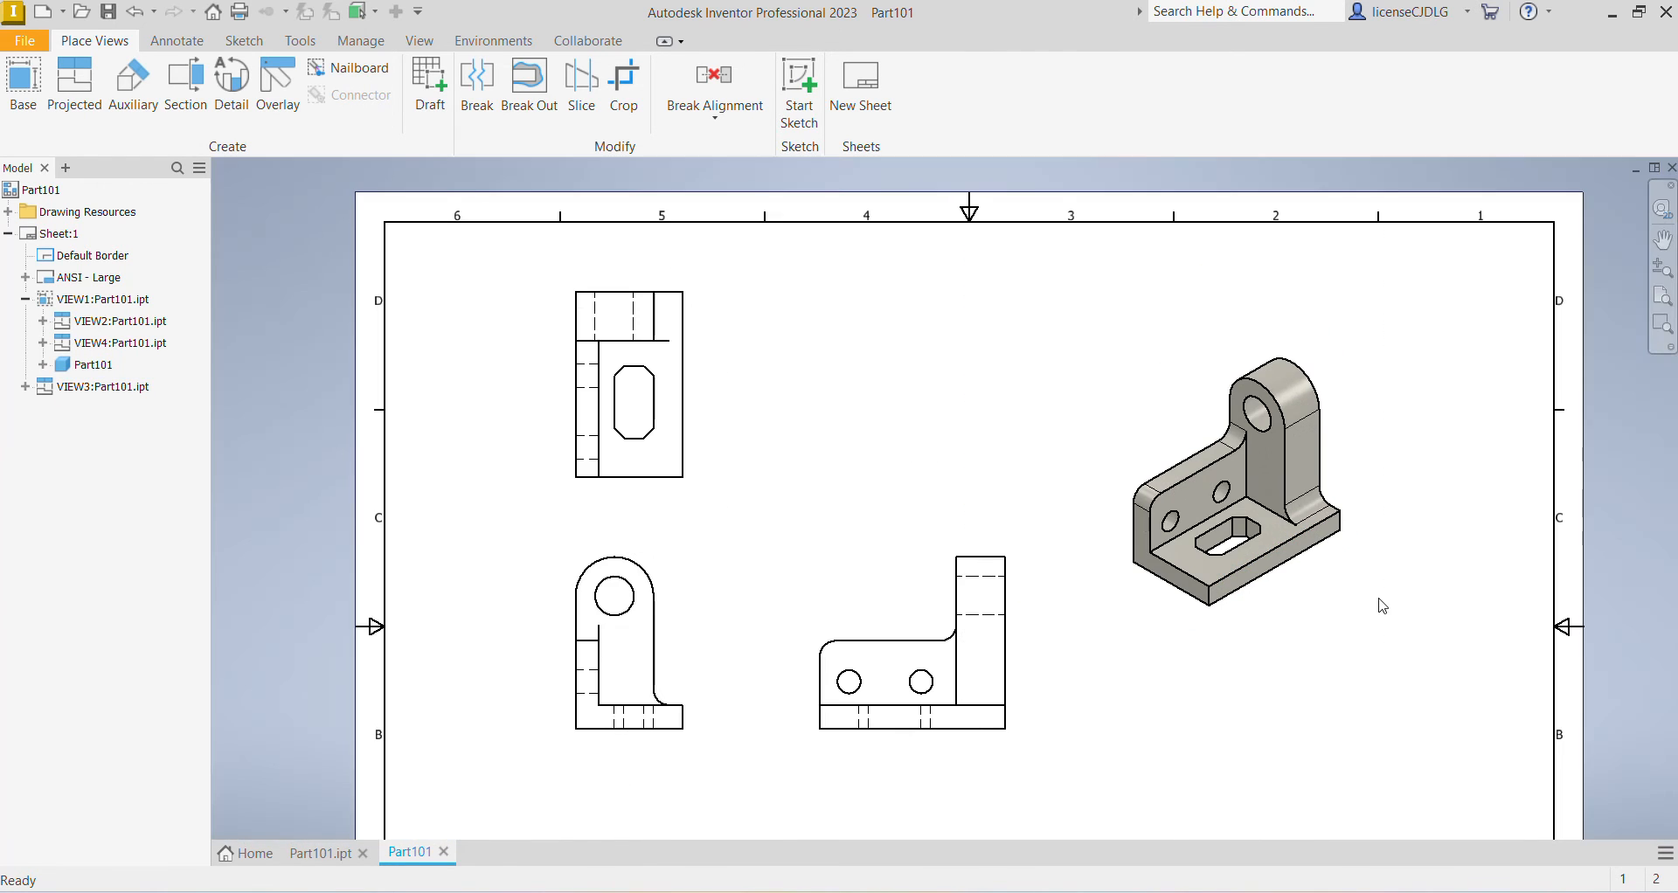
drag(1367, 600, 1403, 536)
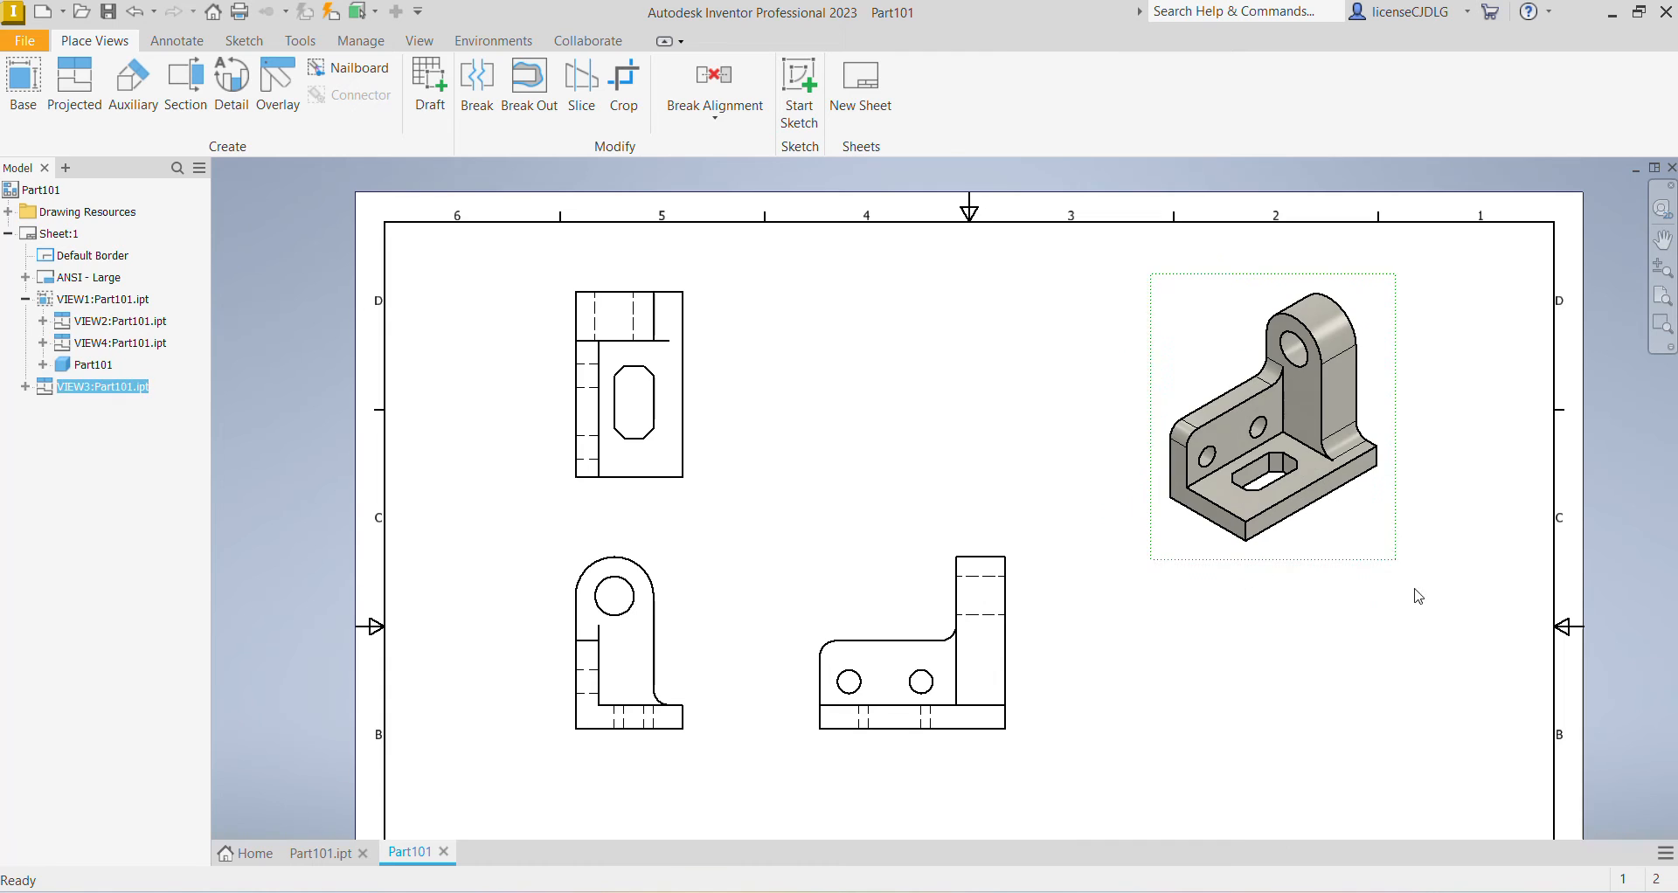
Dimension the base's overall width in the front view, placing the dimension below the view with the default tolerance settings.
scroll(1090, 621, down, 3)
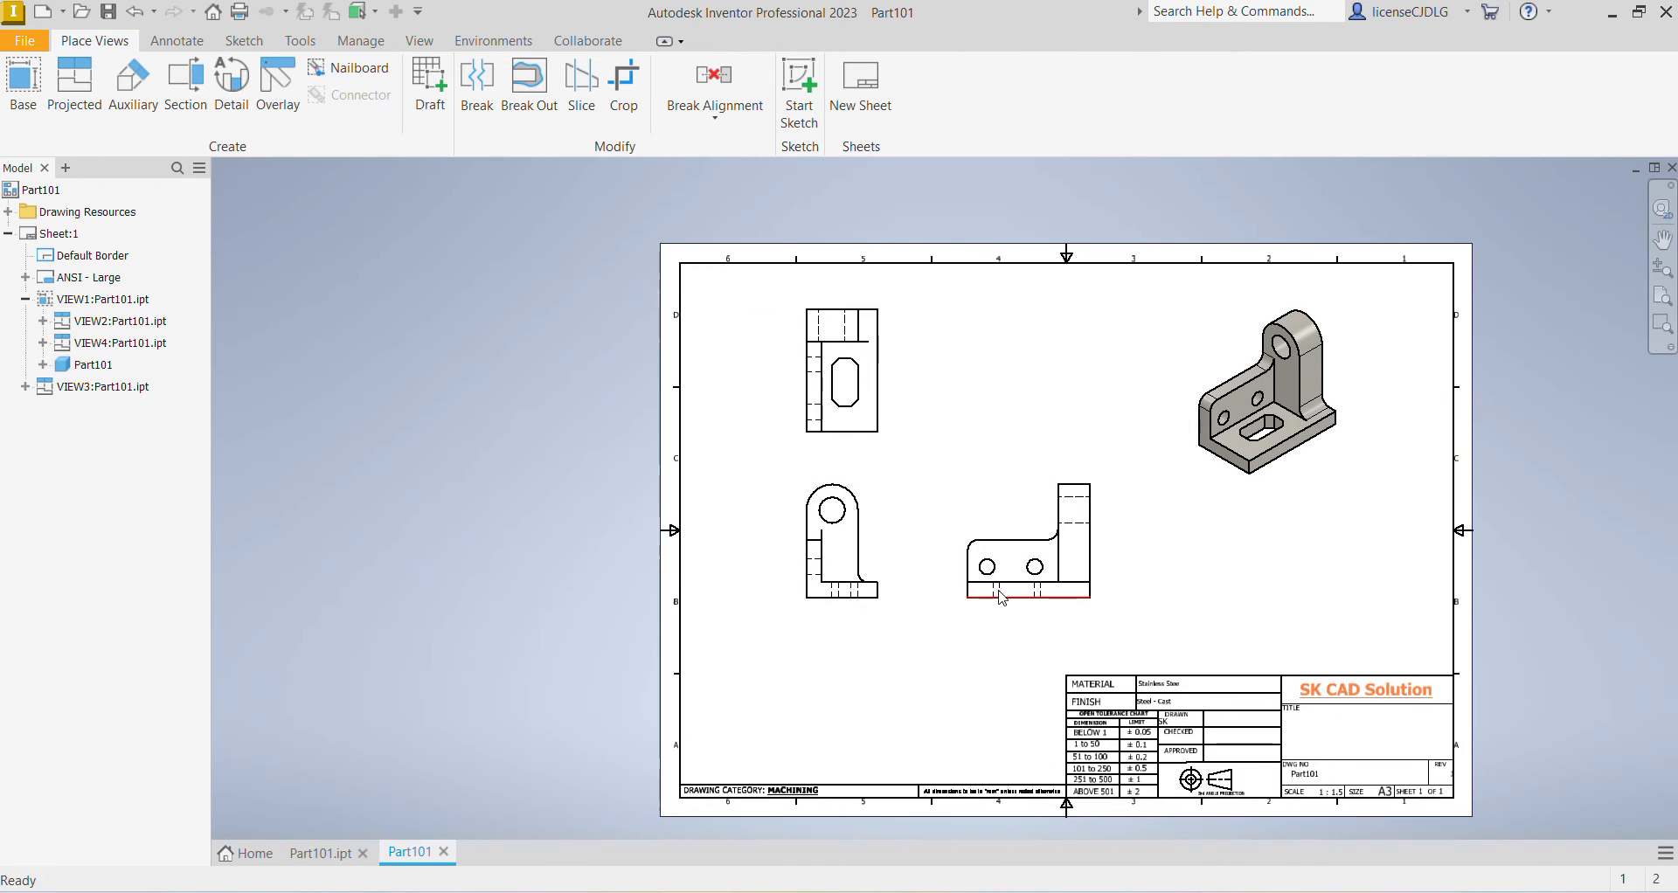
scroll(942, 592, up, 5)
scroll(1029, 462, down, 3)
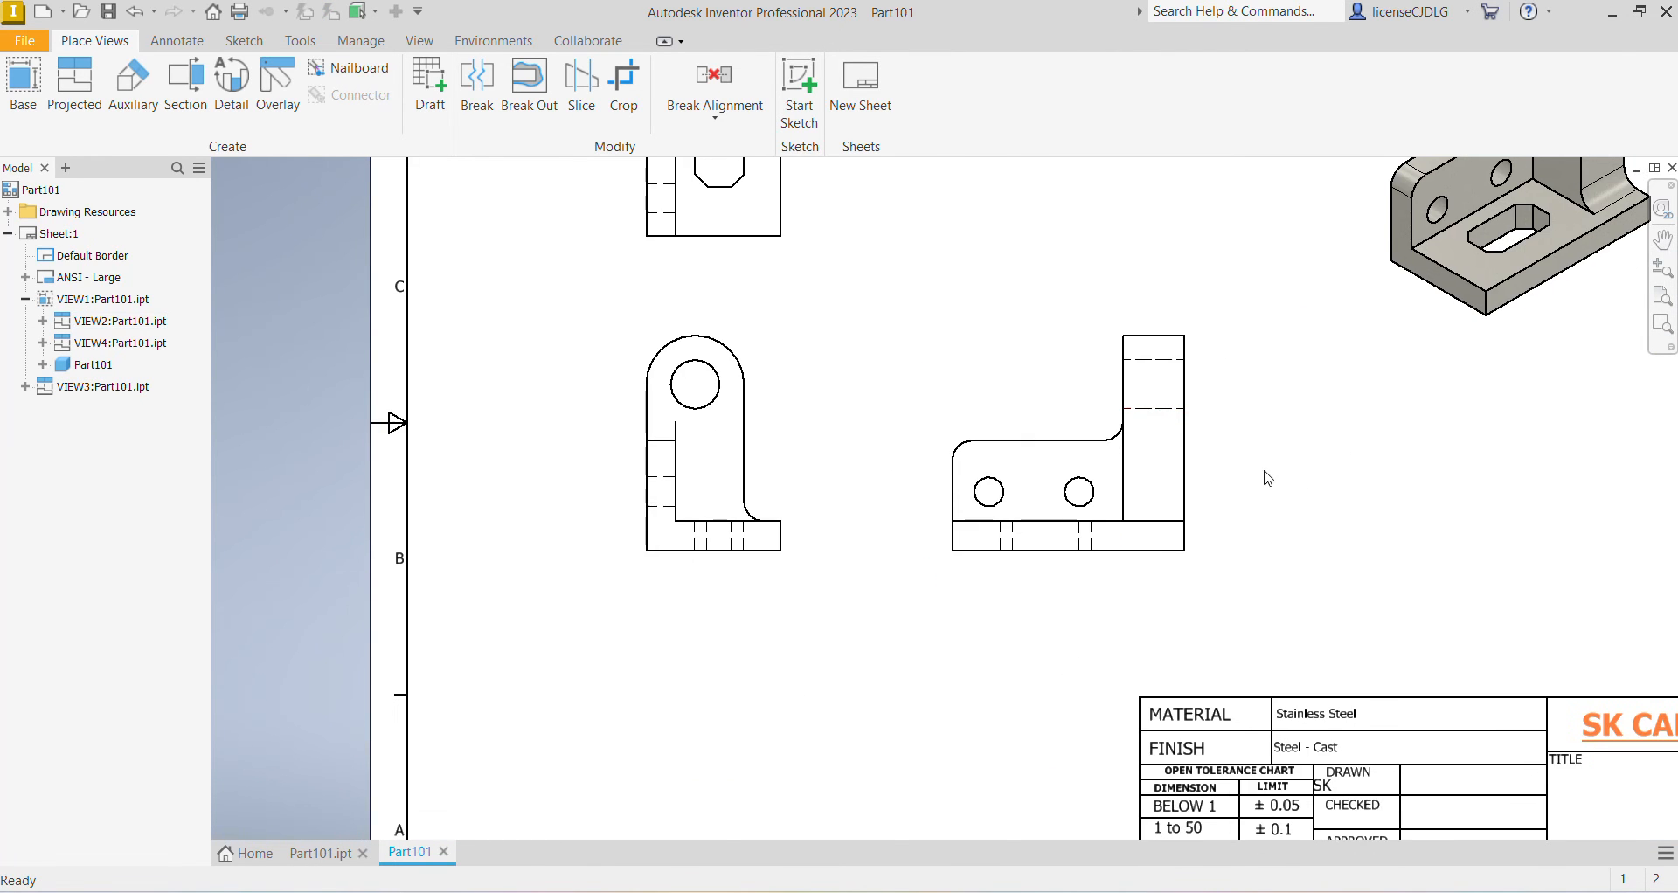
scroll(1247, 492, up, 1)
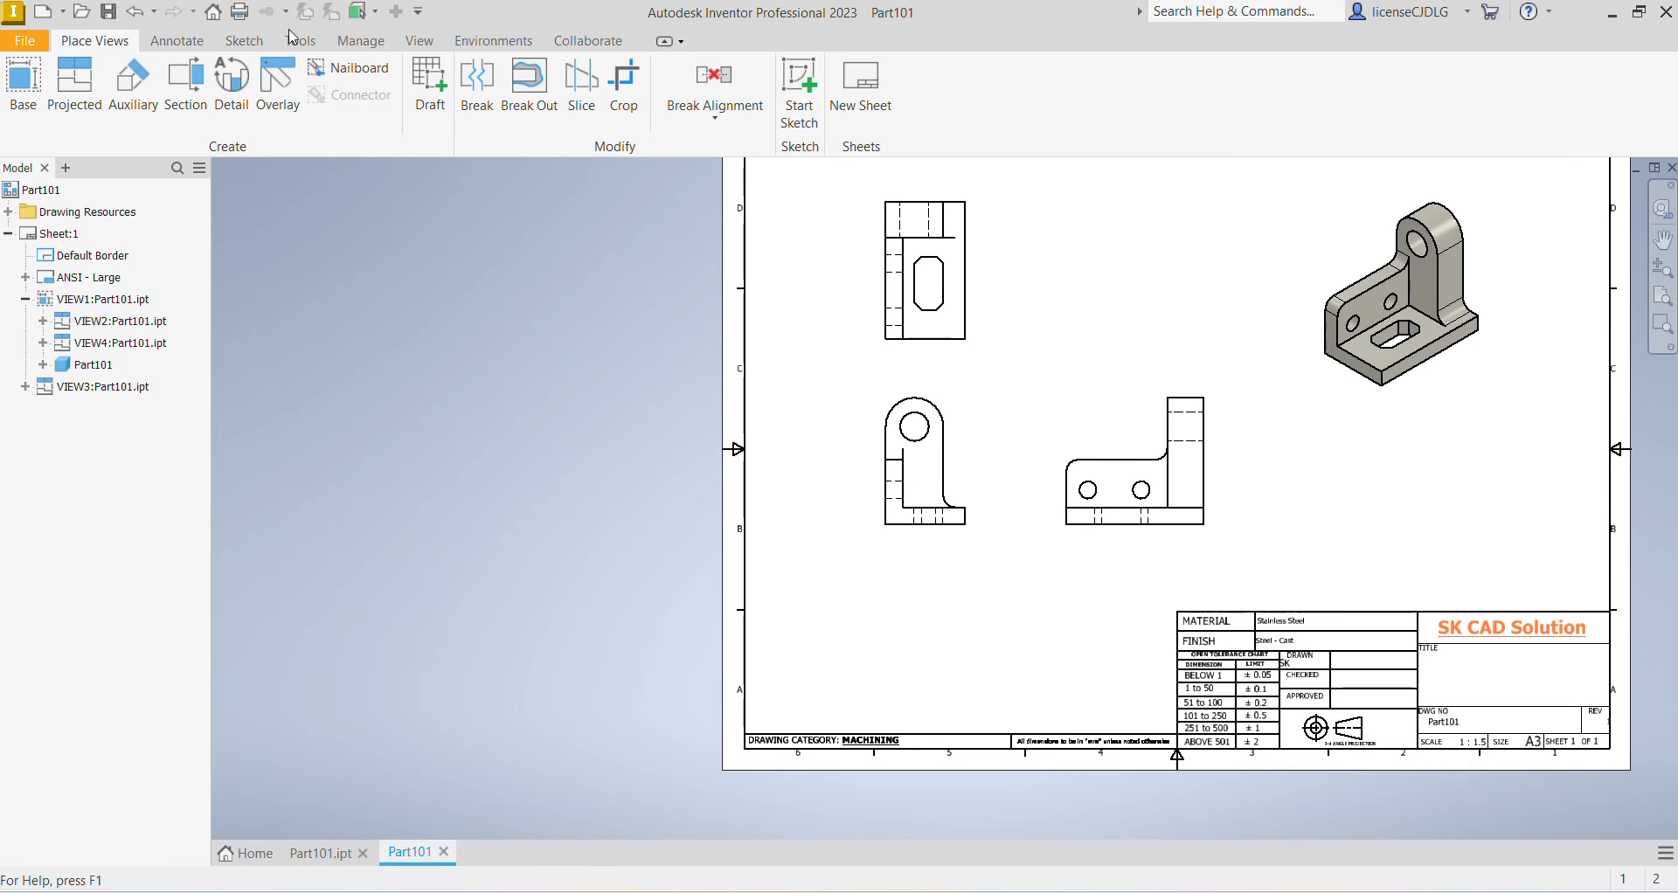
click(180, 41)
click(33, 116)
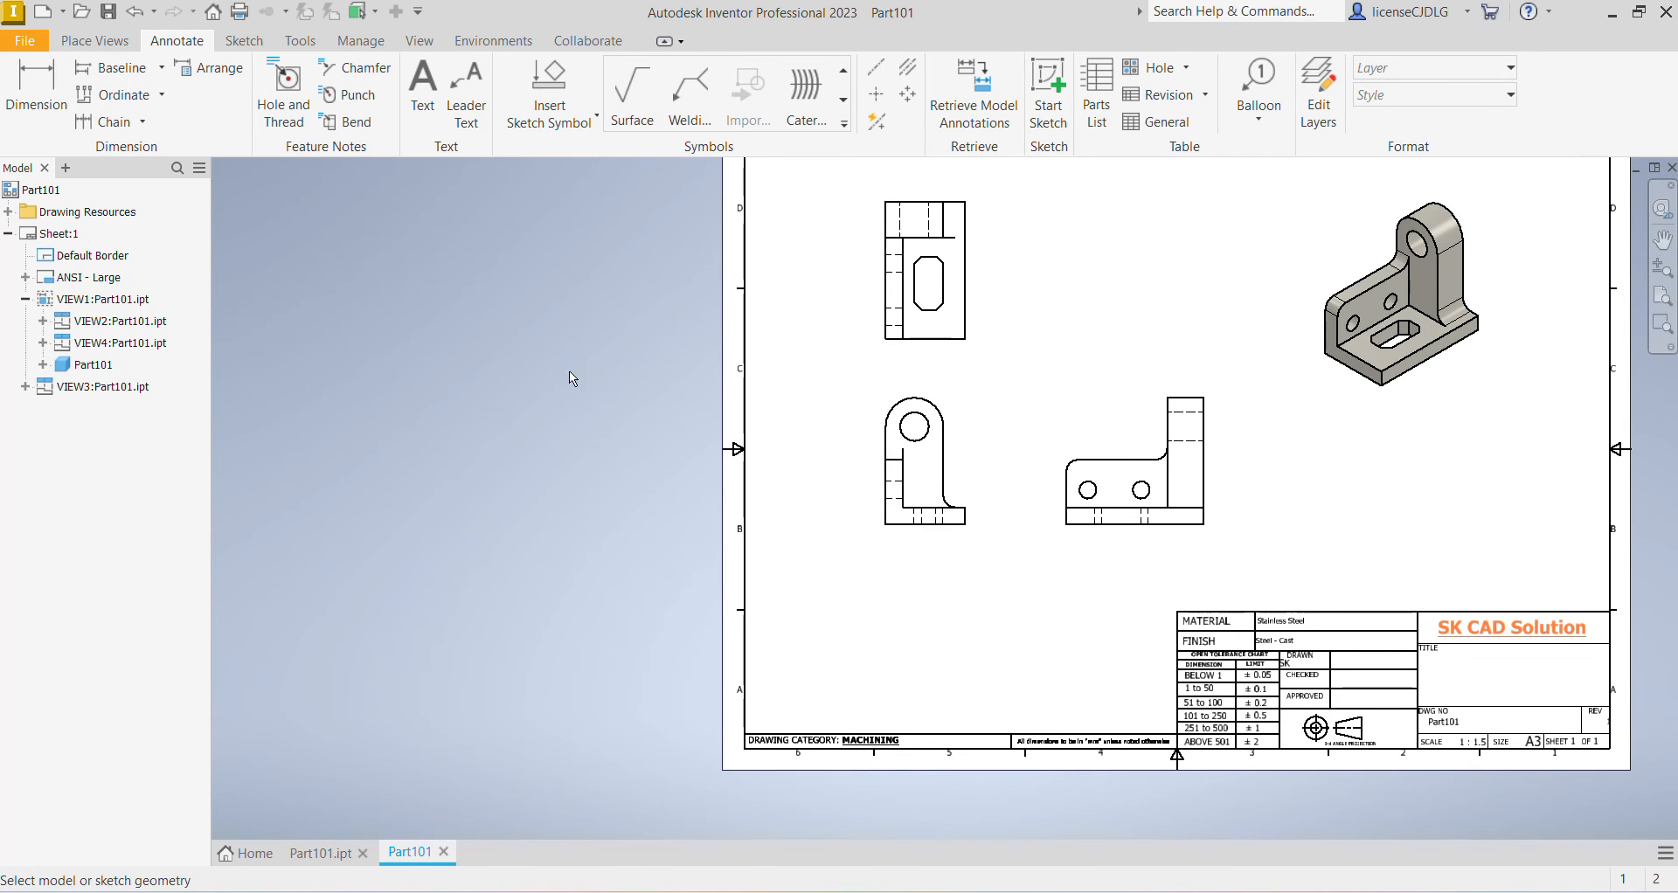
scroll(939, 542, up, 5)
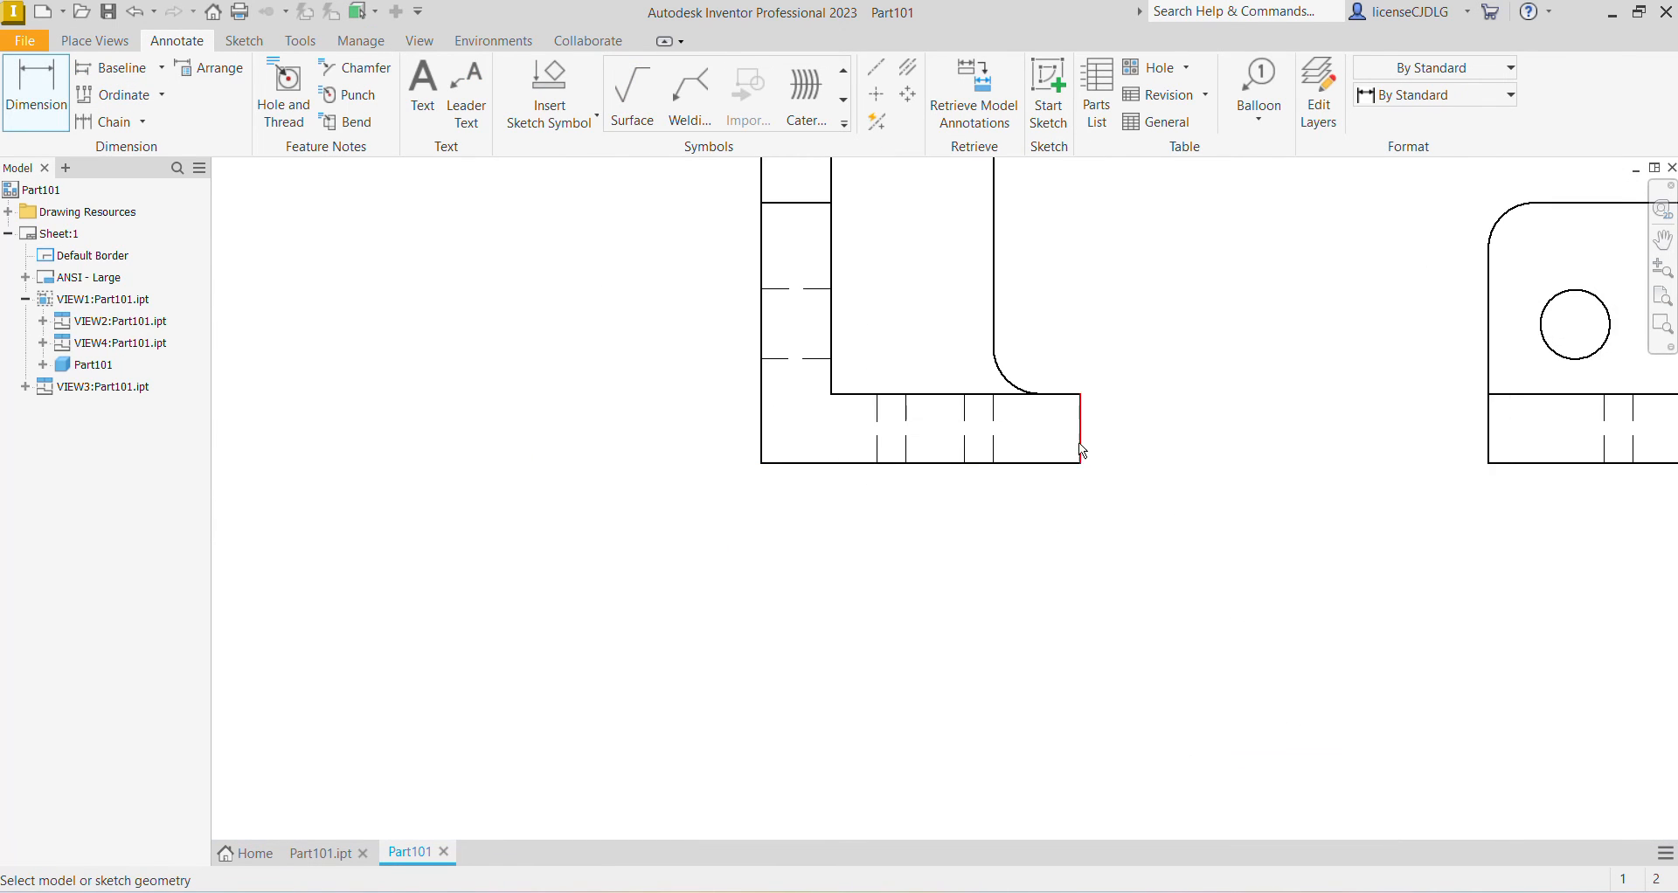
click(1081, 449)
click(760, 429)
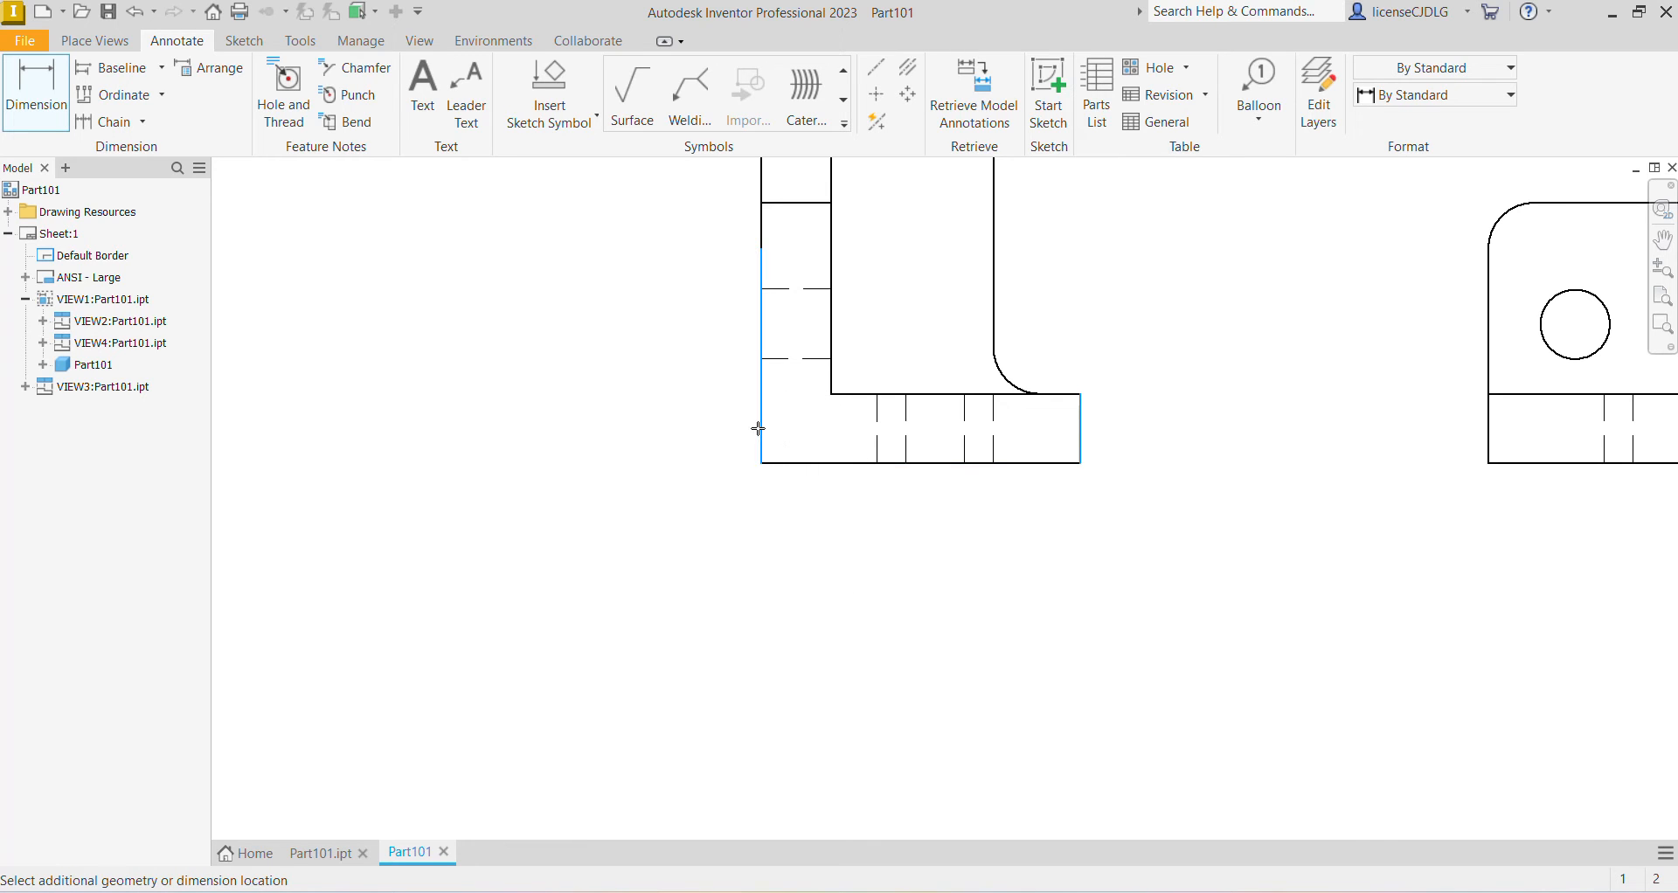
click(929, 670)
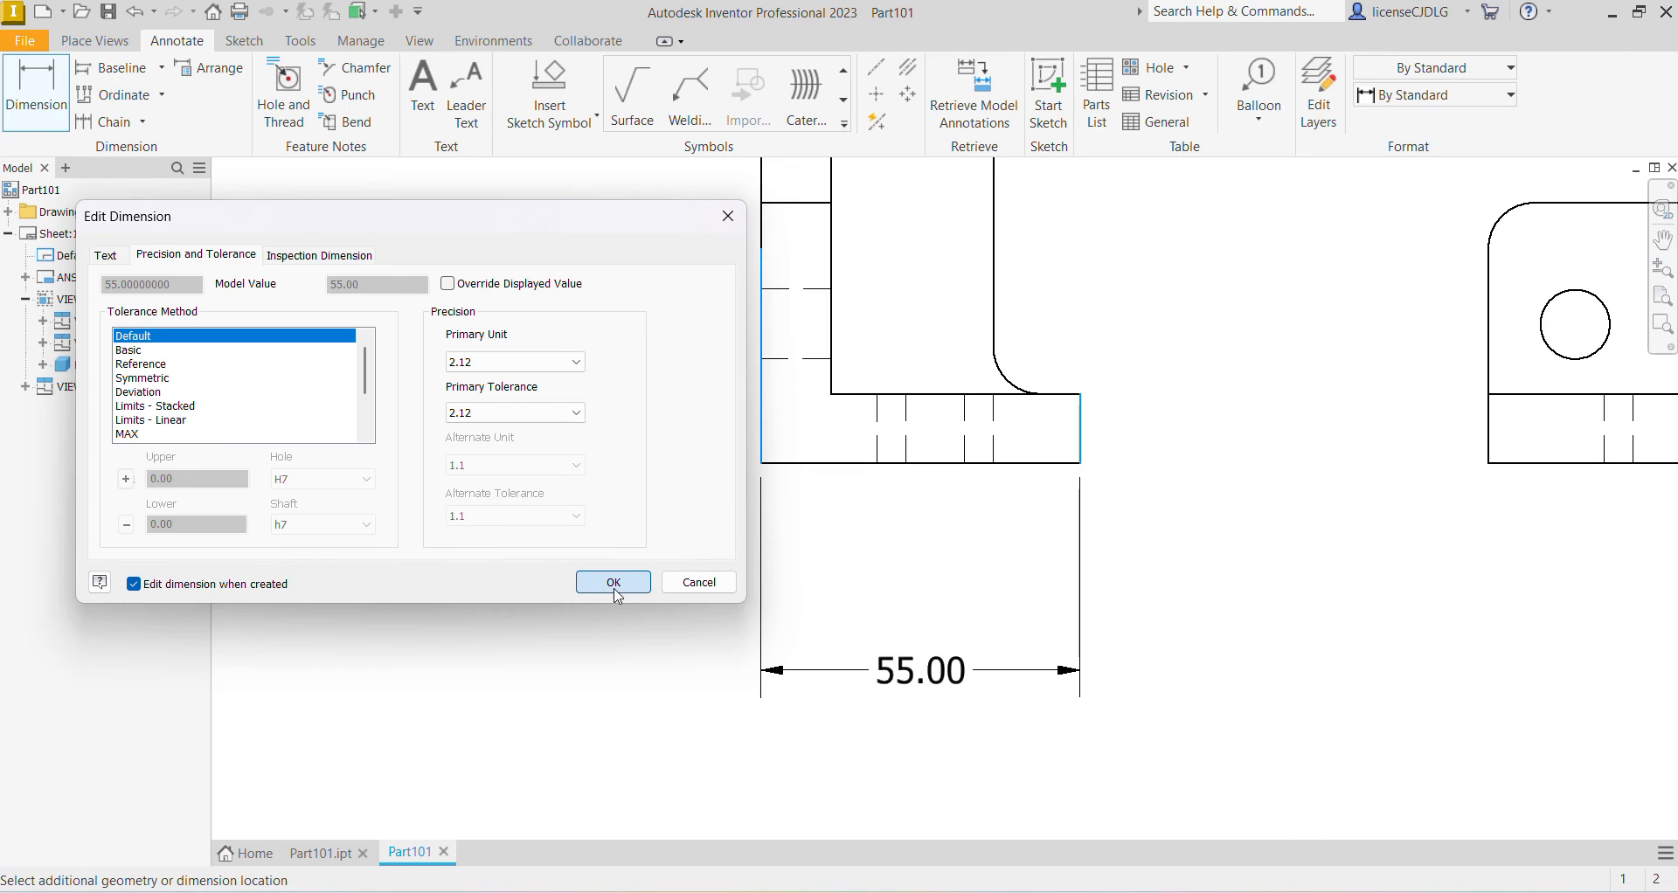
click(614, 582)
scroll(953, 542, down, 2)
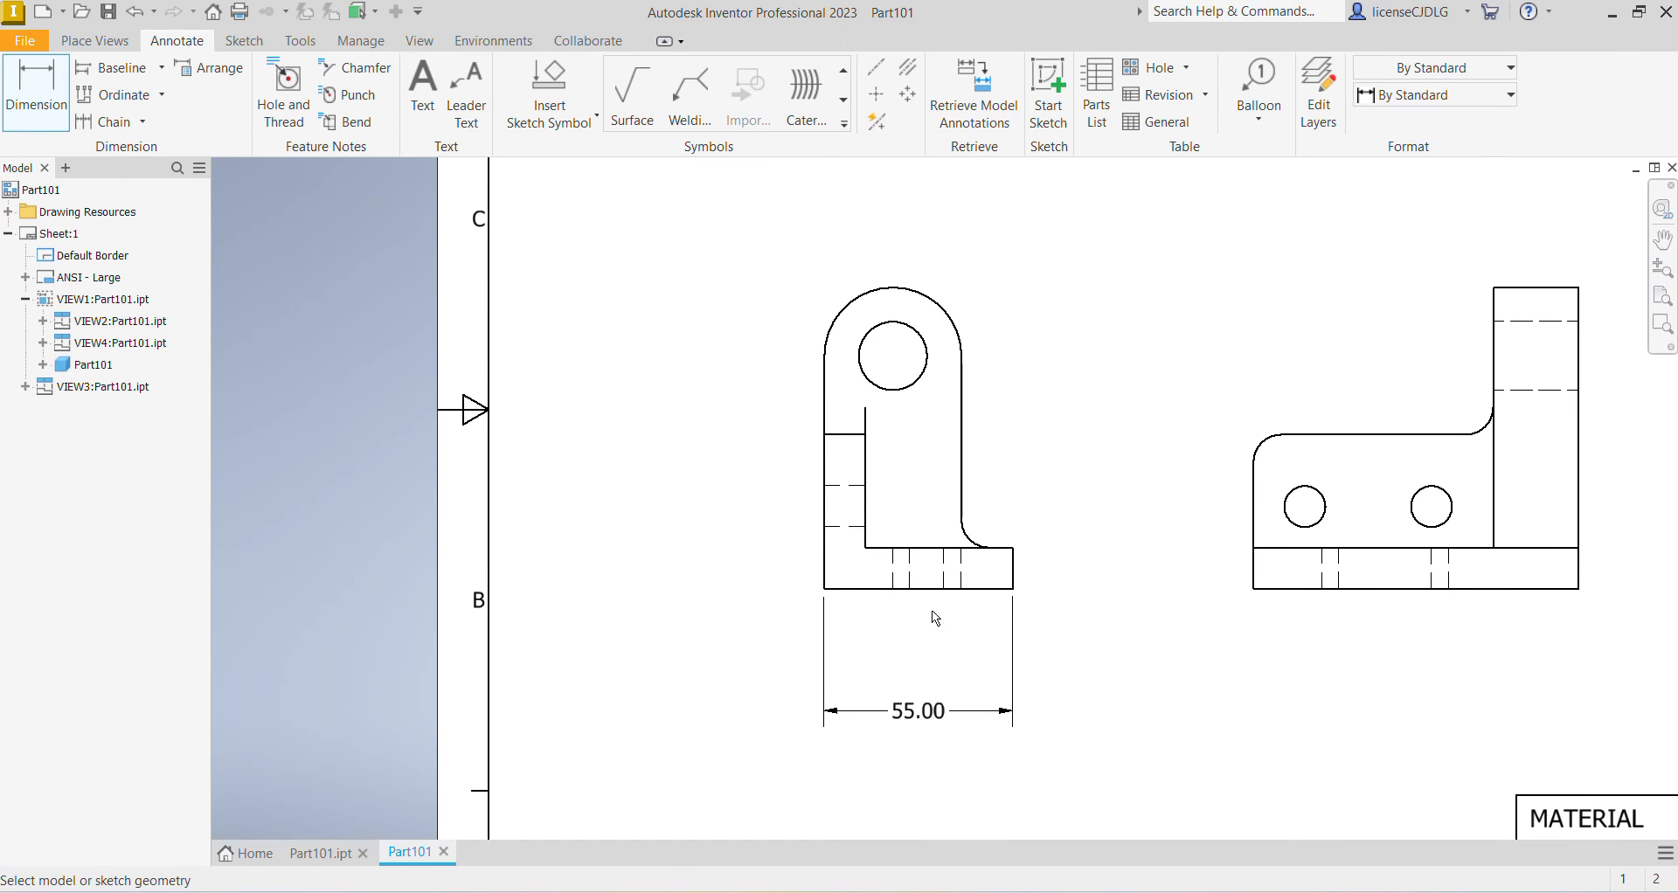
Dimension the large hole centre's height above the base's bottom edge in the front view, placing it left of the view with default tolerance settings.
click(861, 590)
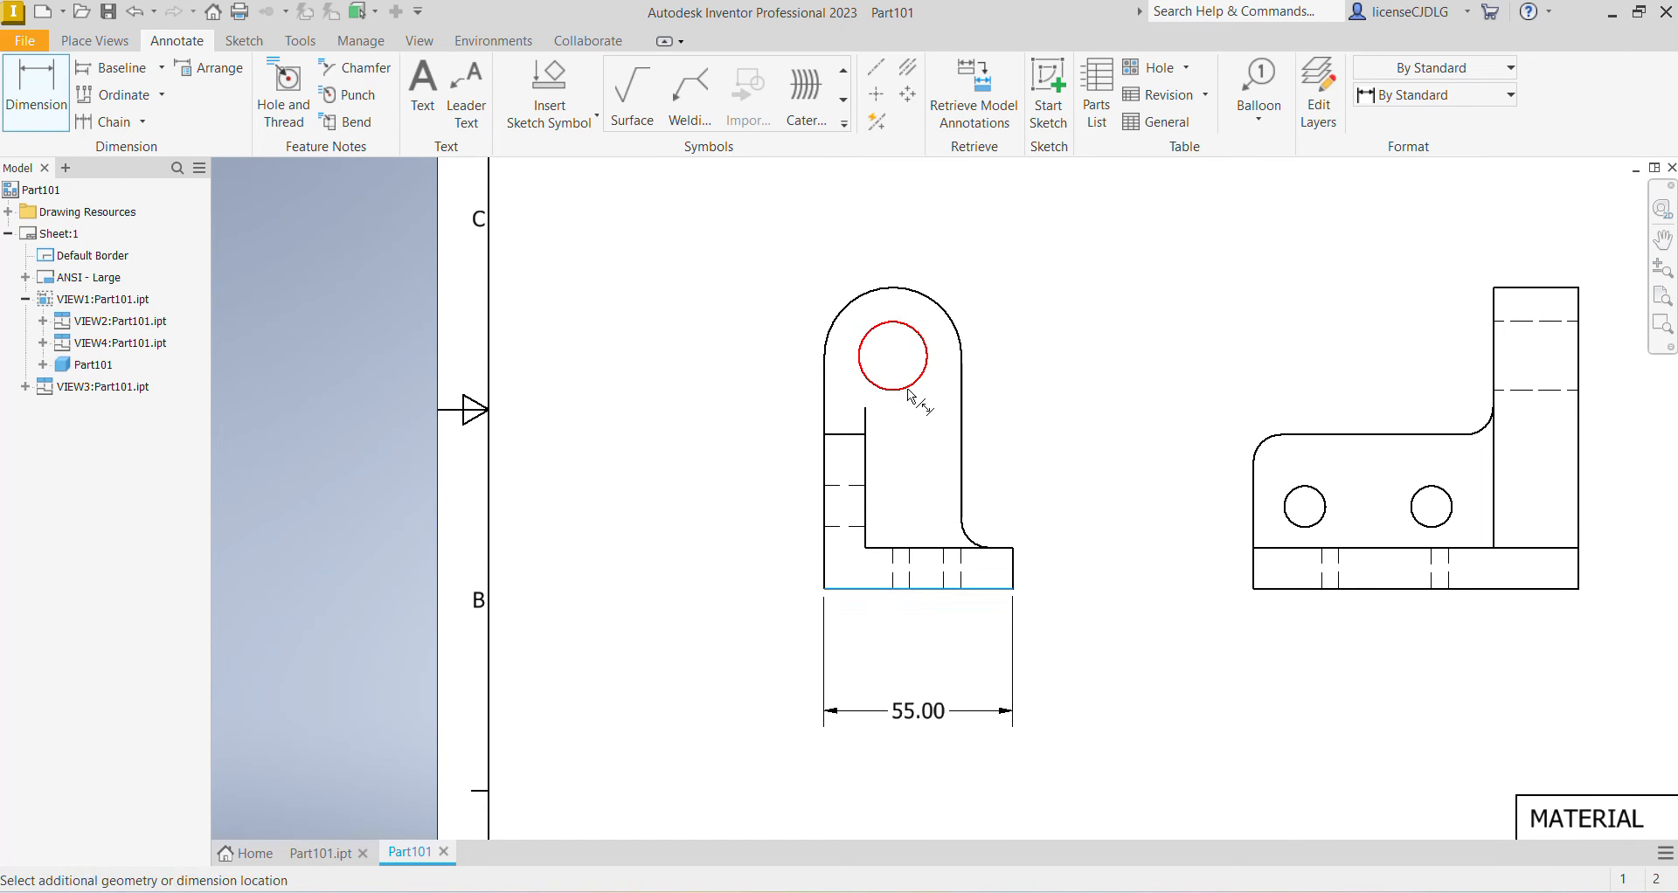
click(908, 390)
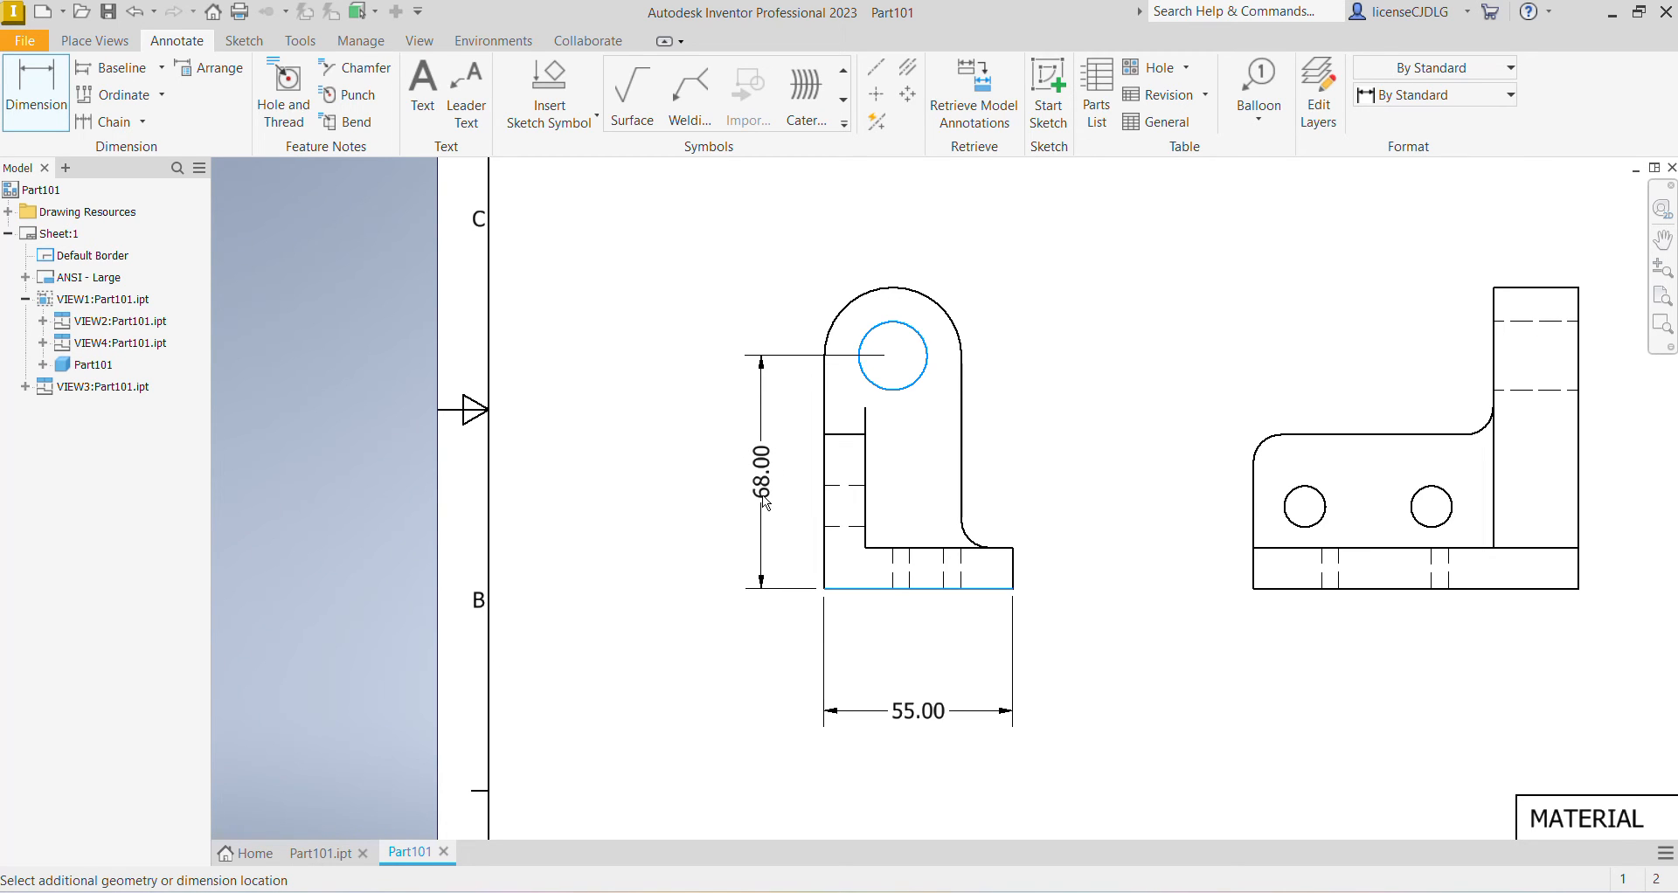
click(765, 503)
click(631, 583)
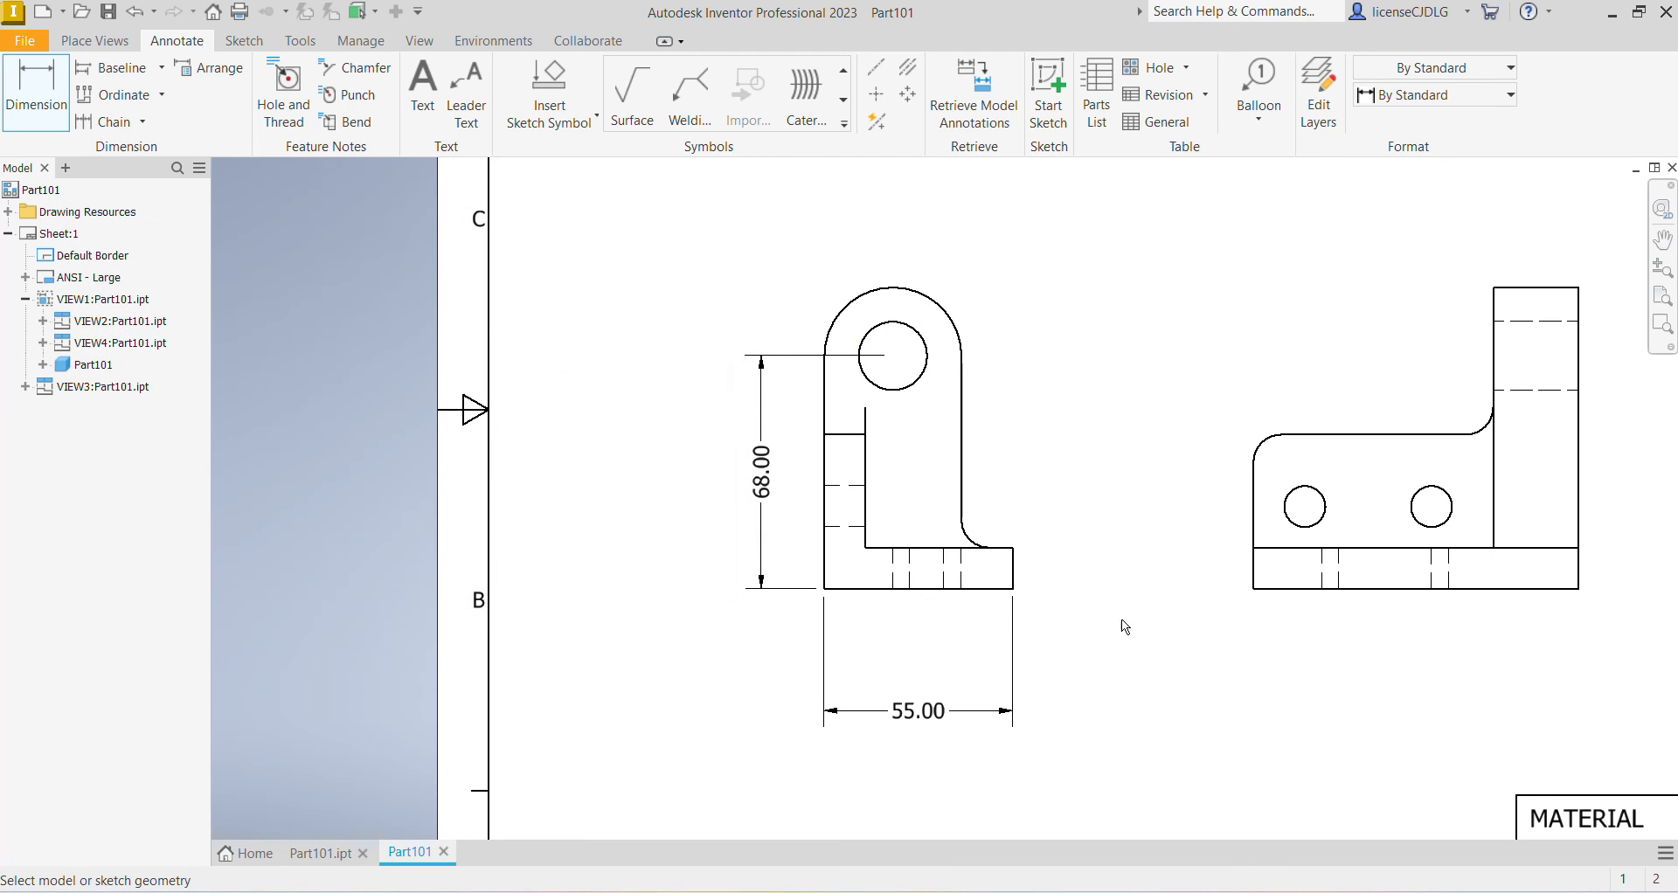
Dimension the rounded top's radius and the large hole's diameter in the front view, placing both callouts up and to the right.
mouse_move(1125, 620)
middle_down()
mouse_move(1107, 631)
mouse_move(1112, 618)
middle_up()
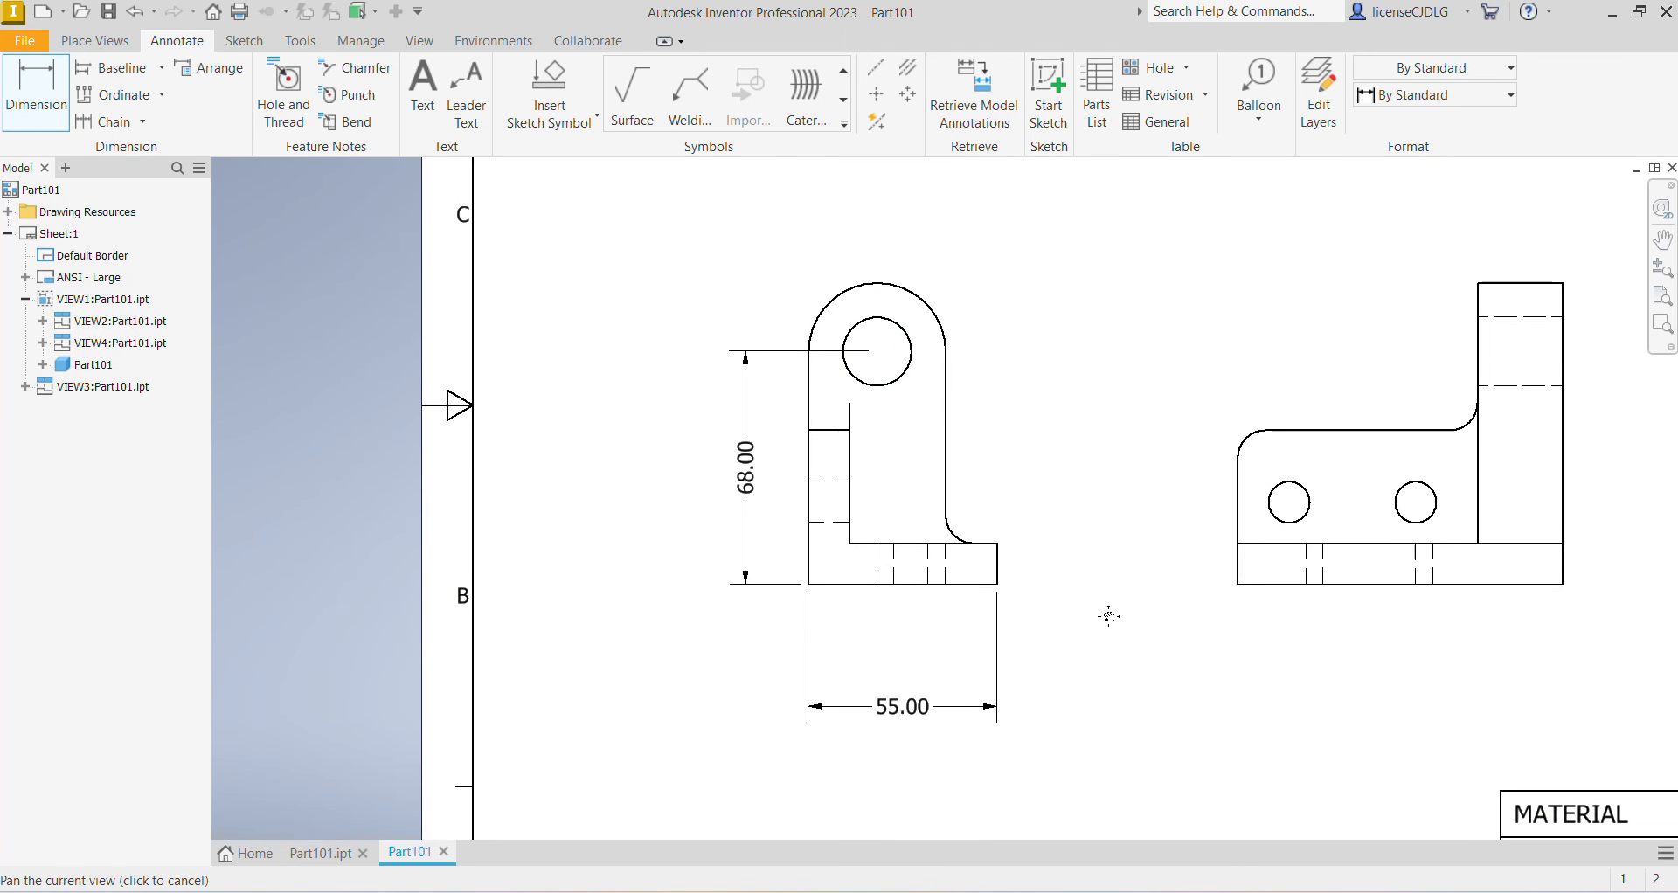
click(928, 312)
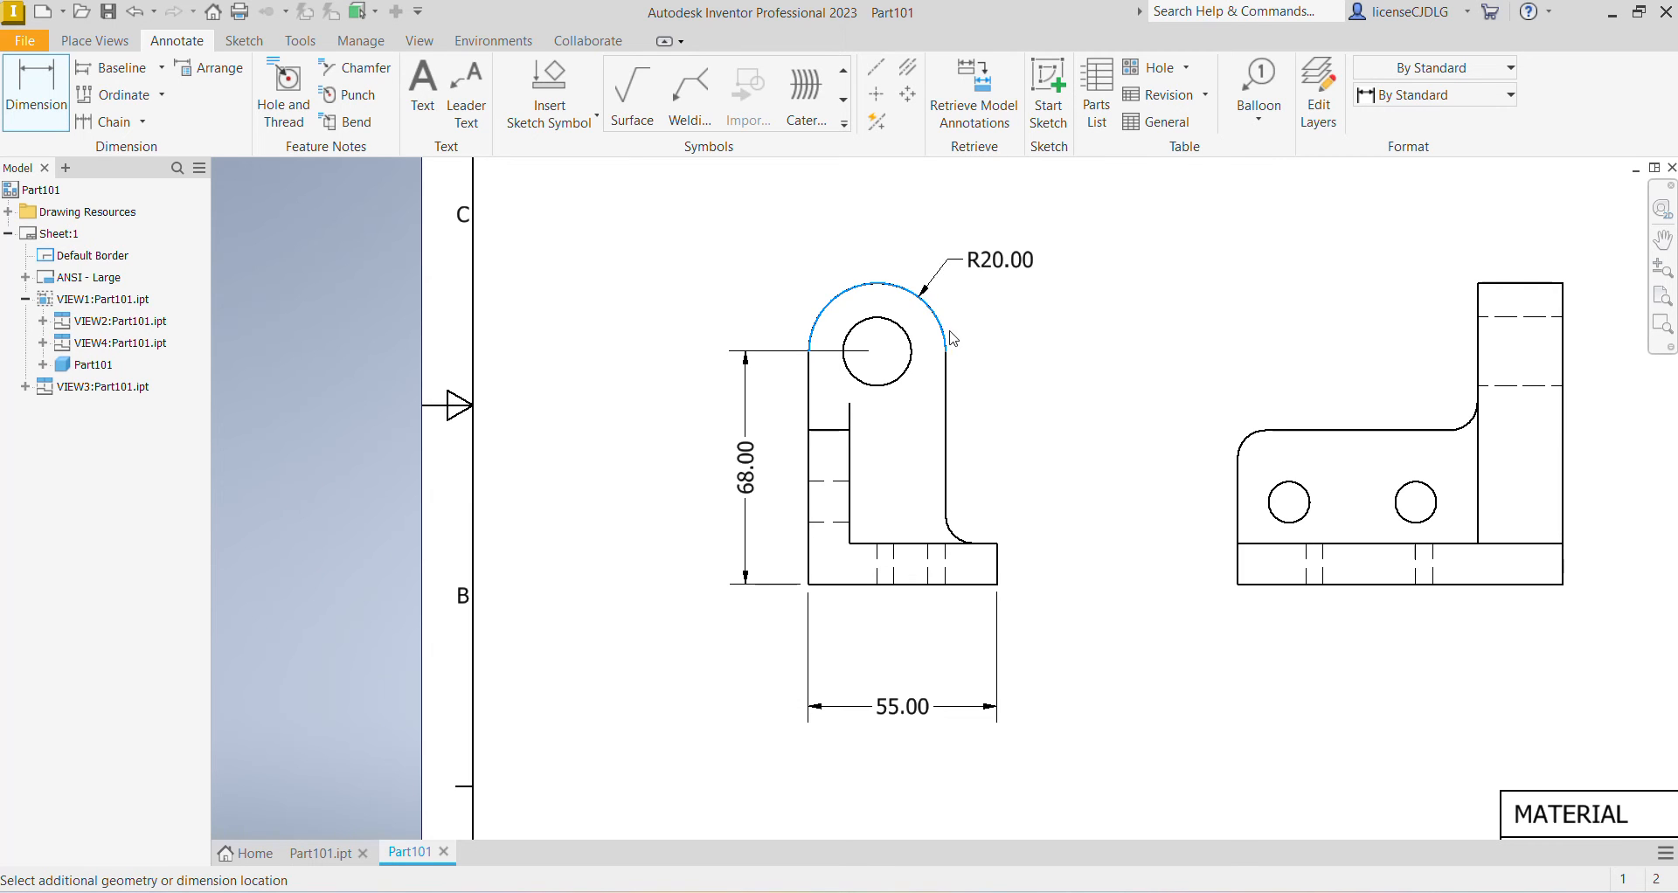
click(912, 359)
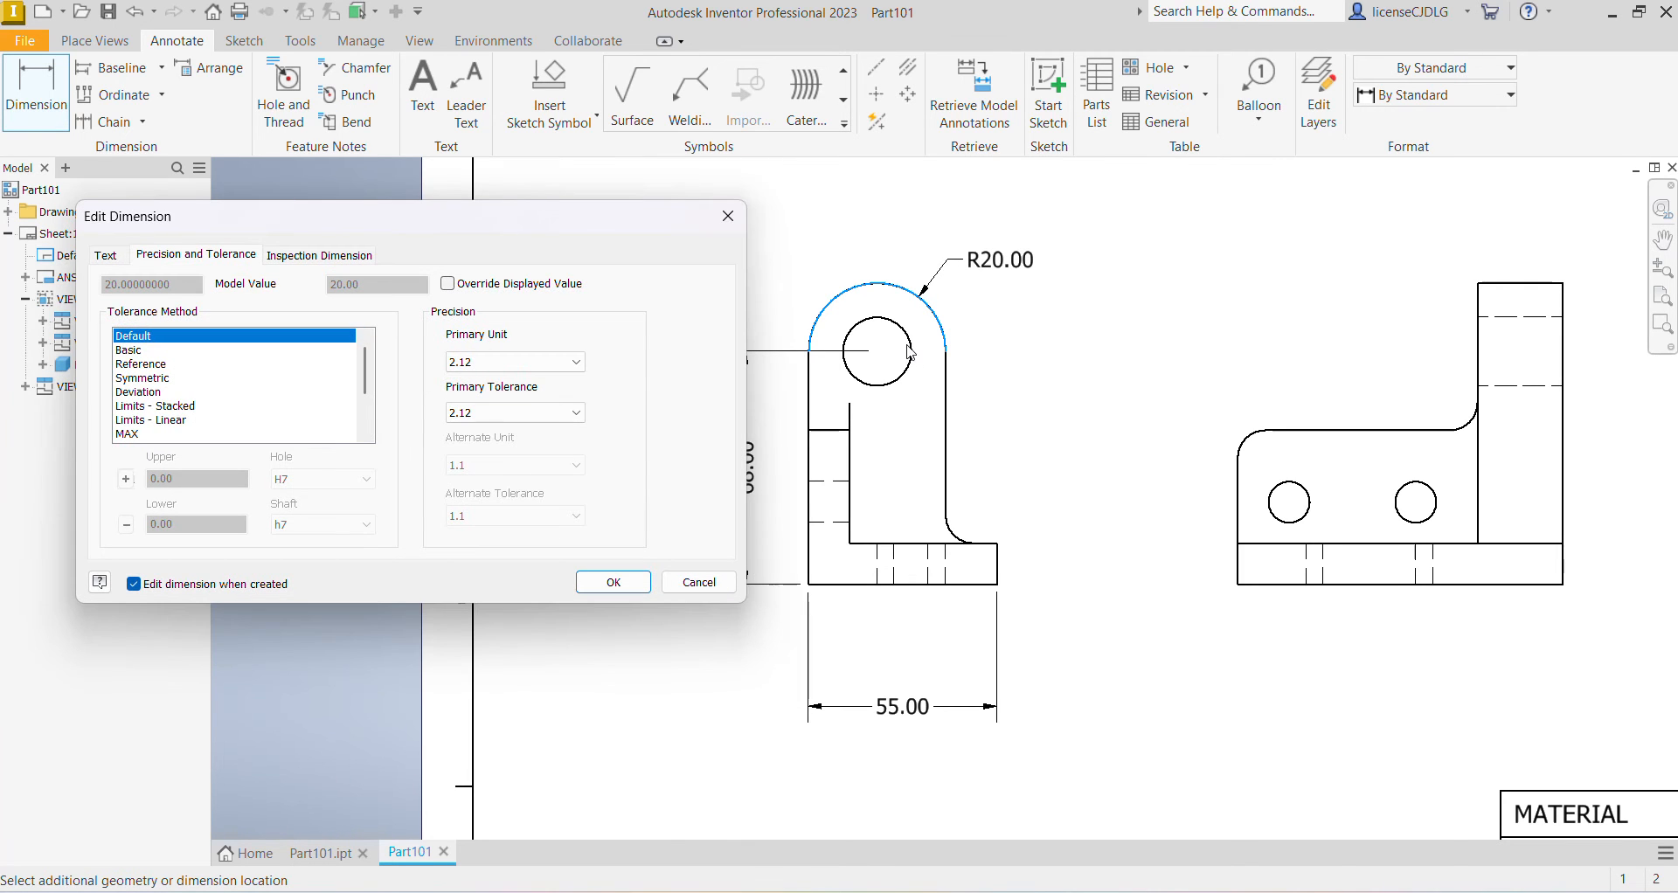
click(615, 583)
click(911, 353)
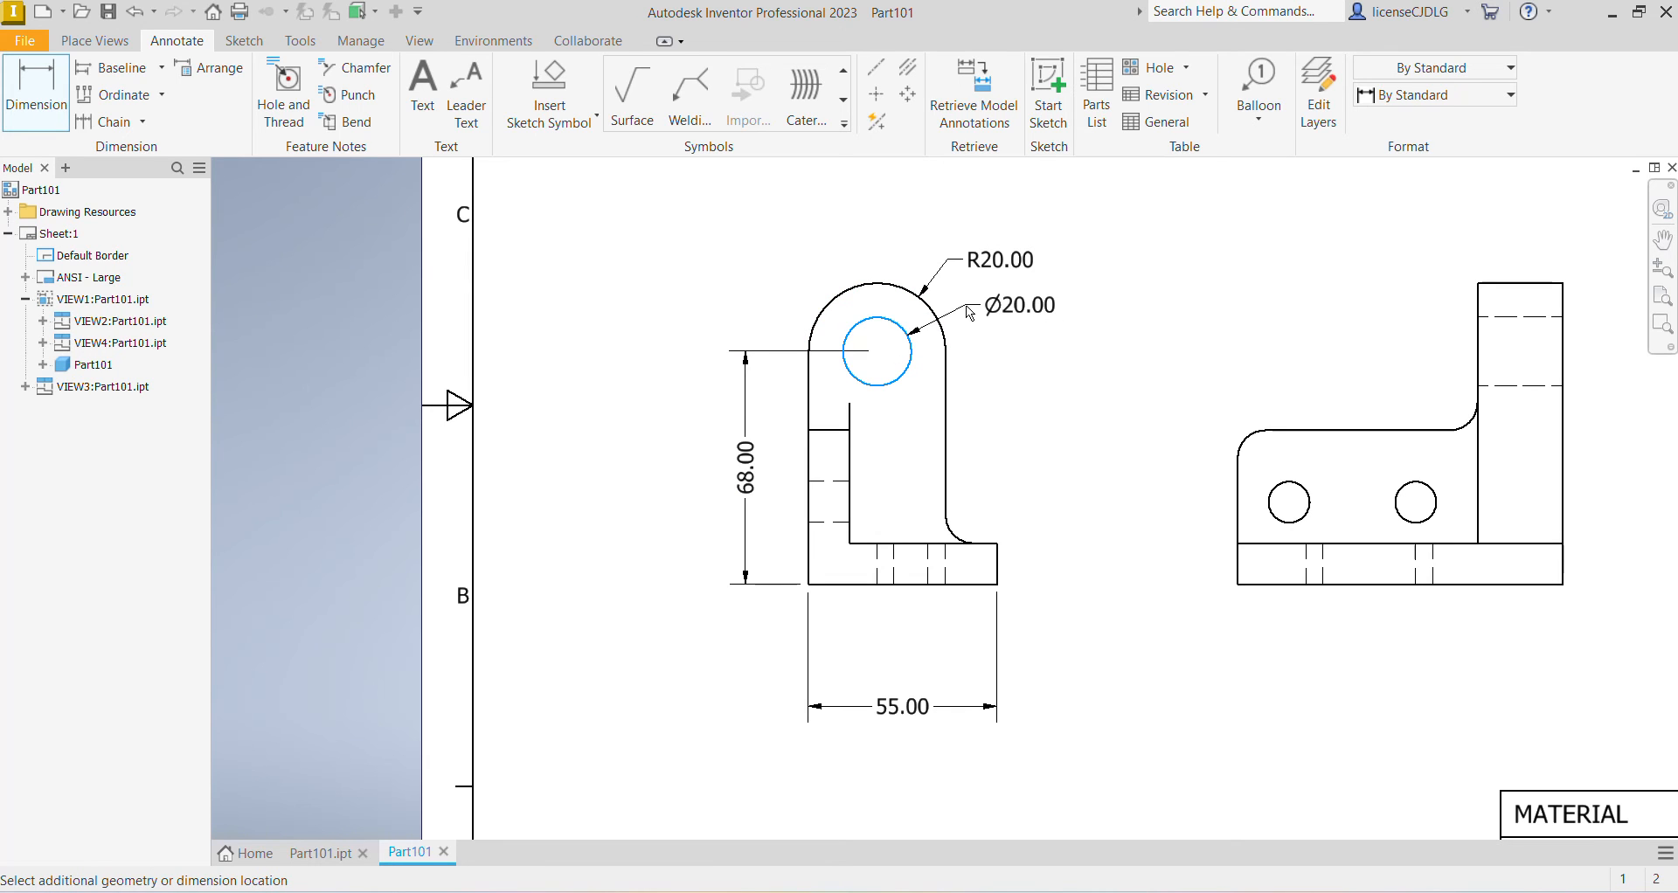
click(1067, 385)
click(612, 582)
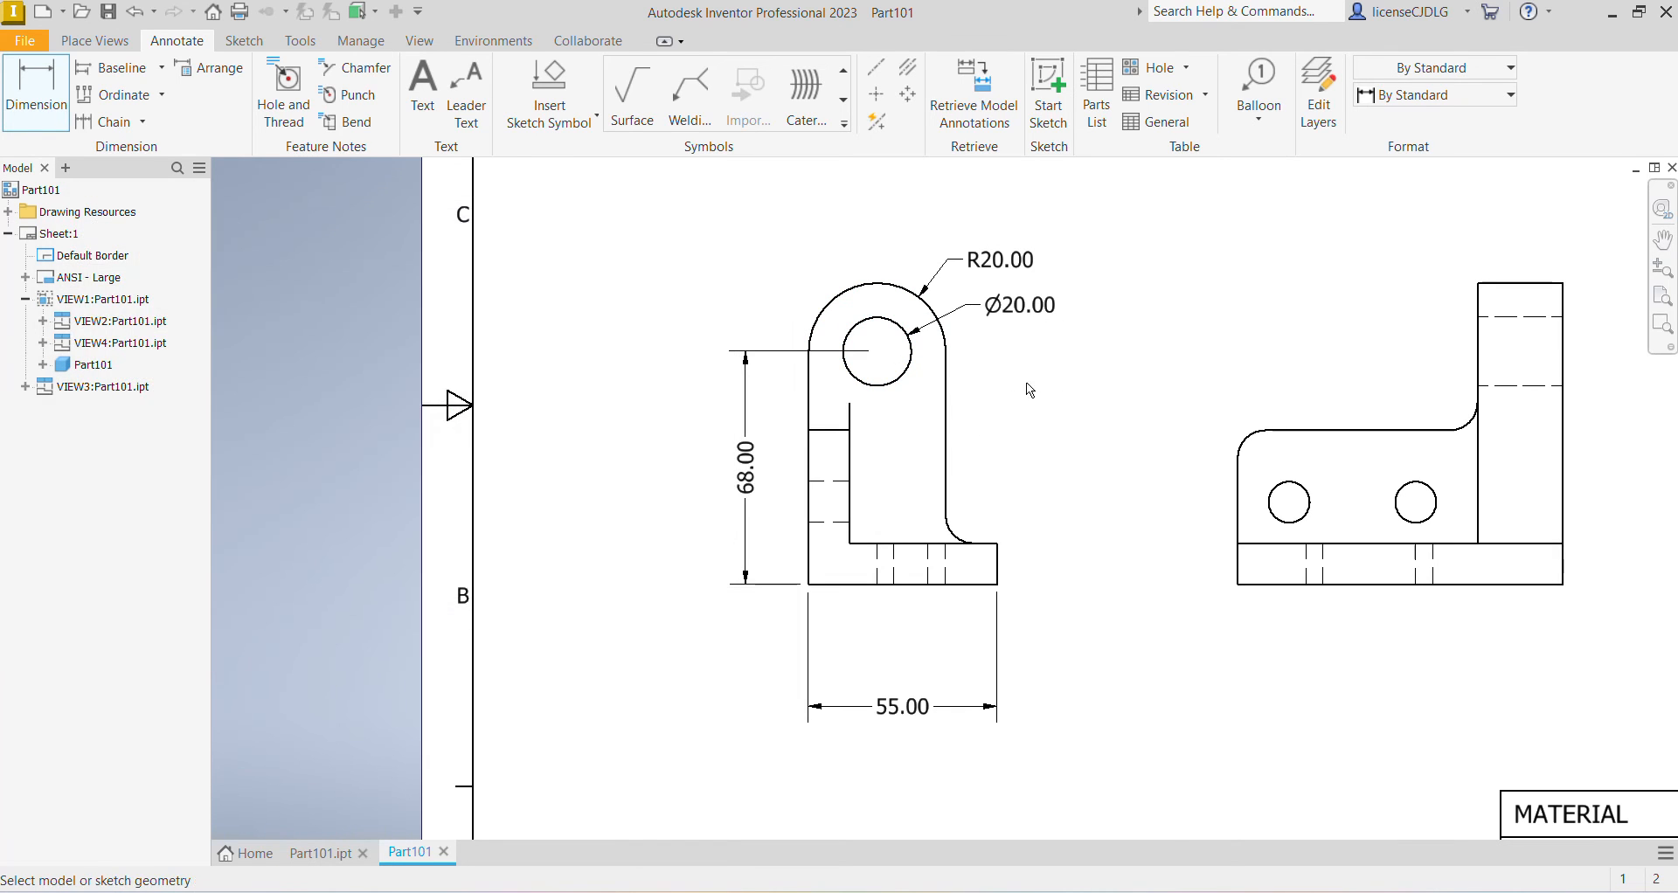
Add automated centerlines to the front view for hole, cylindrical and revolved features, with both axis-normal and axis-parallel projection.
scroll(1032, 385, down, 3)
middle_drag(1076, 476, 961, 533)
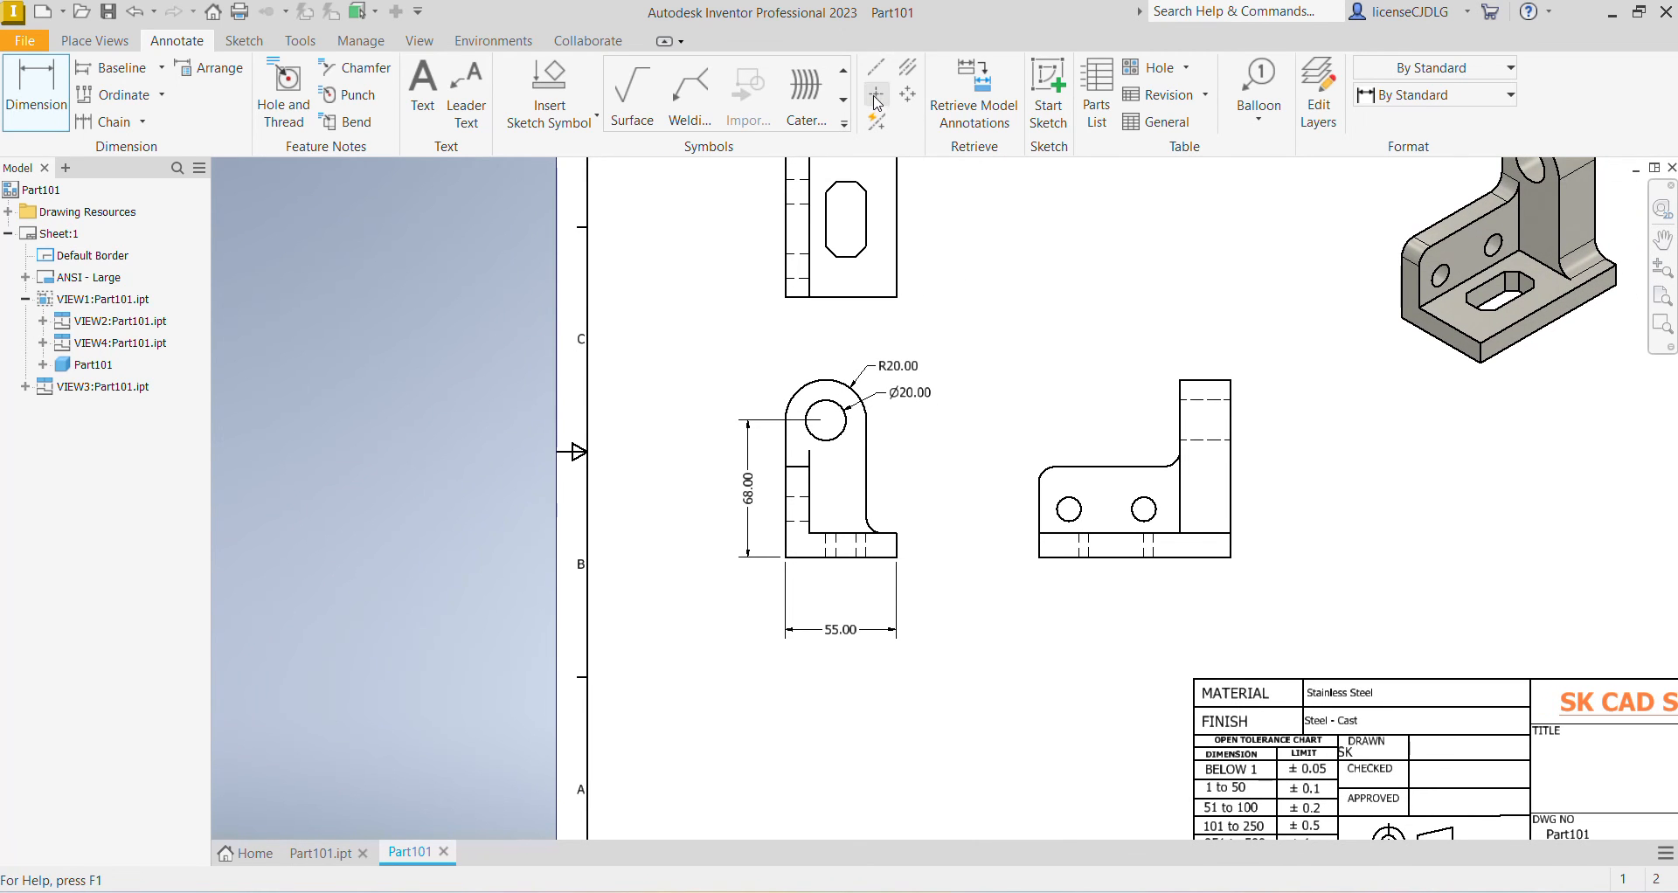
scroll(962, 562, down, 3)
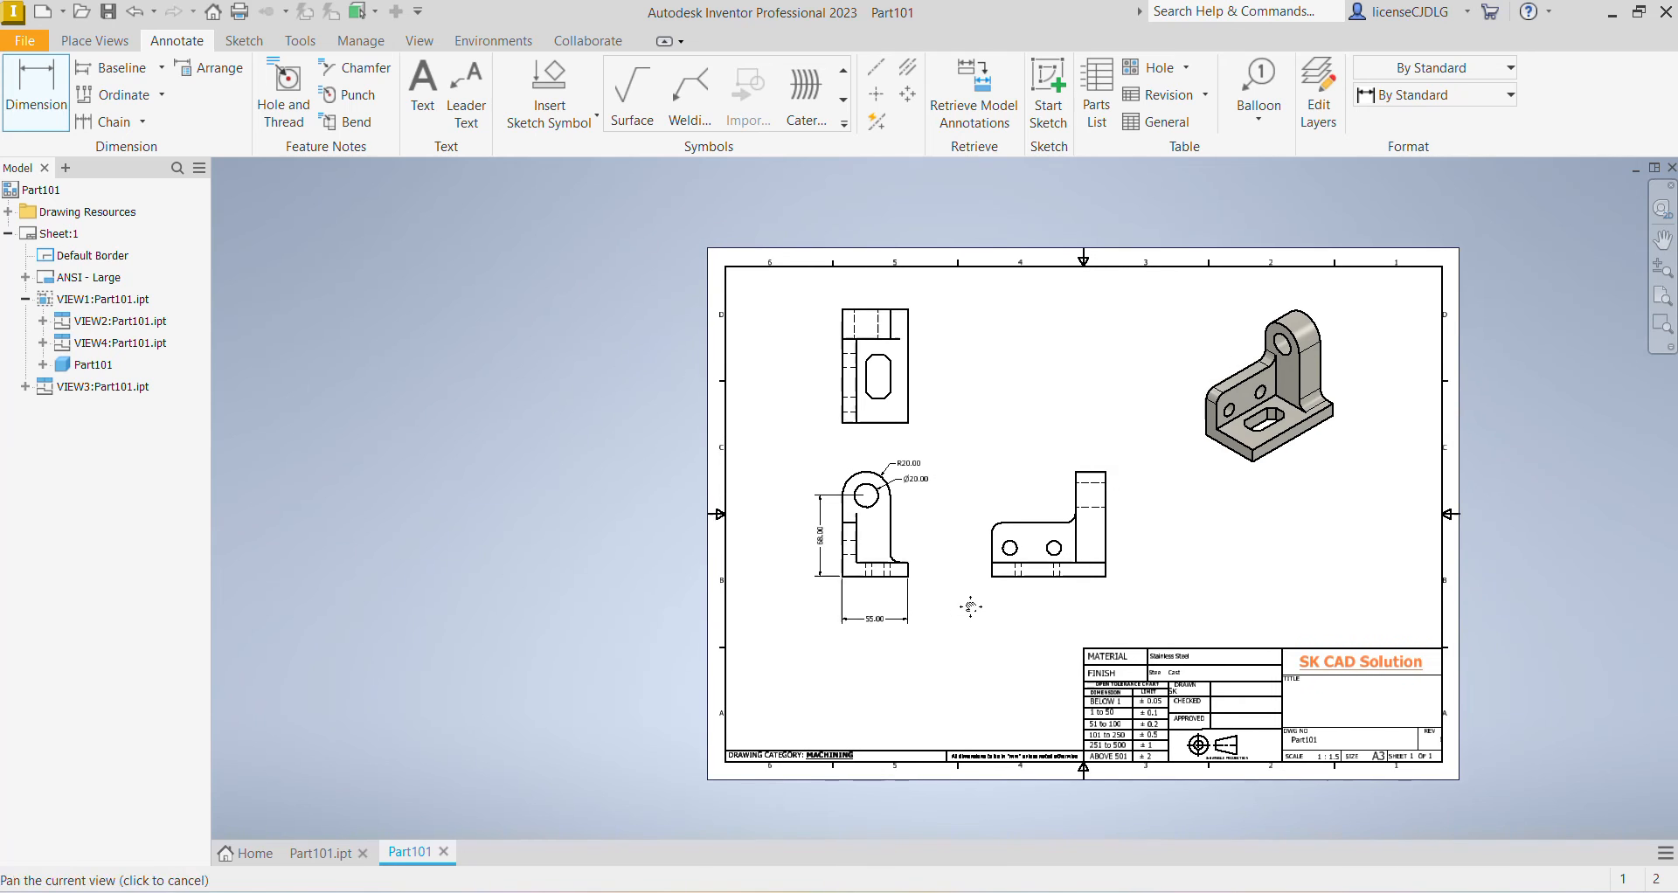
click(879, 124)
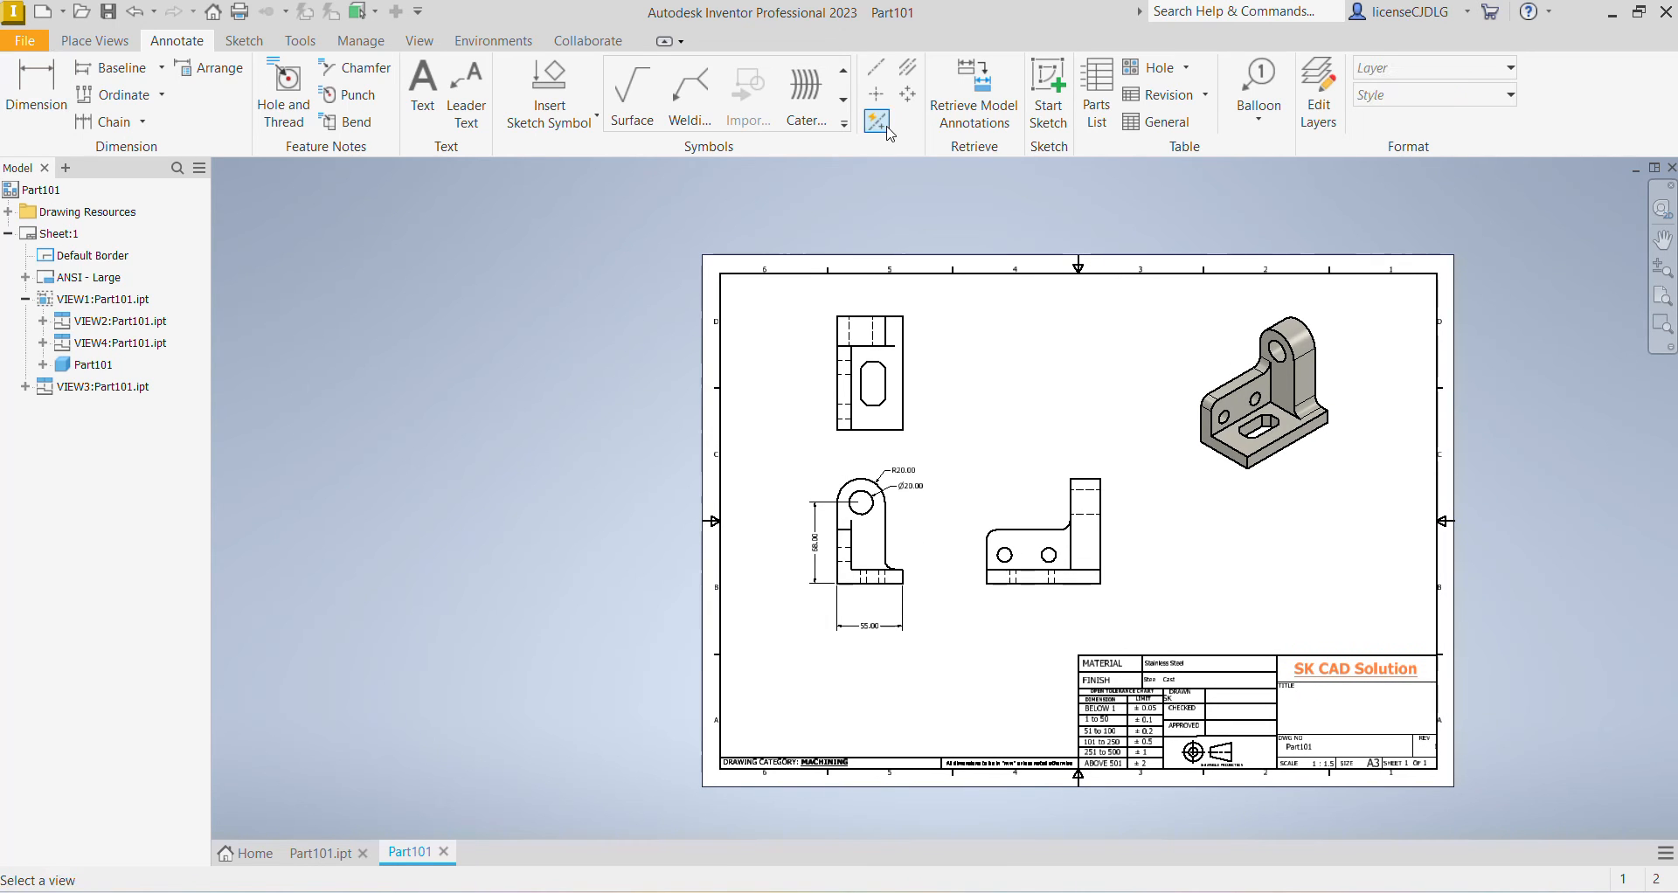
click(919, 551)
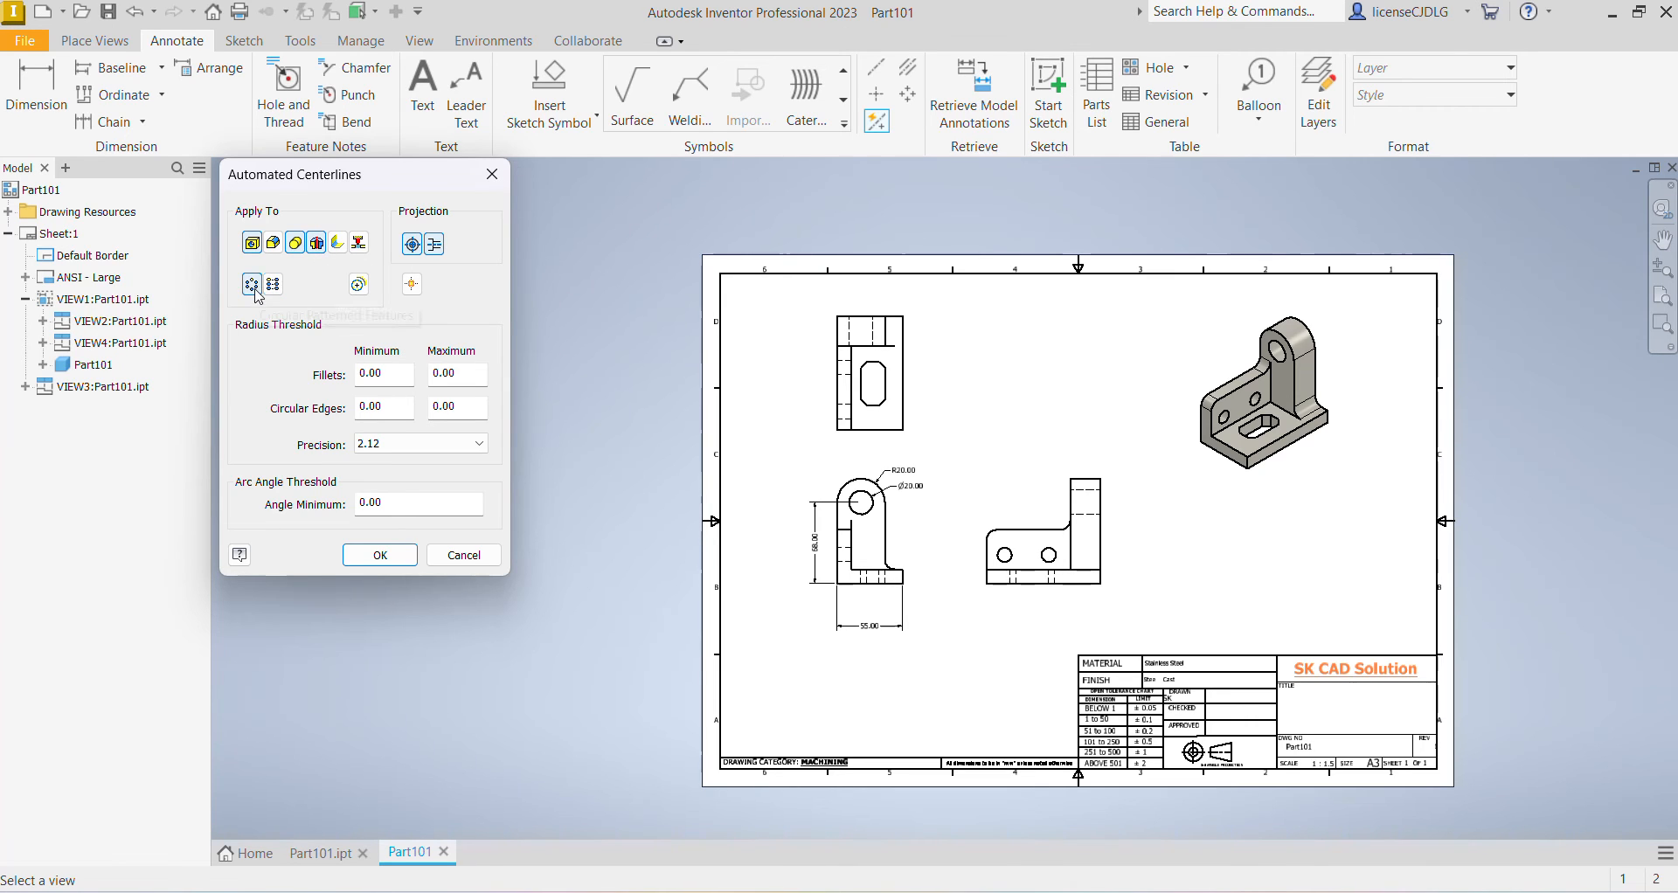
click(380, 554)
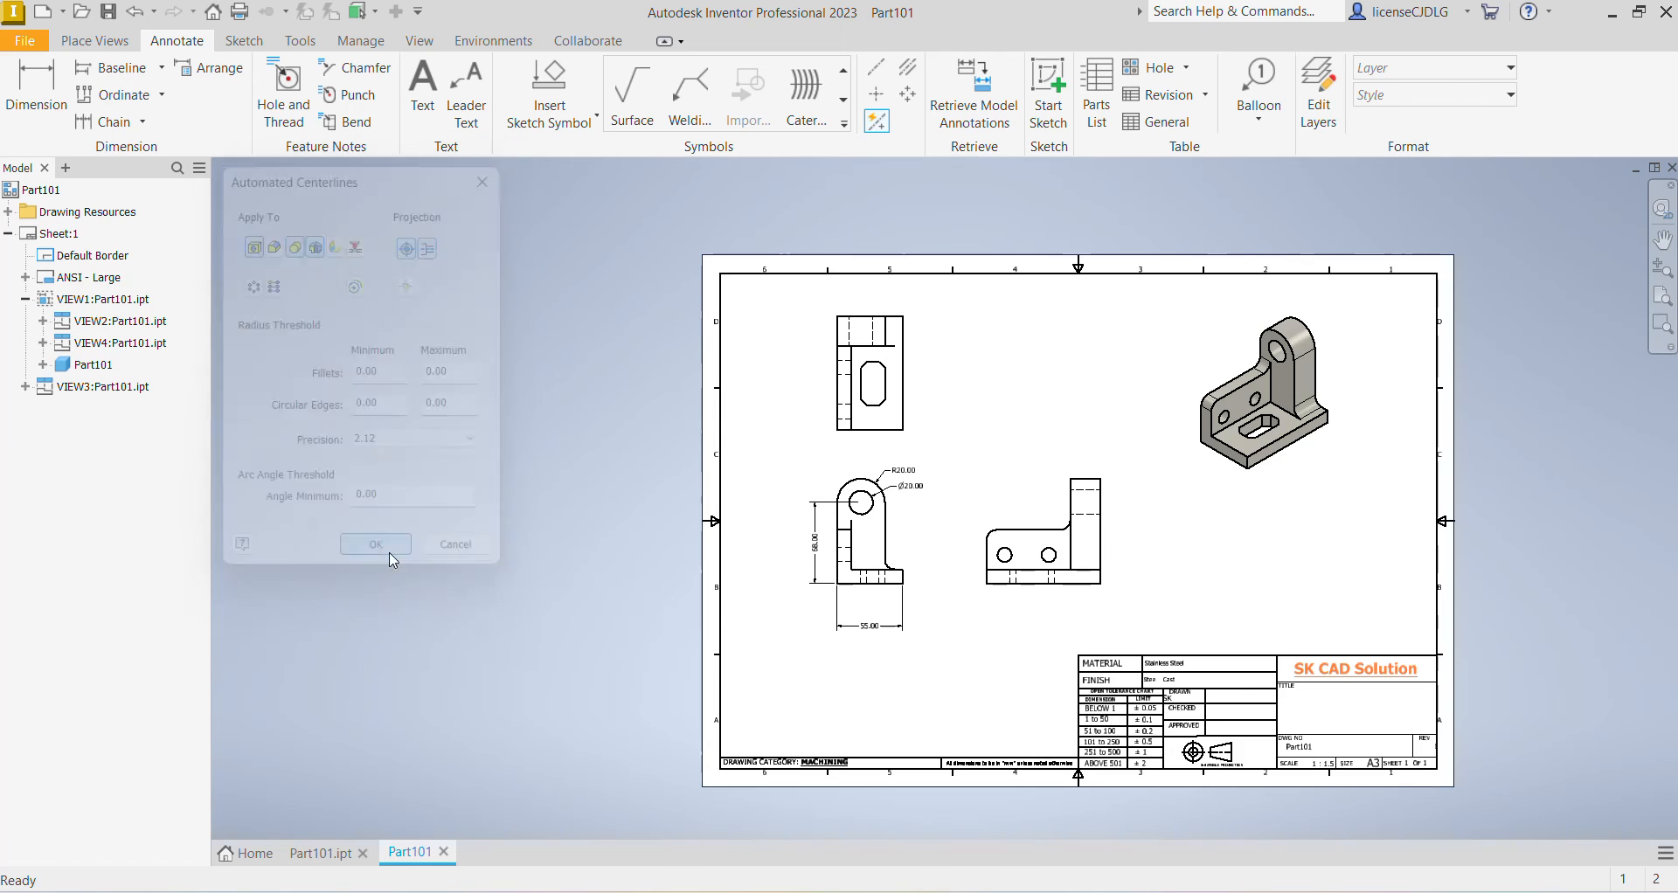
Add automated centerlines to the top and side views together, covering hole, cylindrical and revolved features in both projection directions.
scroll(900, 564, up, 6)
scroll(910, 502, down, 7)
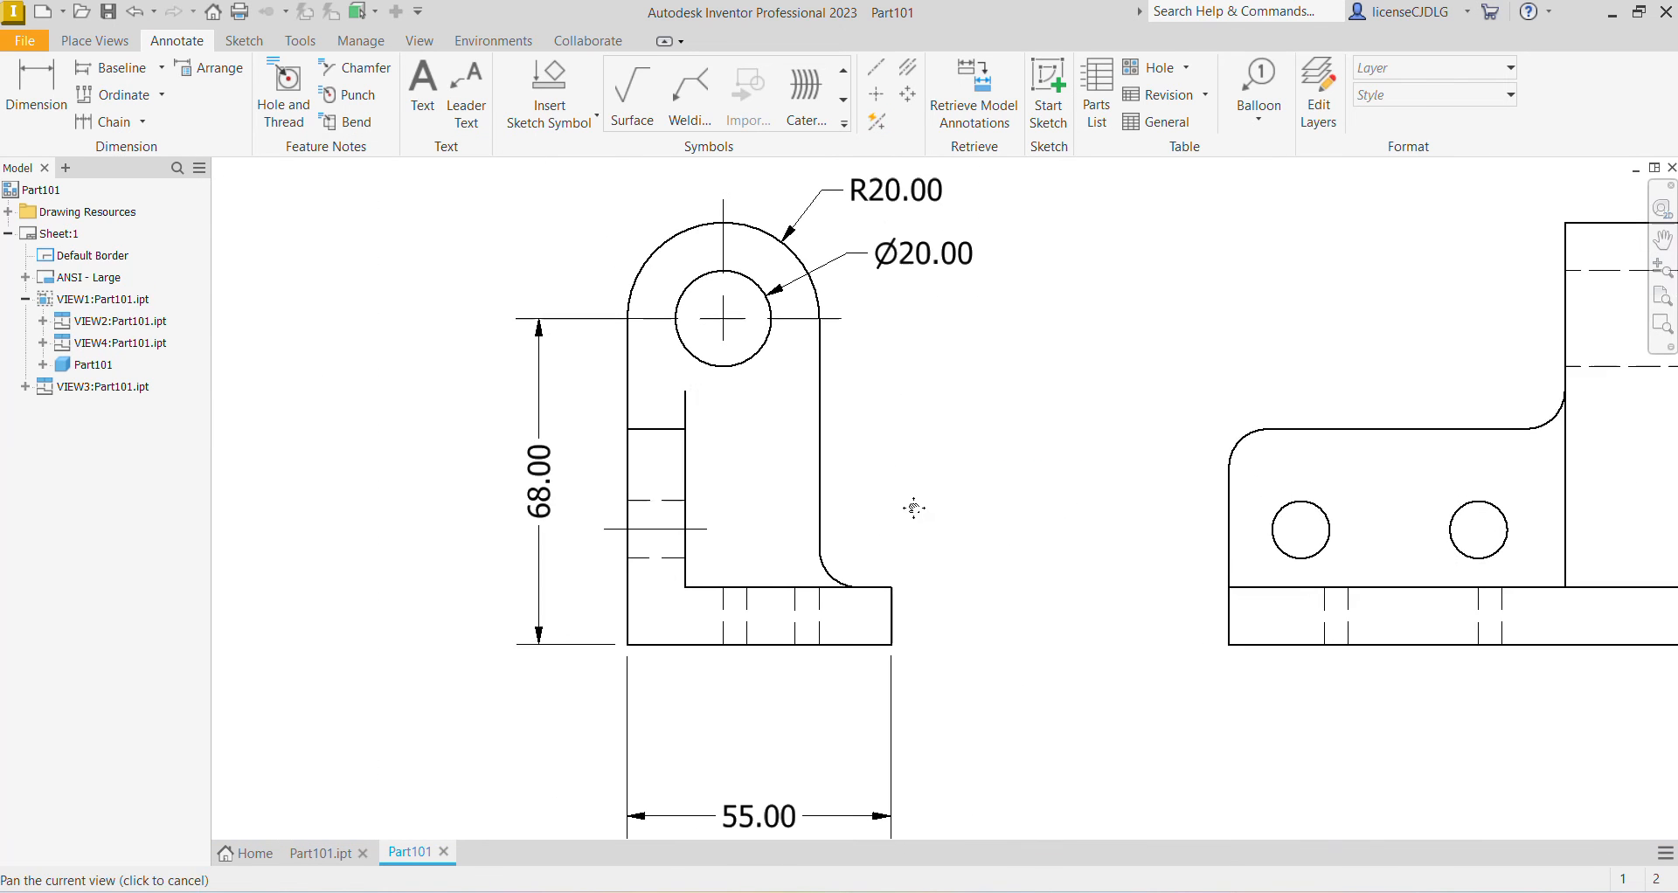
middle_drag(1020, 641, 1015, 646)
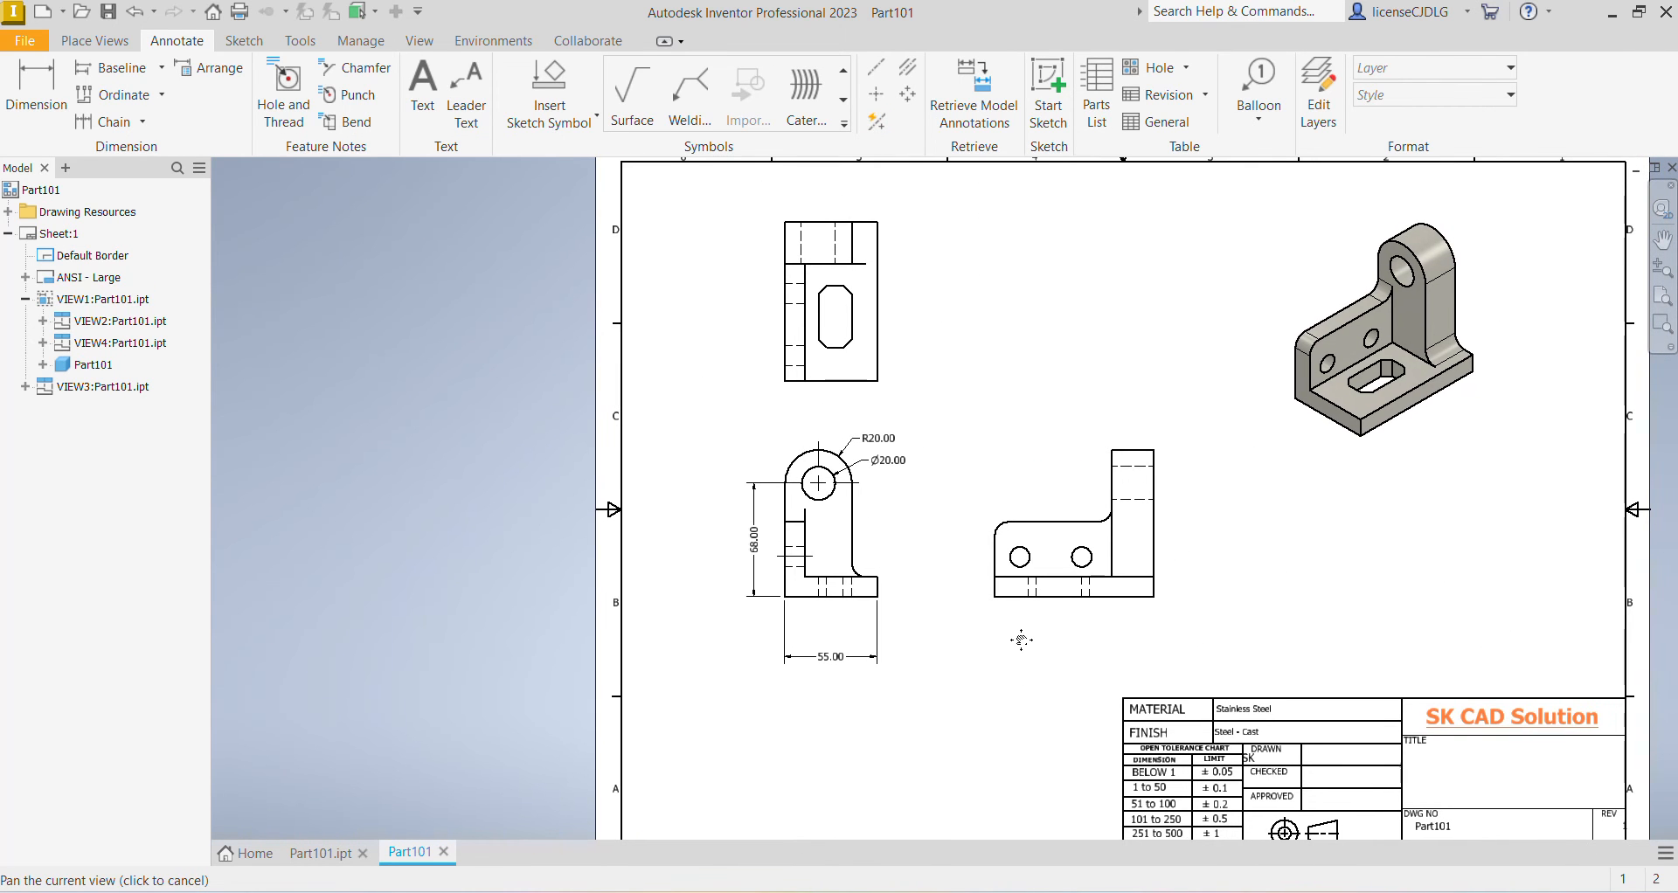
click(890, 399)
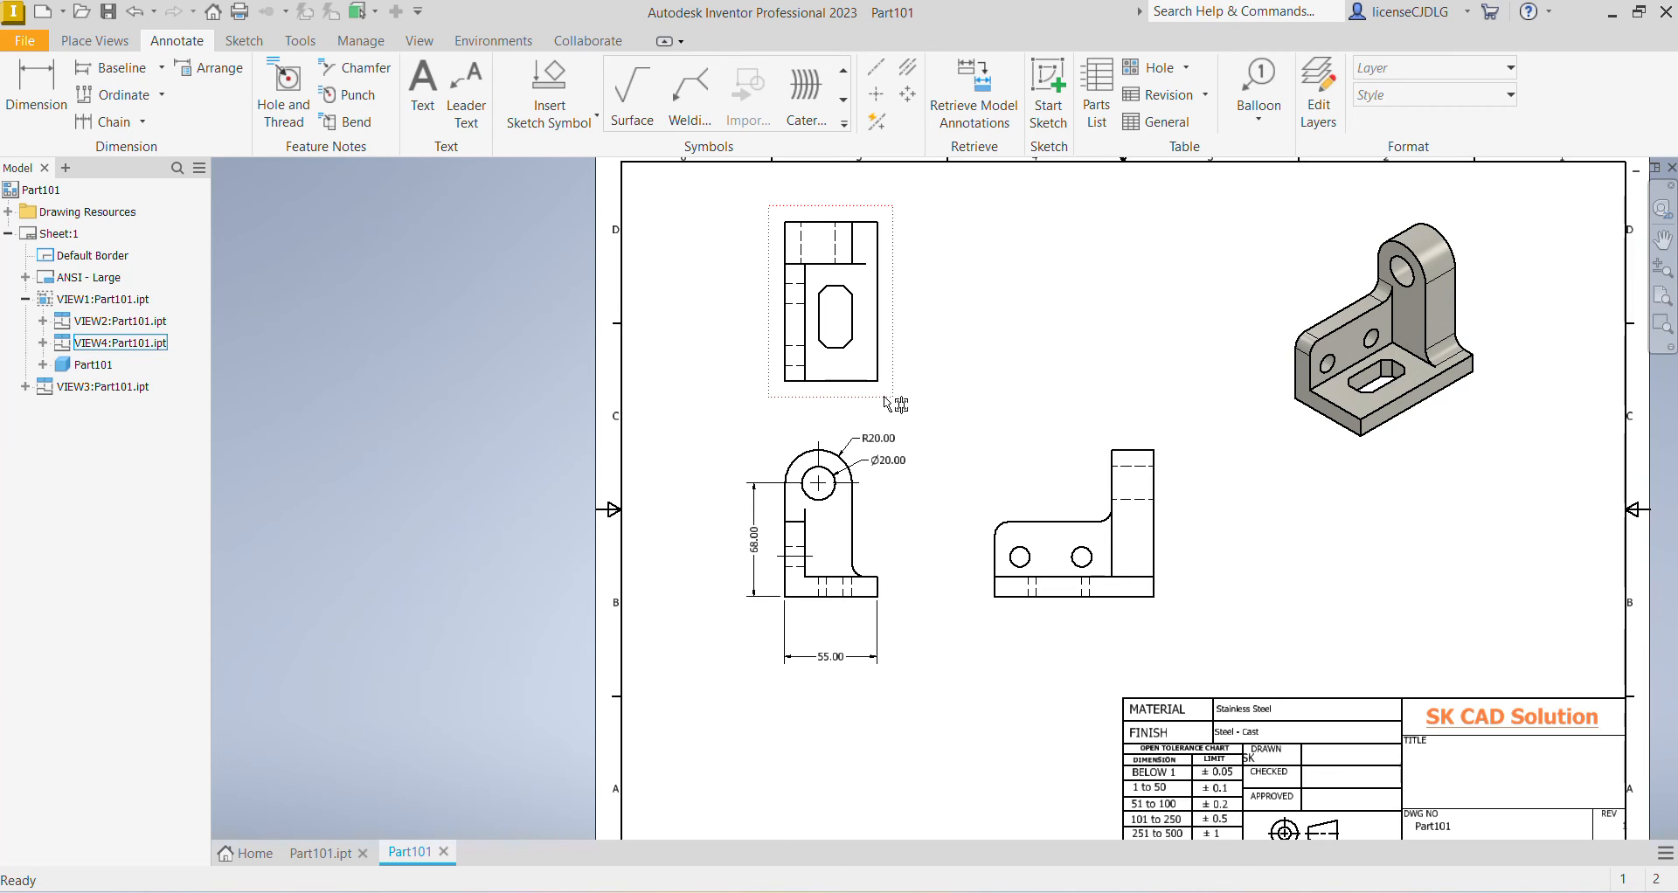
ctrl+click(1052, 488)
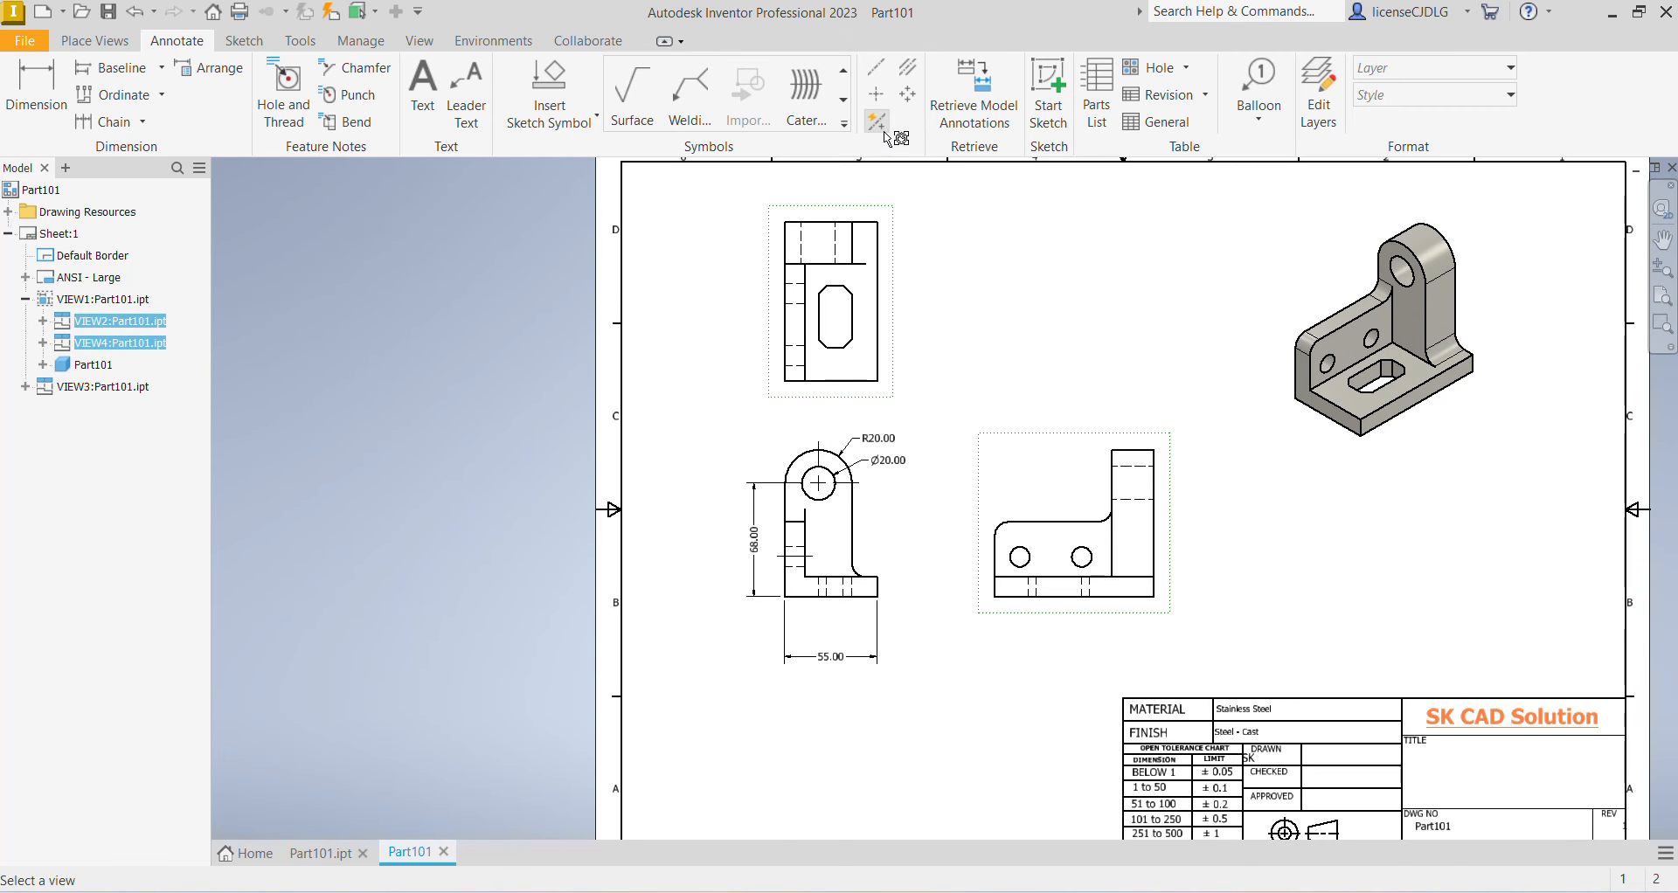
click(878, 122)
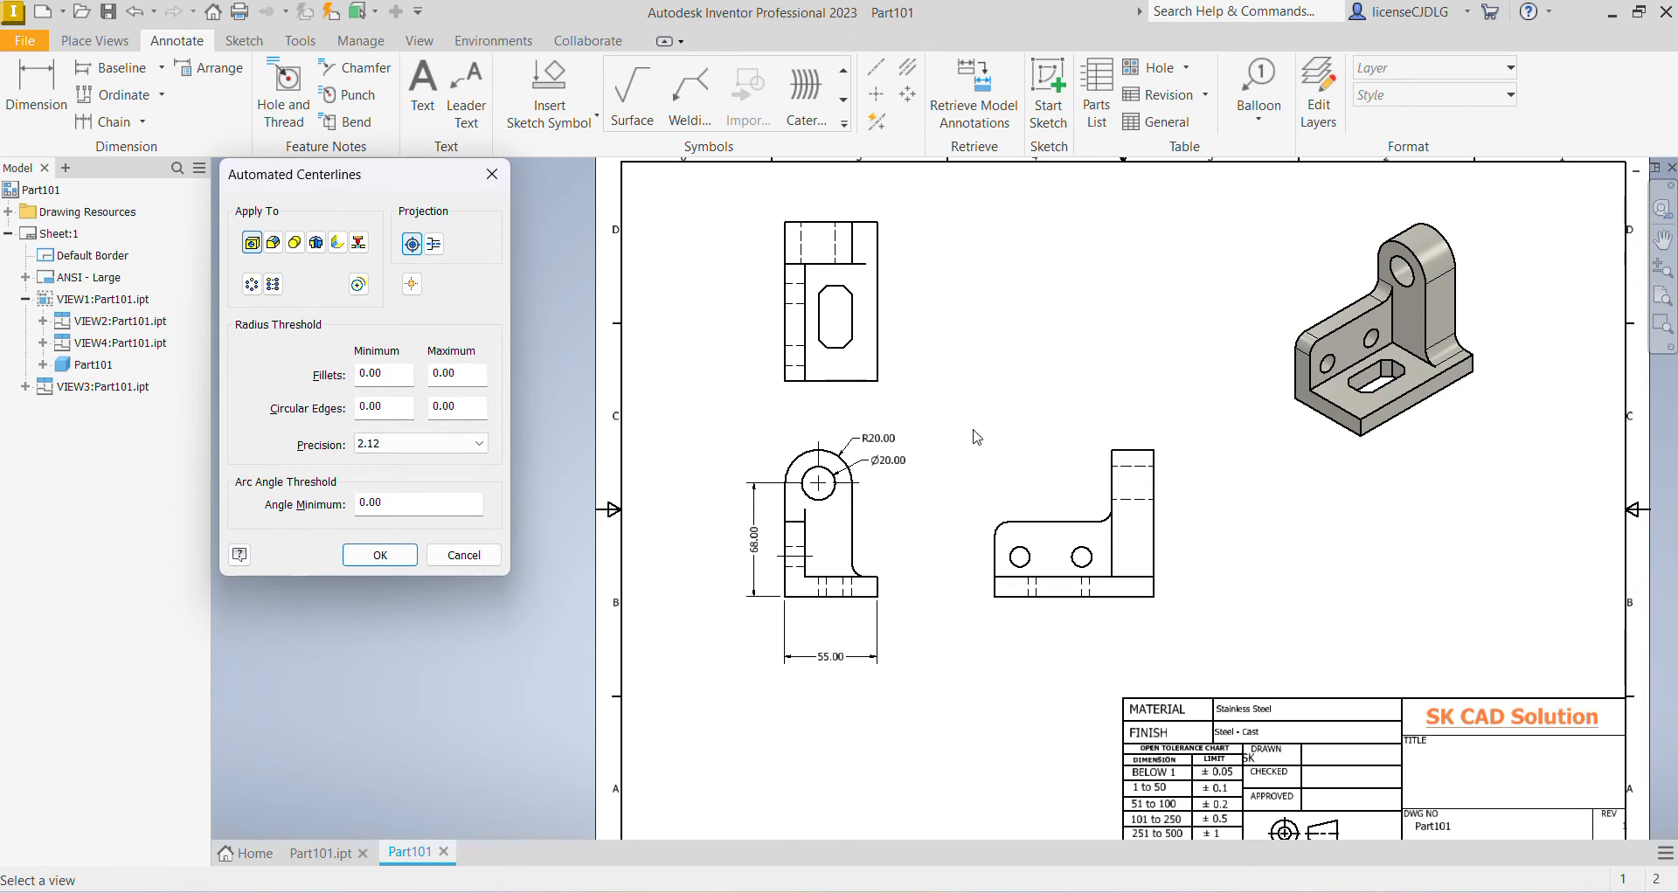
click(294, 243)
click(316, 243)
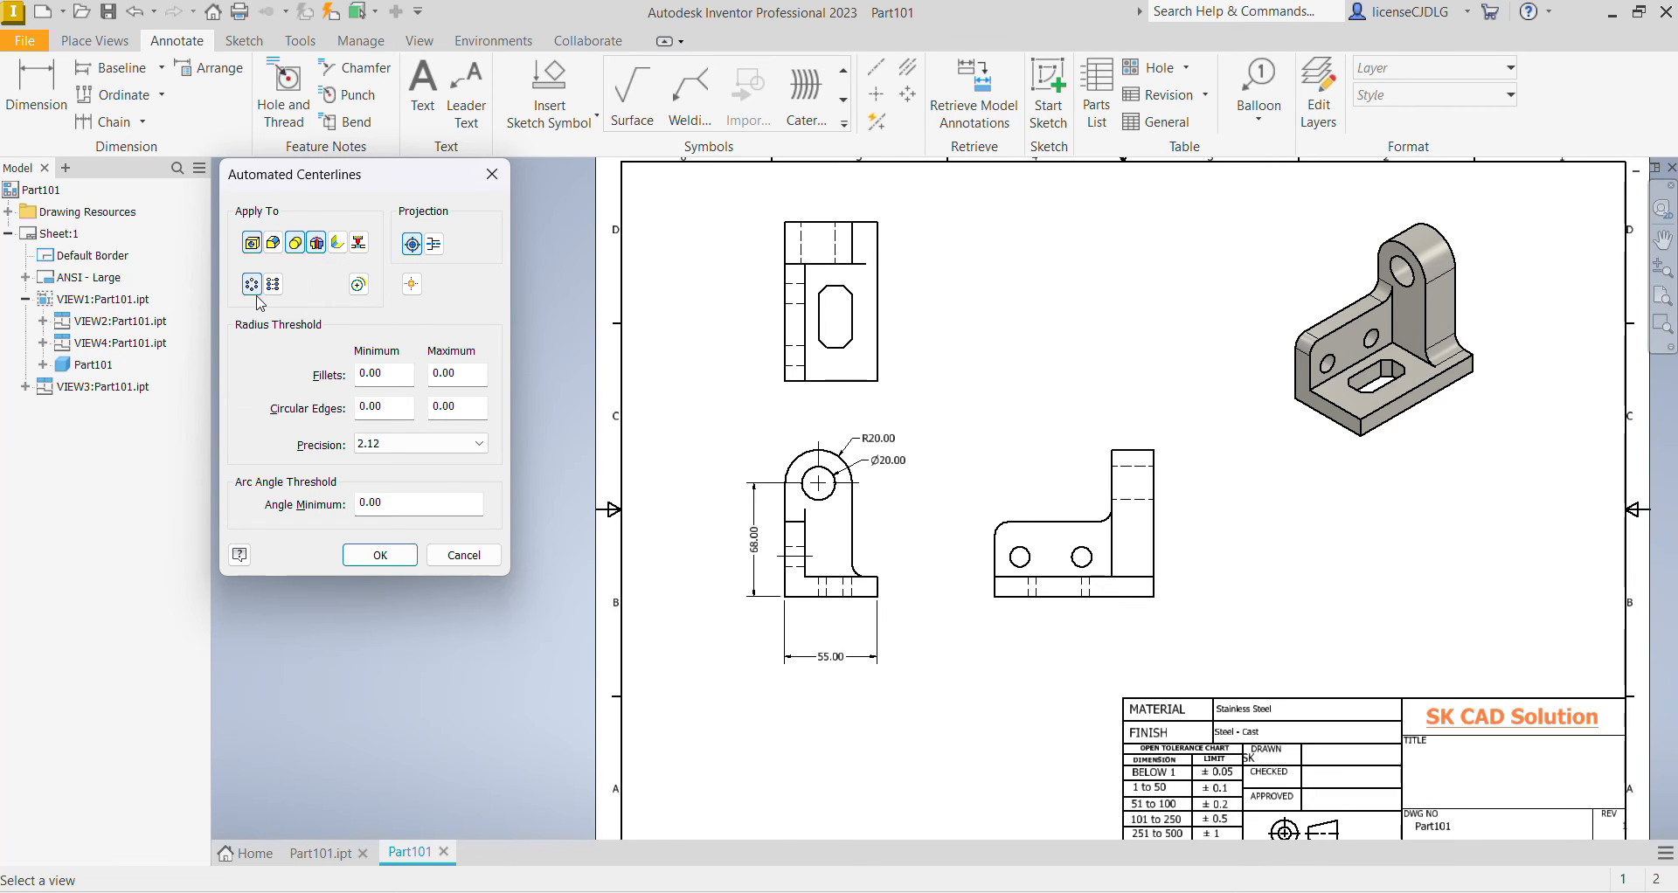
click(434, 244)
click(380, 555)
Move the base's overall width dimension in the front view up closer to the base's bottom edge.
scroll(1104, 473, up, 3)
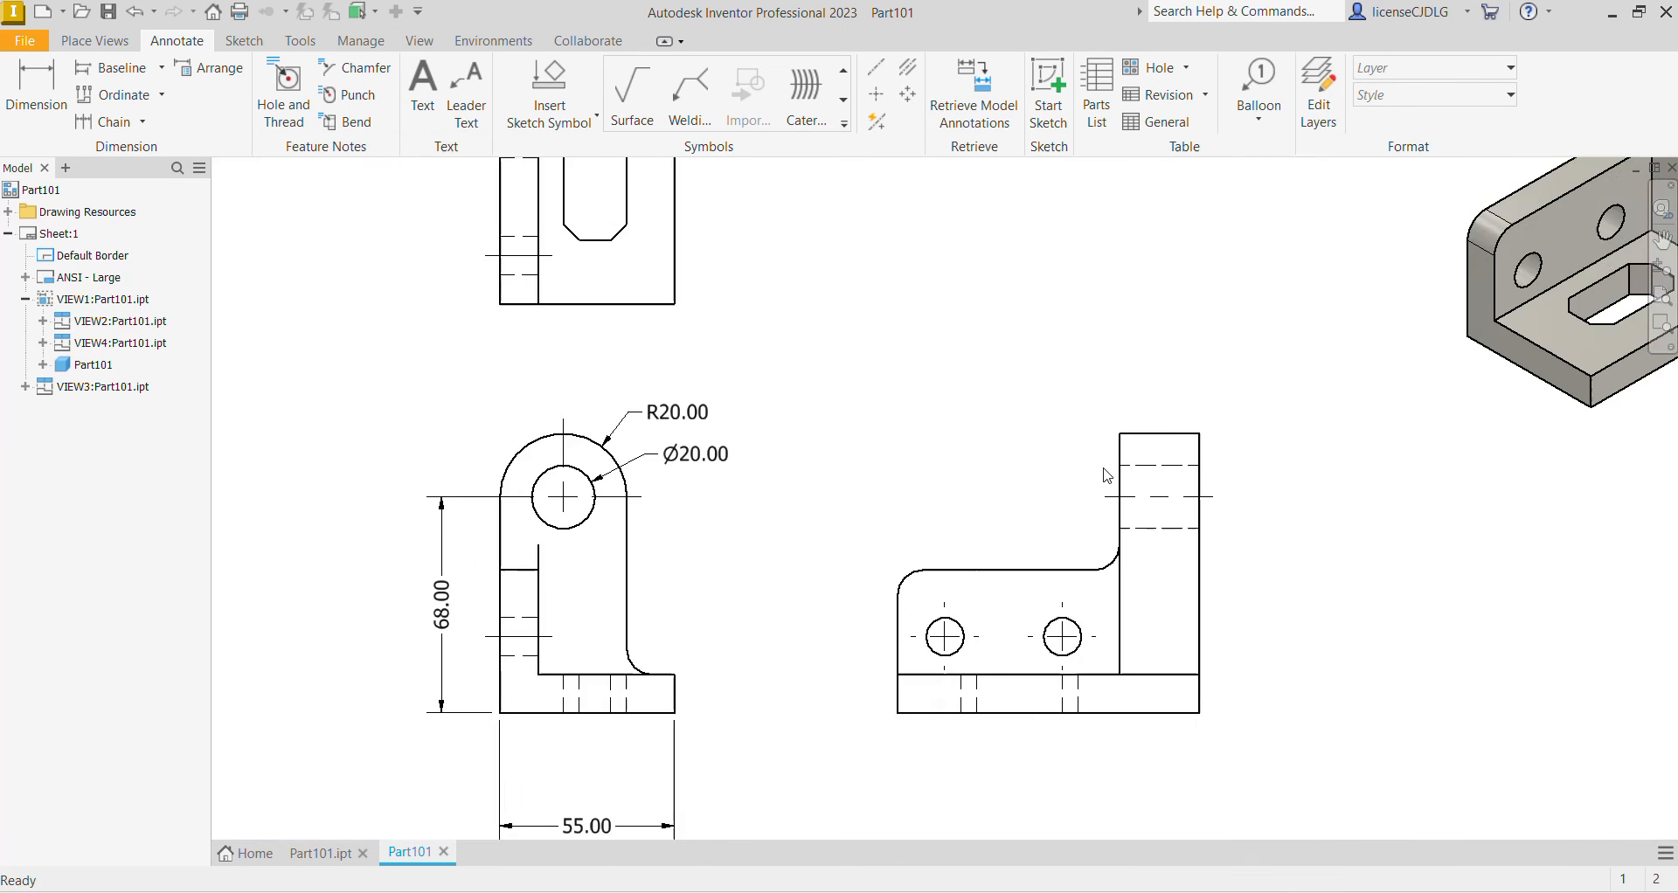
scroll(1104, 473, down, 3)
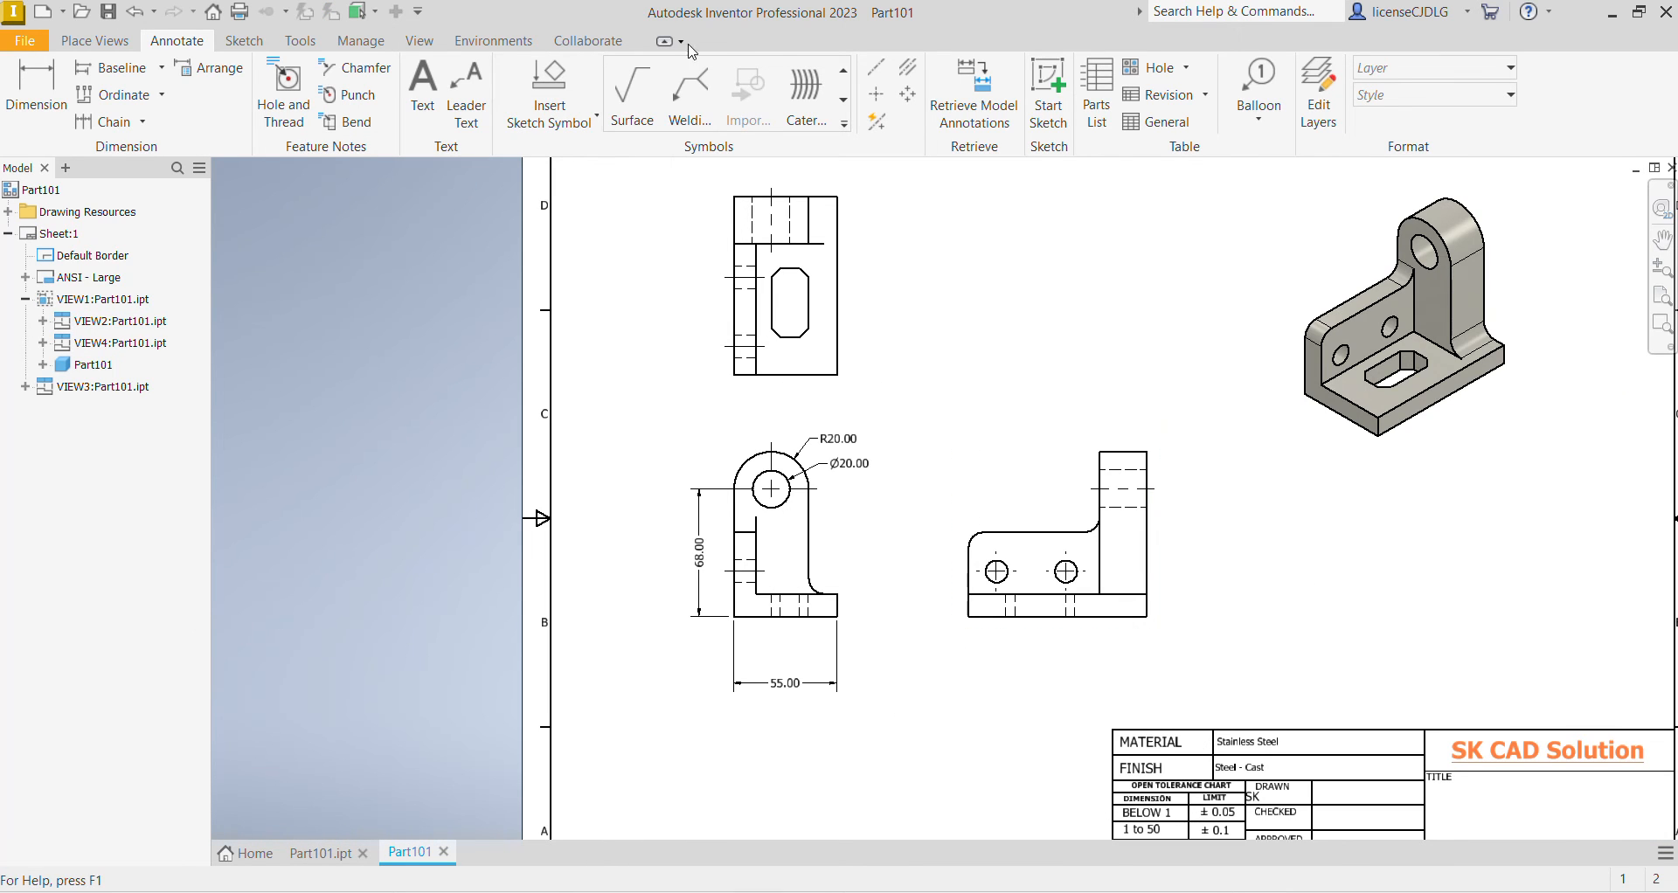
scroll(928, 593, up, 5)
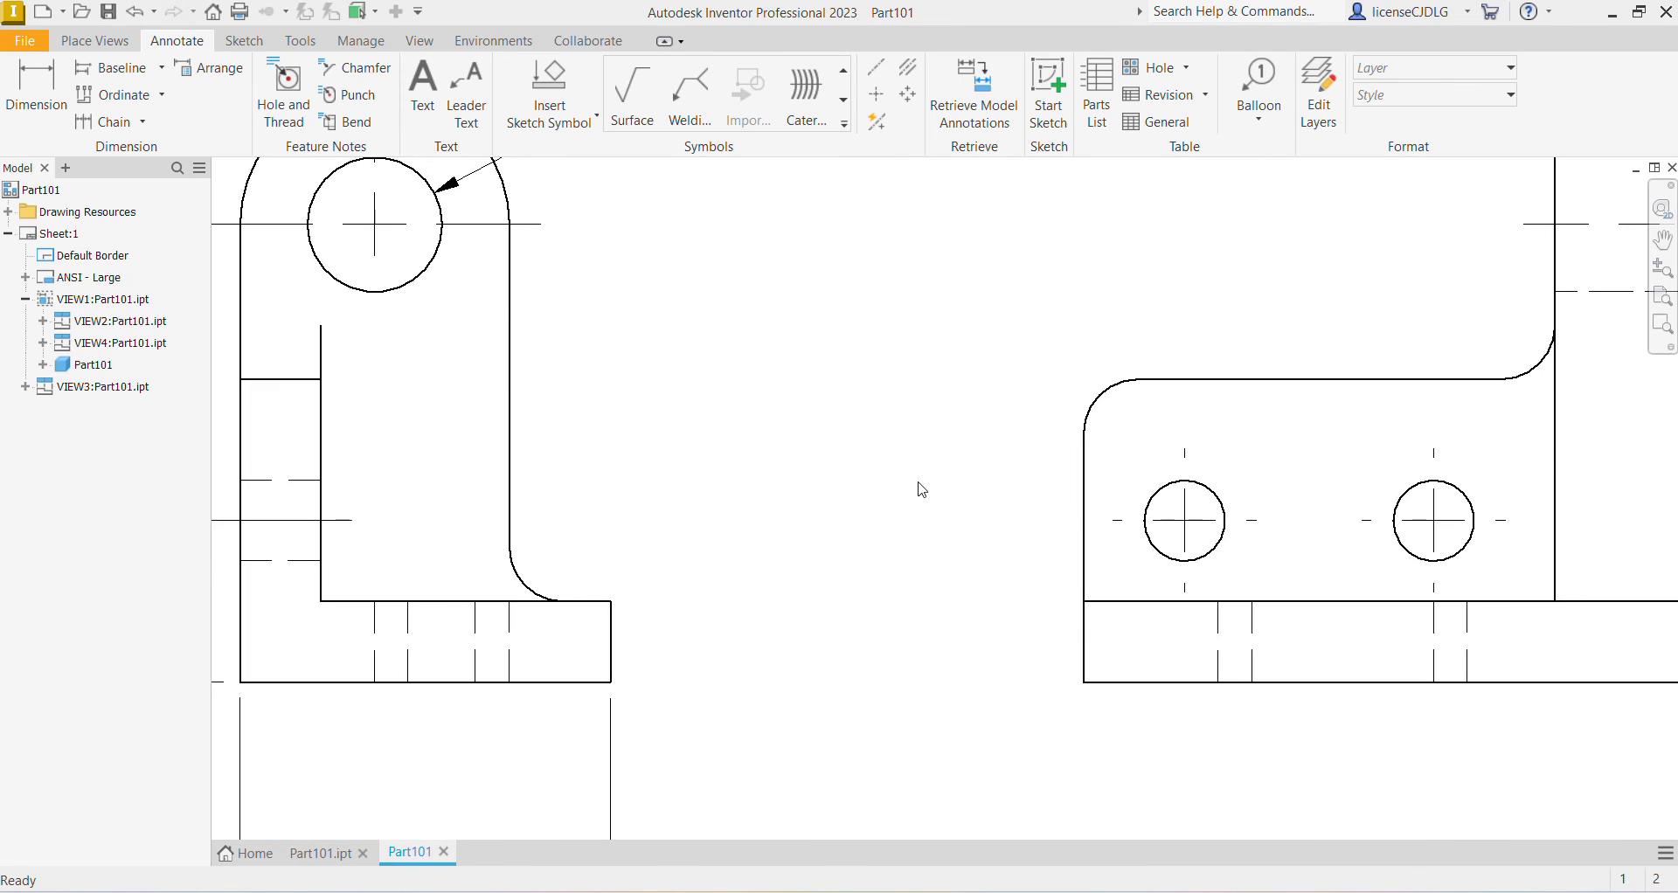
scroll(922, 489, down, 5)
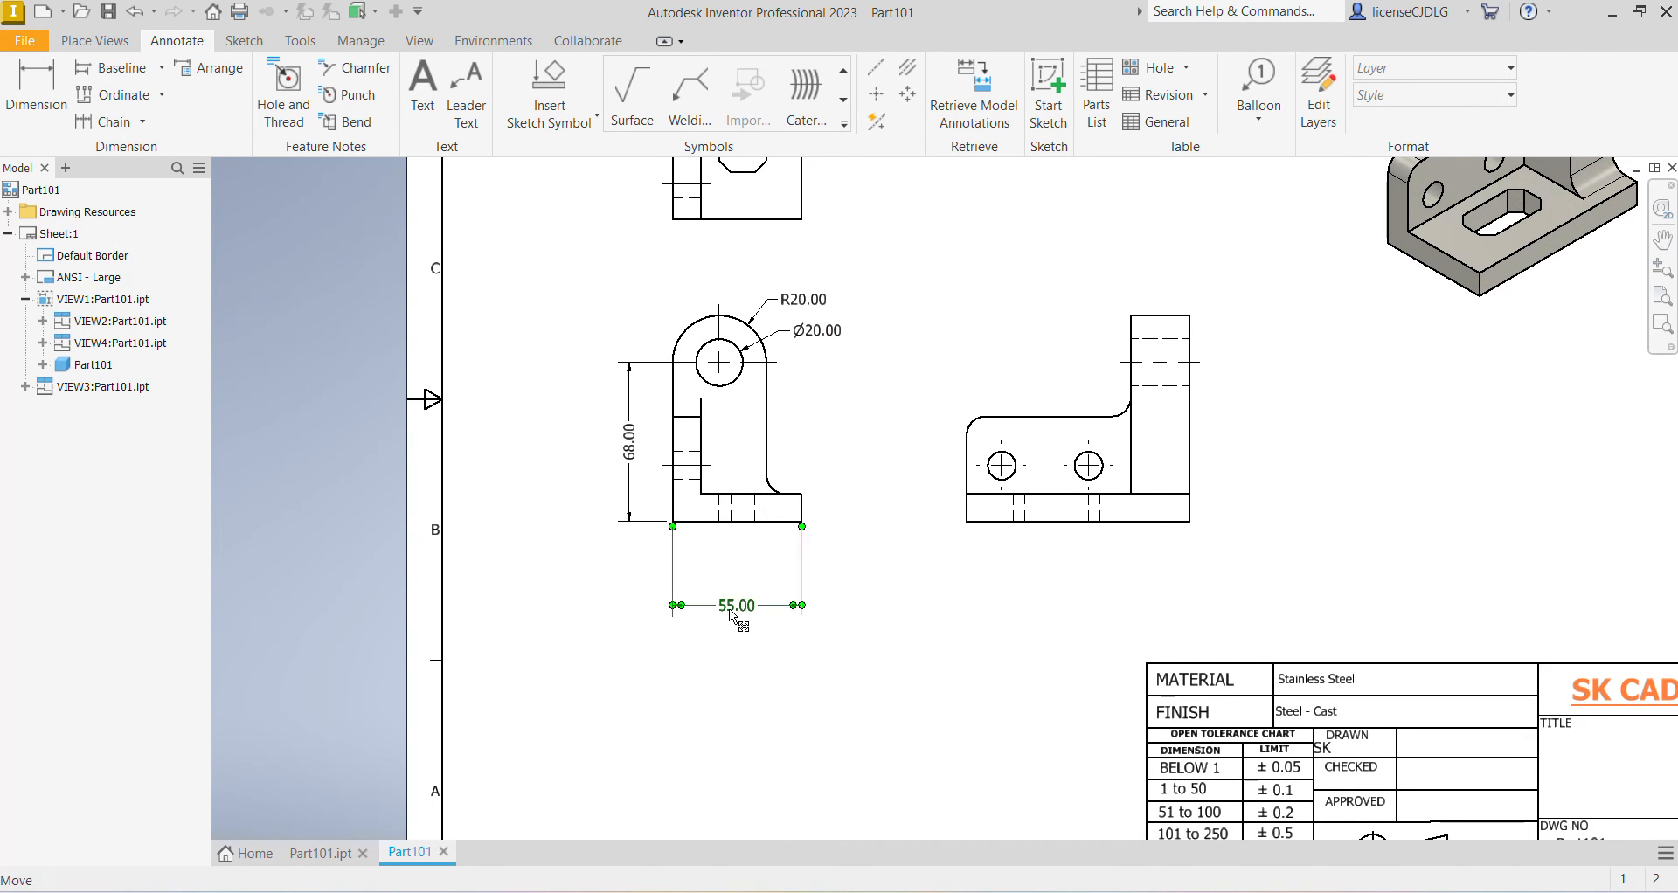
drag(734, 615, 733, 566)
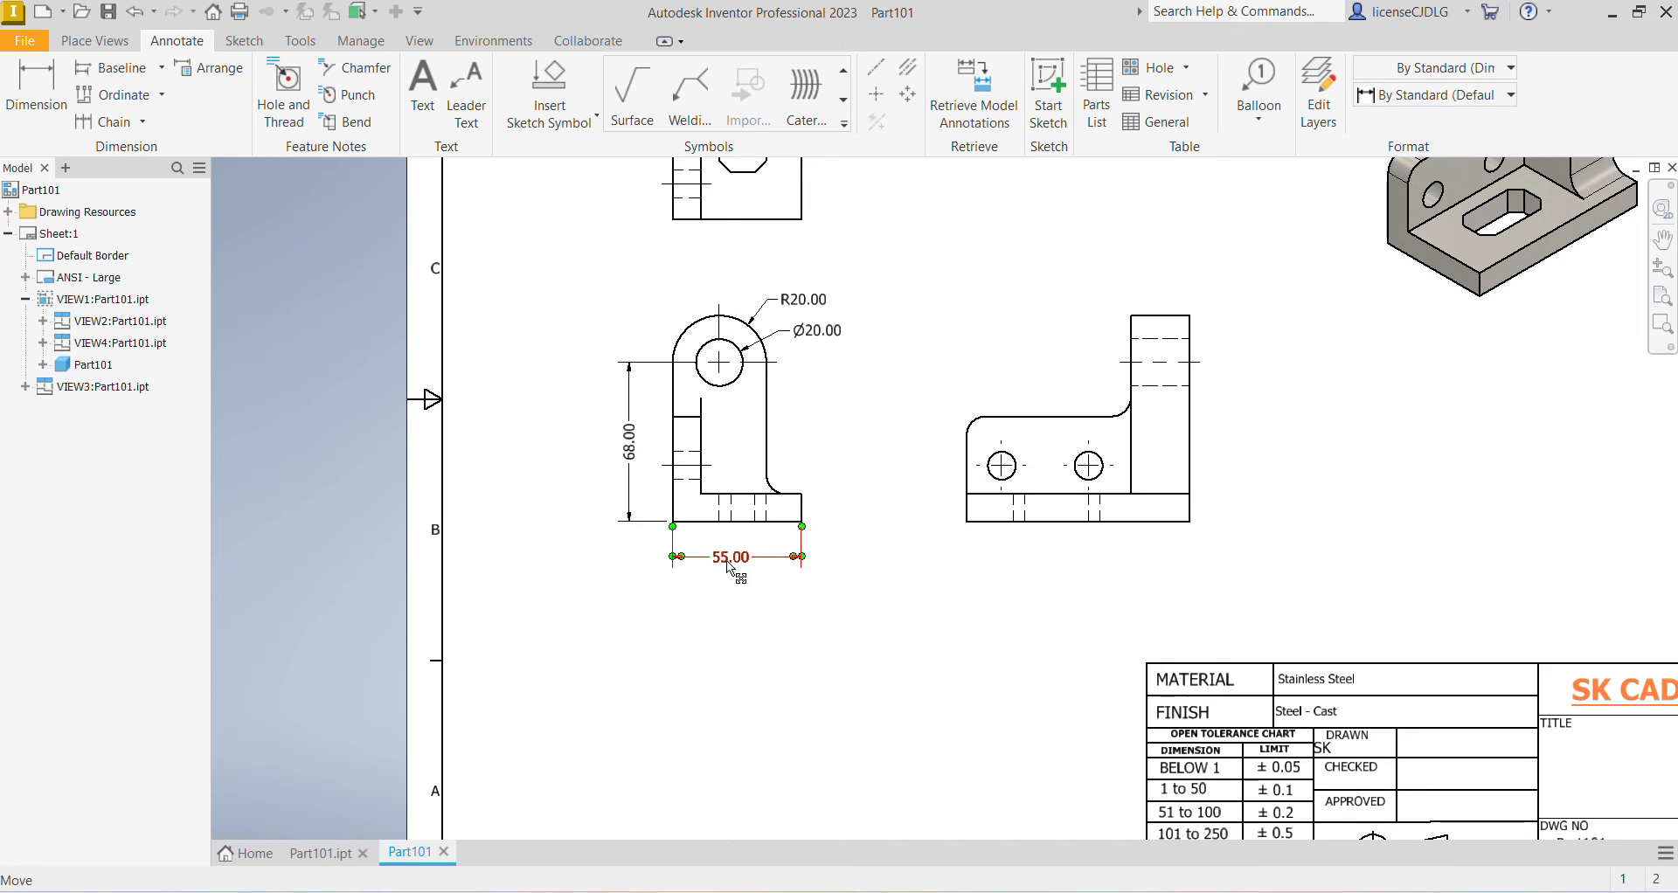
Dimension the base's overall length in the side view, placing the dimension below the view with default tolerance settings.
scroll(830, 585, down, 3)
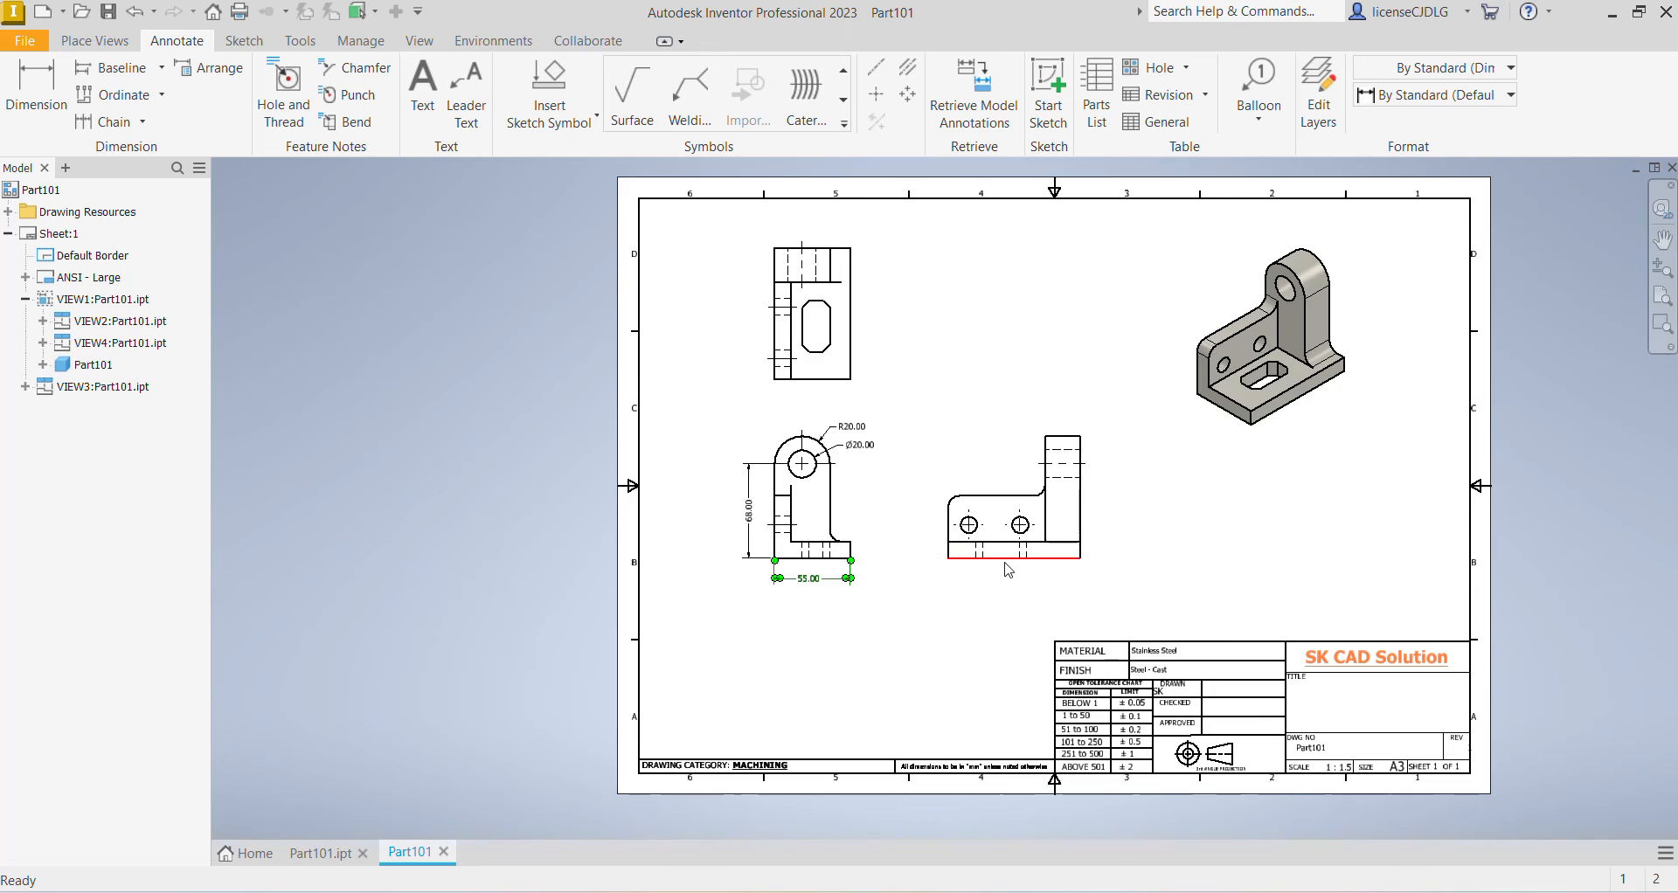
scroll(1014, 573, up, 4)
click(36, 92)
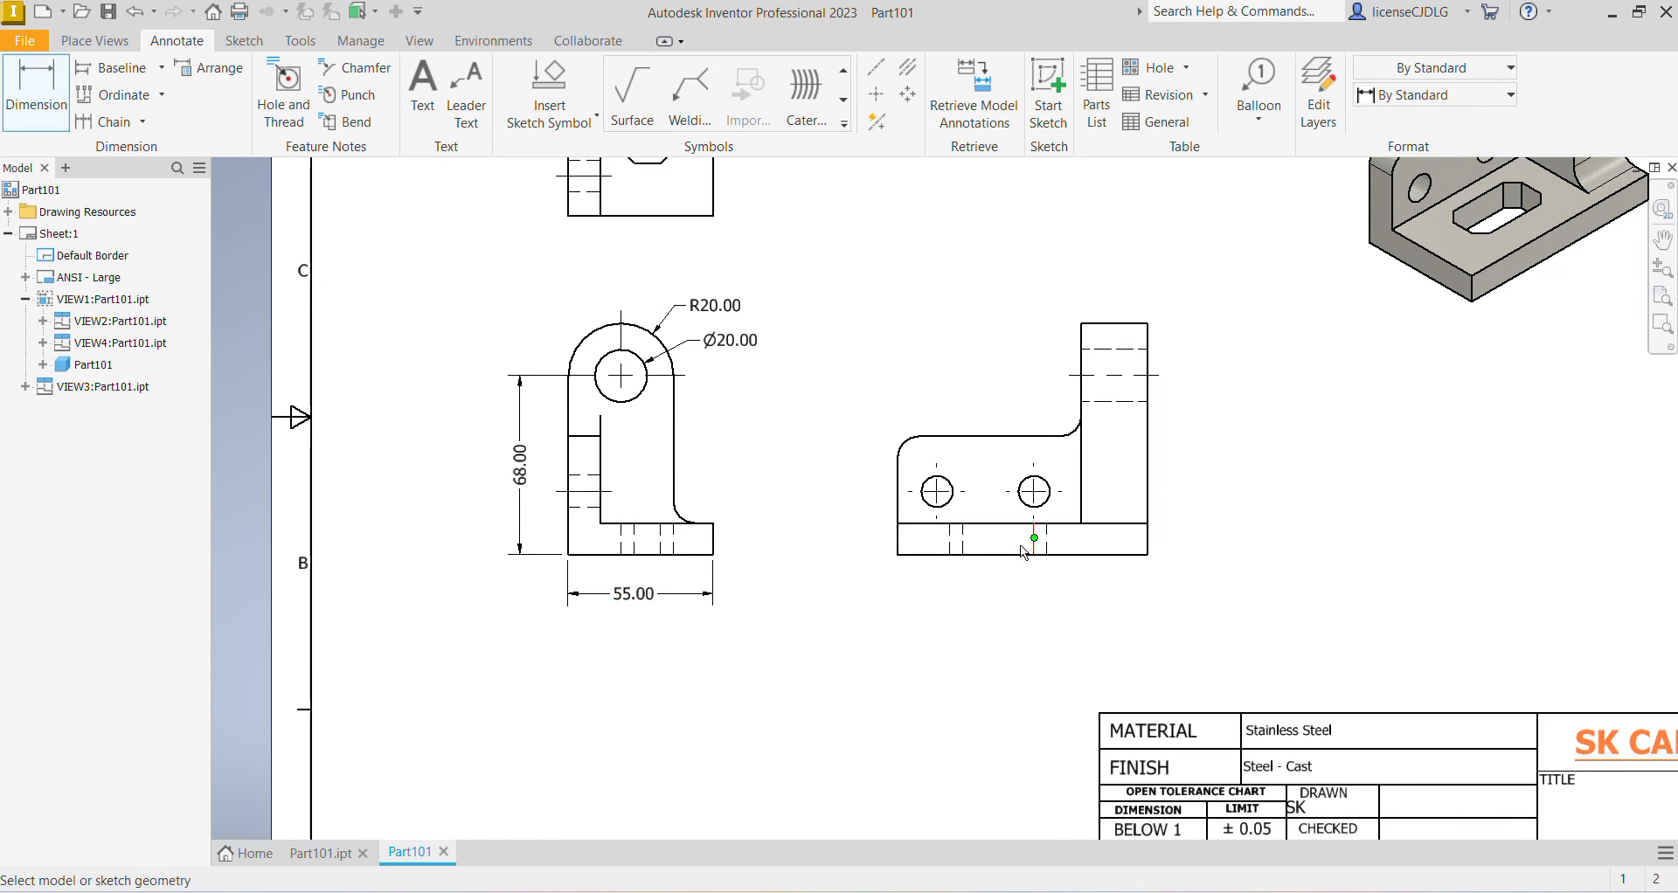
click(900, 549)
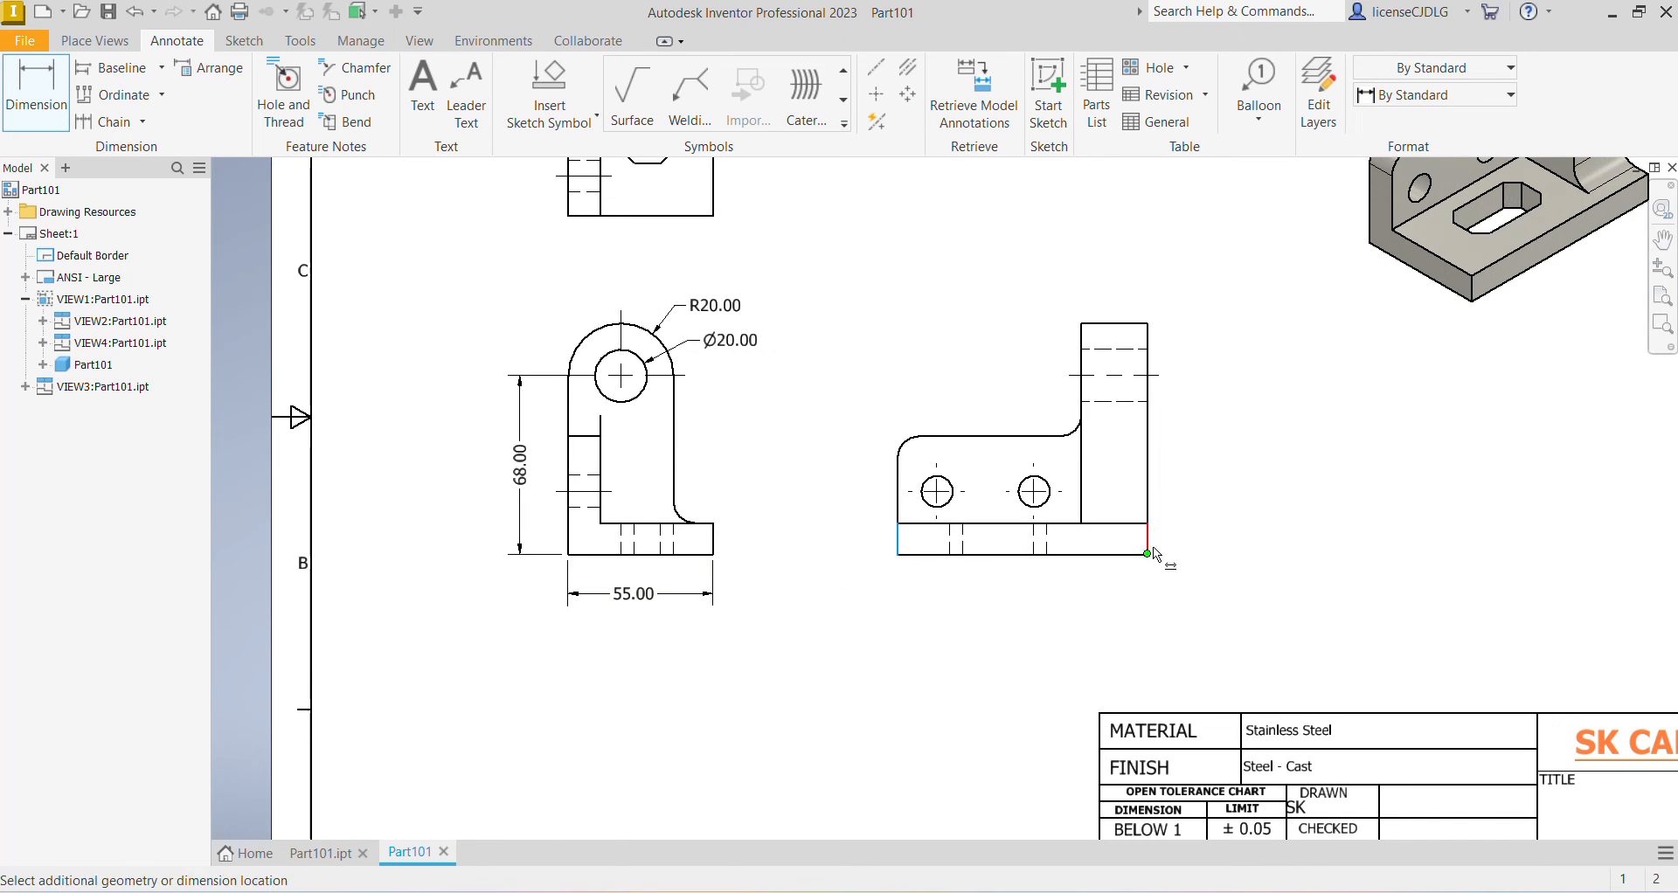
click(1150, 544)
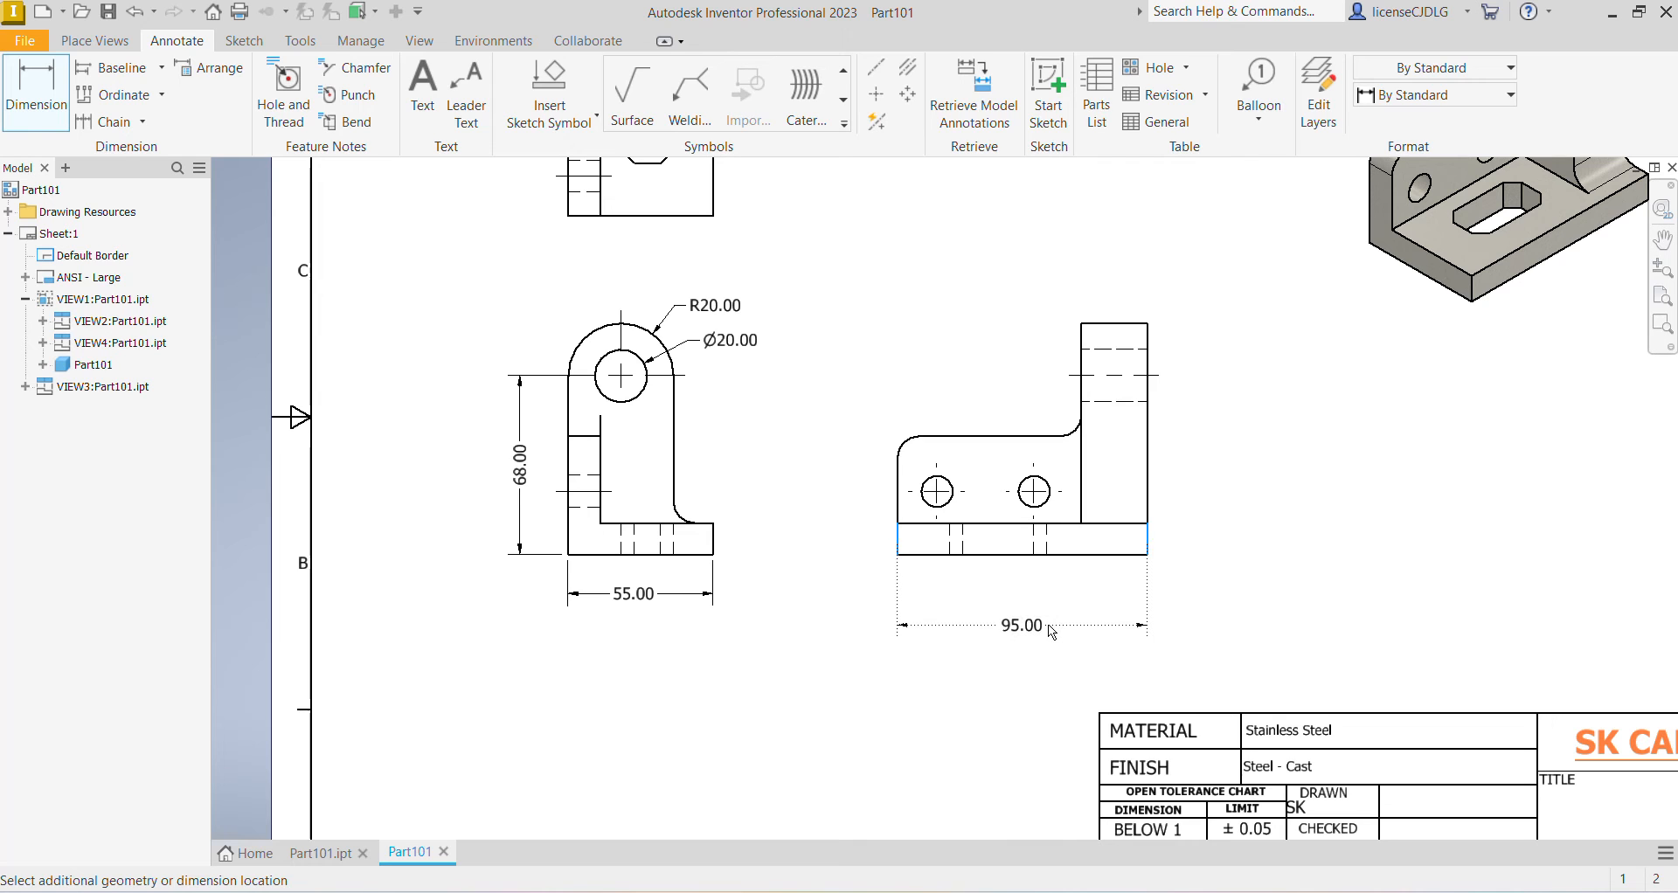
click(900, 519)
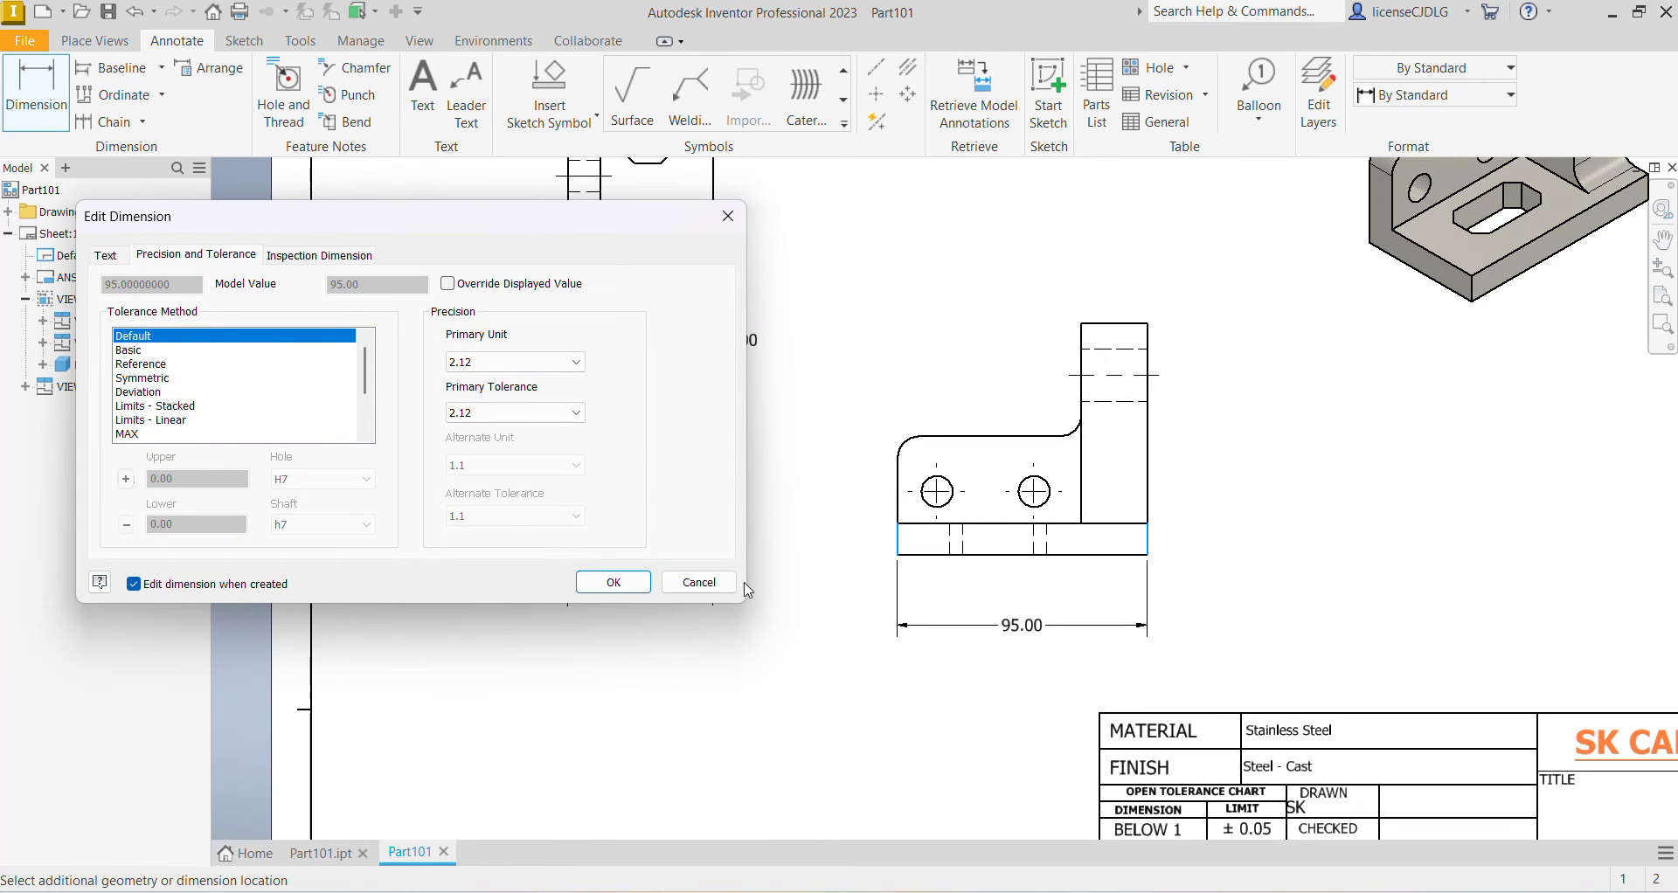
click(612, 583)
Dimension the first small hole's distance from the left edge and the spacing between both small holes, in one row below the side view.
click(901, 502)
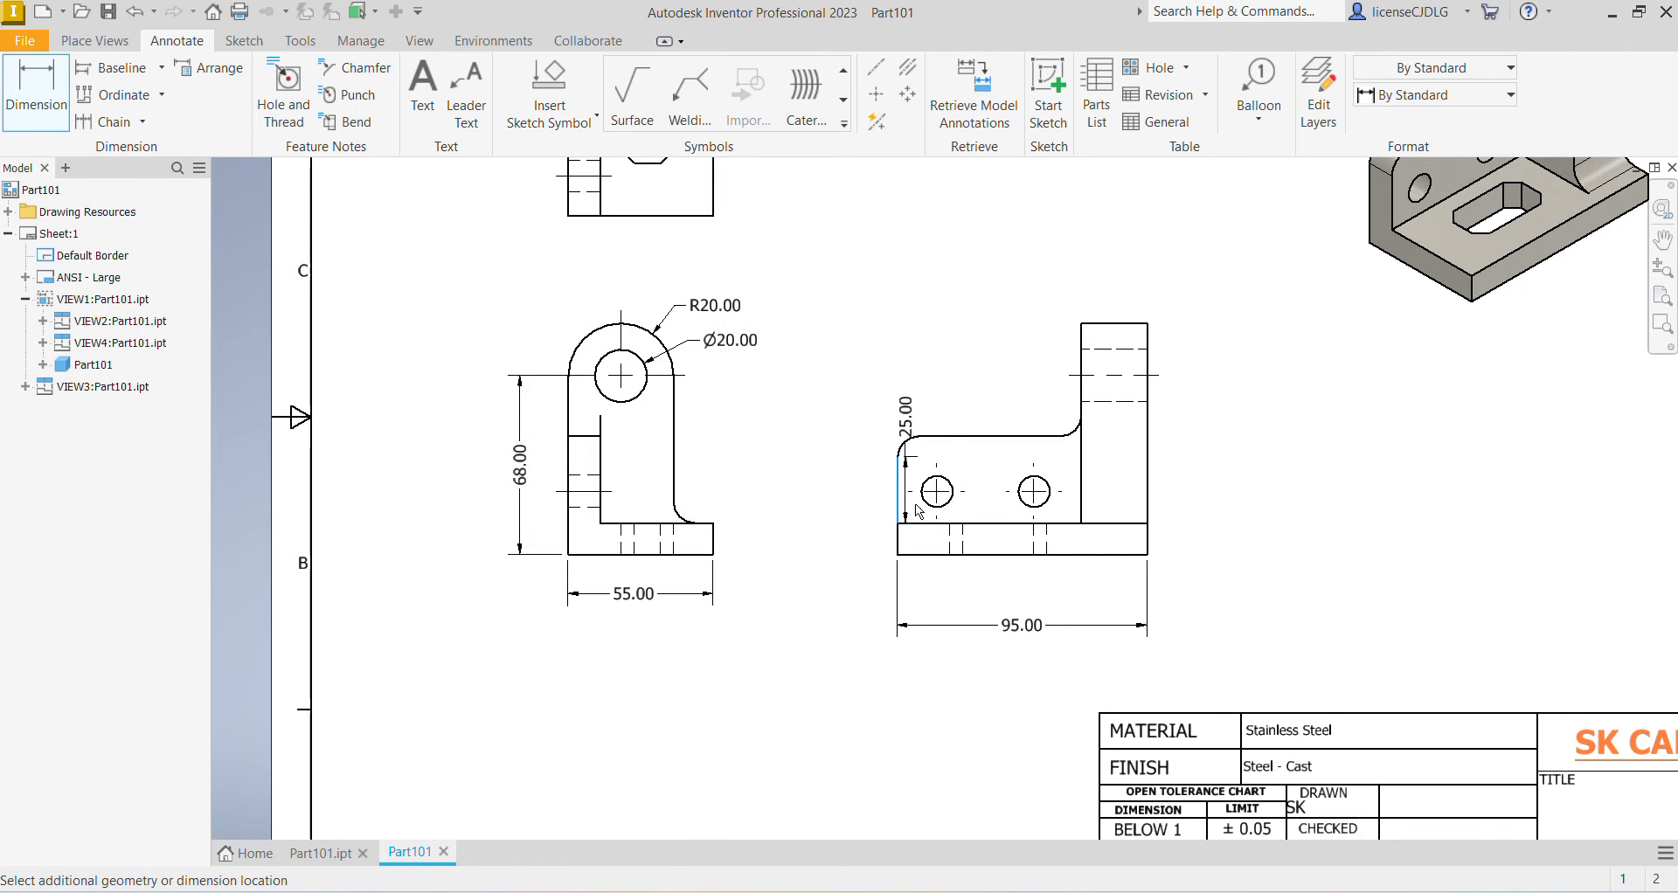
click(927, 502)
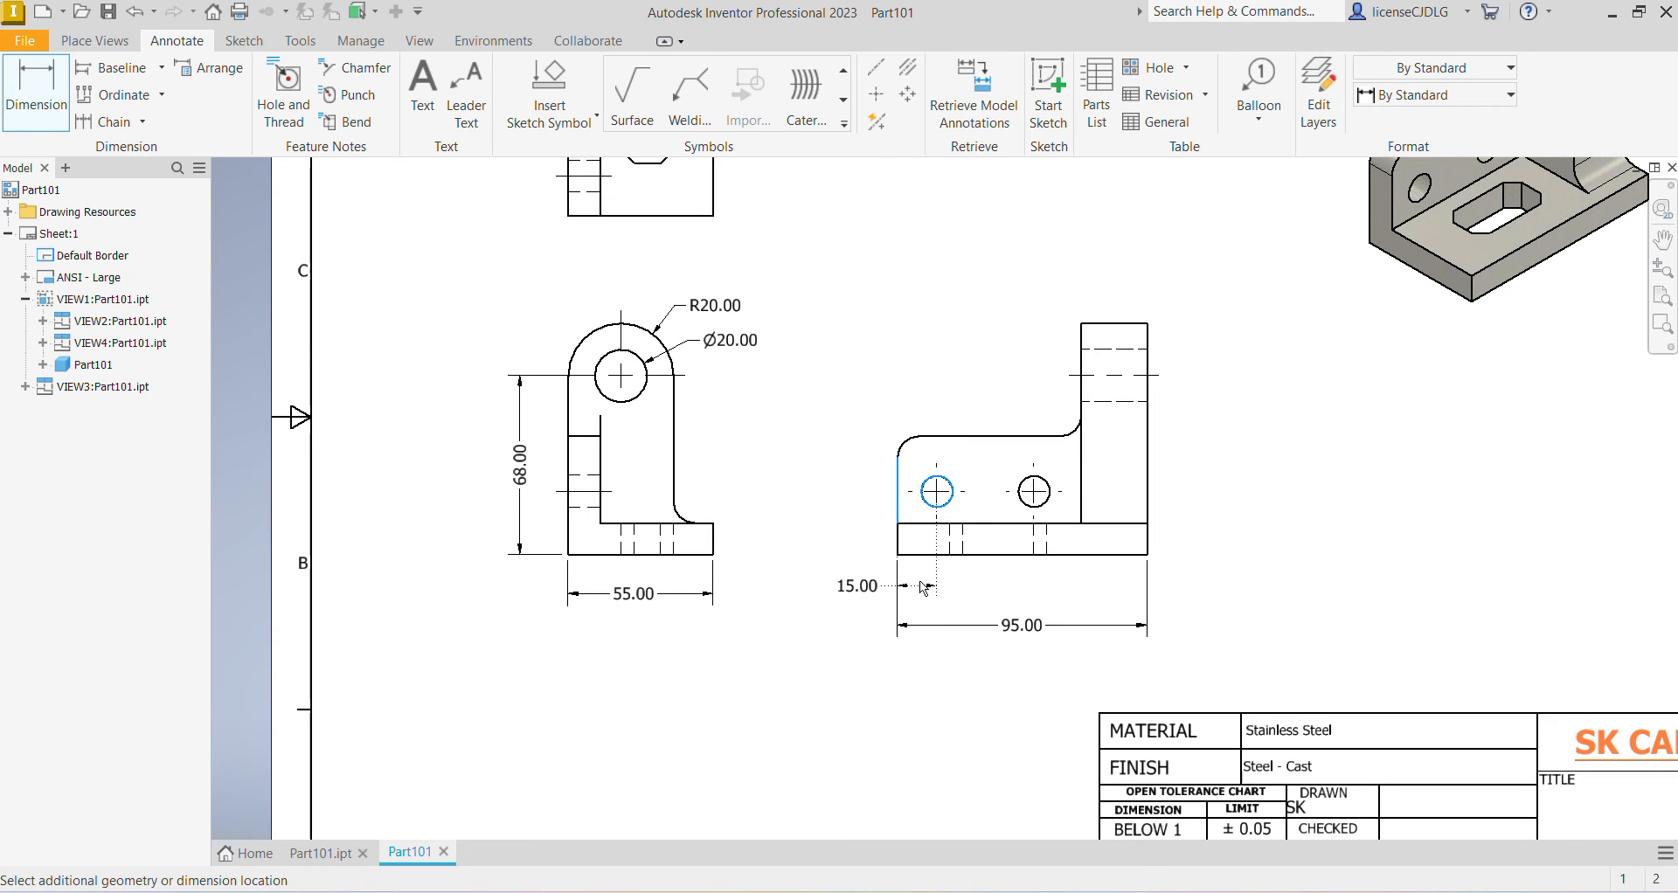
click(974, 514)
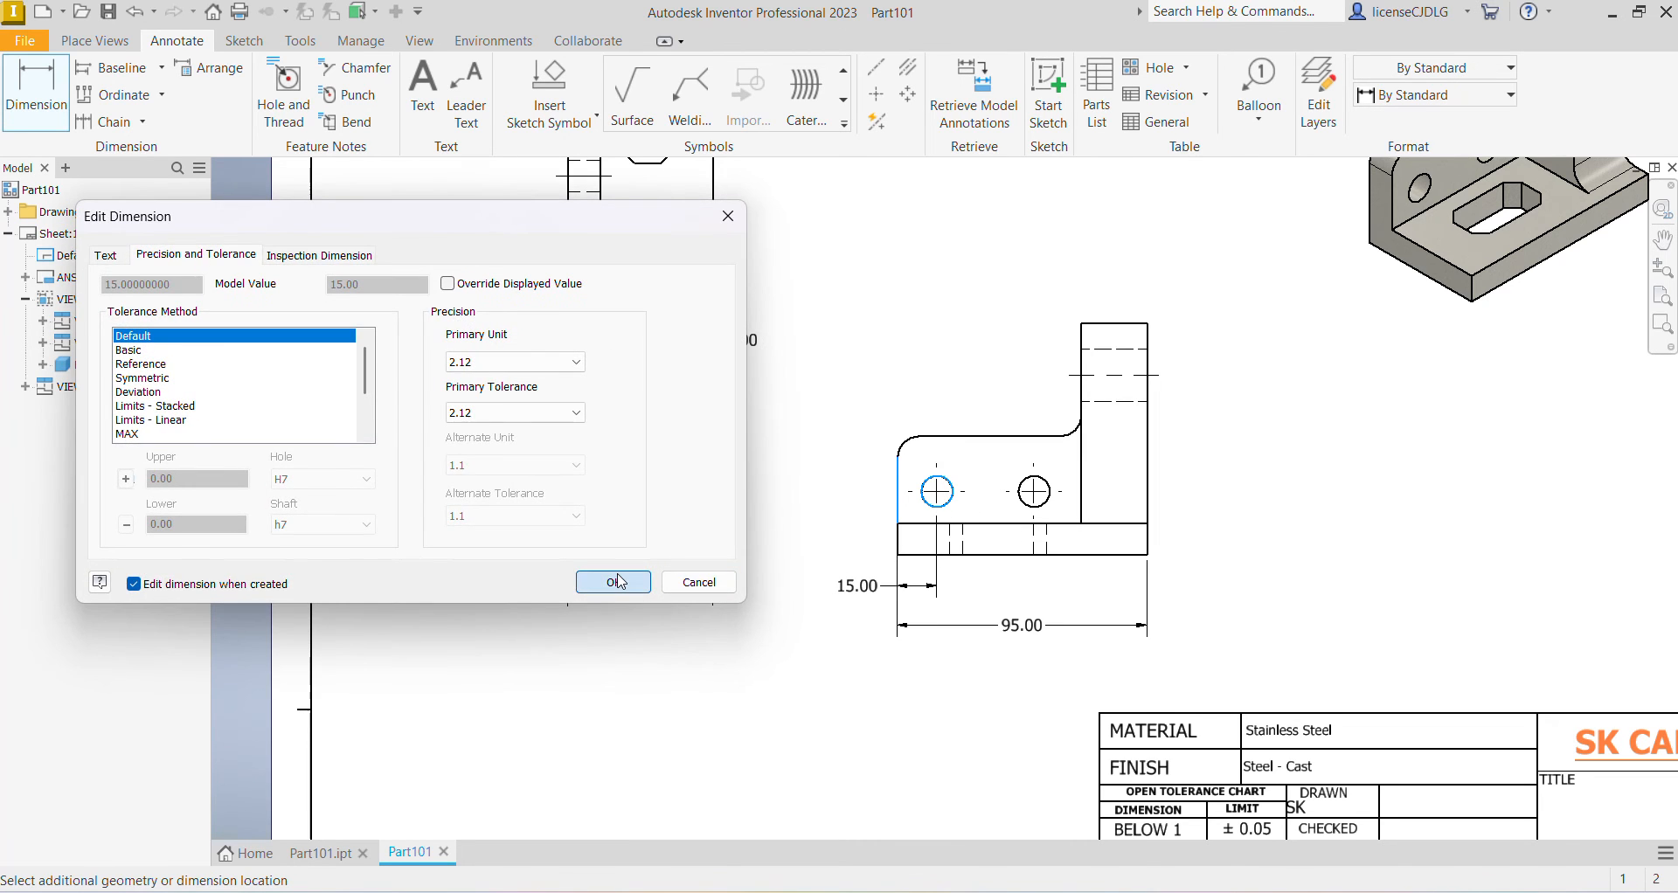
click(590, 581)
click(948, 501)
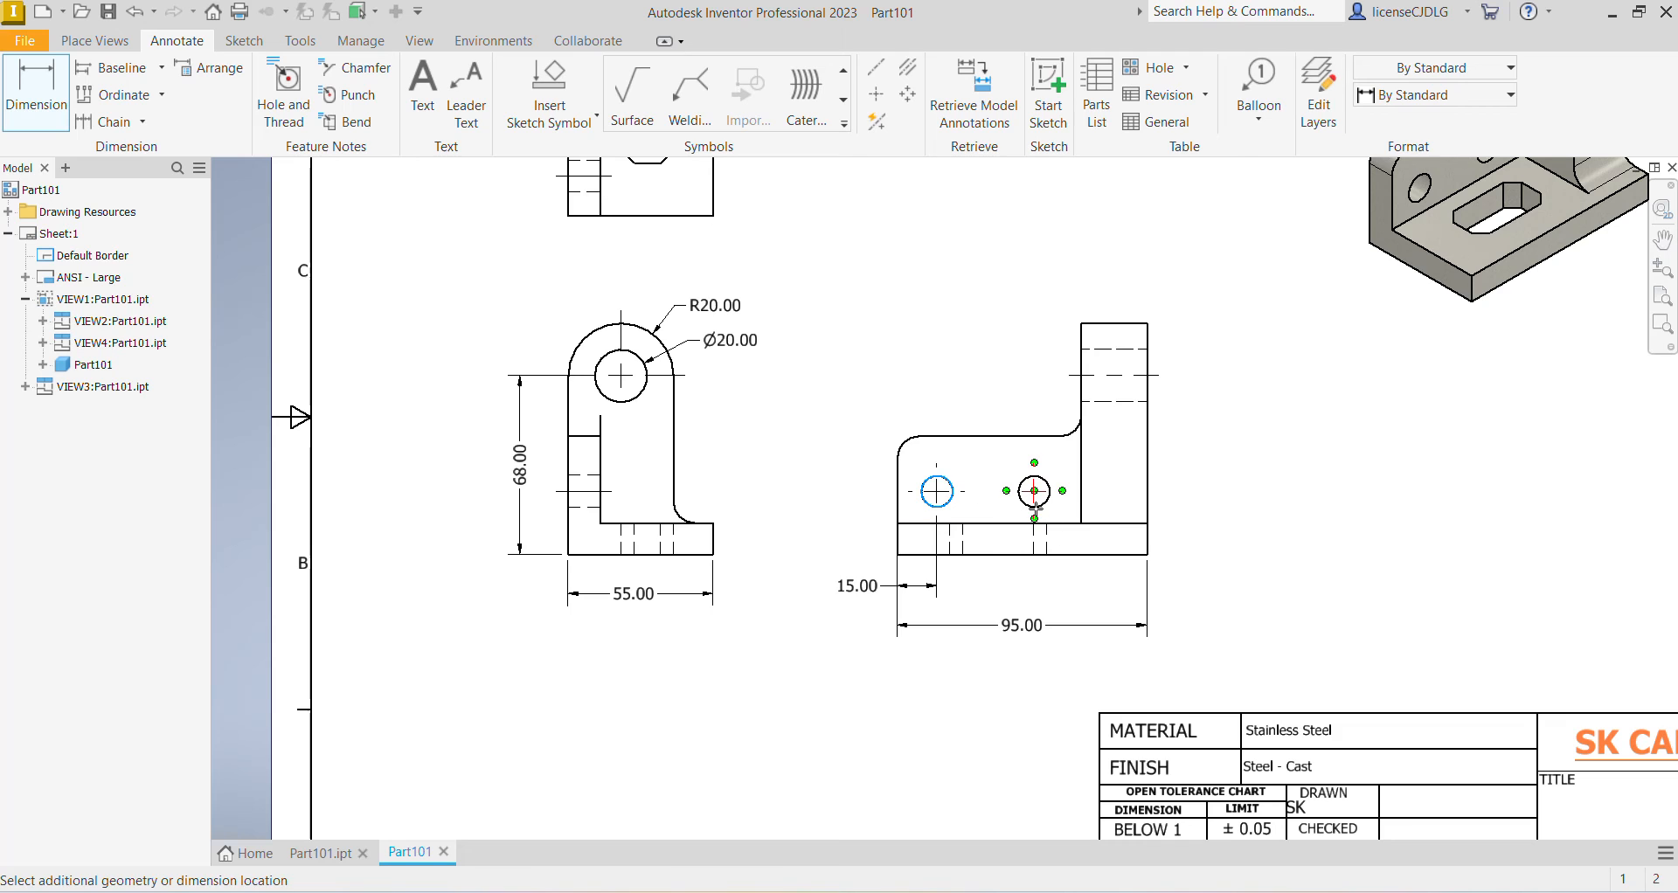
click(1035, 507)
click(1110, 587)
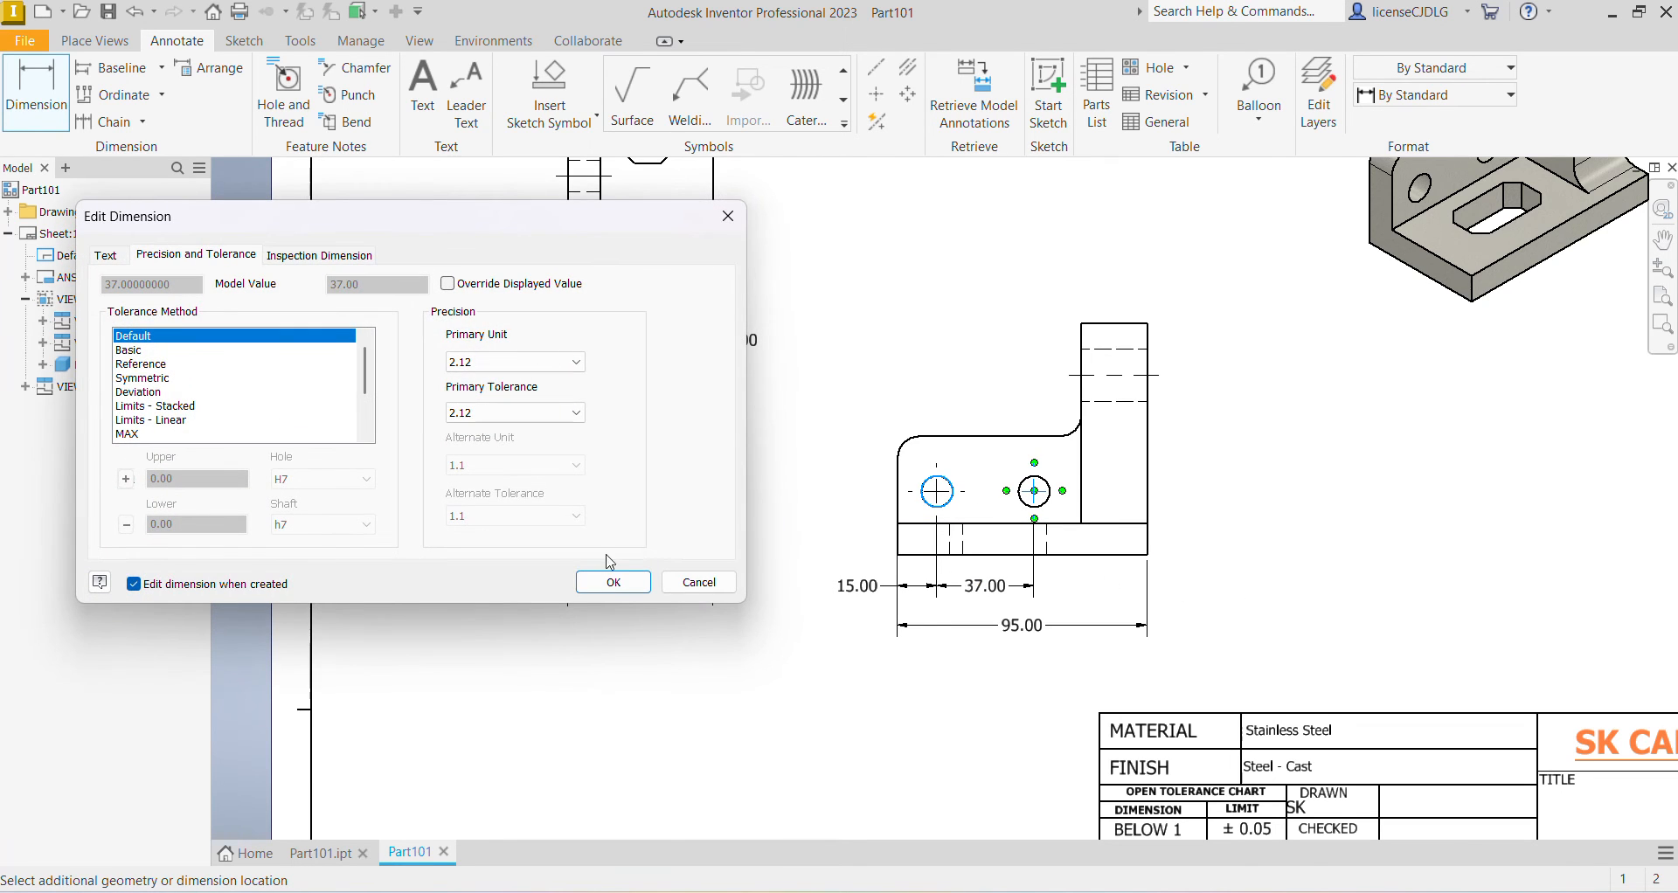
click(613, 582)
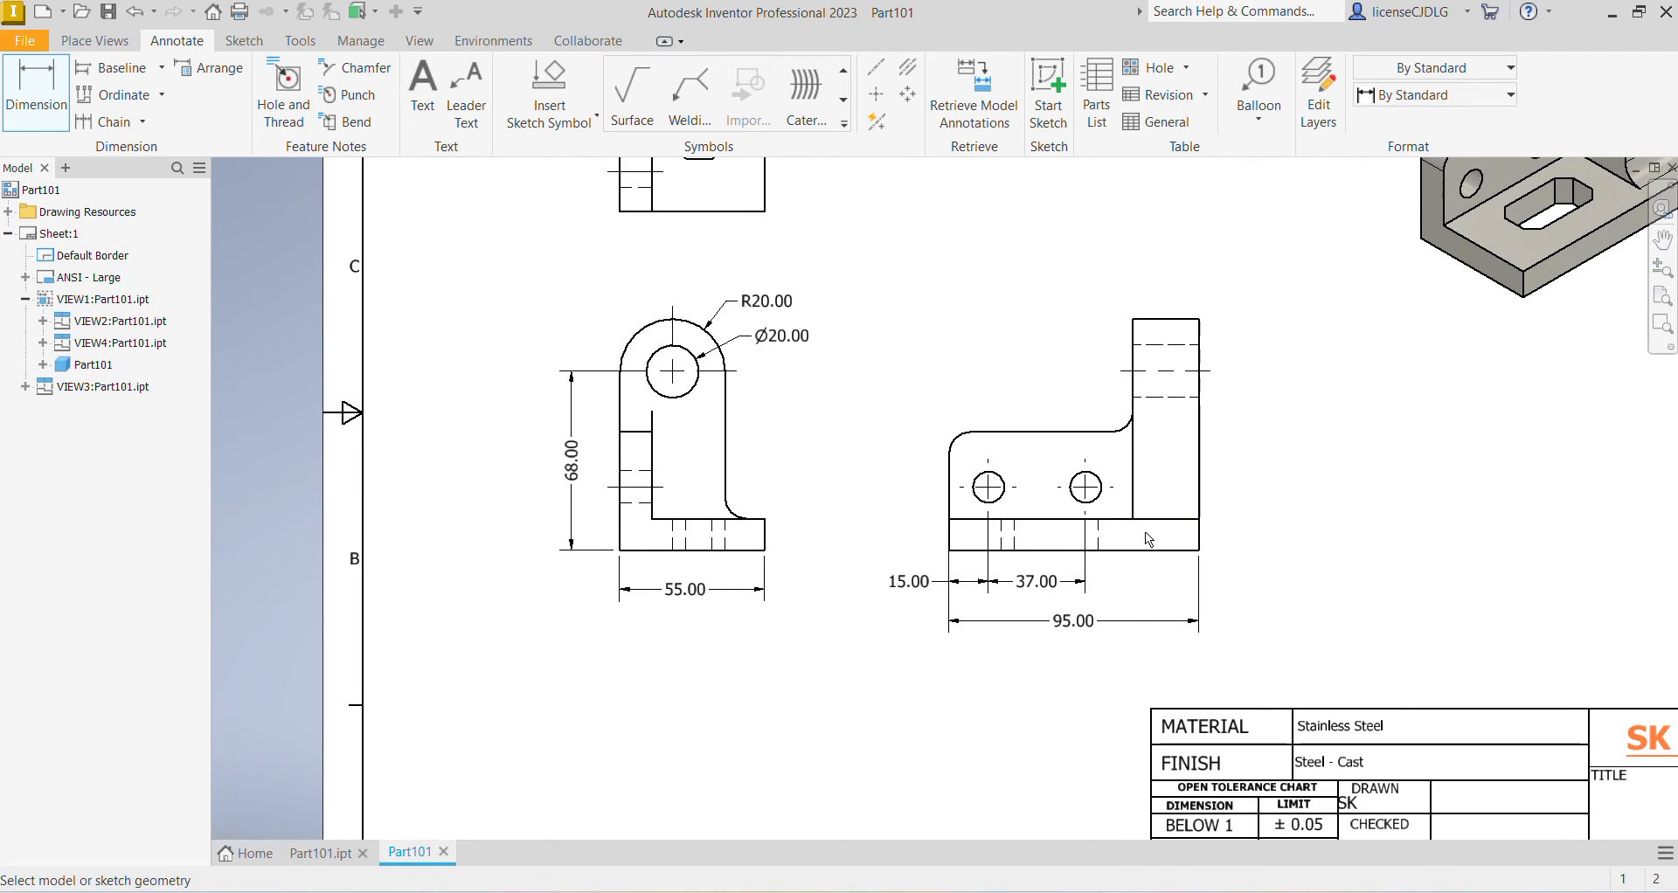
Dimension the side flange's height from the base's top edge to the flange's top edge in the side view, with default tolerance.
click(1147, 521)
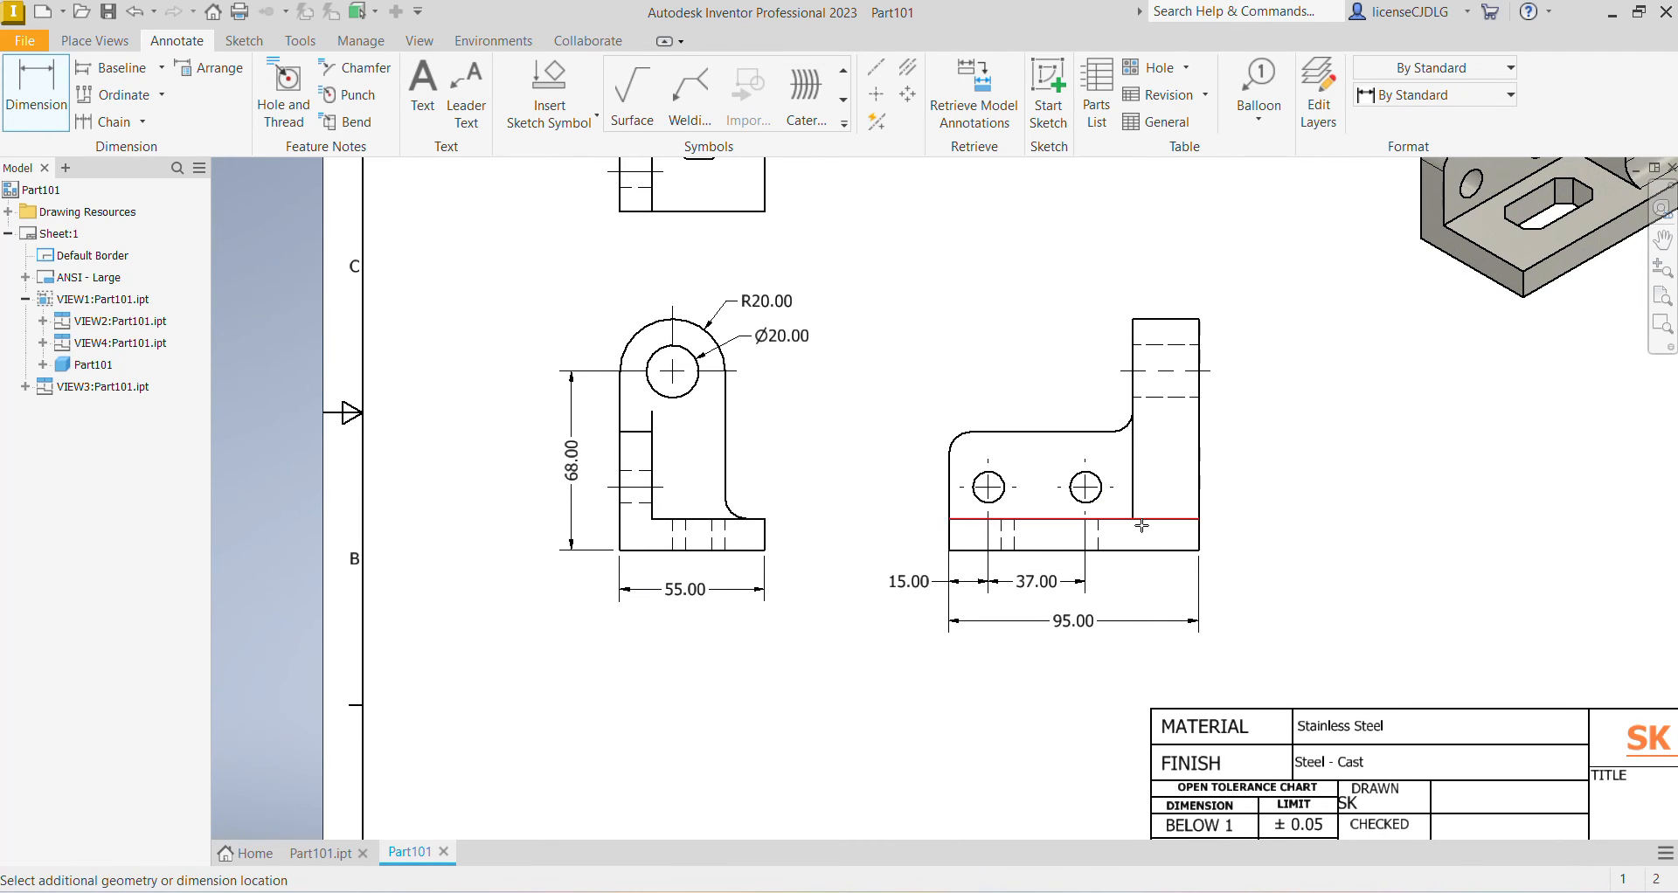
click(1063, 437)
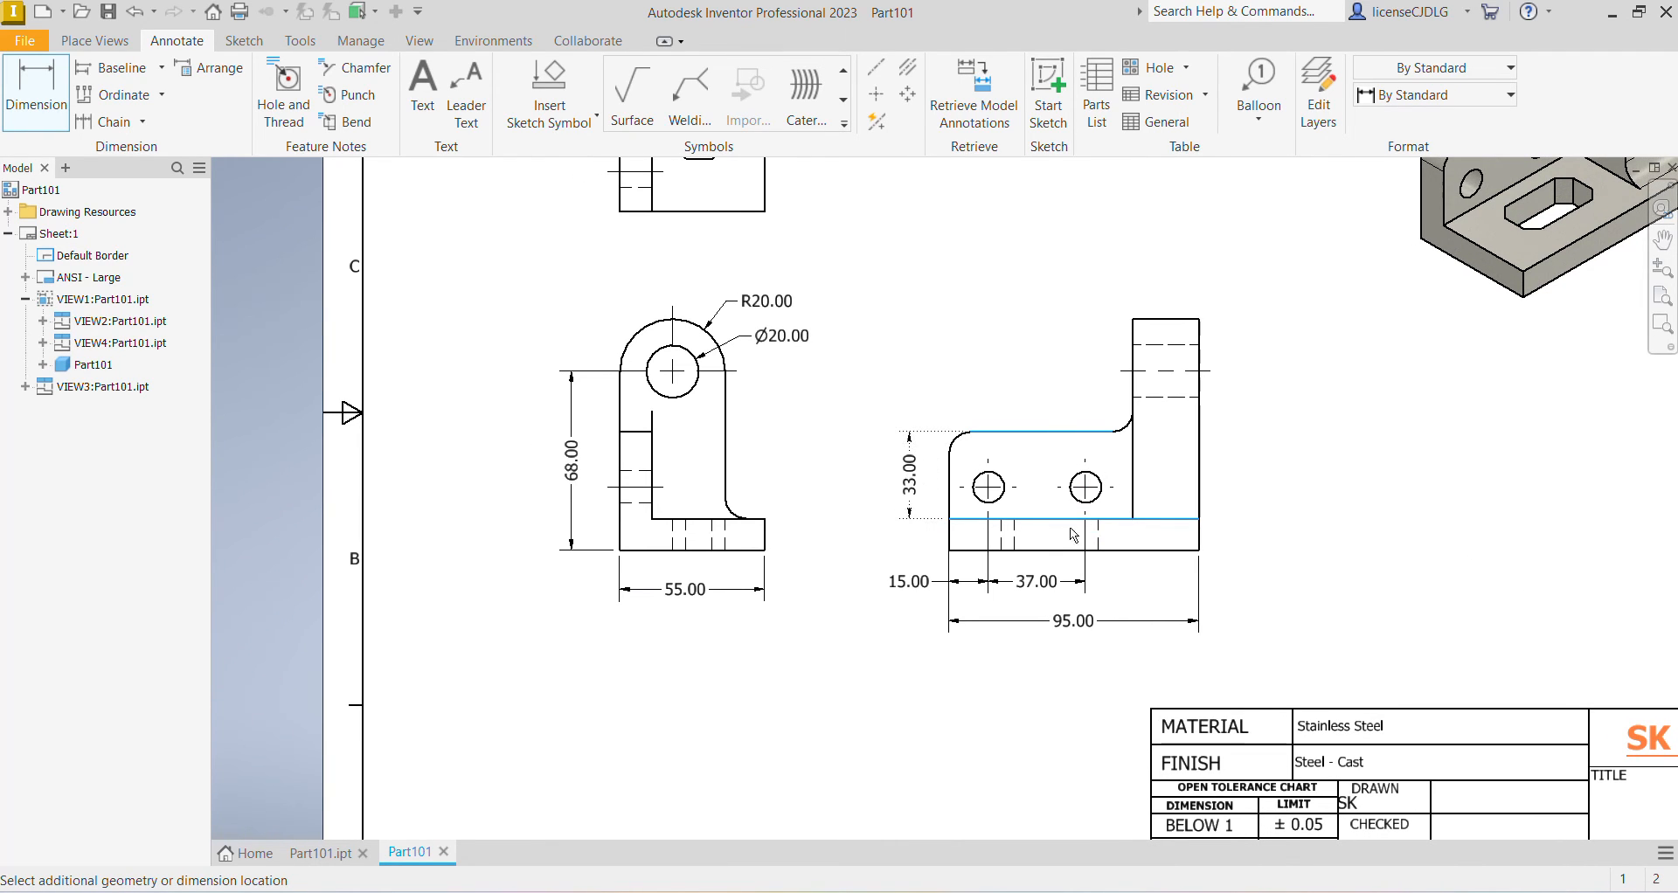
click(915, 482)
click(615, 582)
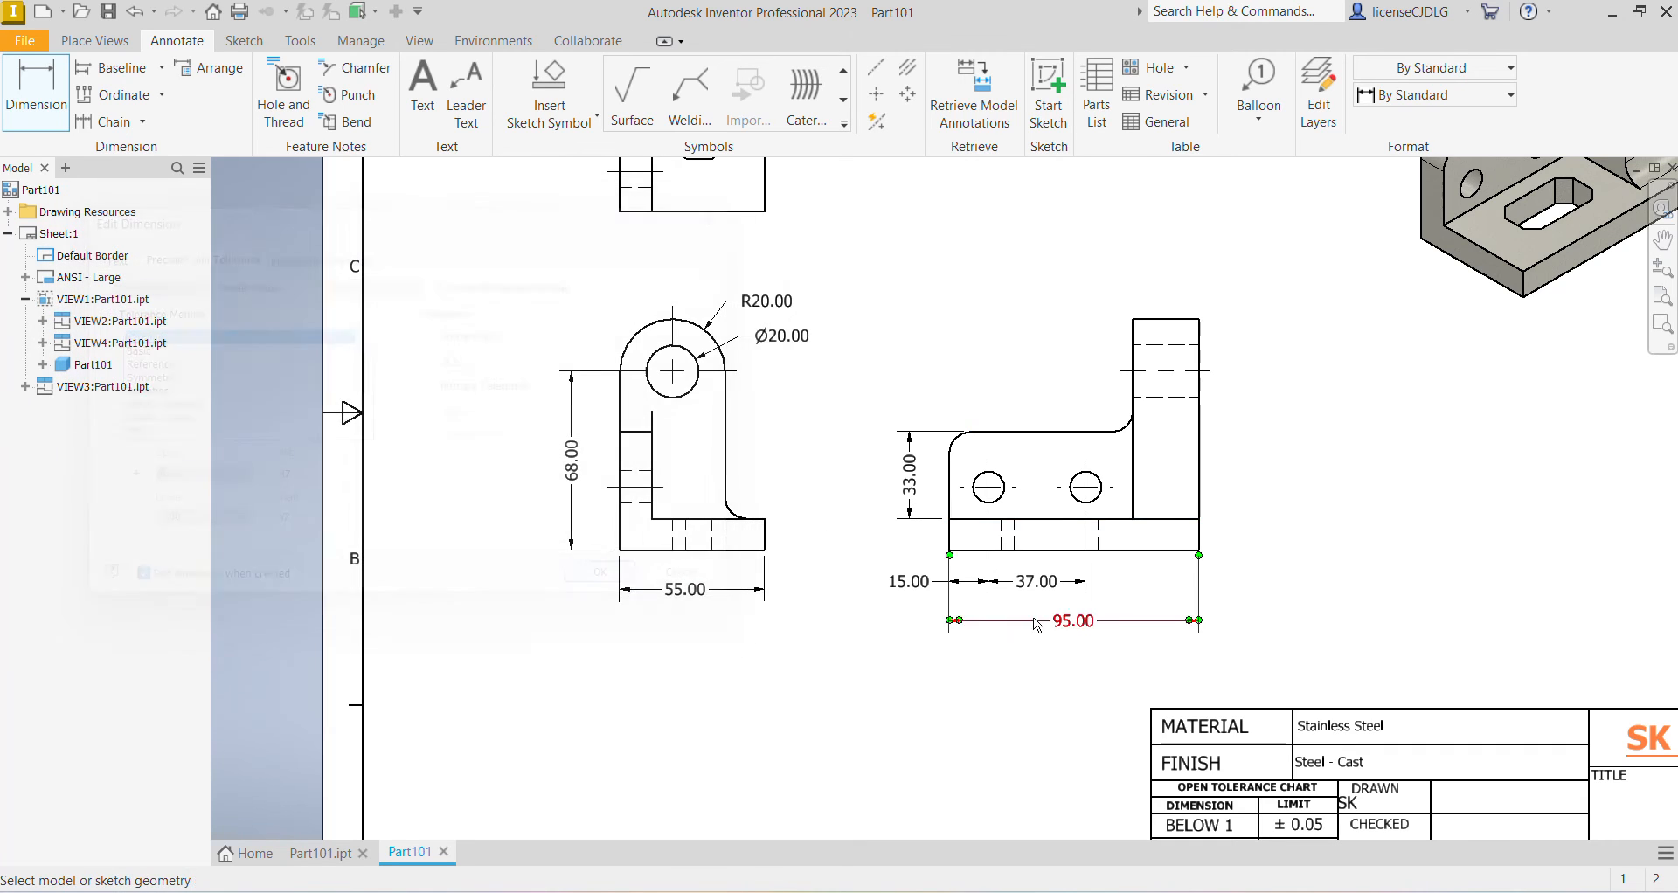
Dimension the first small hole's height from the base's bottom edge in the side view, placed beside the left edge with default tolerance.
scroll(952, 665, up, 3)
middle_drag(1128, 603, 1224, 545)
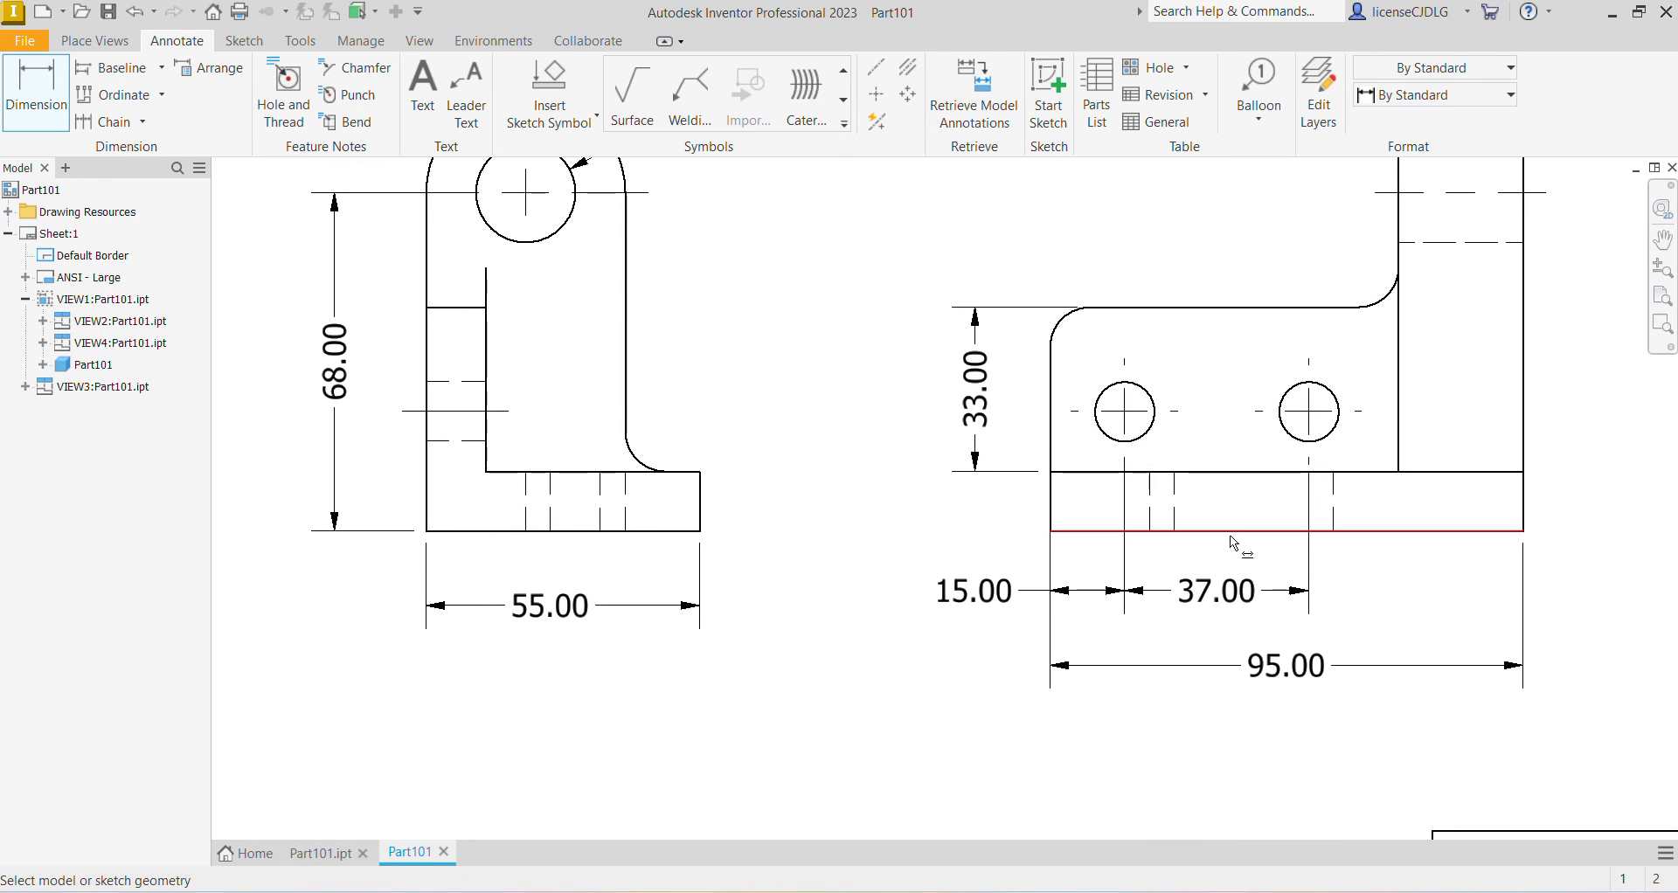
click(1099, 531)
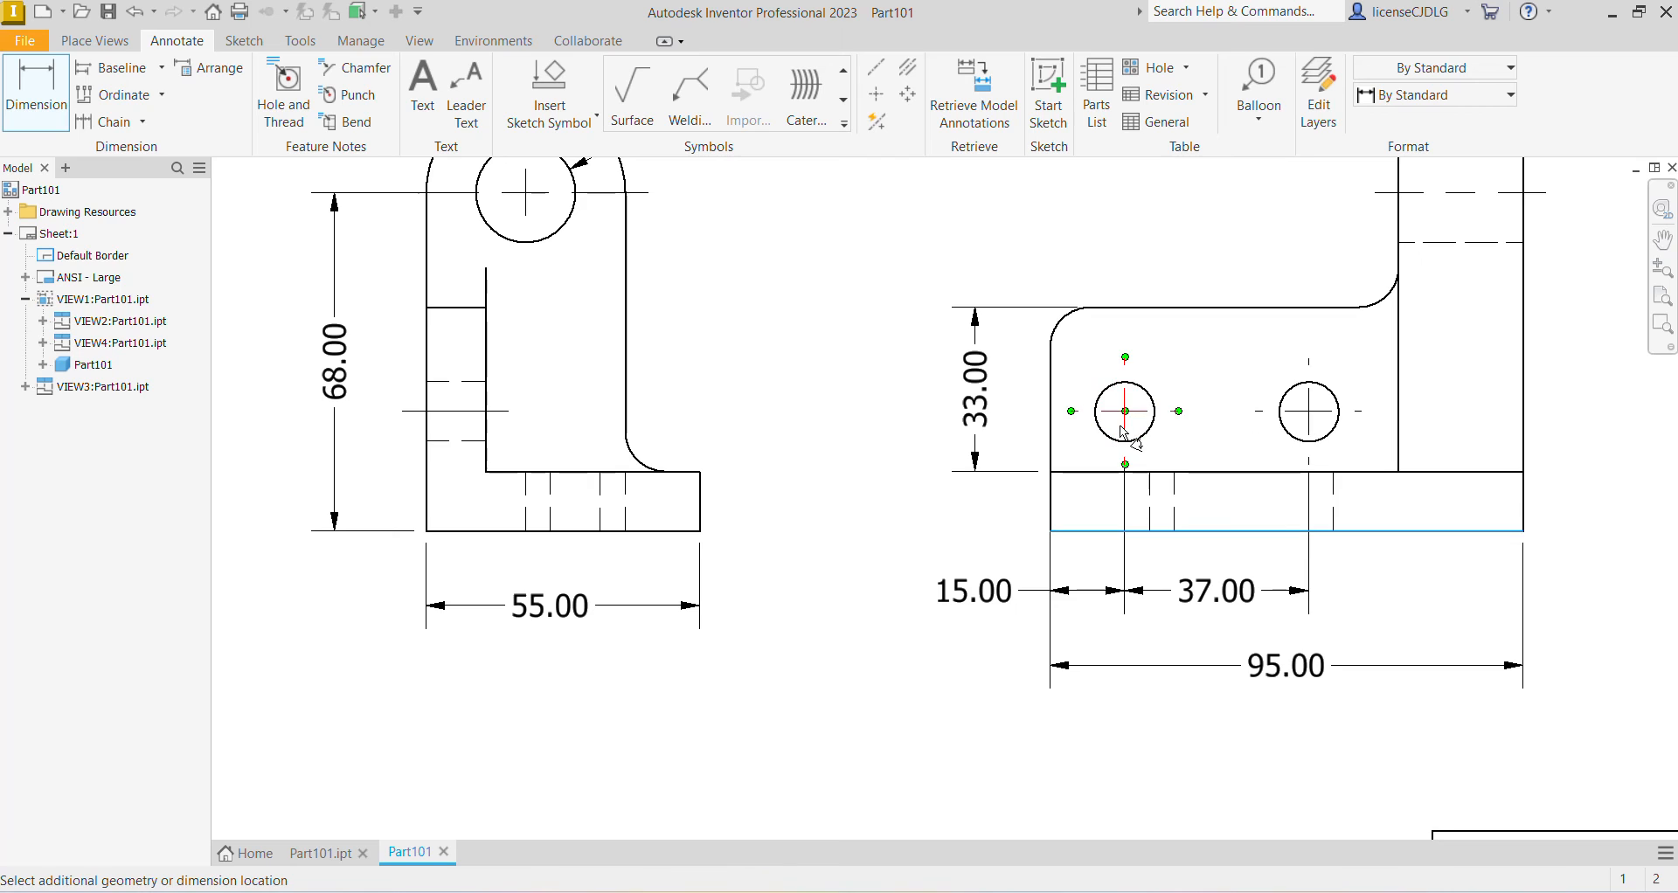
click(1140, 443)
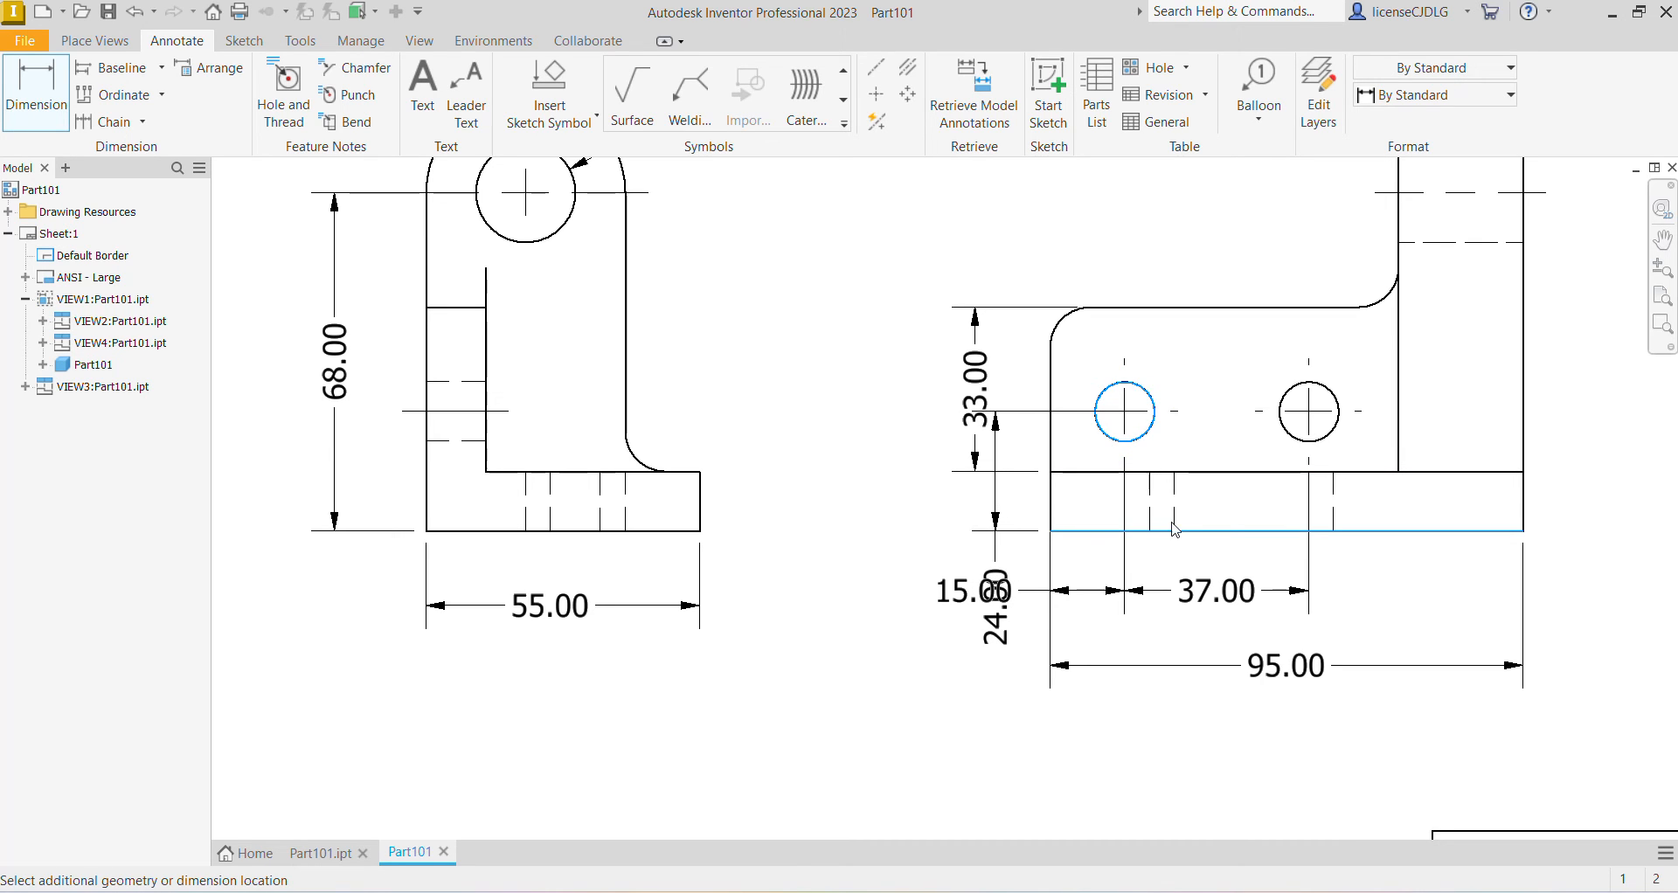
click(997, 470)
click(631, 589)
middle_drag(1248, 574, 1314, 536)
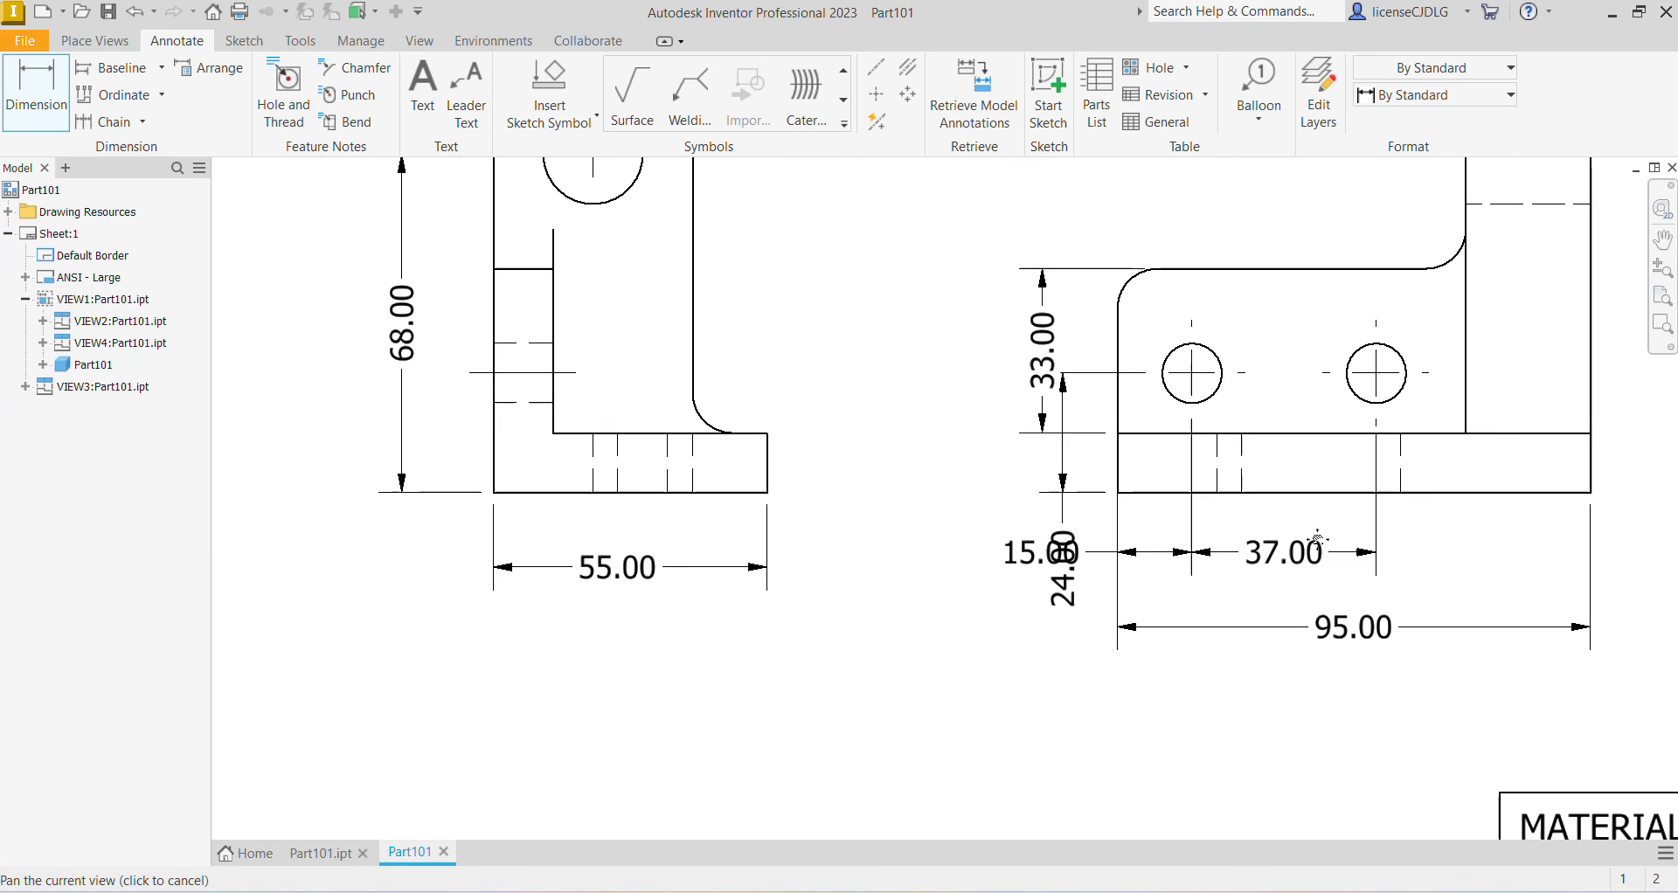
Move the flange height dimension measured from the base's top edge farther out, and delete it.
key(Escape)
drag(1041, 360, 995, 360)
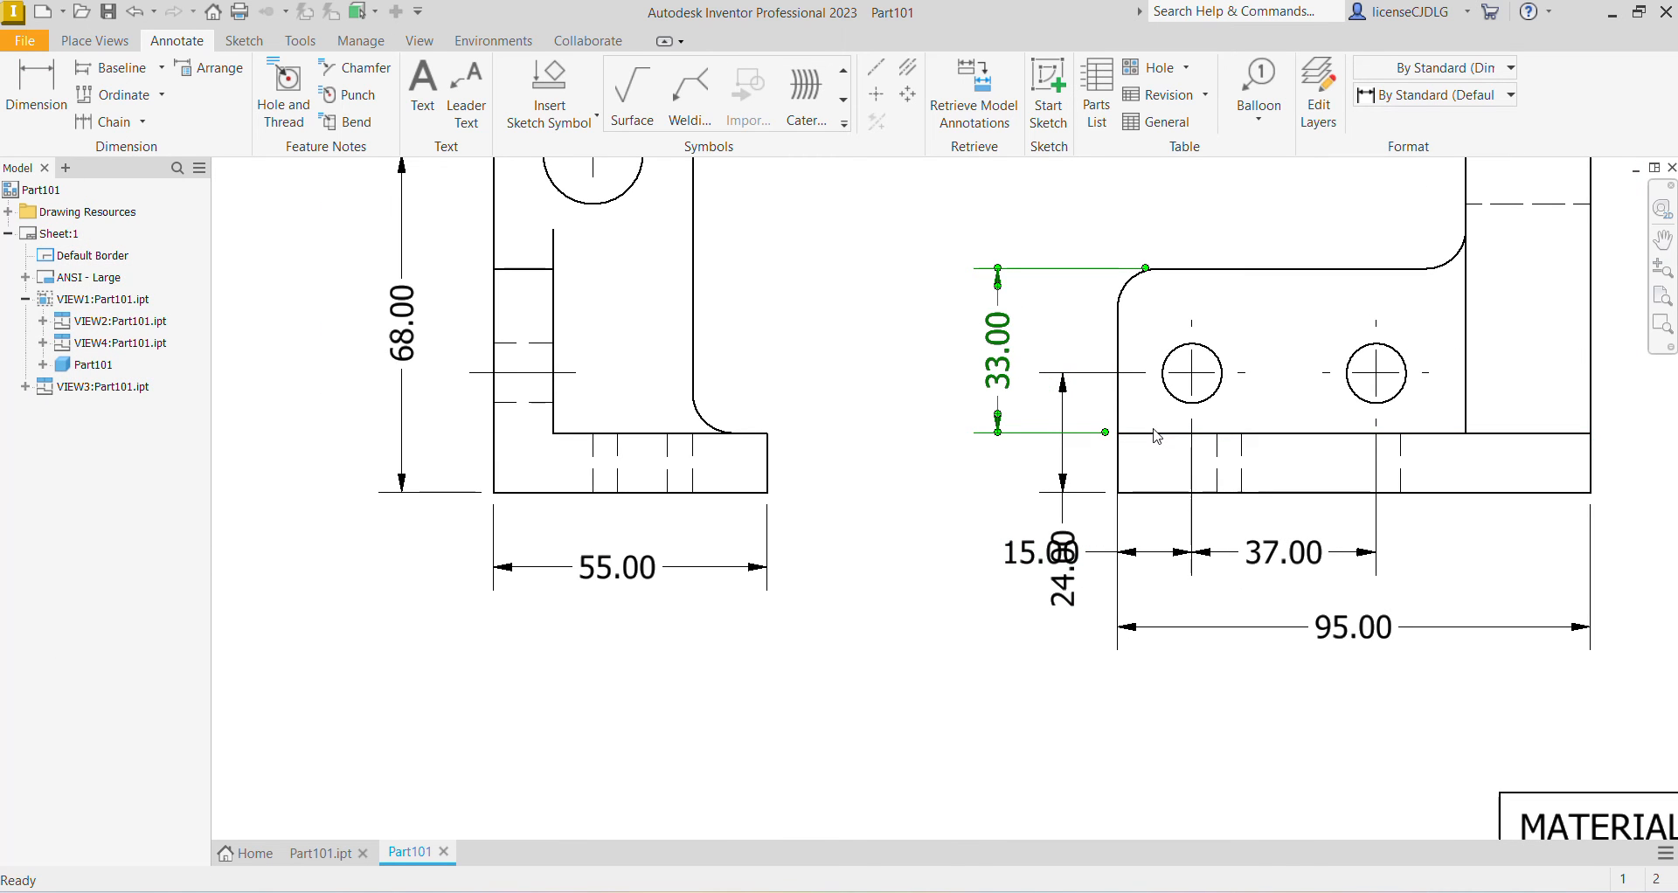
key(Delete)
Dimension the side view's flange height from the base's bottom edge to the flange's top edge, placed outside the hole height dimension.
key(d)
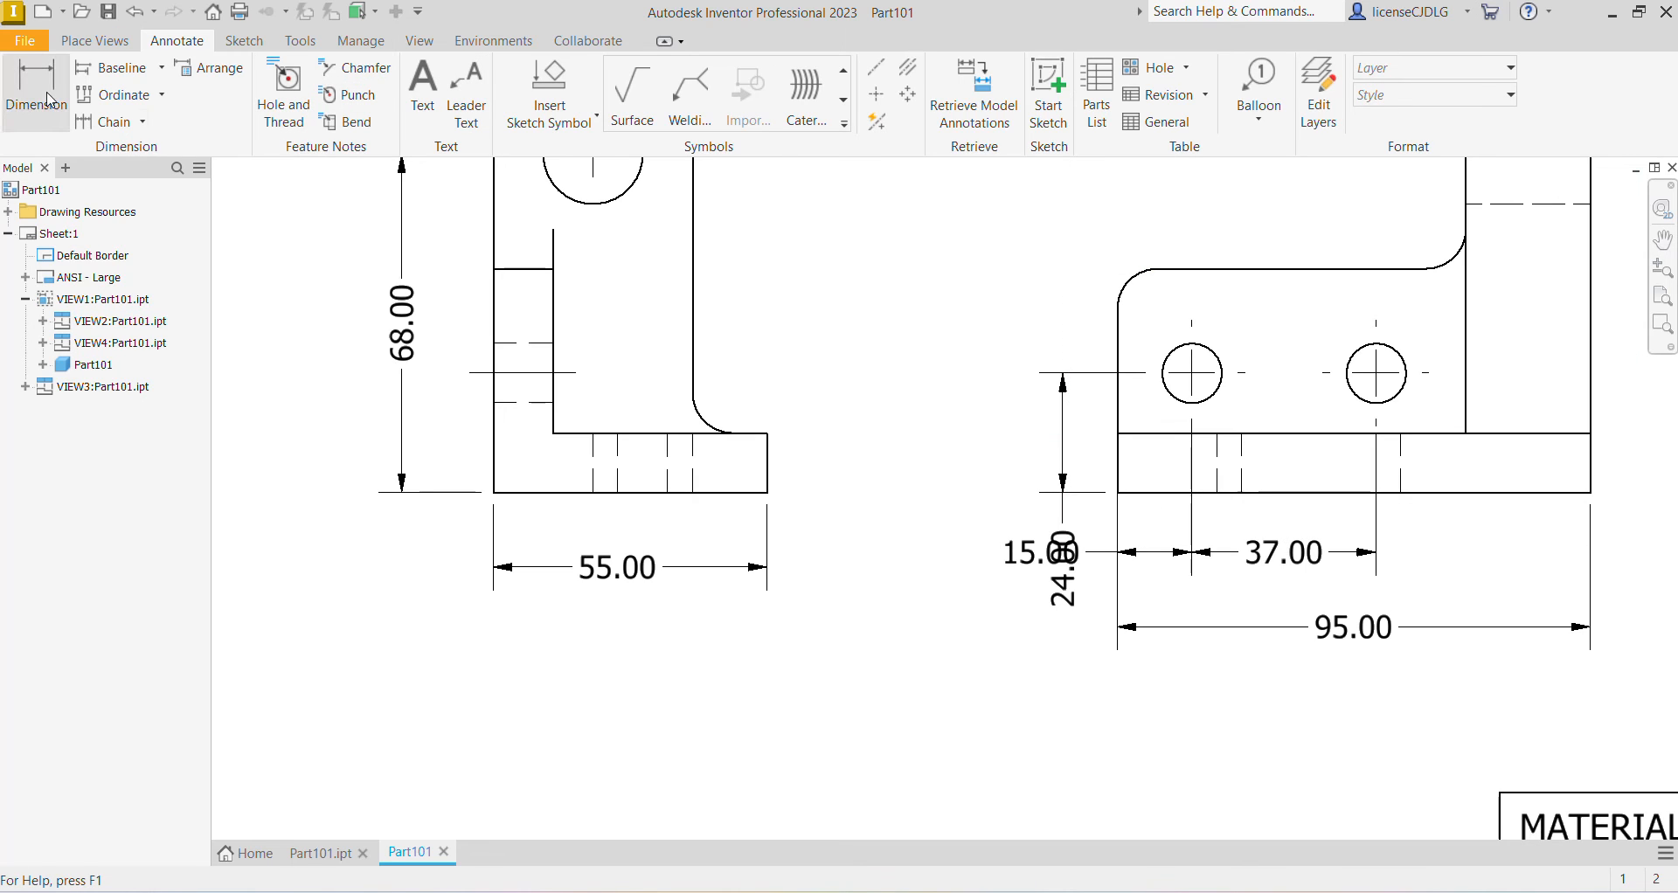
click(1181, 493)
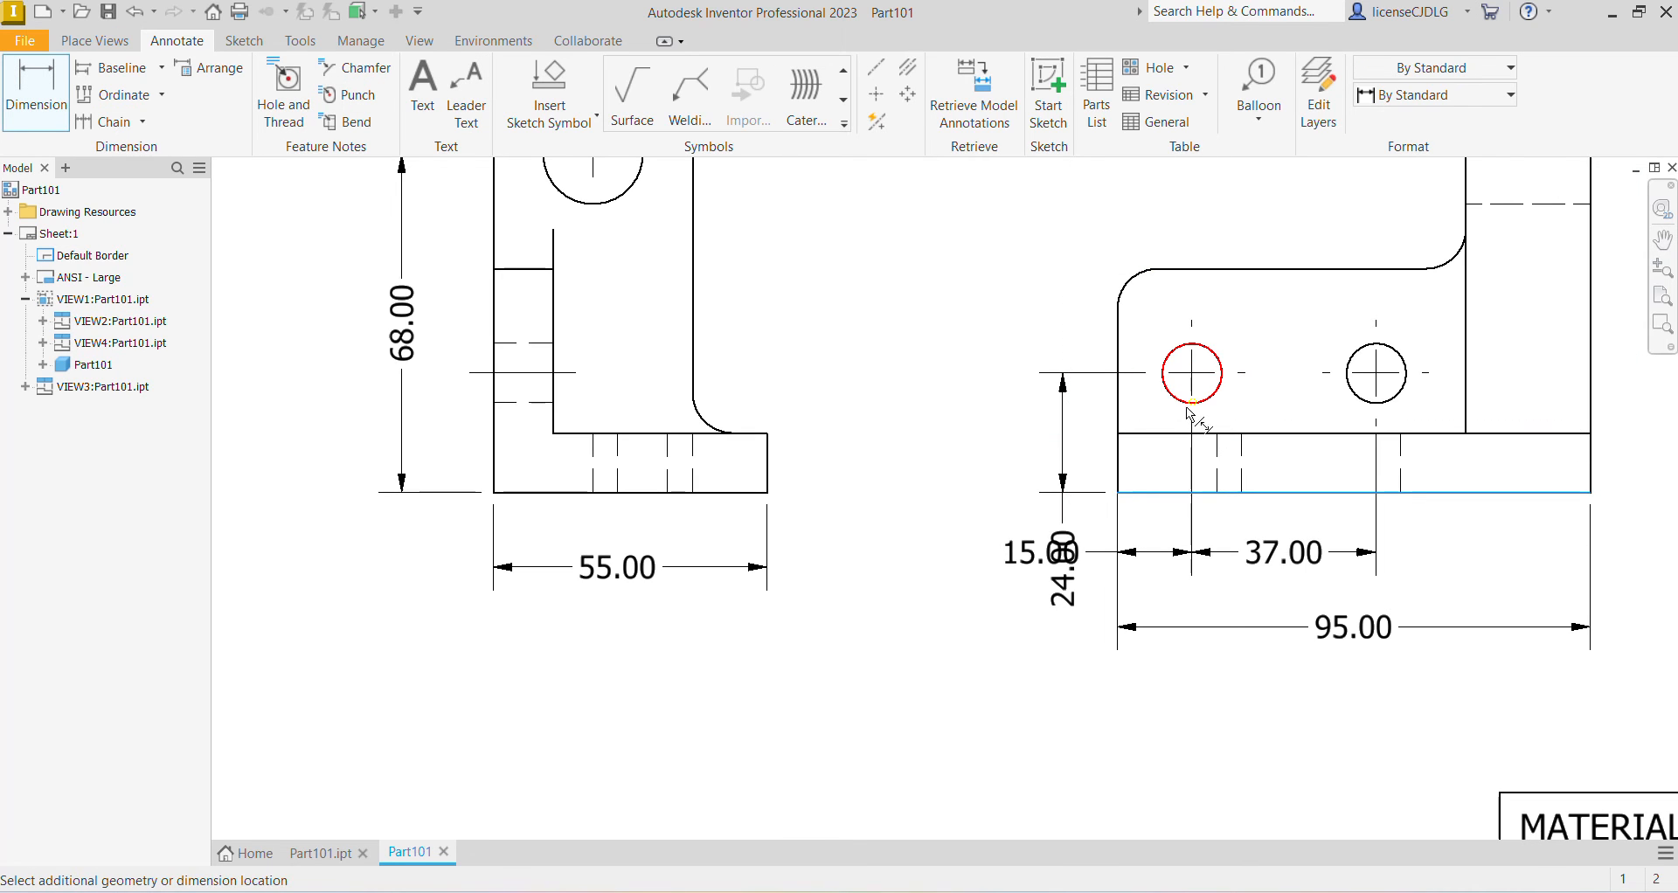
click(1198, 269)
click(994, 375)
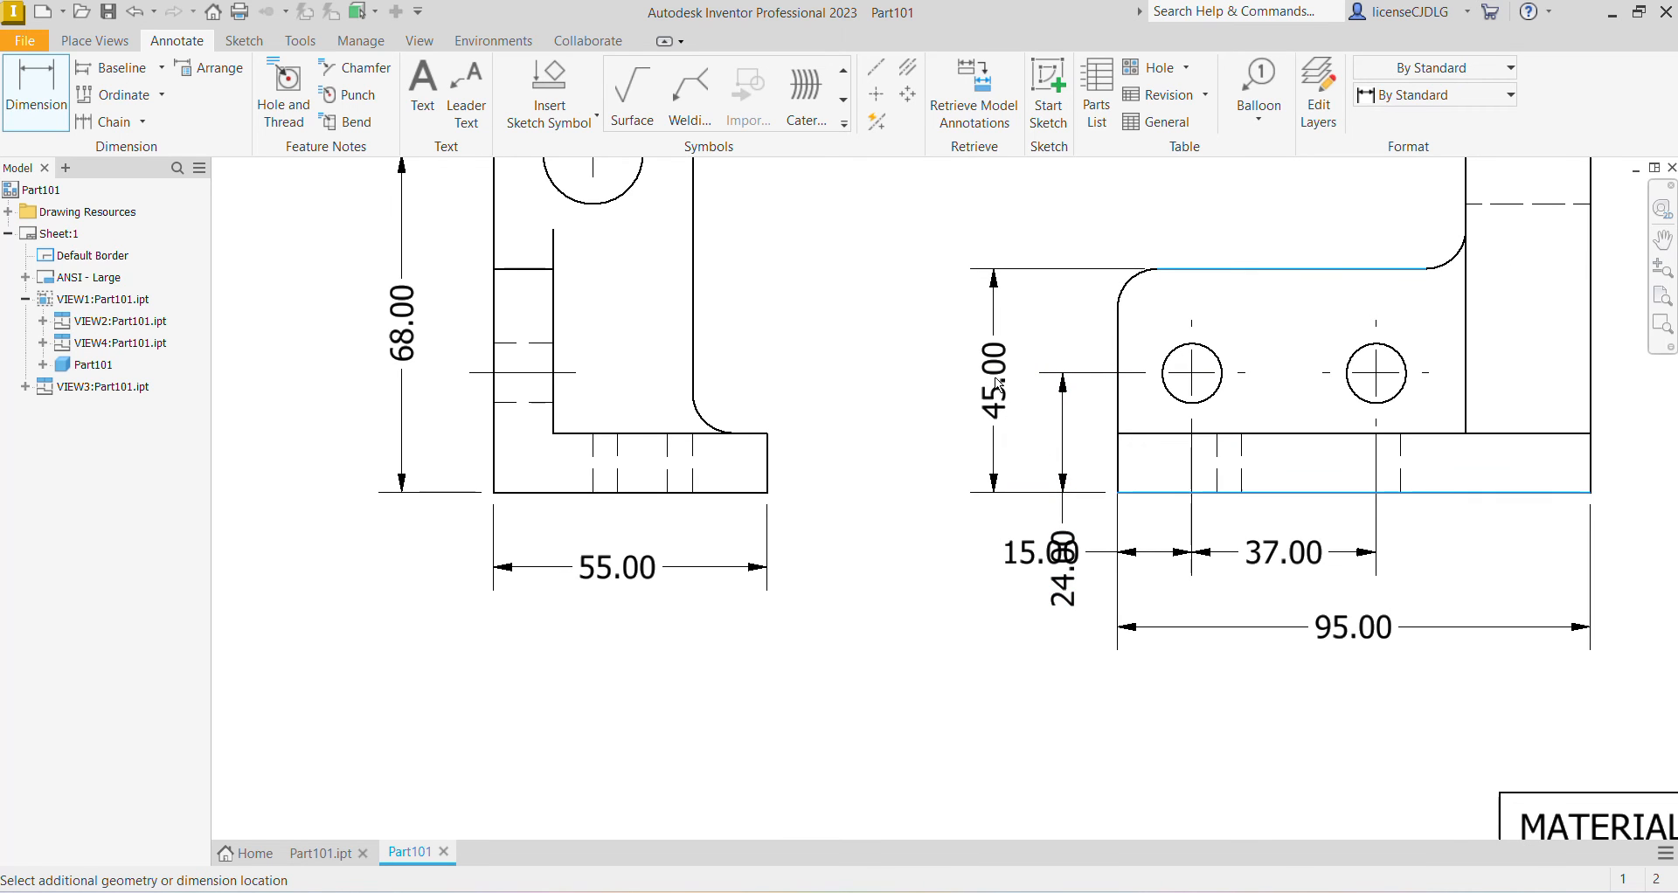
click(586, 581)
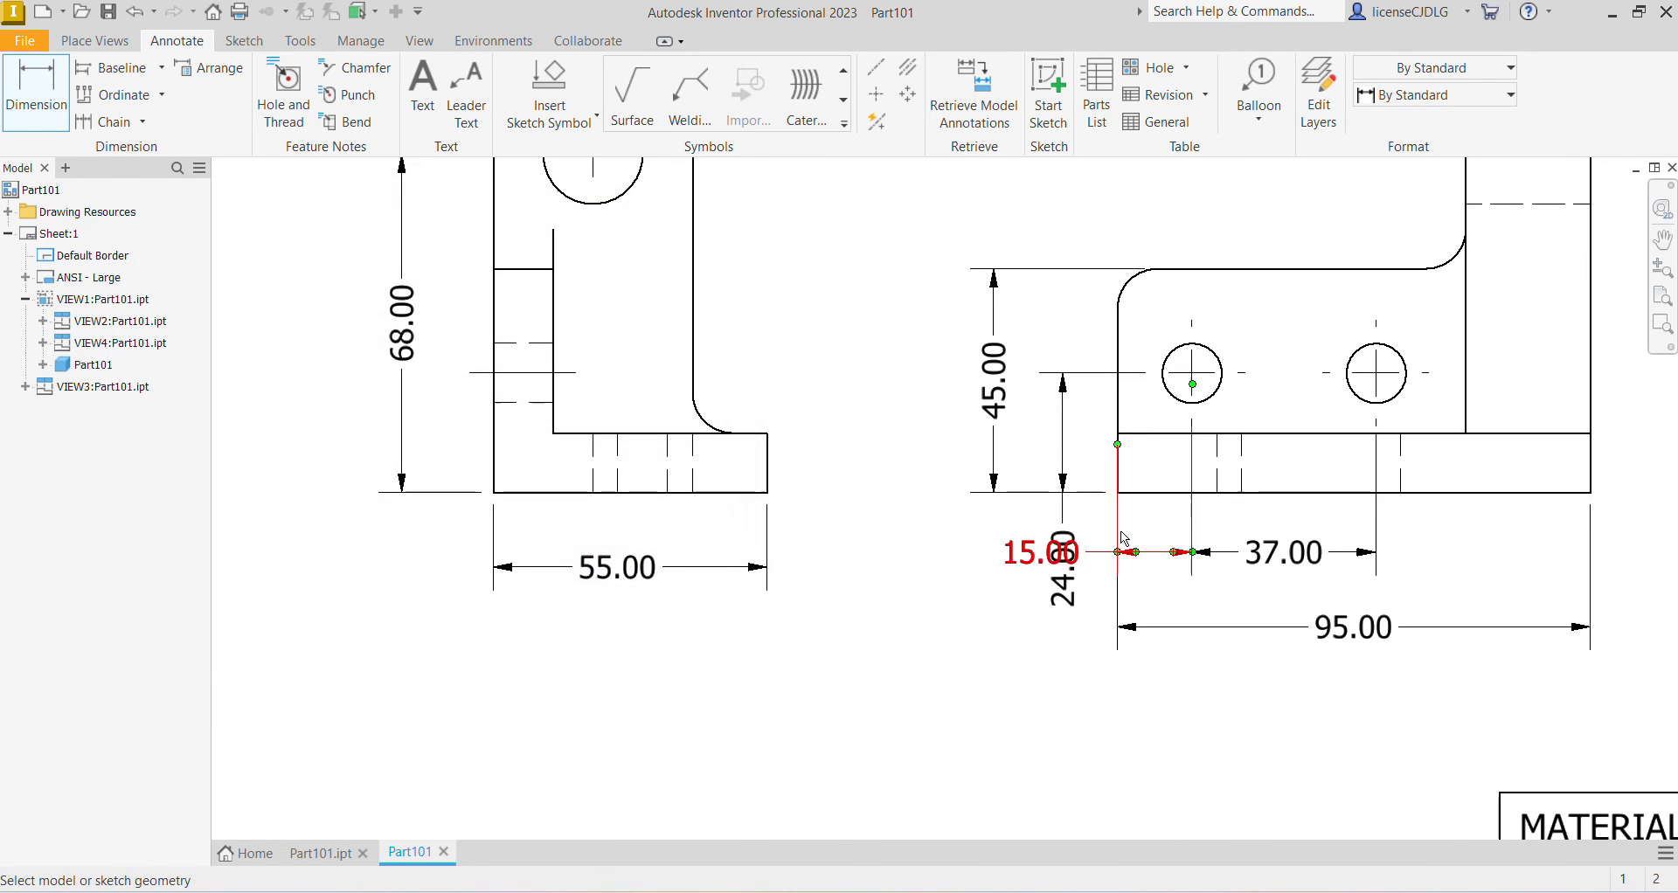
Review the hole height dimension's precision and tolerance settings and the drawing's document settings without changing them.
click(1067, 564)
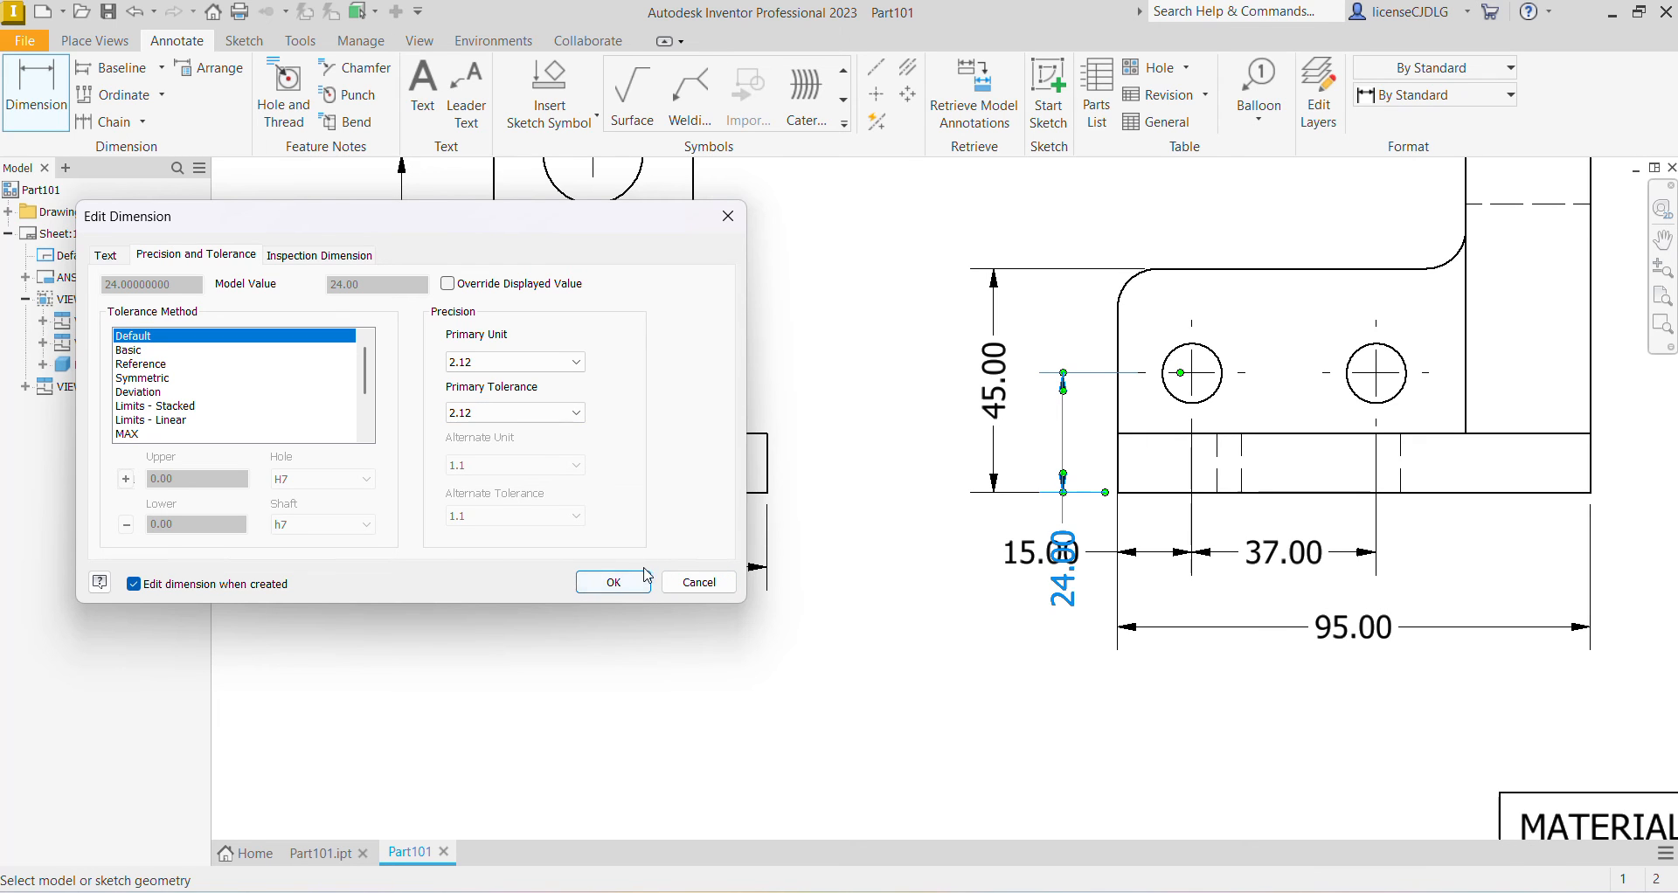
click(613, 582)
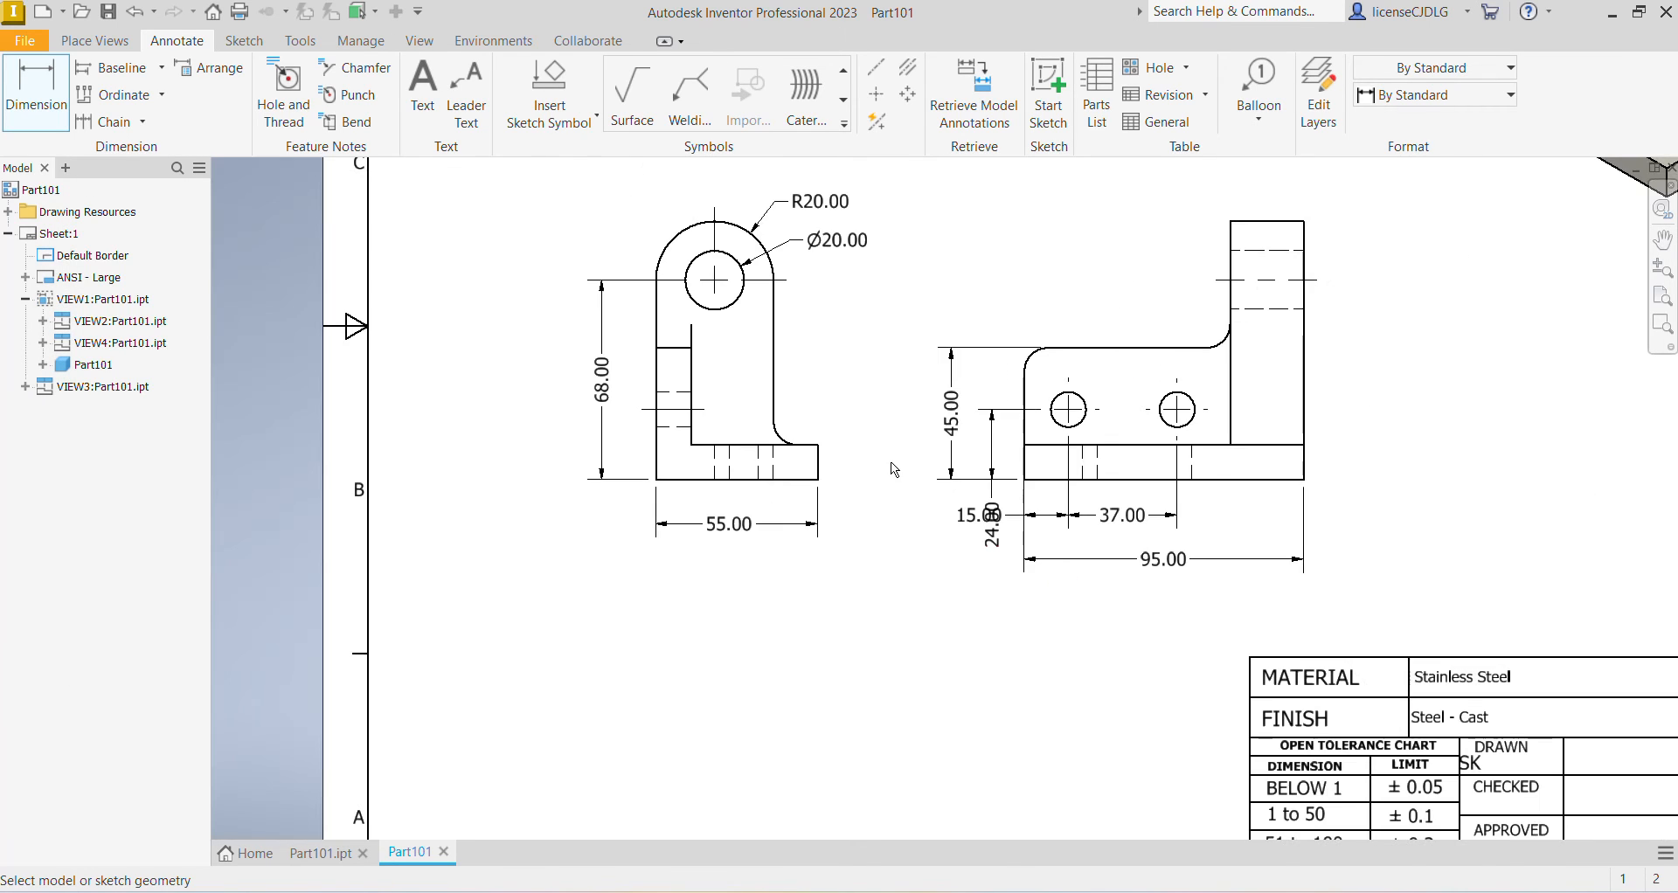
click(303, 42)
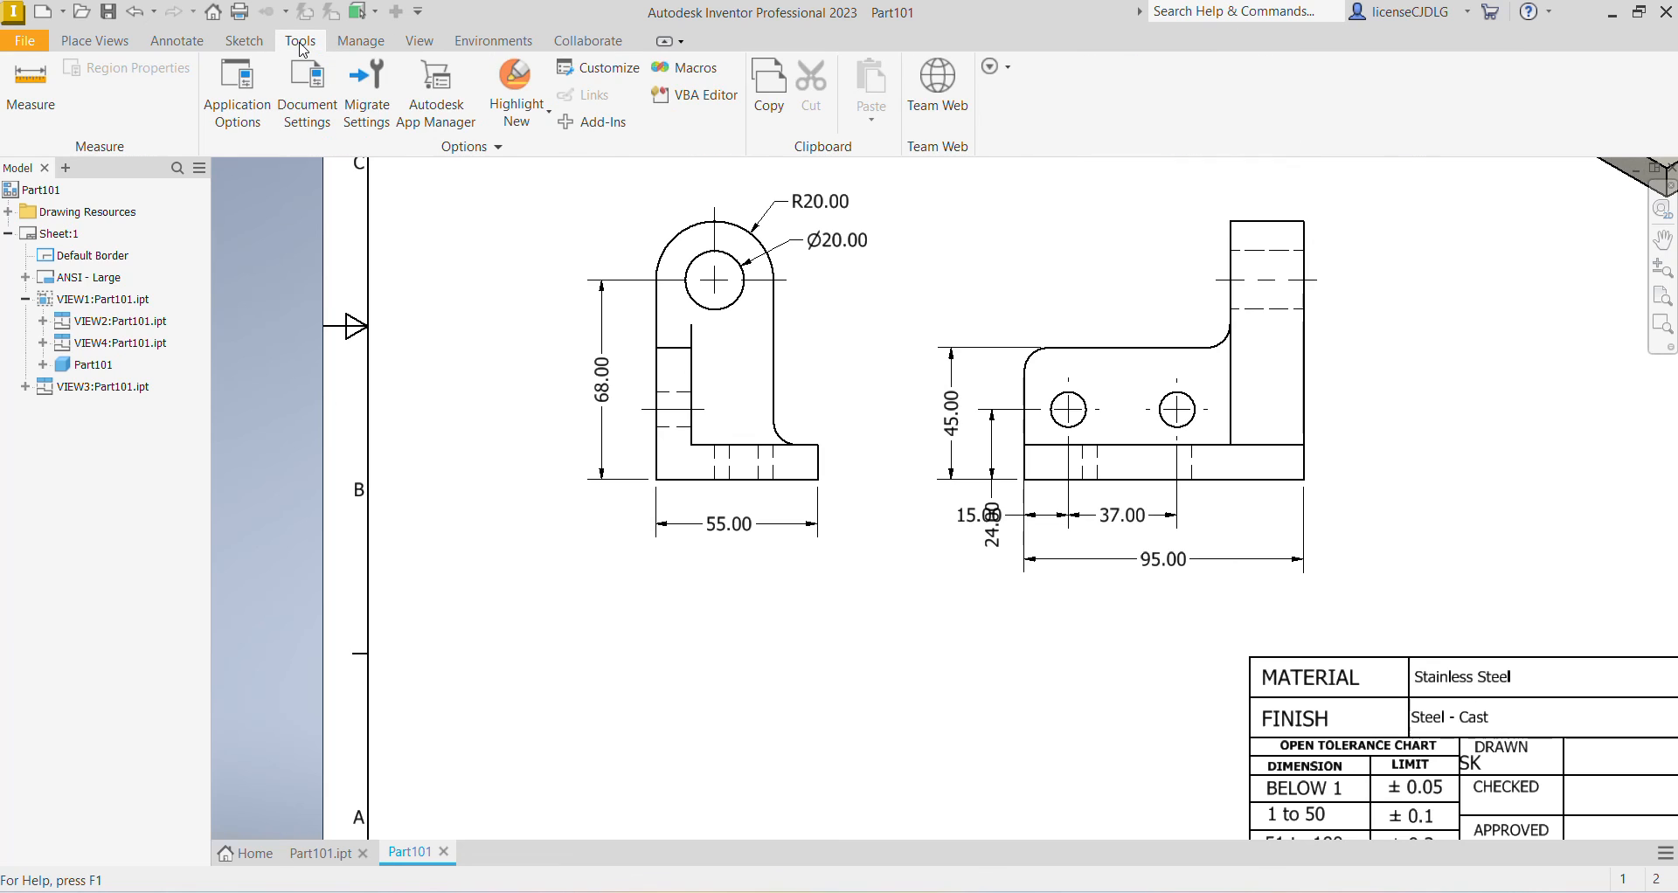
click(308, 97)
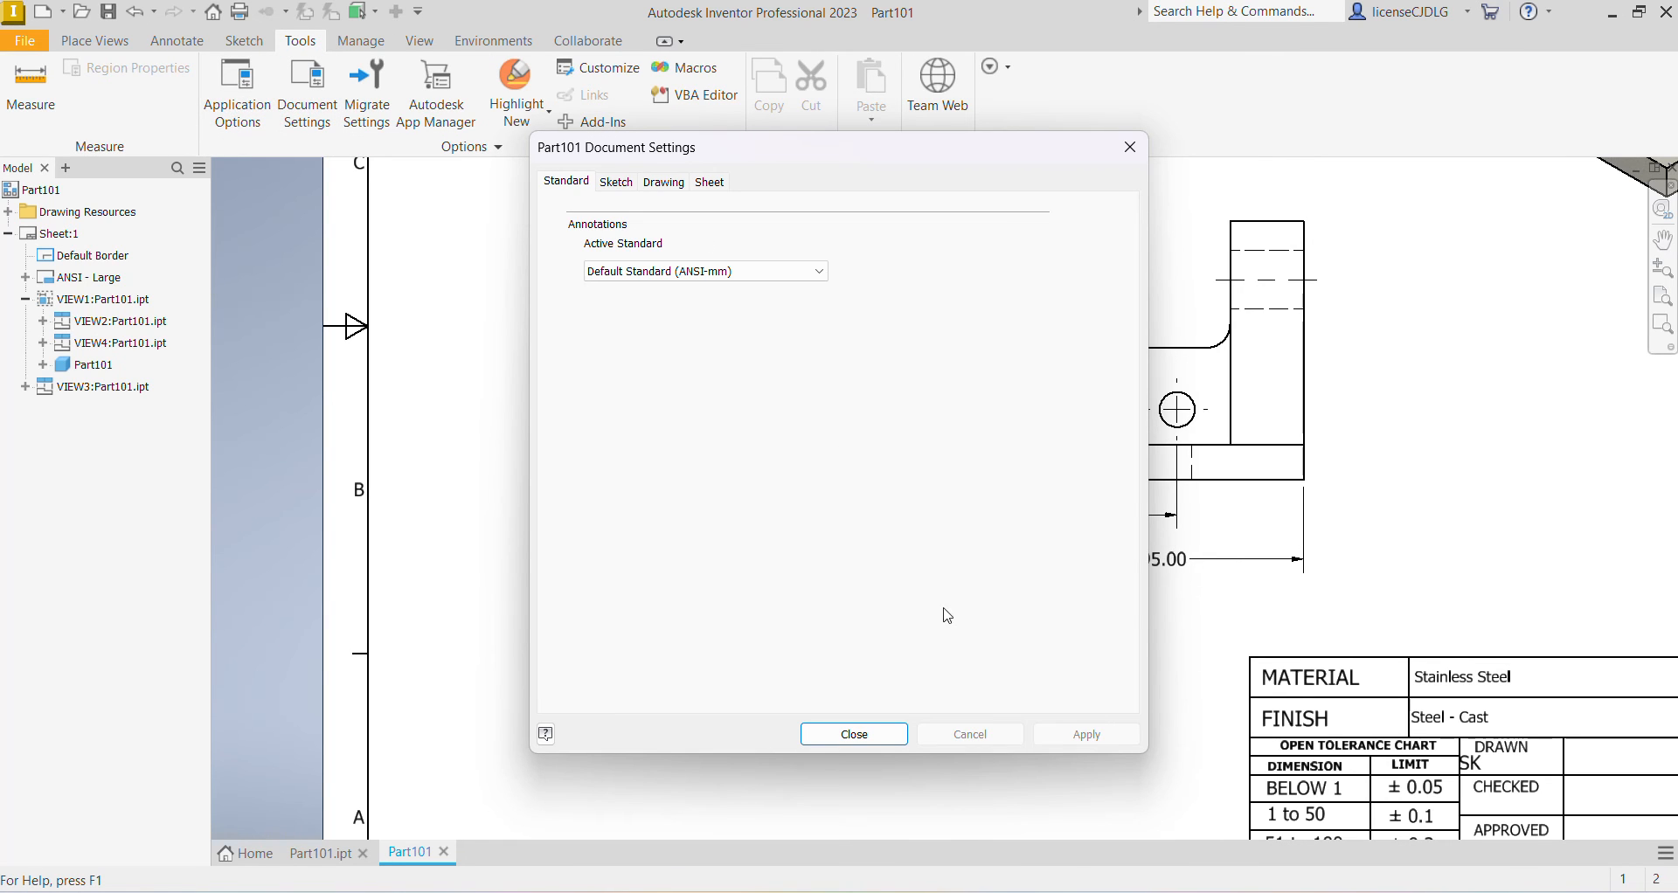
click(854, 735)
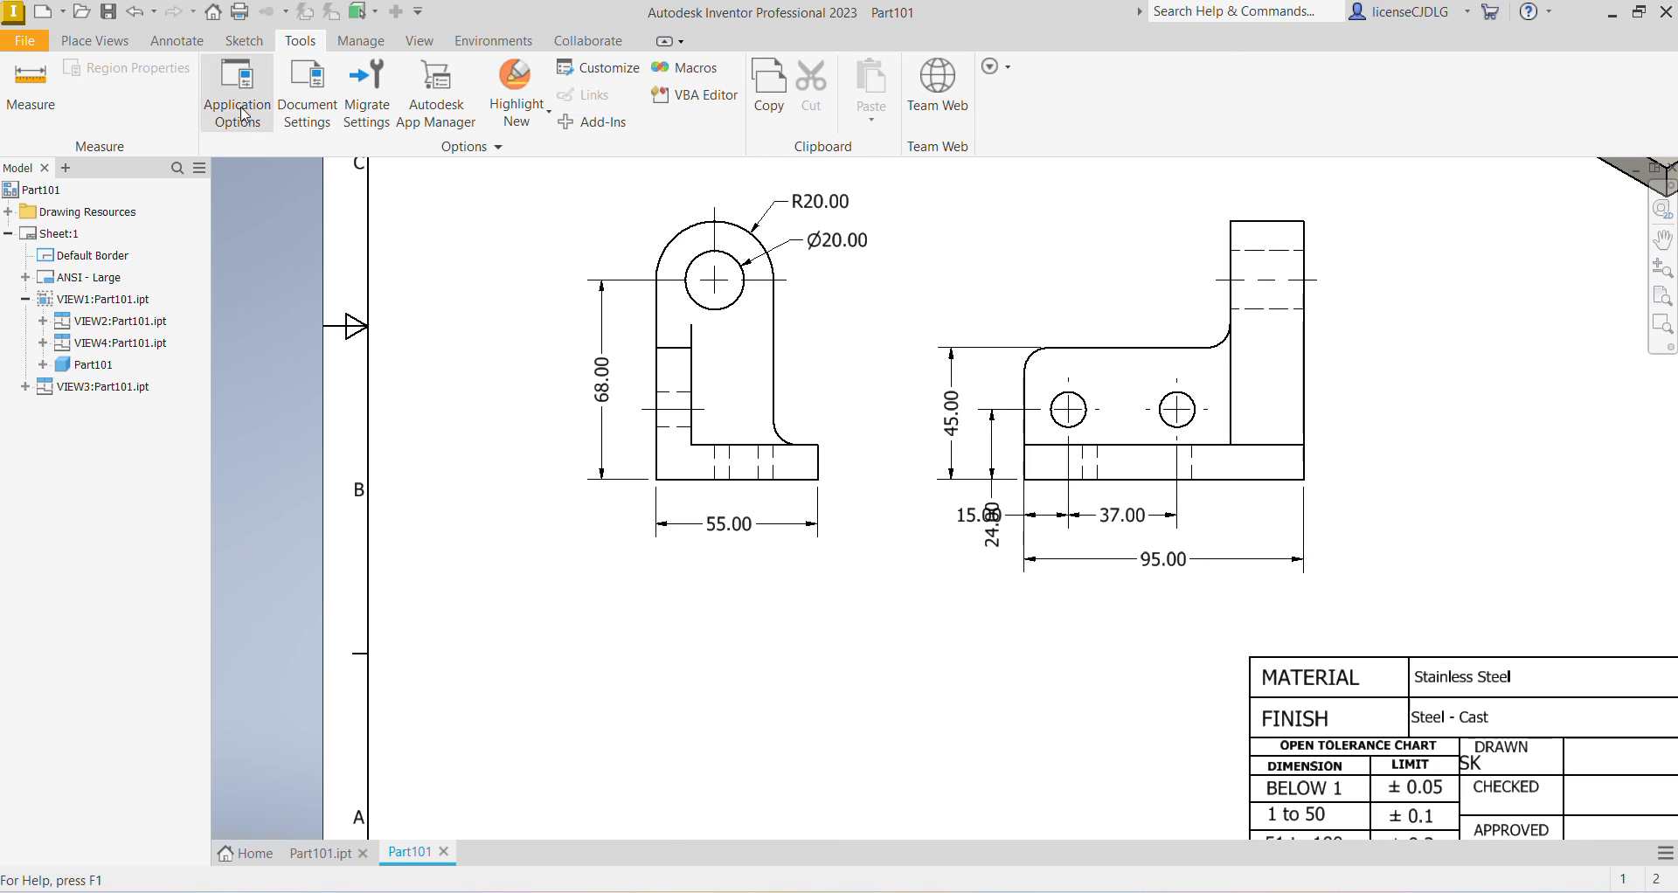
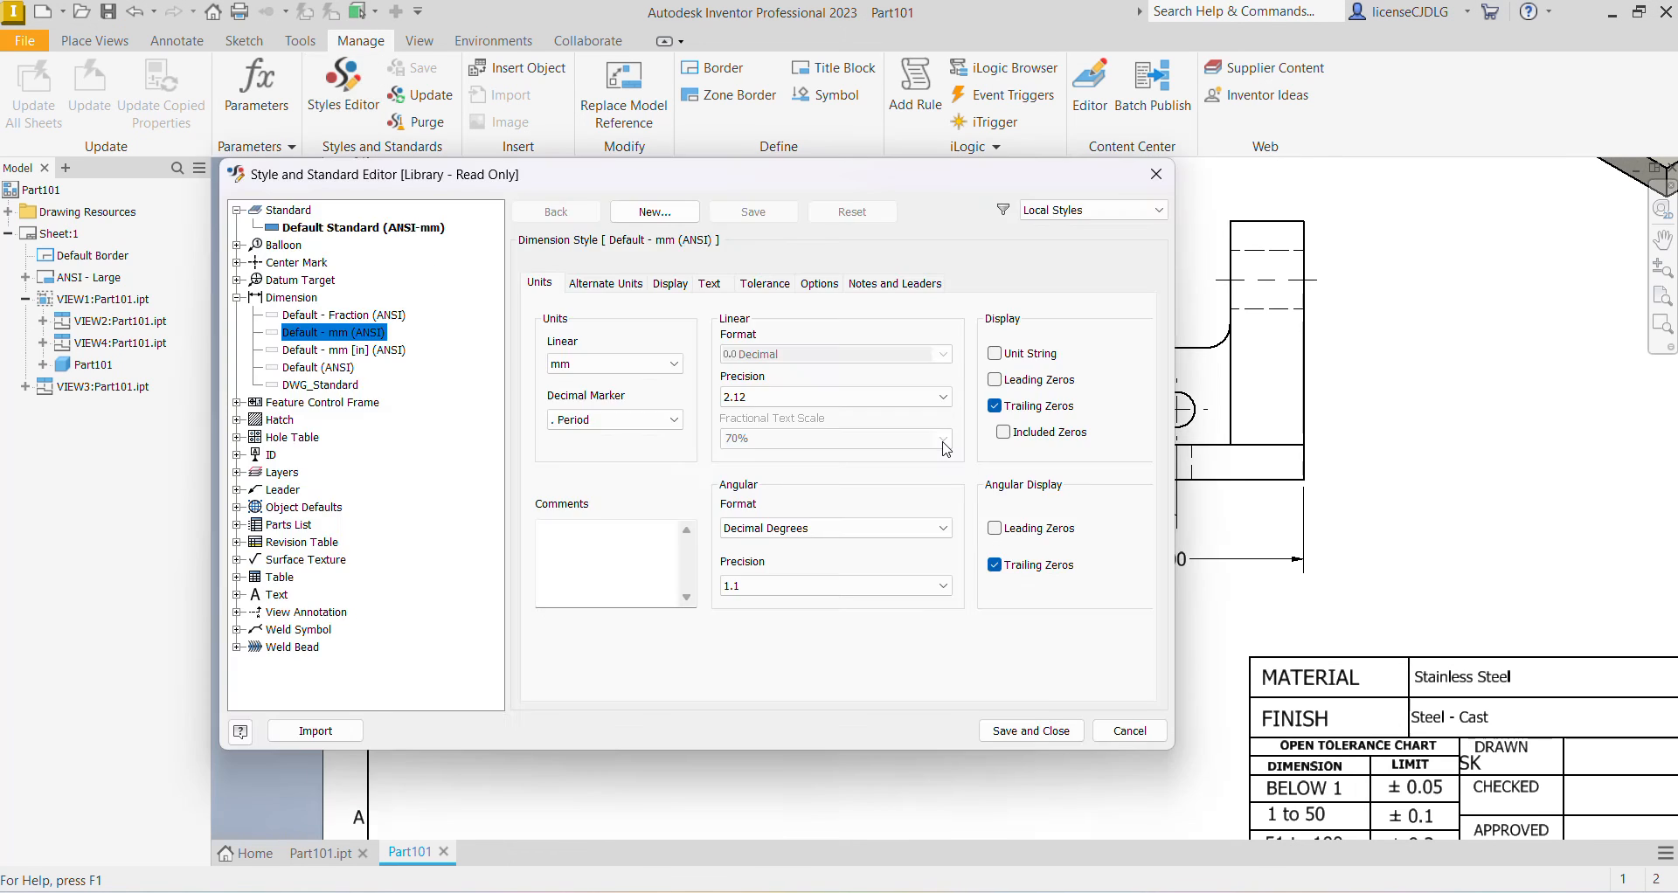
Turn off trailing zeros in the Default - mm (ANSI) dimension style and save the style change.
click(994, 407)
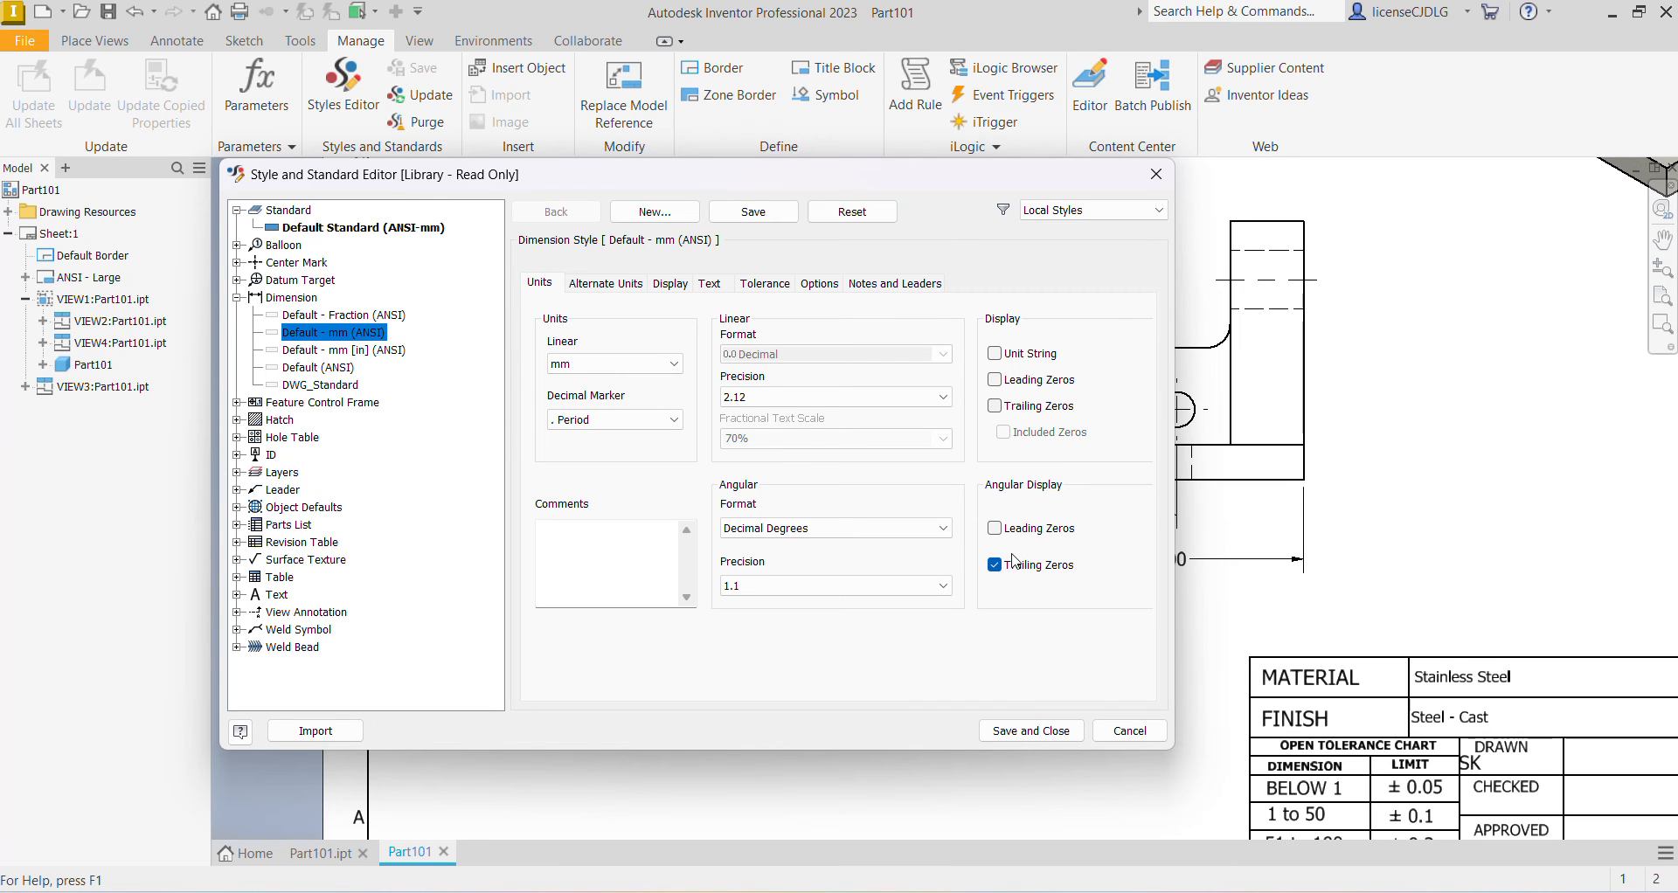
click(1031, 730)
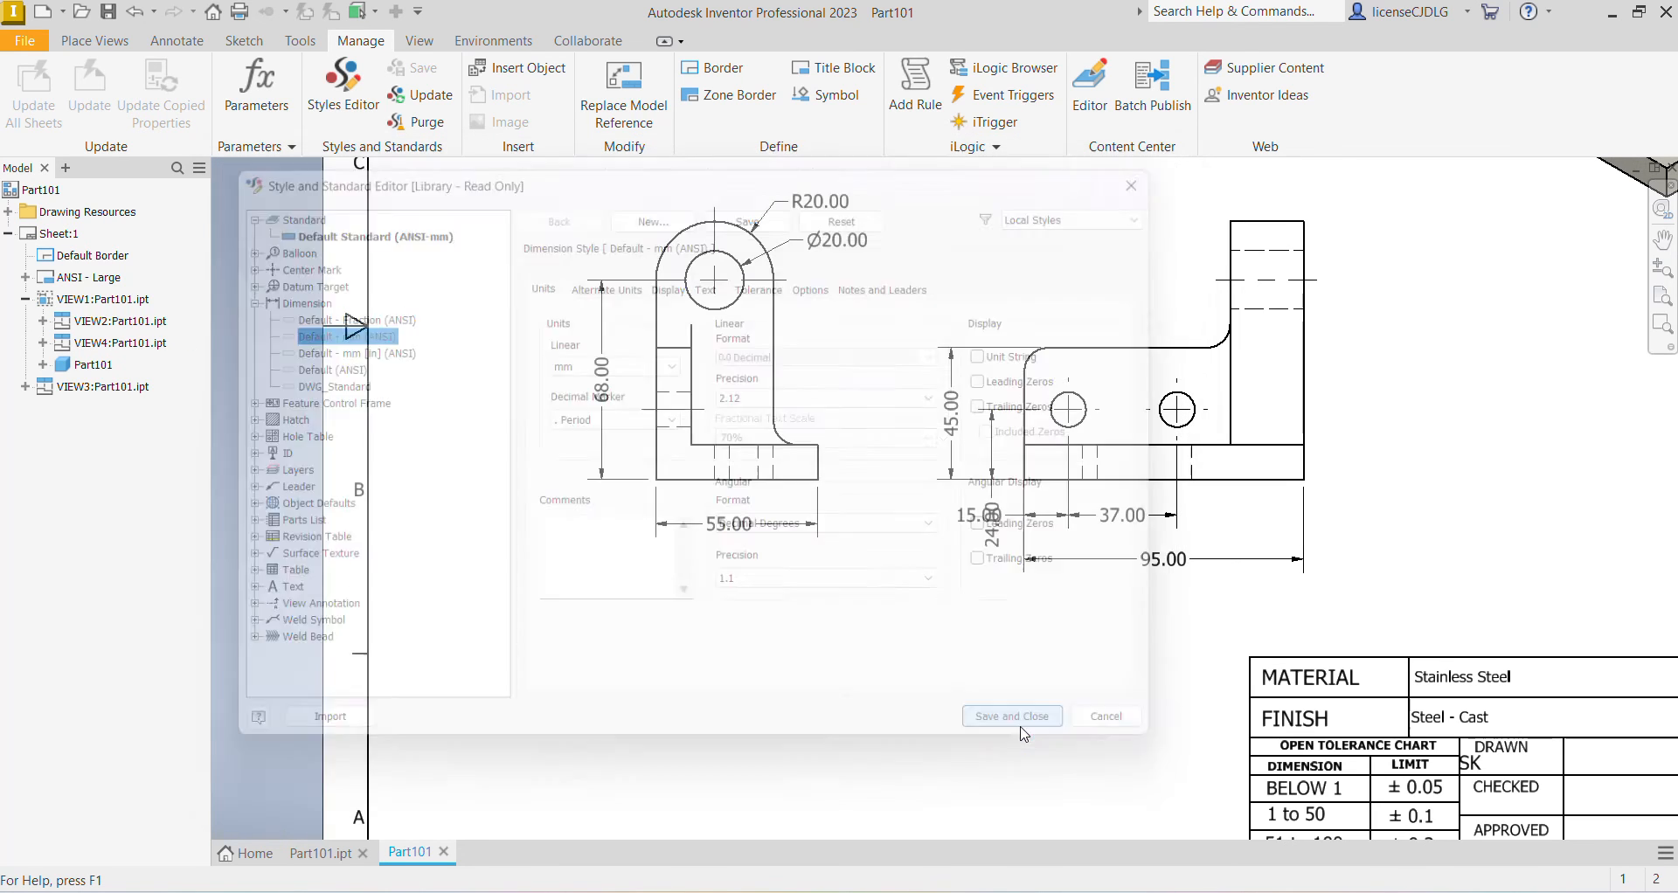
scroll(1108, 495, up, 3)
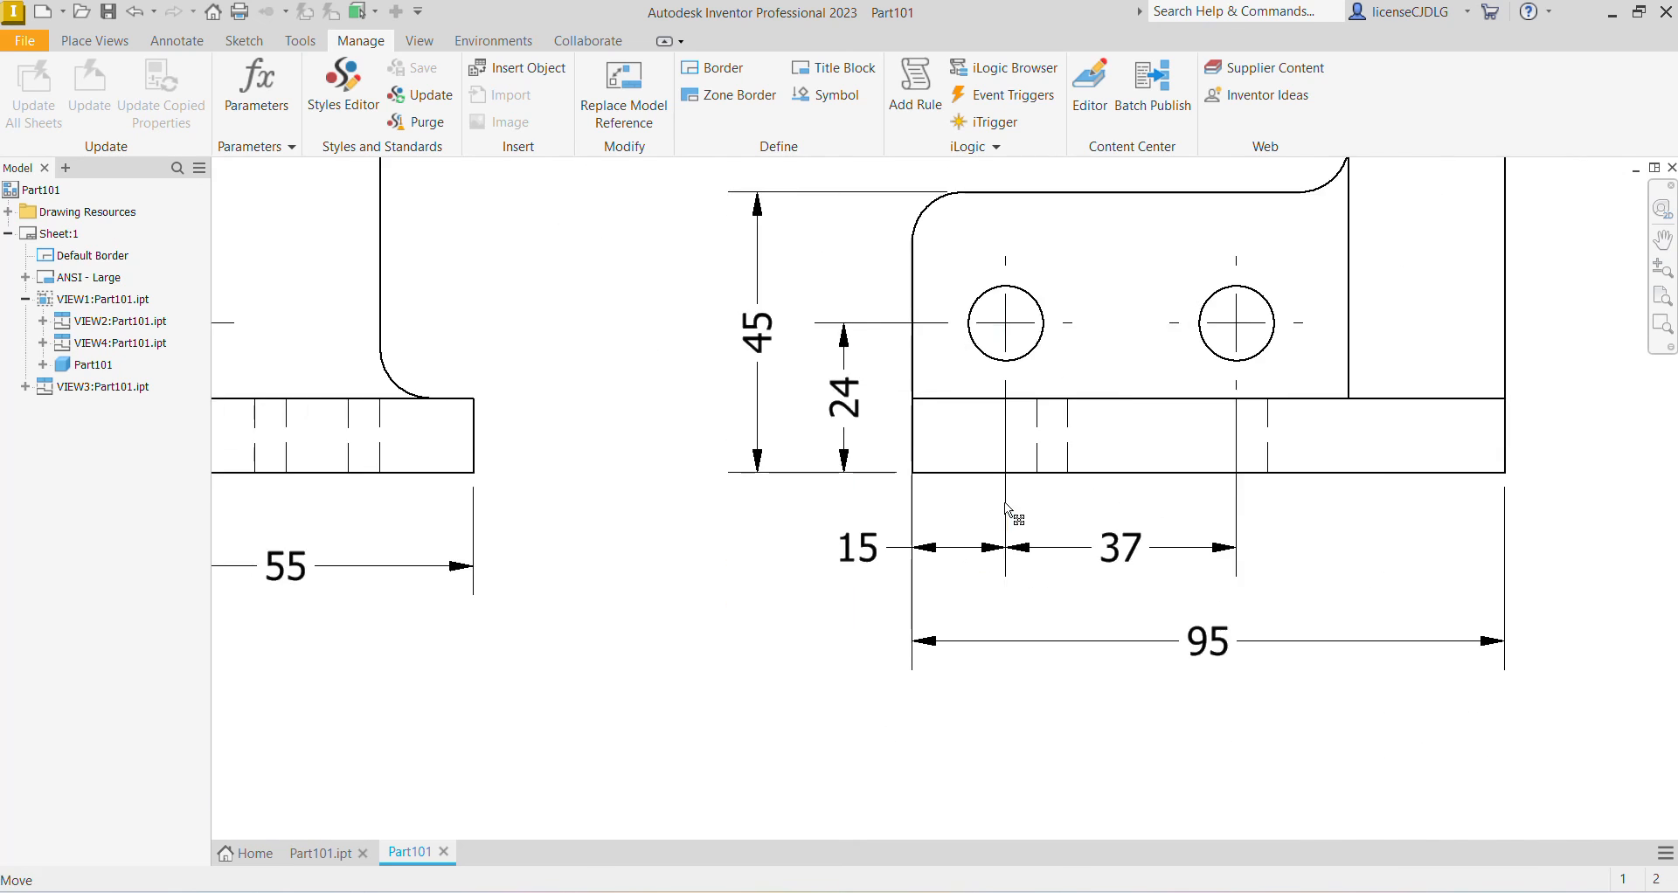
Examine how the dimension texts in the front and side views look on the sheet.
scroll(1009, 510, down, 2)
middle_drag(1125, 521, 1129, 554)
scroll(1129, 553, down, 3)
mouse_move(1357, 616)
middle_down()
mouse_move(1362, 578)
mouse_move(1315, 507)
mouse_move(1306, 535)
middle_up()
scroll(1096, 516, up, 3)
scroll(1099, 522, up, 2)
scroll(1240, 543, down, 5)
scroll(1193, 515, up, 4)
scroll(1184, 587, down, 5)
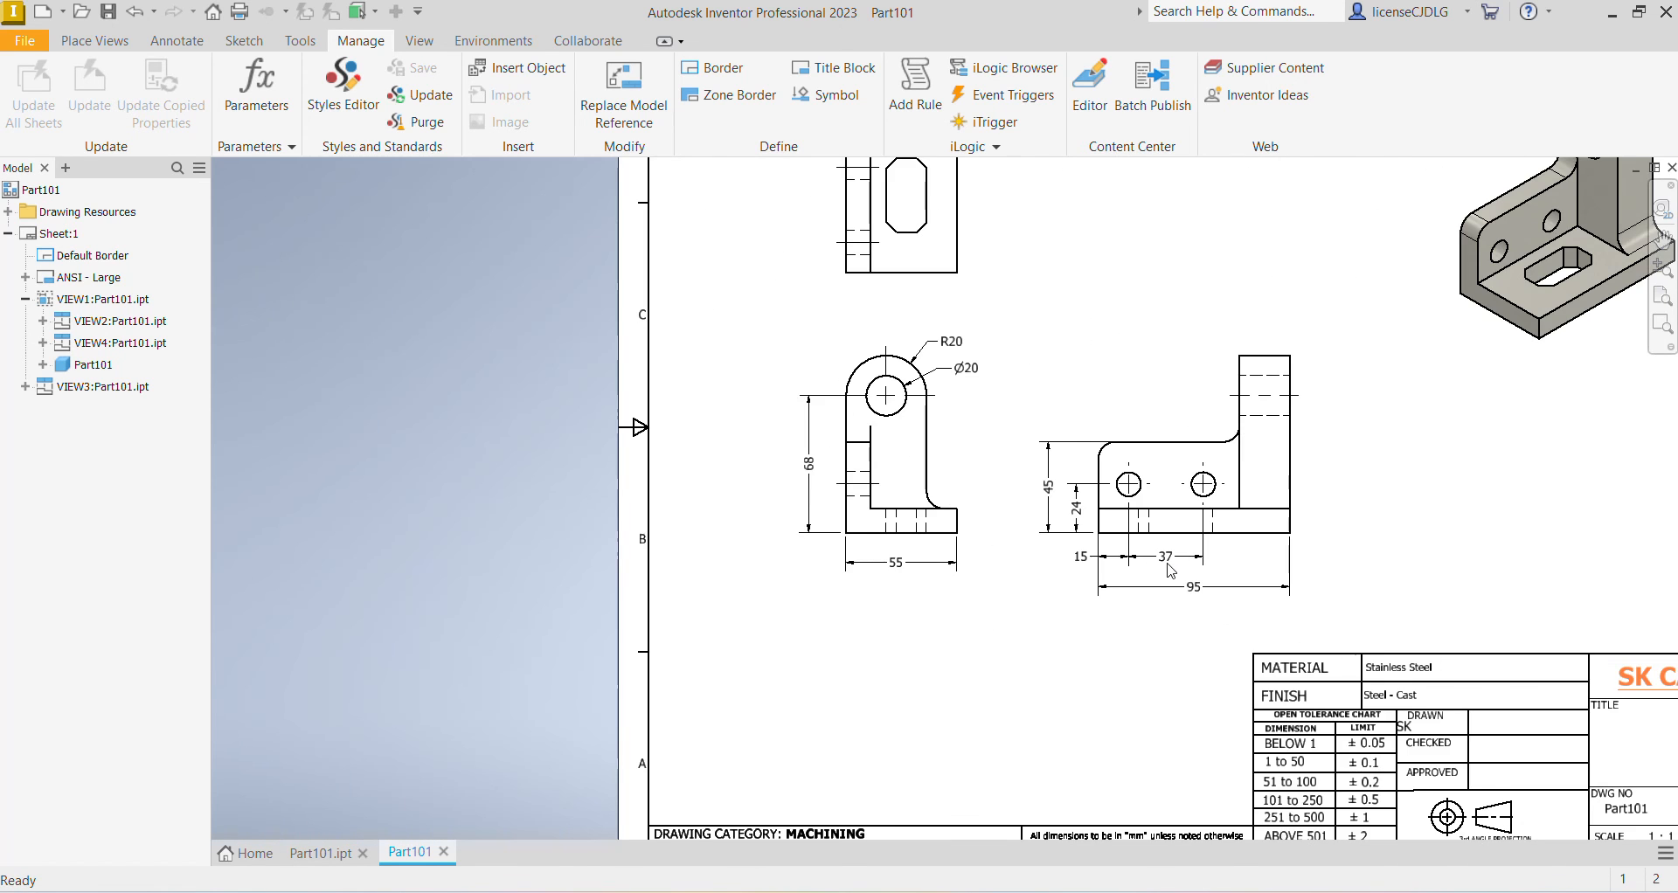
mouse_move(1145, 533)
middle_down()
mouse_move(1163, 517)
mouse_move(1097, 529)
middle_up()
Add a hole note to the first small hole in the side view, placing its text above the flange's top edge.
scroll(1160, 515, up, 5)
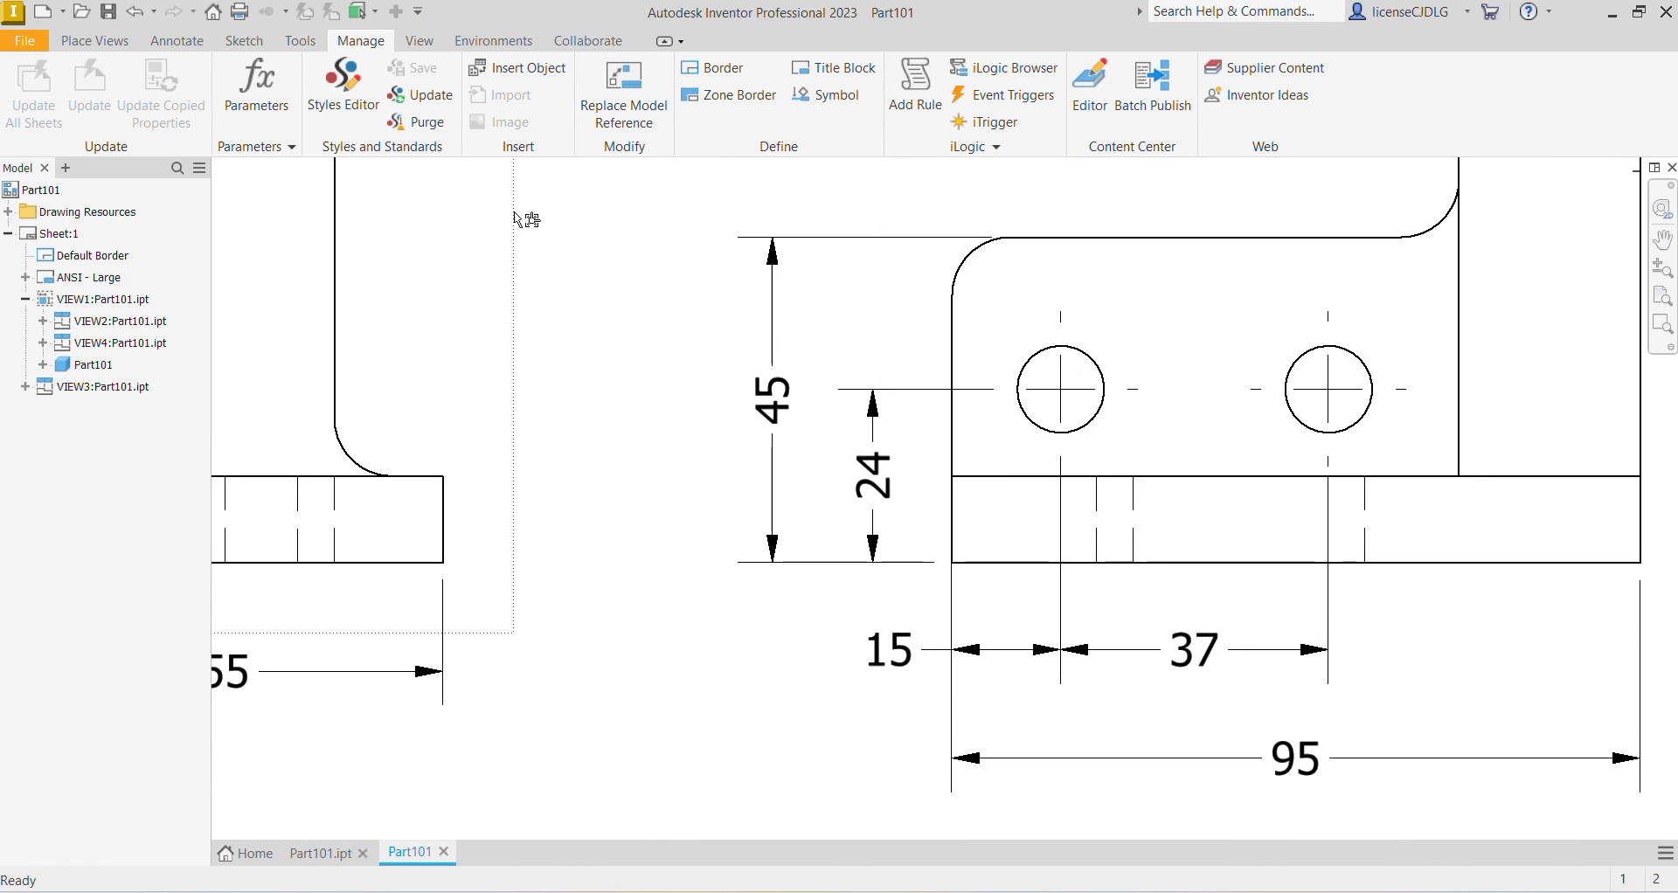
click(176, 40)
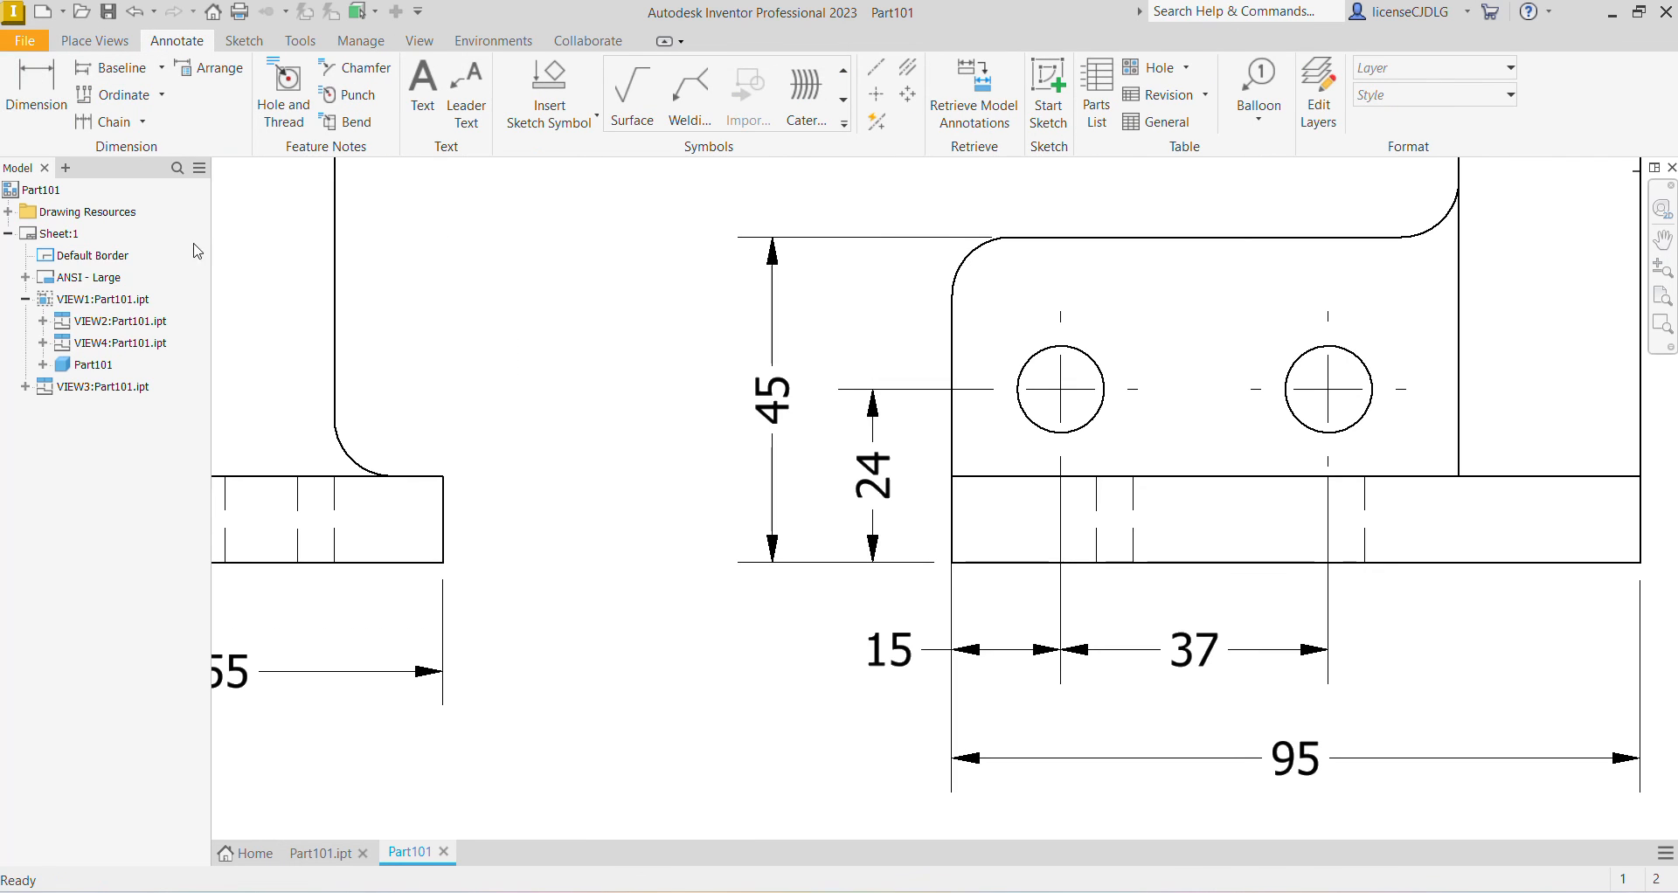
click(37, 80)
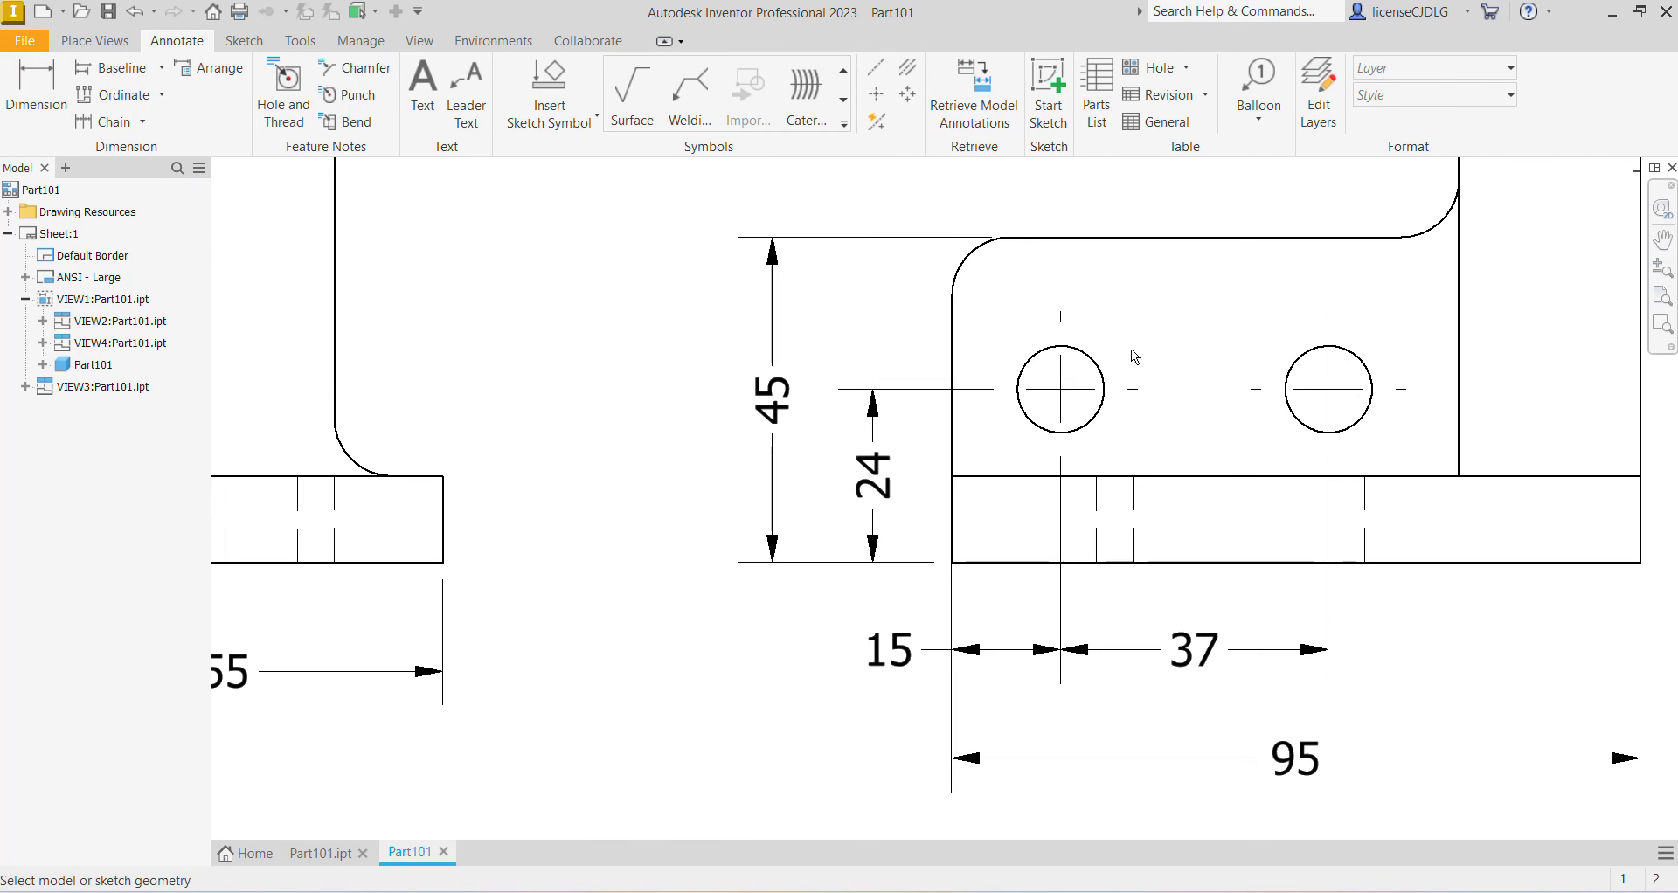
click(289, 92)
click(1074, 356)
scroll(1123, 240, up, 3)
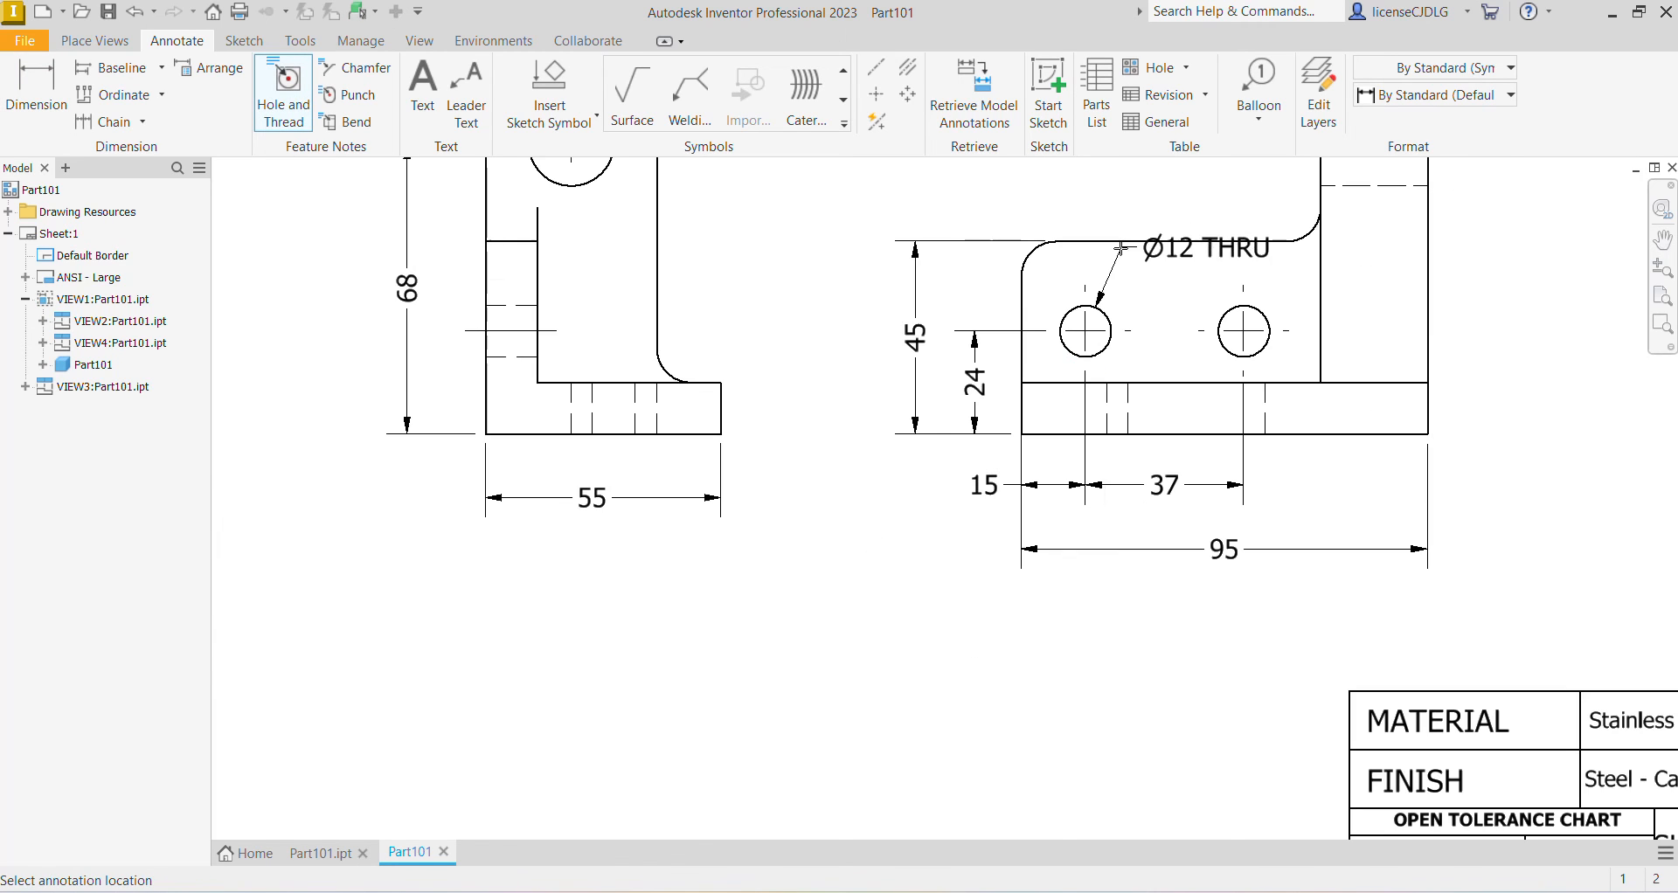
click(1133, 205)
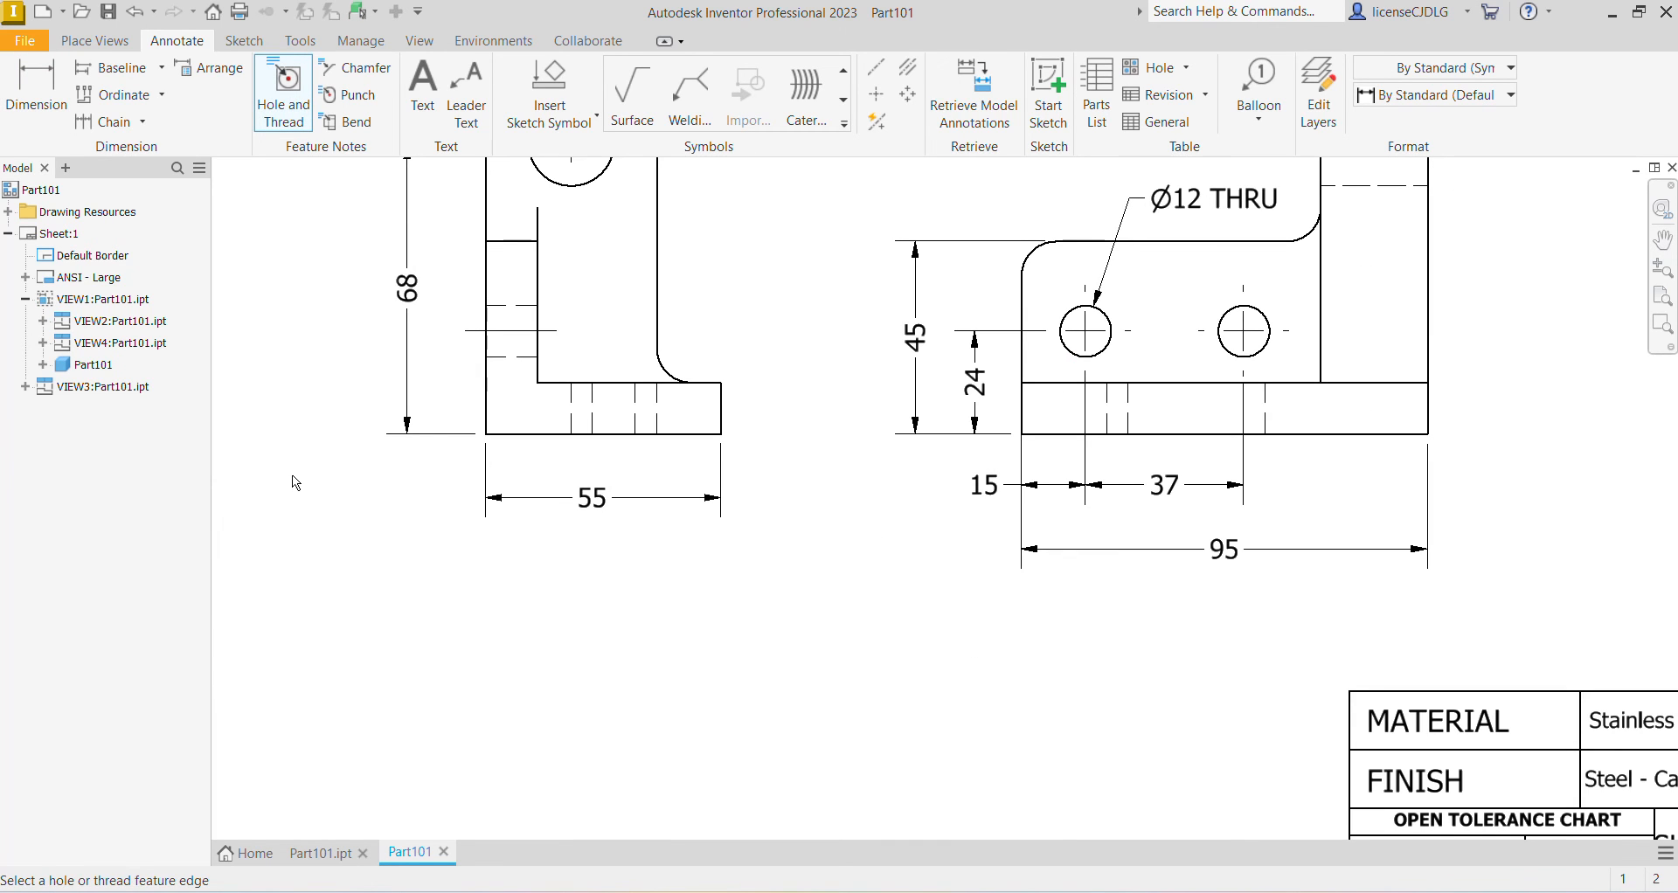
scroll(951, 496, up, 4)
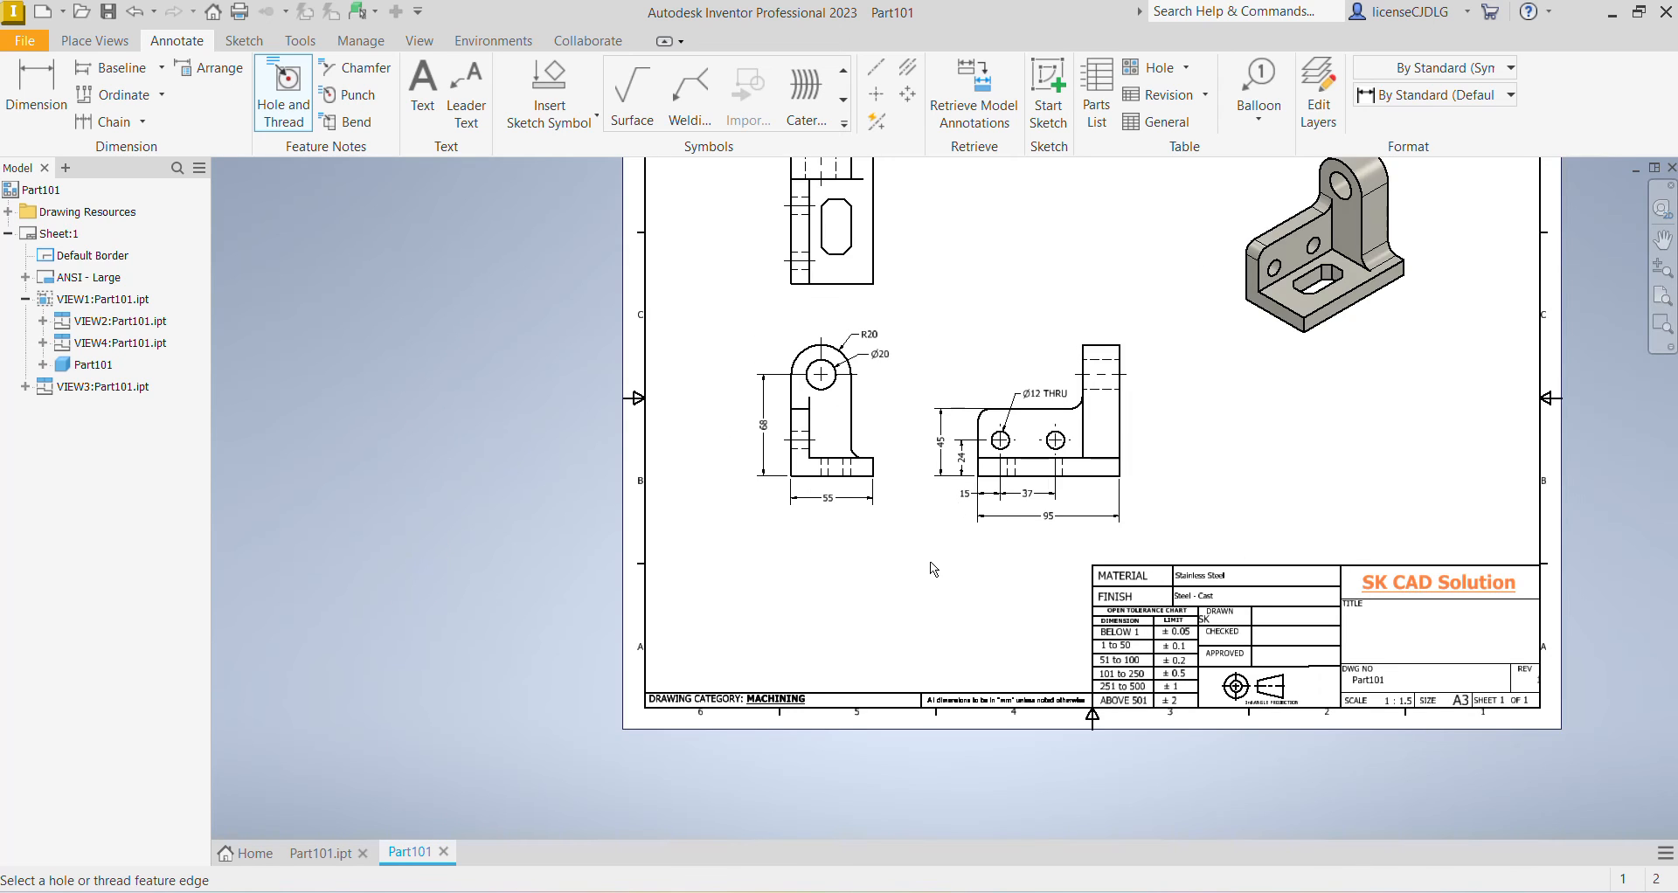
middle_drag(930, 564, 865, 548)
scroll(920, 463, down, 7)
middle_drag(979, 486, 798, 554)
scroll(917, 496, up, 7)
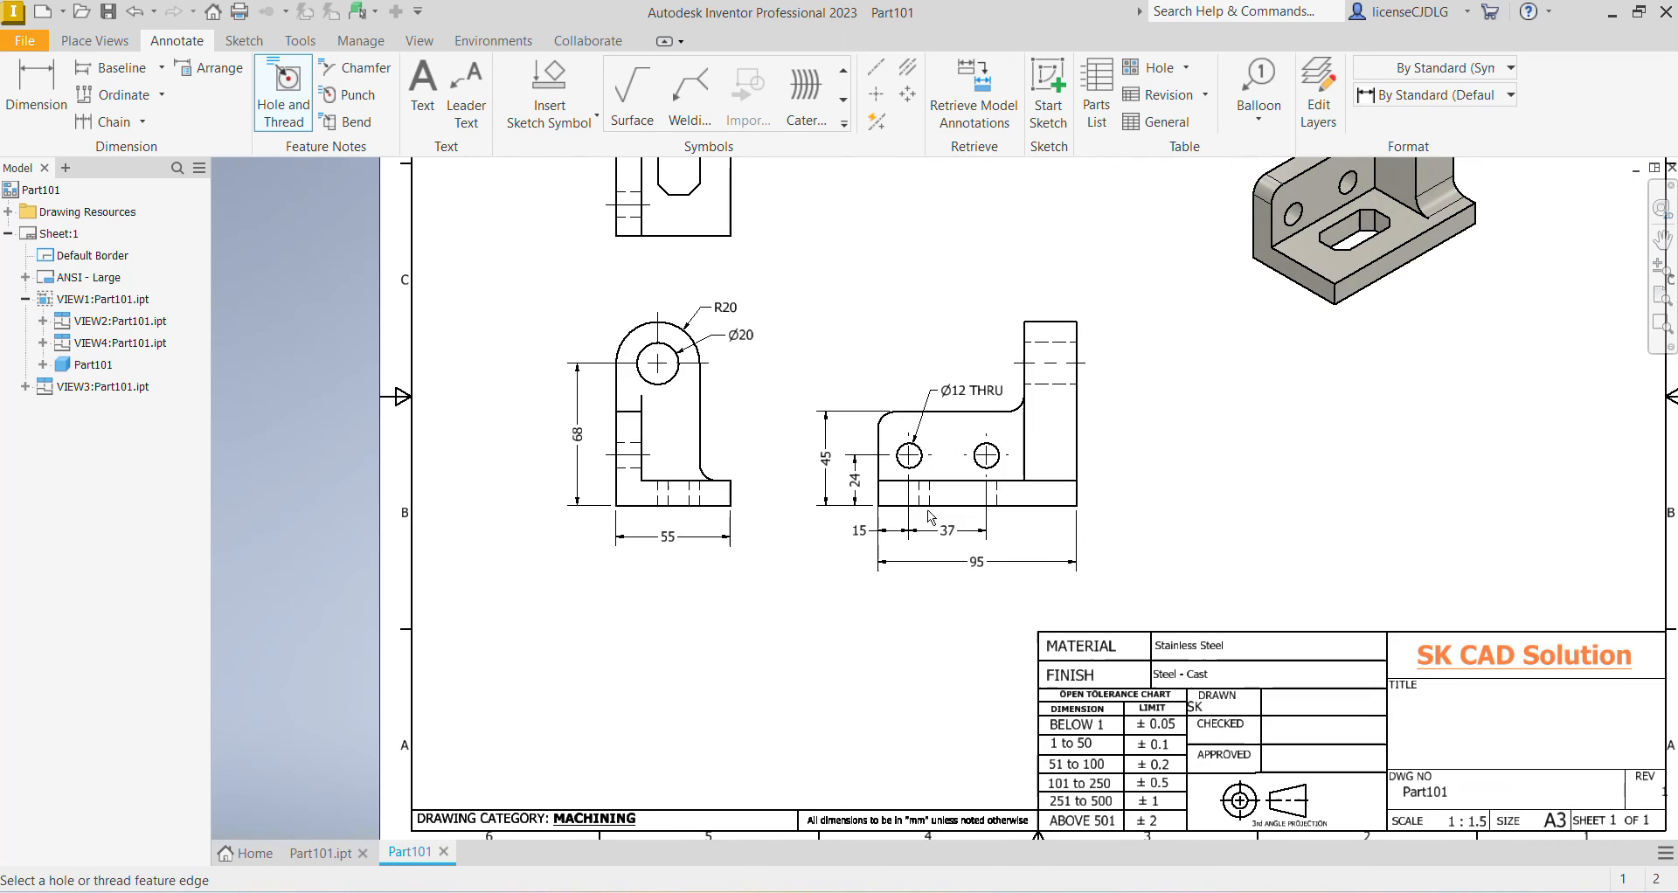
middle_drag(929, 514, 941, 505)
key(Escape)
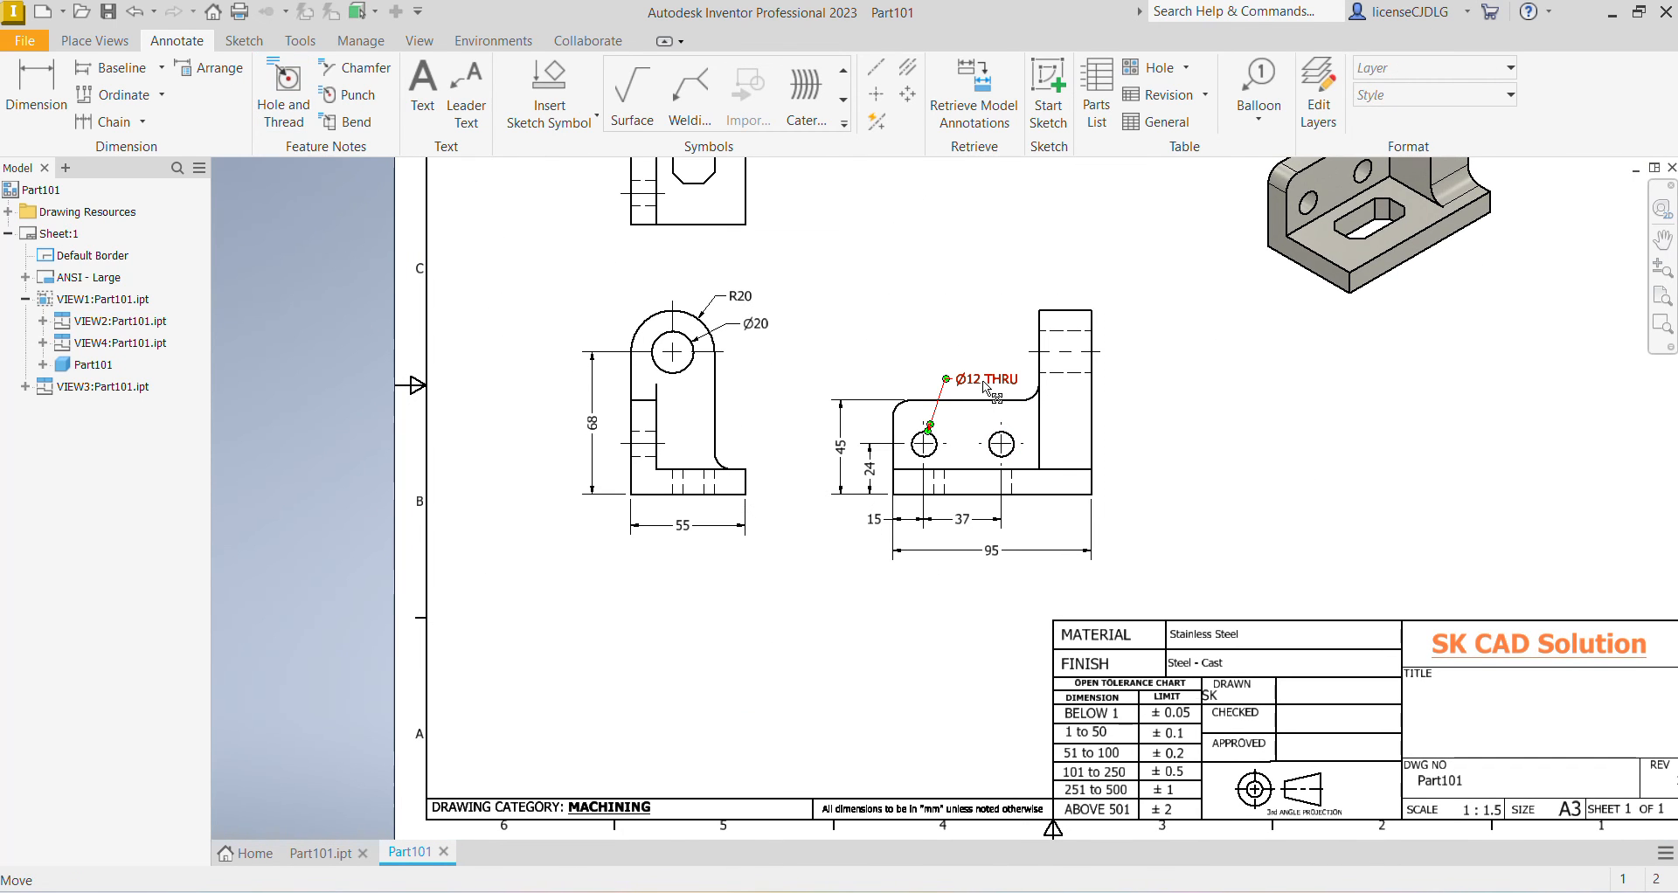
Edit the small hole's note to insert the quantity note in front of the diameter.
double_click(988, 387)
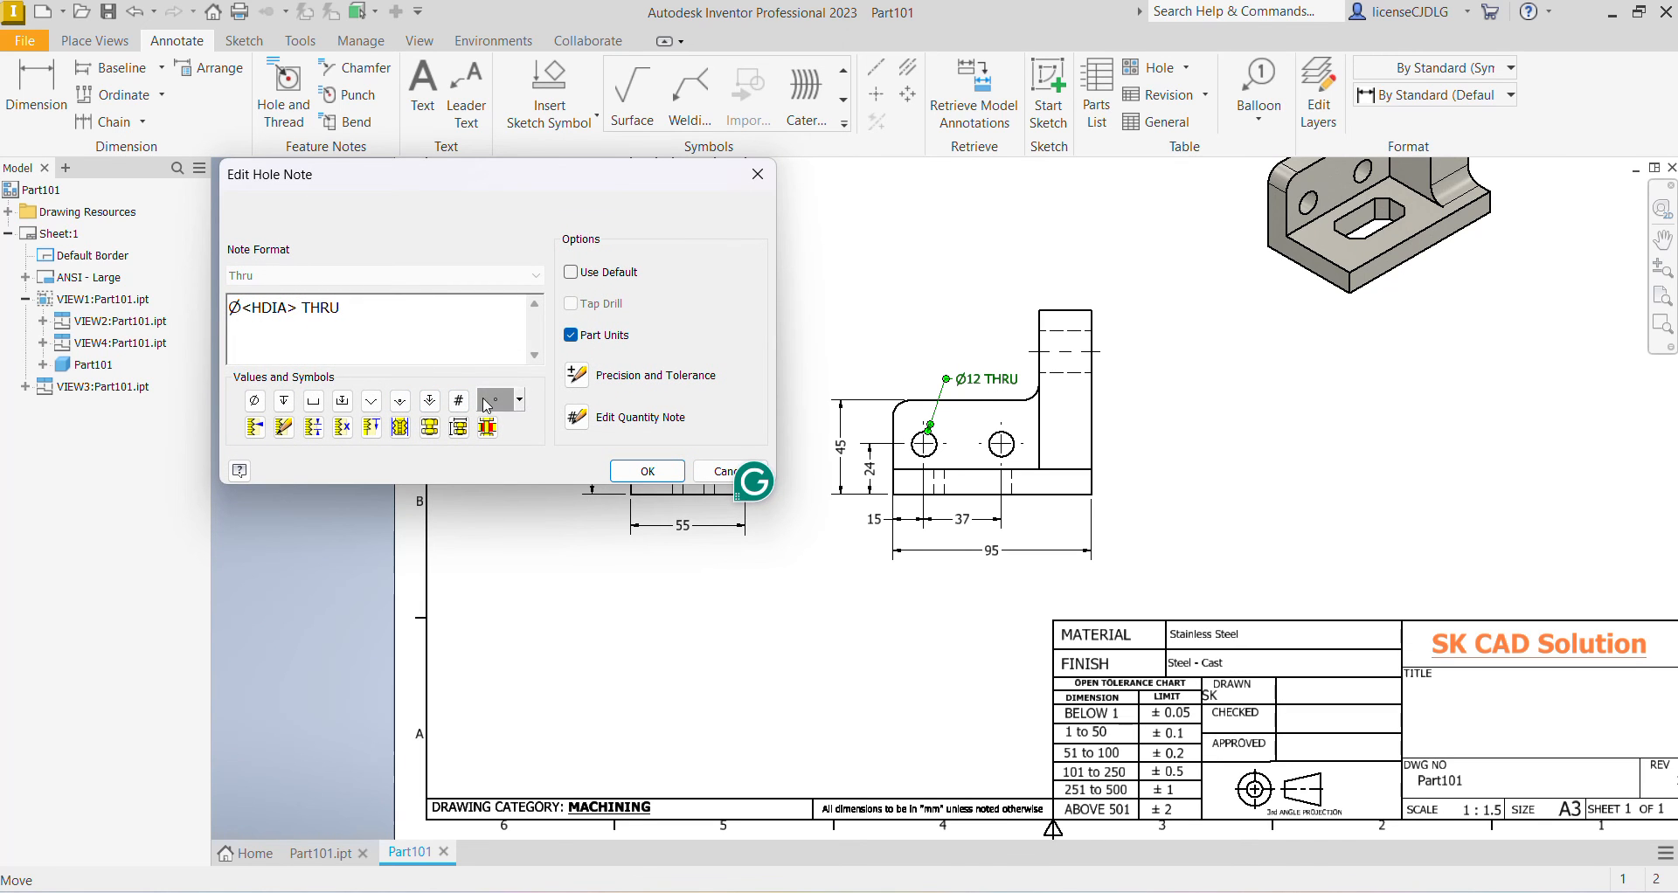
click(459, 426)
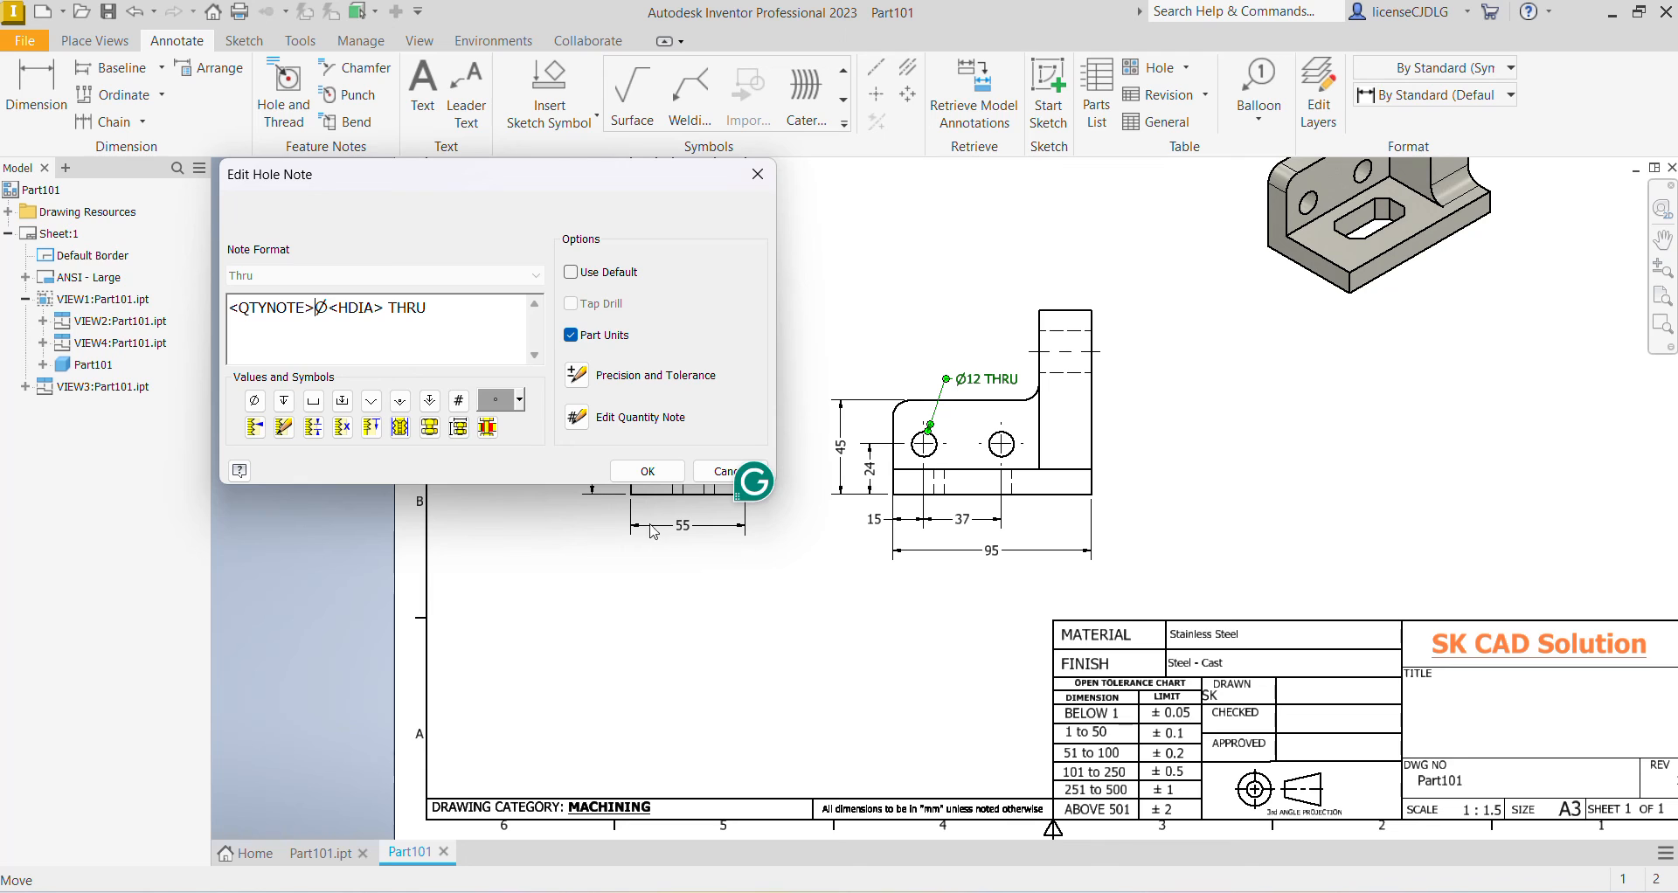
click(648, 471)
Move the small holes' note text to the left side of its leader, clear of the upright's edge.
scroll(1029, 487, up, 5)
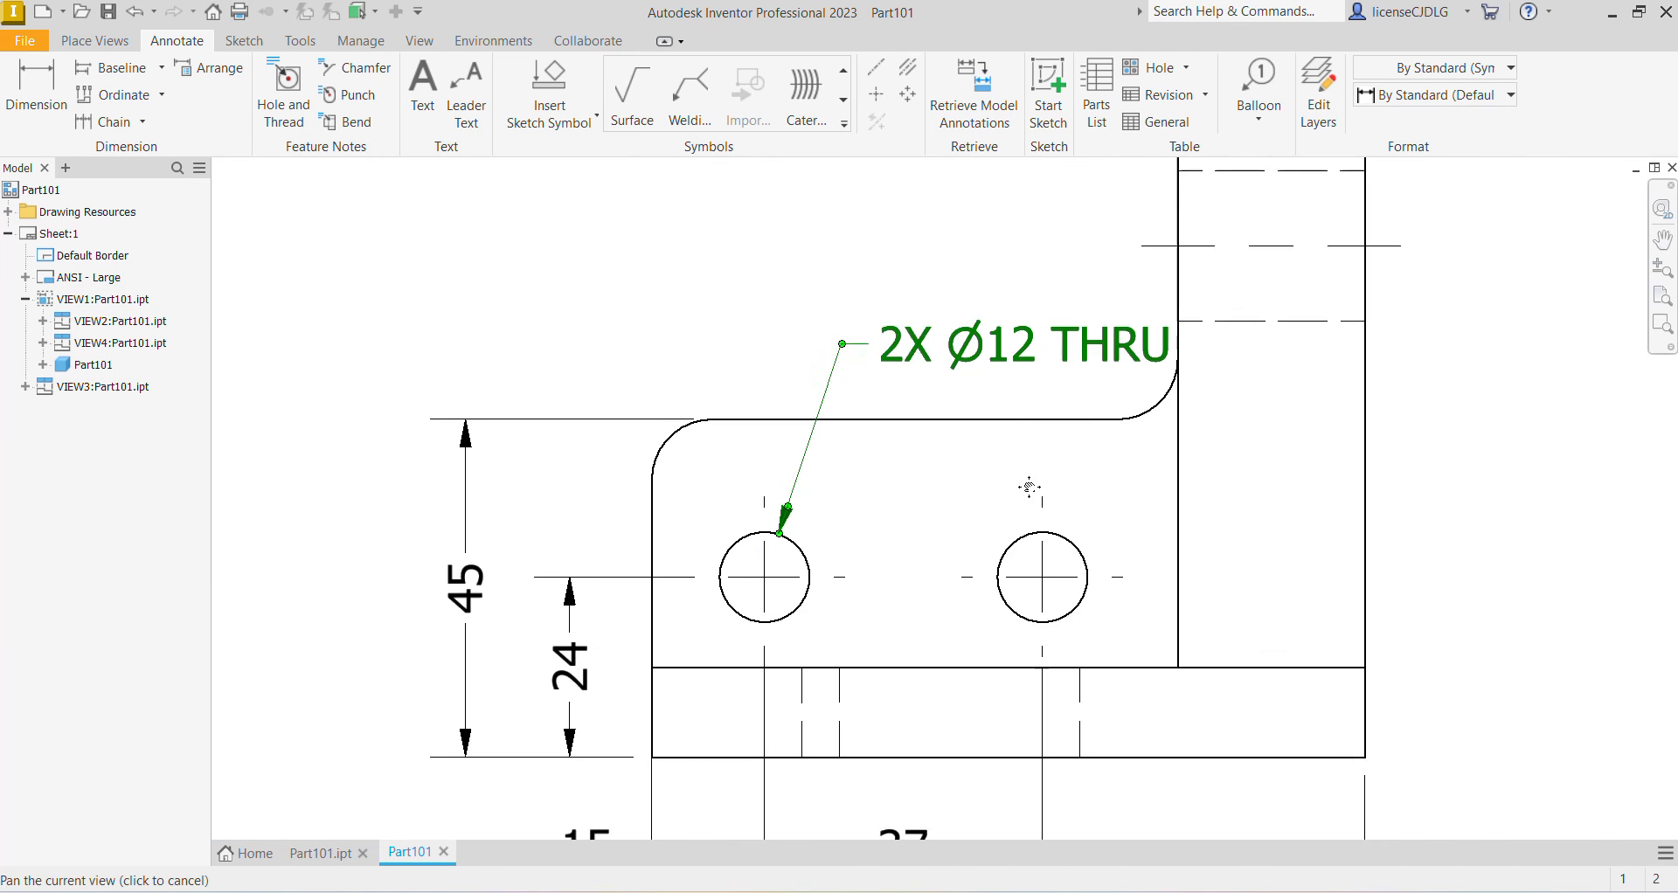
middle_drag(1029, 487, 1155, 587)
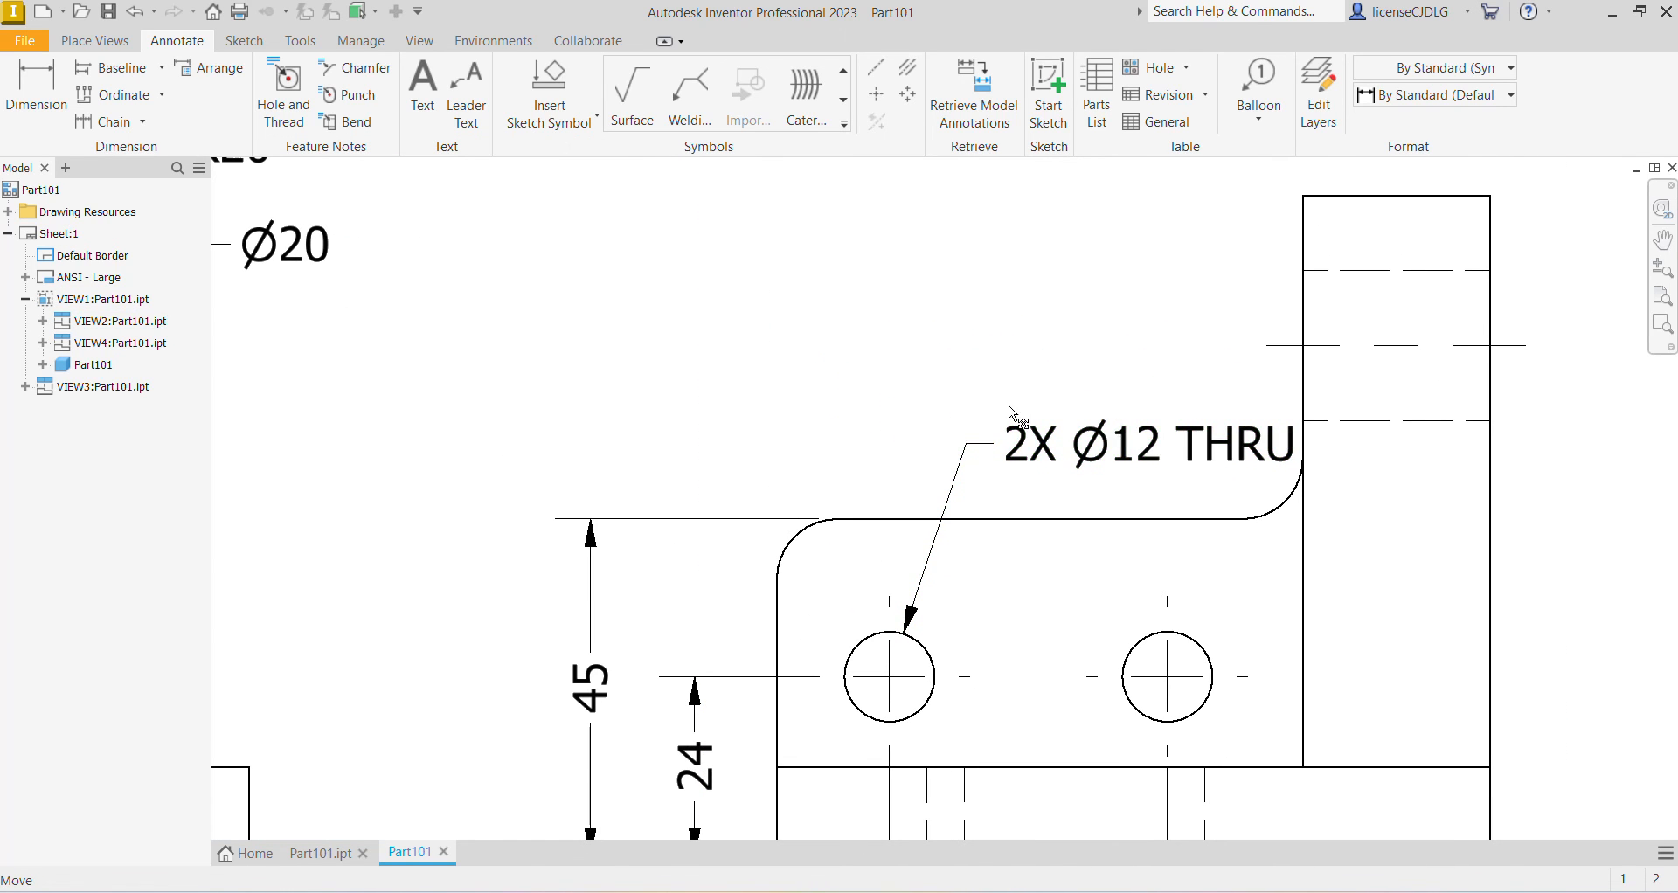
drag(1009, 407, 699, 420)
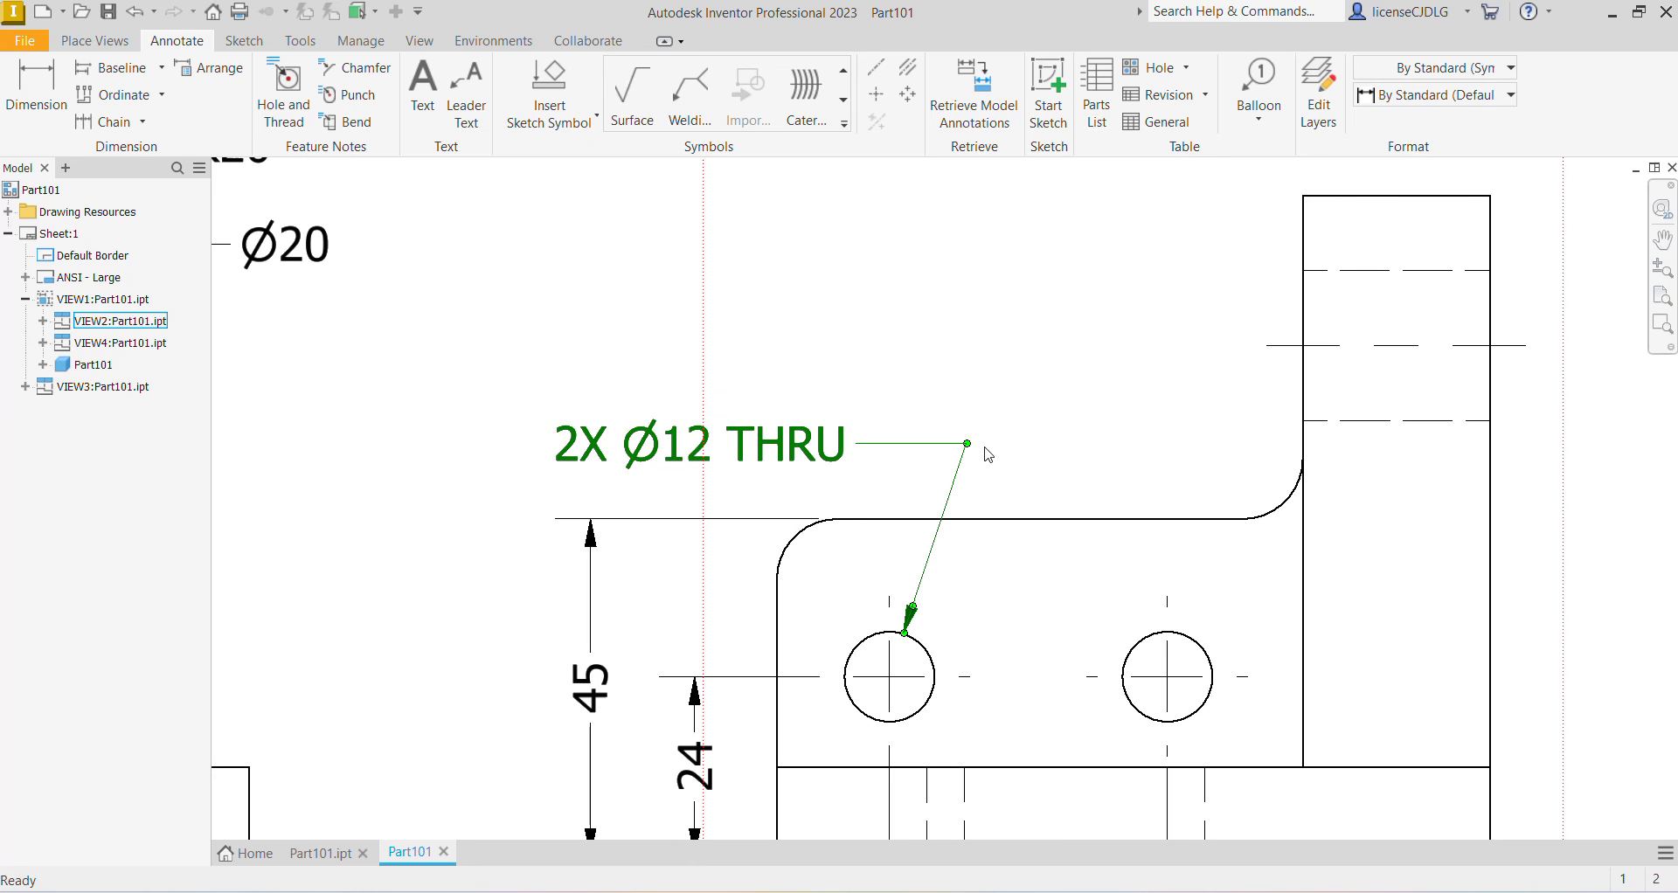
Move the small holes' note text further left in the side view, beyond the flange's edge.
drag(966, 444, 820, 436)
scroll(985, 421, down, 3)
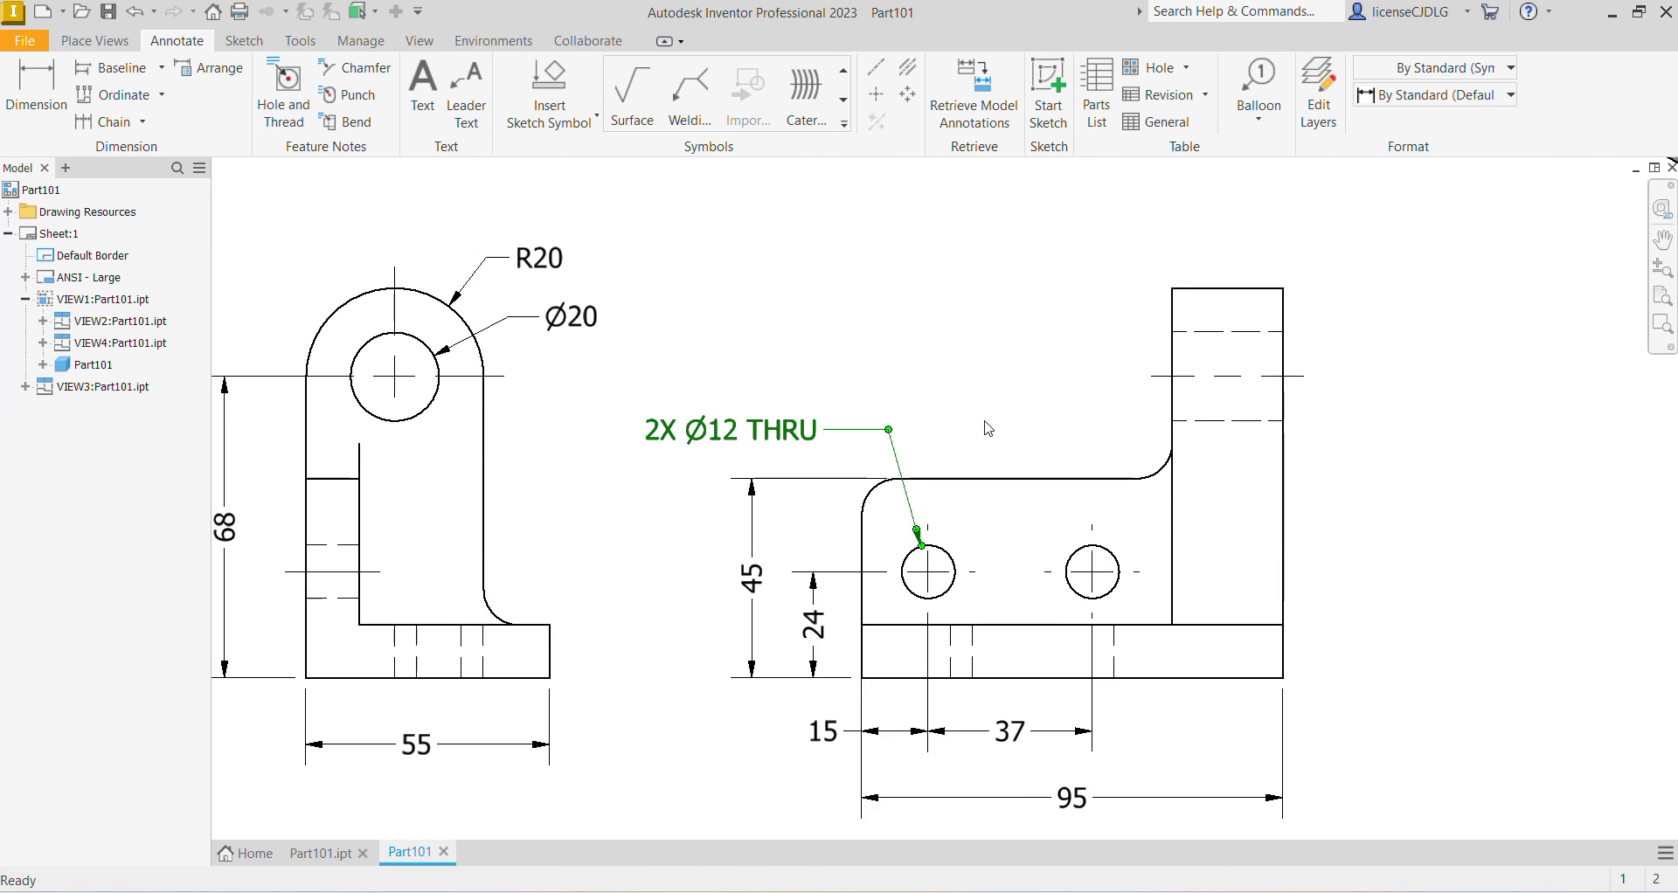
scroll(985, 422, down, 5)
Dimension the base plate's thickness in the front view, placing the dimension to the right of the plate.
middle_drag(872, 540, 857, 561)
scroll(863, 503, up, 3)
middle_drag(862, 501, 855, 568)
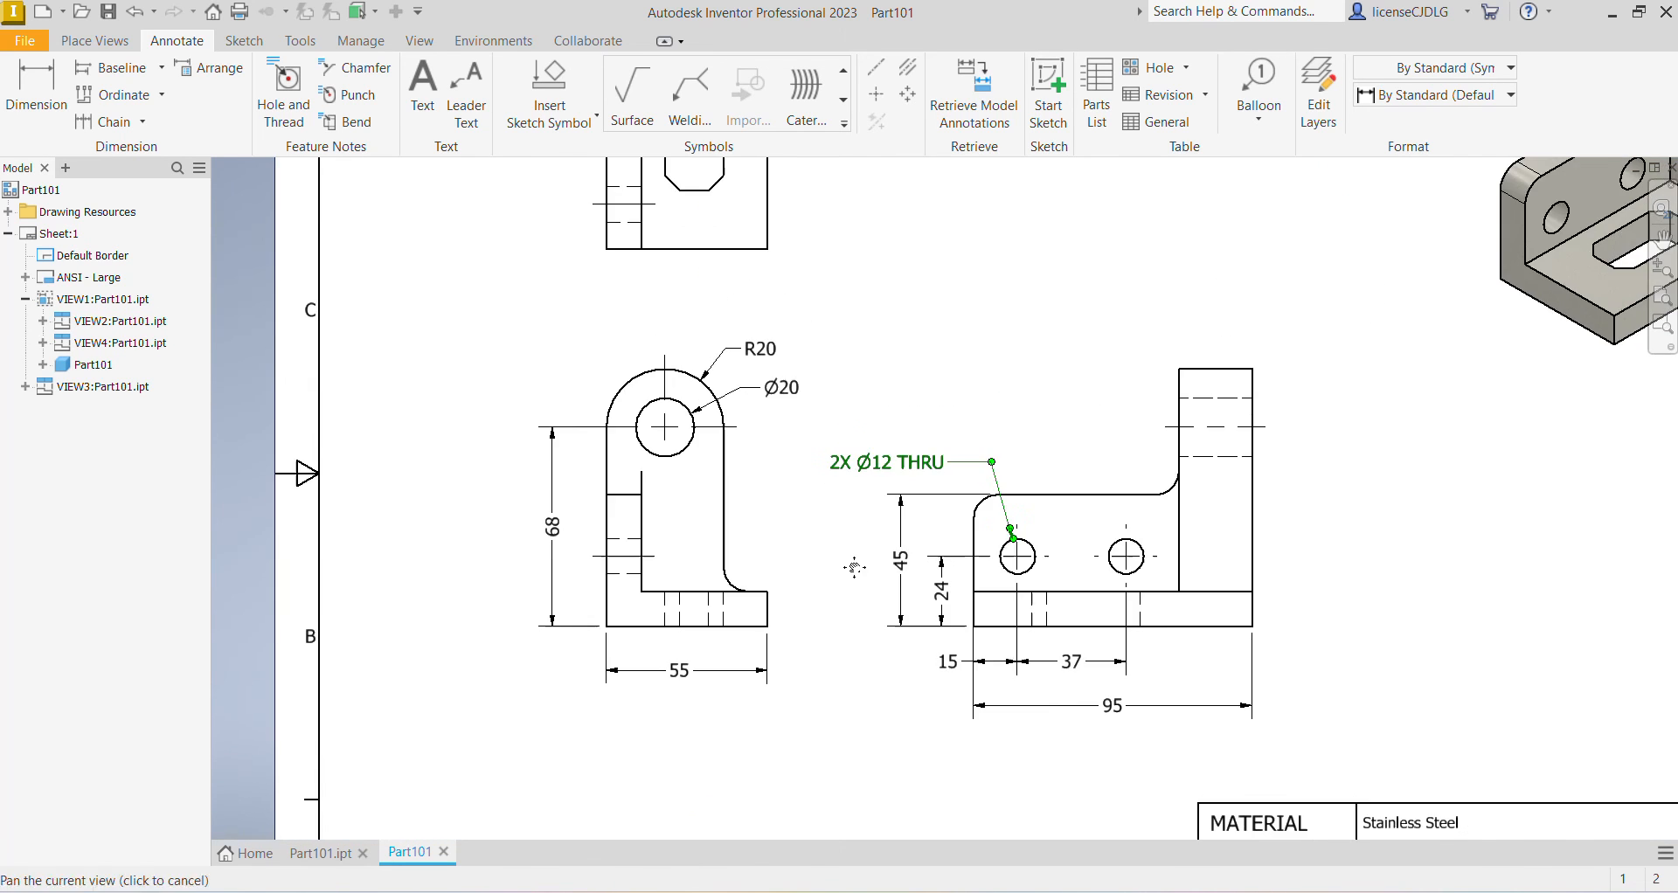
scroll(767, 610, up, 3)
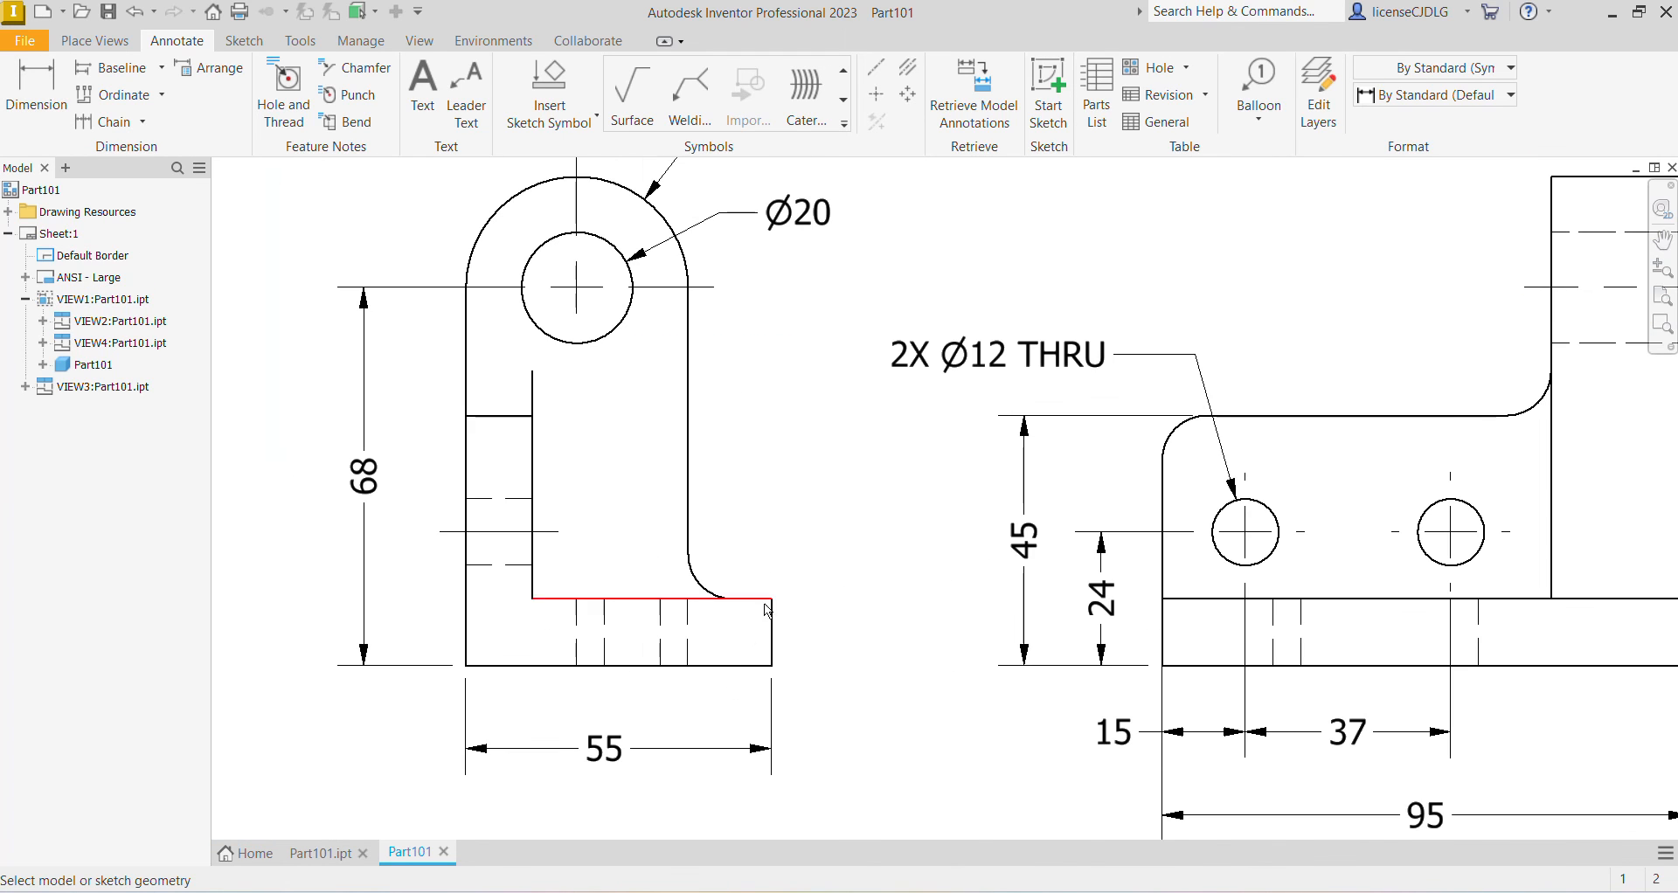
click(767, 610)
click(749, 667)
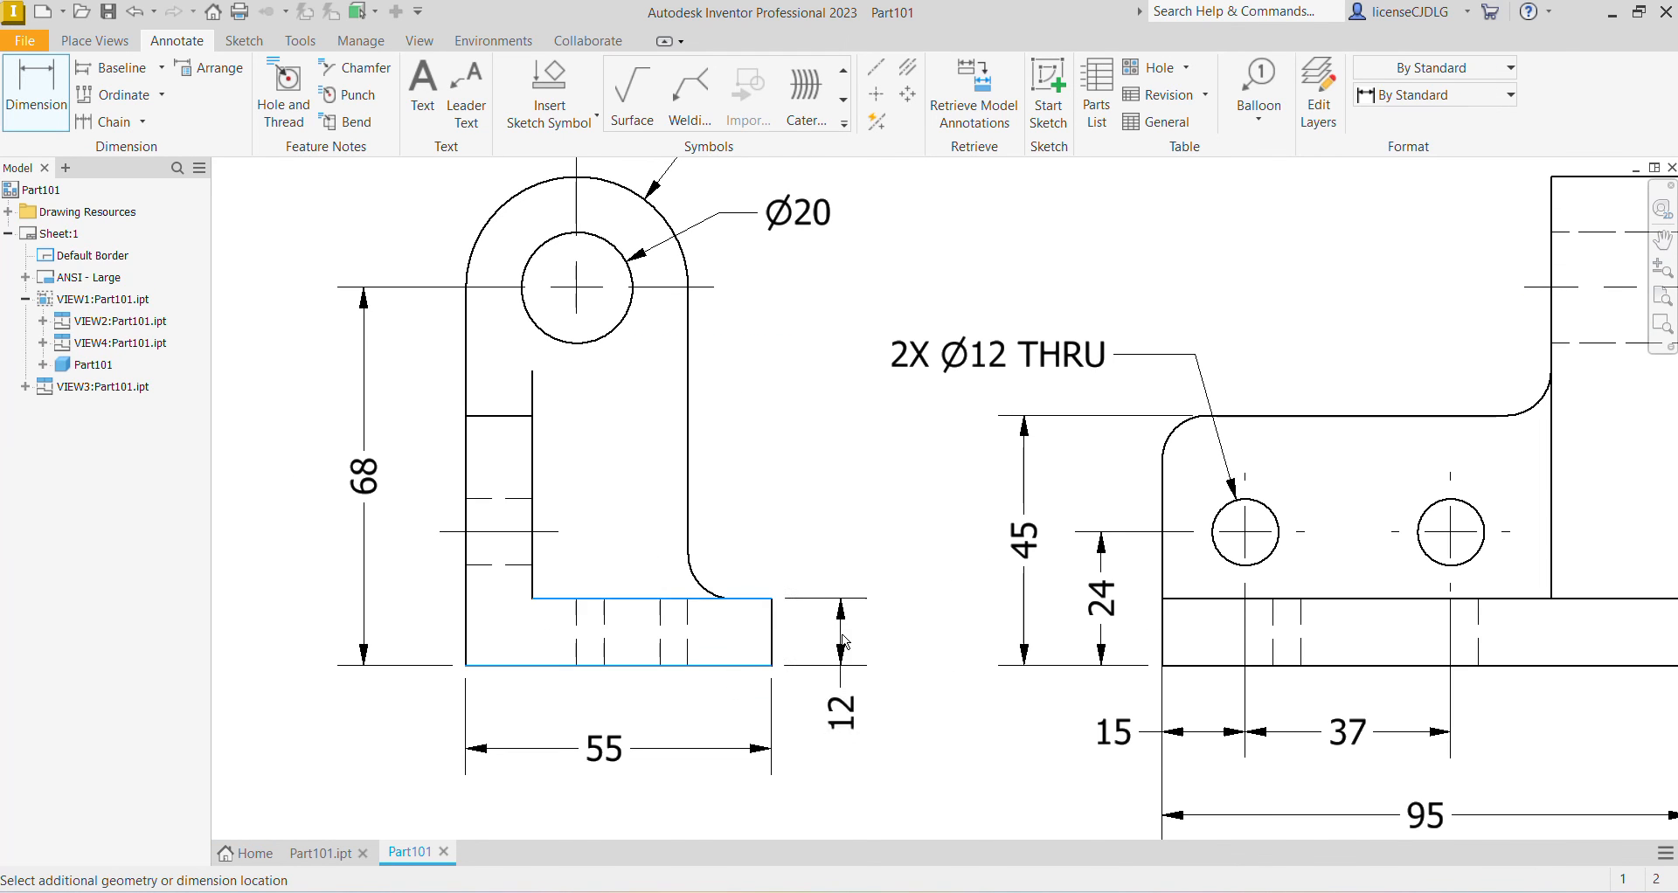
click(932, 719)
click(613, 582)
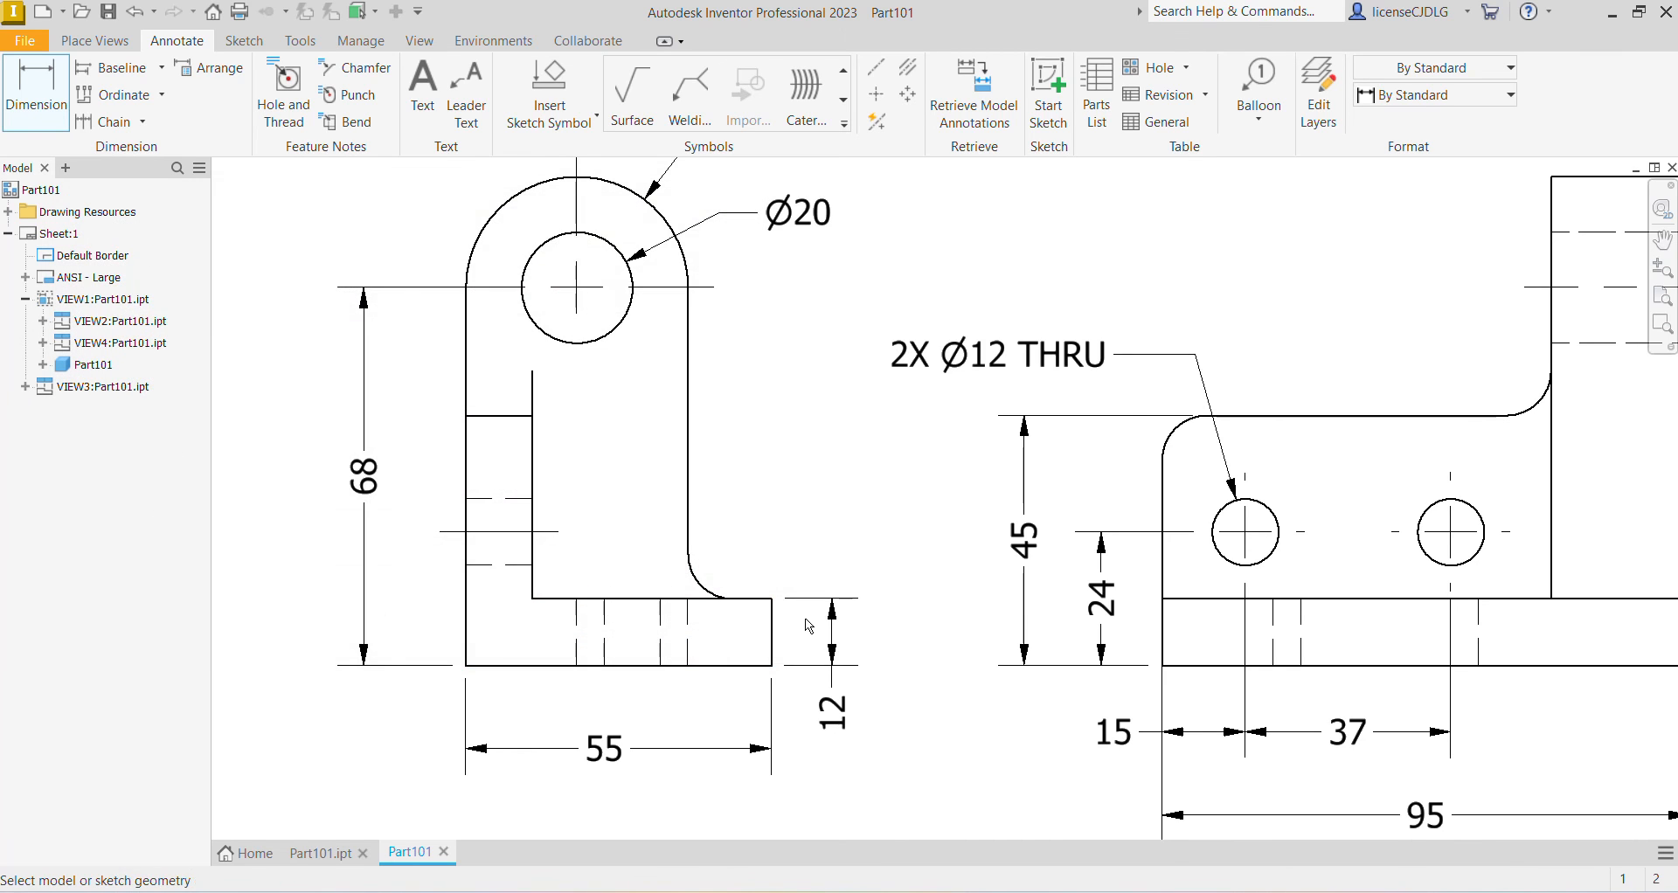
Dimension the upright's thickness in the side view, placing it below the base in line with the hole-spacing dimension.
scroll(819, 560, up, 8)
scroll(819, 560, down, 3)
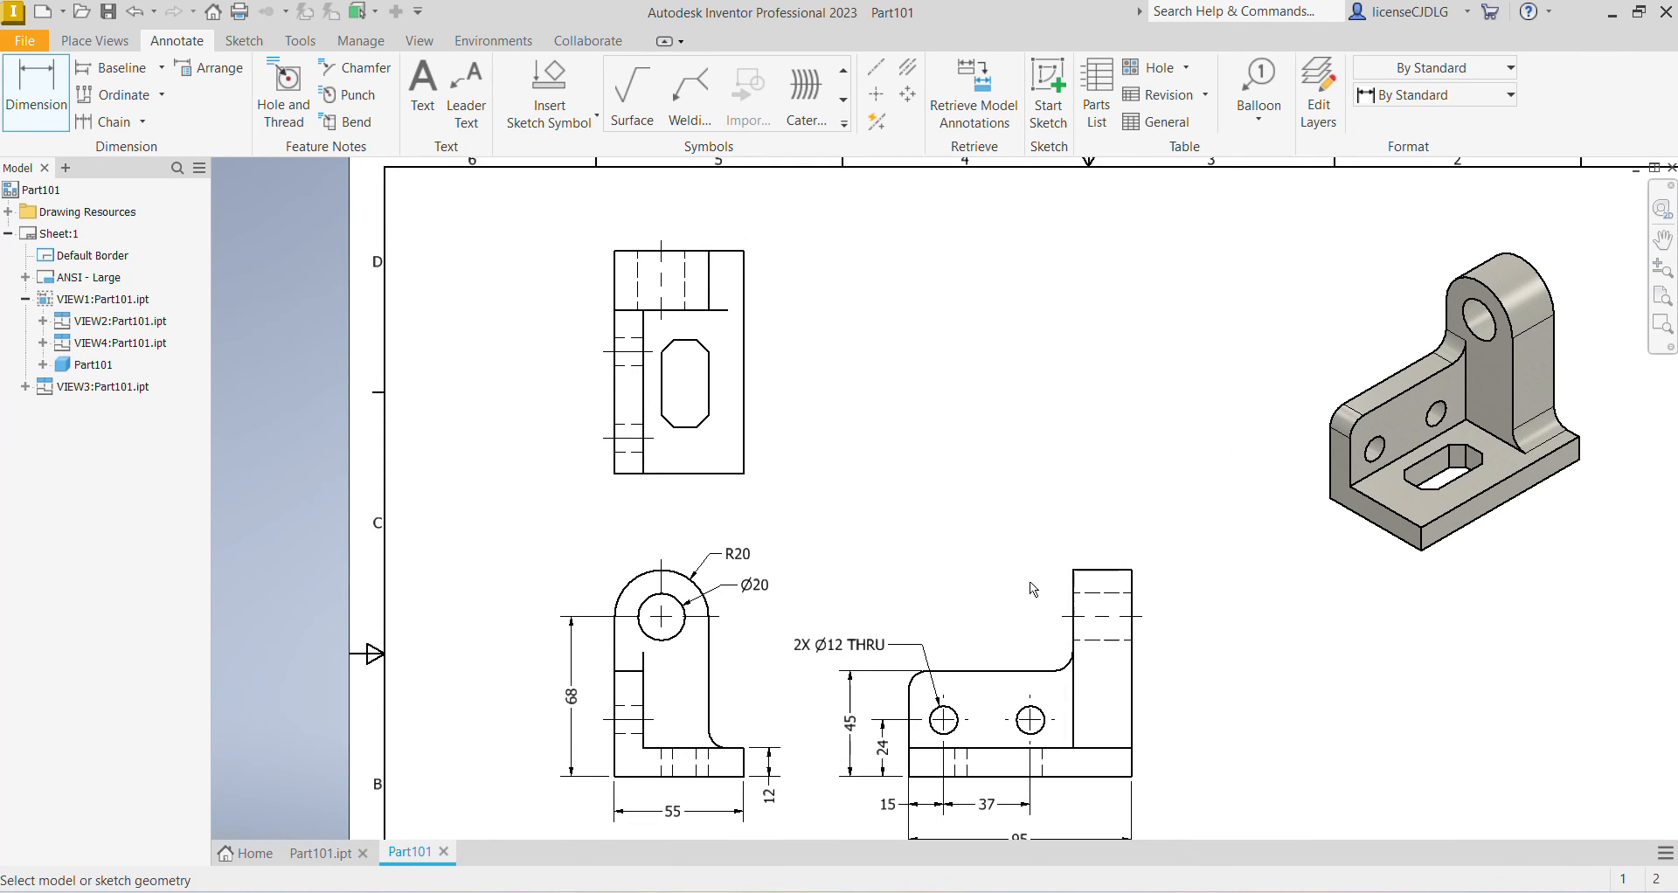
middle_drag(1034, 590, 1038, 538)
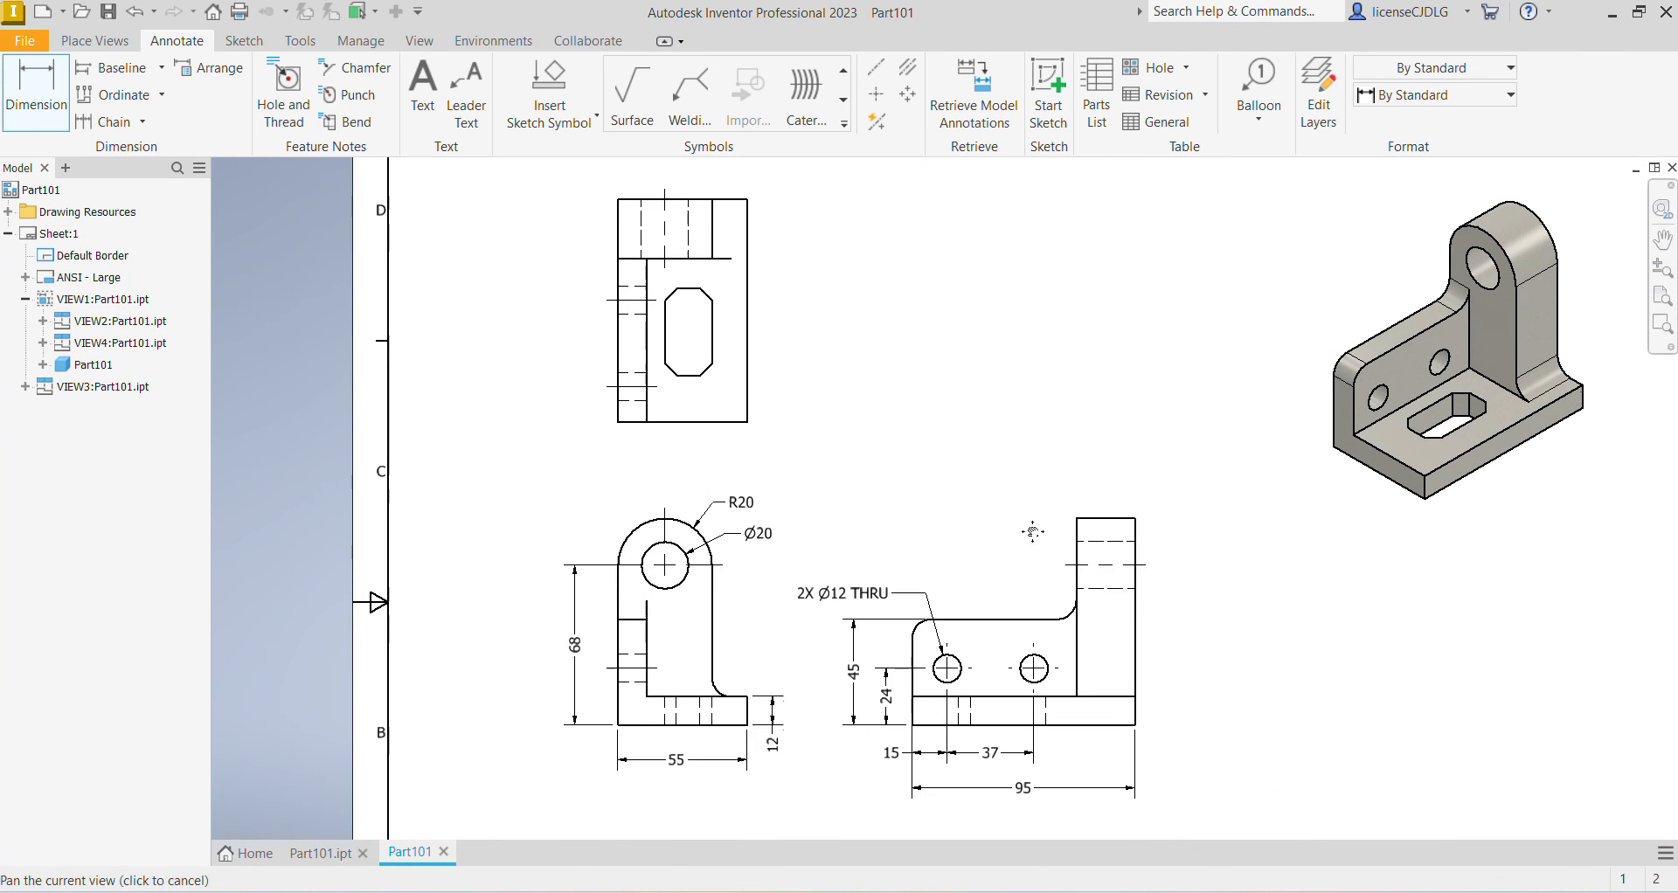
click(1080, 531)
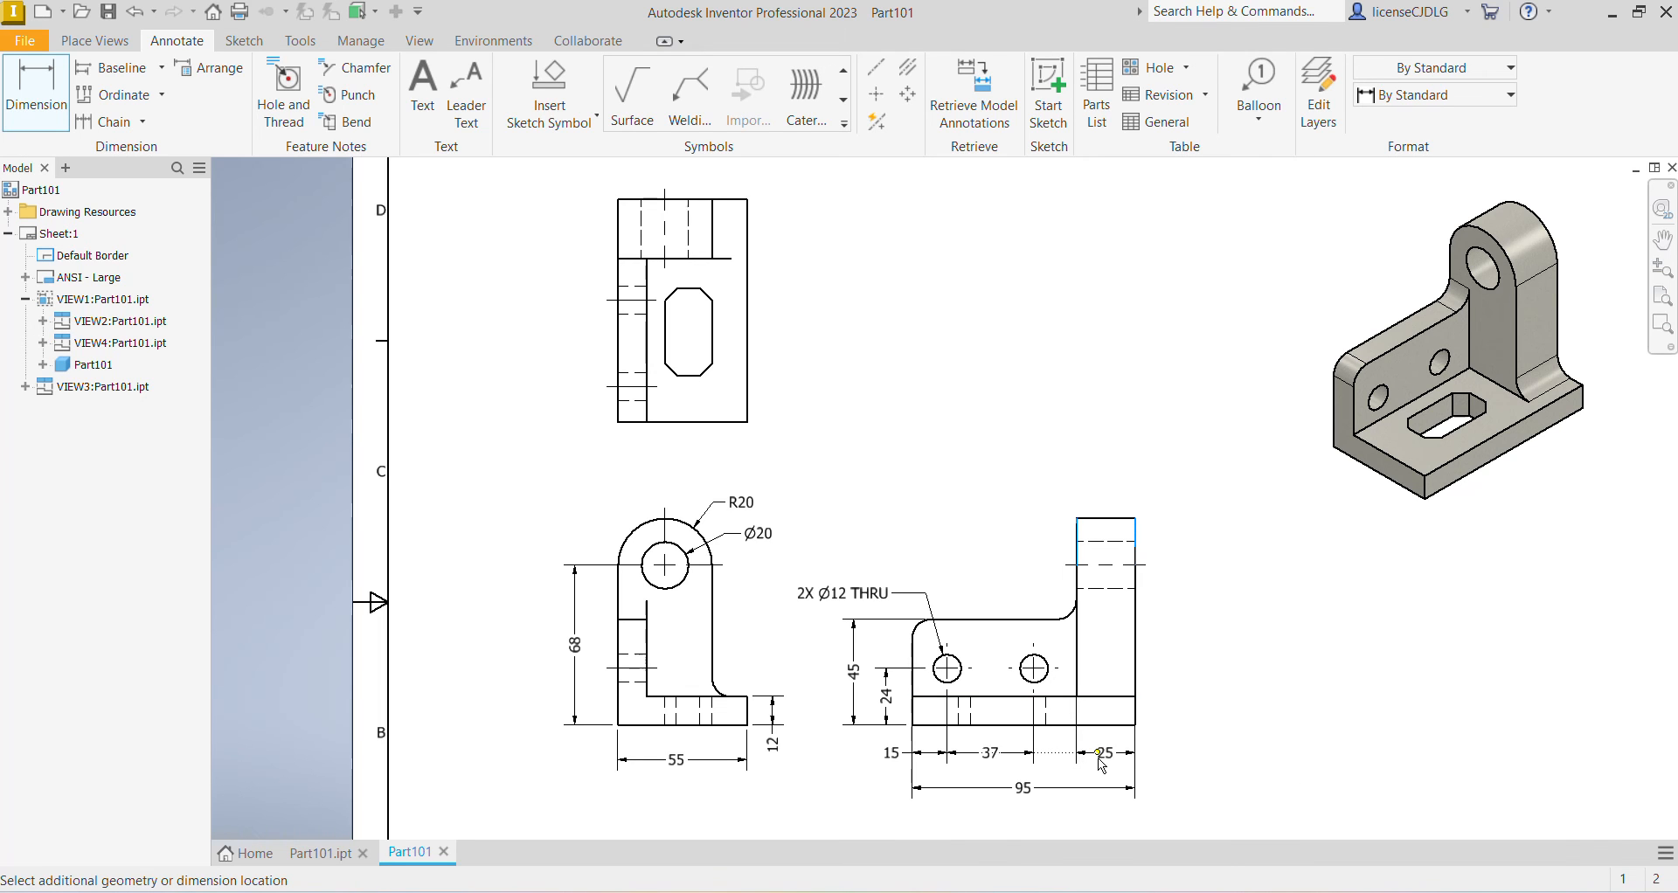
click(1294, 773)
click(609, 582)
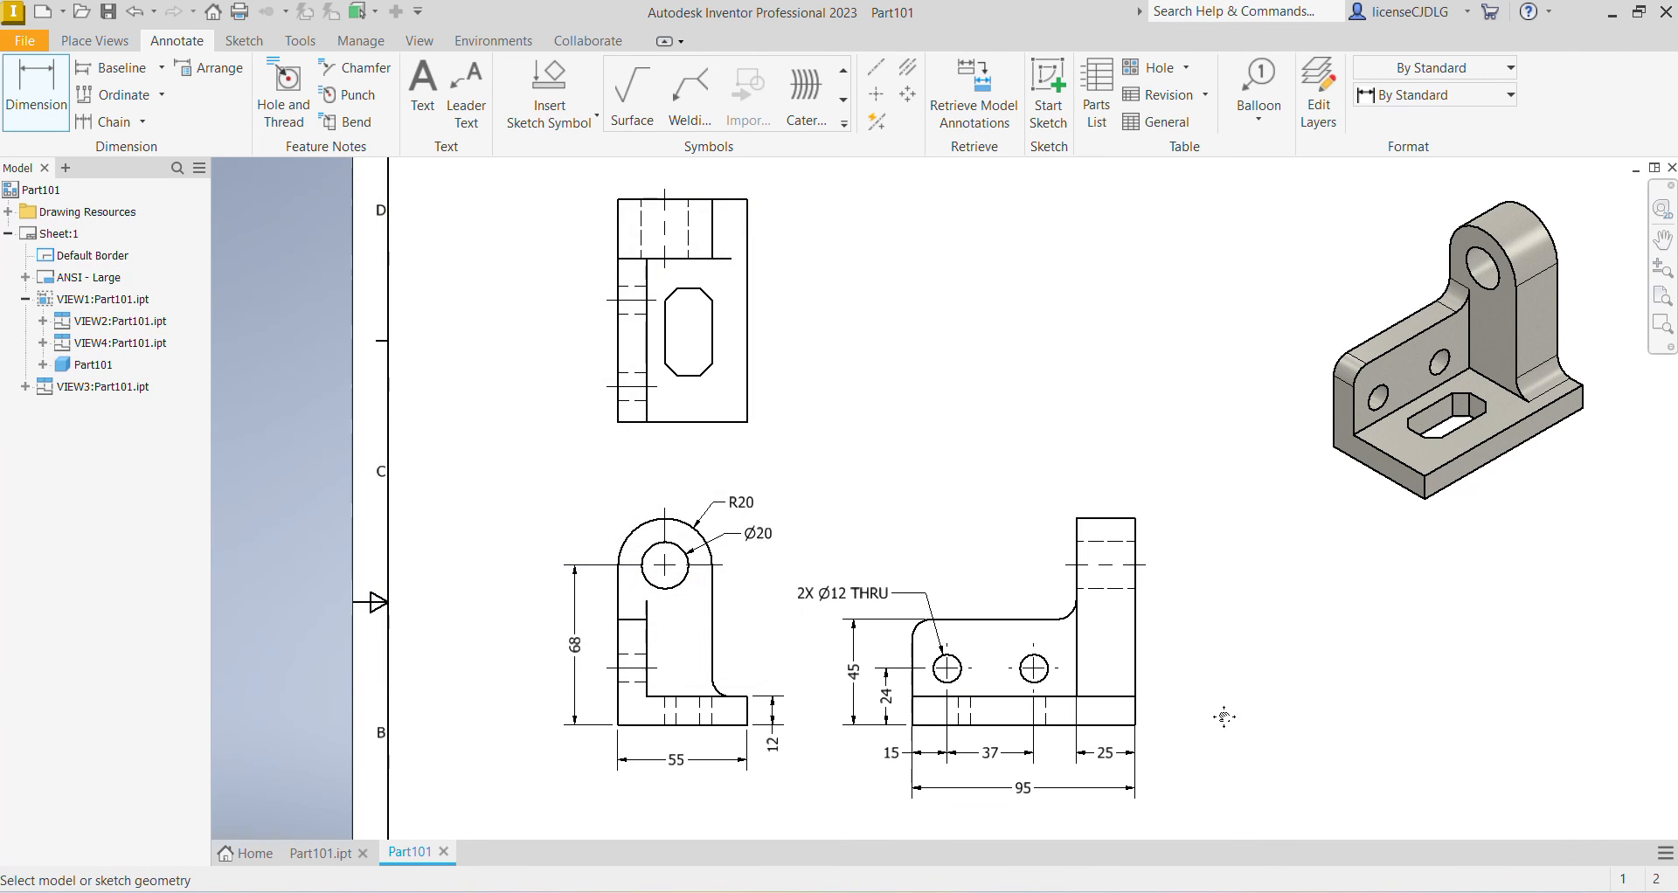
Dimension the distance from the plate's lower edge to the slot's lower edge in the top view, placing it right of the plate.
middle_drag(1225, 717, 1312, 699)
scroll(992, 480, up, 7)
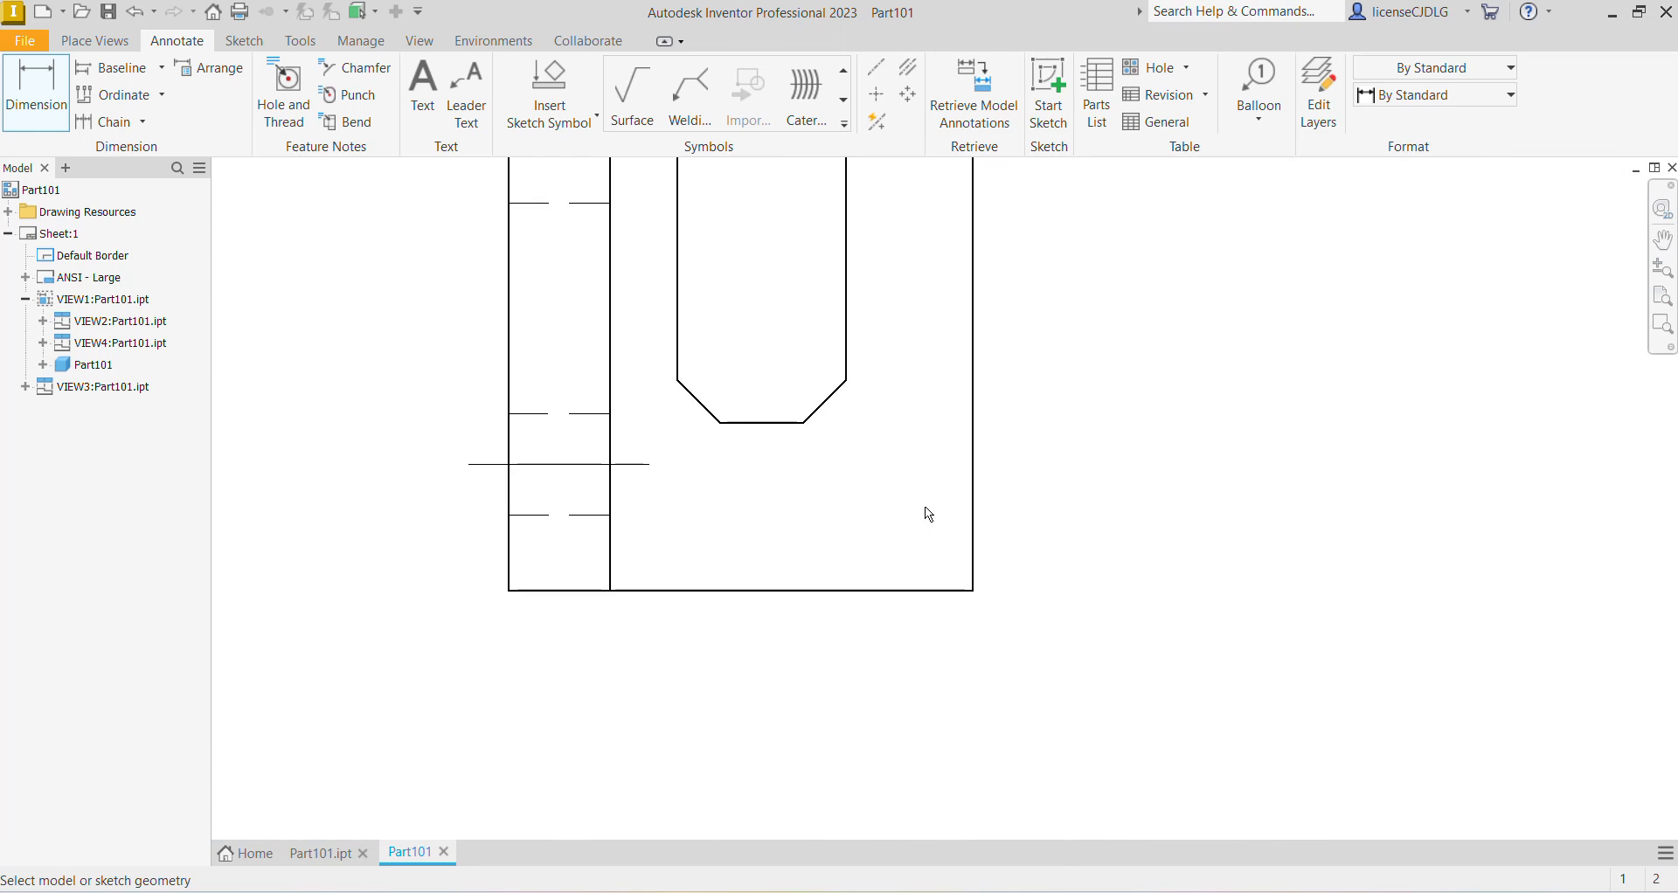
scroll(909, 490, down, 4)
middle_drag(895, 471, 910, 588)
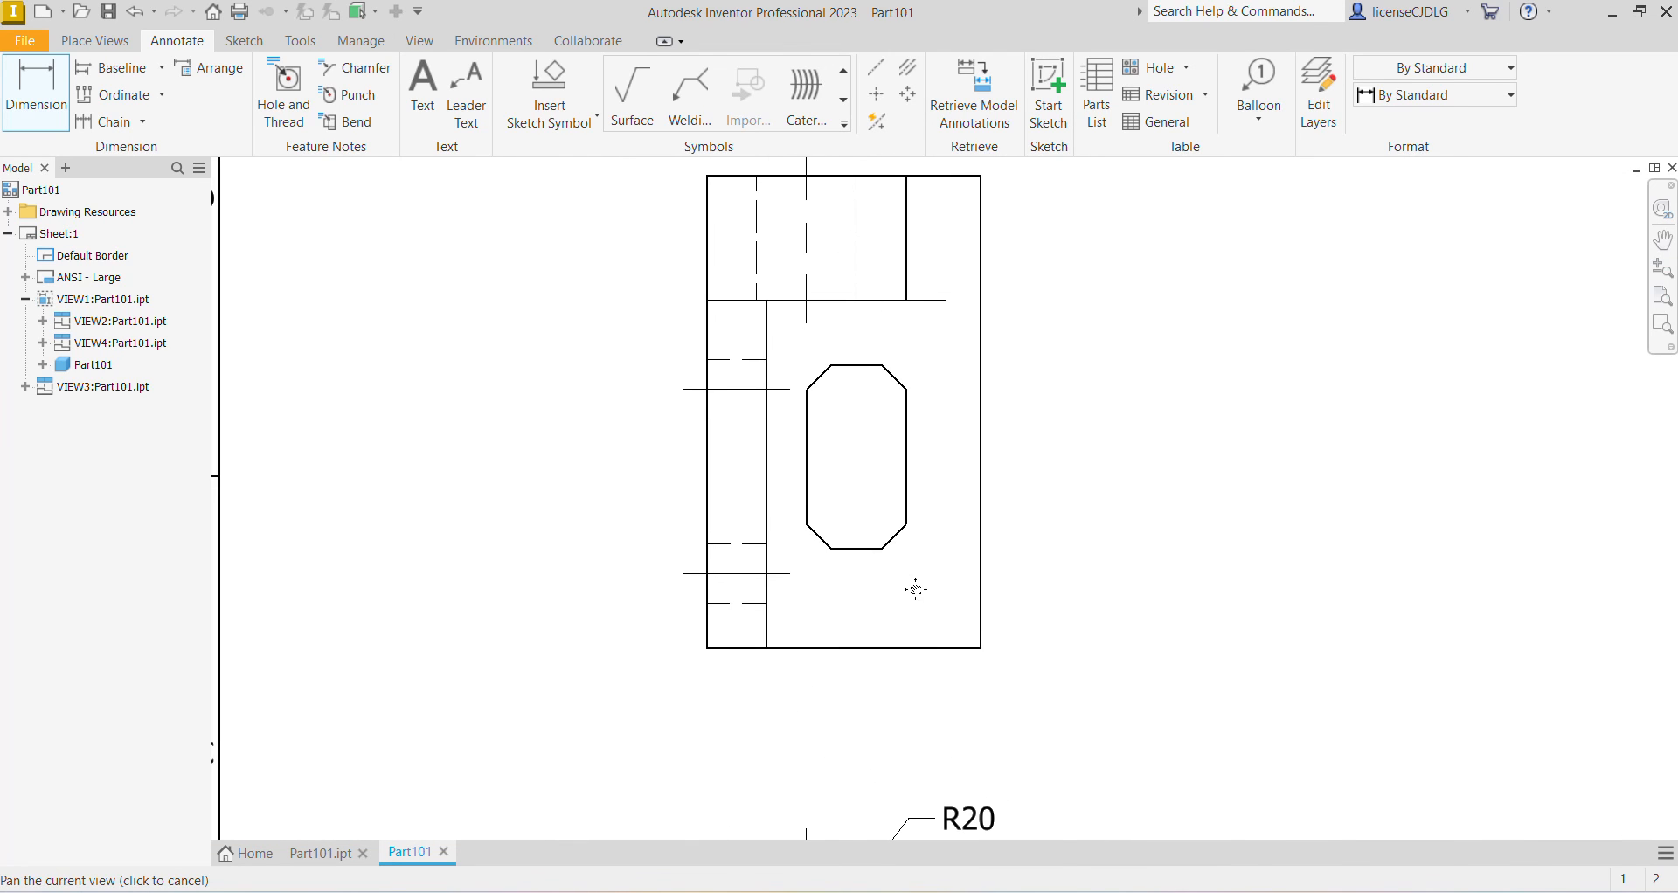
click(912, 649)
click(870, 547)
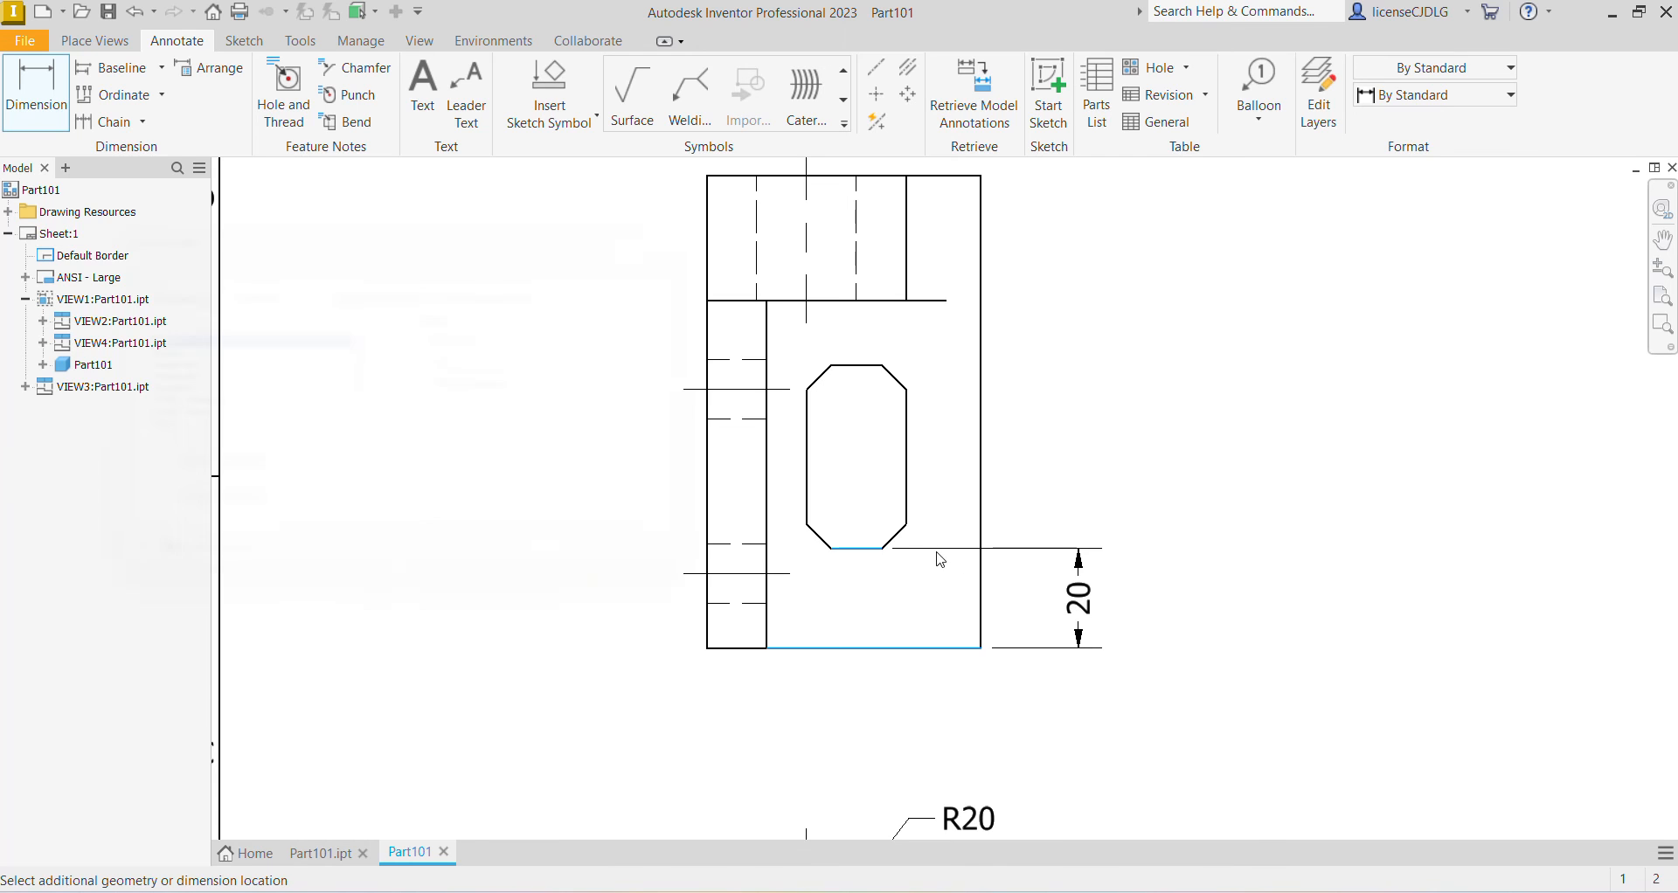
key(Escape)
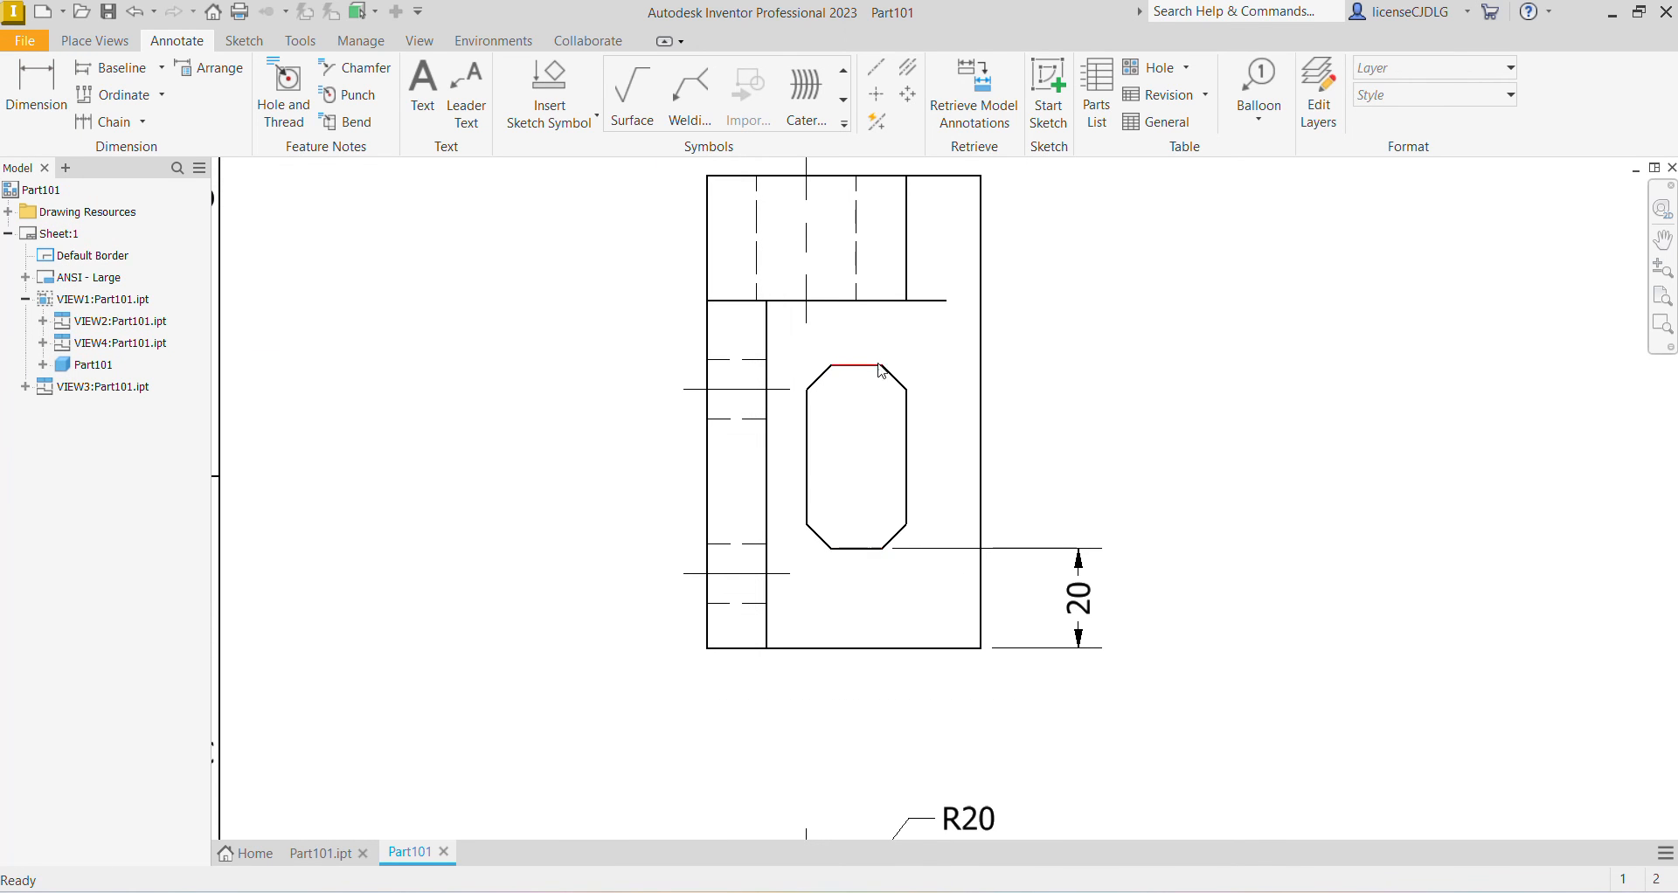
Dimension the slot's overall length in the top view, aligning it with the slot's edge-distance dimension.
key(d)
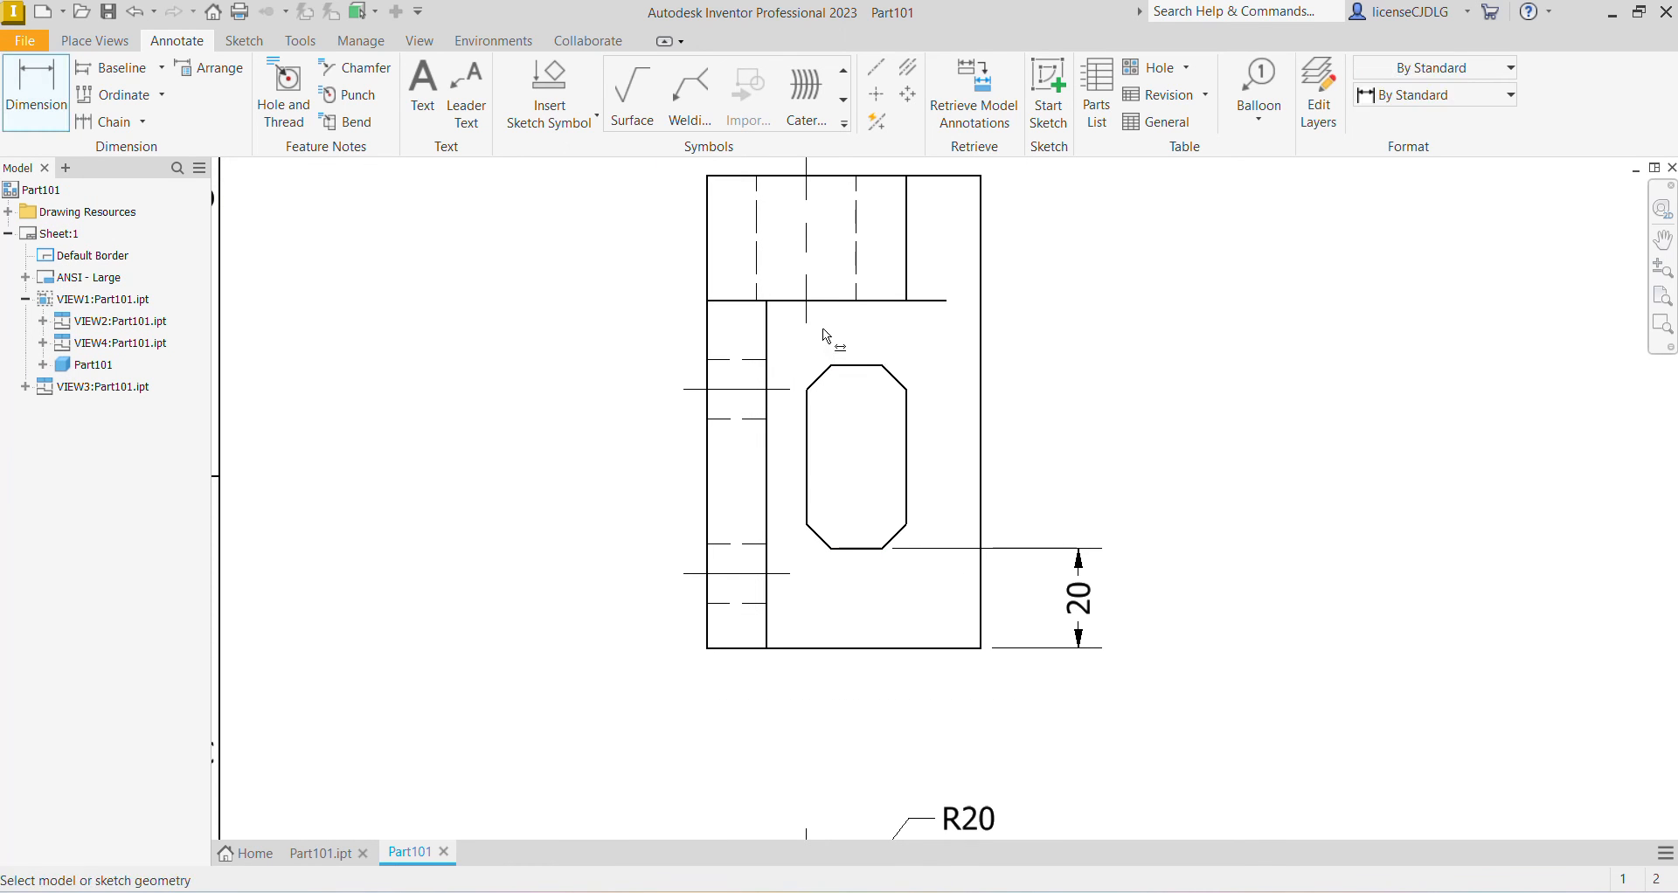
click(885, 365)
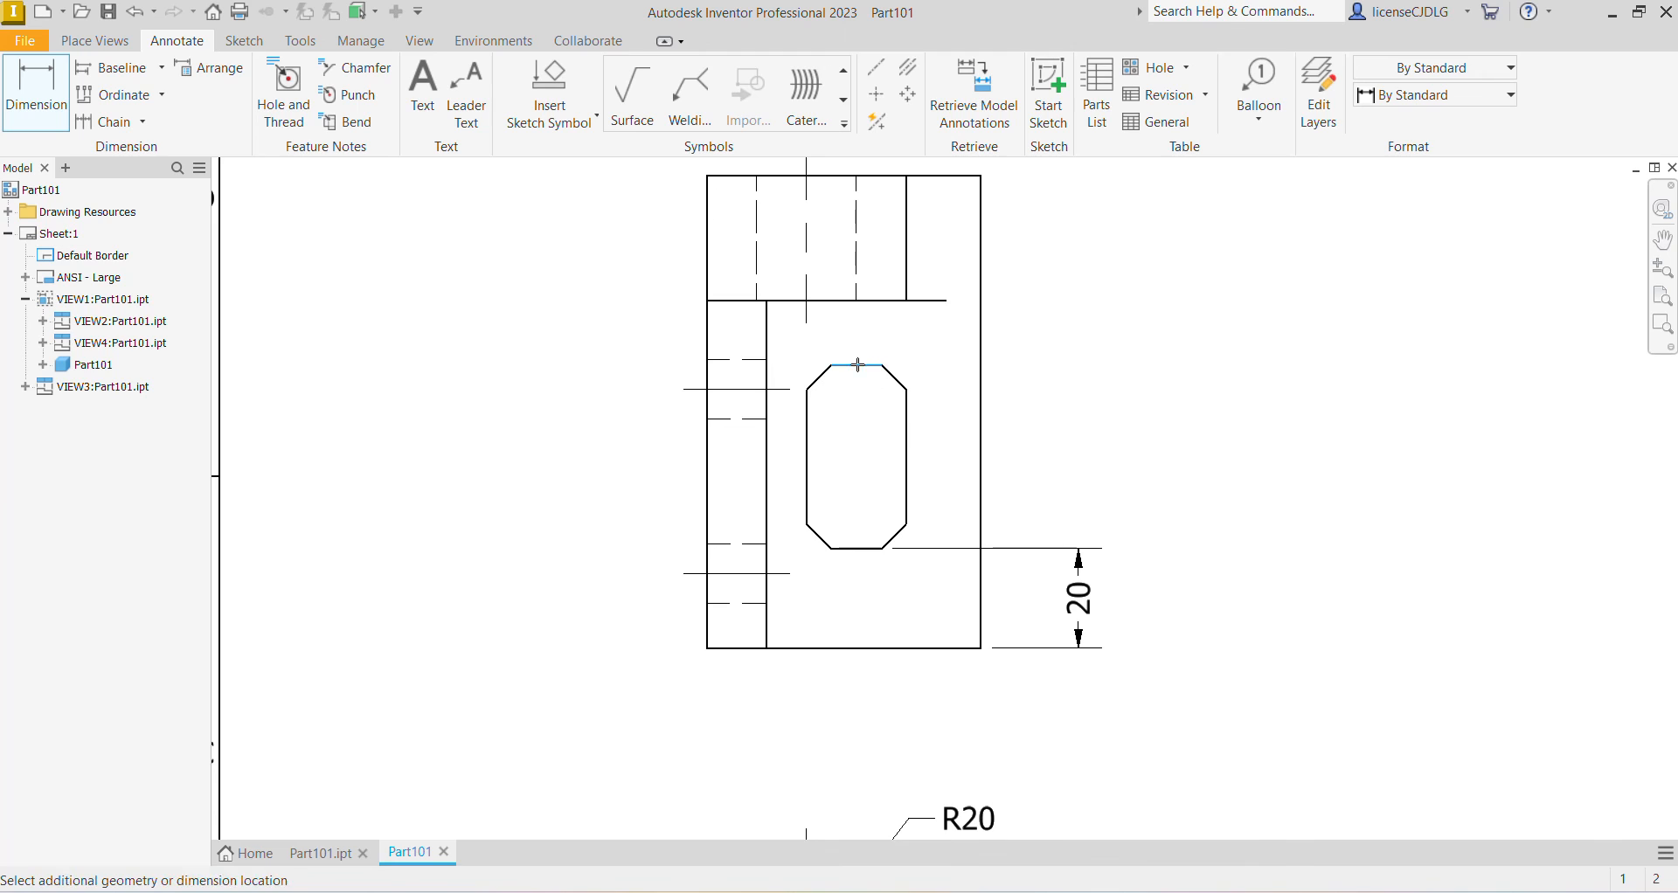
click(859, 551)
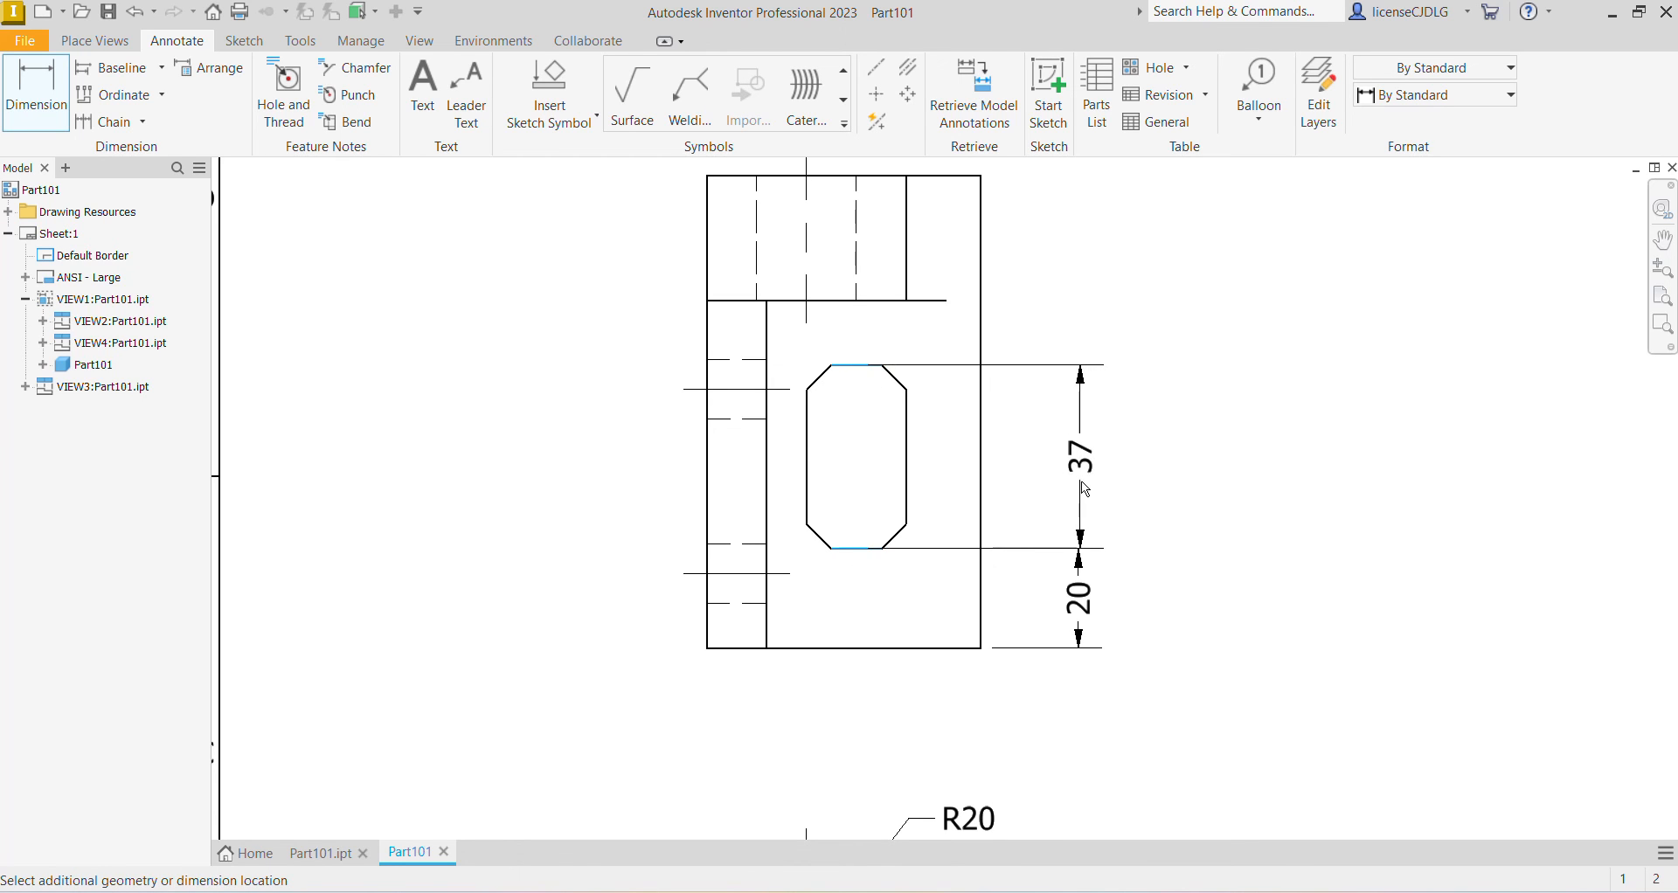
click(1105, 545)
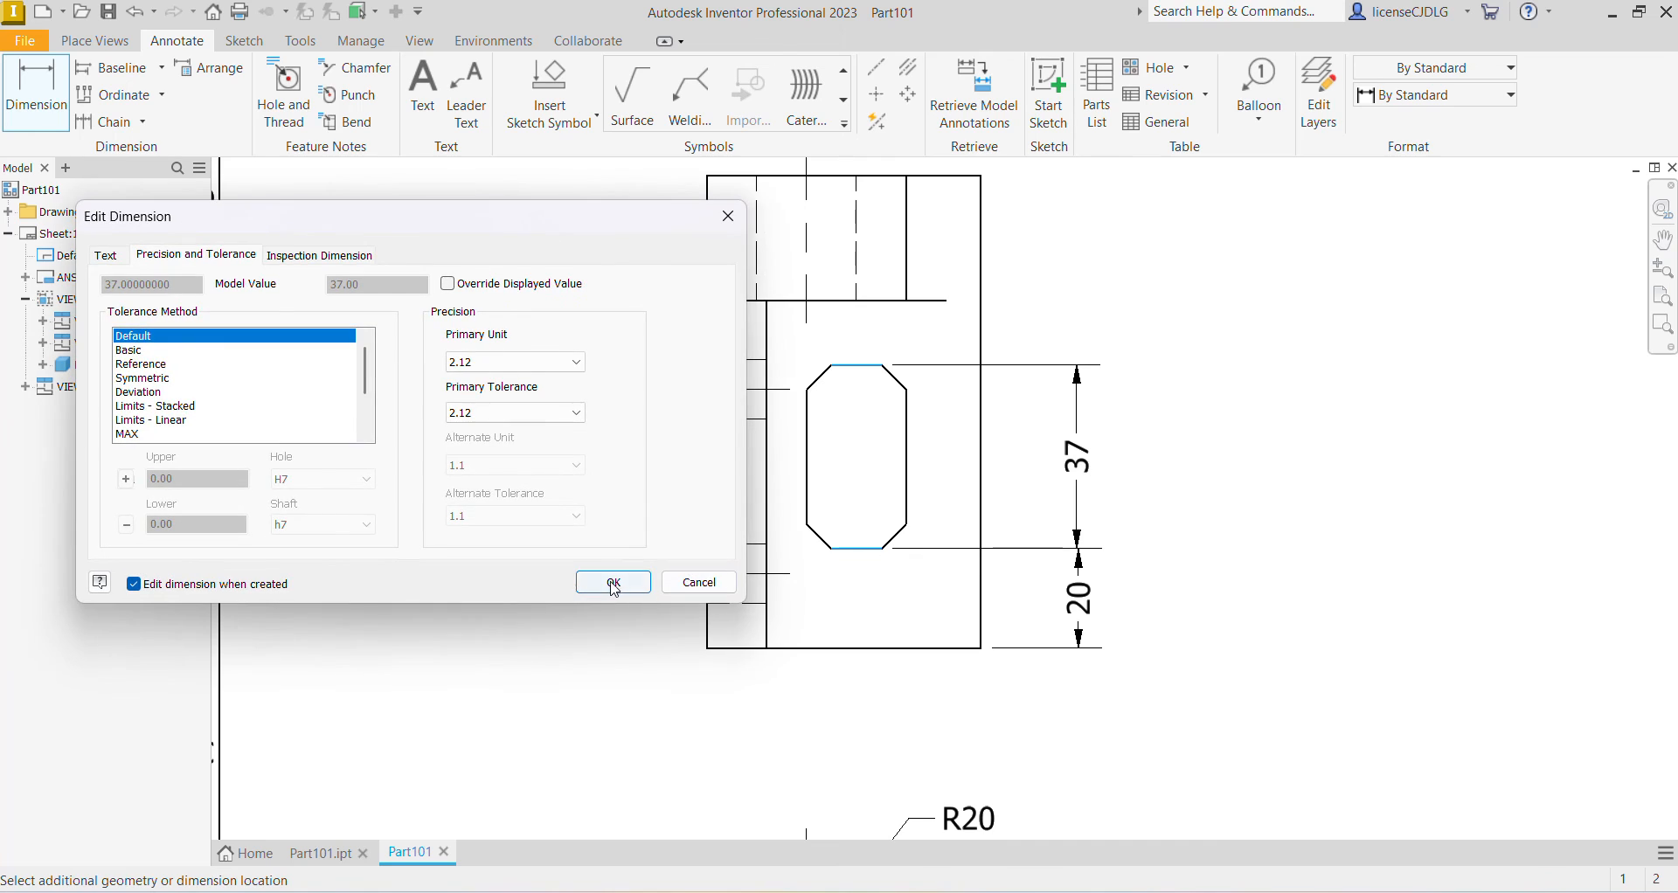
click(599, 579)
Dimension the distance from the slot's right side to the plate's right edge, placing it below the top view.
click(906, 498)
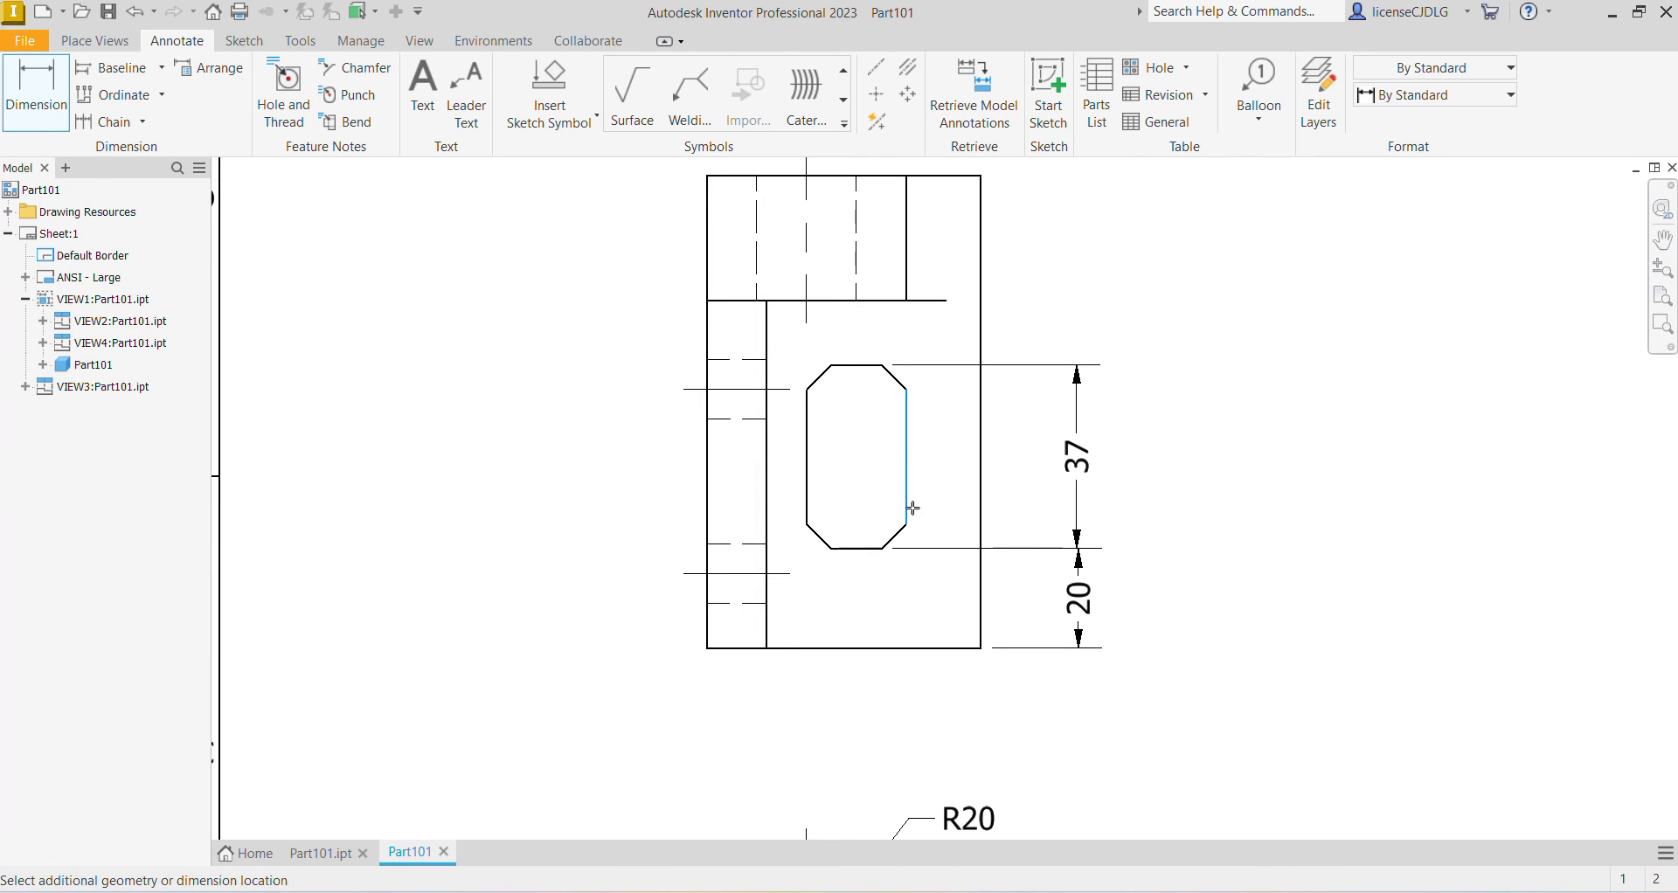
click(981, 536)
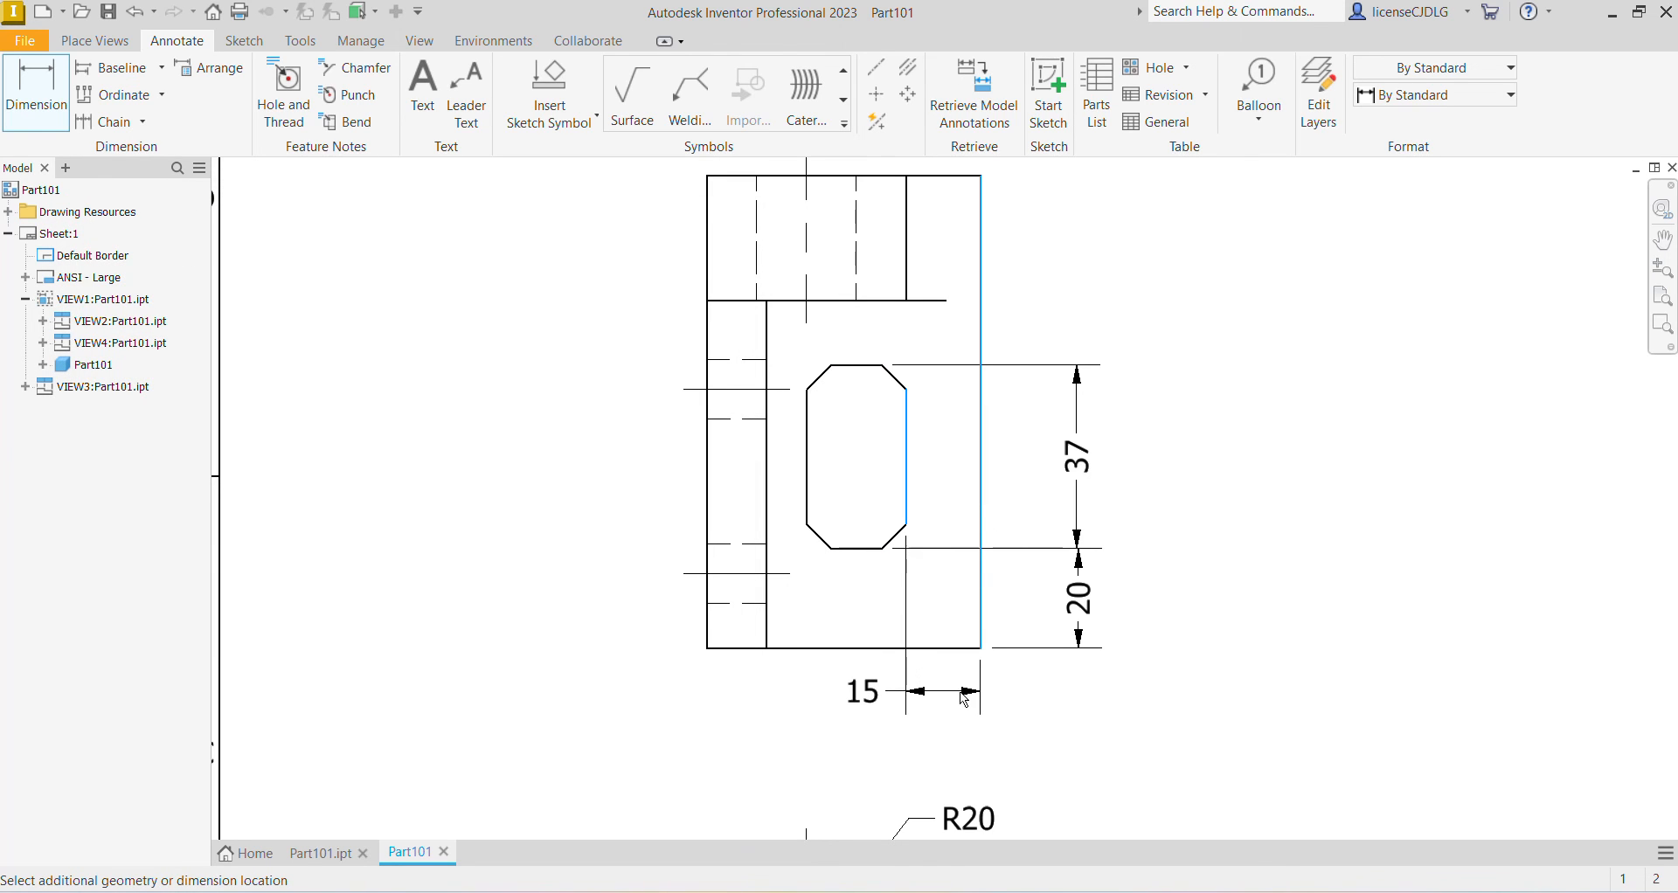
click(838, 664)
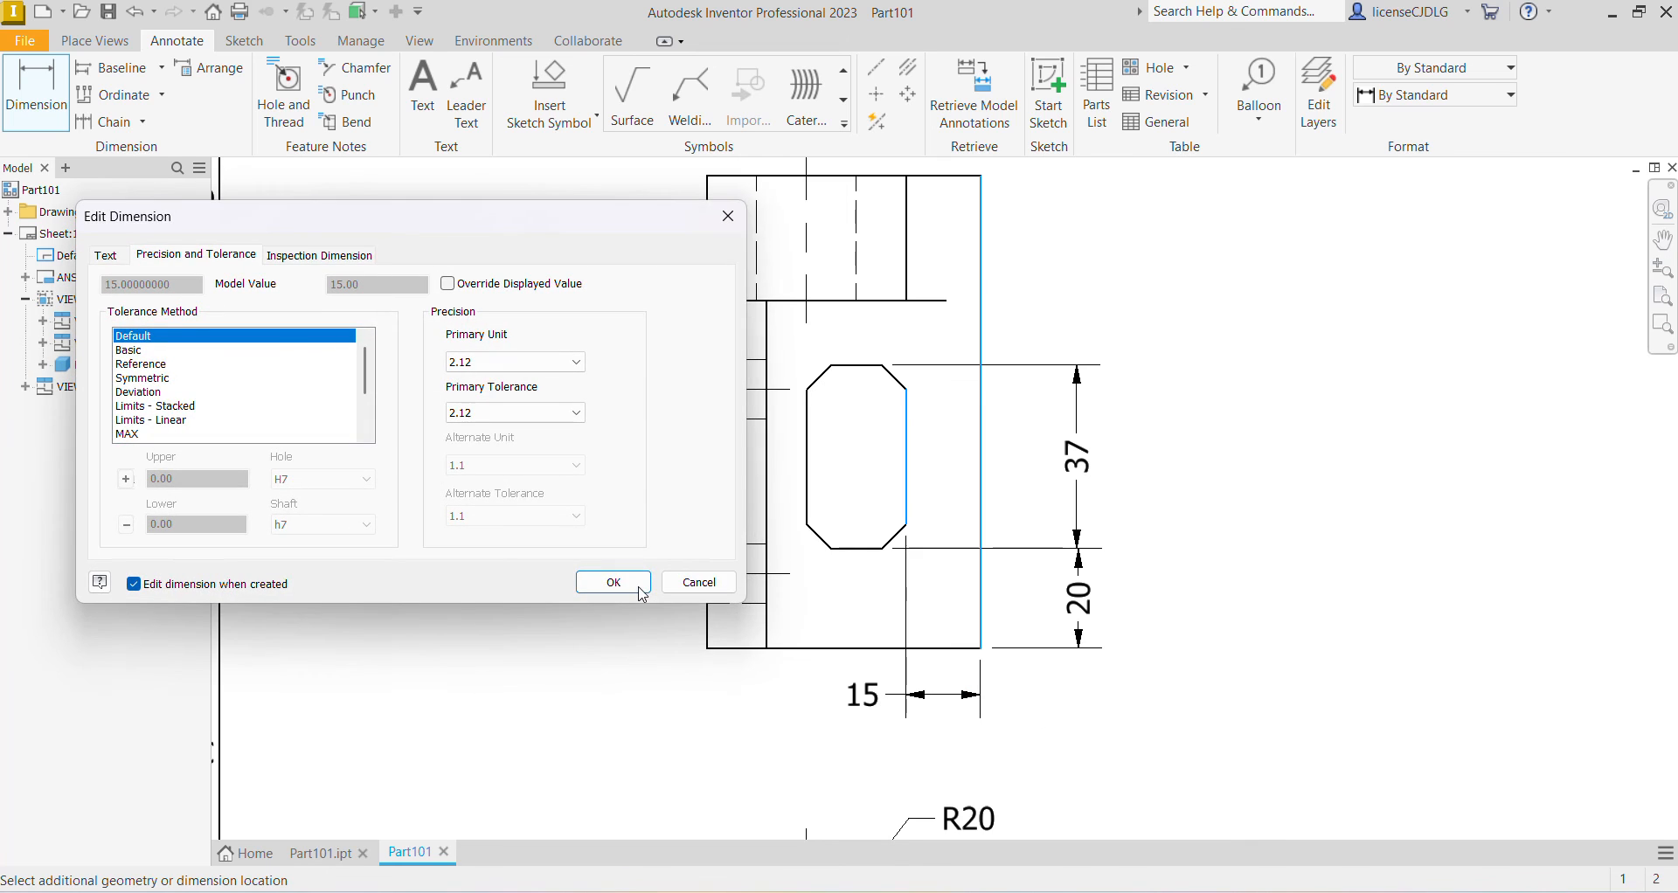
click(631, 584)
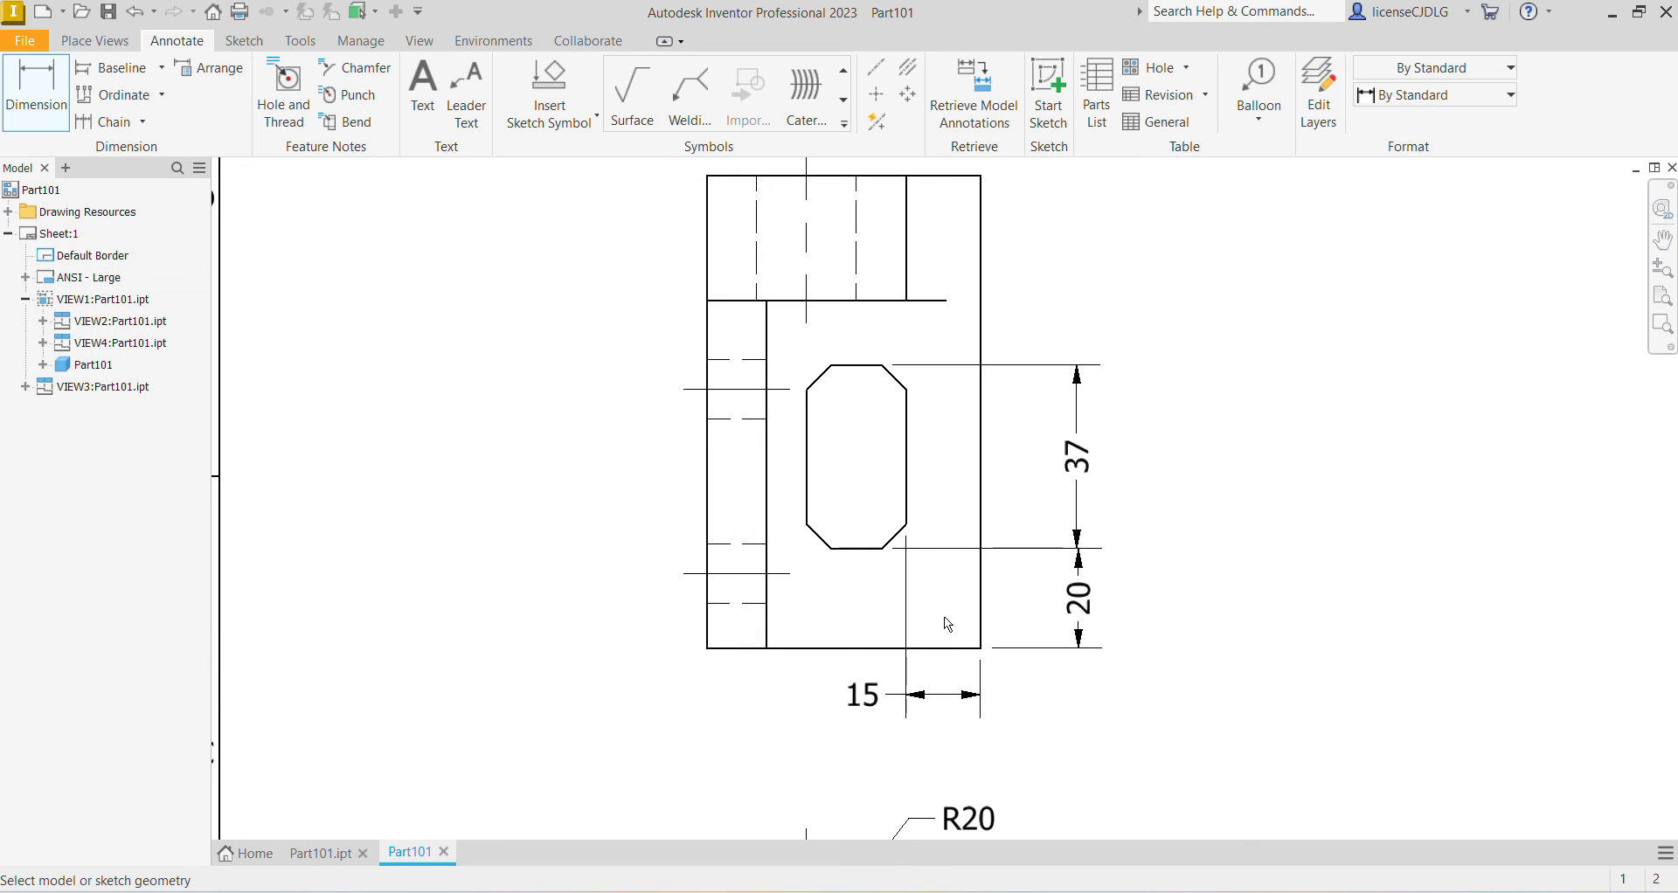
Dimension the slot's width below the top view and move the overlapping edge-distance text to the right of its arrows.
click(909, 512)
click(806, 505)
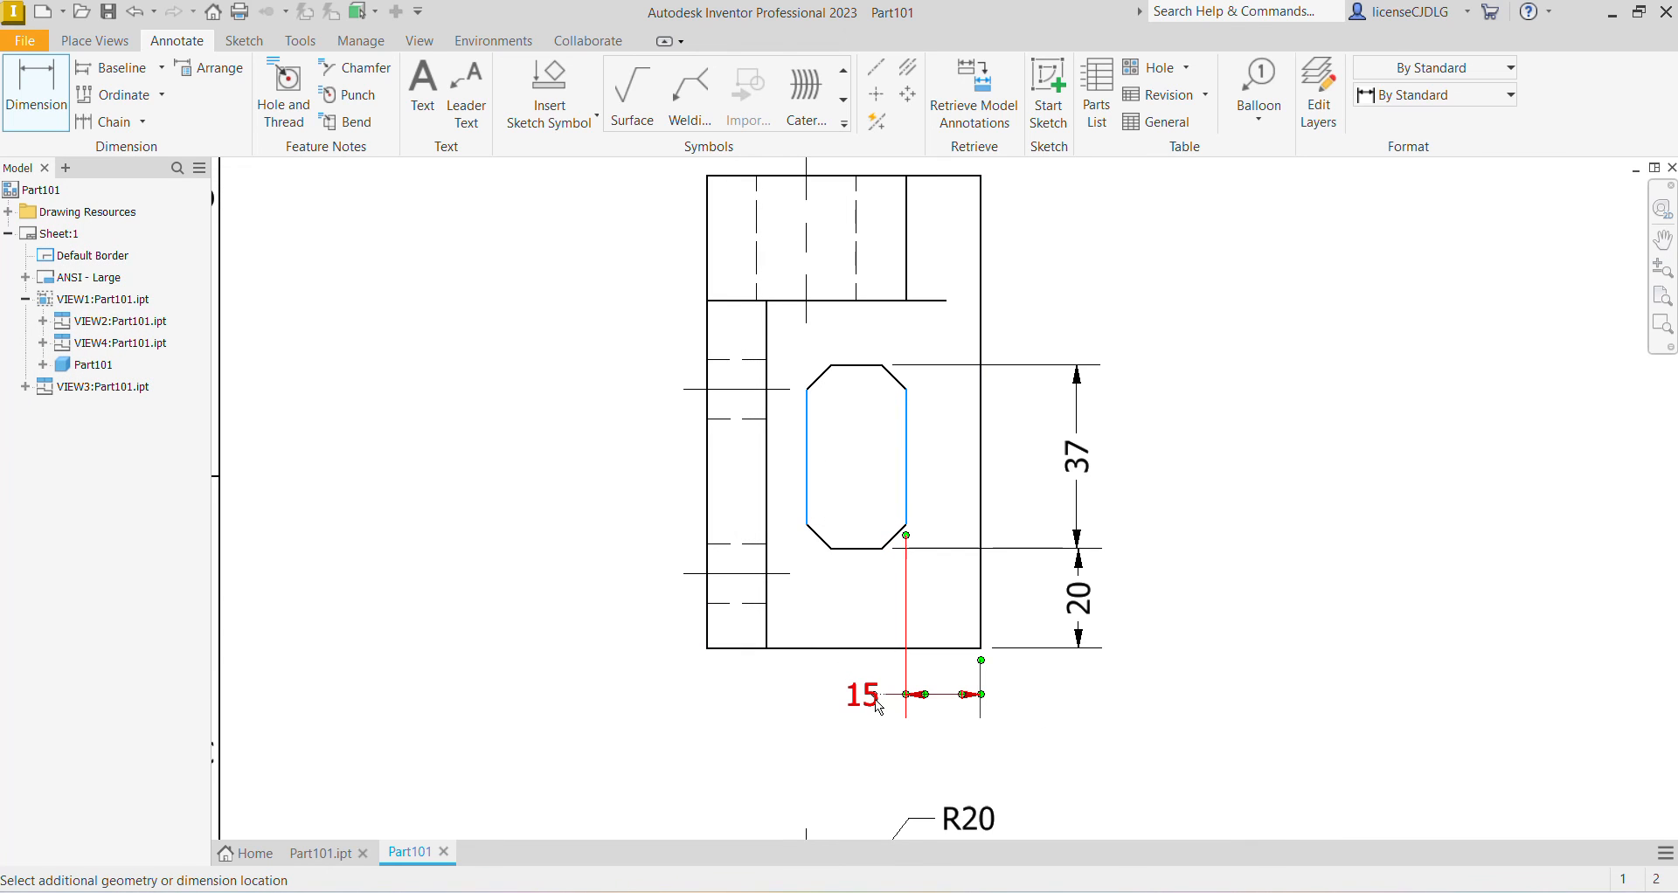
click(875, 701)
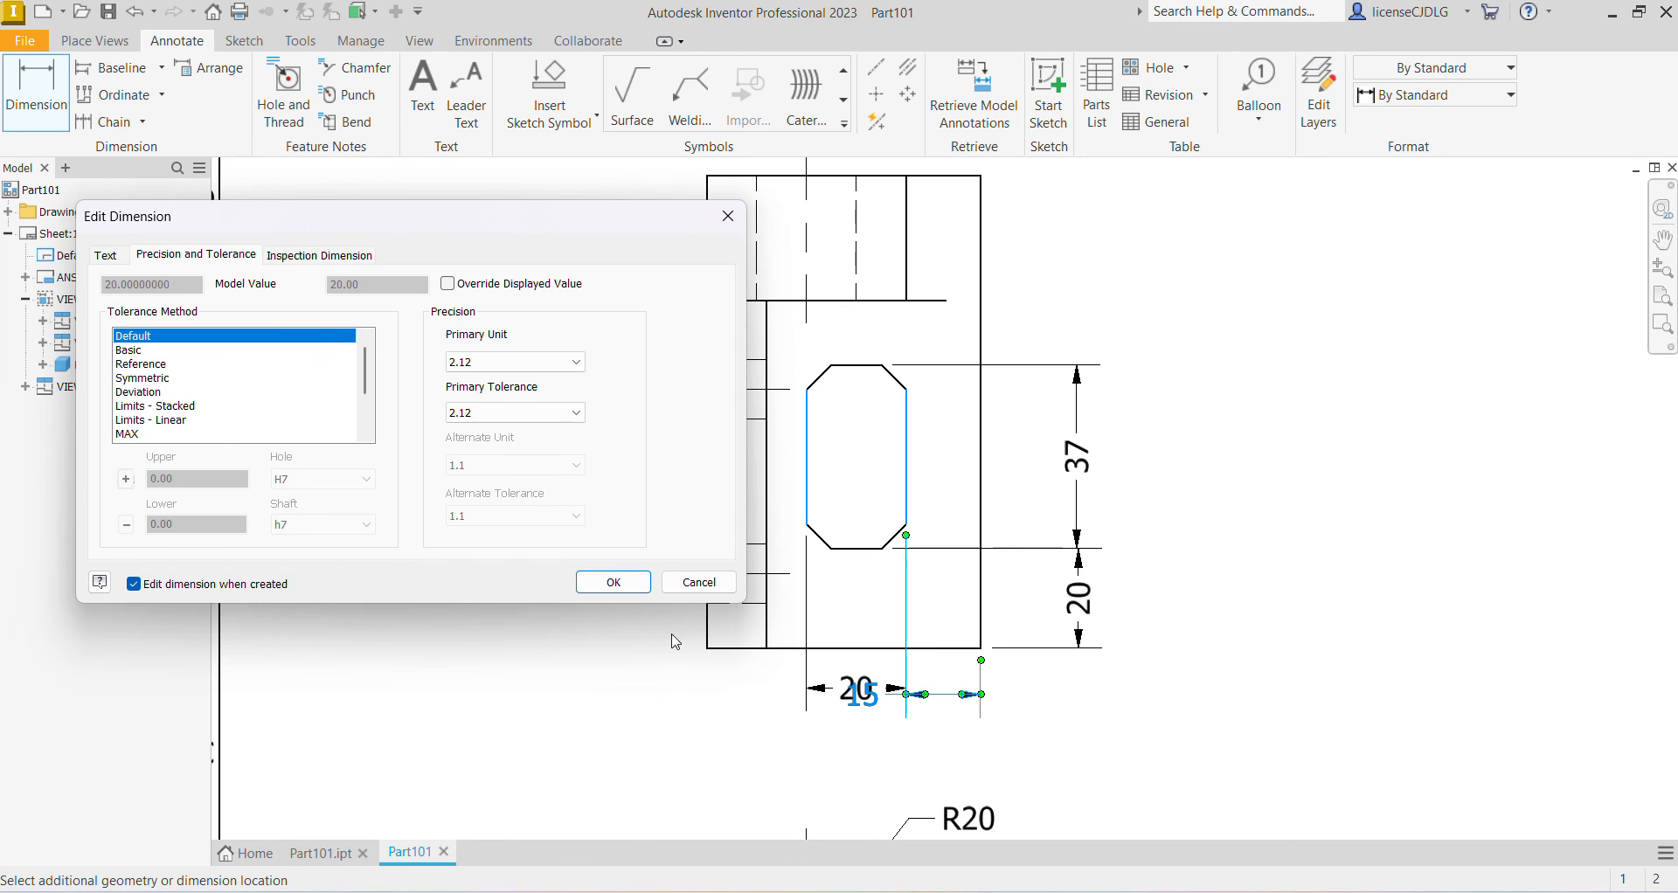
click(635, 591)
mouse_move(871, 715)
mouse_down()
mouse_move(1022, 698)
mouse_move(864, 697)
mouse_up()
click(1174, 701)
Dimension the side flange's thickness below the top view and move its text to the left, clear of the slot-width dimension.
scroll(954, 580, down, 7)
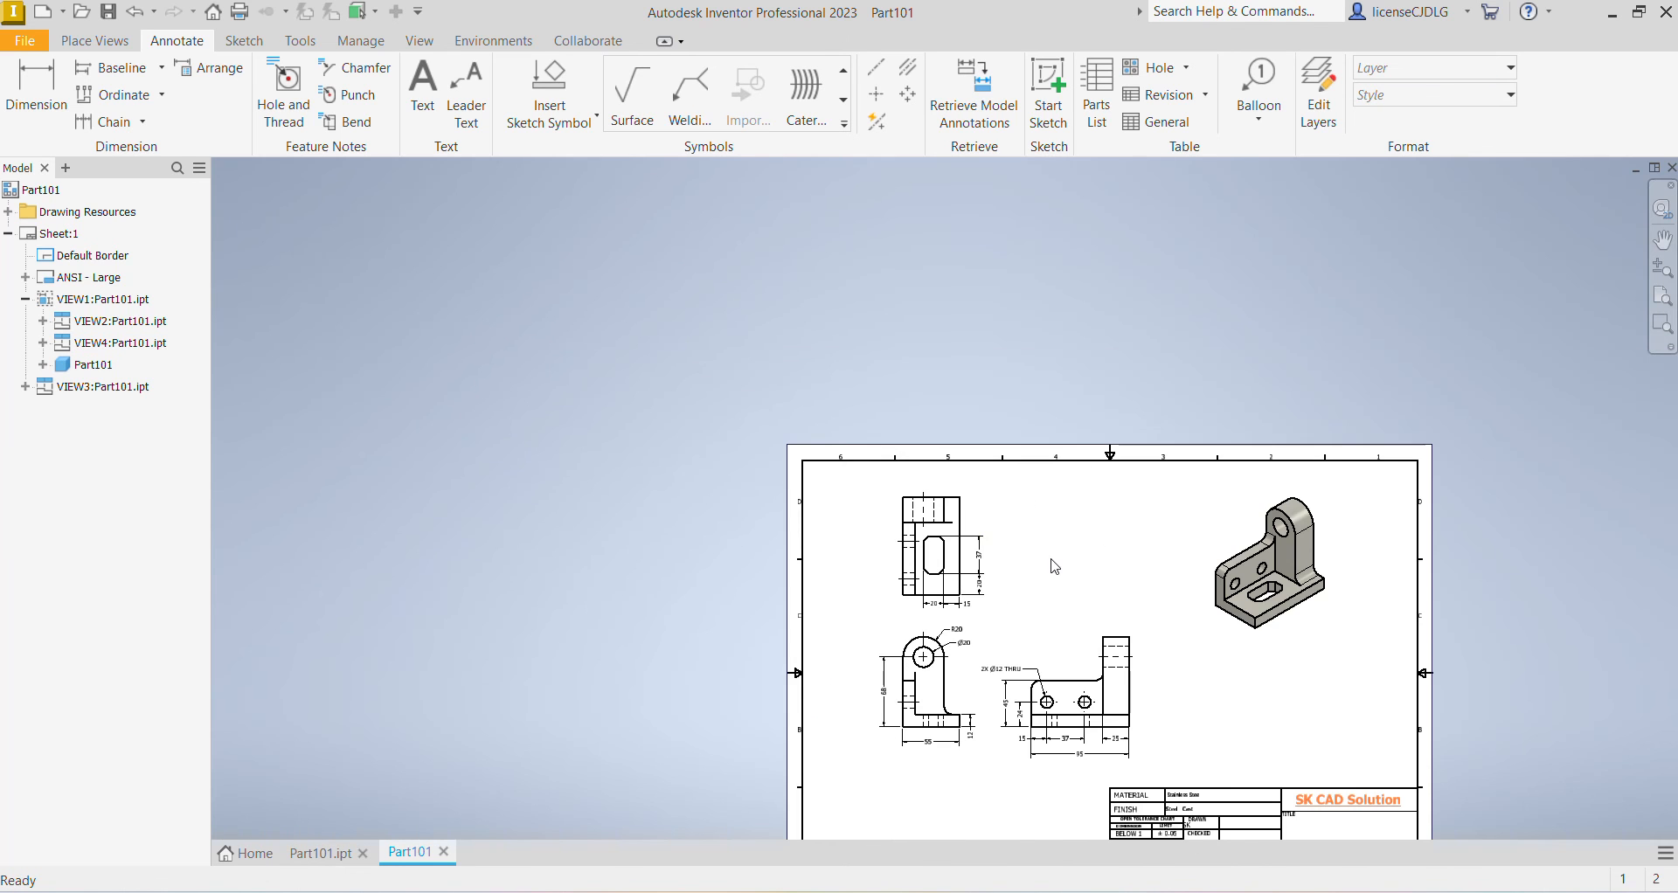
scroll(928, 552, up, 8)
scroll(996, 542, down, 6)
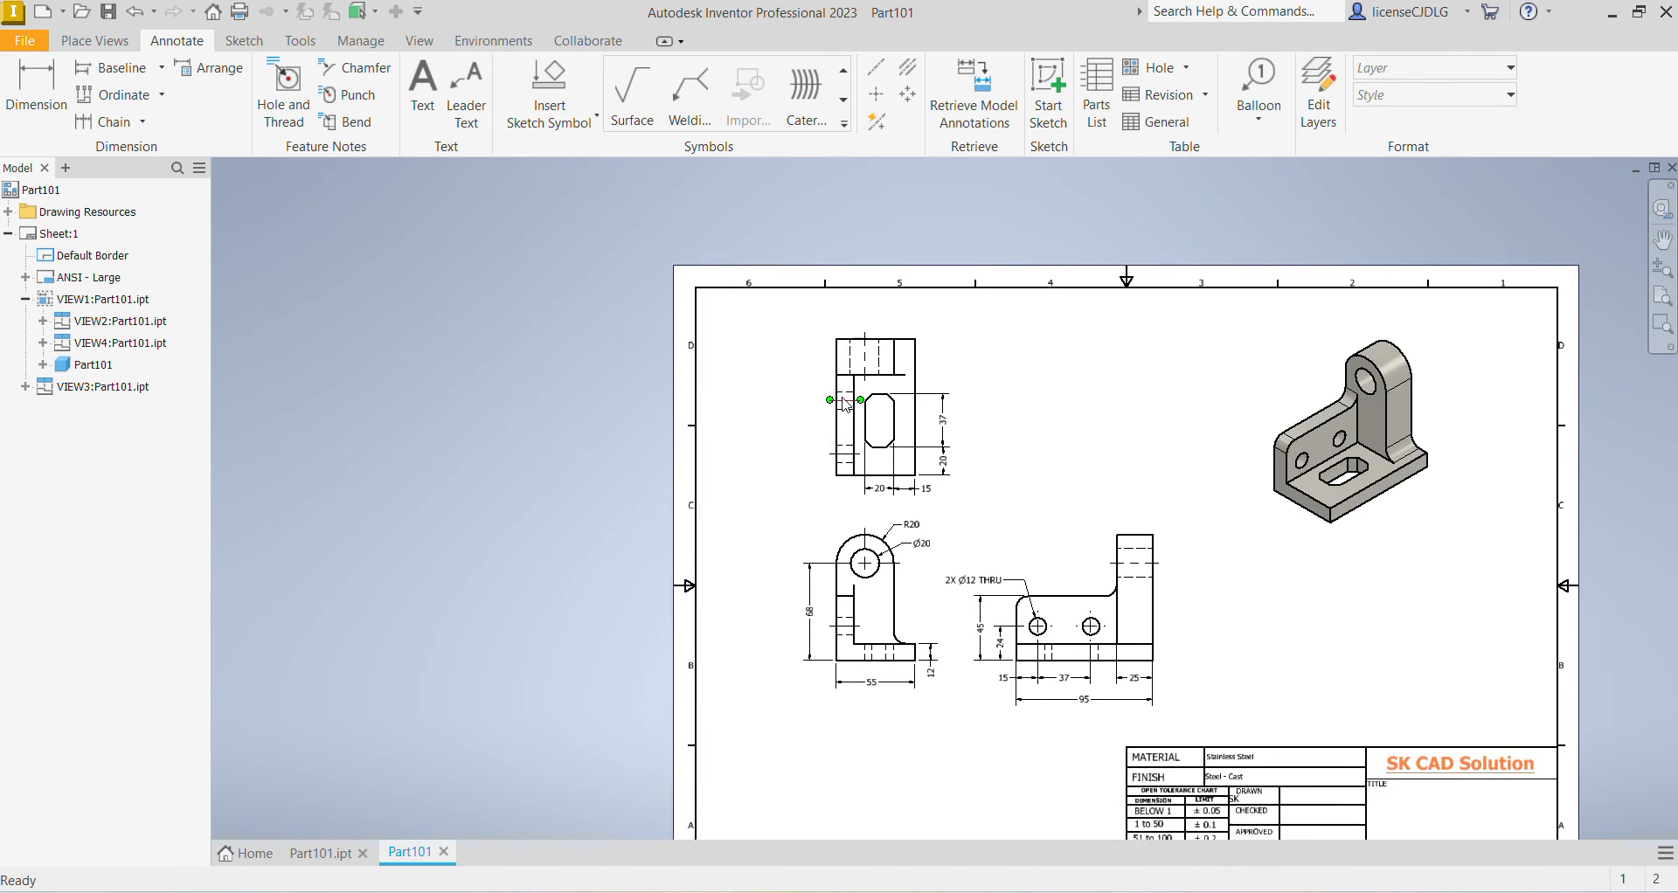
scroll(924, 491, up, 5)
middle_drag(938, 522, 945, 487)
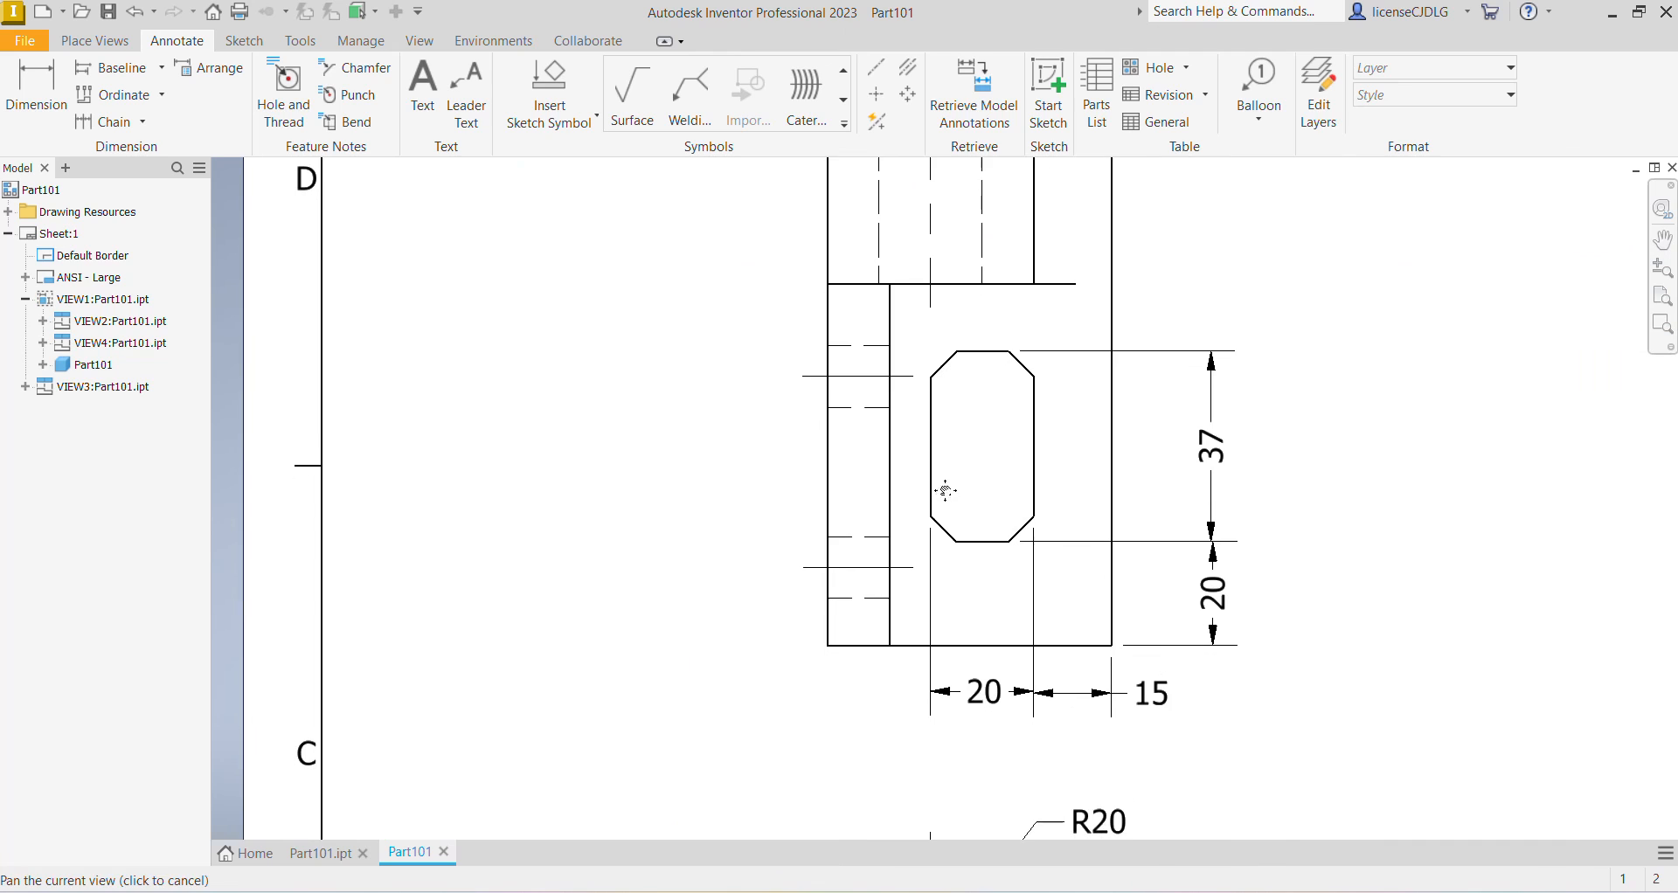
click(889, 534)
click(52, 110)
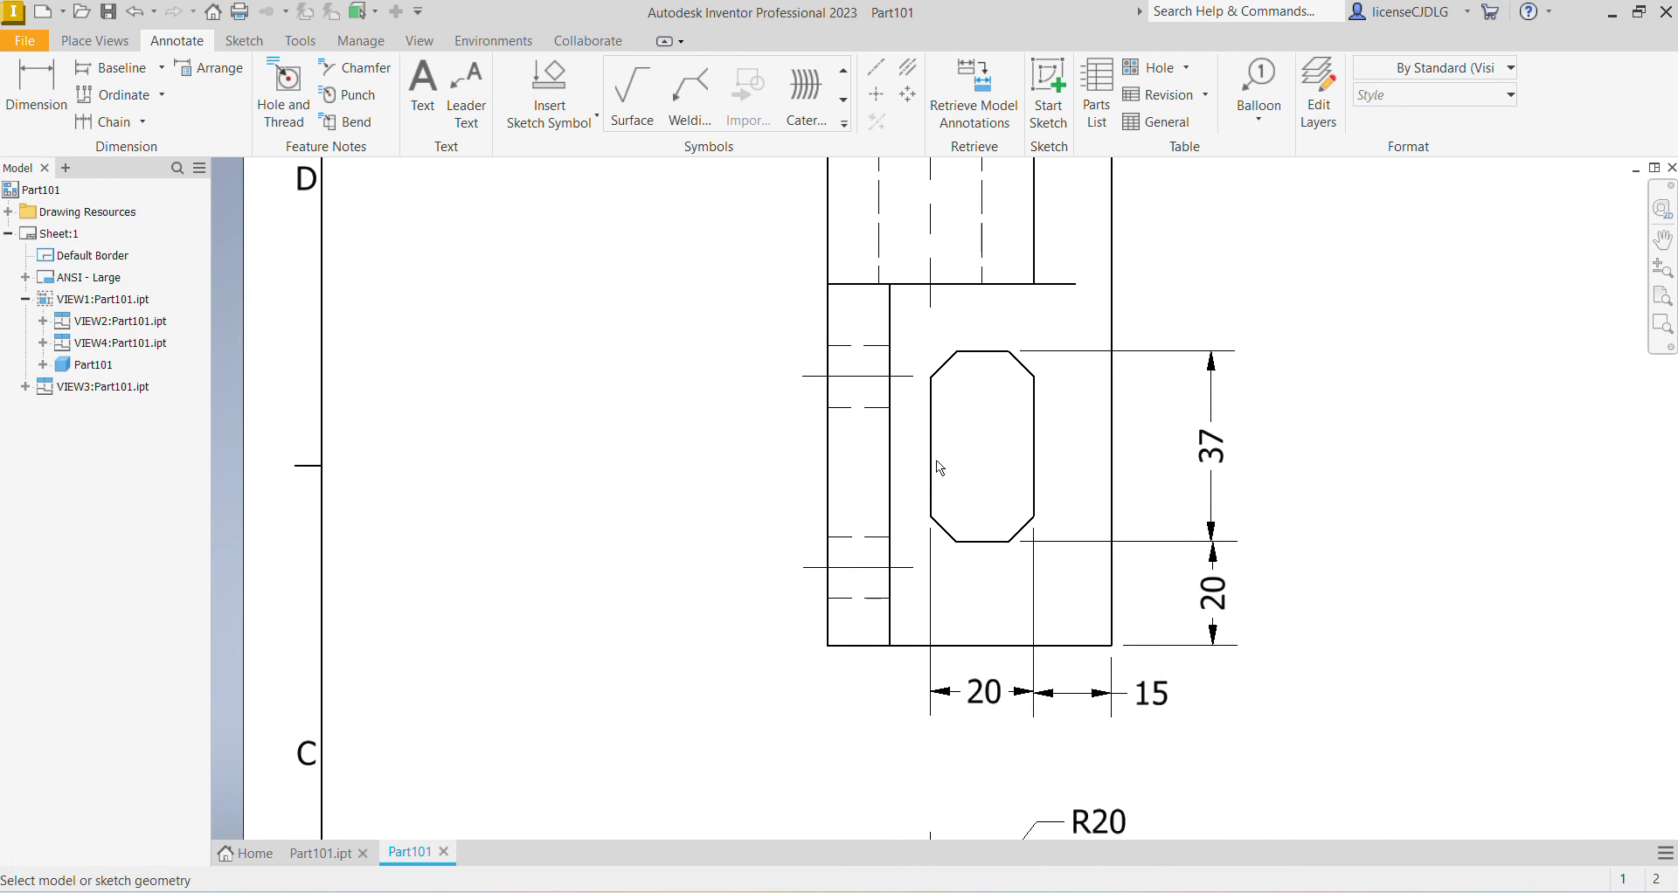
click(900, 504)
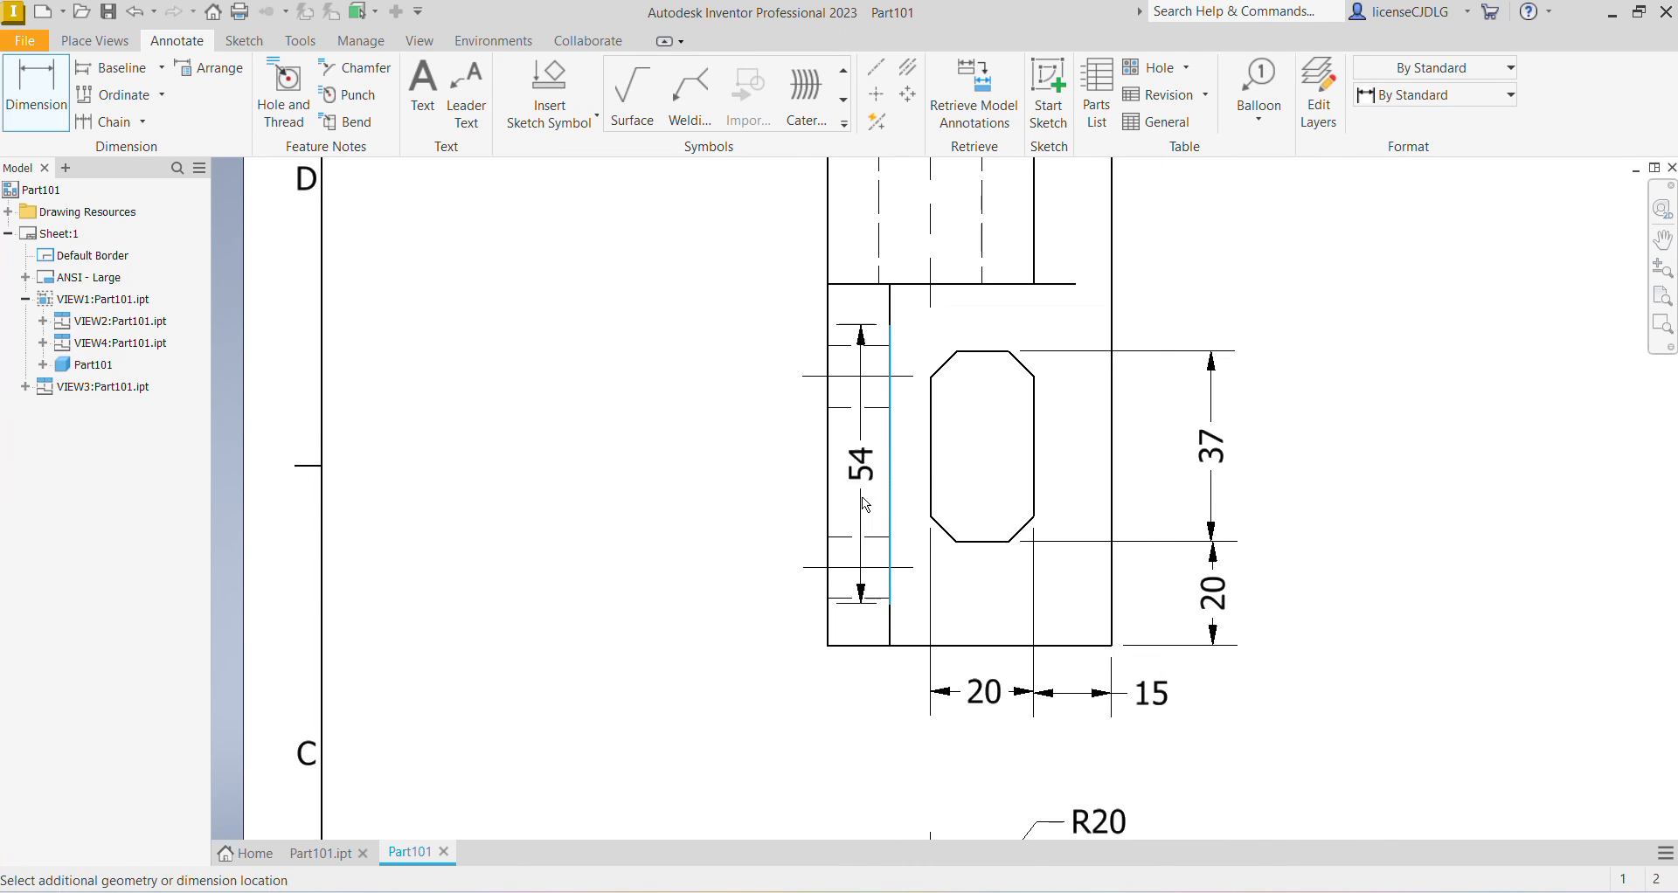
click(827, 495)
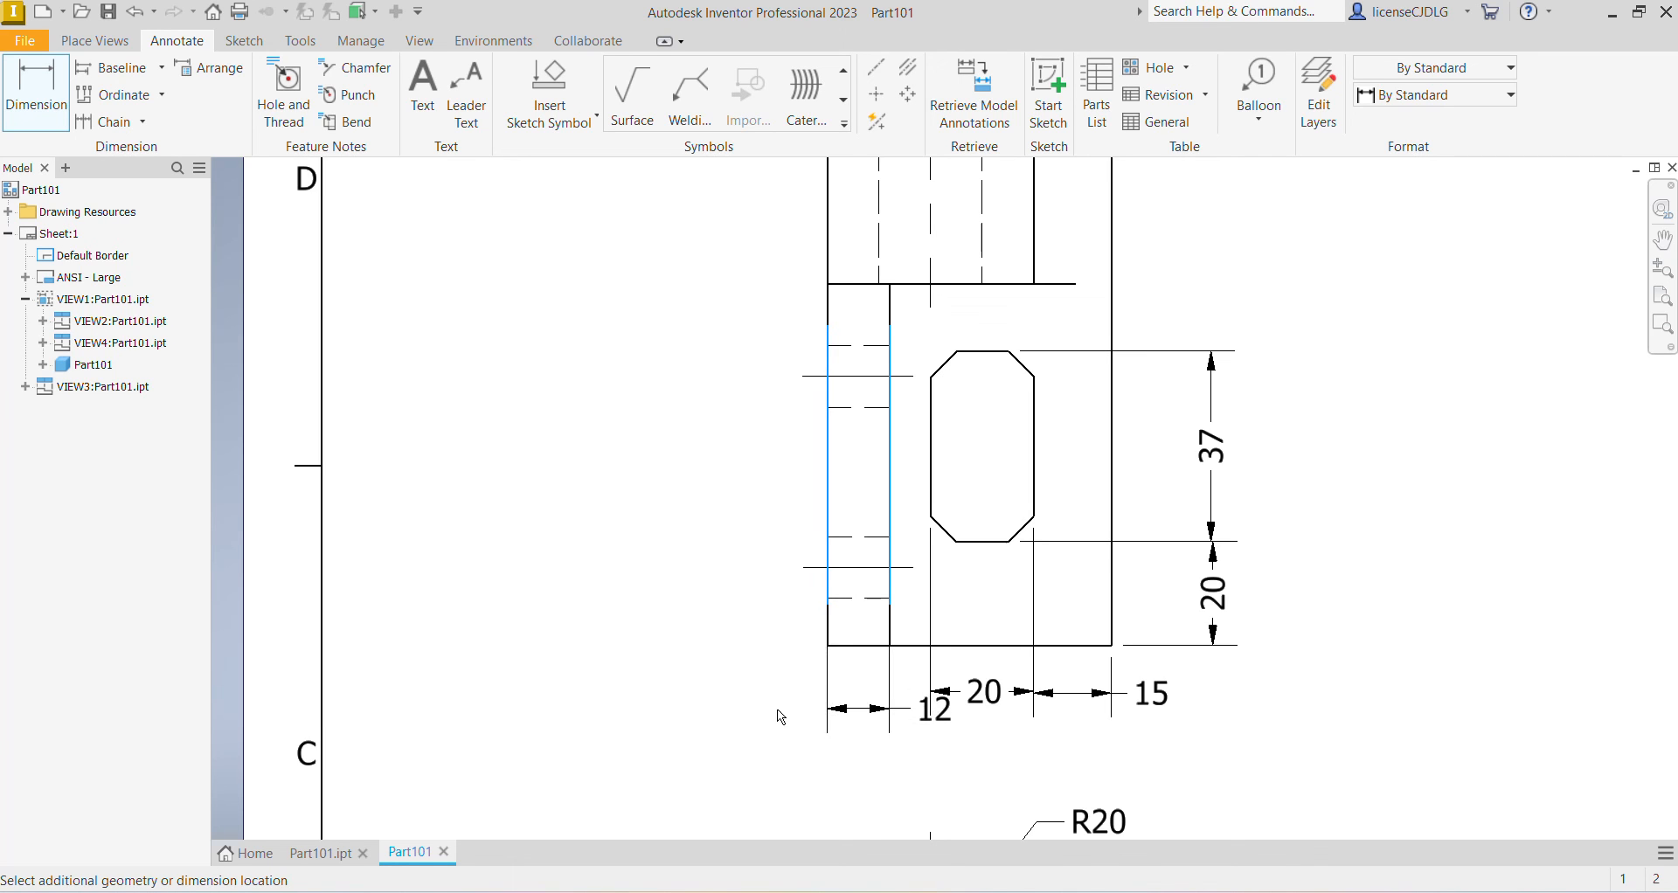
key(Escape)
key(Escape)
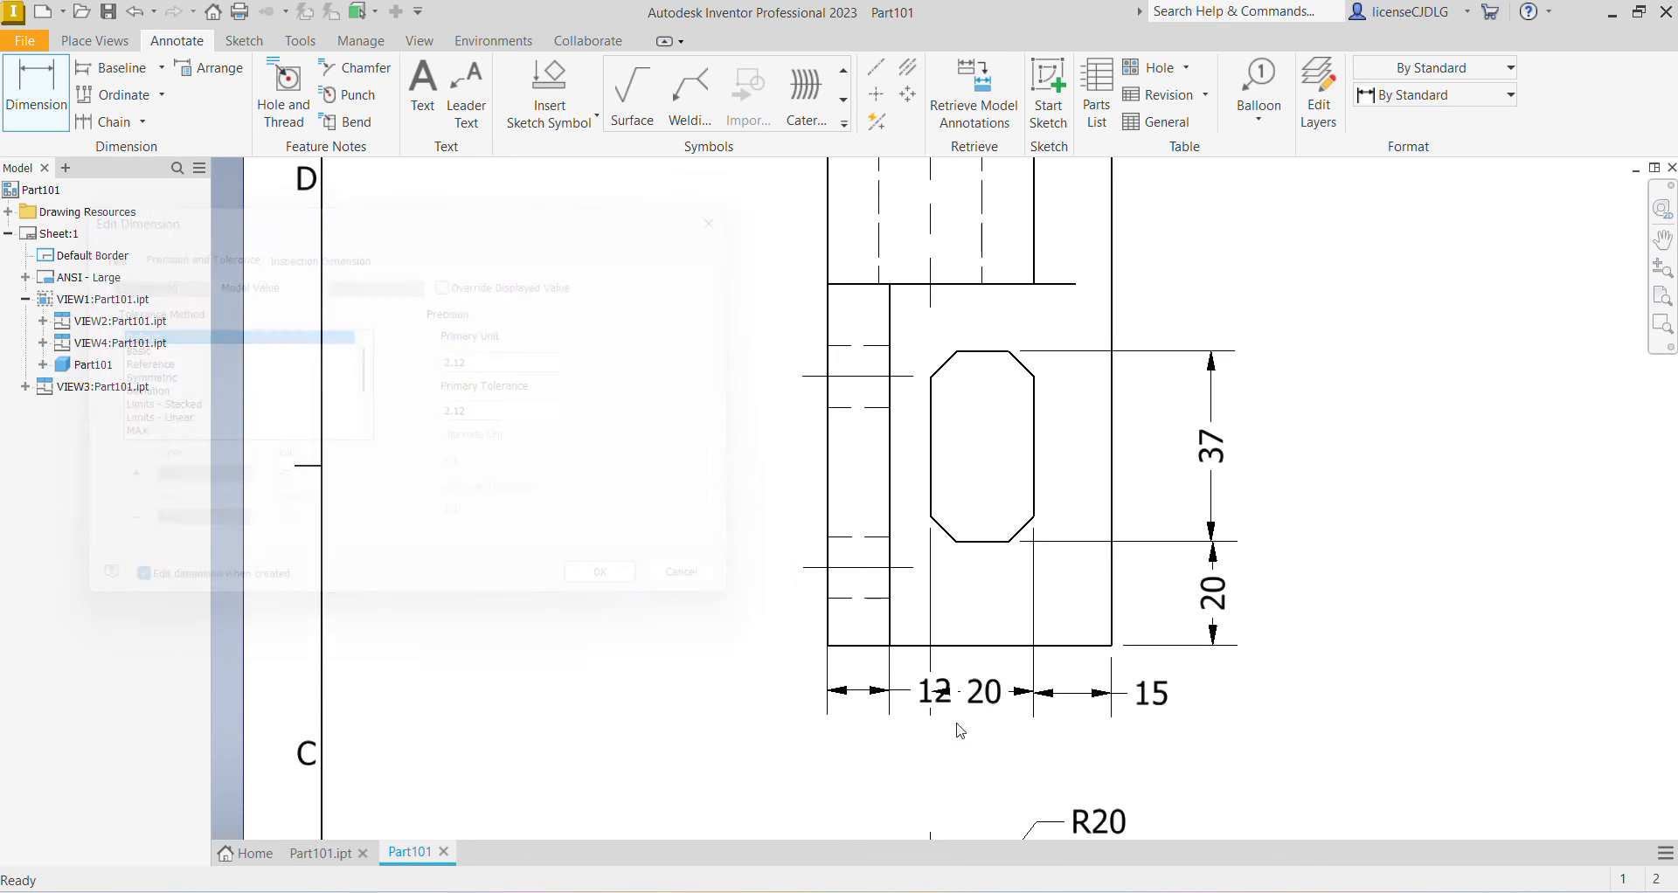
drag(944, 701, 766, 690)
Add a chamfer note to the slot's upper-right chamfer in the top view, placing its text outside the plate above the slot-length dimension.
scroll(1183, 717, down, 3)
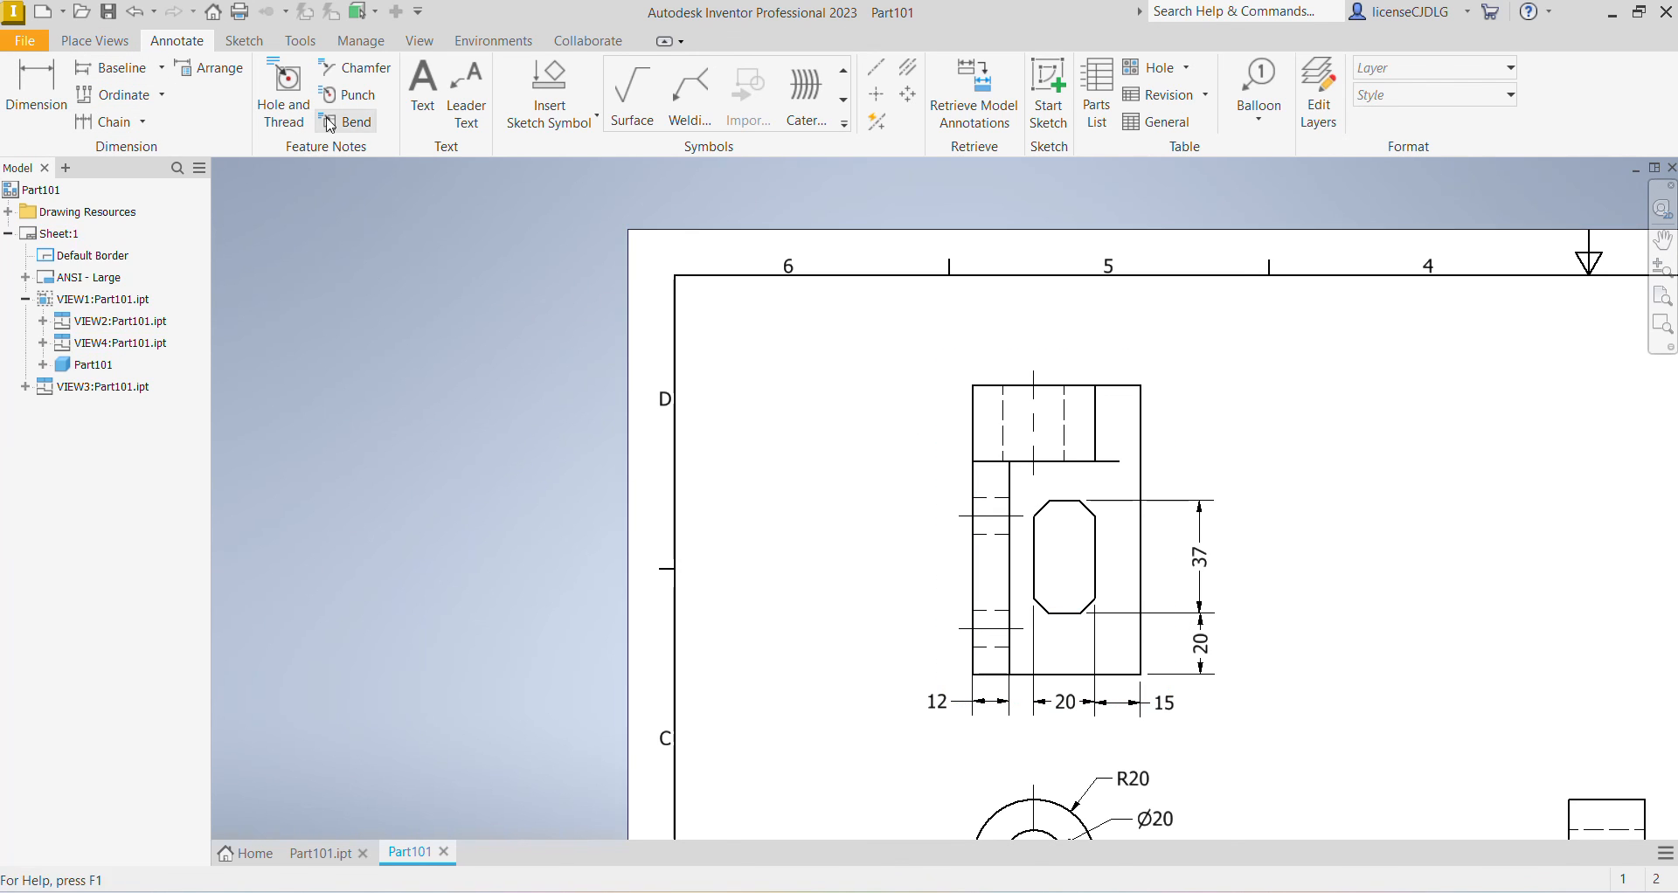
click(354, 67)
scroll(1090, 507, up, 8)
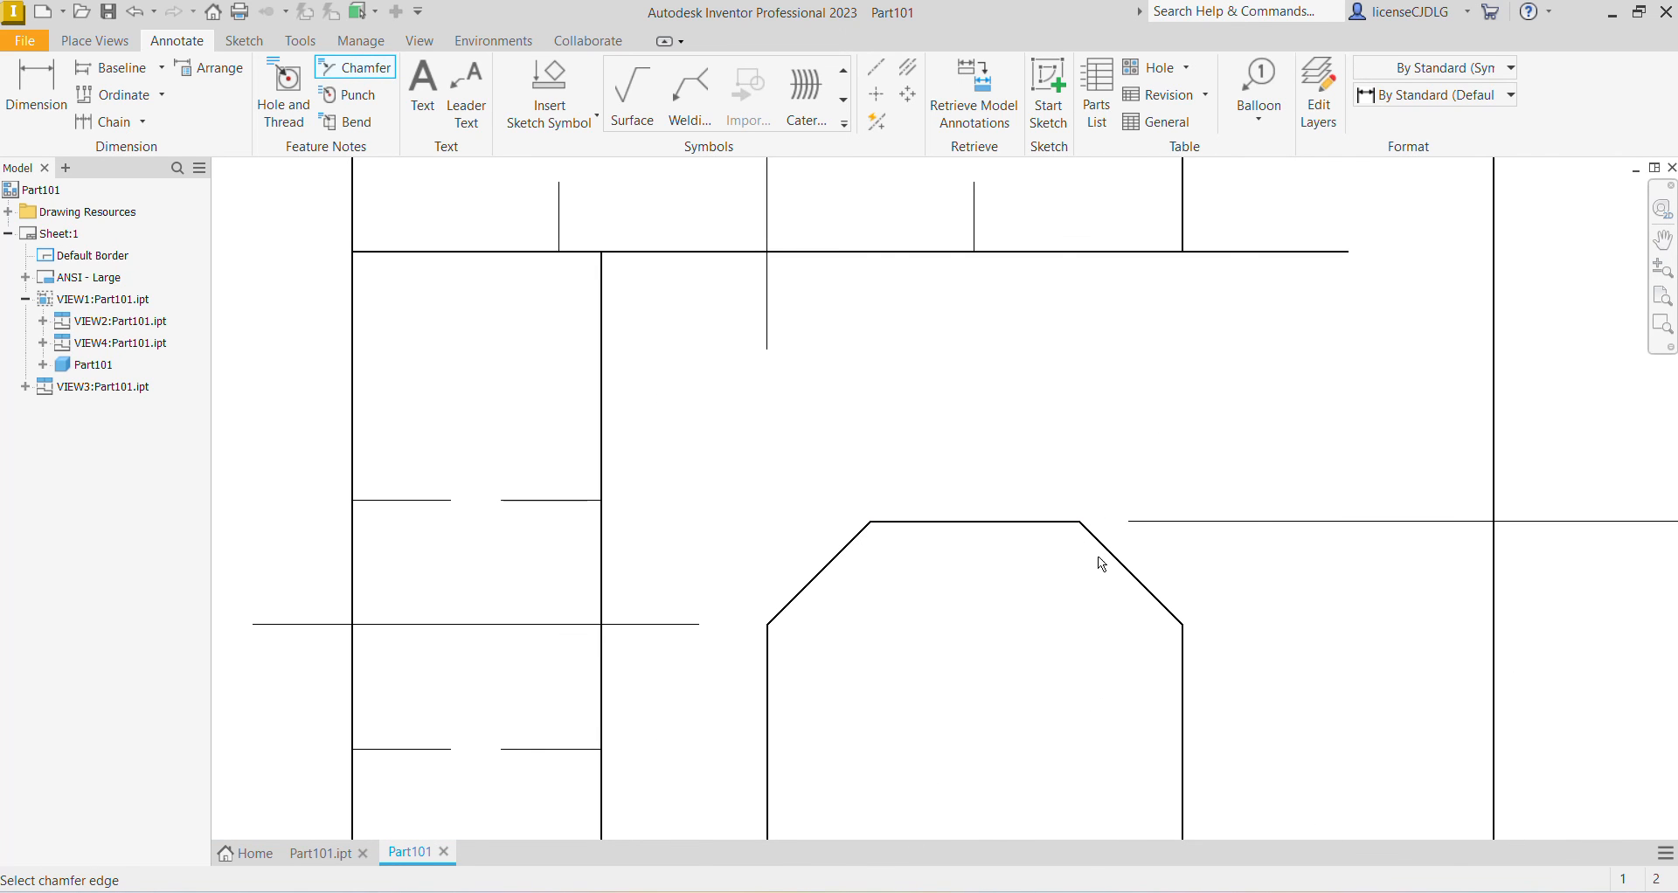
click(1124, 578)
click(1023, 528)
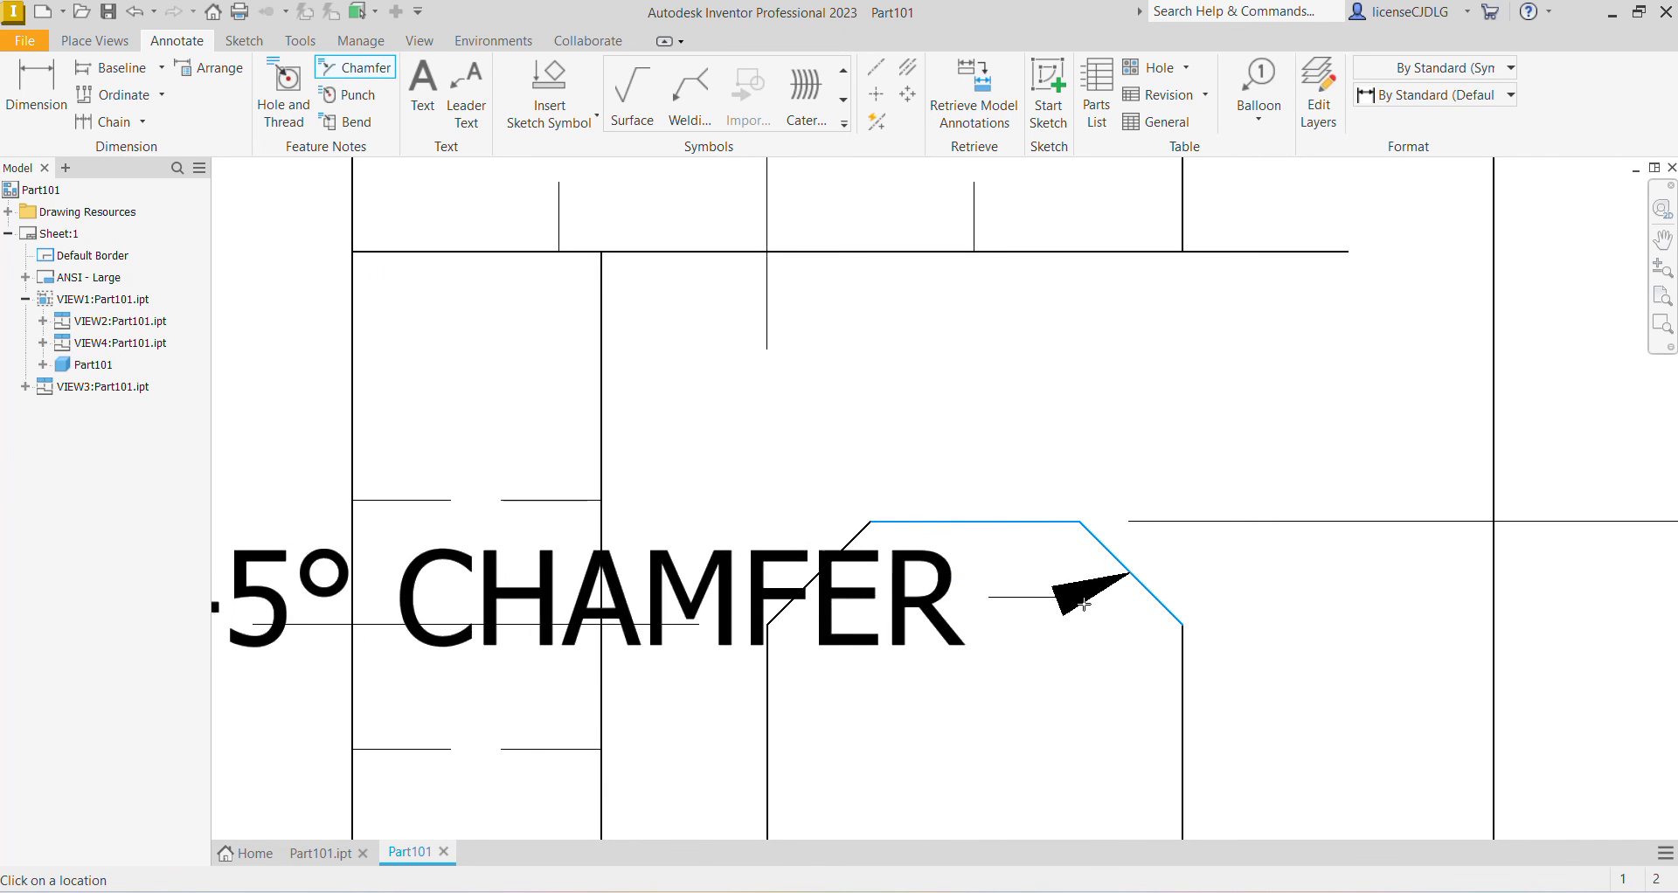
scroll(1087, 612, down, 5)
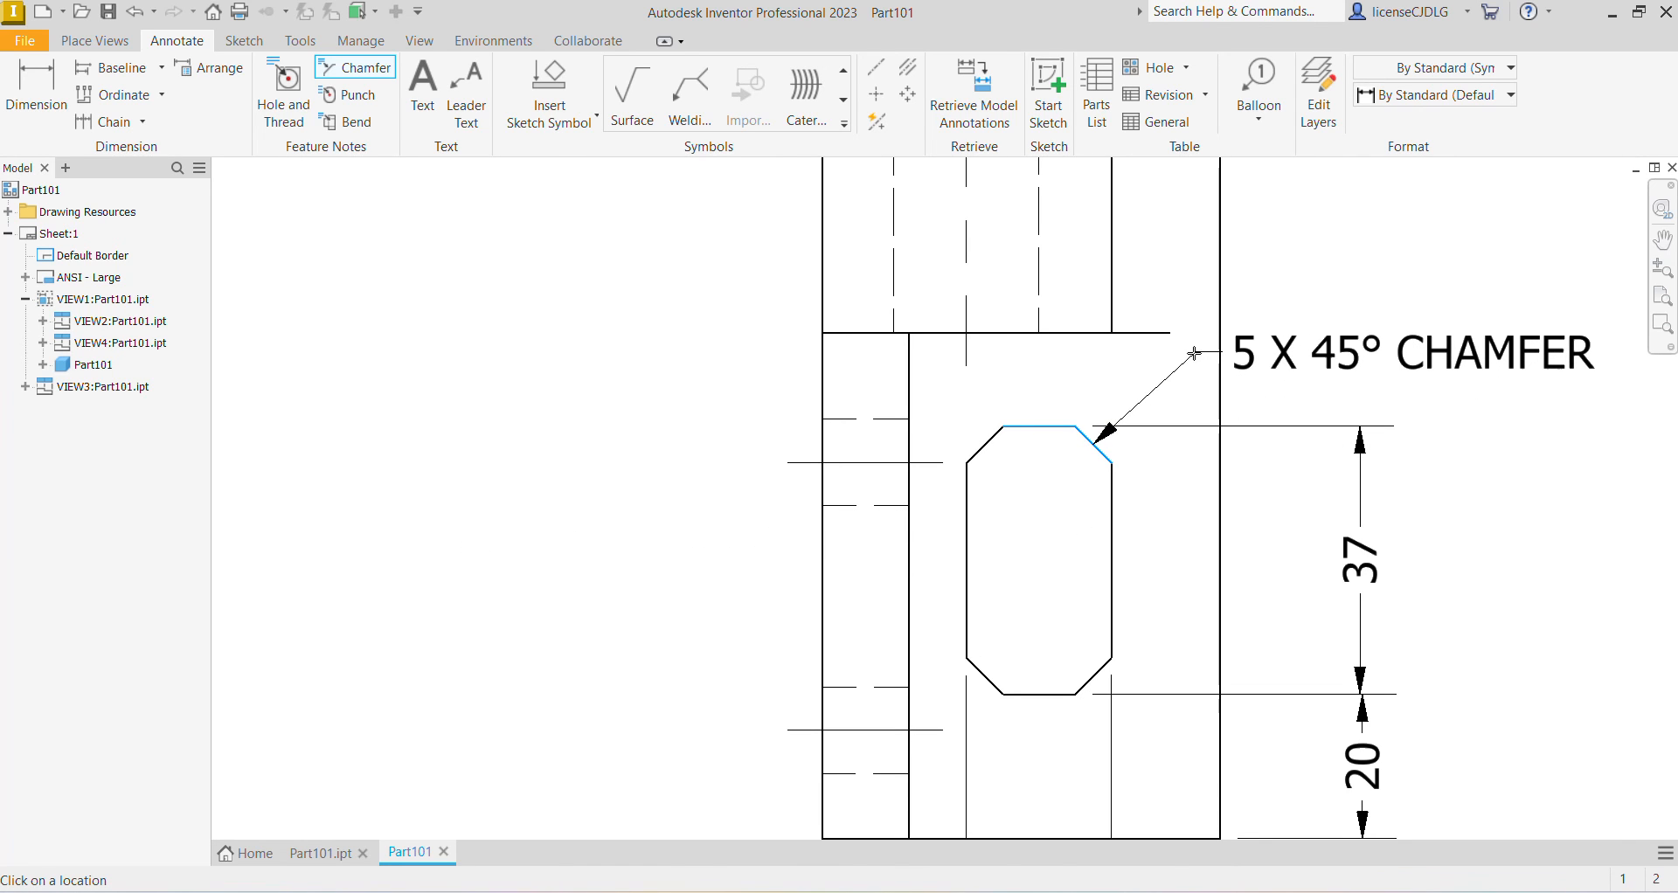
click(1240, 341)
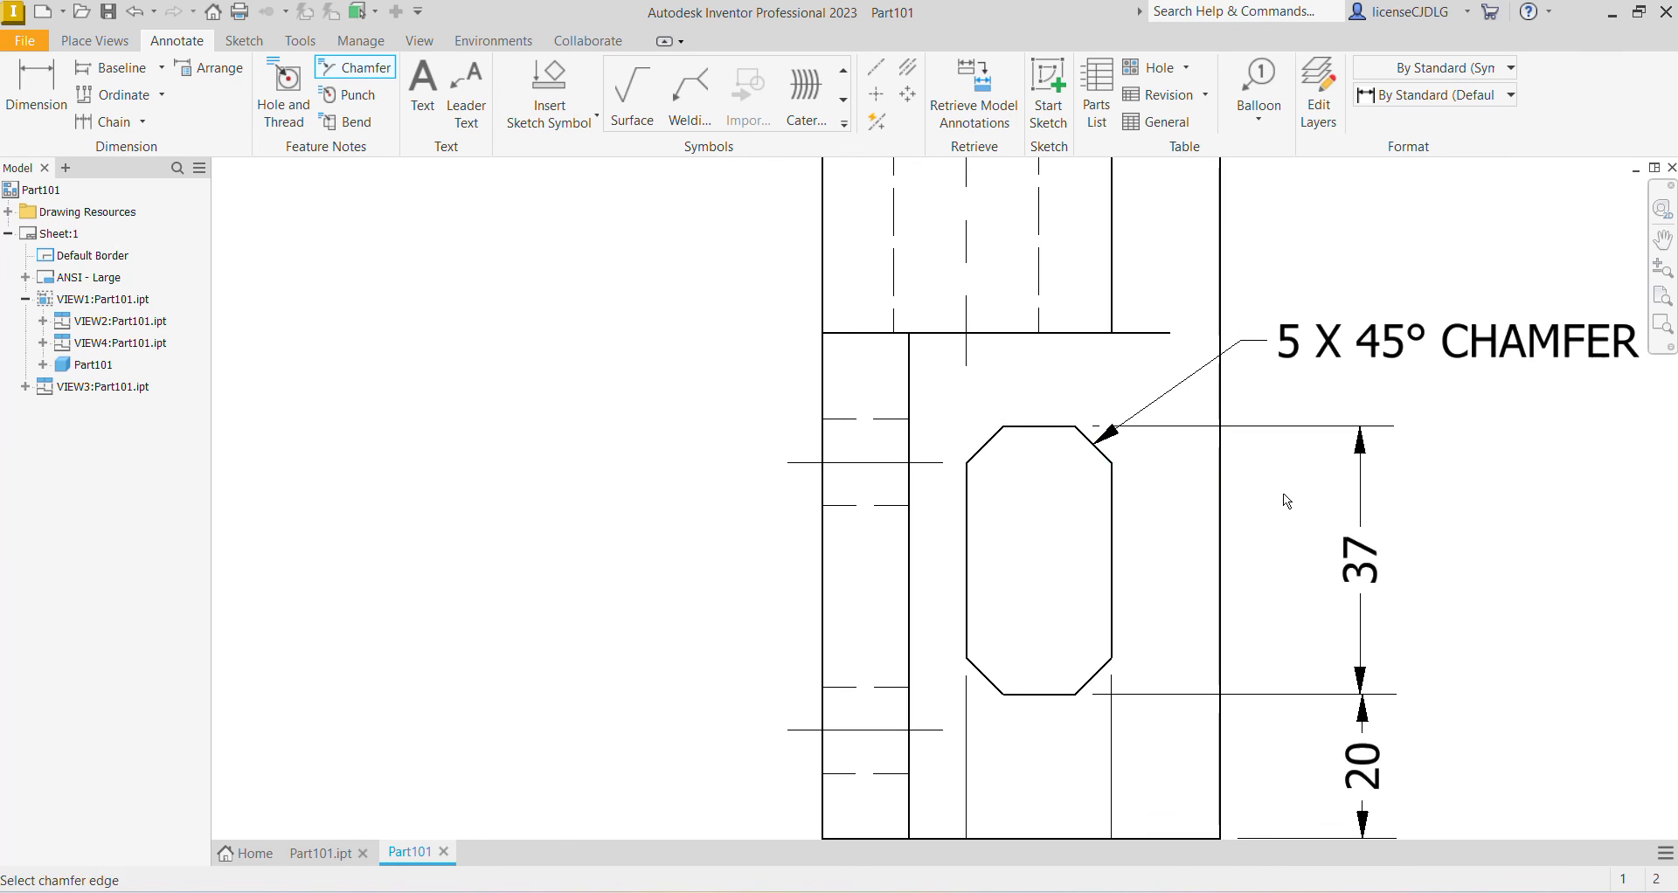
Remove the word CHAMFER from the slot's chamfer note, keeping only distance and angle, and slightly adjust its leader.
key(Escape)
double_click(1335, 346)
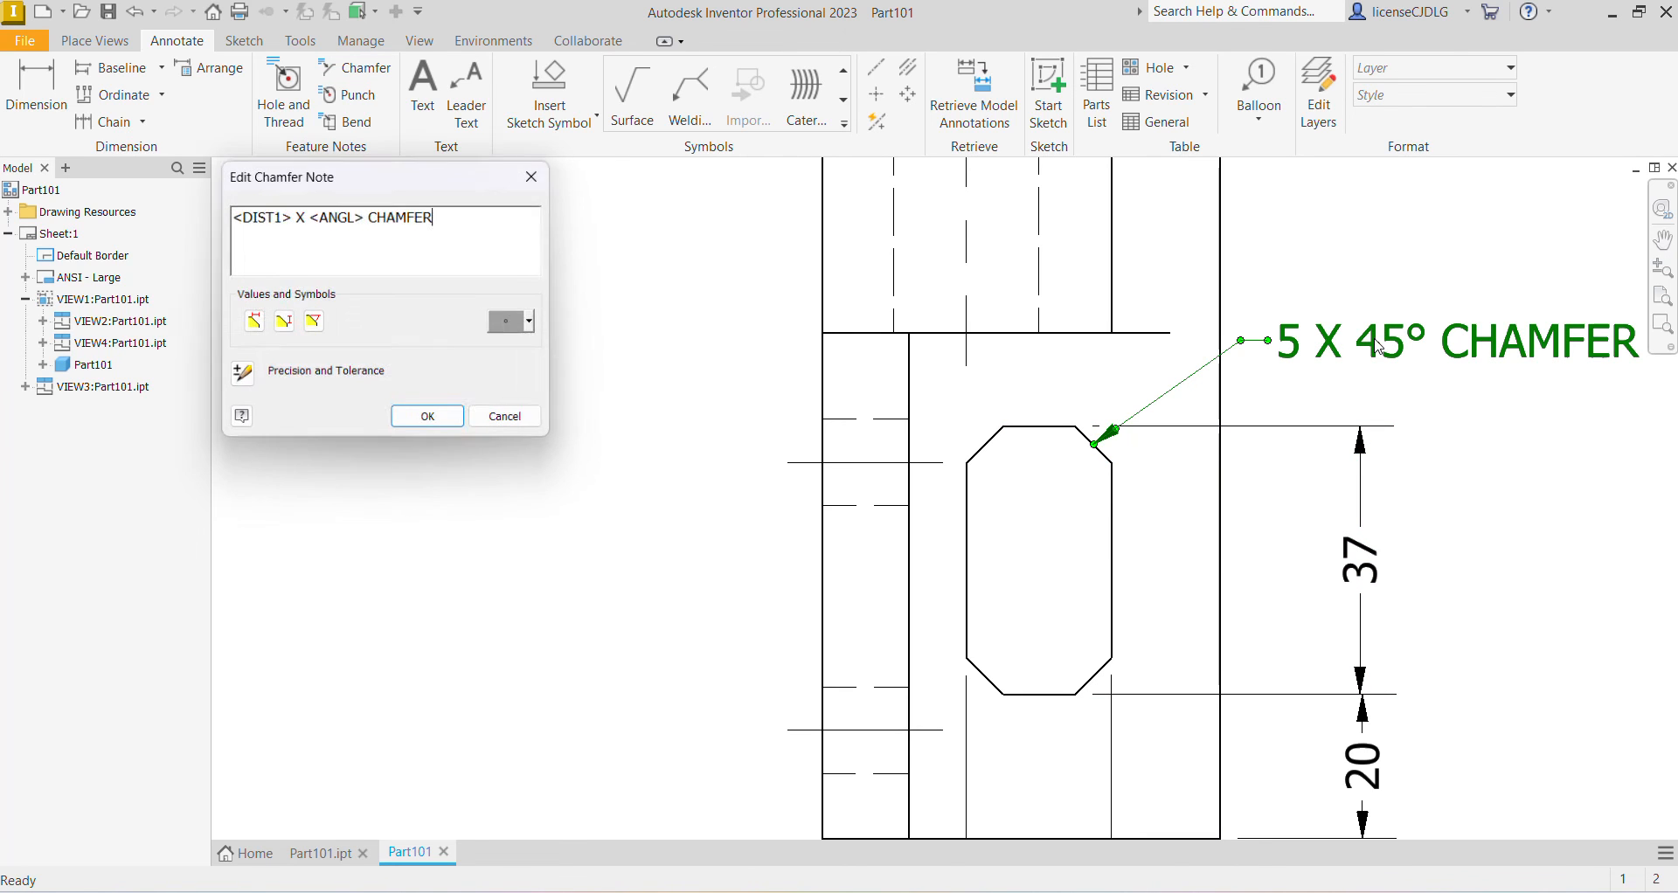
drag(366, 217, 439, 217)
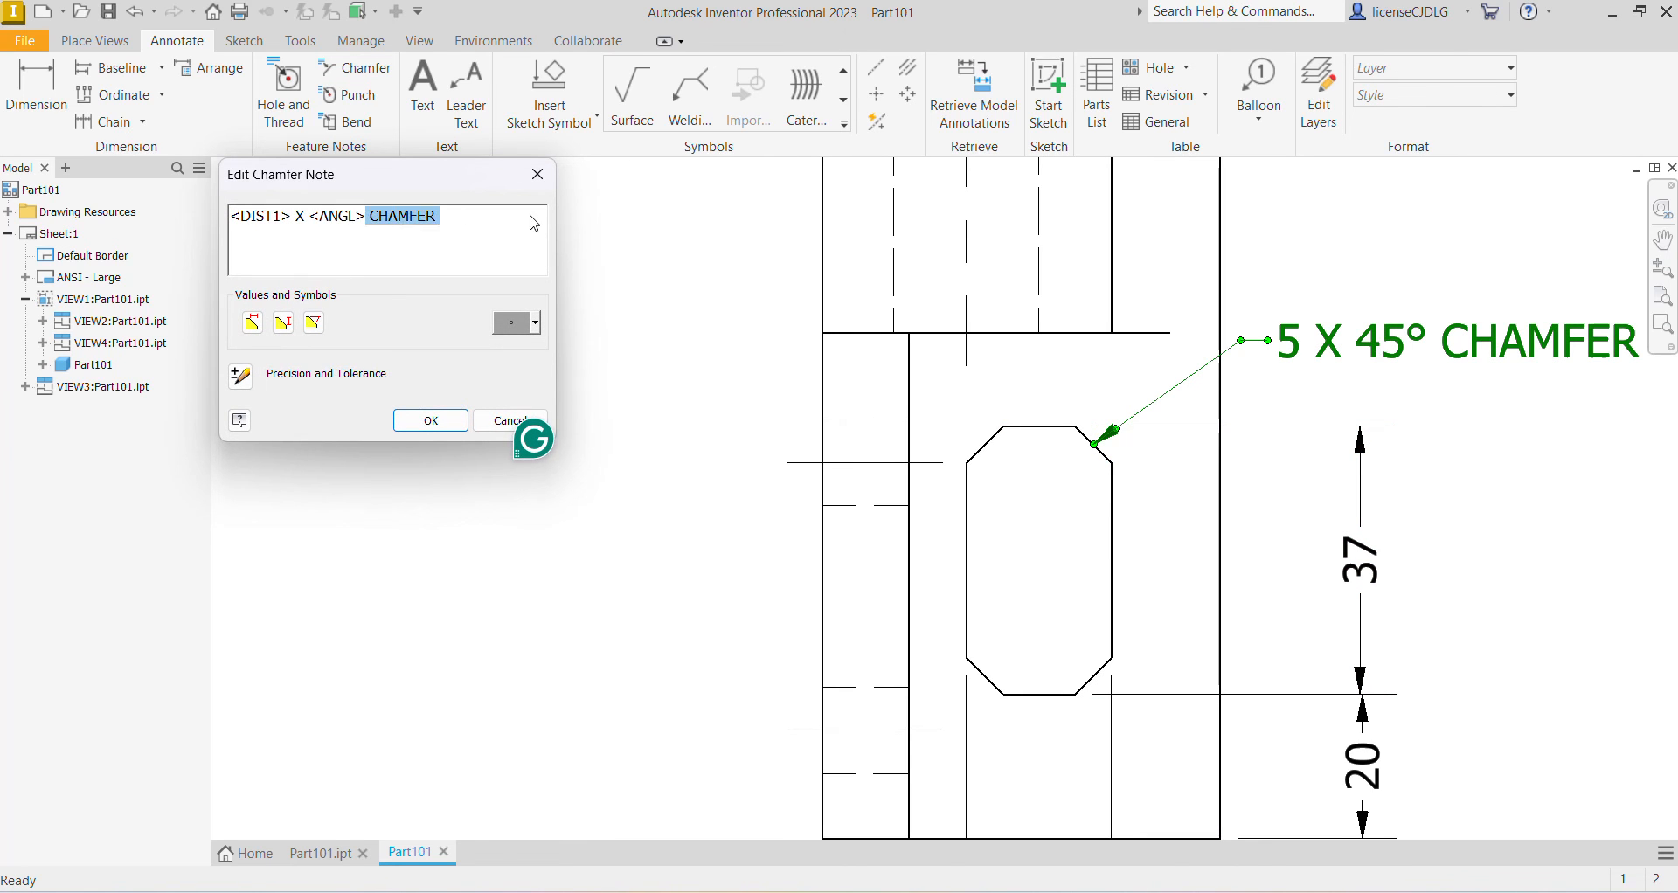
key(BackSpace)
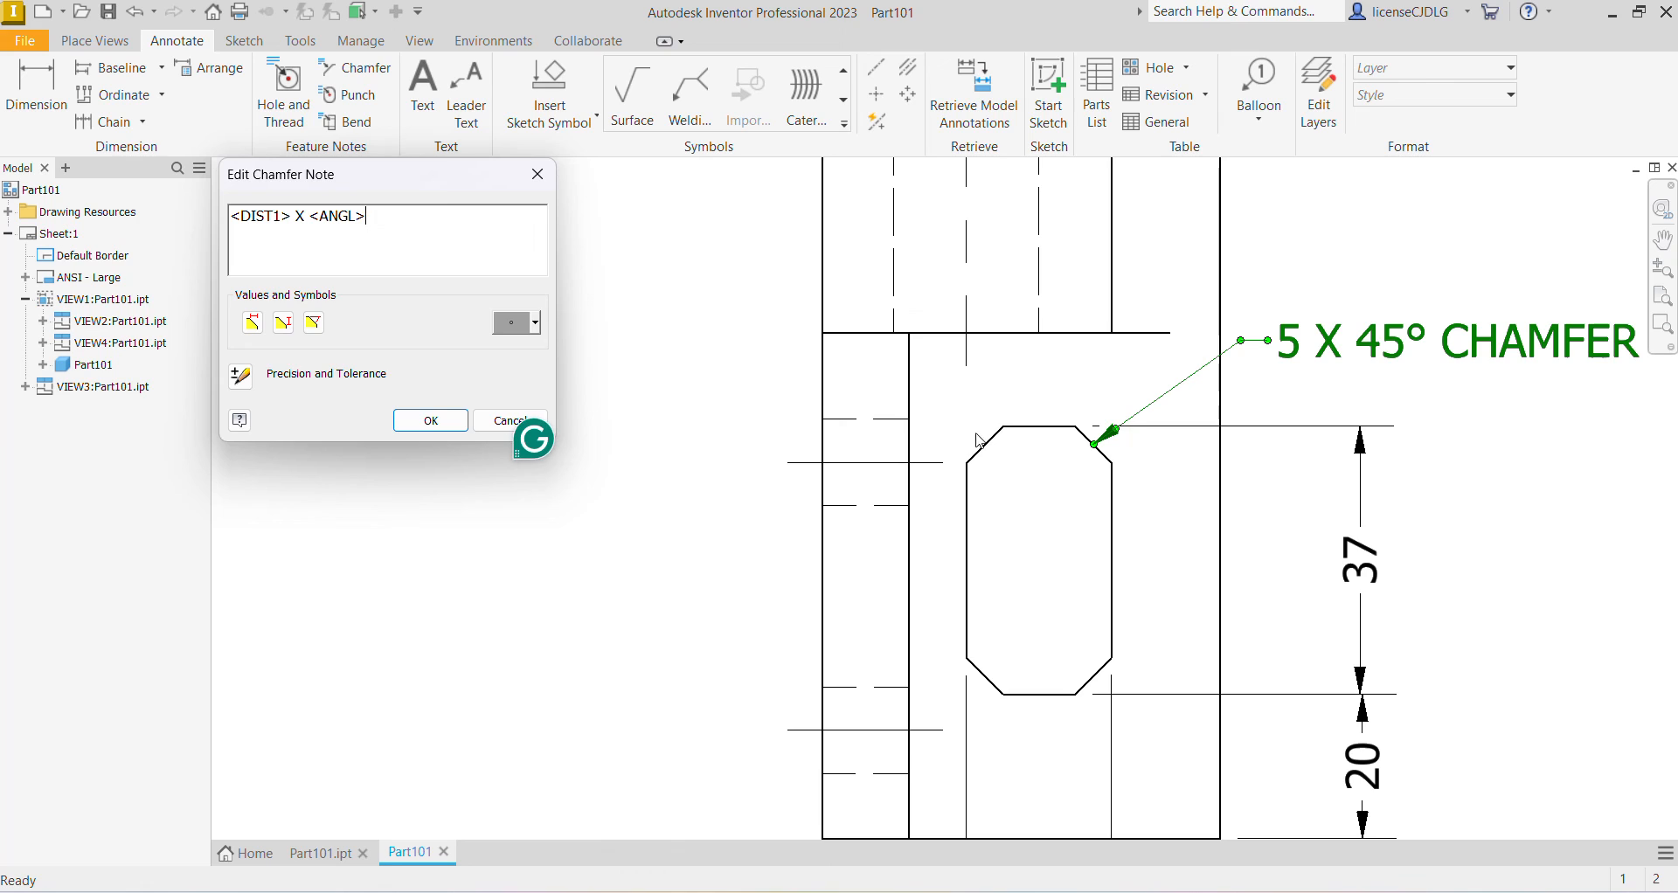
click(437, 421)
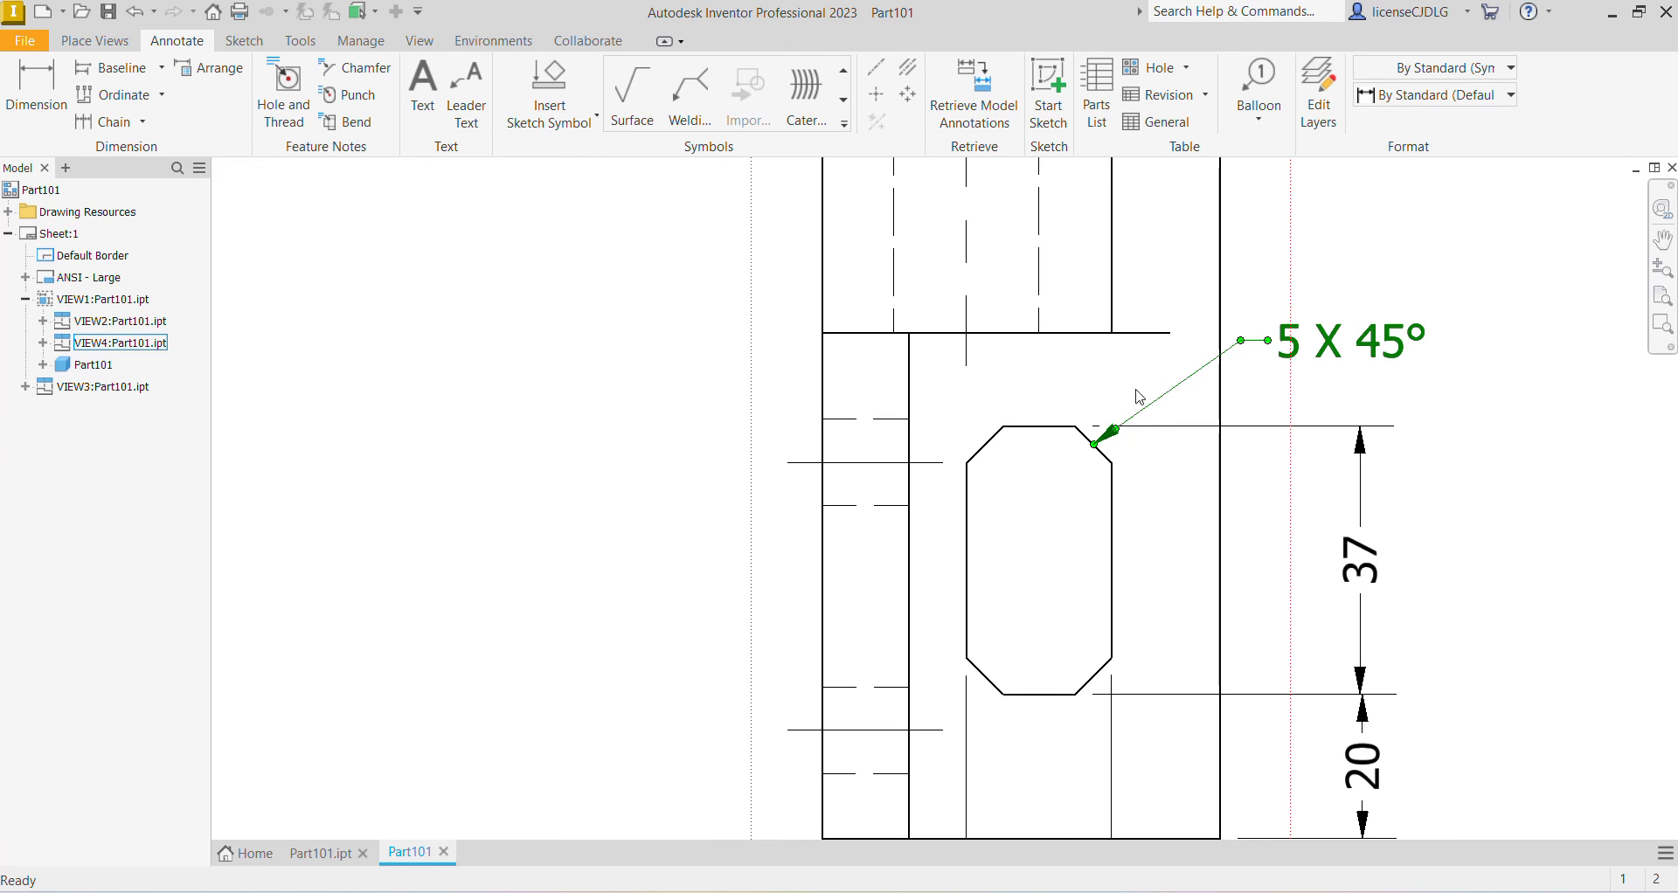
mouse_move(1245, 345)
mouse_down()
mouse_move(1064, 525)
mouse_move(1106, 549)
mouse_move(1029, 532)
mouse_move(993, 482)
mouse_move(1280, 483)
mouse_move(1261, 311)
mouse_move(1242, 349)
mouse_up()
Dimension the radius of the fillet between the side flange and the upright in the side view, placing the text above the flange.
scroll(1243, 484, down, 9)
scroll(1306, 733, up, 3)
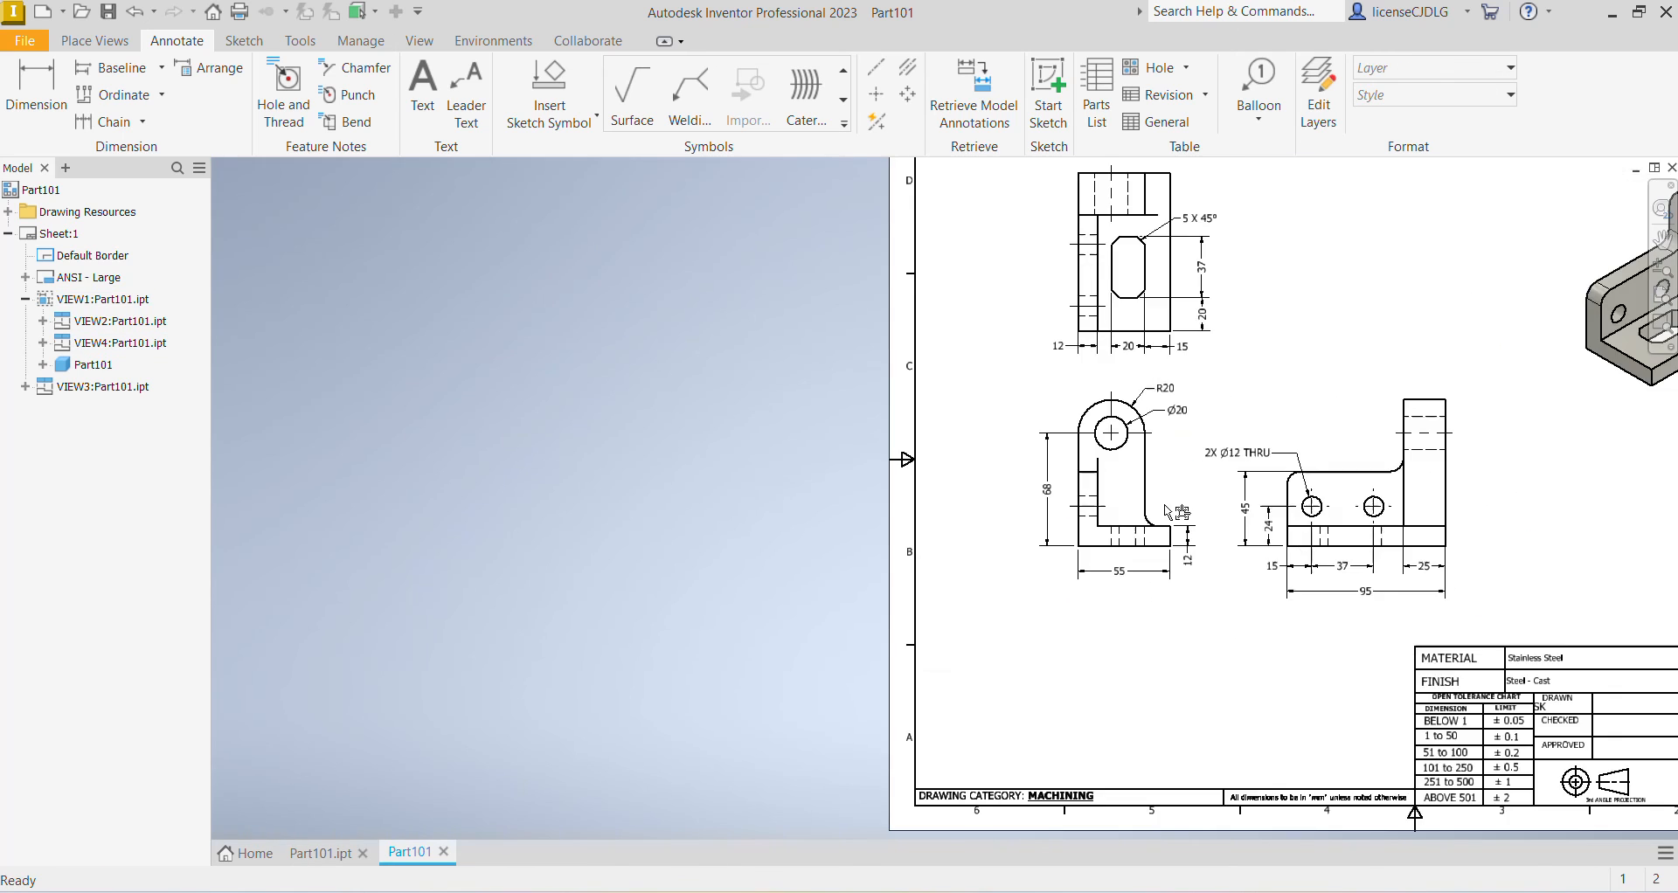
scroll(1164, 502, up, 8)
middle_drag(1420, 461, 867, 439)
scroll(498, 280, down, 3)
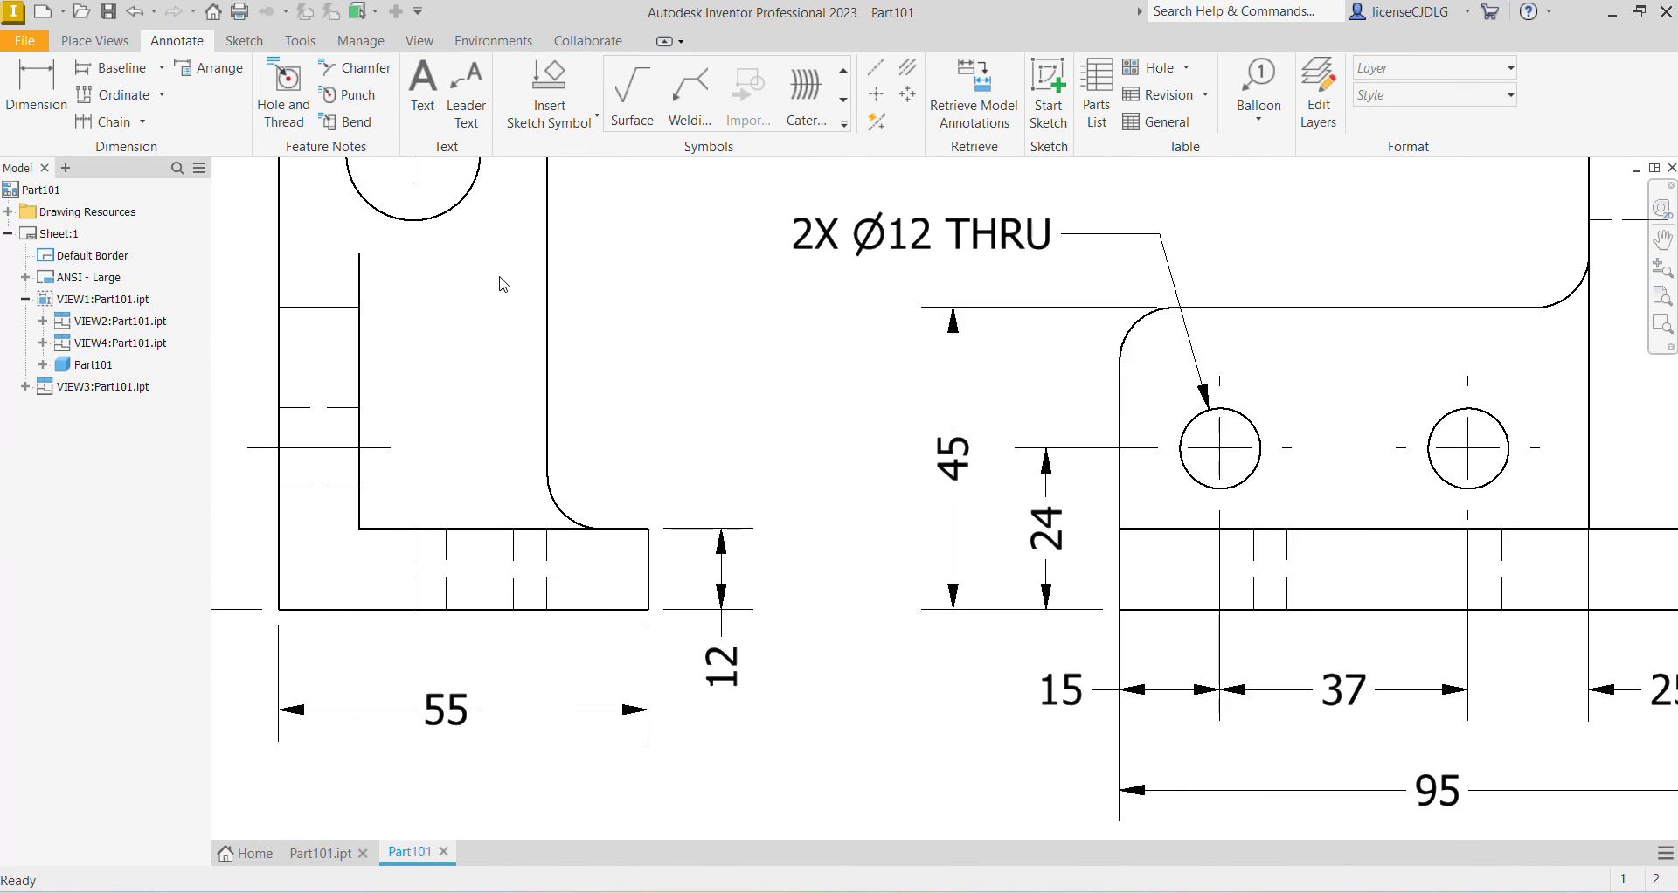
scroll(989, 460, down, 2)
key(d)
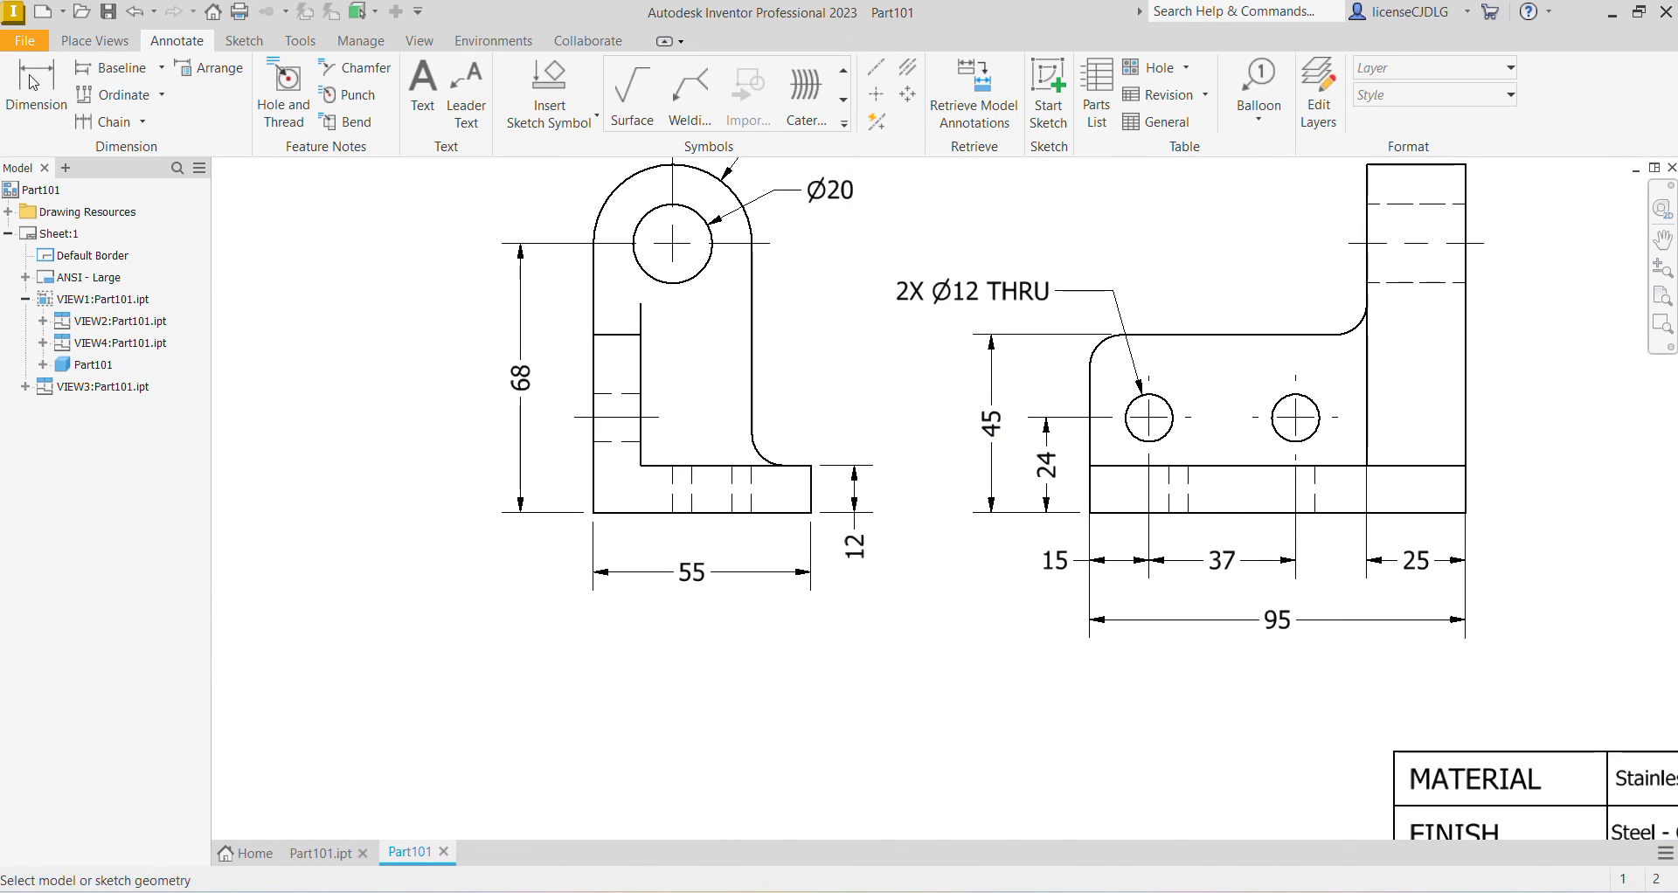
scroll(1309, 352, up, 3)
click(1409, 308)
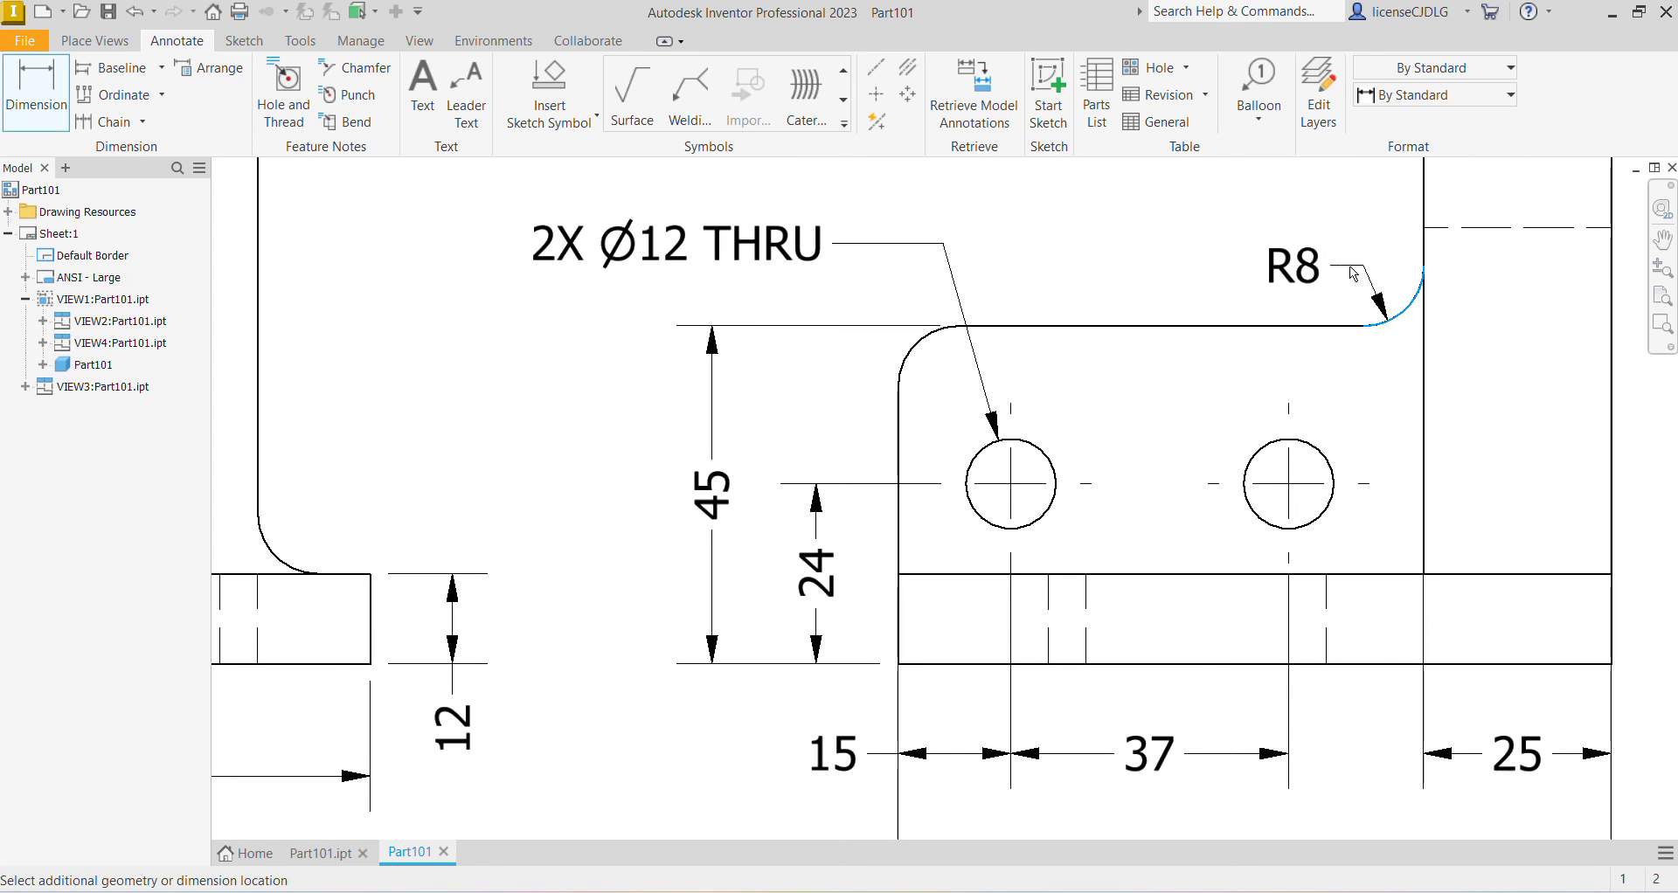
click(1320, 249)
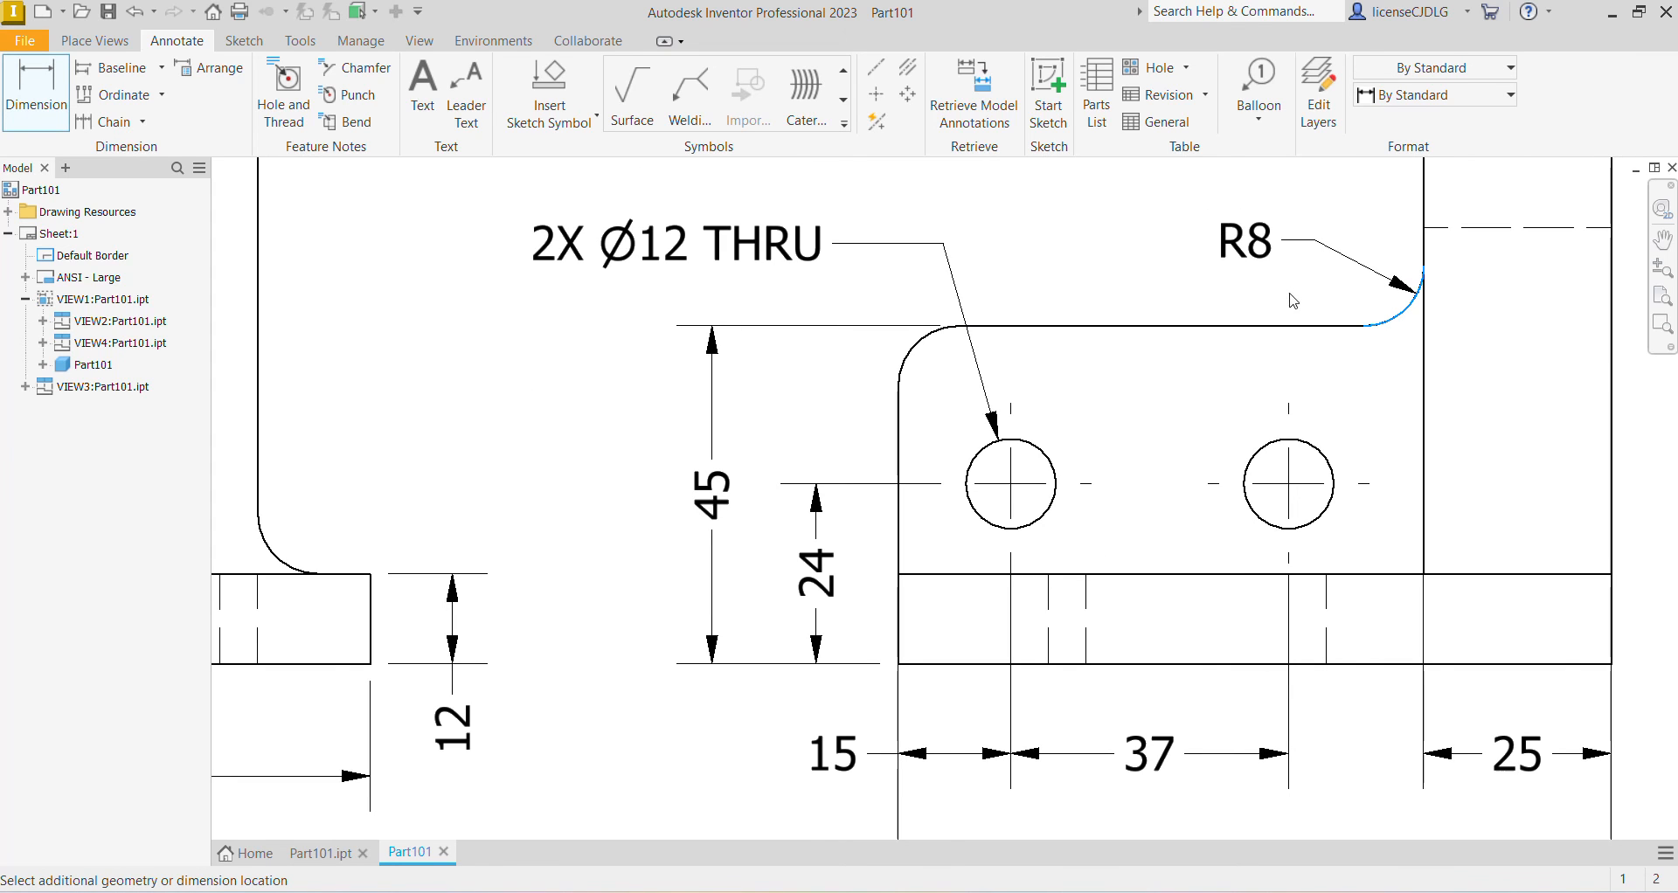
key(Escape)
Append TYP after the value of the fillet's radius dimension in the side view.
double_click(1276, 256)
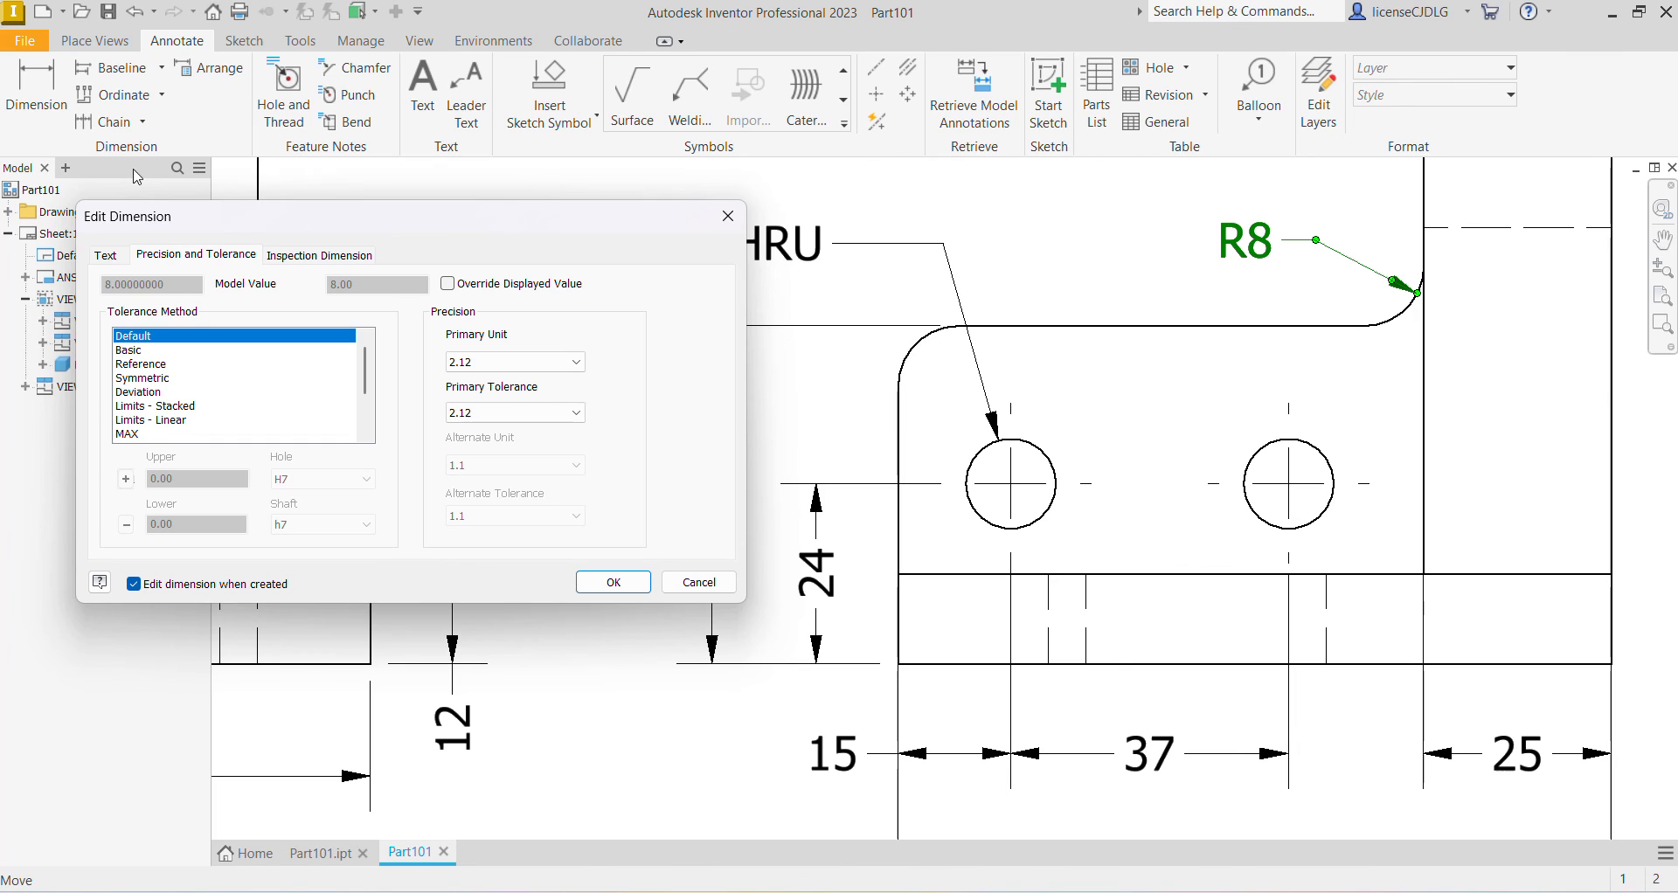
click(104, 254)
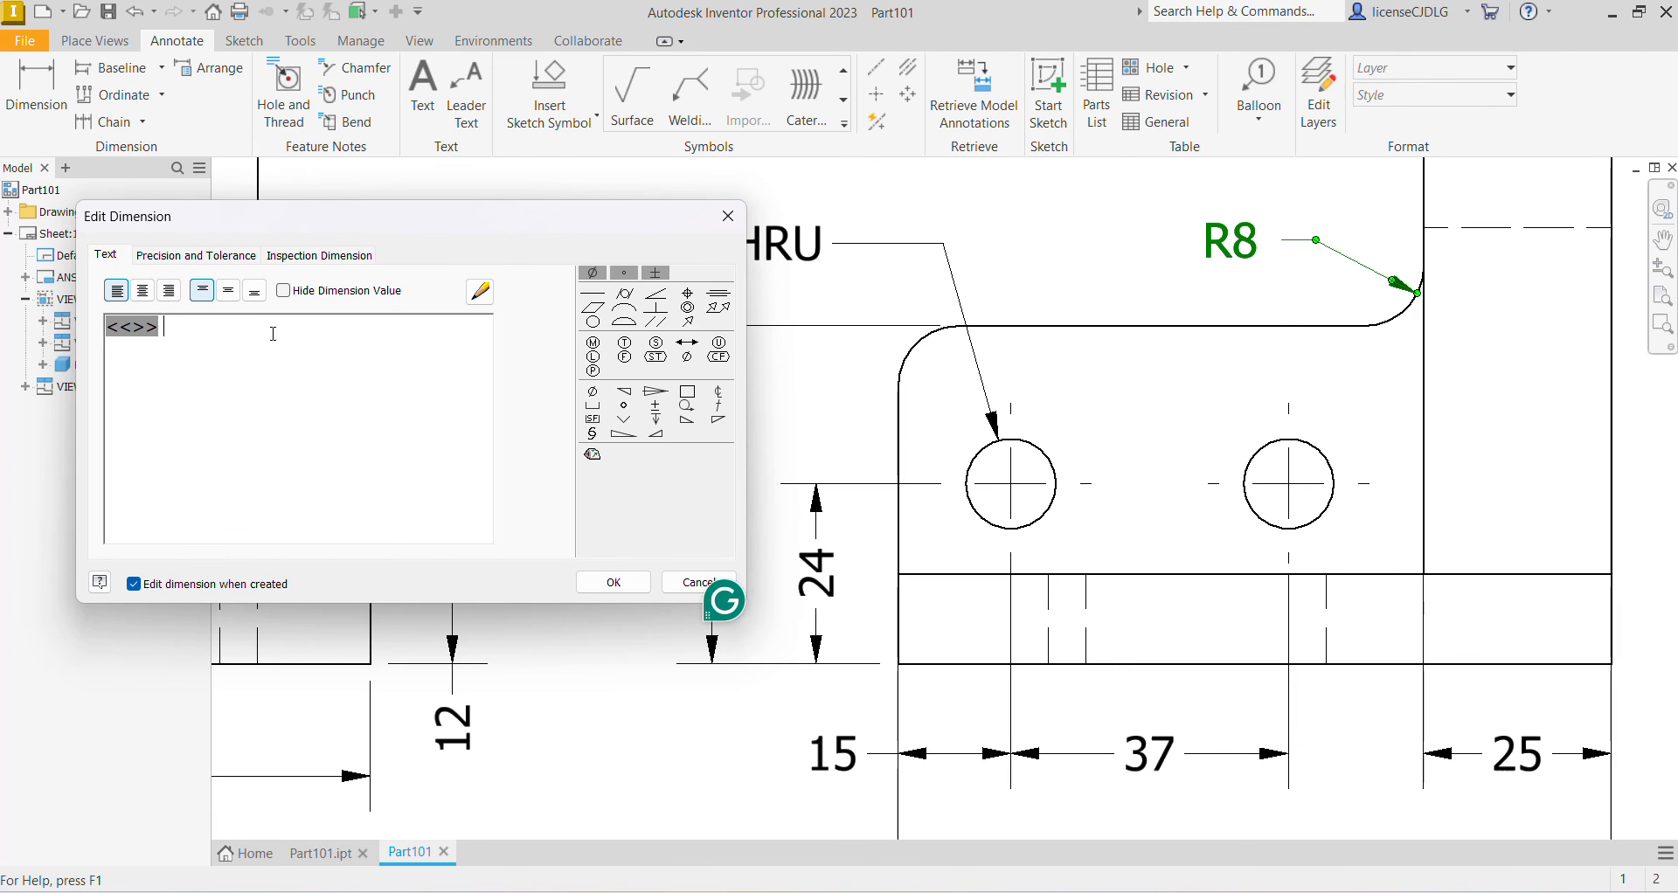
text(TYP)
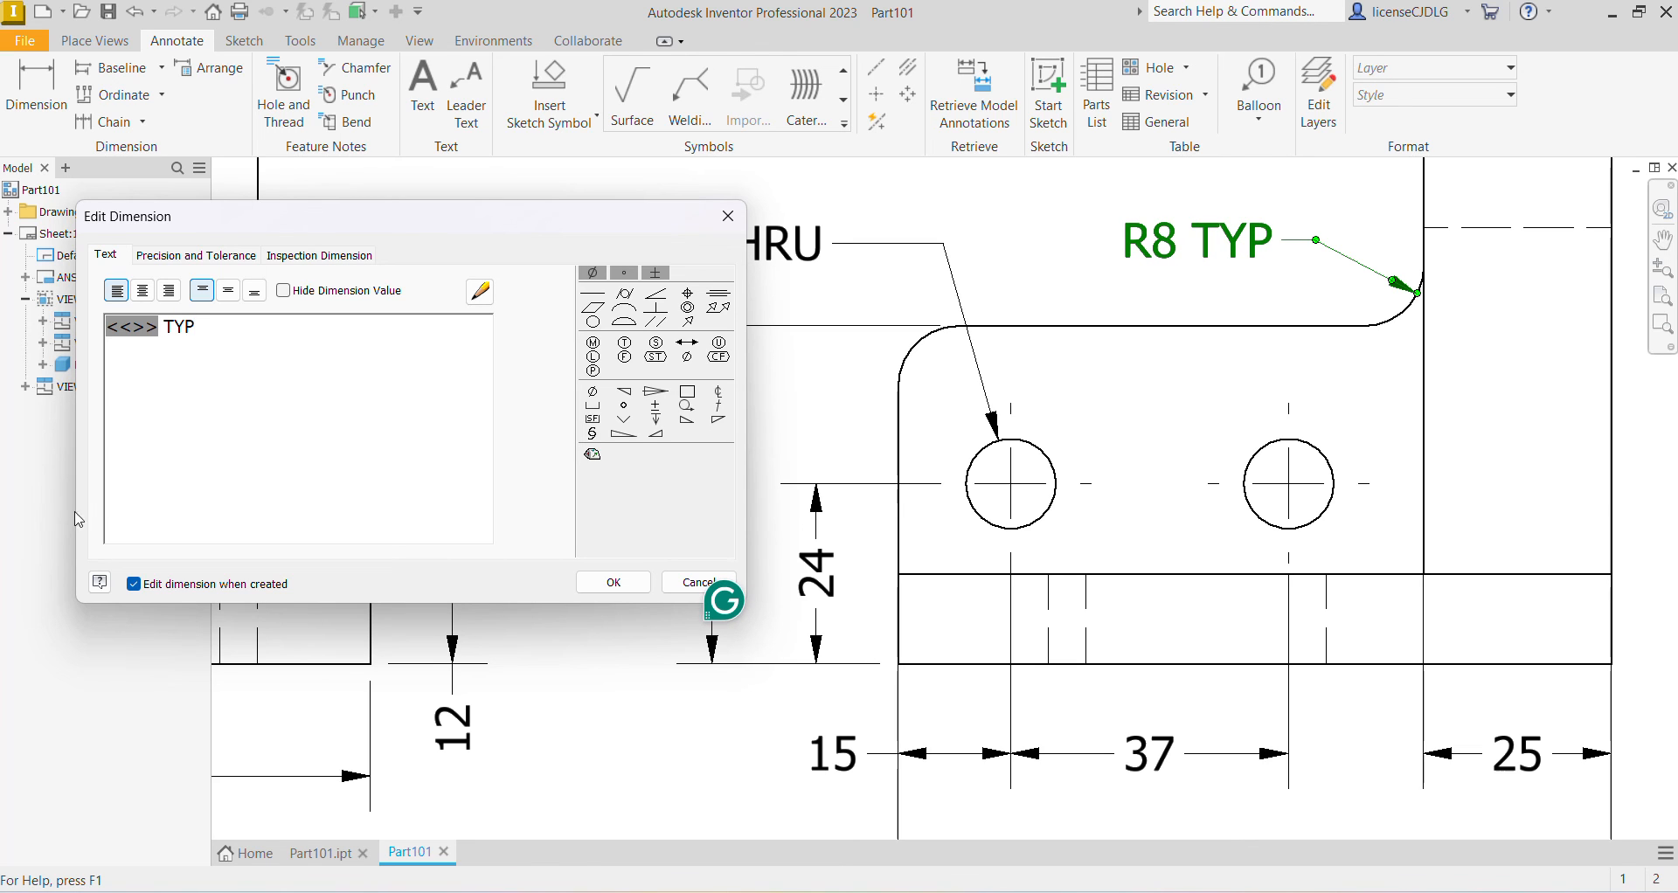
click(603, 584)
Move the front view's vertical hole-height dimension slightly closer to the part outline.
scroll(1251, 500, up, 5)
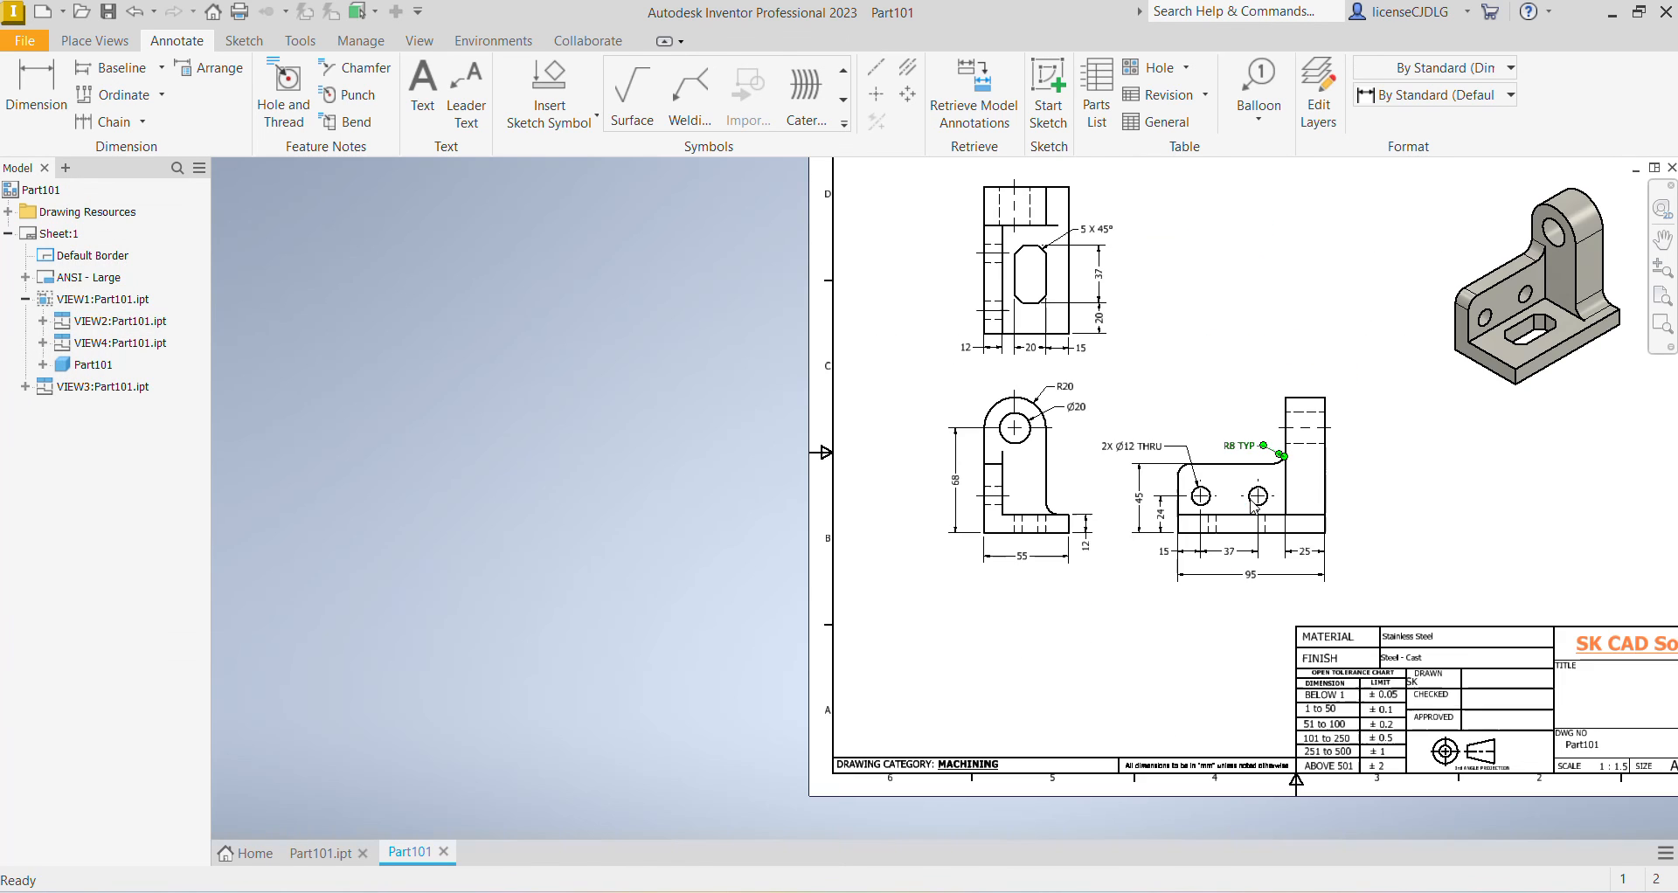
scroll(1387, 549, down, 2)
middle_drag(1383, 550, 1550, 455)
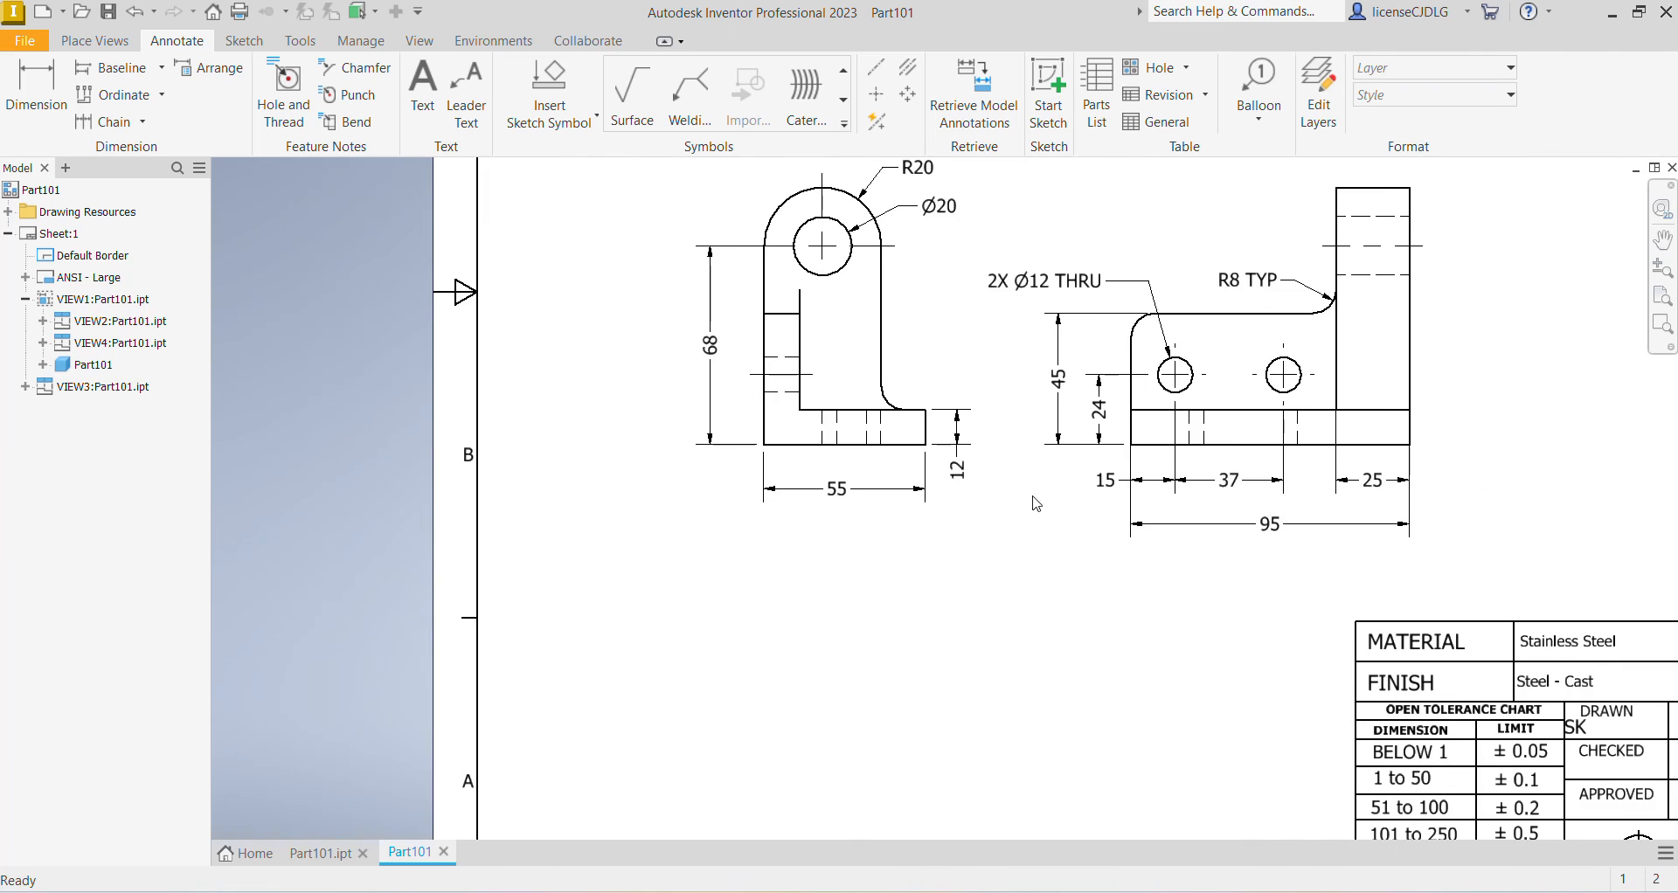
scroll(1042, 499, down, 3)
click(744, 509)
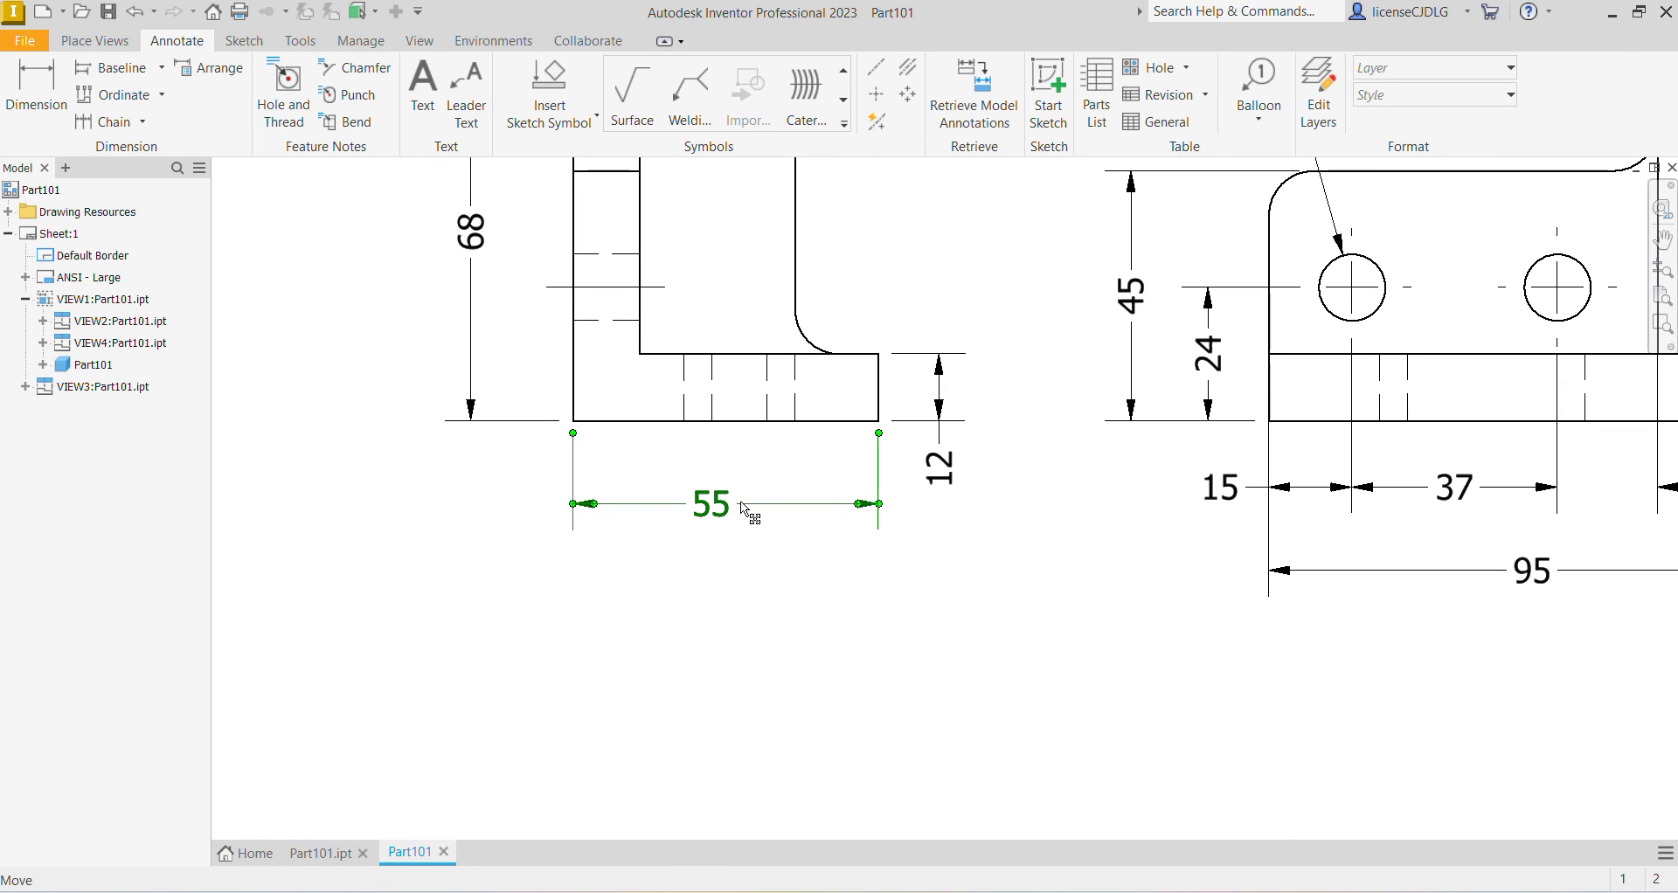
key(Escape)
scroll(835, 589, up, 5)
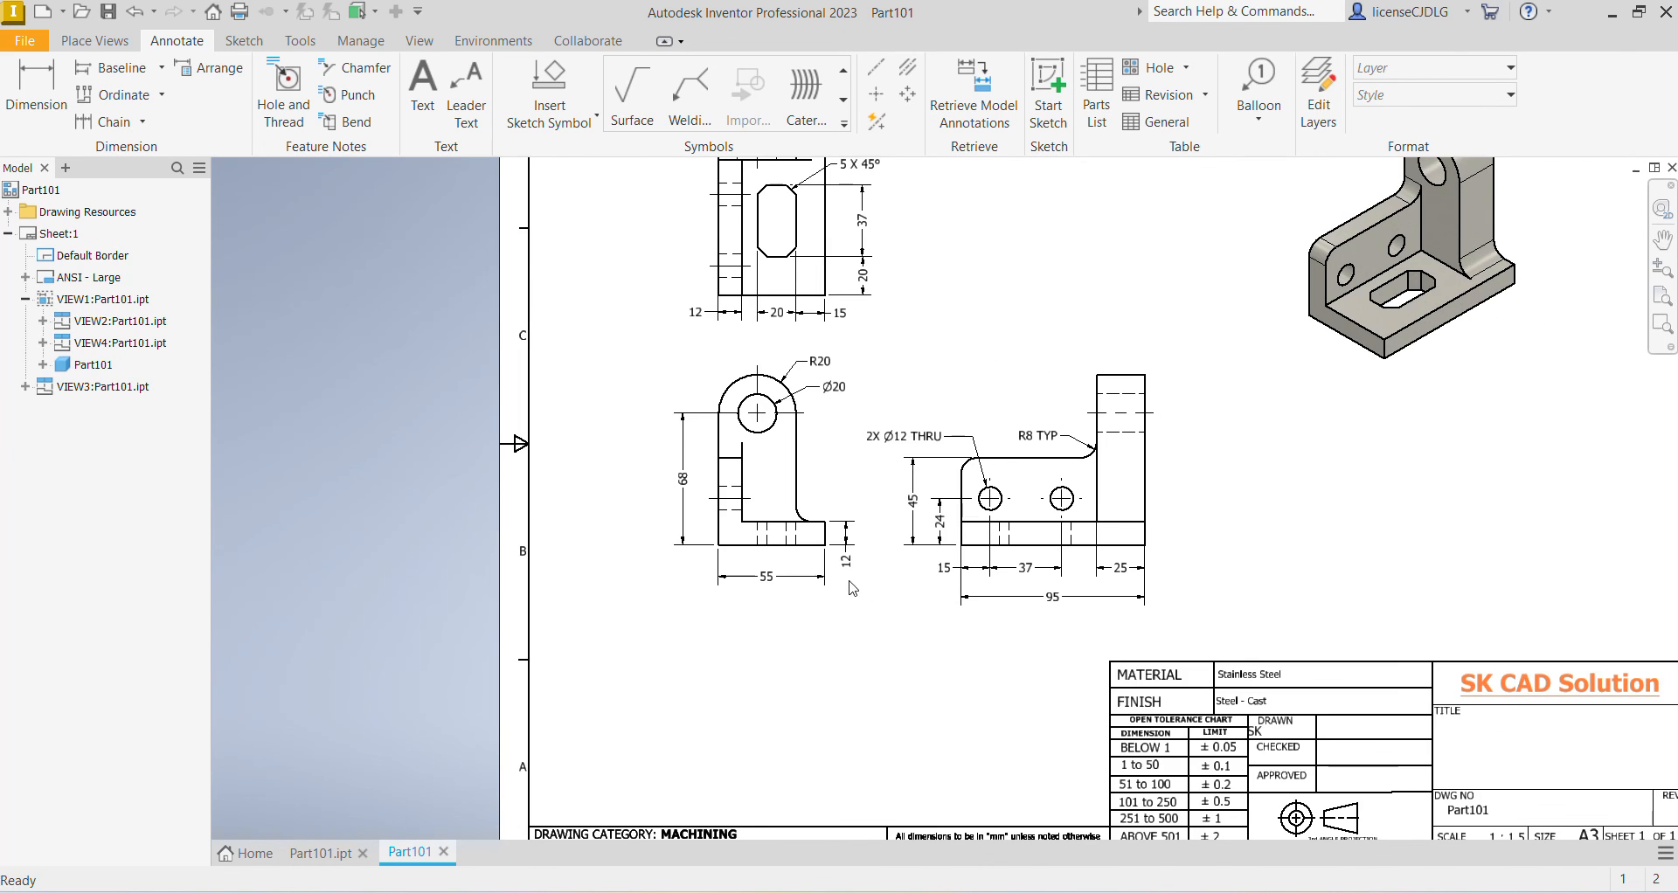
scroll(874, 520, down, 3)
drag(559, 426, 574, 422)
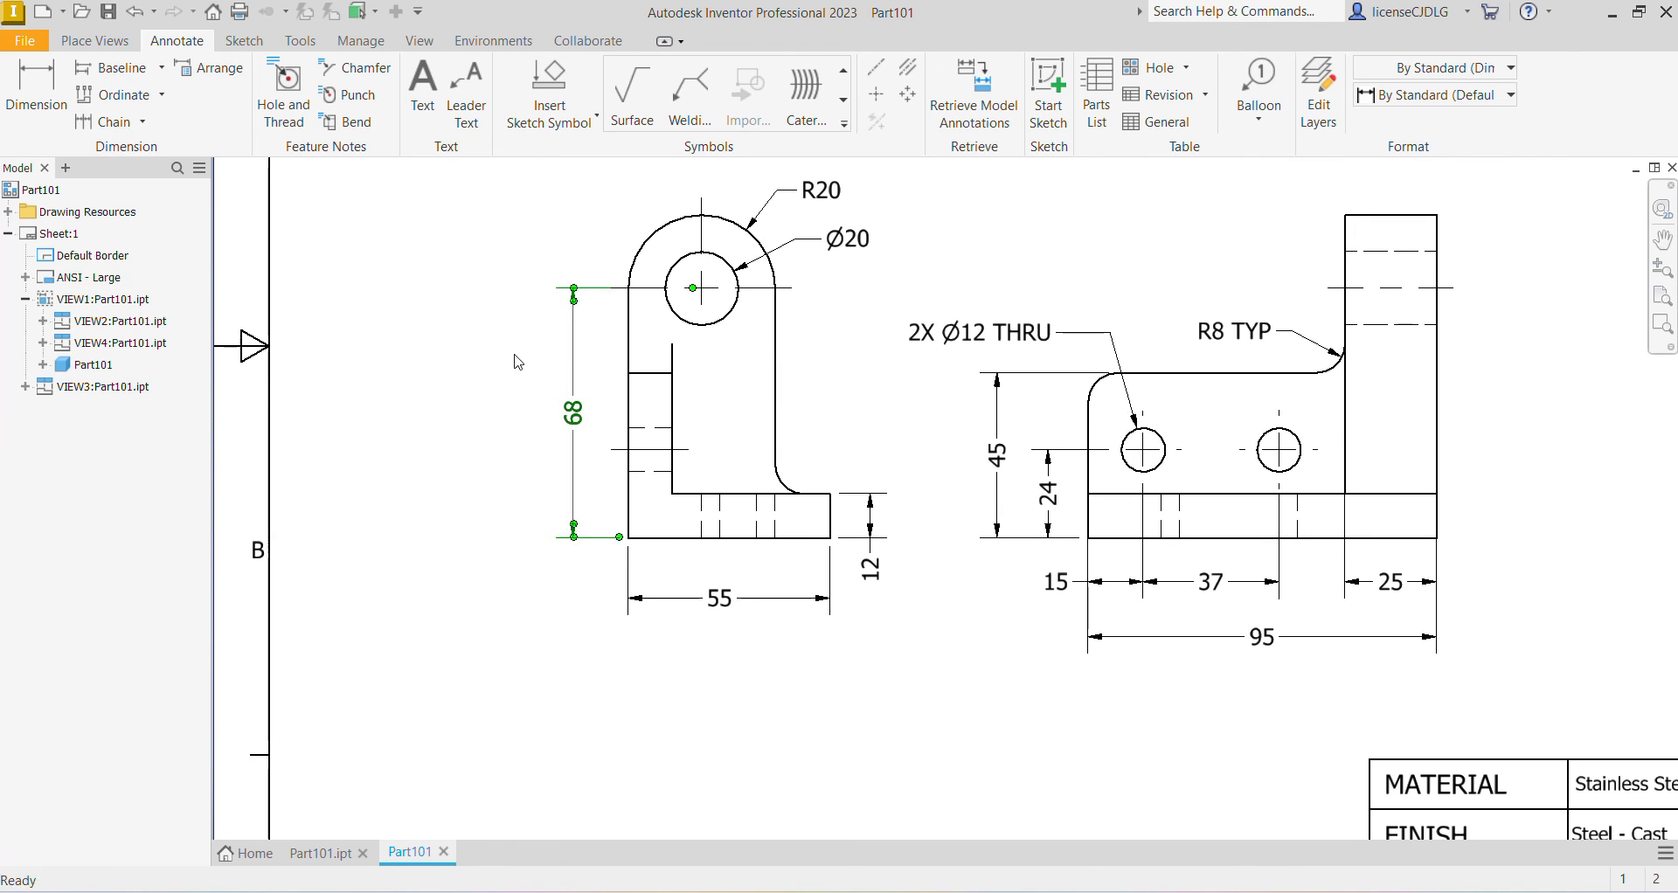
Shift the shaded isometric view slightly left on the sheet.
scroll(900, 450, up, 3)
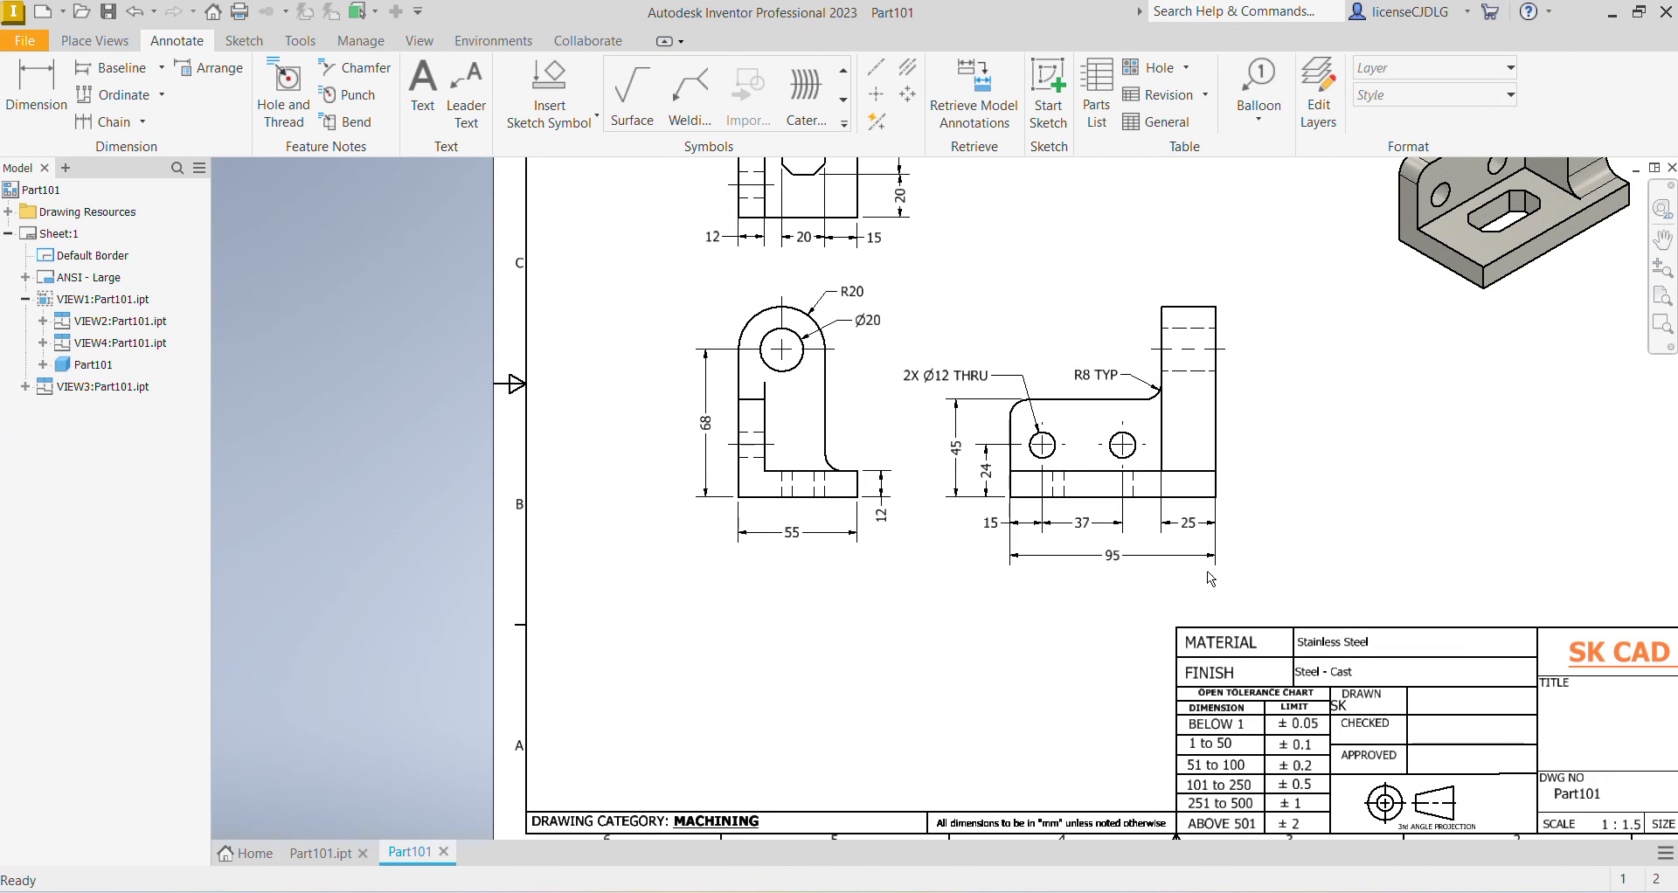
scroll(1210, 603, up, 2)
scroll(1285, 594, up, 2)
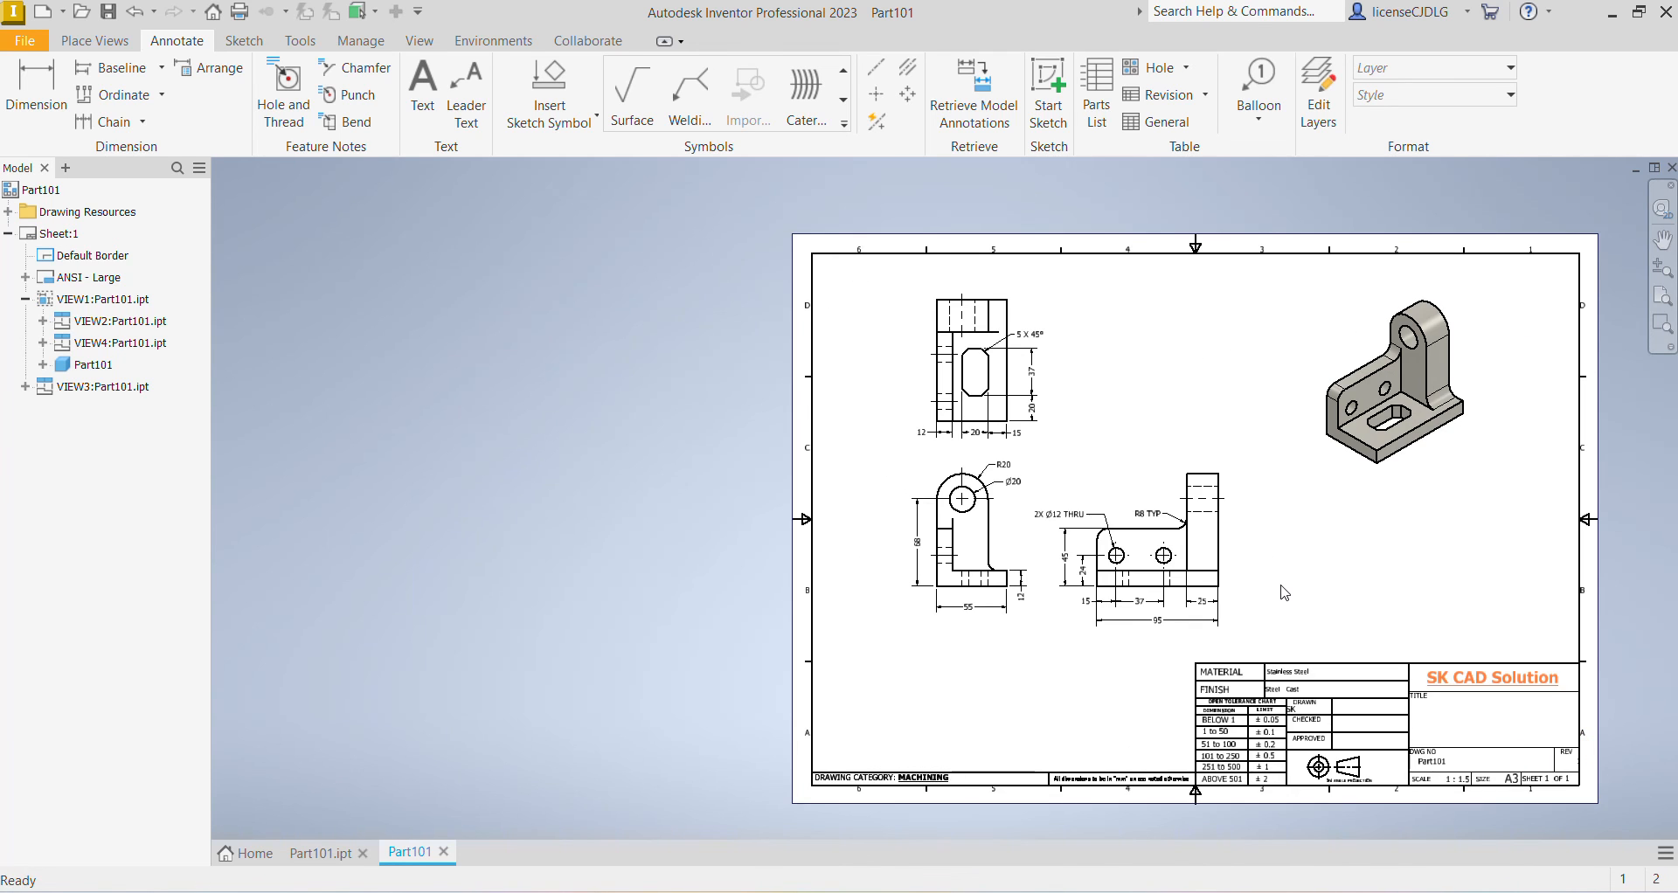
scroll(1285, 593, down, 3)
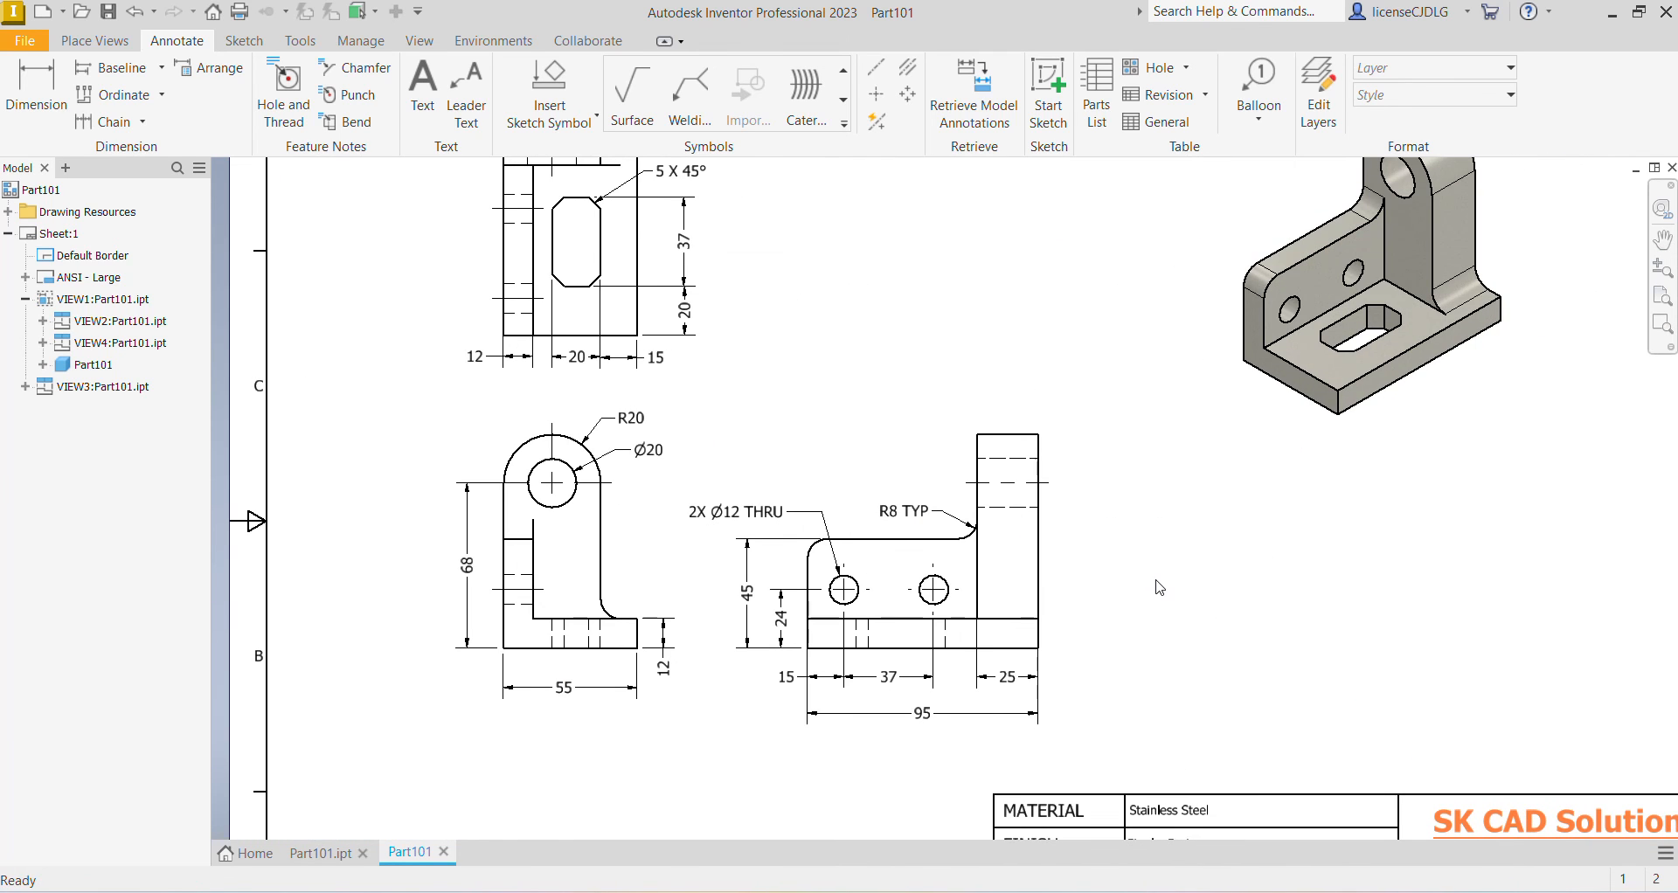
drag(1381, 441, 1277, 444)
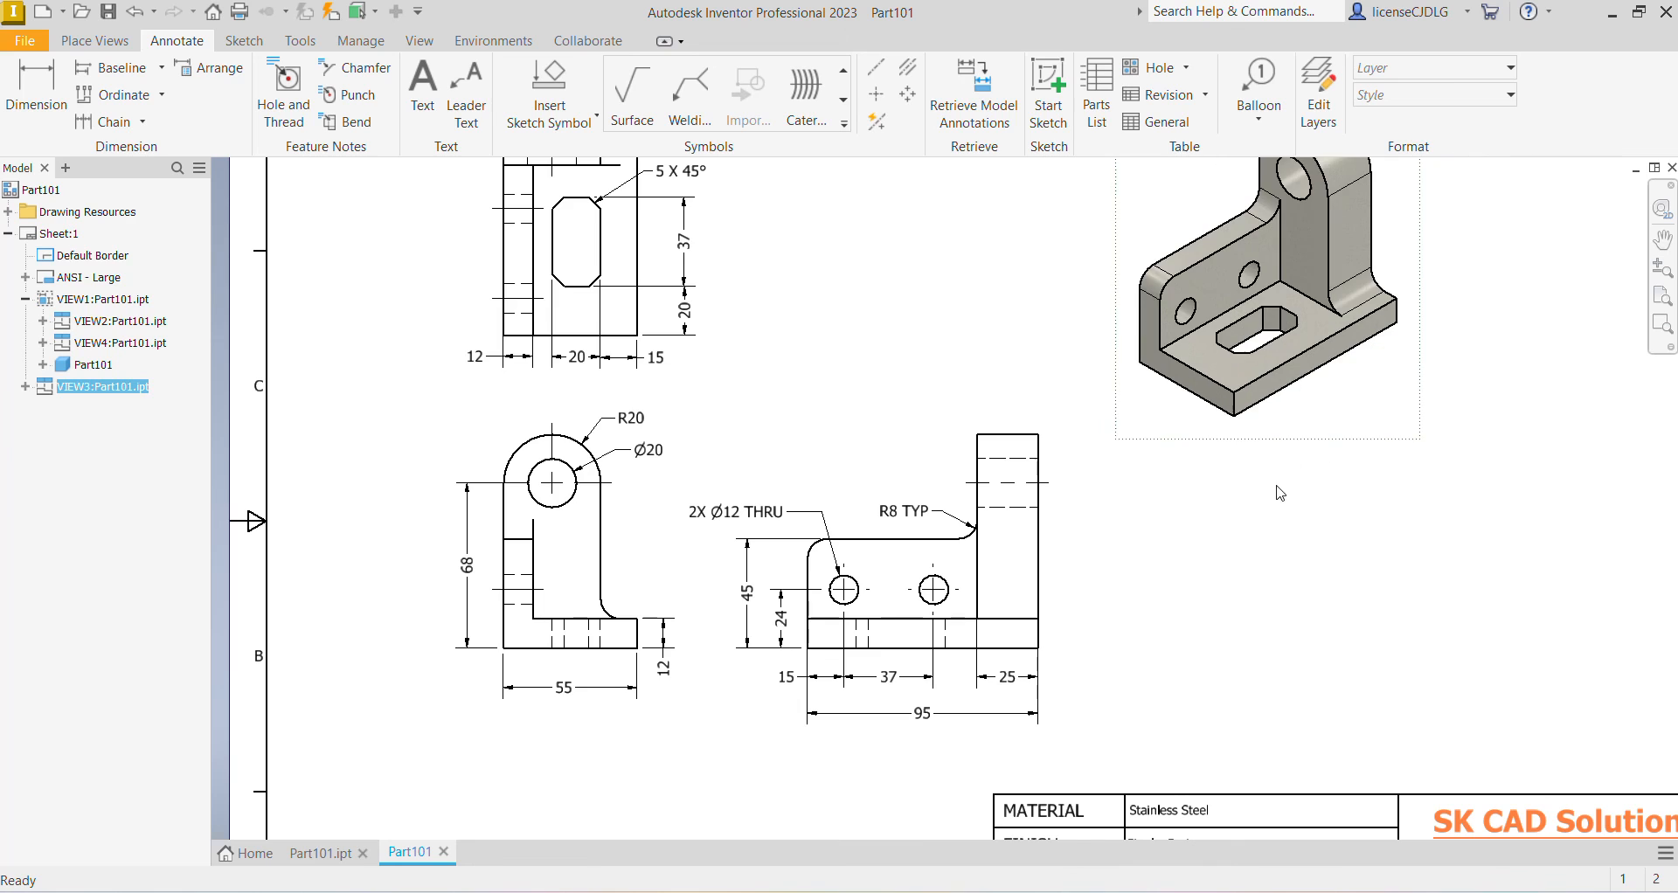
scroll(1189, 570, up, 1)
scroll(1210, 567, up, 1)
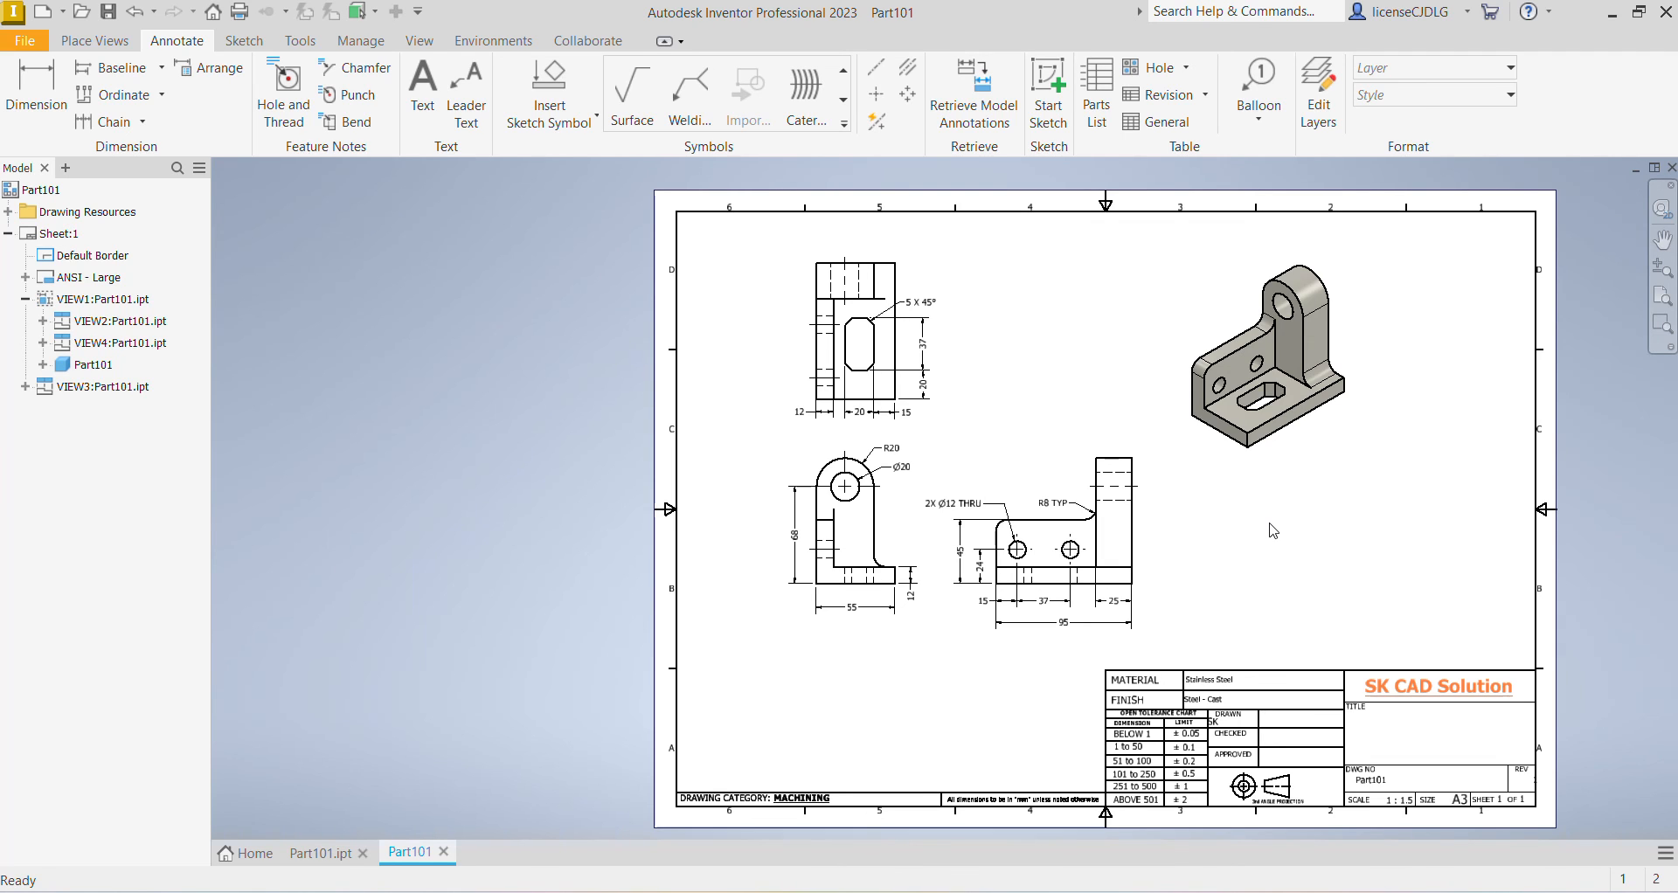
Show the front view's label and delete the SCALE line from its text, leaving only the view identifier.
middle_drag(1309, 552, 1317, 530)
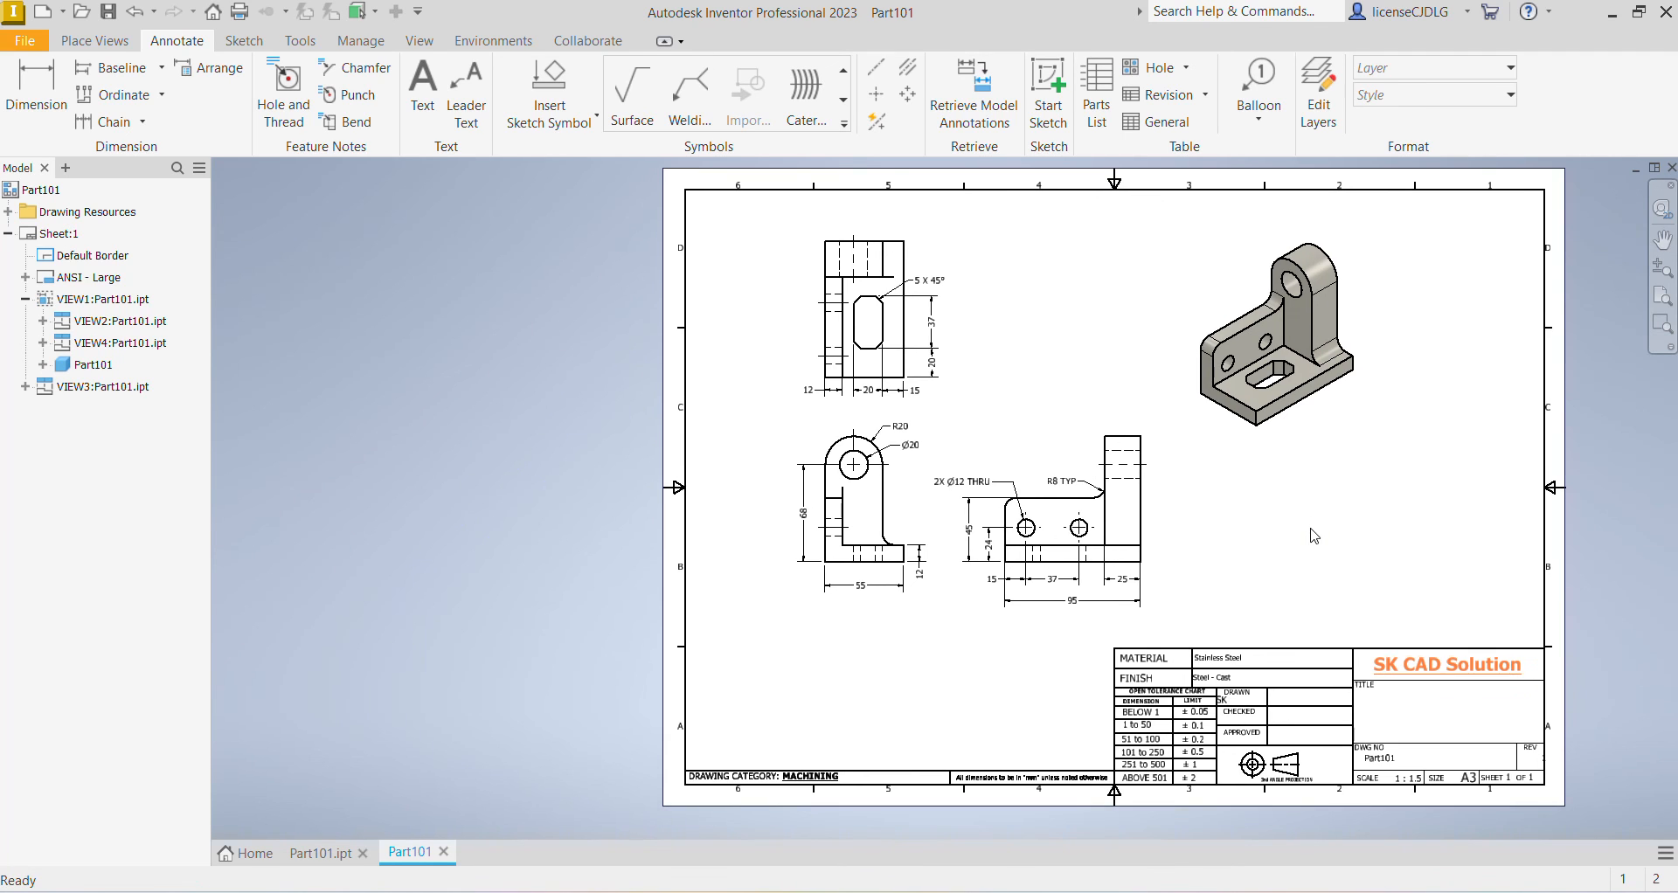
scroll(1136, 531, down, 3)
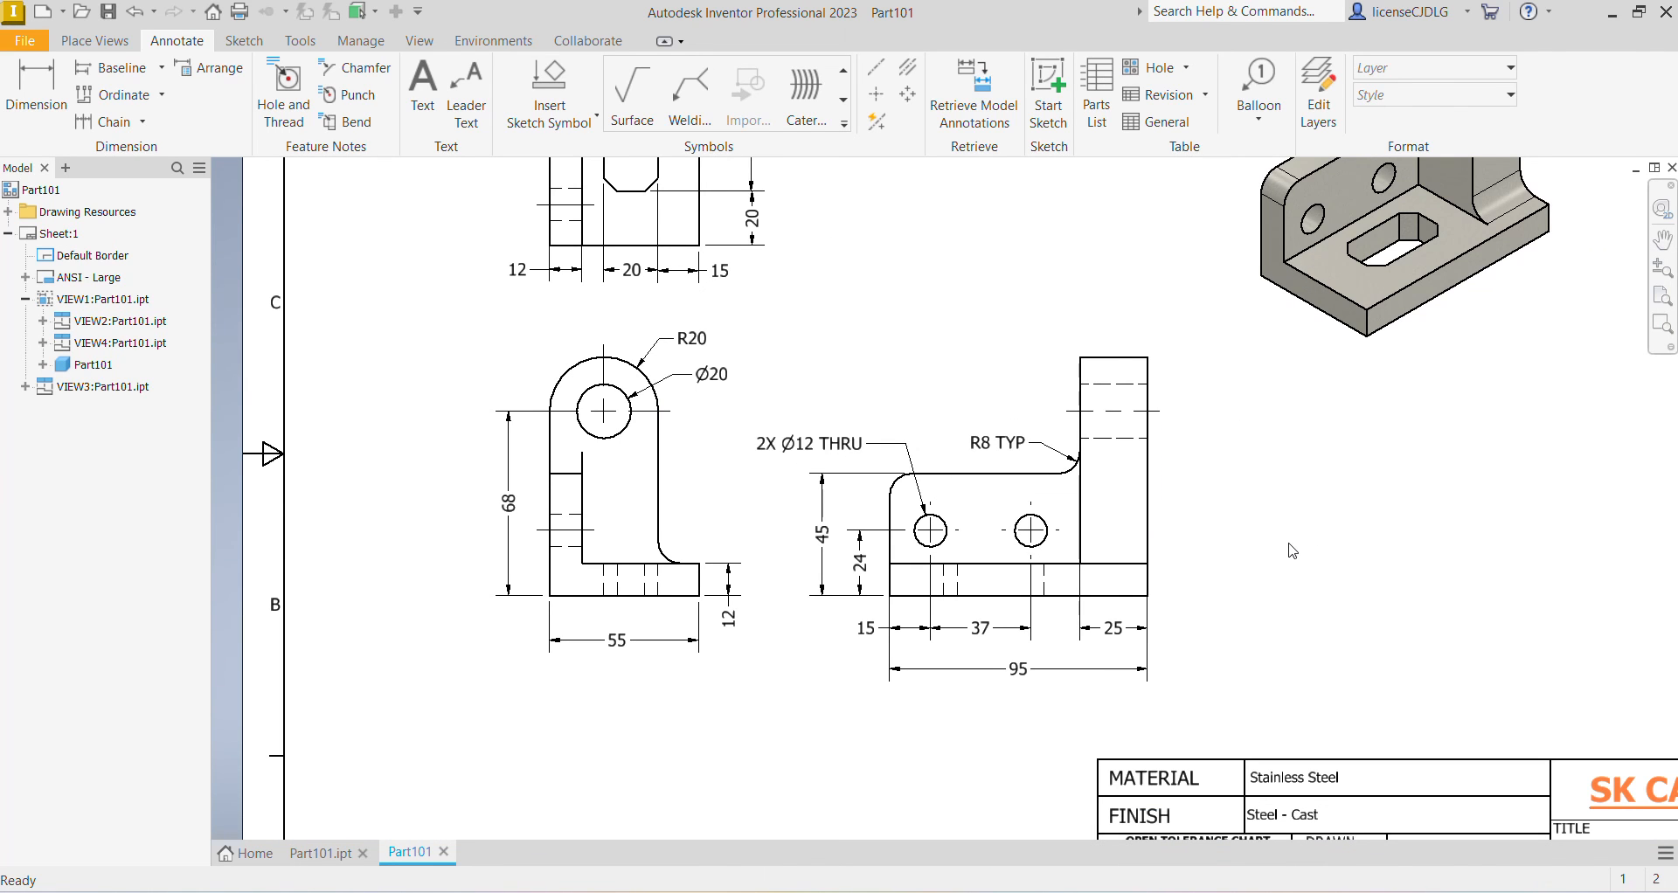
middle_drag(1292, 550, 1303, 588)
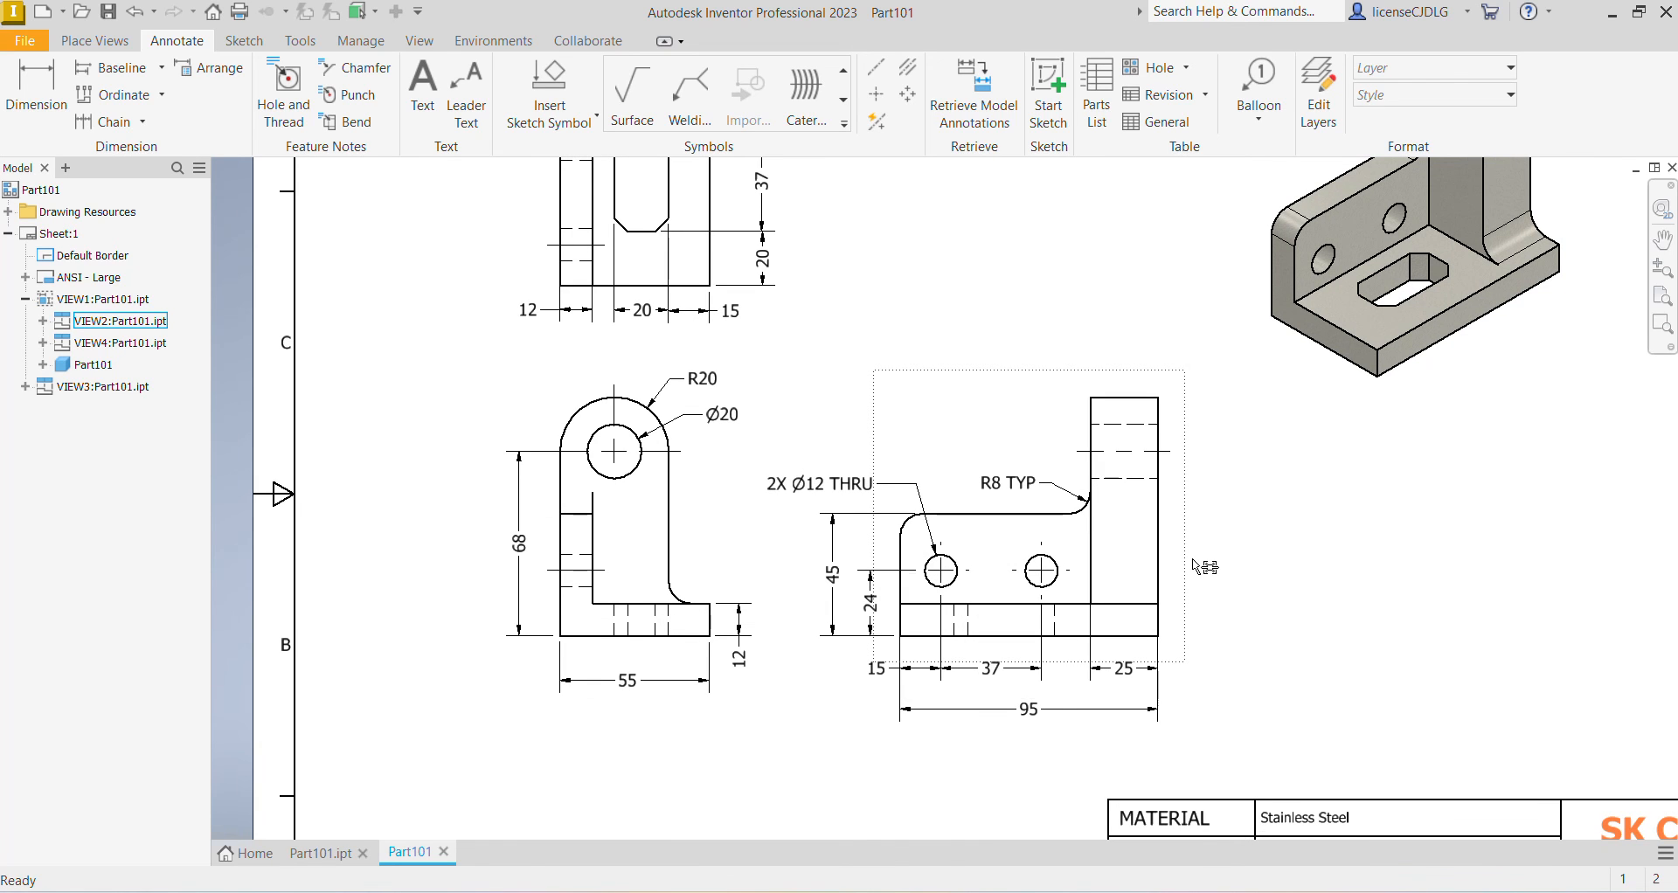
middle_drag(1204, 566, 1223, 498)
double_click(750, 492)
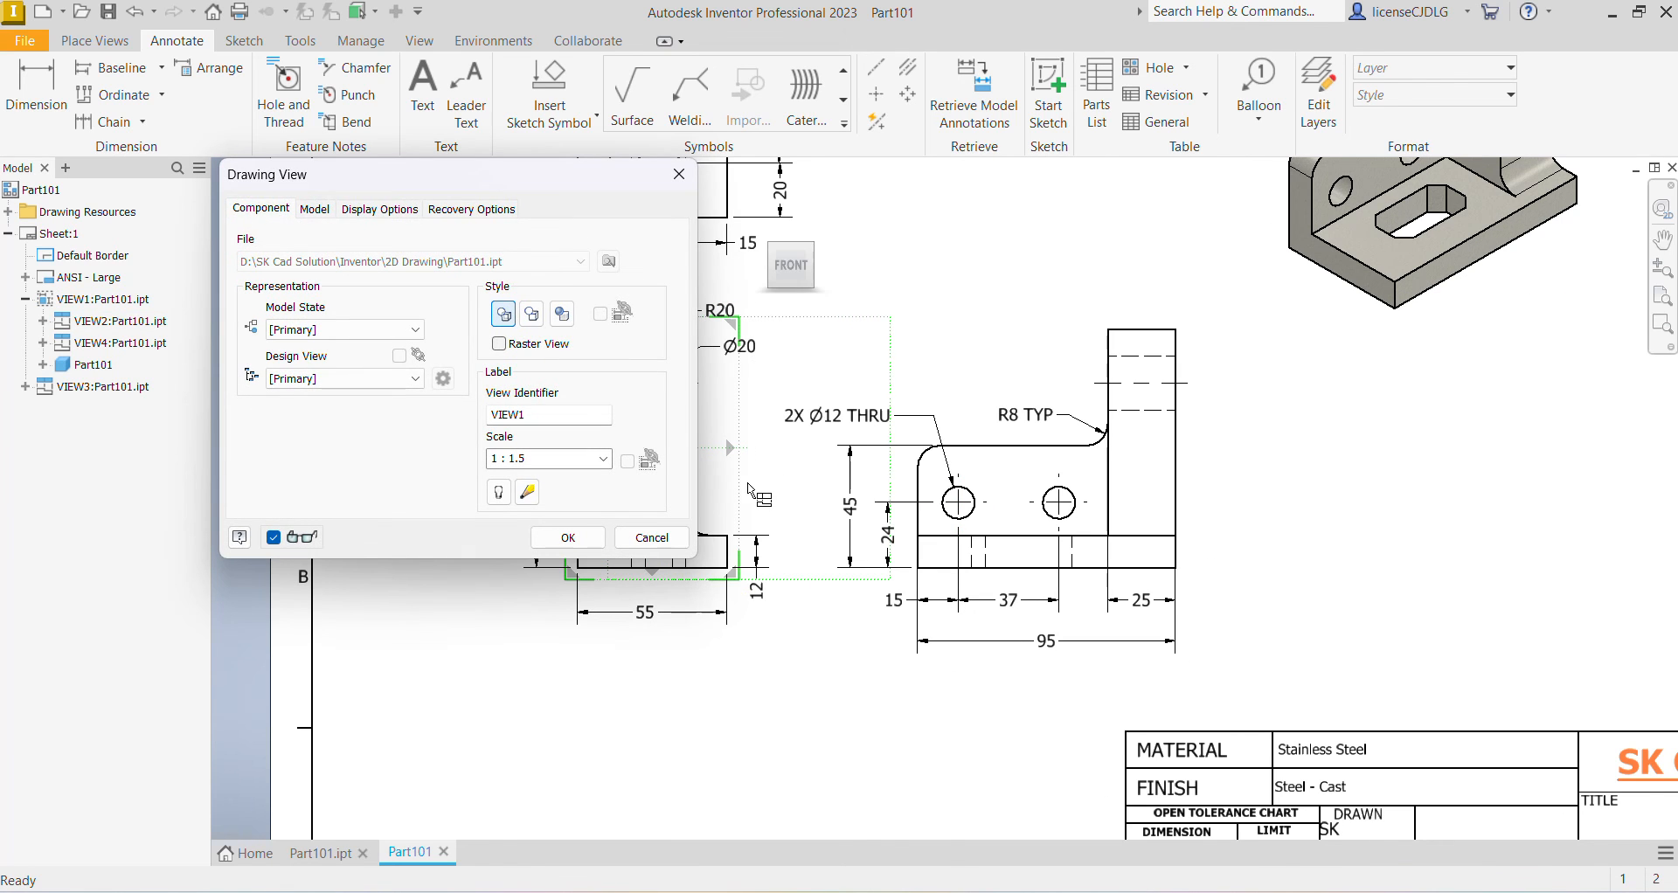
click(498, 492)
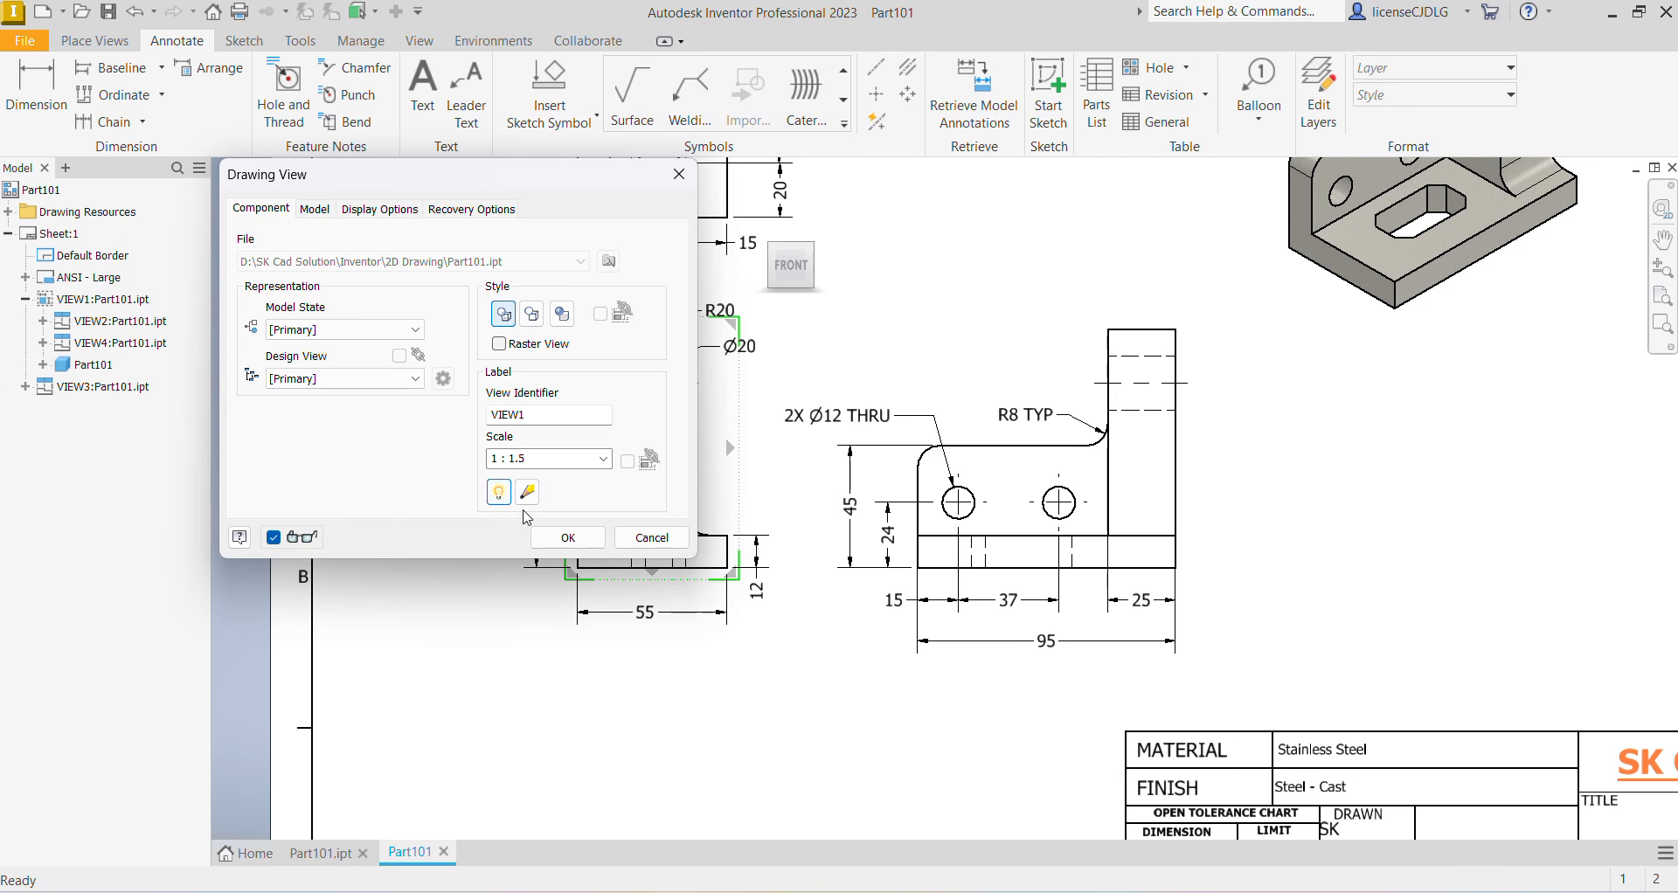
click(527, 492)
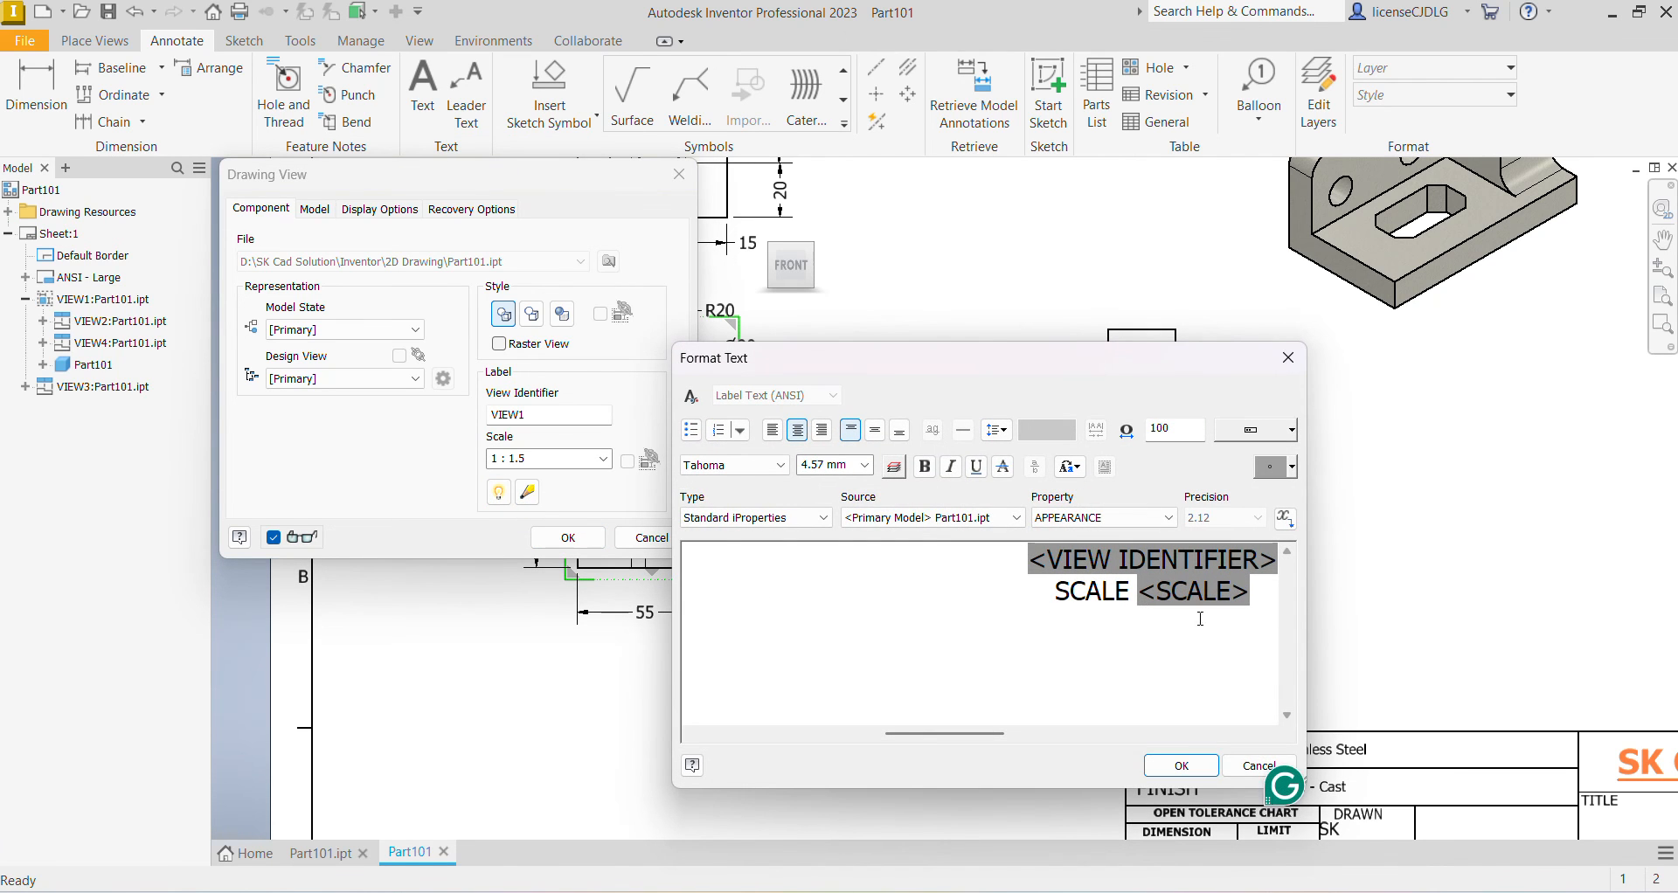
click(1049, 594)
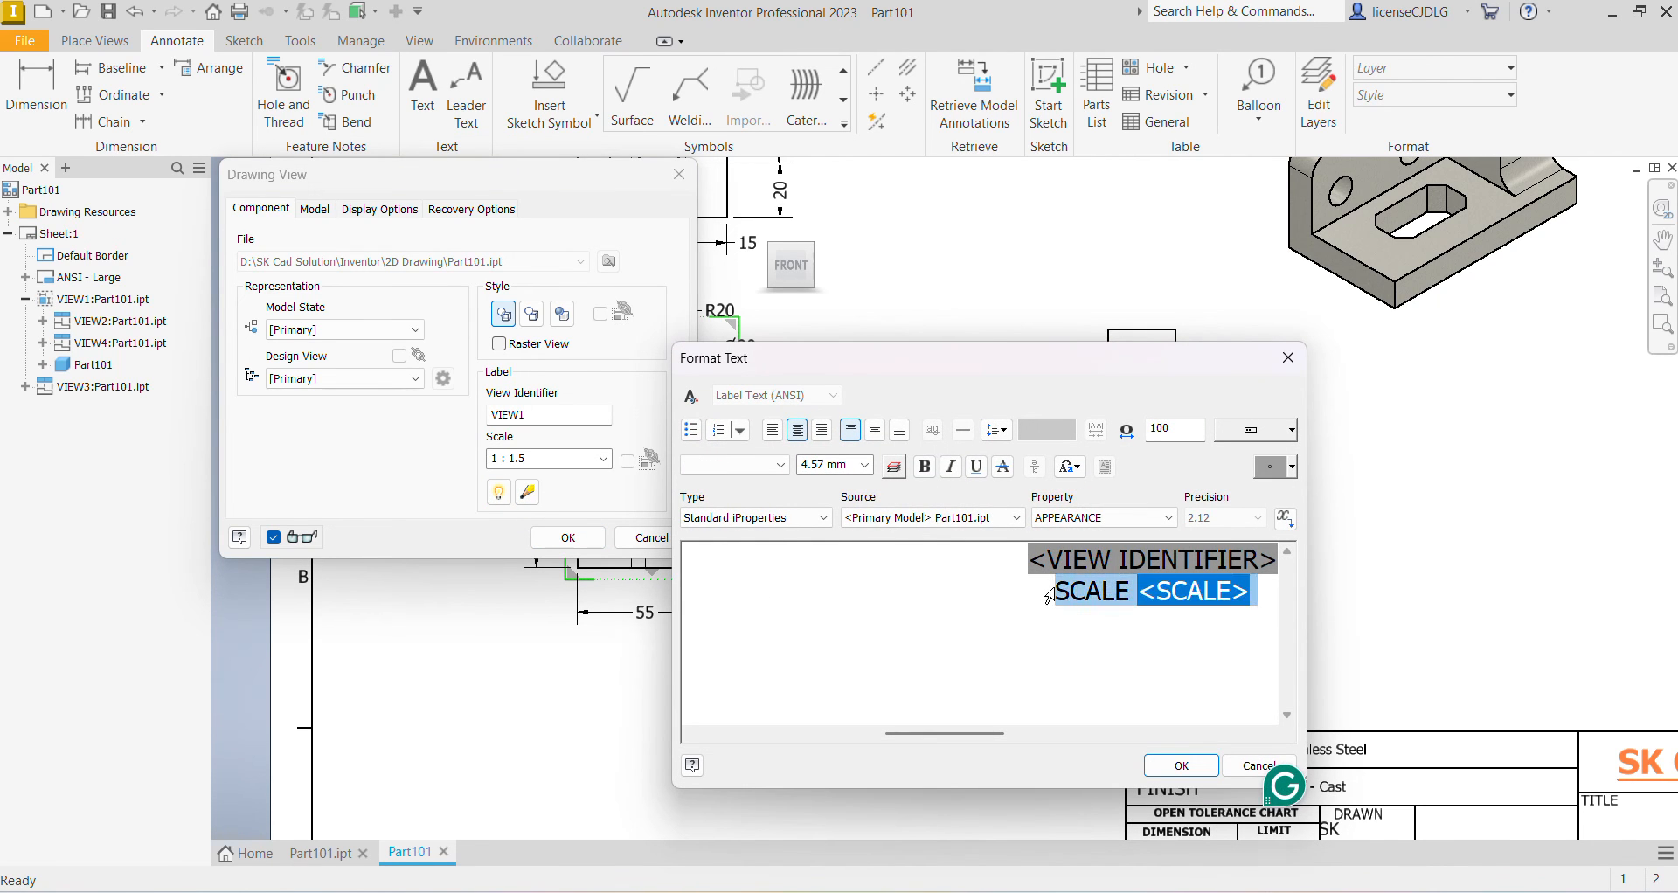
key(Delete)
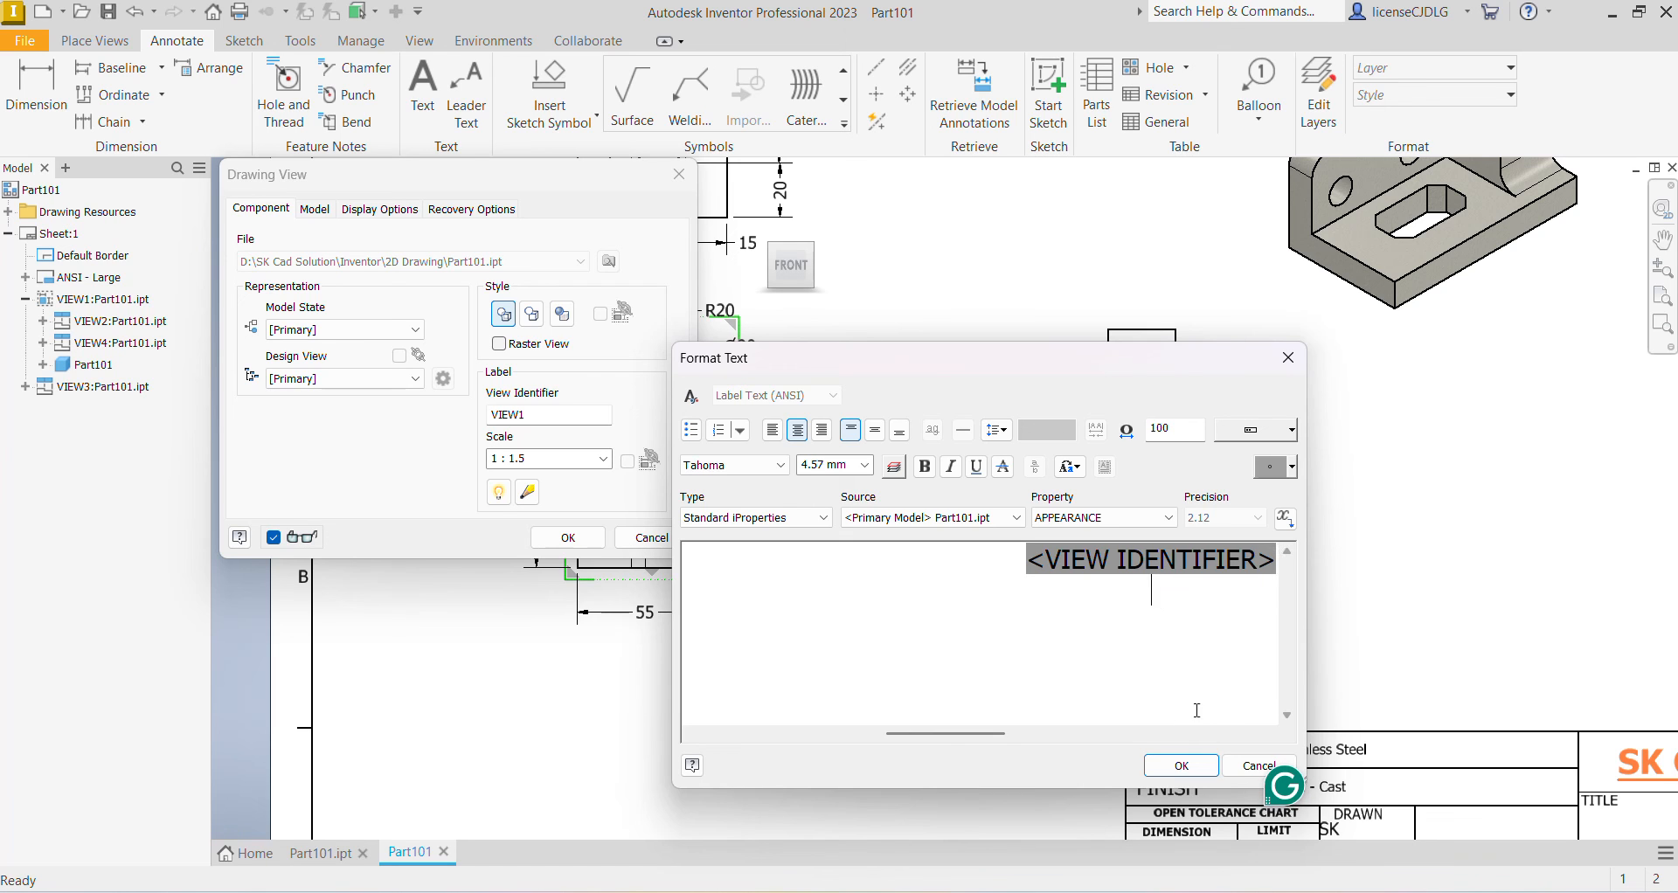
click(1181, 766)
click(566, 535)
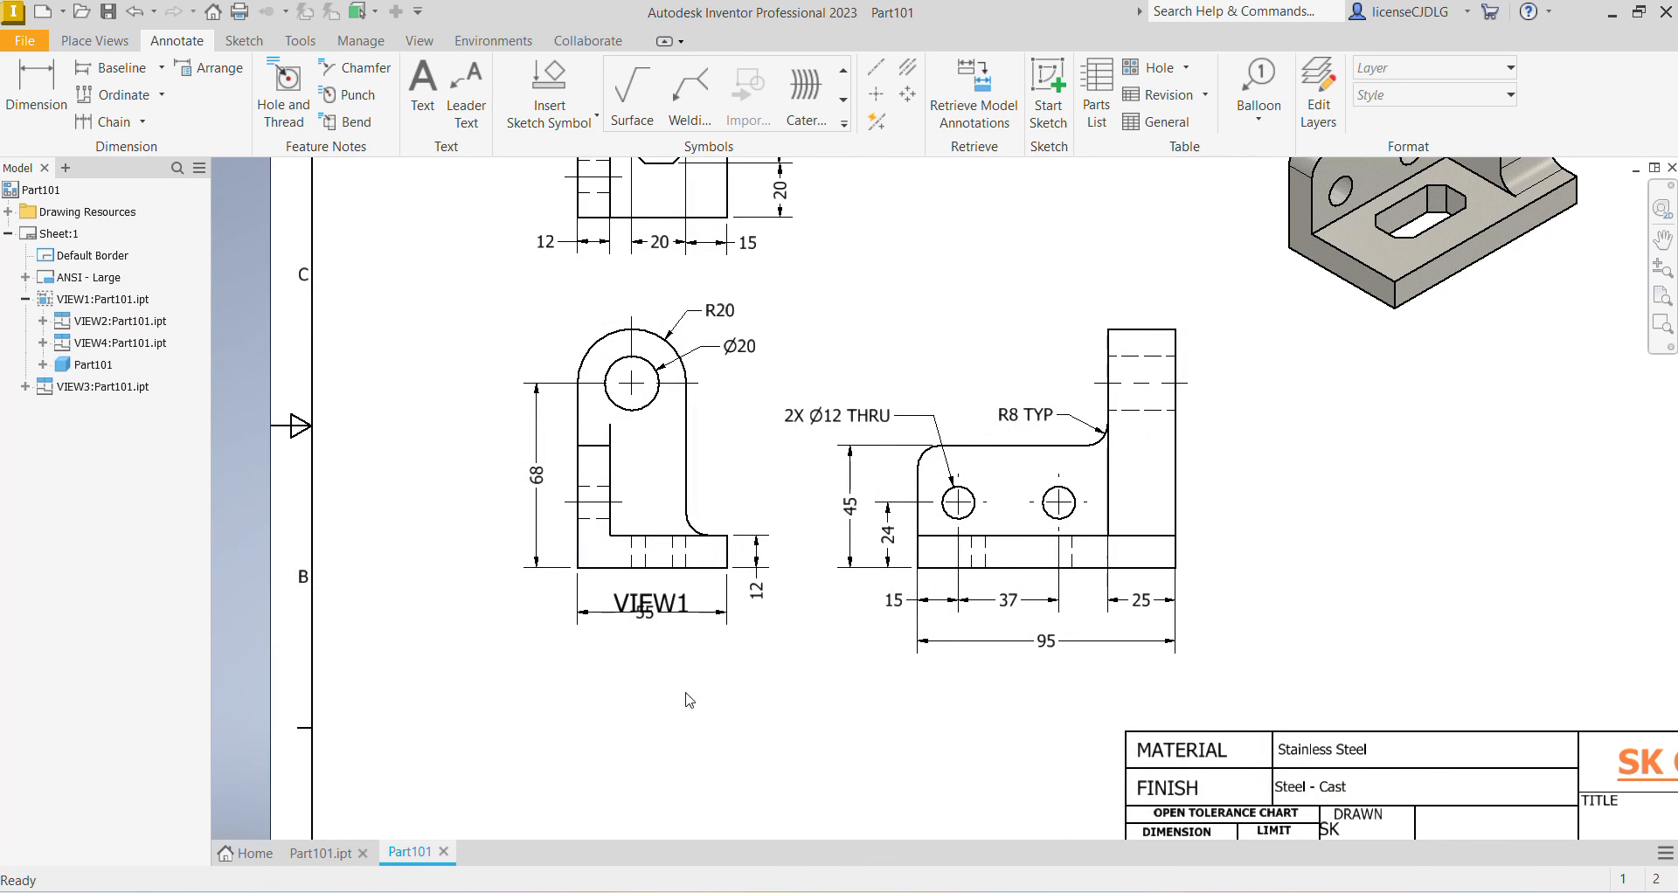
Move the front view's label below the overall width dimension and replace its text with FRONT VIEW.
drag(668, 603, 670, 652)
double_click(662, 653)
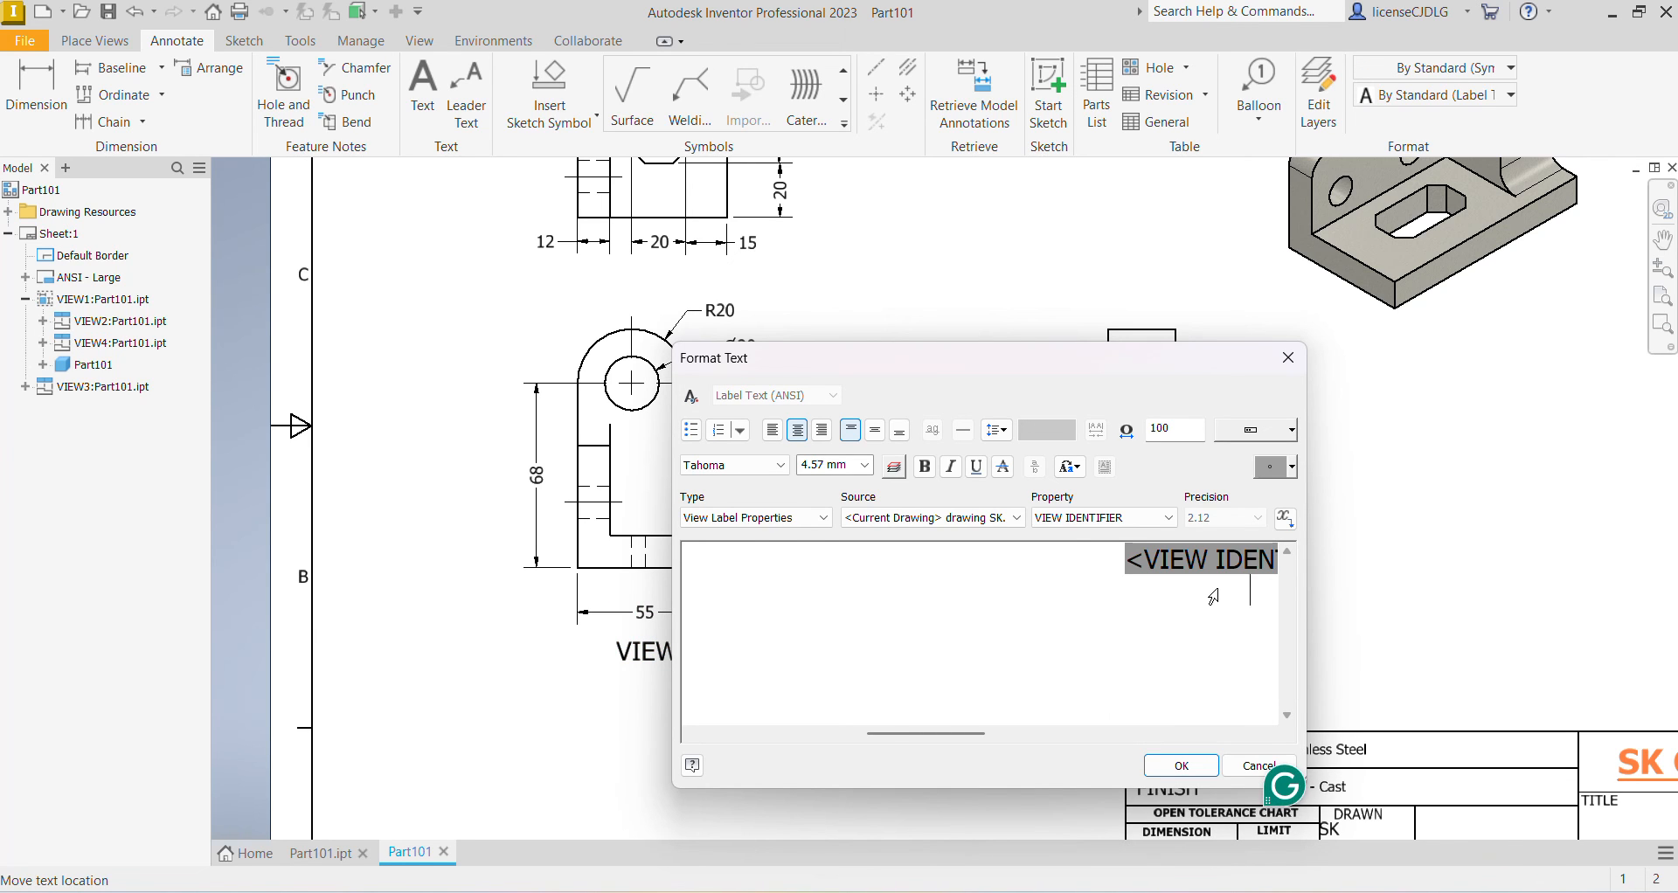
key(ctrl+a)
text(F)
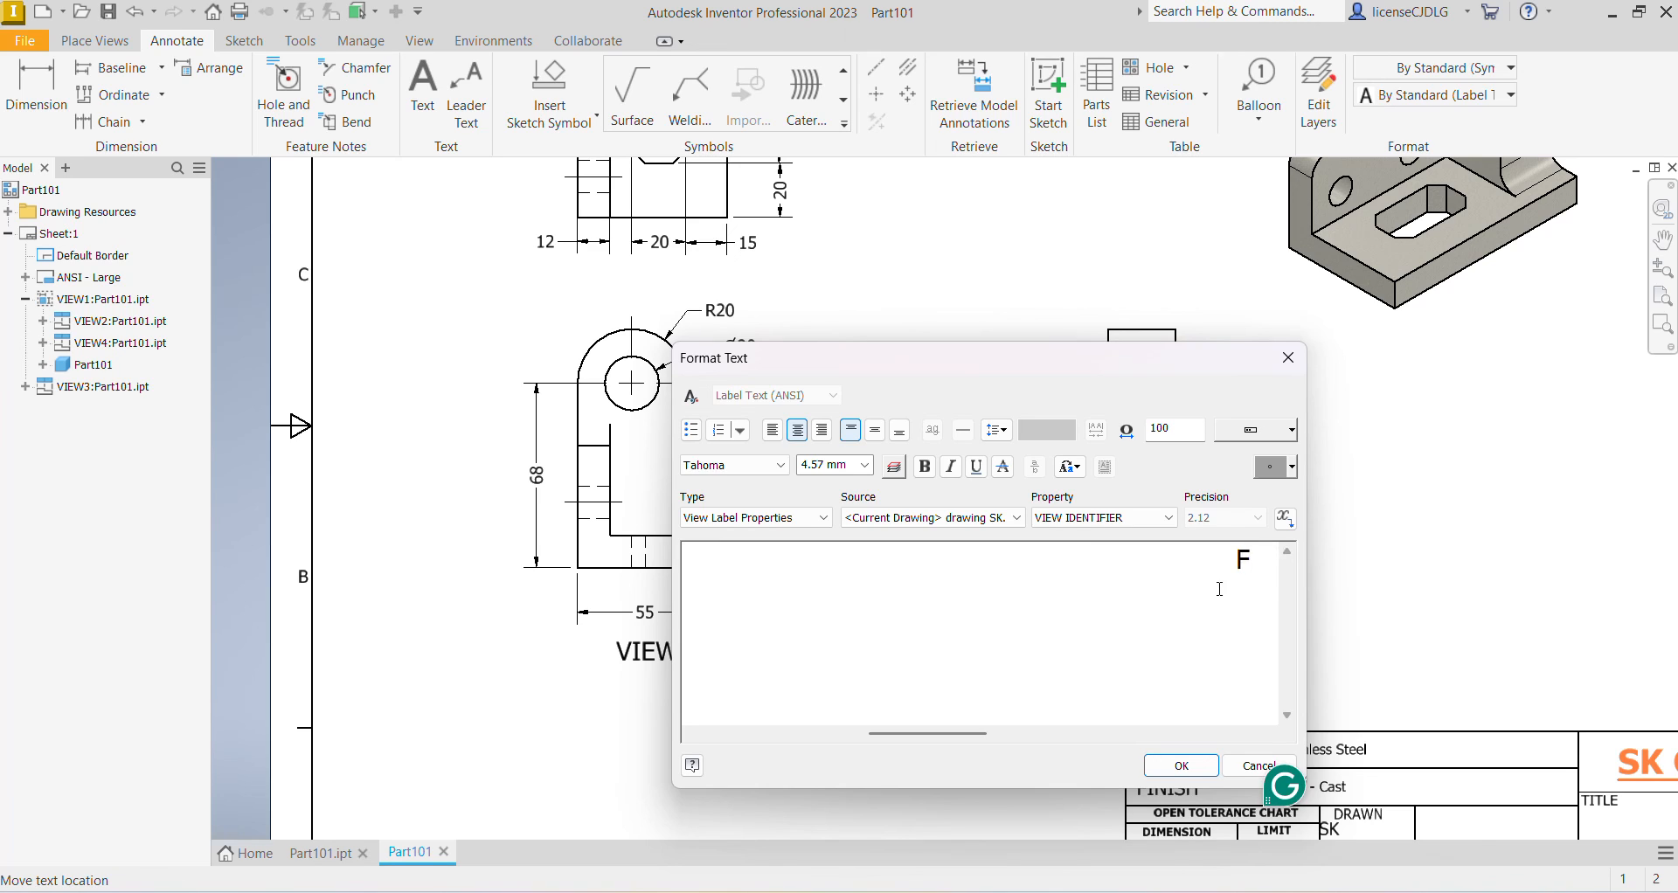
text(RONT )
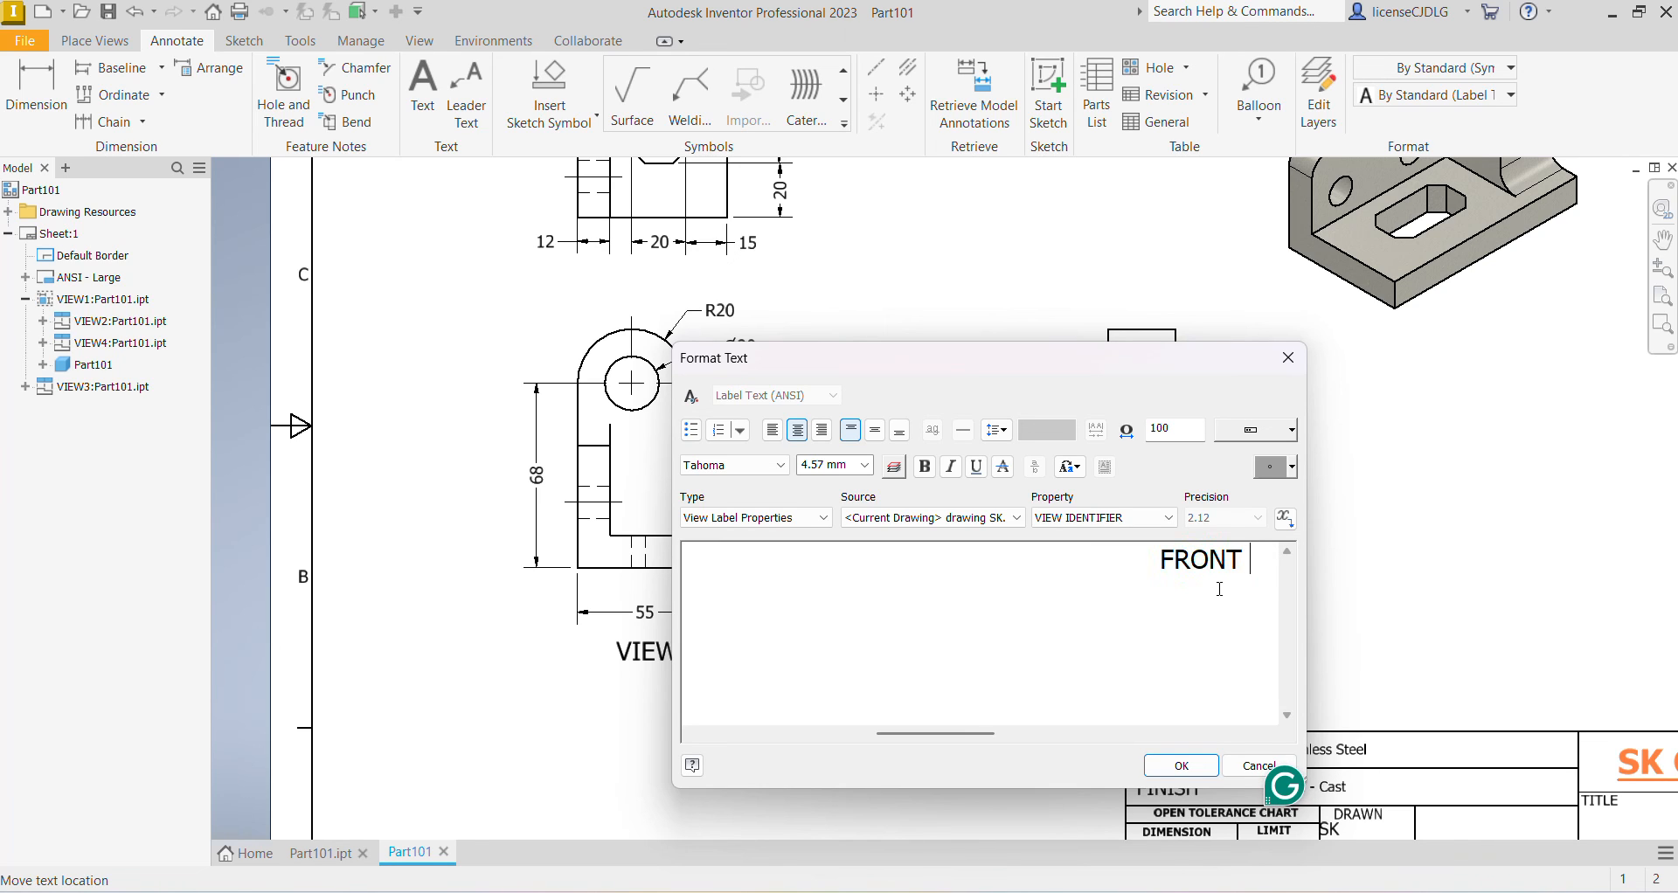
text(VIEW)
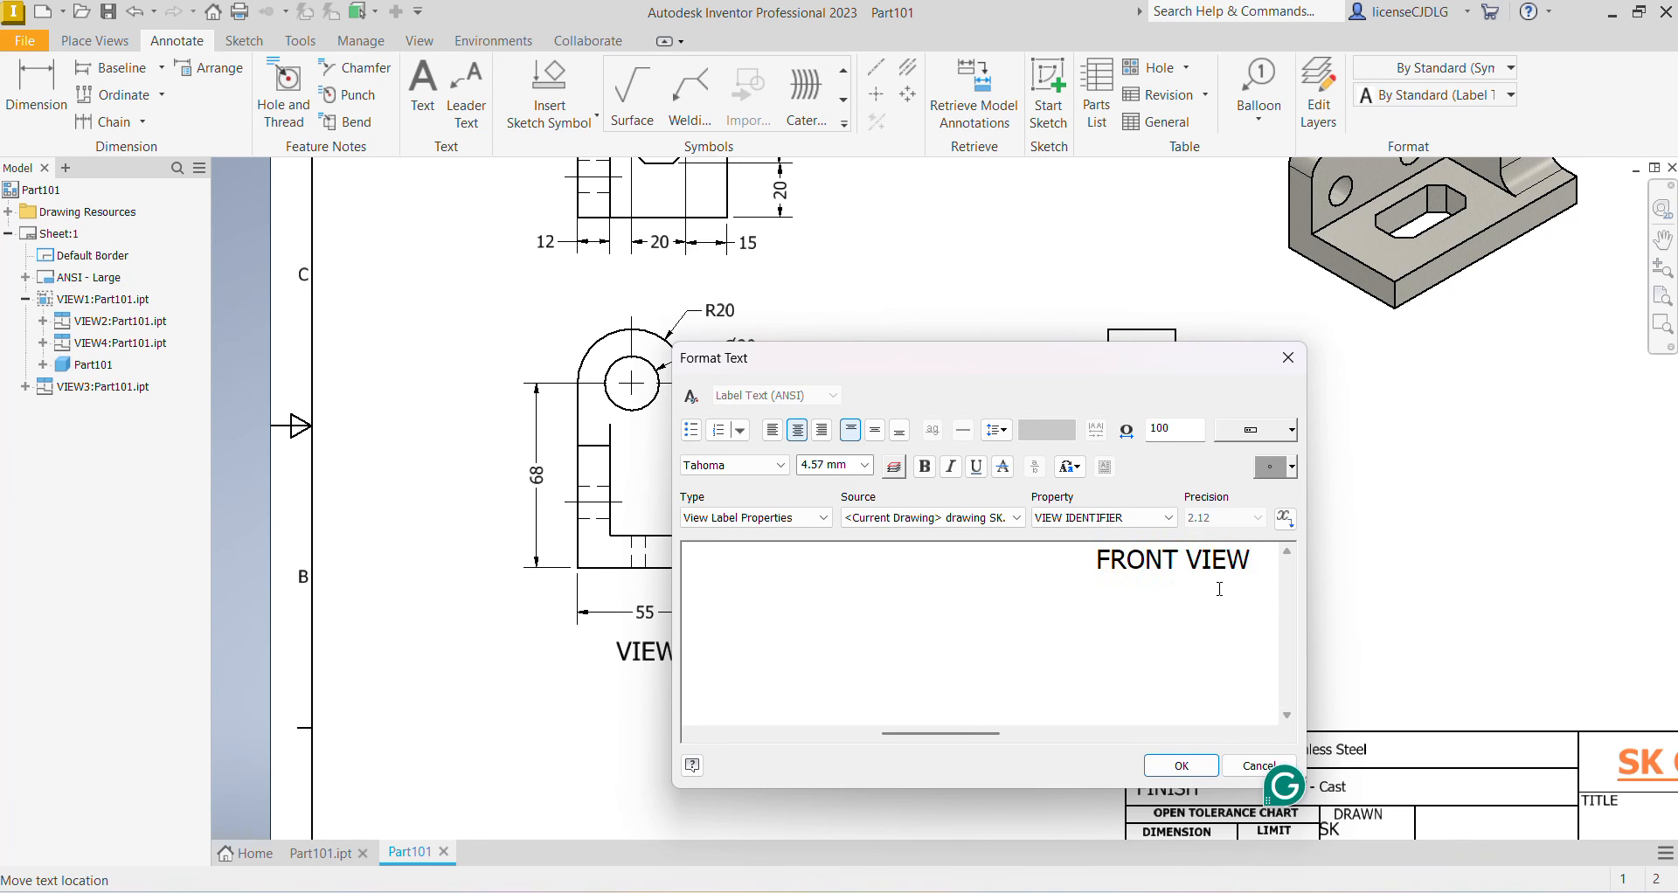
click(1185, 769)
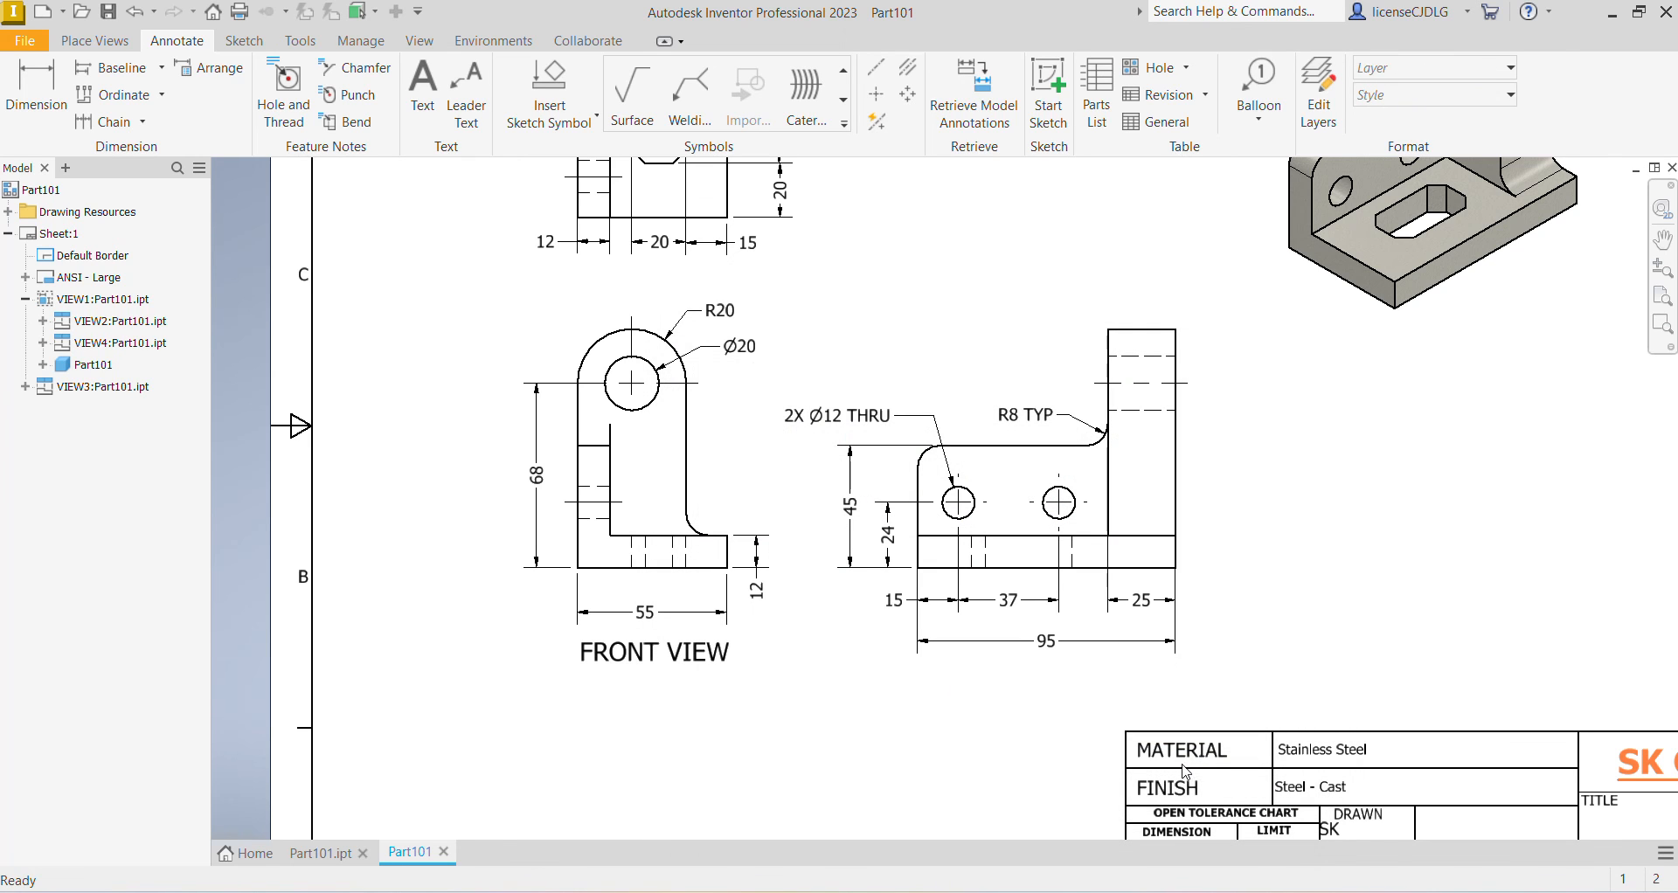
scroll(822, 699, down, 3)
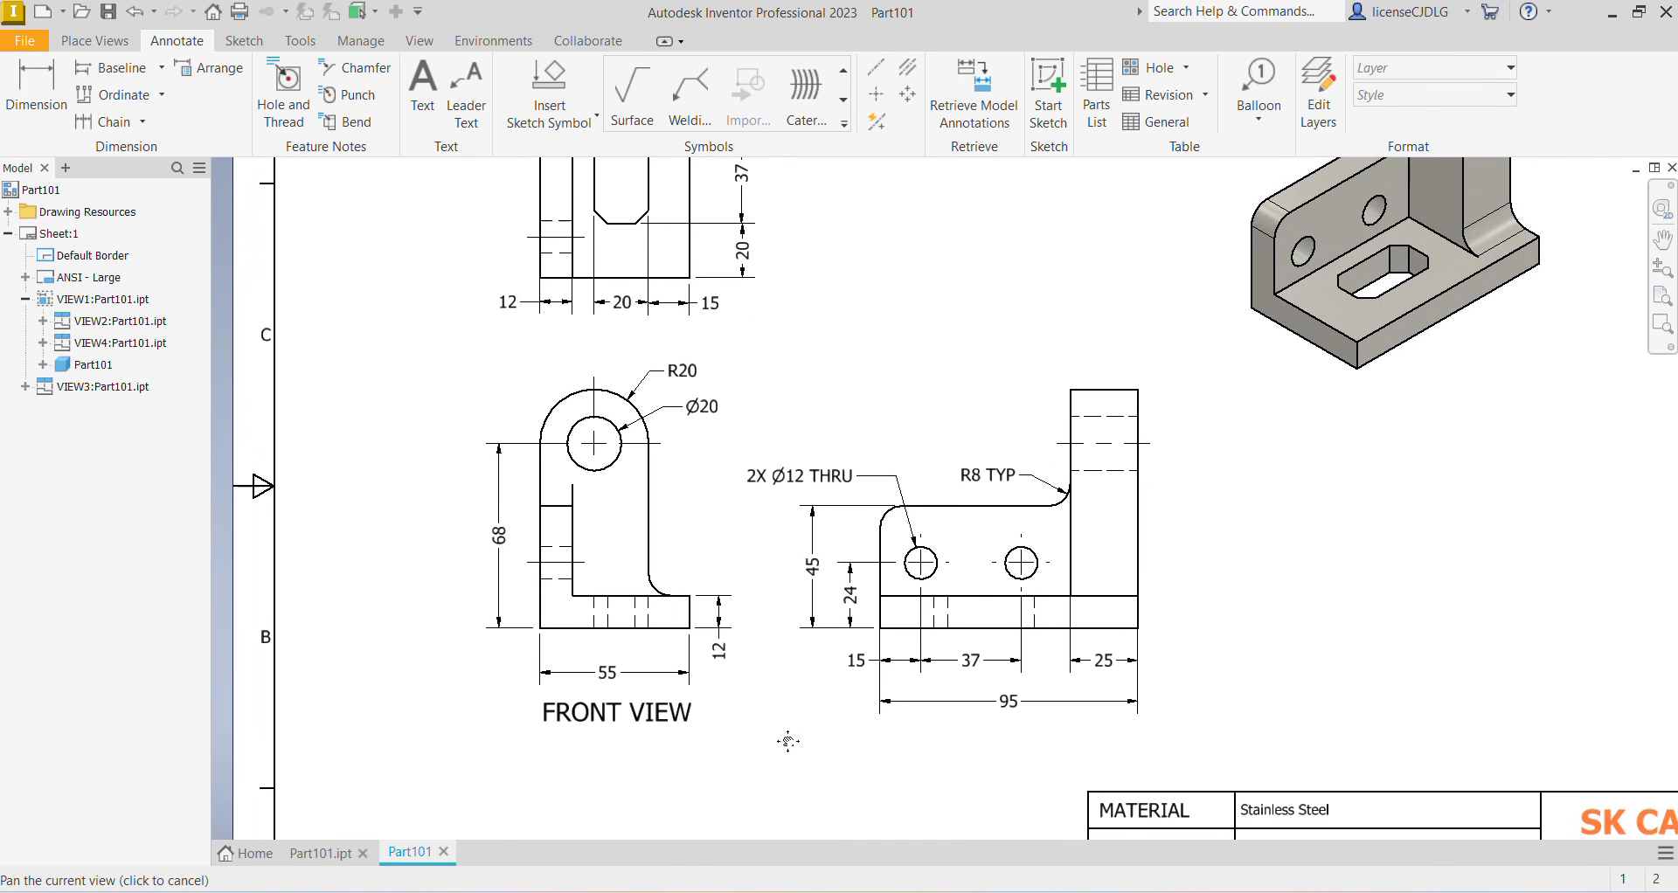
middle_drag(1205, 557, 1211, 542)
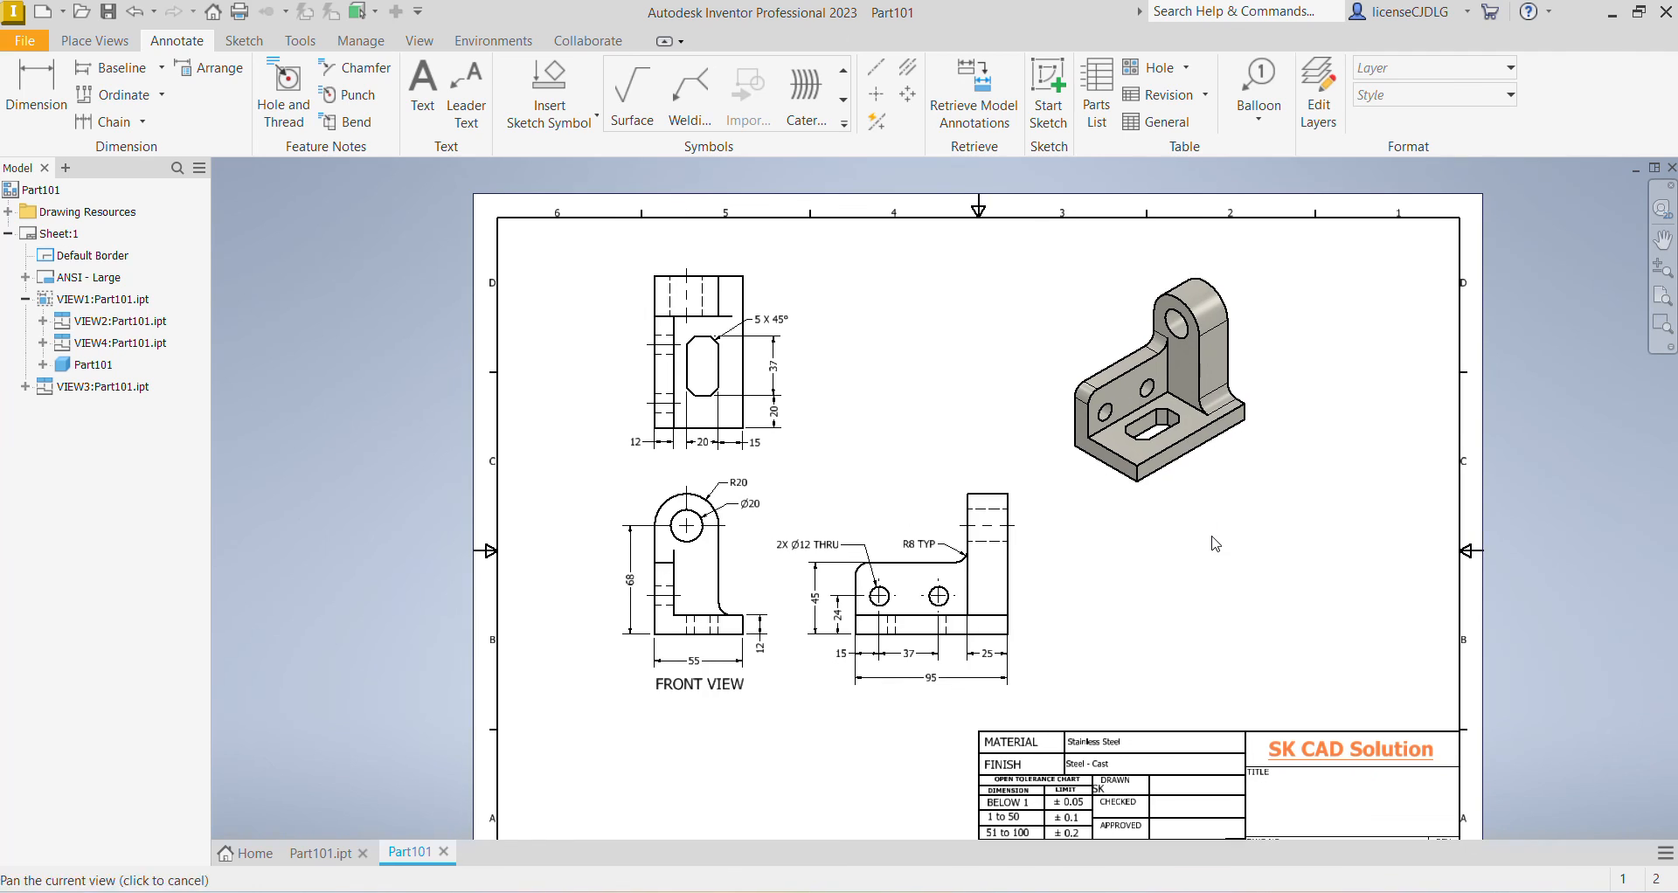